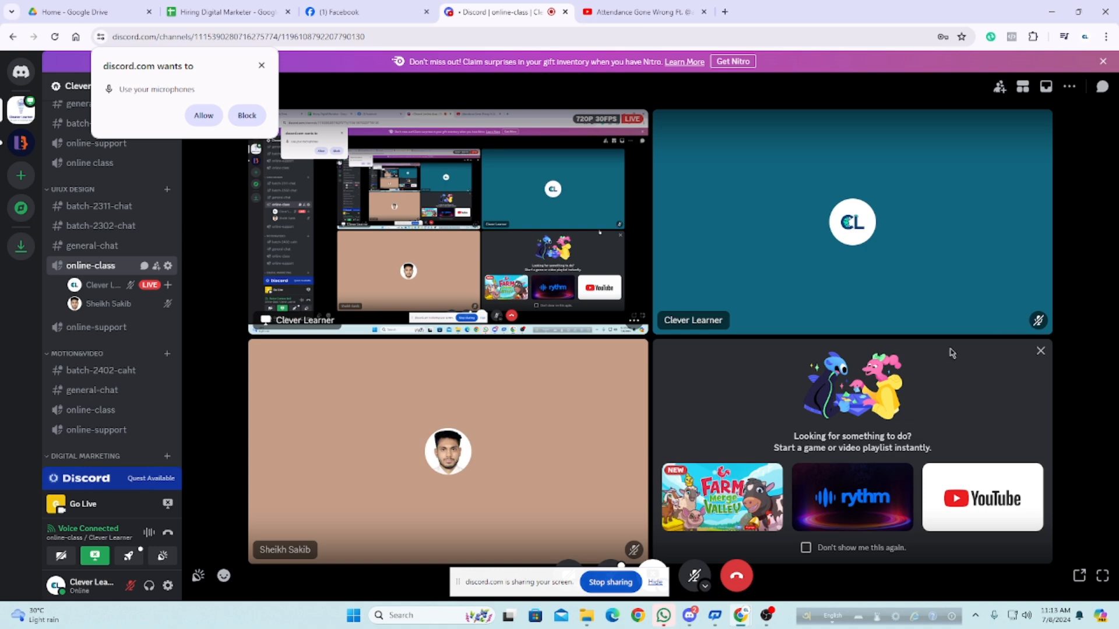
Step: Hide the screen-sharing notice and allow discord.com to use the microphone
click(655, 582)
click(703, 588)
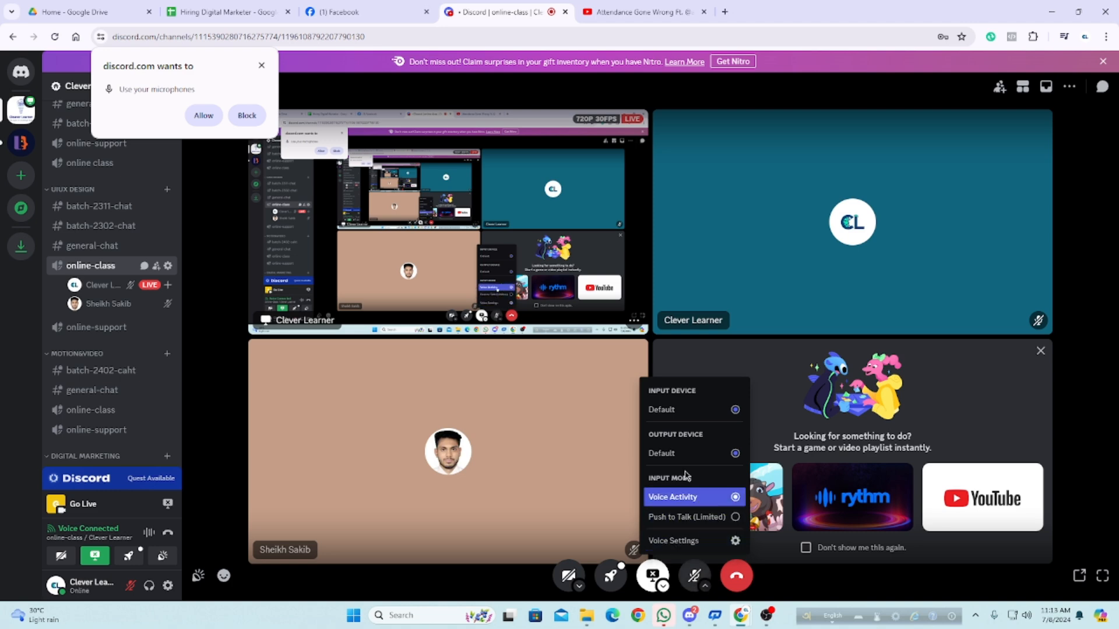
click(203, 115)
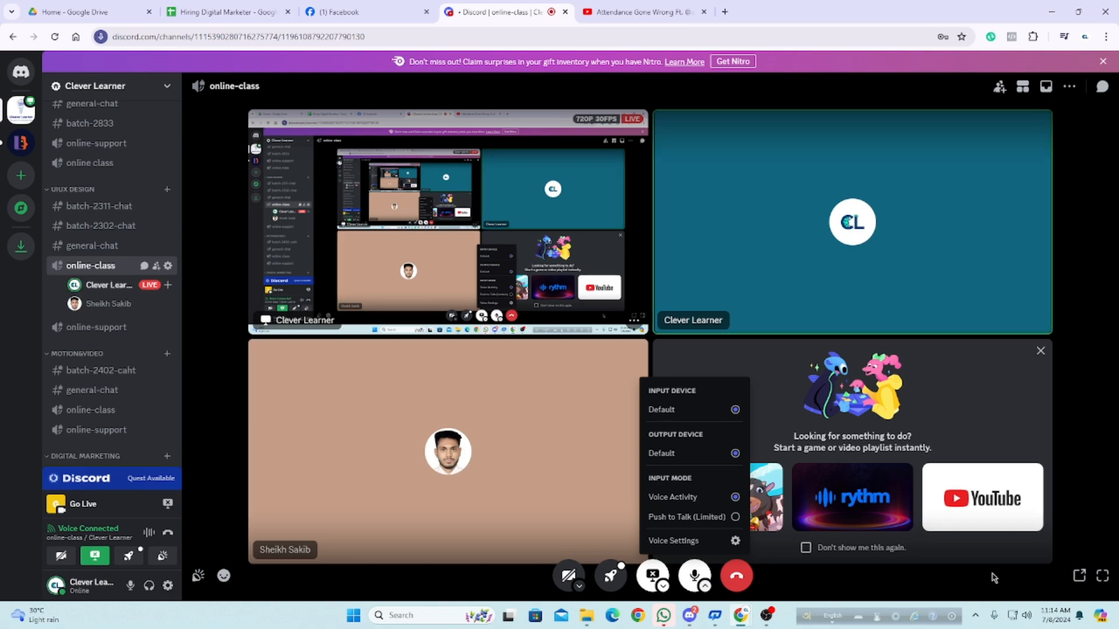
click(1020, 615)
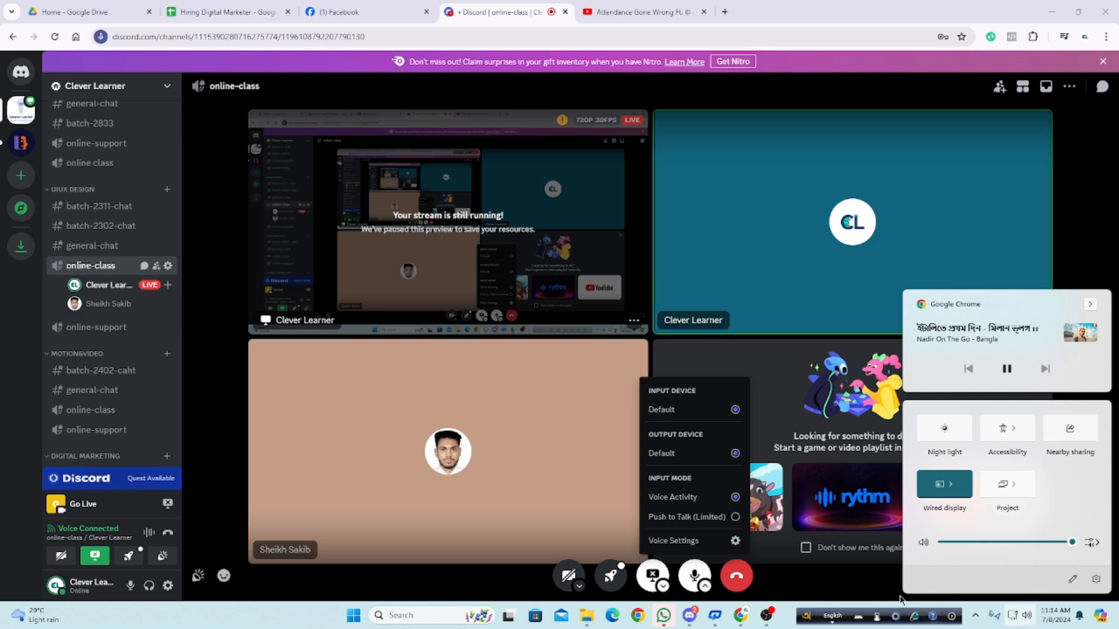
click(878, 588)
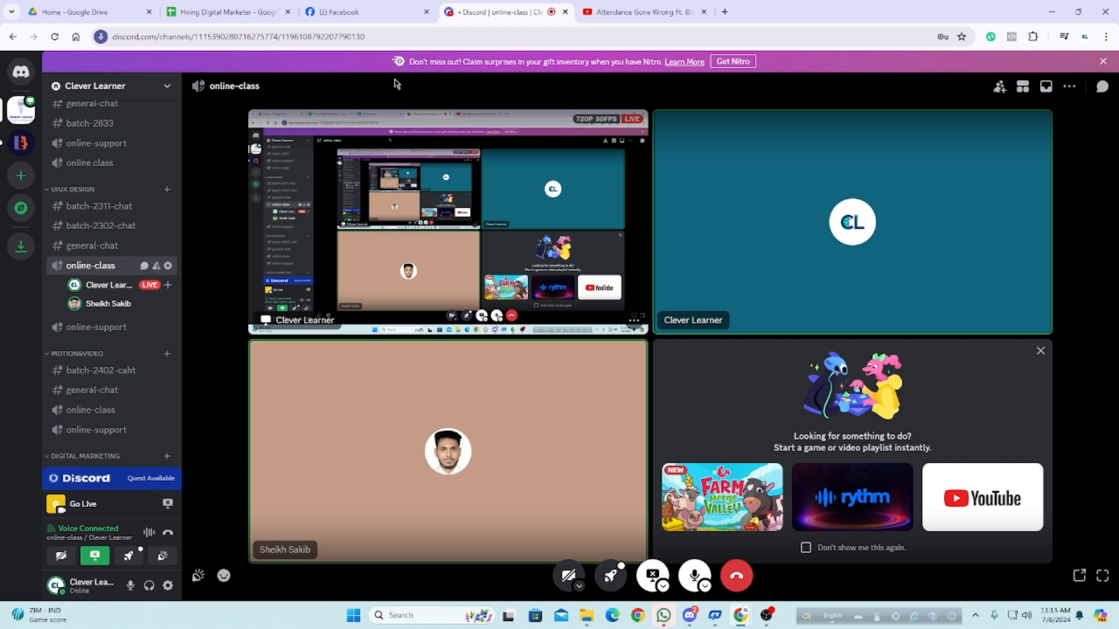
Step: Open figma.com in a new browser tab
click(722, 11)
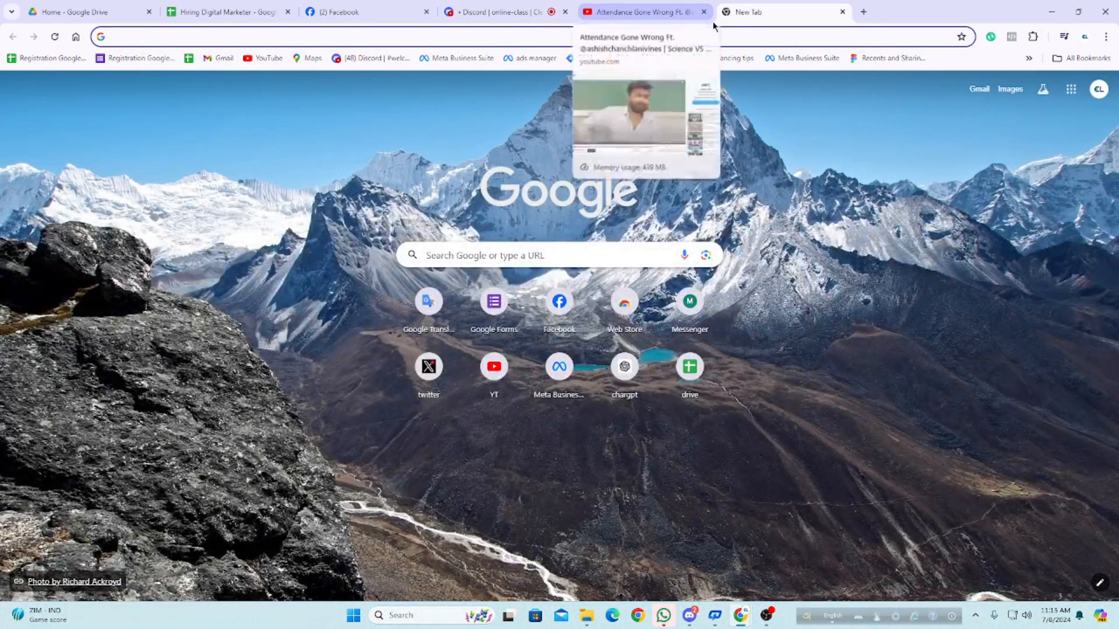
text(figma)
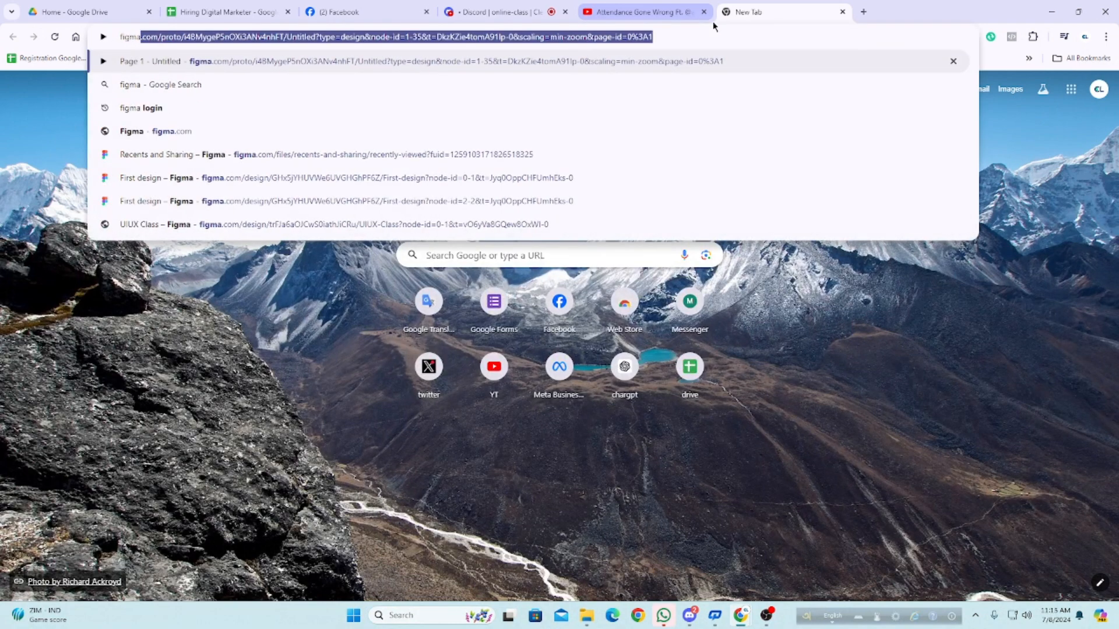
key(BackSpace)
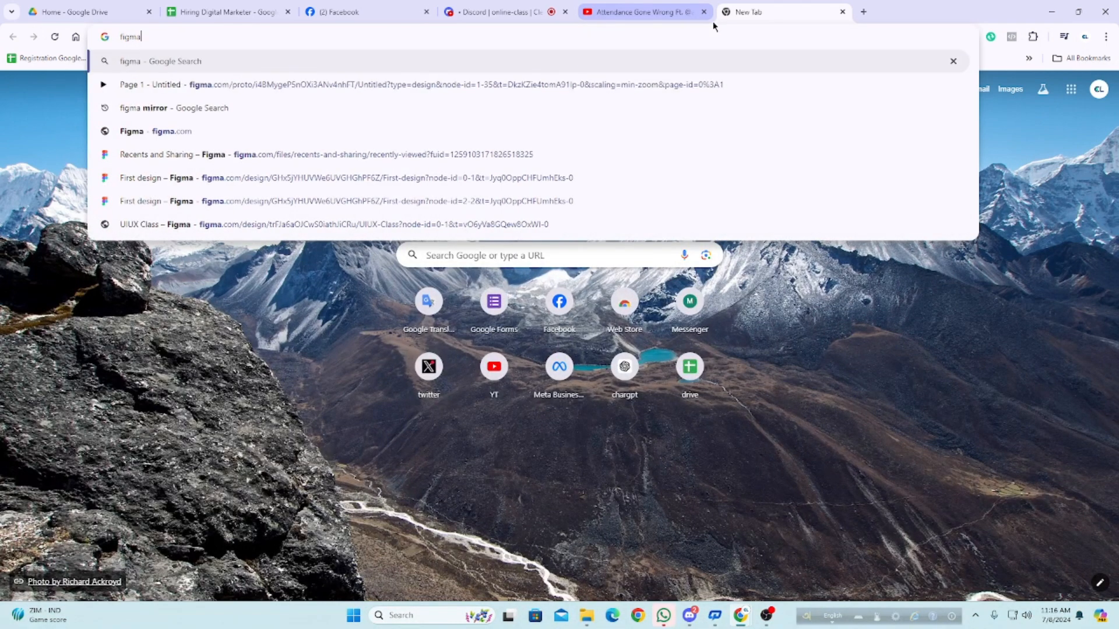
key(Down)
key(Down)
key(Down)
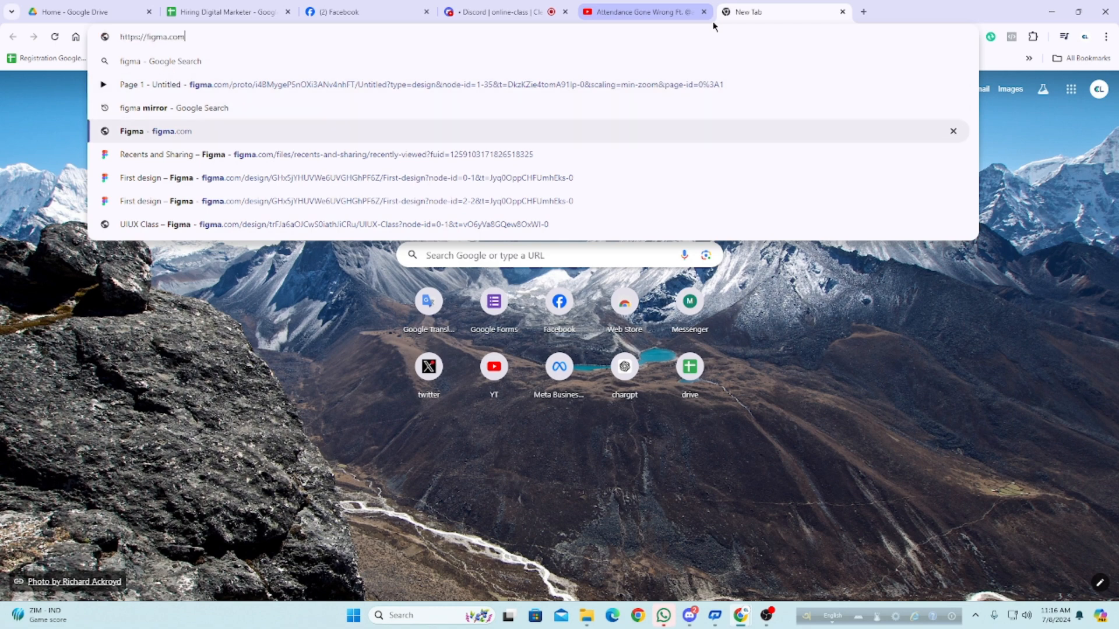
key(Return)
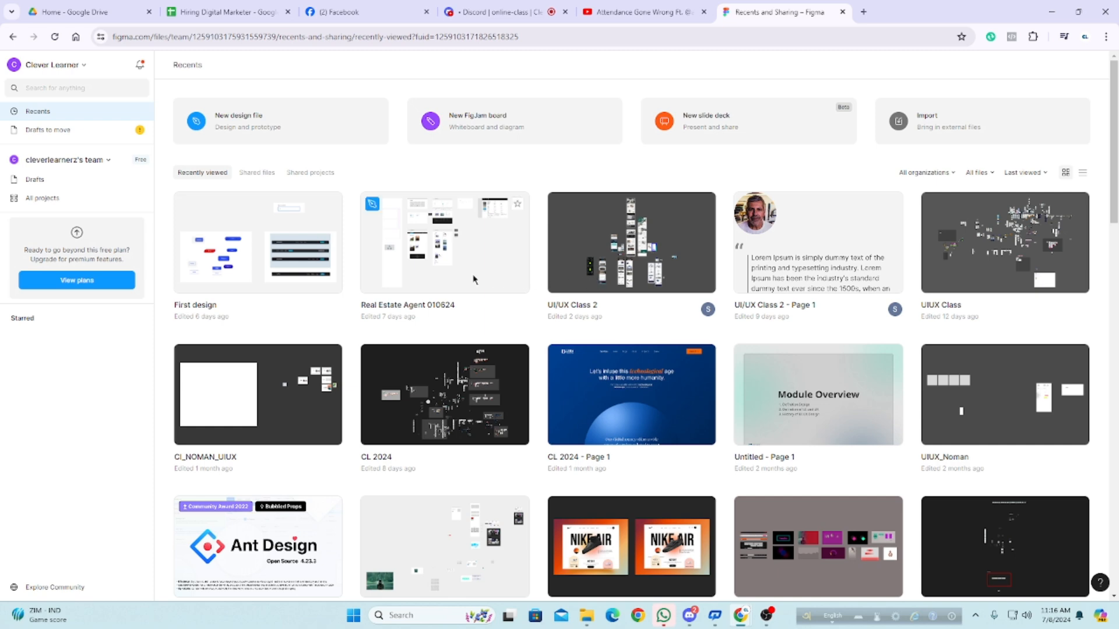
Step: Open the UI/UX Class 2 design file from the recent files and dismiss the tour of the redesigned interface
click(984, 273)
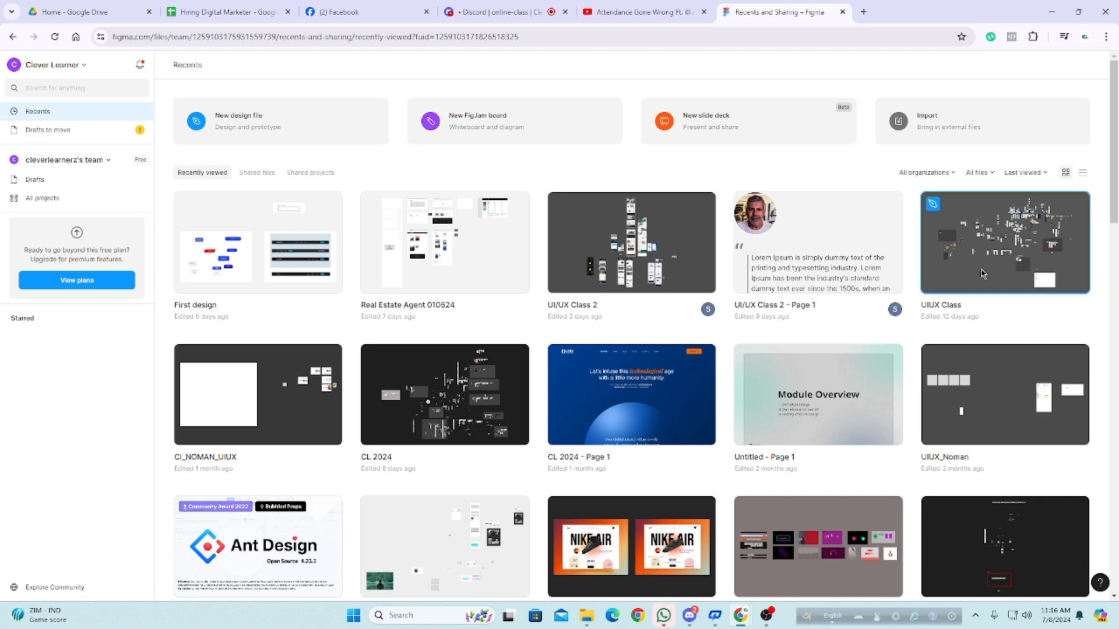
click(641, 268)
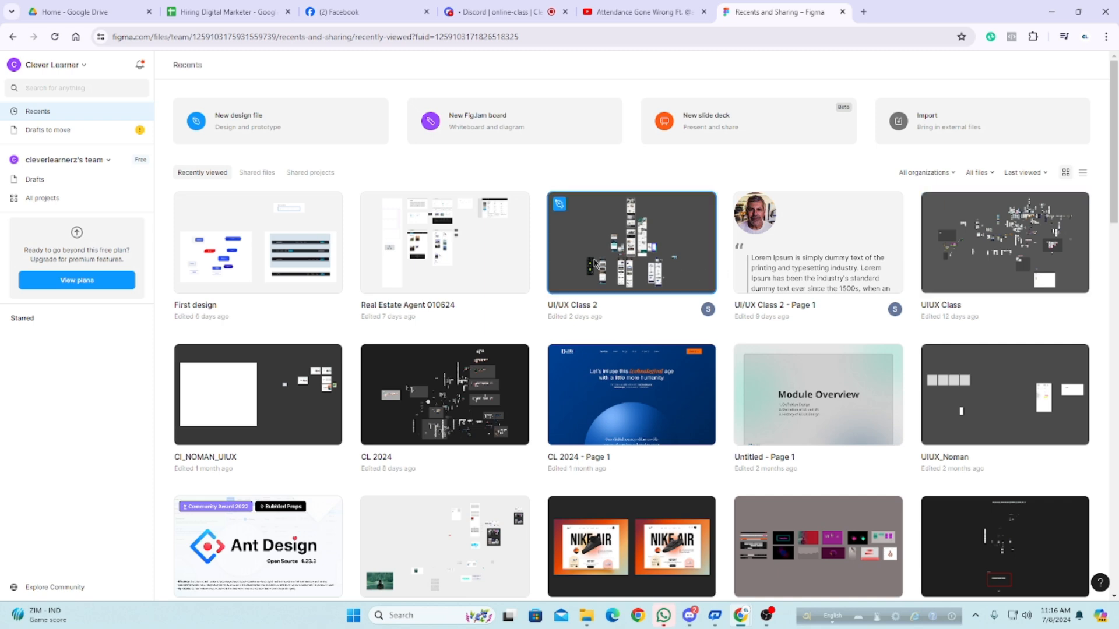
double_click(641, 270)
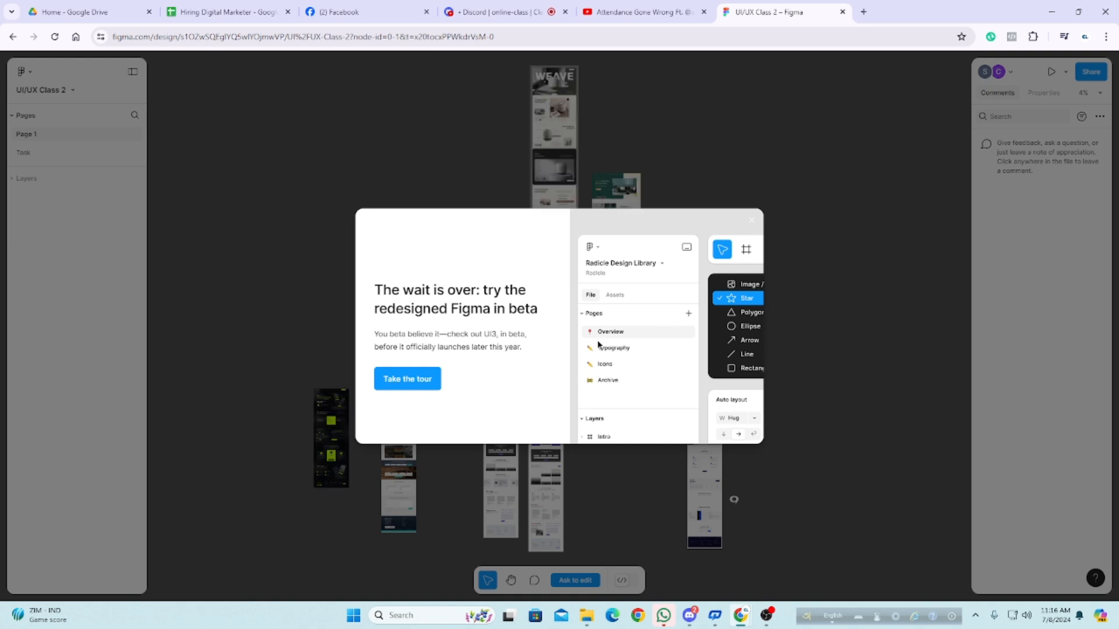
click(408, 379)
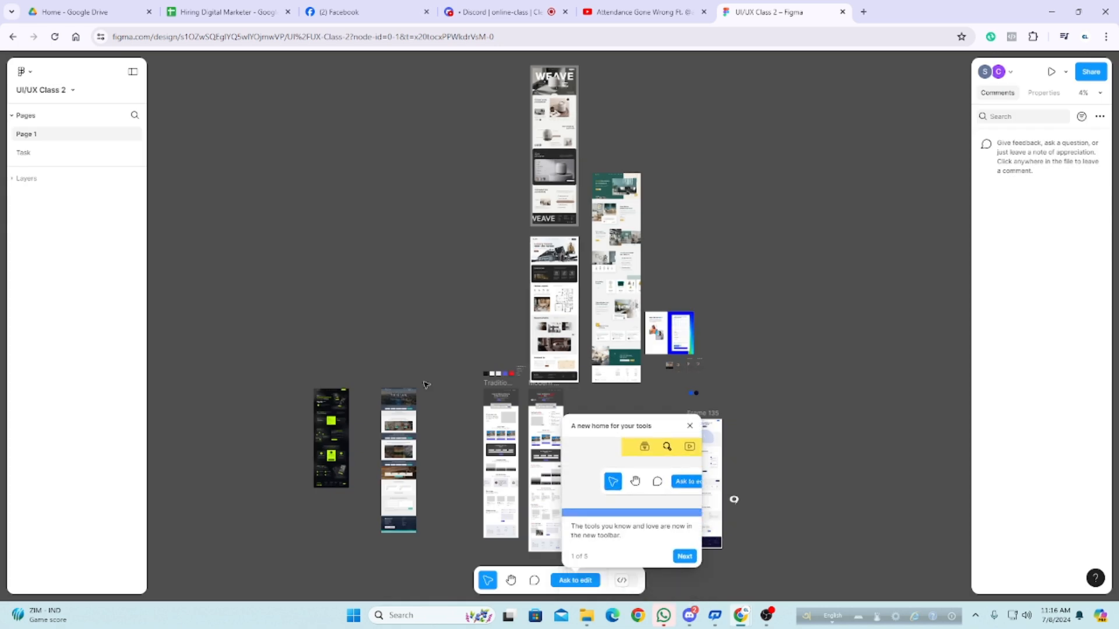
click(689, 427)
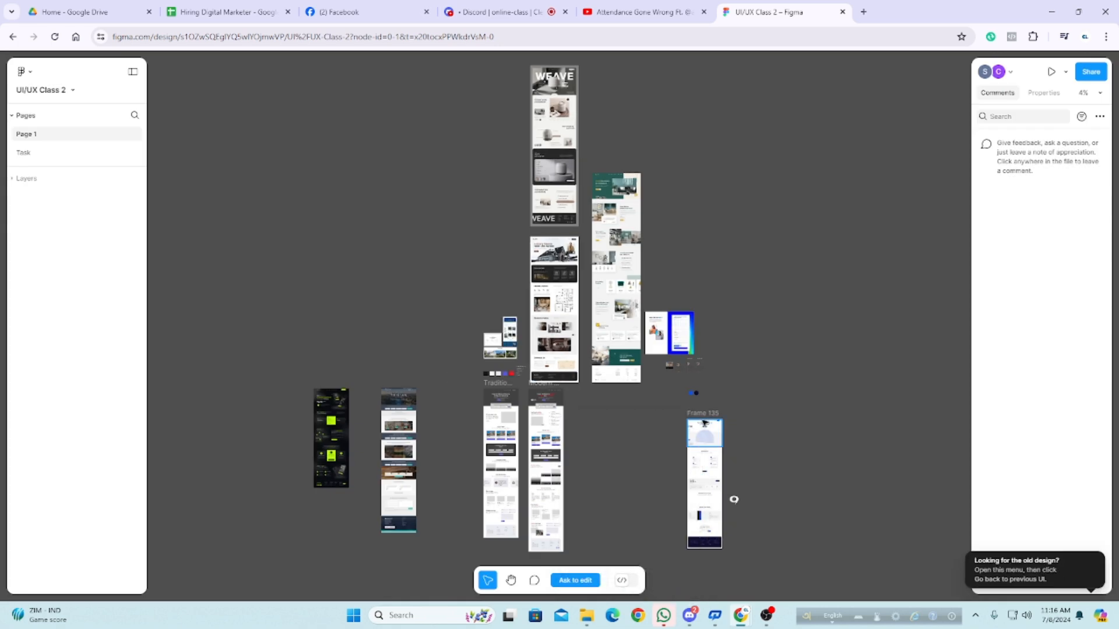
Step: Show the file's properties instead of its comments and dismiss the Dev Mode promotion
scroll(794, 386, up, 2)
scroll(780, 377, down, 5)
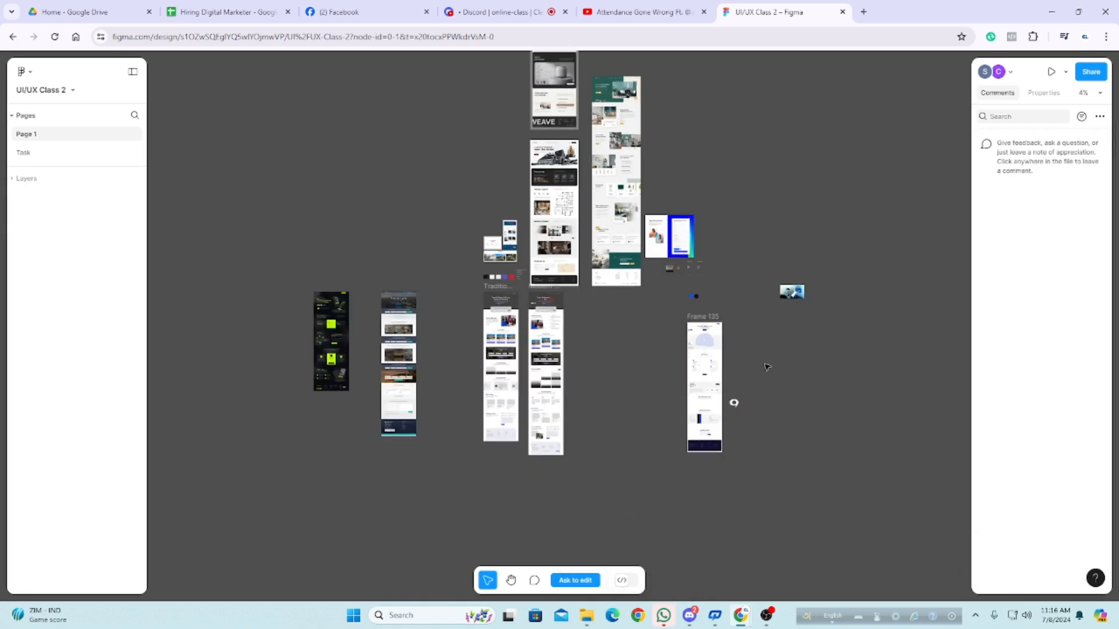
scroll(758, 303, down, 3)
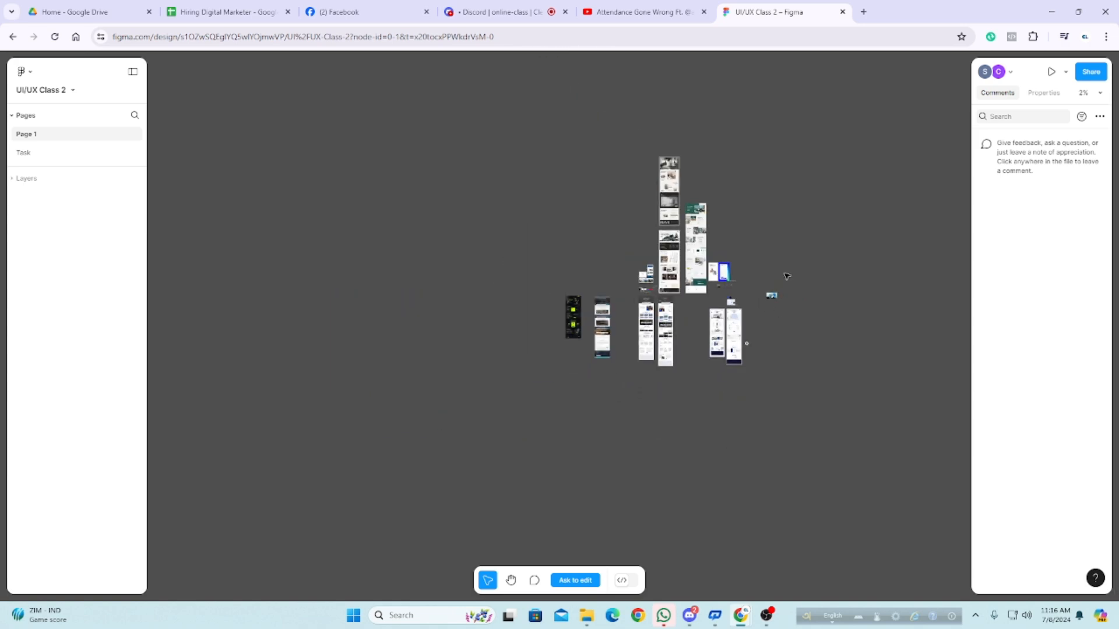
scroll(786, 275, up, 1)
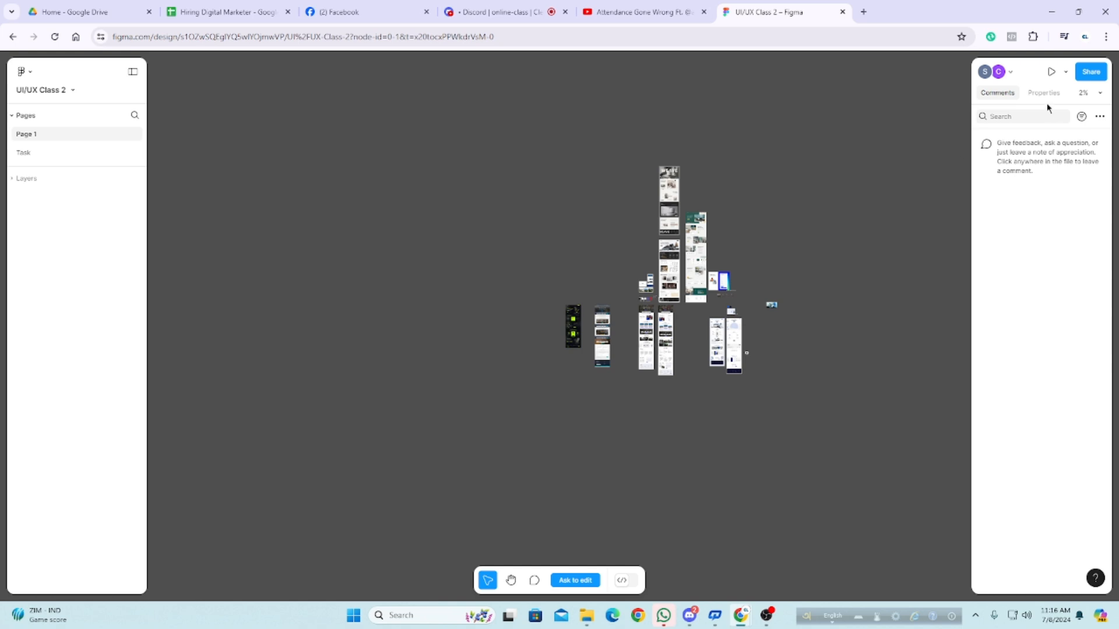
click(1044, 93)
click(1000, 94)
click(1053, 95)
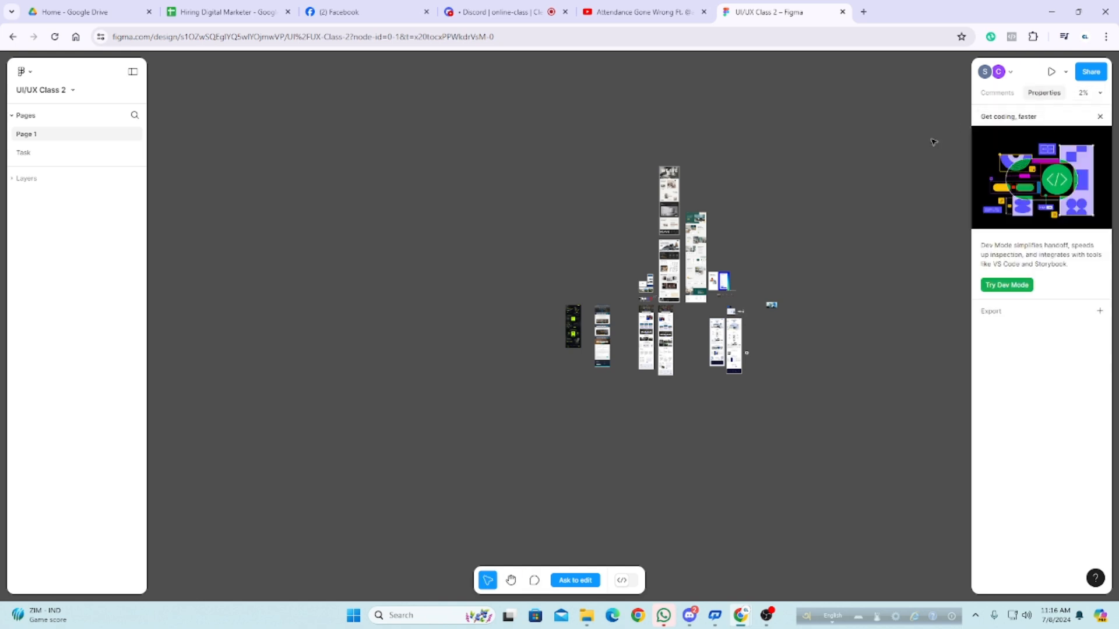
click(13, 179)
click(13, 179)
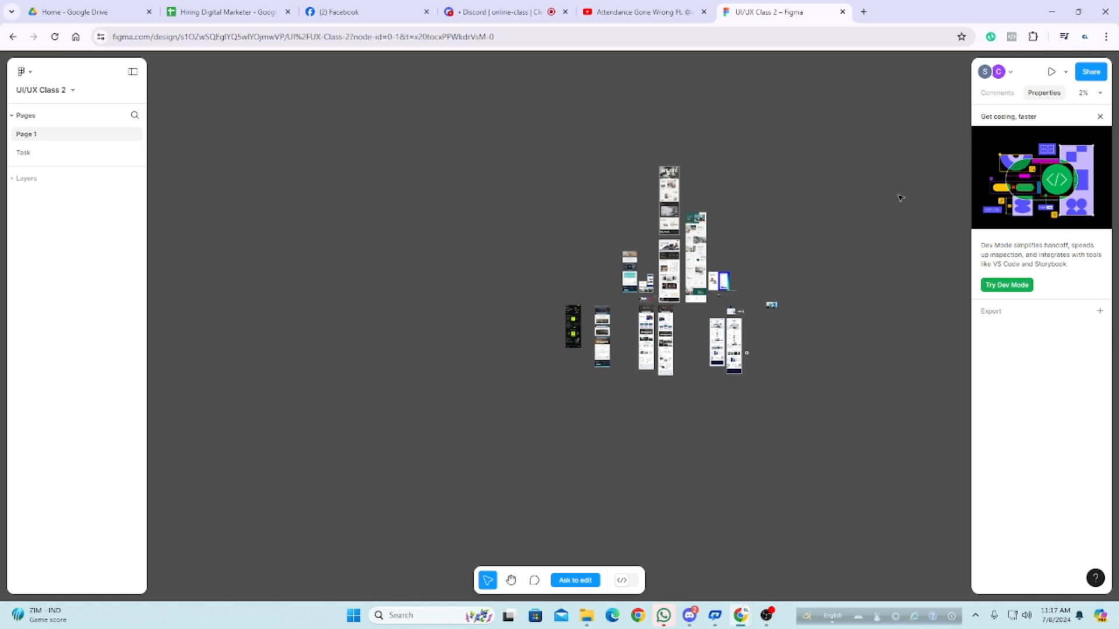
click(1100, 117)
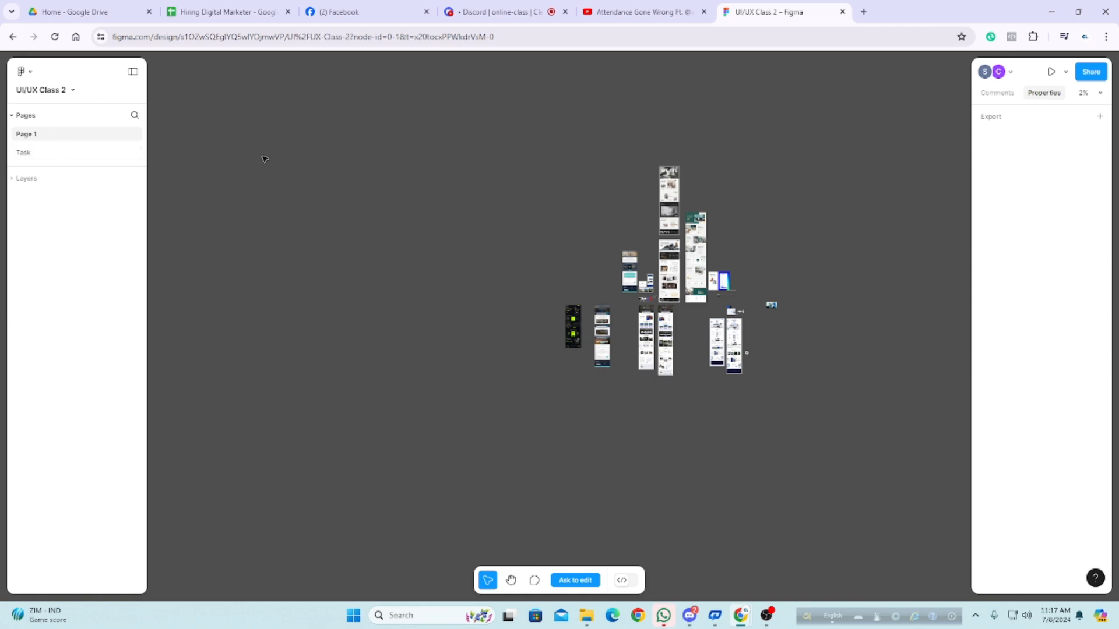
Step: Look through the file's comments, properties and zoom and view options
scroll(668, 164, up, 5)
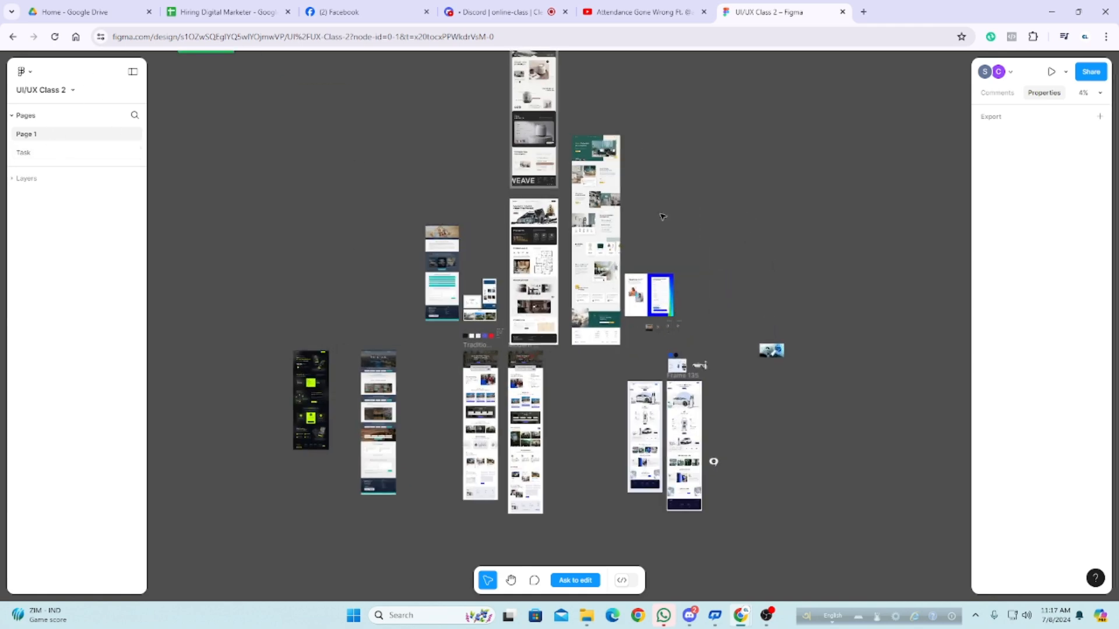
scroll(783, 222, down, 5)
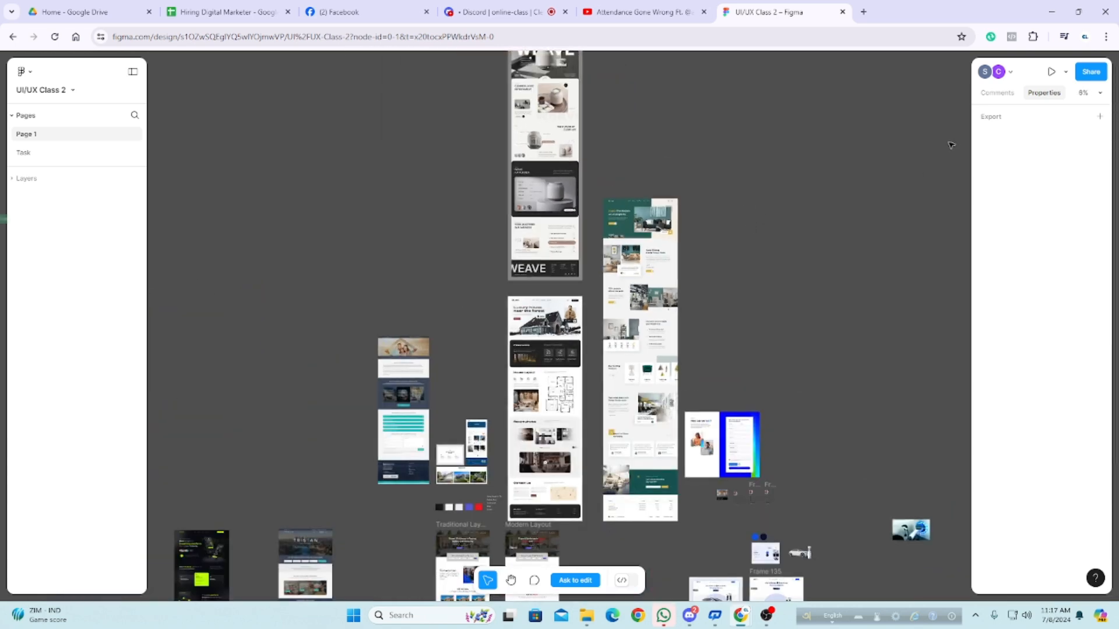
click(998, 93)
click(1043, 93)
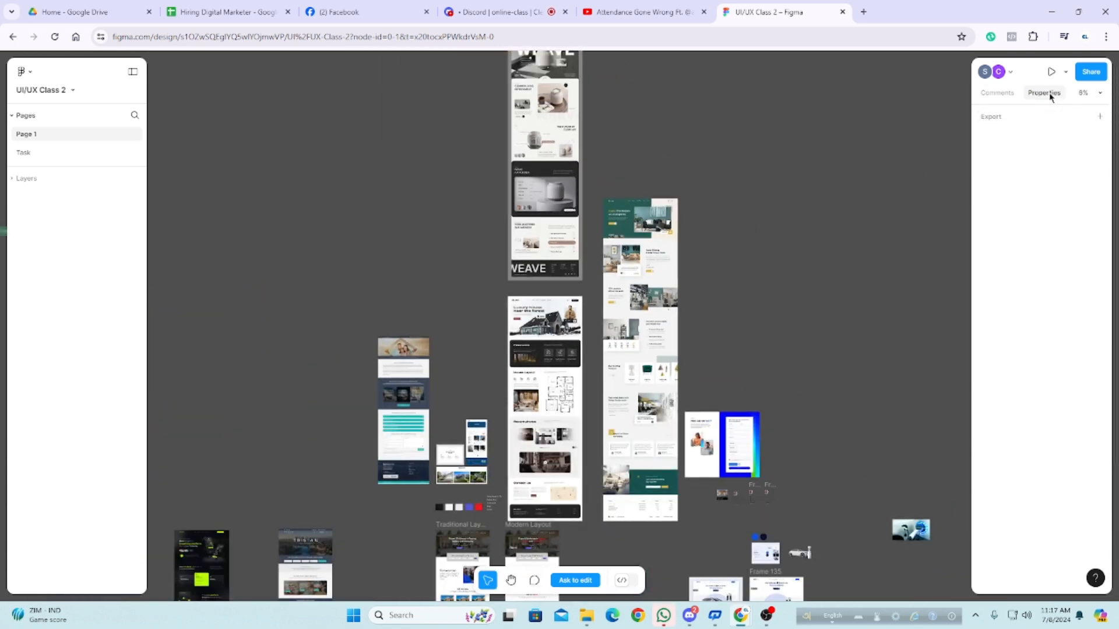
click(1100, 94)
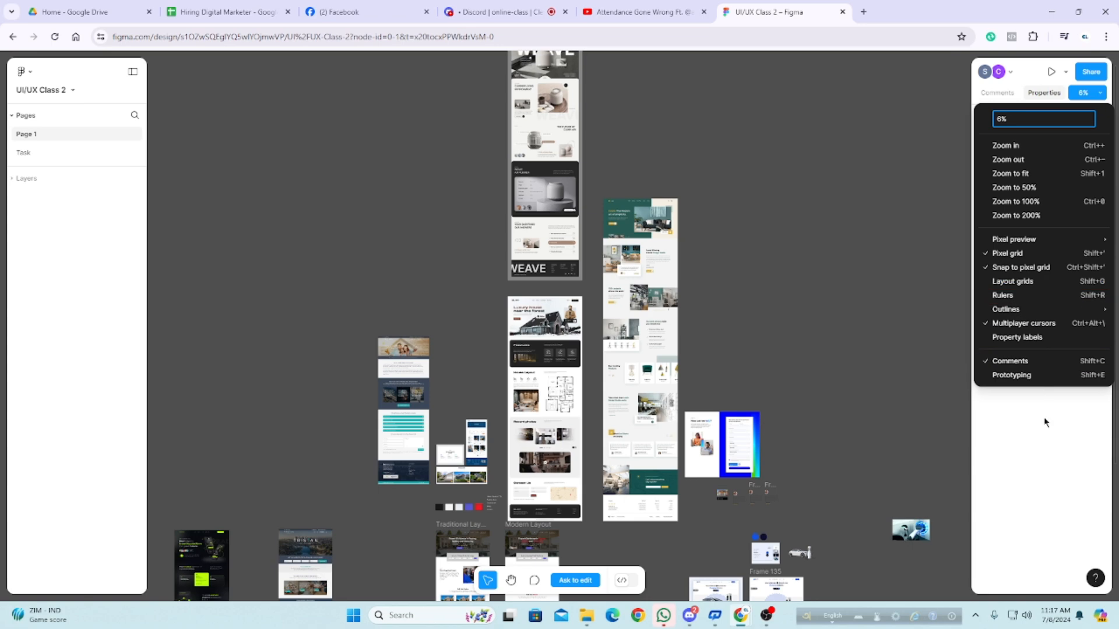
click(1031, 422)
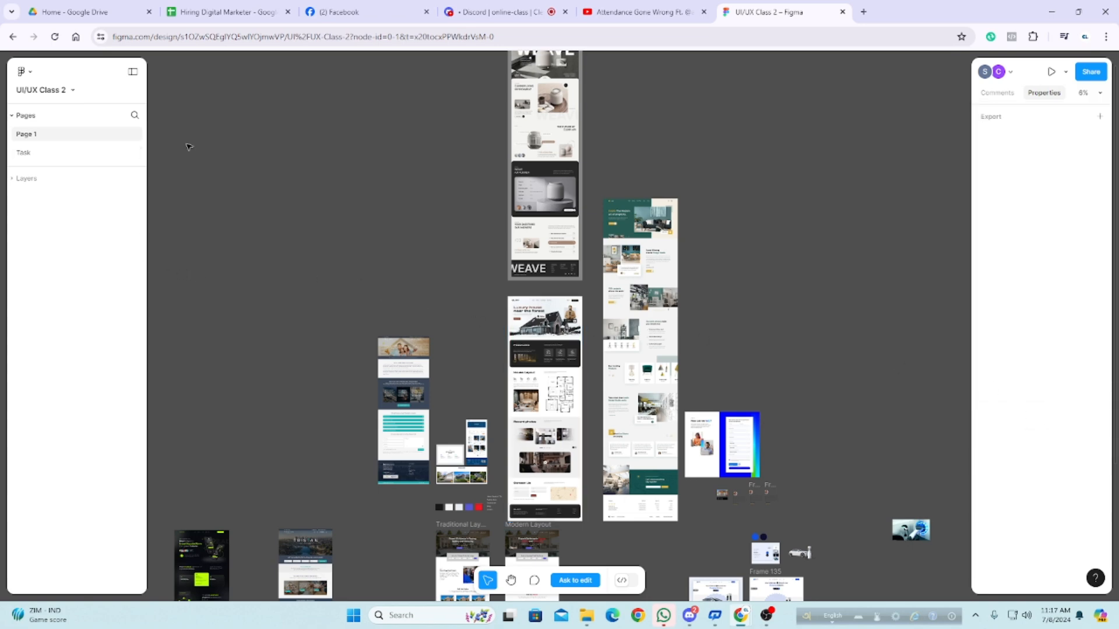
Step: Examine the page designs on Page 1, focusing on the Traditional Layout and Modern Layout real-estate frames
scroll(785, 150, up, 1)
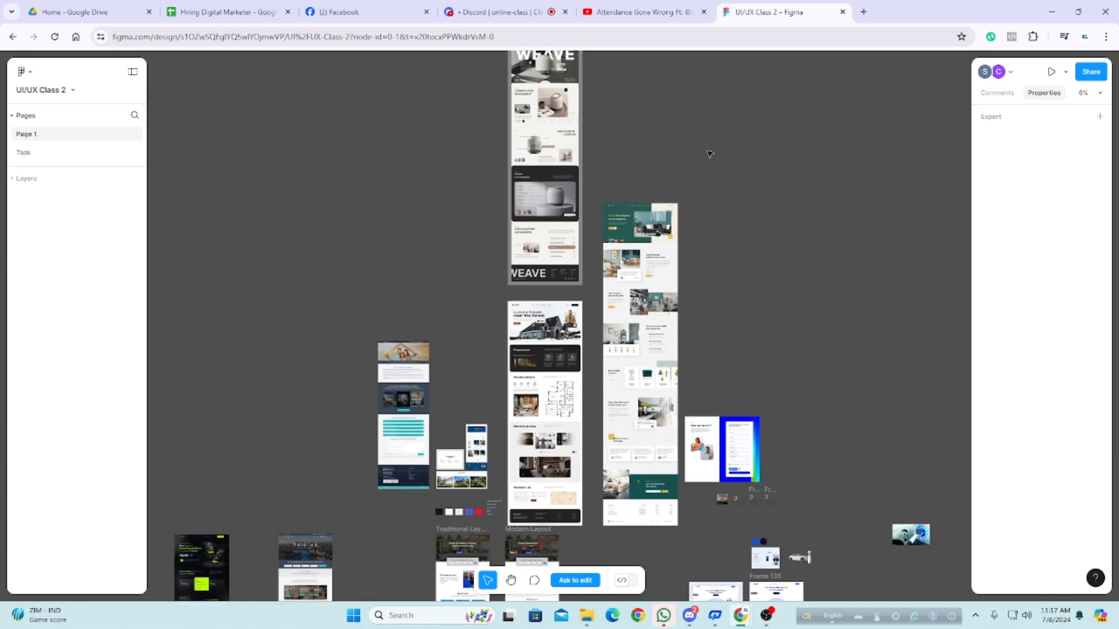
scroll(463, 194, down, 5)
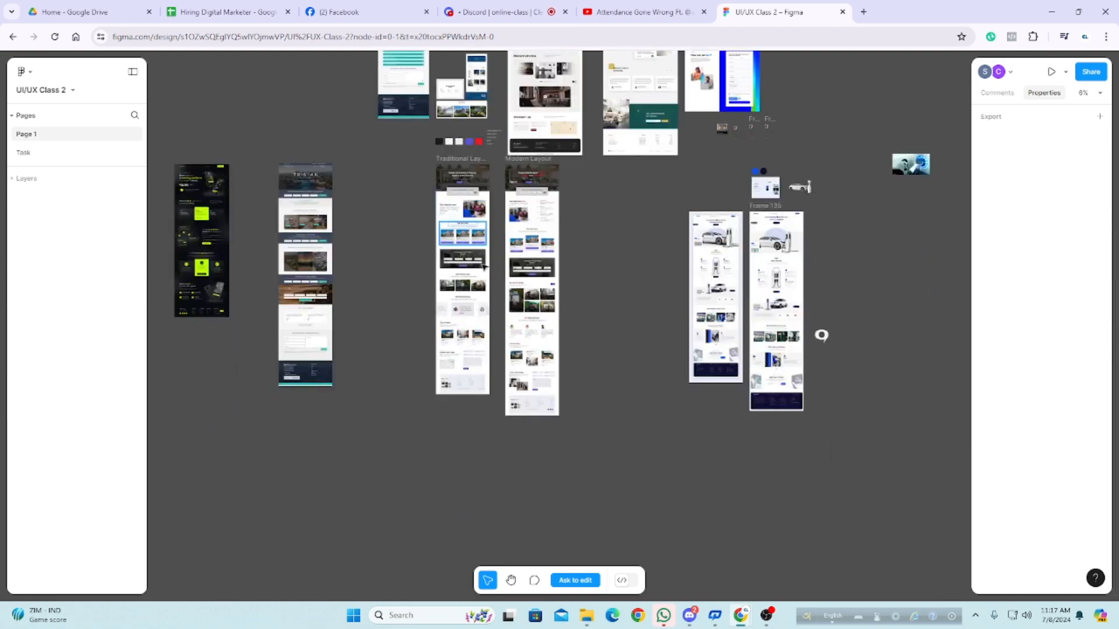
ctrl+scroll(603, 322, down, 2)
ctrl+scroll(699, 285, up, 5)
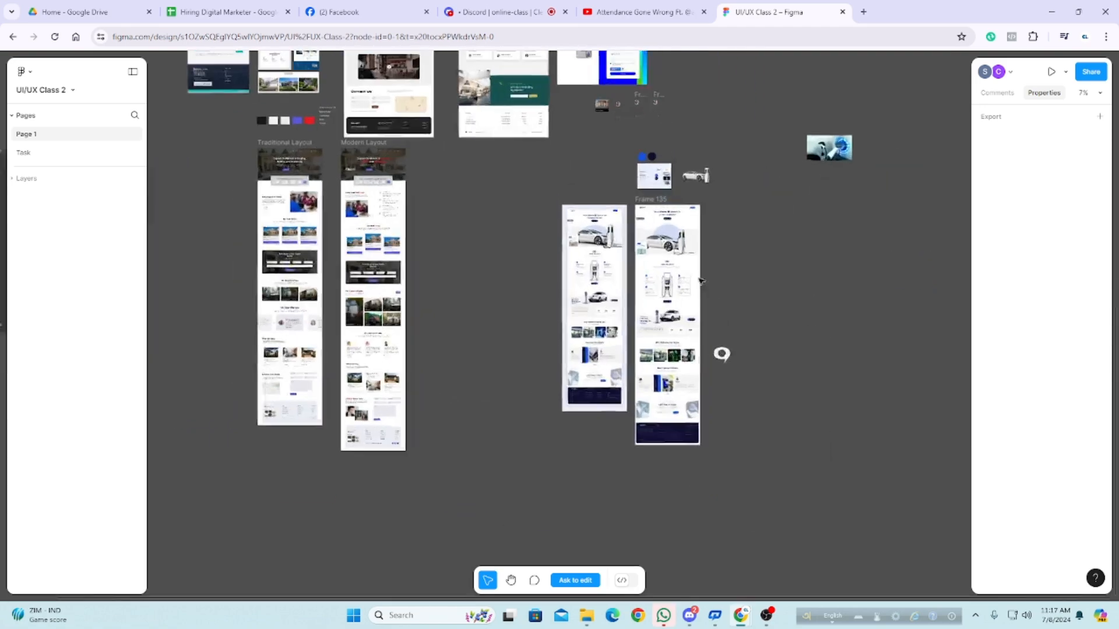
ctrl+scroll(647, 253, down, 4)
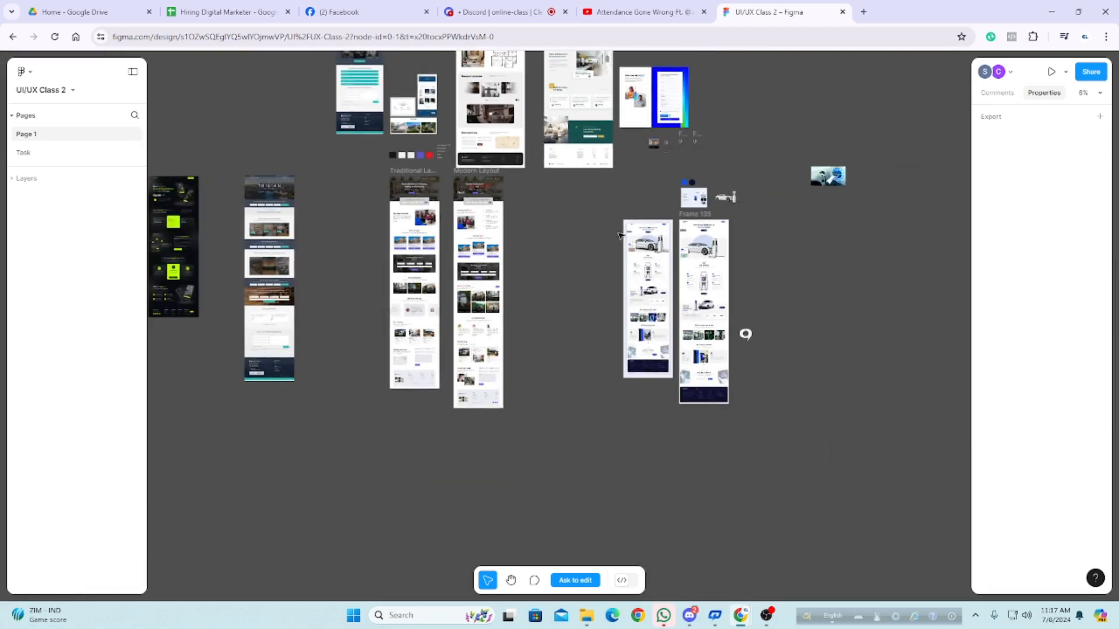
scroll(660, 258, up, 3)
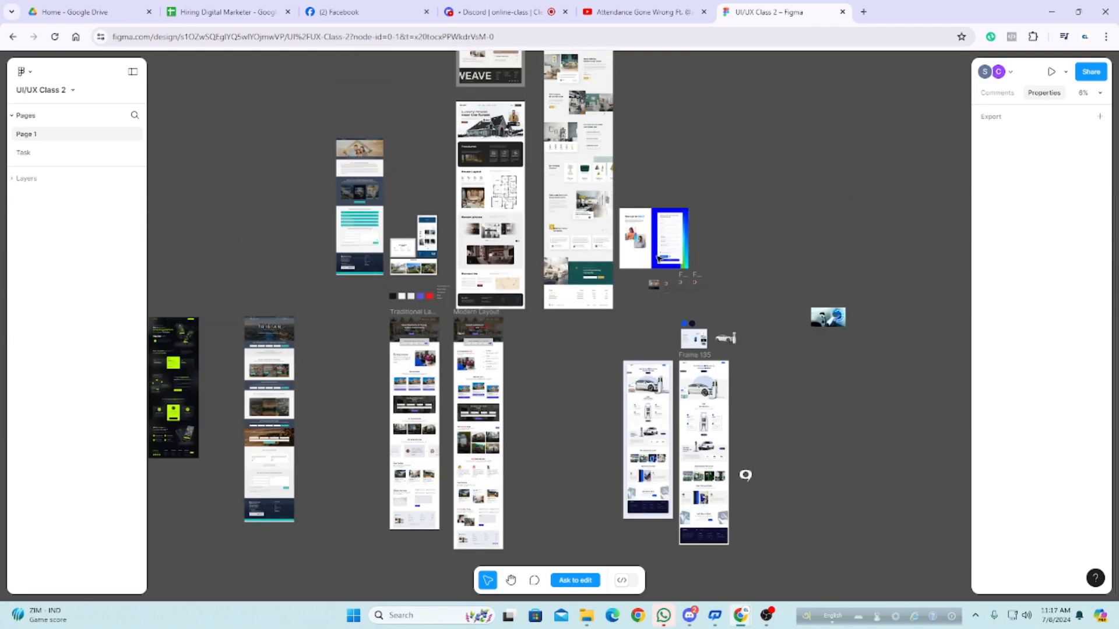
ctrl+scroll(464, 362, up, 1)
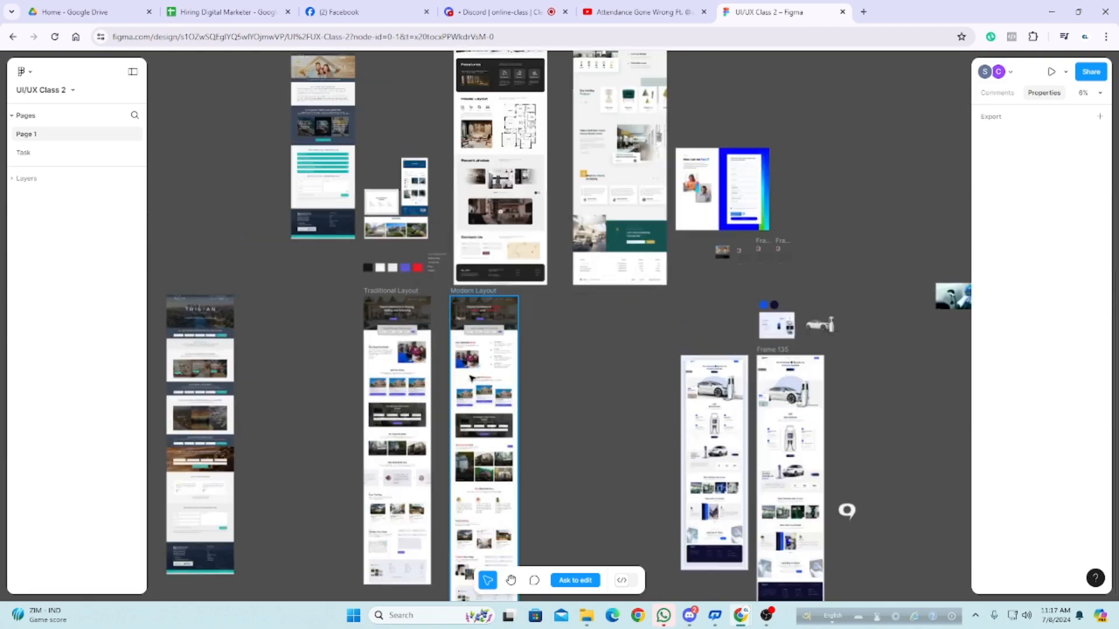
ctrl+scroll(472, 379, up, 3)
scroll(524, 326, down, 2)
ctrl+scroll(696, 332, down, 2)
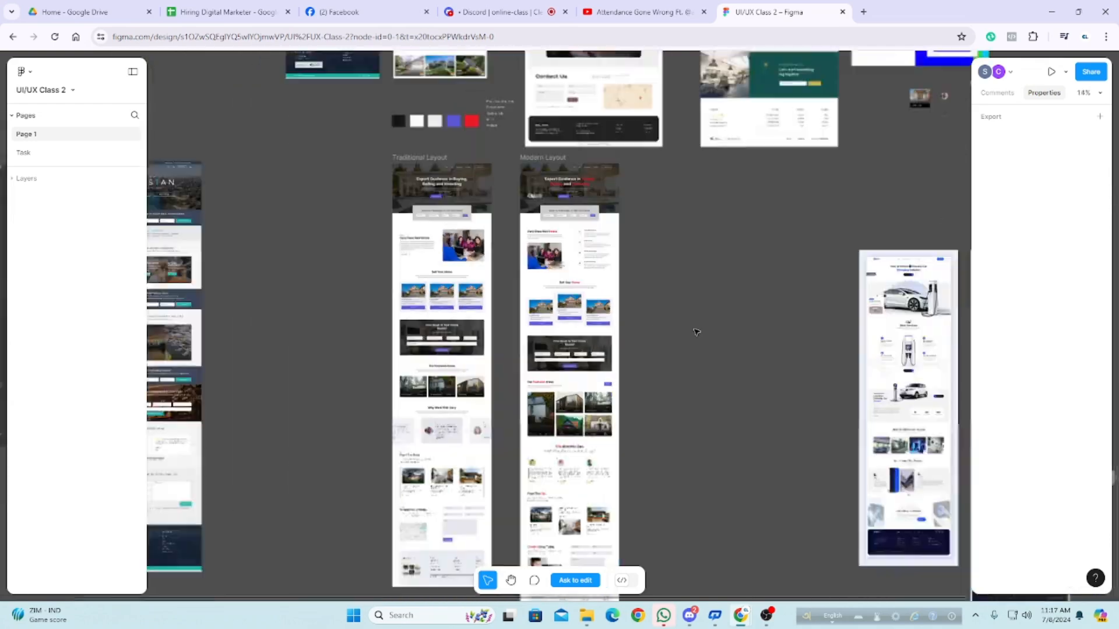
ctrl+scroll(699, 332, down, 2)
ctrl+scroll(582, 256, up, 3)
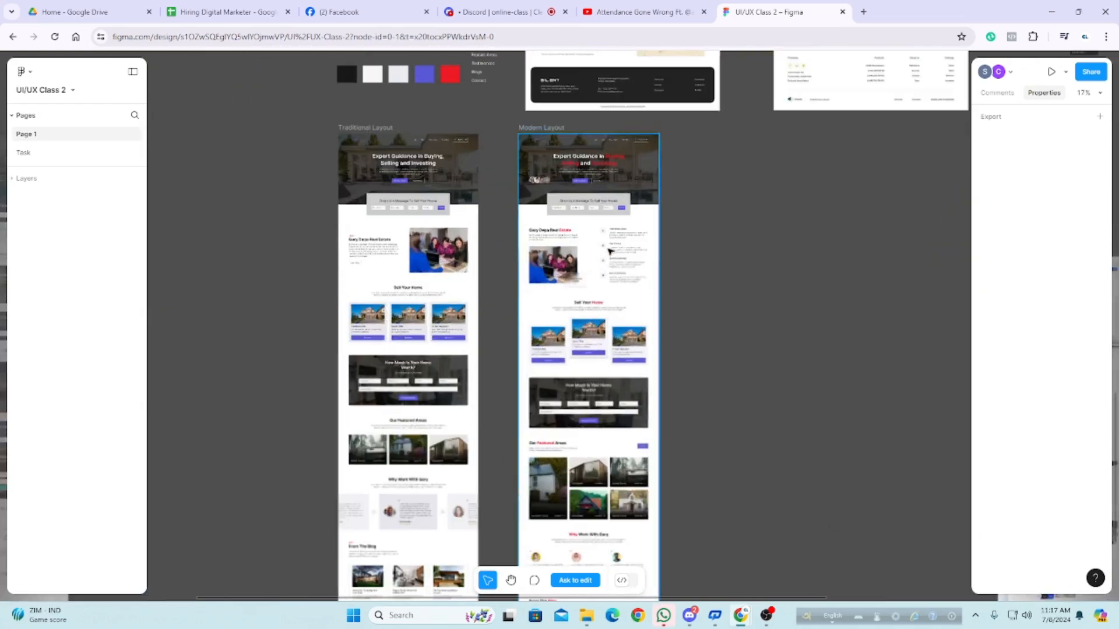
ctrl+scroll(617, 233, up, 2)
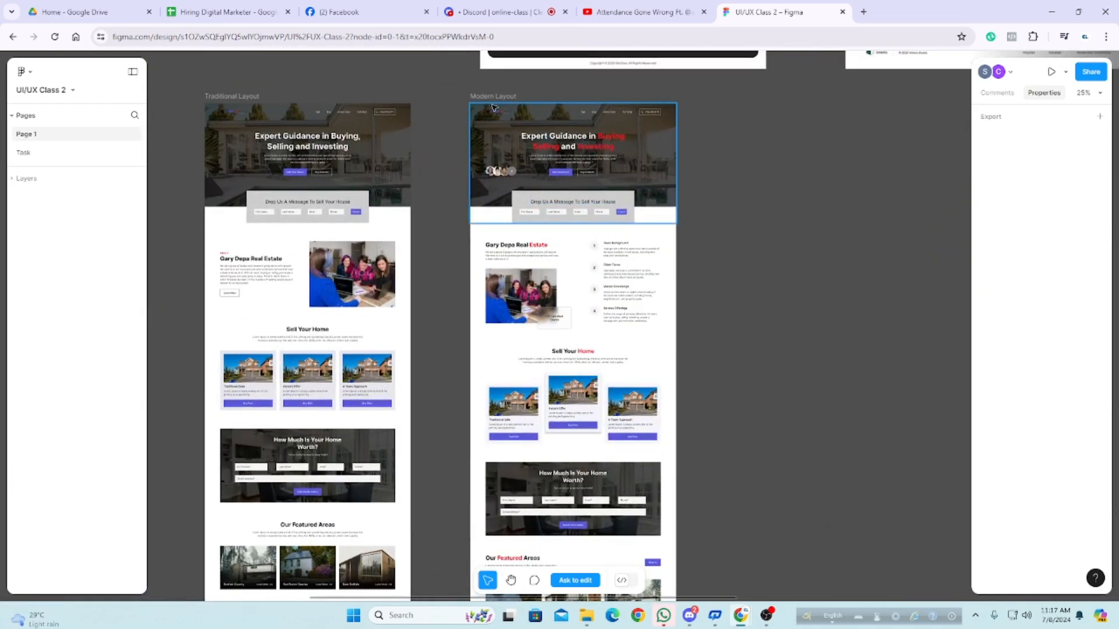
ctrl+scroll(495, 105, up, 2)
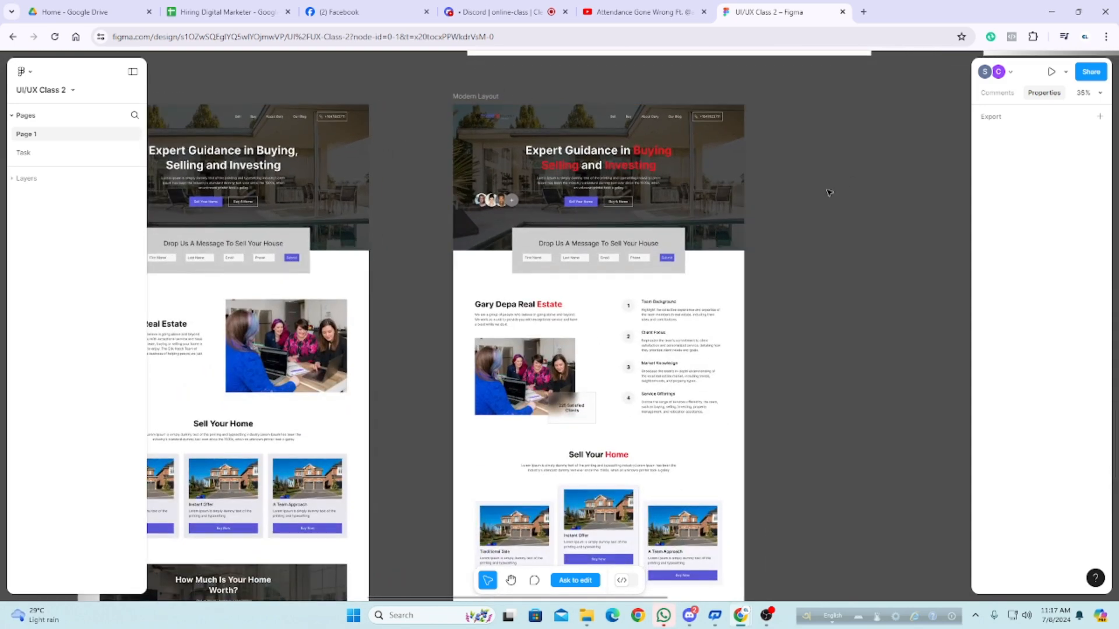
Step: Examine the Modern Layout's hero section, with its highlighted heading, client avatars and call-to-action buttons
drag(819, 225, 794, 238)
ctrl+scroll(677, 173, up, 3)
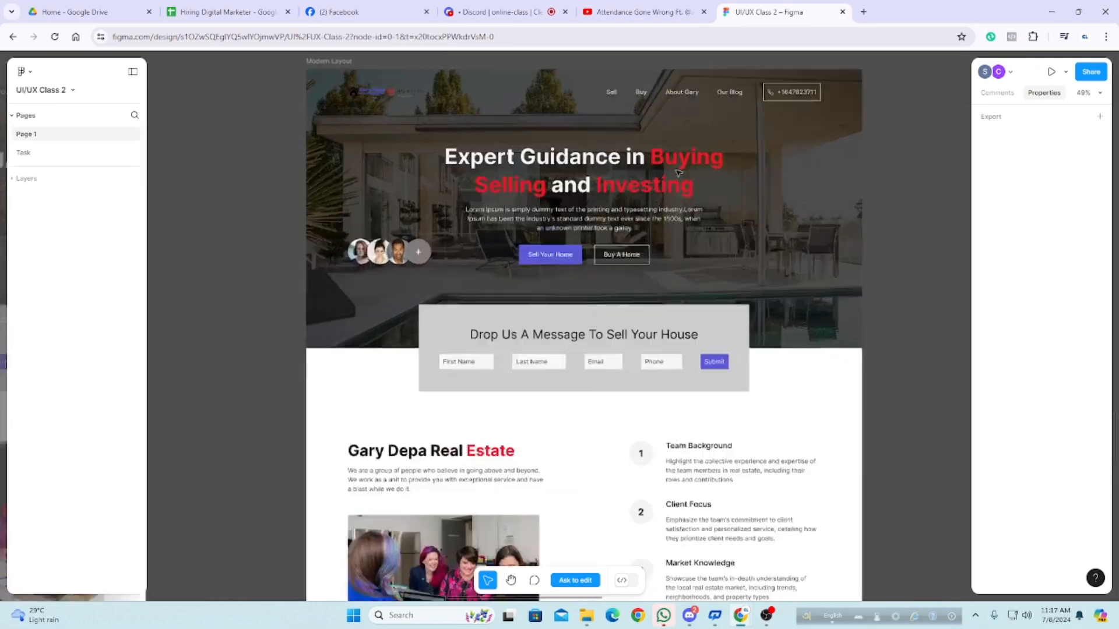
ctrl+scroll(677, 173, up, 3)
ctrl+scroll(809, 265, down, 2)
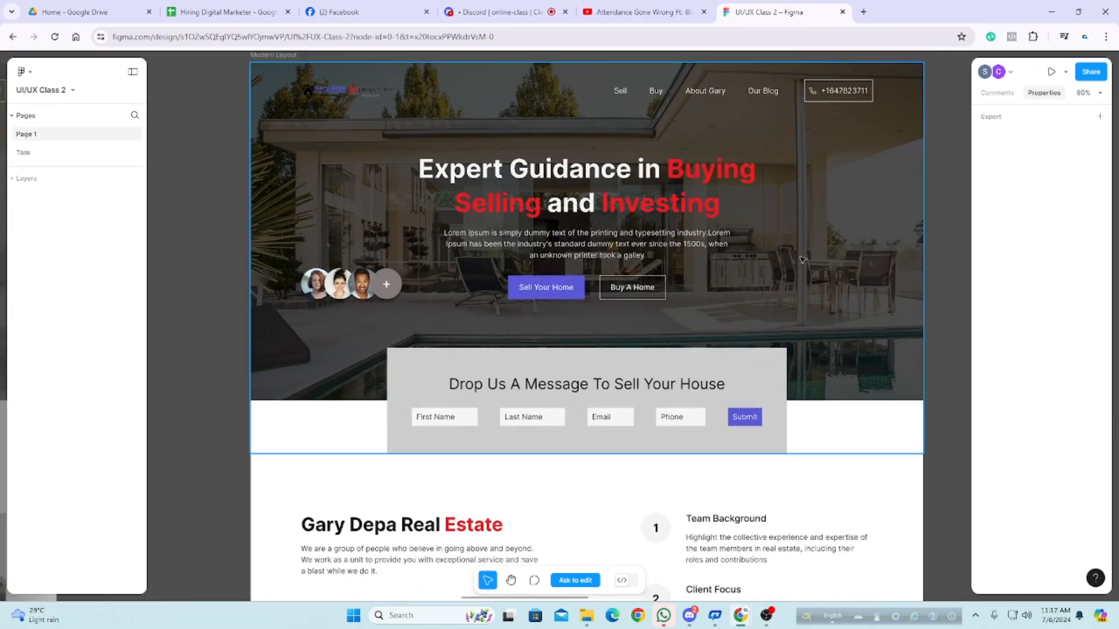
ctrl+scroll(778, 218, down, 3)
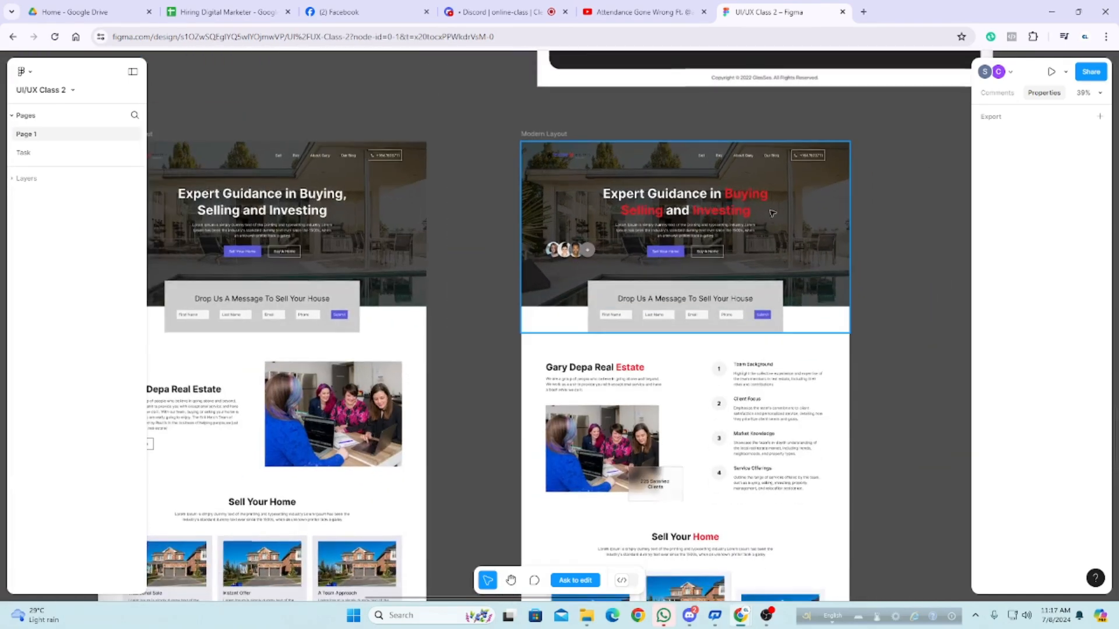
click(732, 162)
click(872, 181)
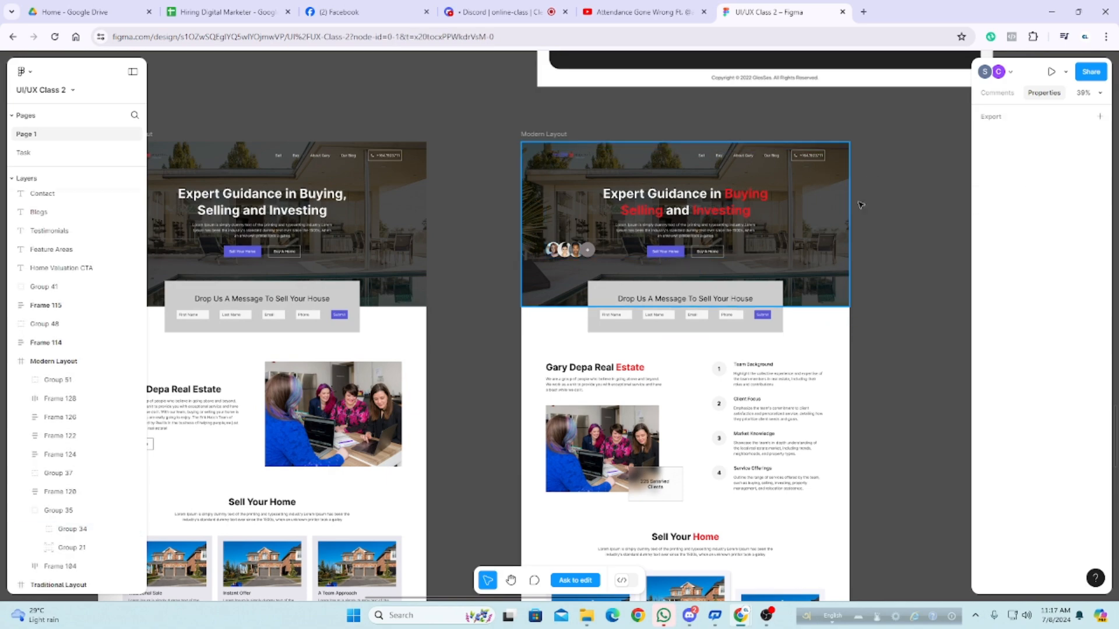
Step: Examine the "Drop Us A Message To Sell Your House" form in the Modern Layout against the Traditional Layout
ctrl+scroll(867, 210, down, 3)
ctrl+scroll(866, 210, up, 4)
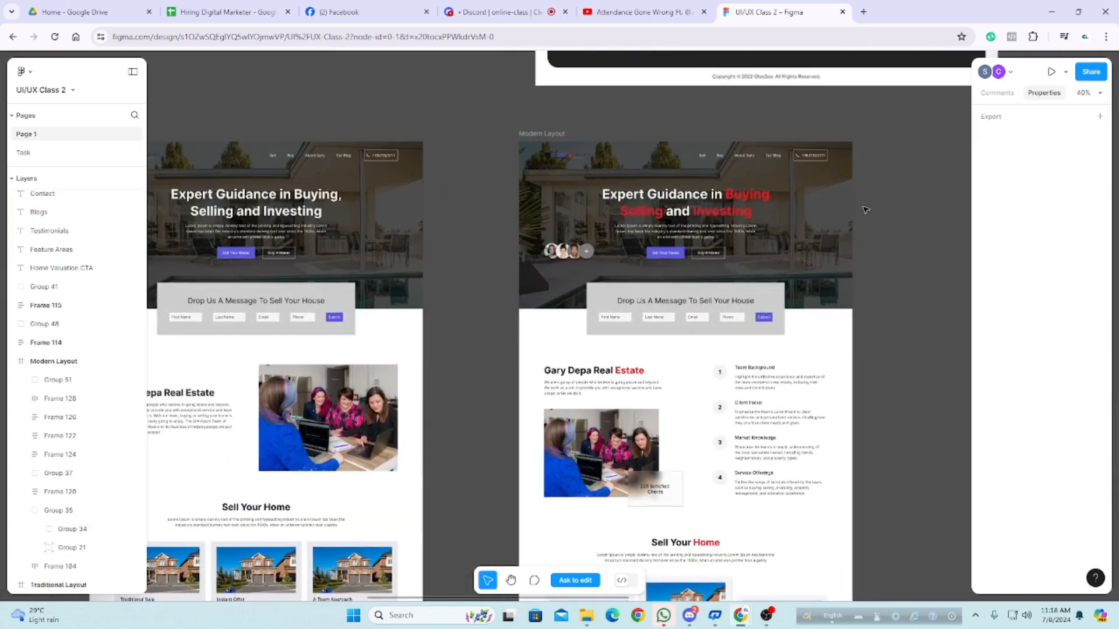
scroll(865, 210, down, 1)
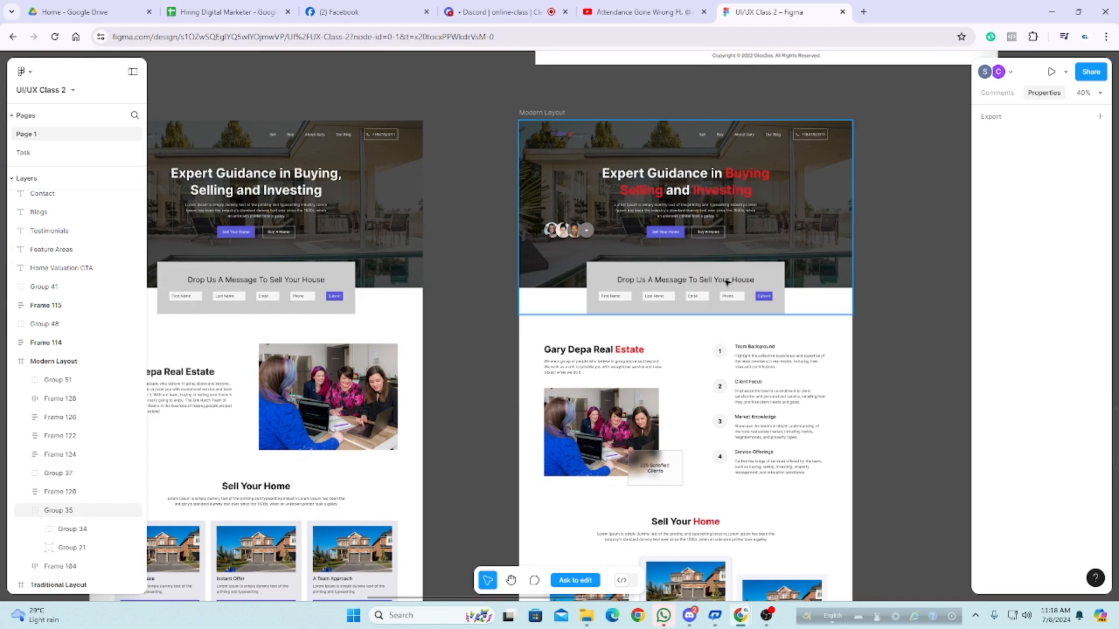
ctrl+scroll(763, 313, up, 3)
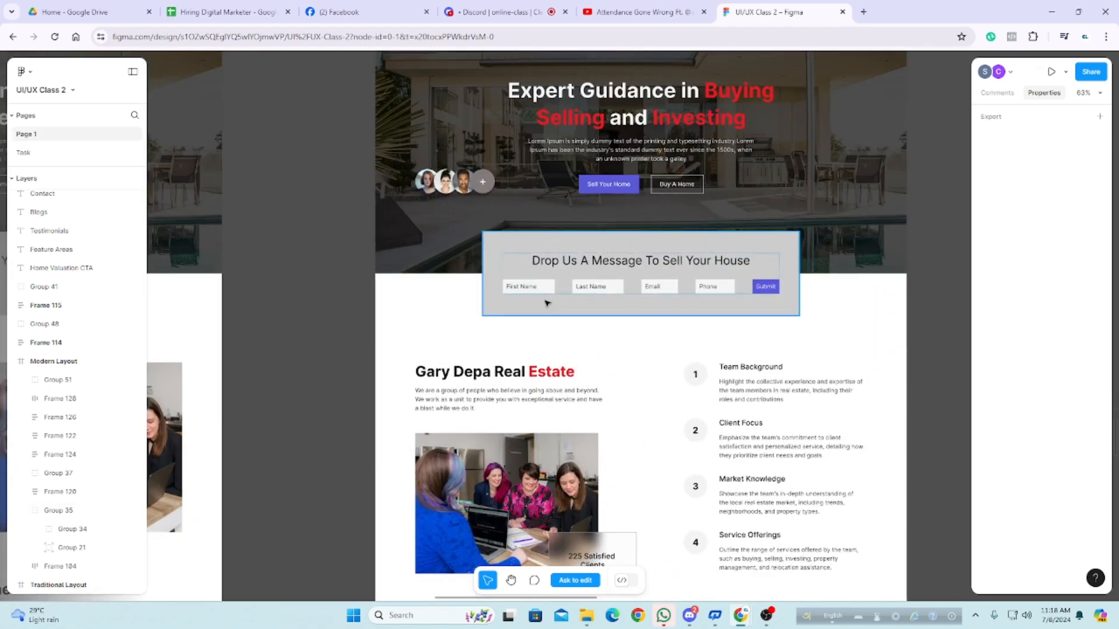
ctrl+scroll(613, 295, down, 2)
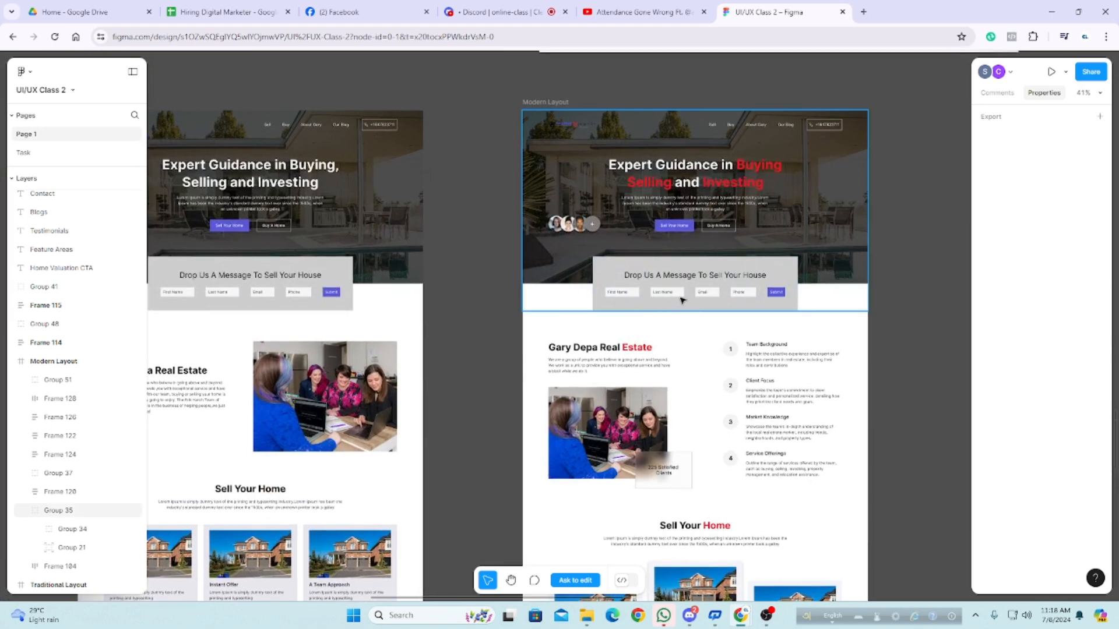
scroll(682, 299, down, 1)
ctrl+scroll(904, 316, down, 1)
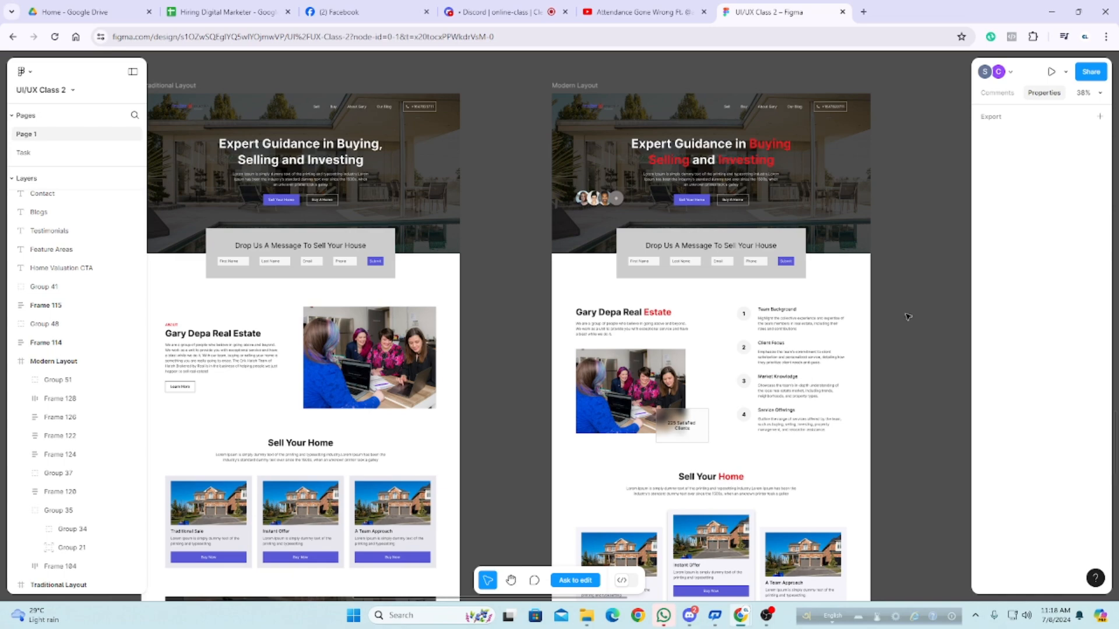
Step: Examine the Modern Layout's about section, with its team photo, satisfied-clients card and four numbered points
ctrl+scroll(905, 320, up, 5)
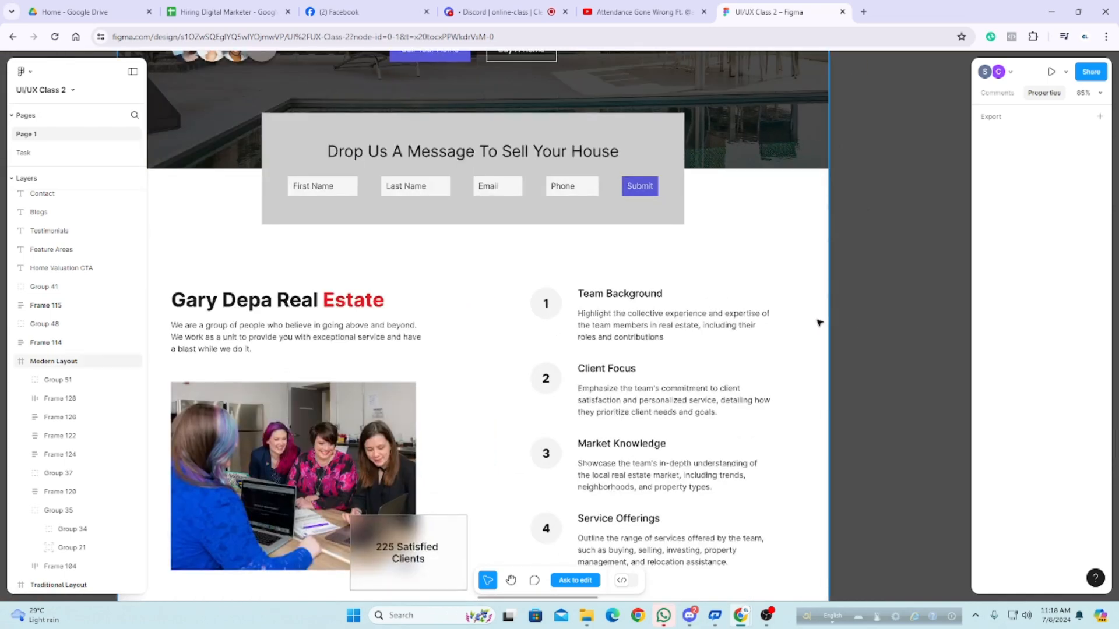
ctrl+scroll(732, 300, down, 2)
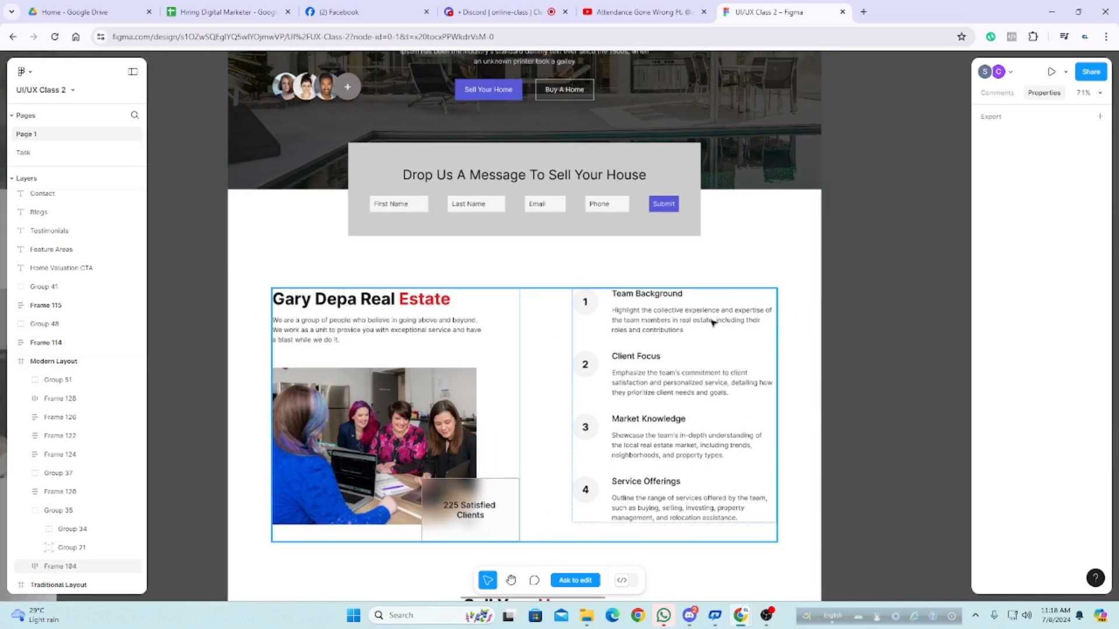
click(676, 334)
ctrl+scroll(858, 321, down, 3)
click(860, 319)
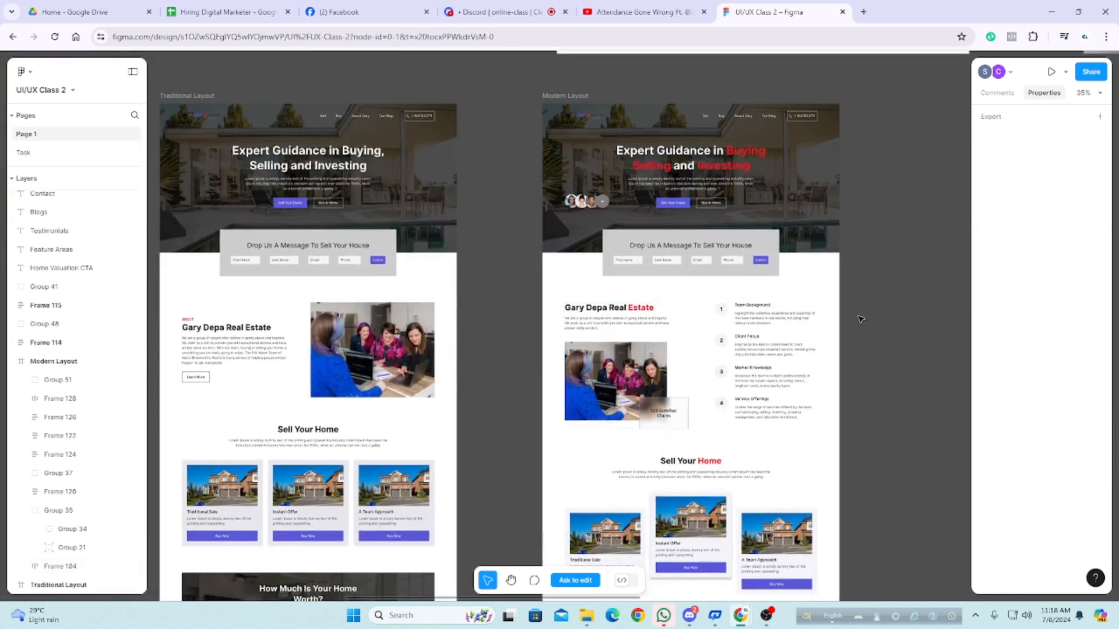
ctrl+scroll(861, 320, up, 1)
ctrl+scroll(860, 319, up, 2)
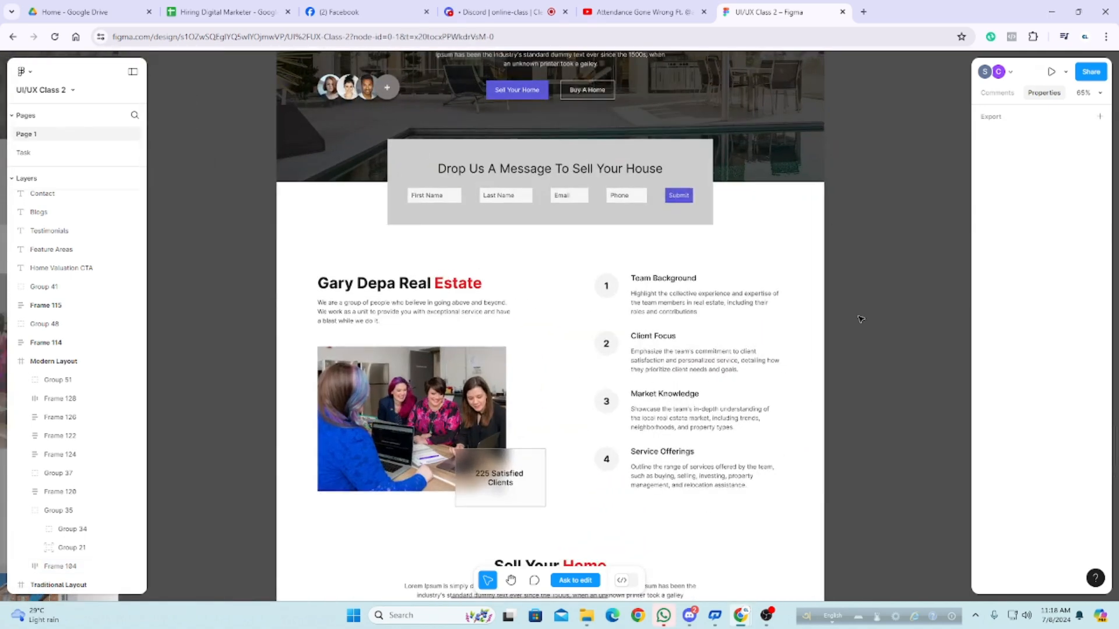
Step: Review the Modern Layout from Sell Your Home through the home-worth form, and inspect the Our Featured Areas image grid
scroll(861, 320, down, 8)
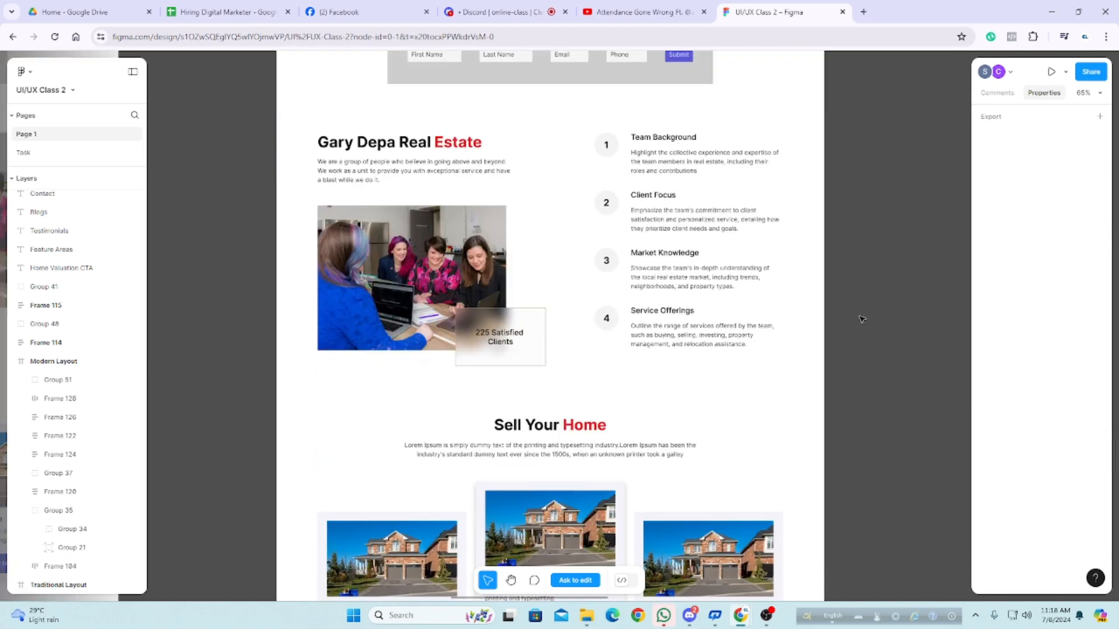
scroll(861, 320, down, 7)
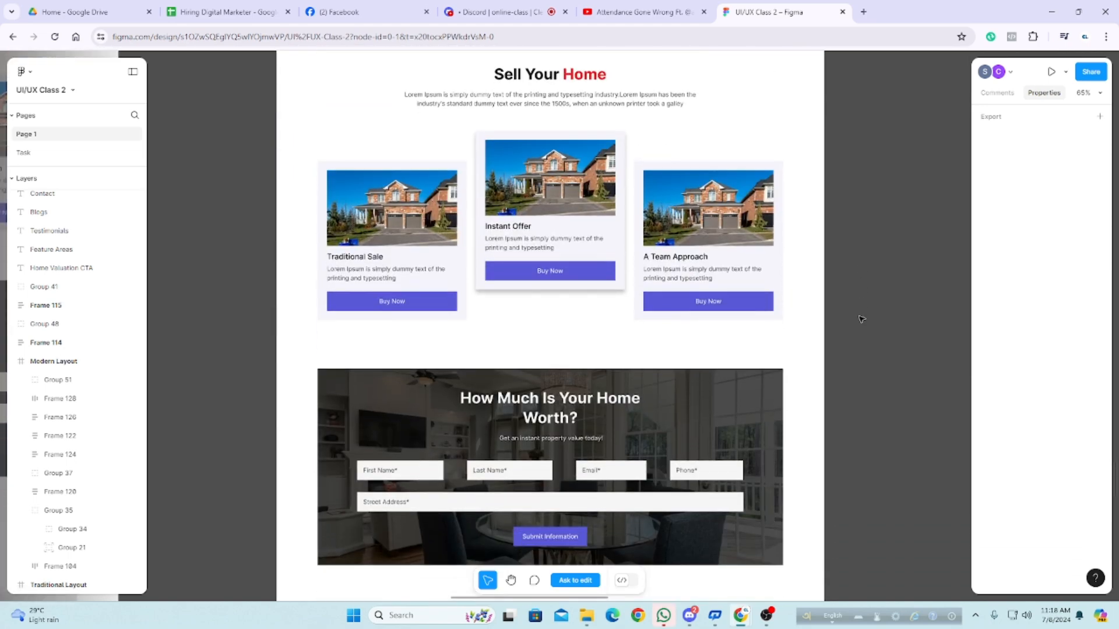
scroll(861, 319, down, 1)
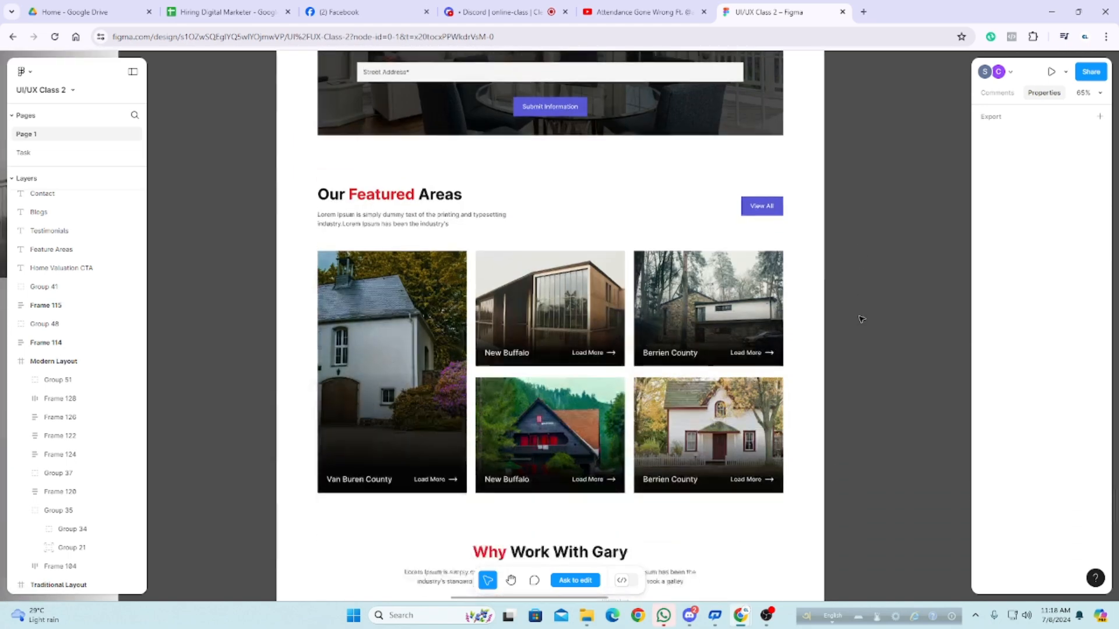
click(710, 337)
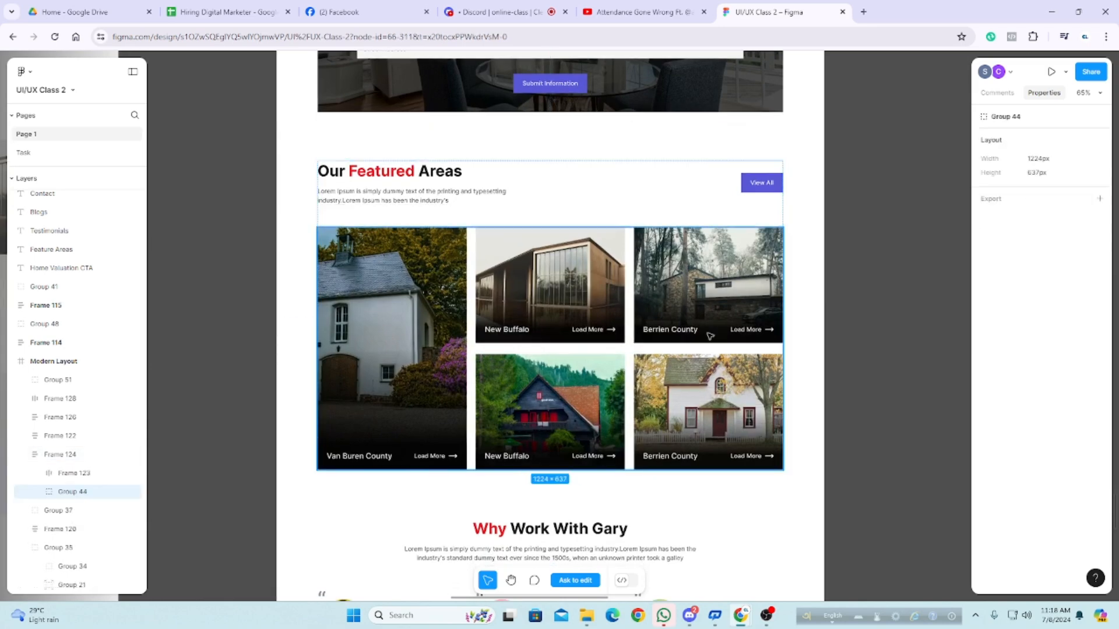
scroll(787, 336, down, 5)
click(841, 337)
scroll(841, 337, down, 3)
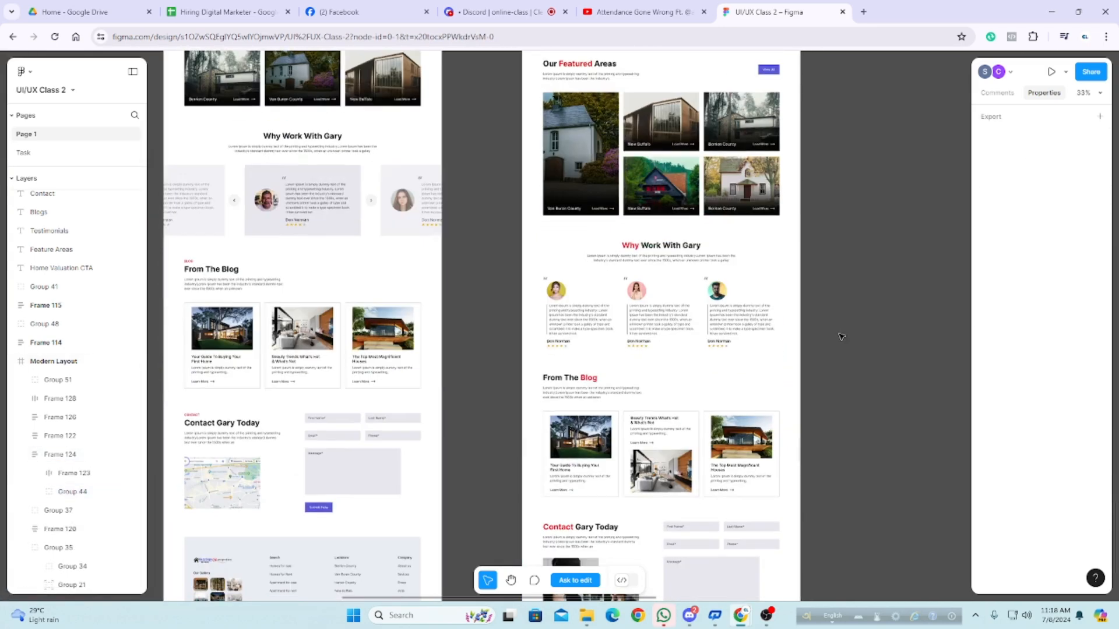
Step: Inspect the Modern Layout's featured areas, blog, testimonials and contact sections by selecting each one in turn
click(725, 265)
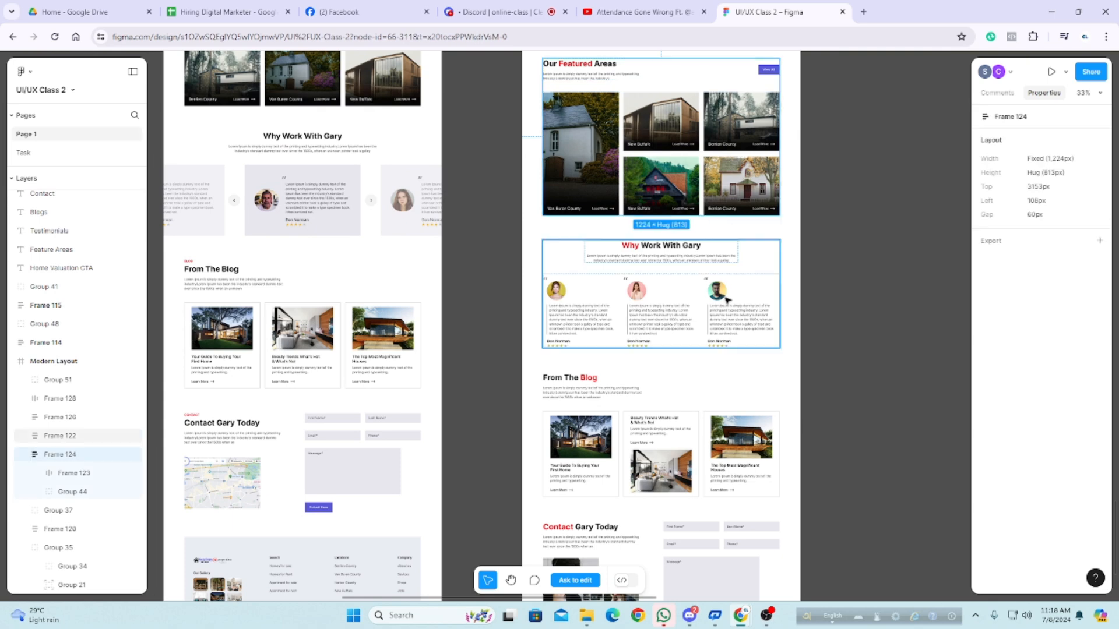
click(717, 425)
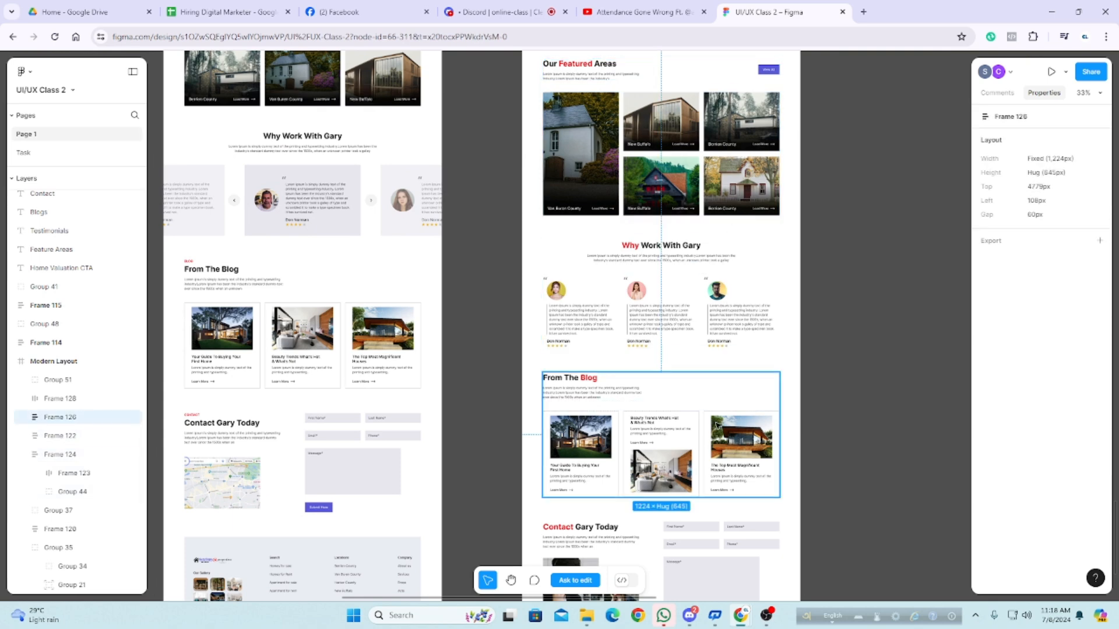
click(724, 336)
scroll(719, 335, down, 2)
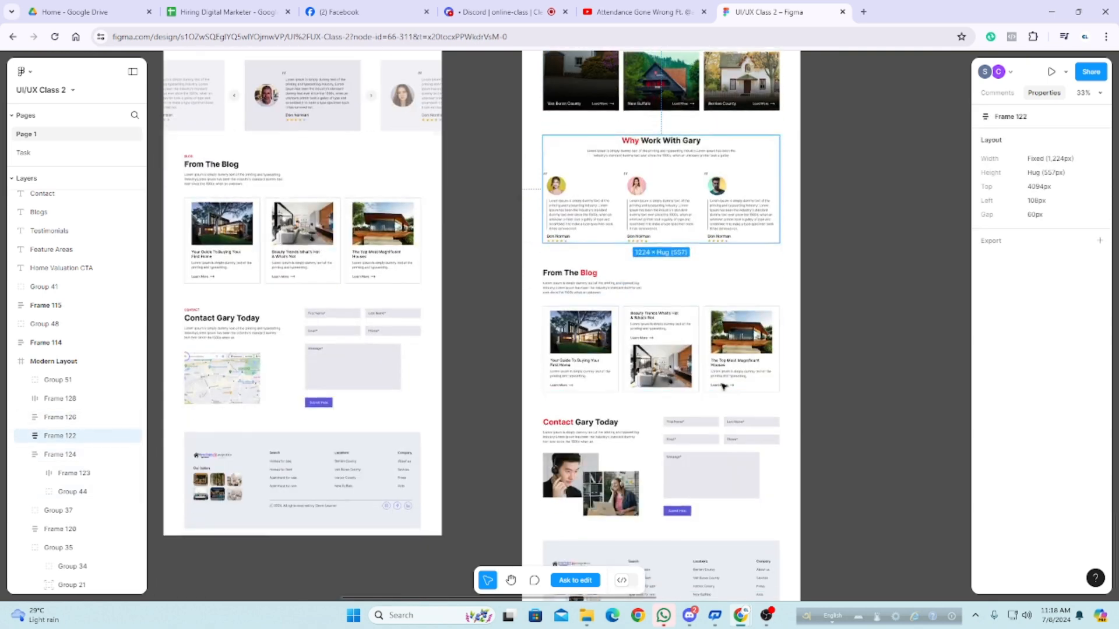
ctrl+scroll(641, 396, down, 3)
click(689, 447)
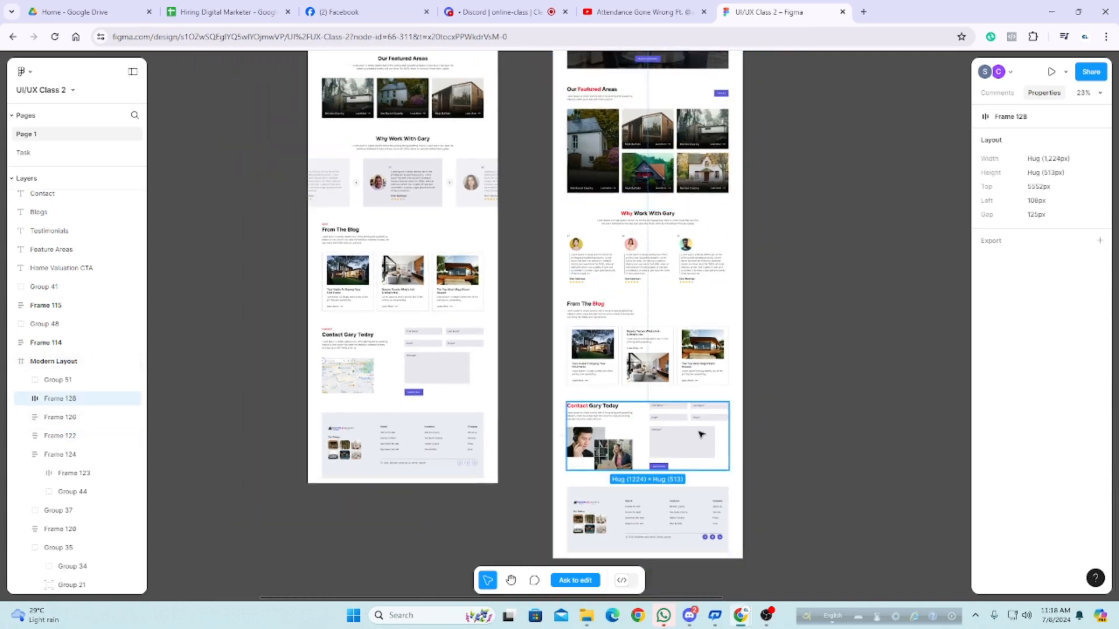
Step: Compare the full-length Traditional Layout and Modern Layout pages side by side, from hero to footer
scroll(810, 407, up, 5)
scroll(813, 400, down, 4)
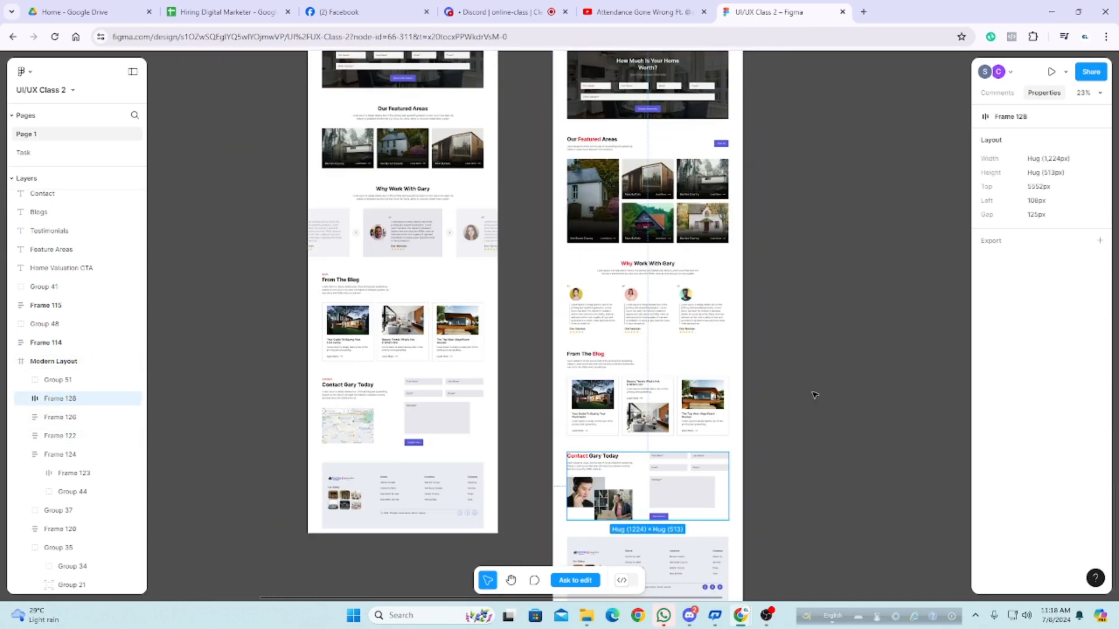
ctrl+scroll(764, 379, down, 4)
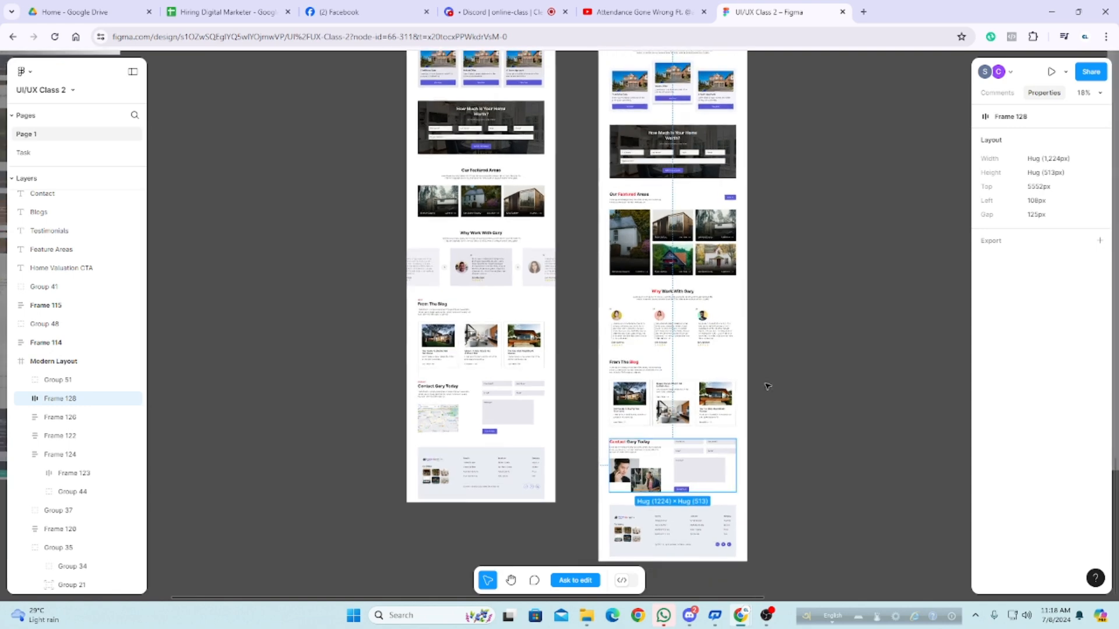
scroll(767, 387, up, 3)
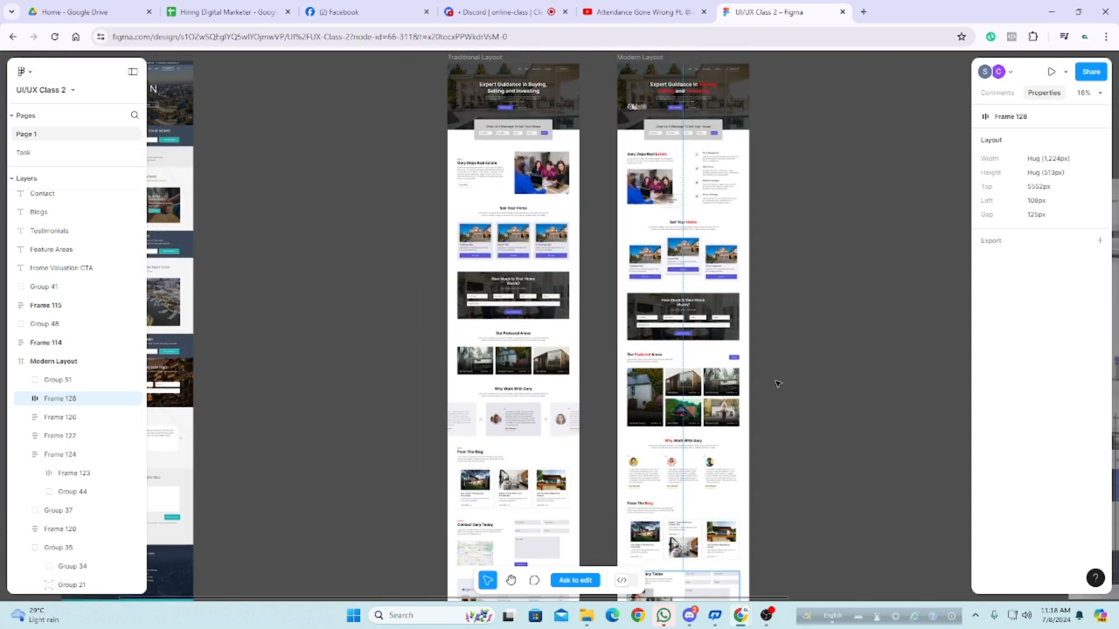
scroll(779, 386, down, 4)
Step: Inspect the overlapping image of the woman at the laptop in the Modern Layout's contact section, then clear the selection
ctrl+scroll(759, 416, up, 5)
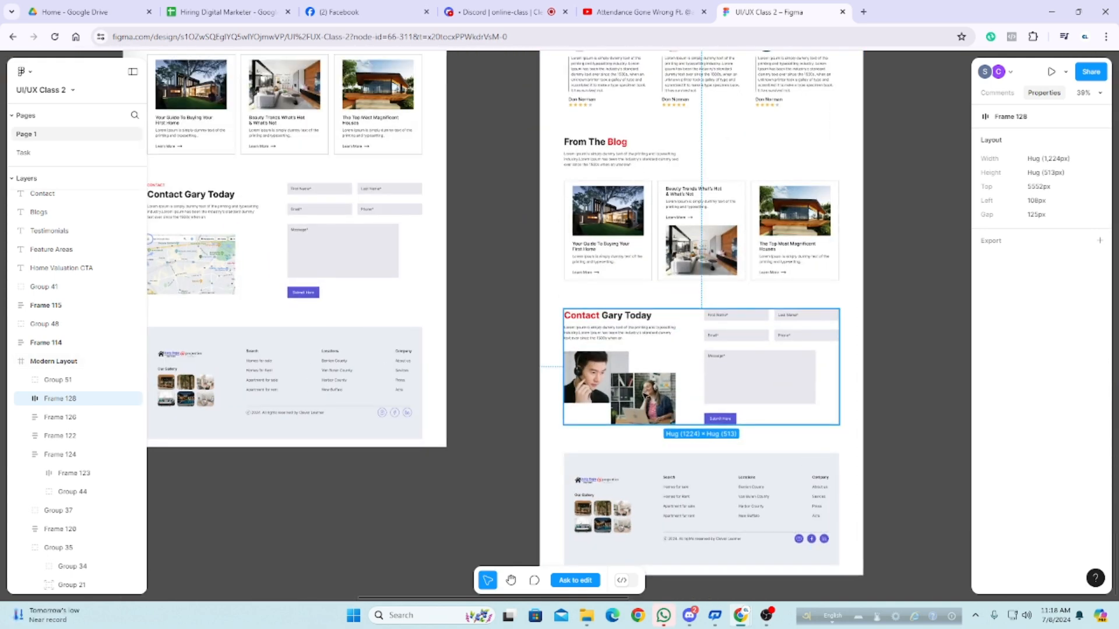
ctrl+scroll(616, 399, up, 1)
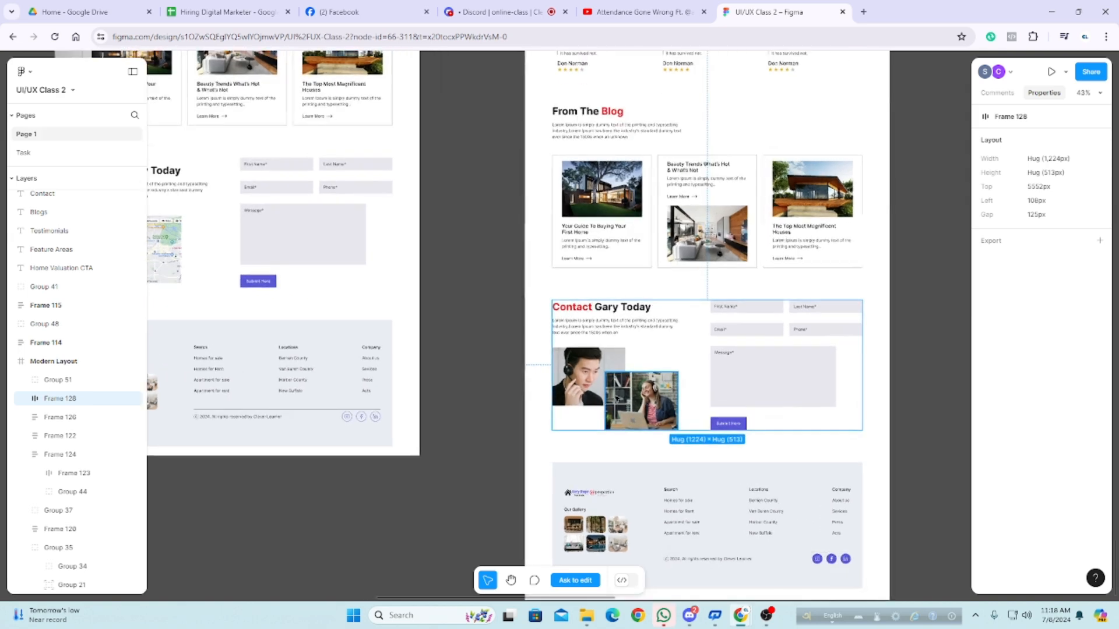
ctrl+click(617, 398)
ctrl+scroll(623, 411, down, 1)
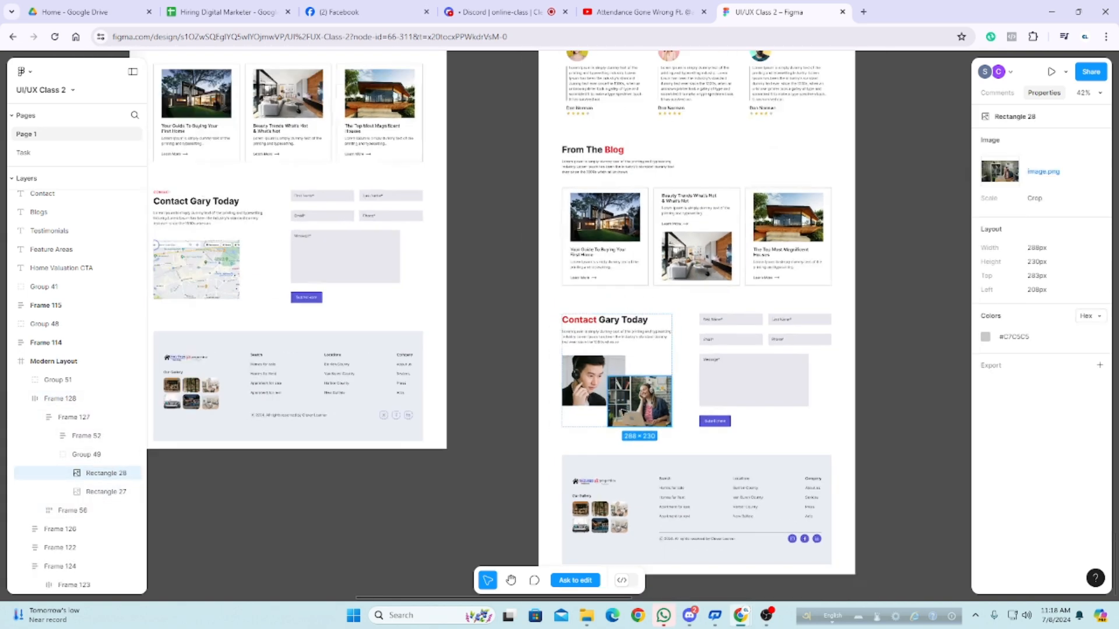
ctrl+scroll(761, 416, down, 4)
click(760, 416)
Step: Compare the two layouts' lower sections and inspect the text-and-images column of the Modern Layout's contact section
scroll(760, 416, up, 5)
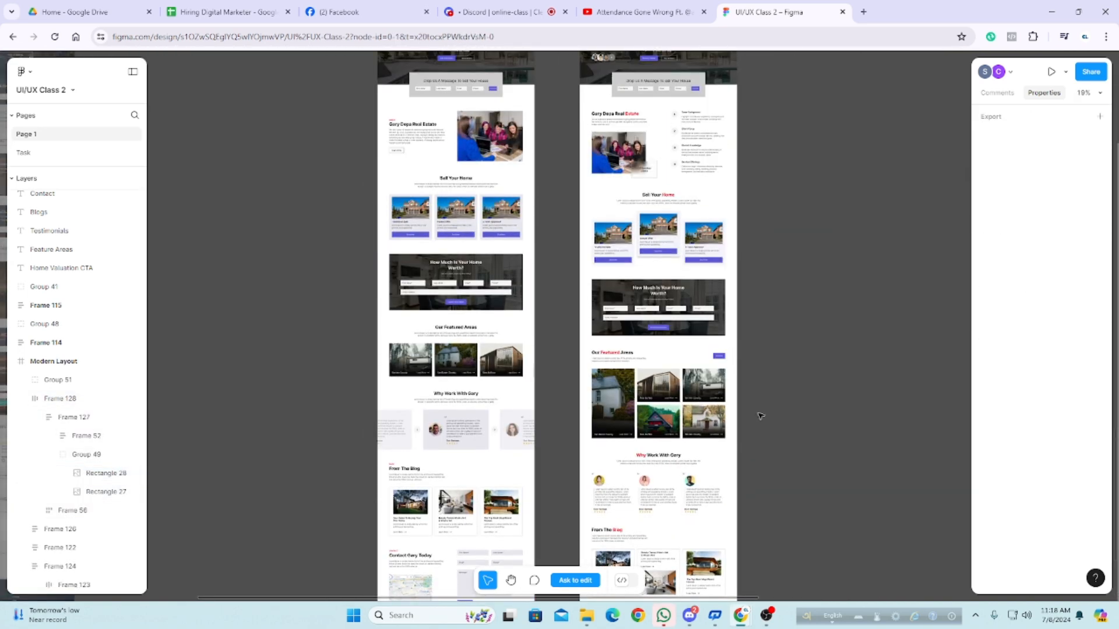
scroll(760, 416, down, 5)
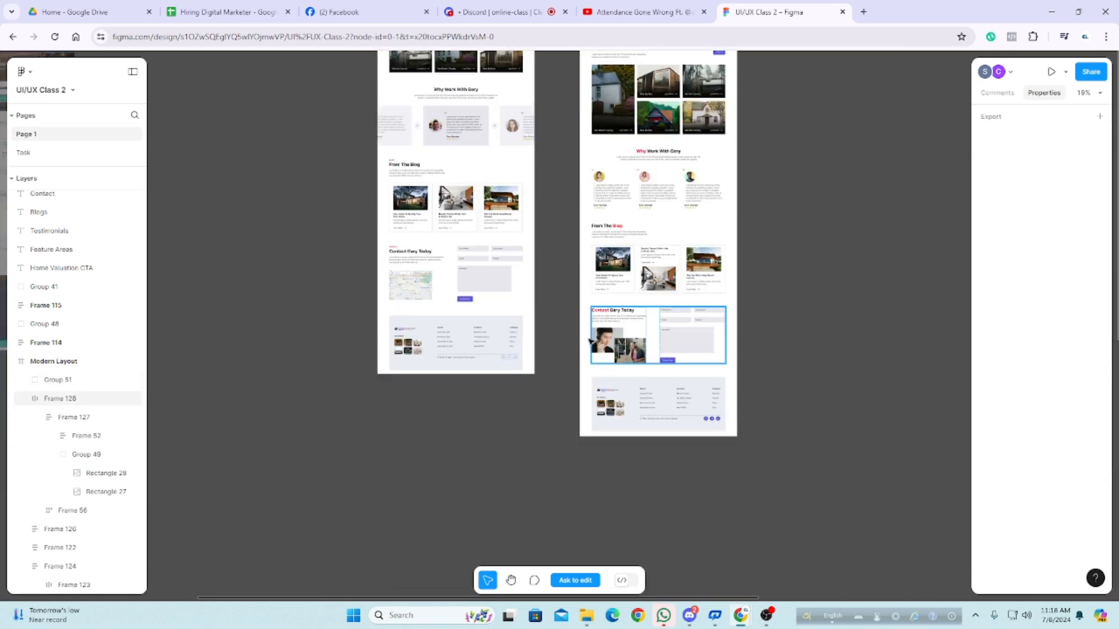
click(619, 326)
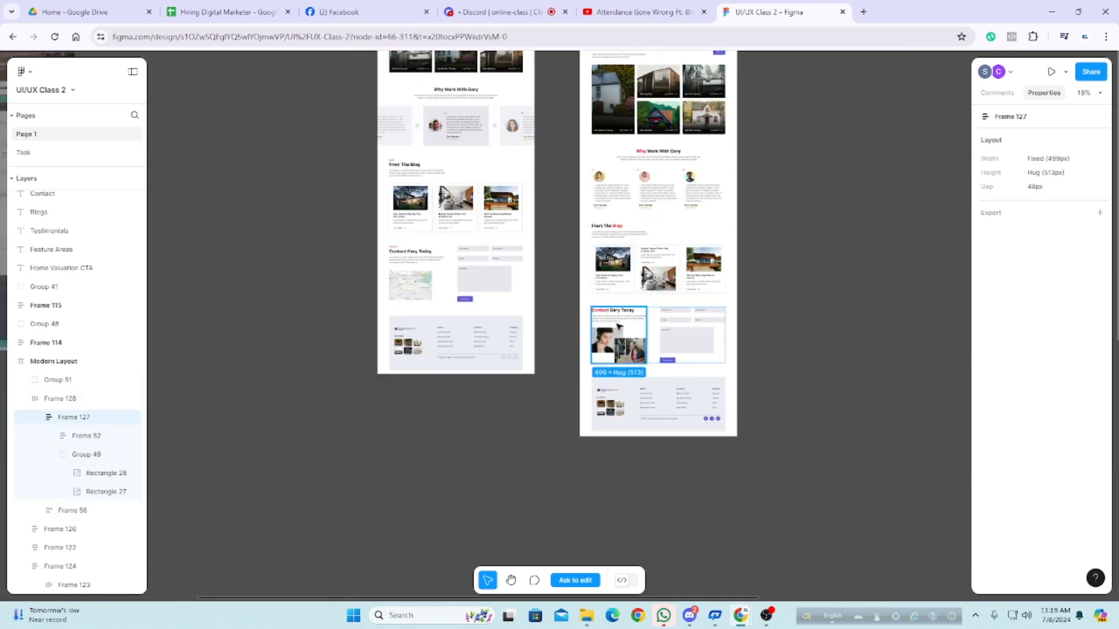
click(762, 430)
scroll(762, 430, up, 1)
scroll(728, 321, up, 2)
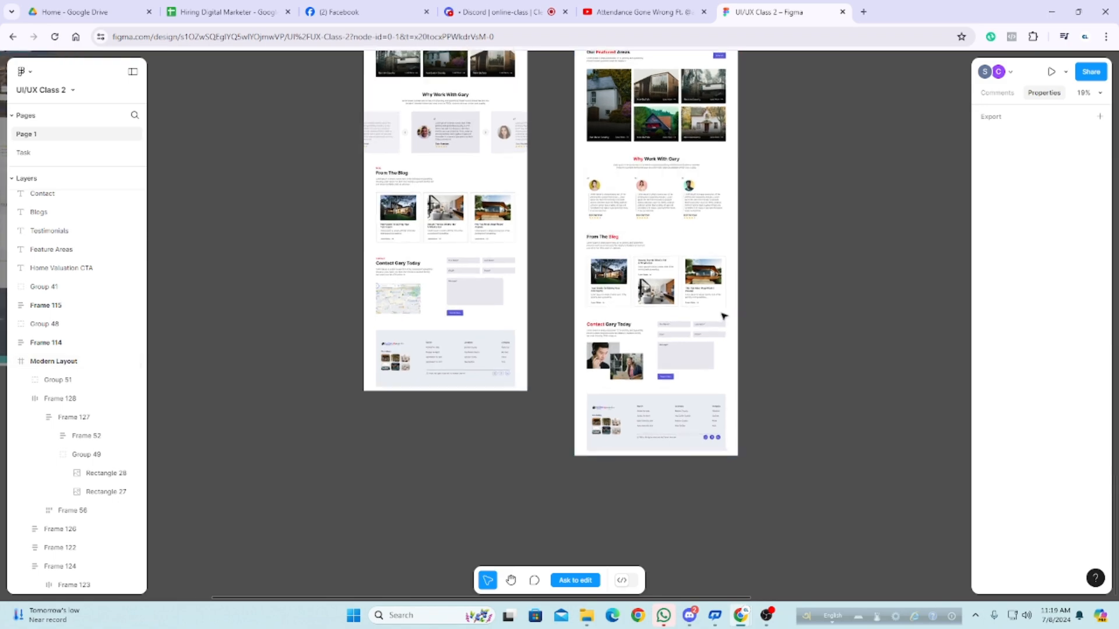
Step: Return to the Modern Layout's Sell Your Home section and select its group of three offer cards
ctrl+scroll(732, 332, up, 3)
ctrl+scroll(733, 335, down, 4)
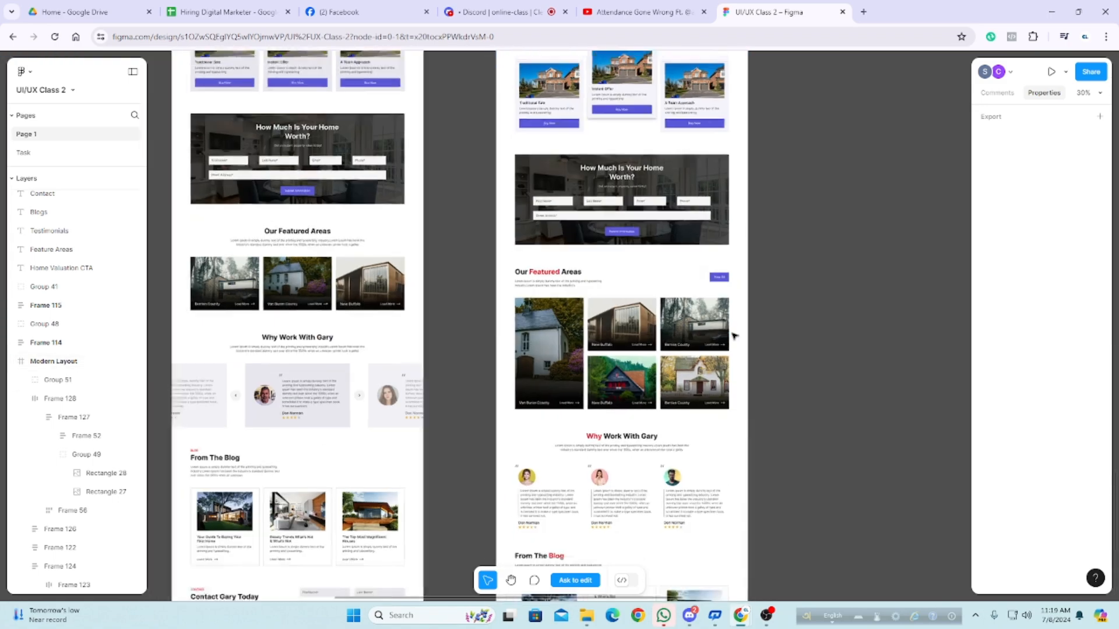
scroll(699, 291, up, 1)
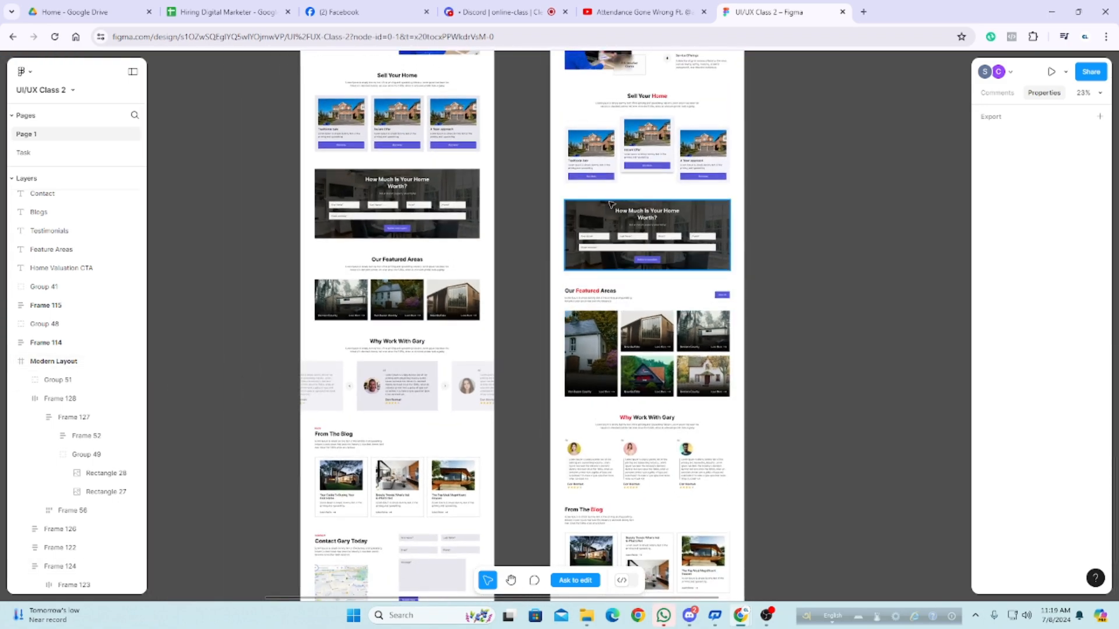
double_click(651, 148)
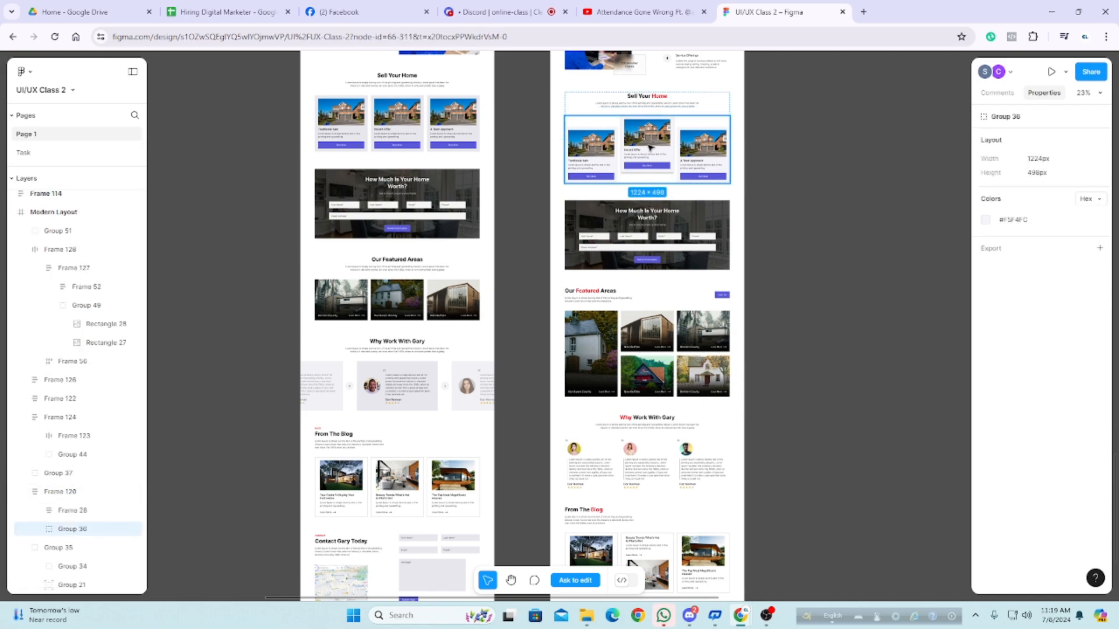
Step: Inspect the properties of the Instant Offer card in the Modern Layout's Sell Your Home section, then clear the selection
click(651, 148)
ctrl+scroll(659, 153, up, 3)
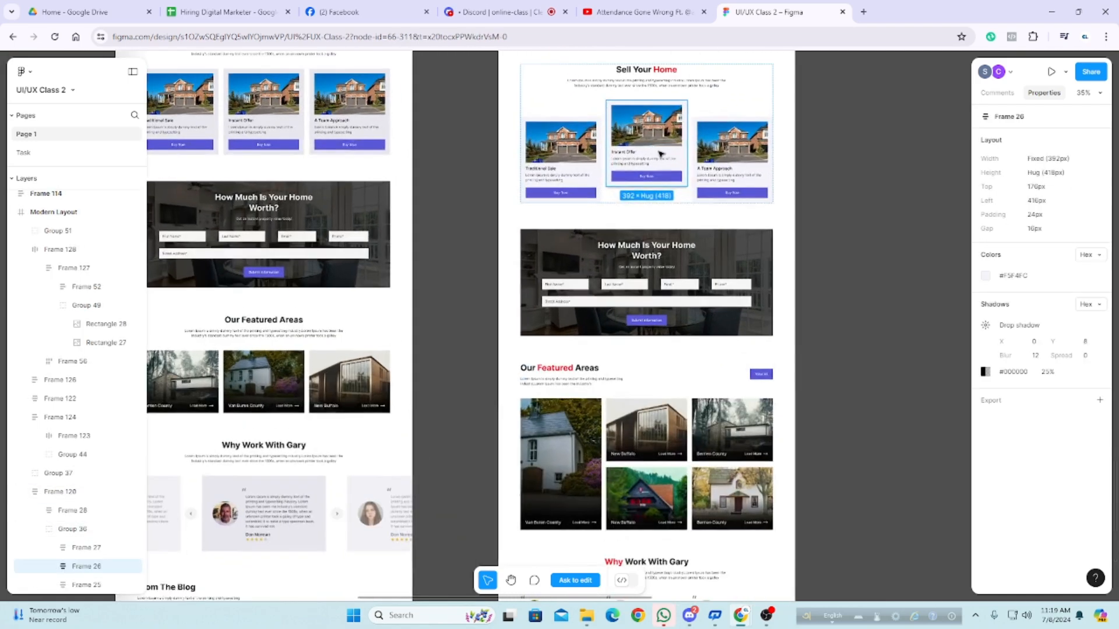
scroll(661, 155, up, 2)
click(829, 252)
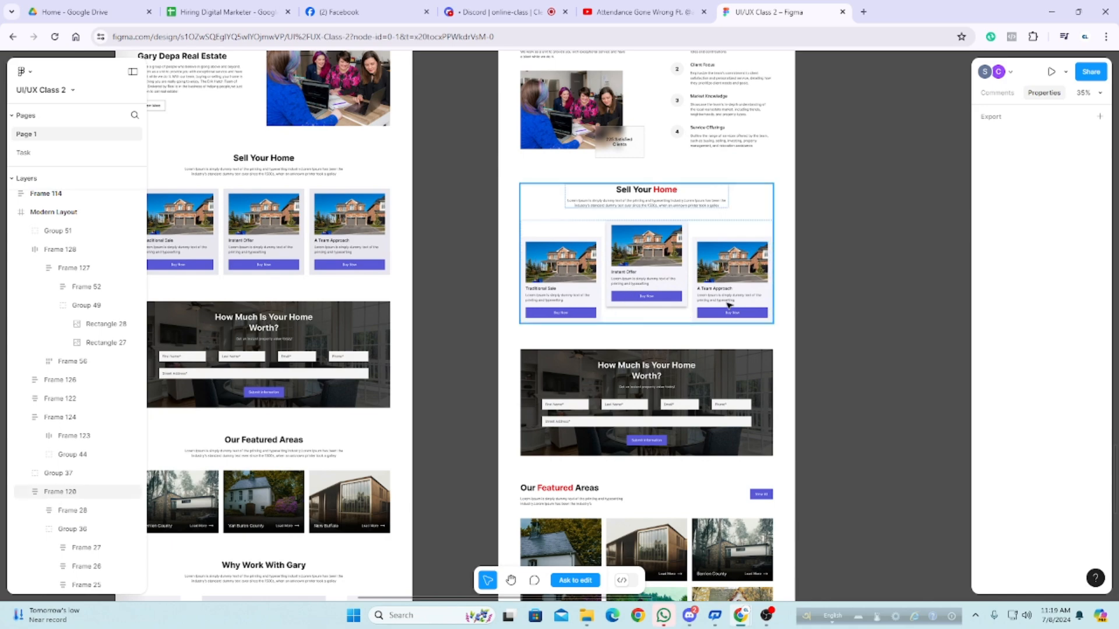
Step: Examine the Modern Layout's three offer cards up close, selecting their group and the raised middle card, then deselect
scroll(747, 304, up, 3)
scroll(801, 337, up, 1)
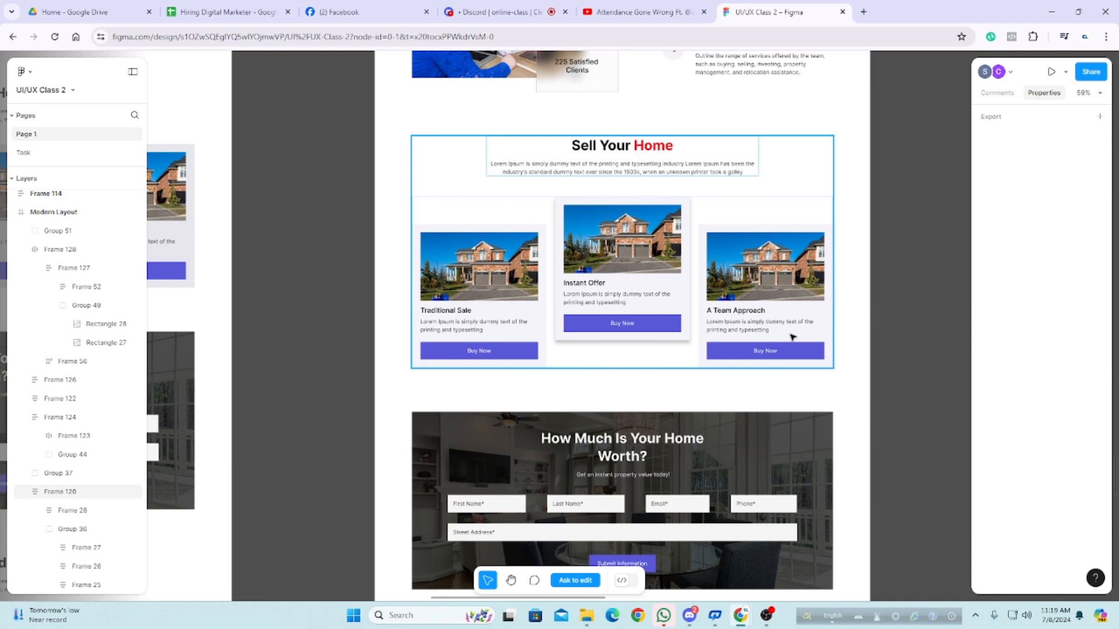
click(622, 315)
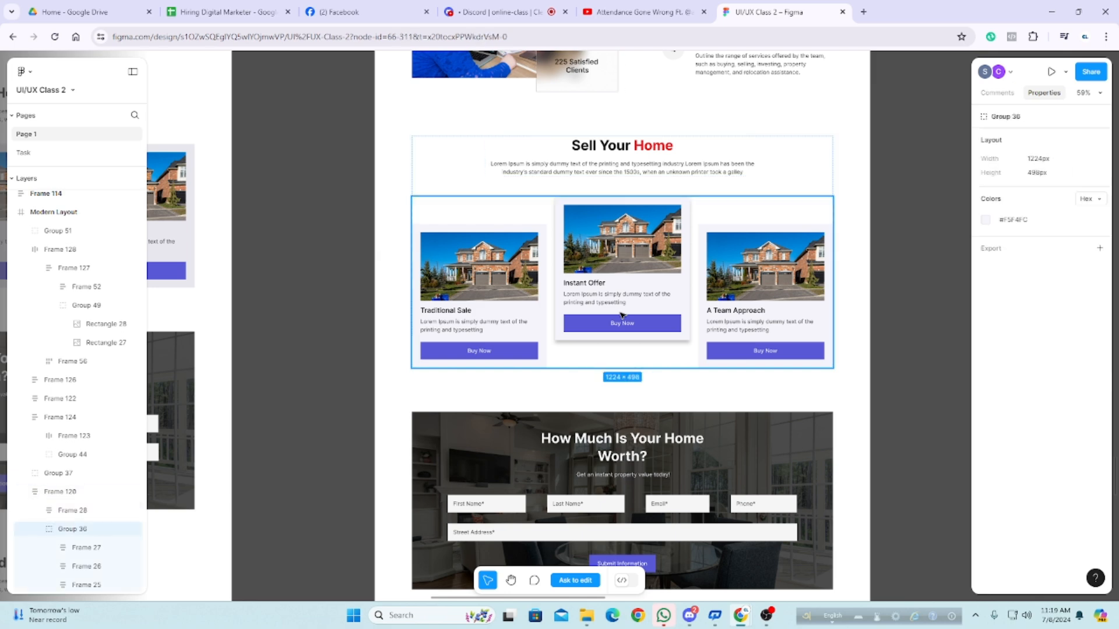
double_click(623, 316)
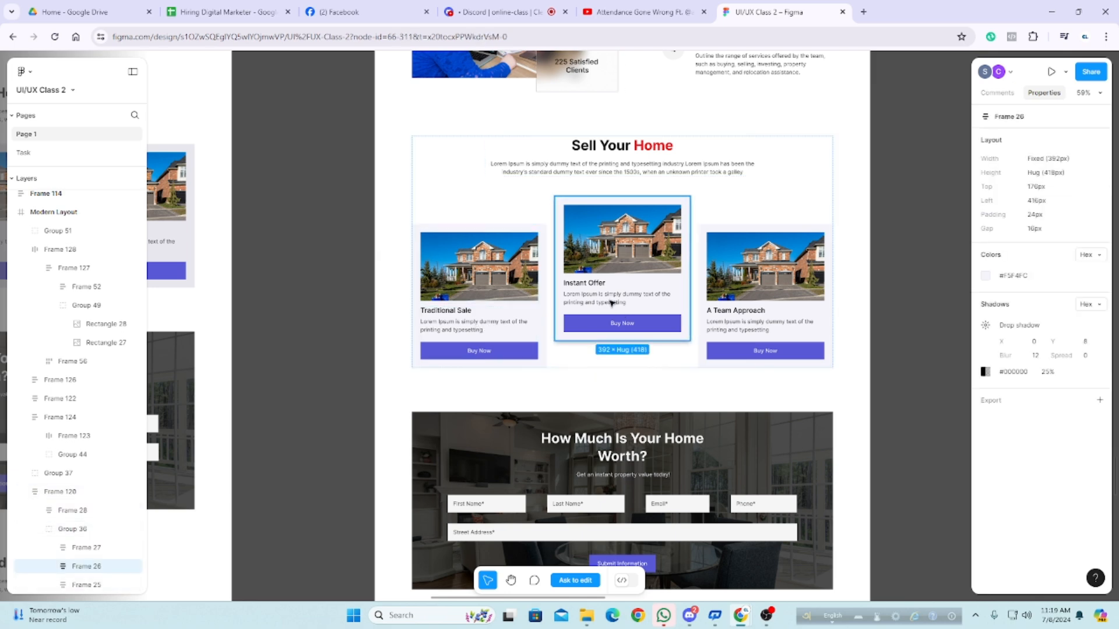
click(679, 394)
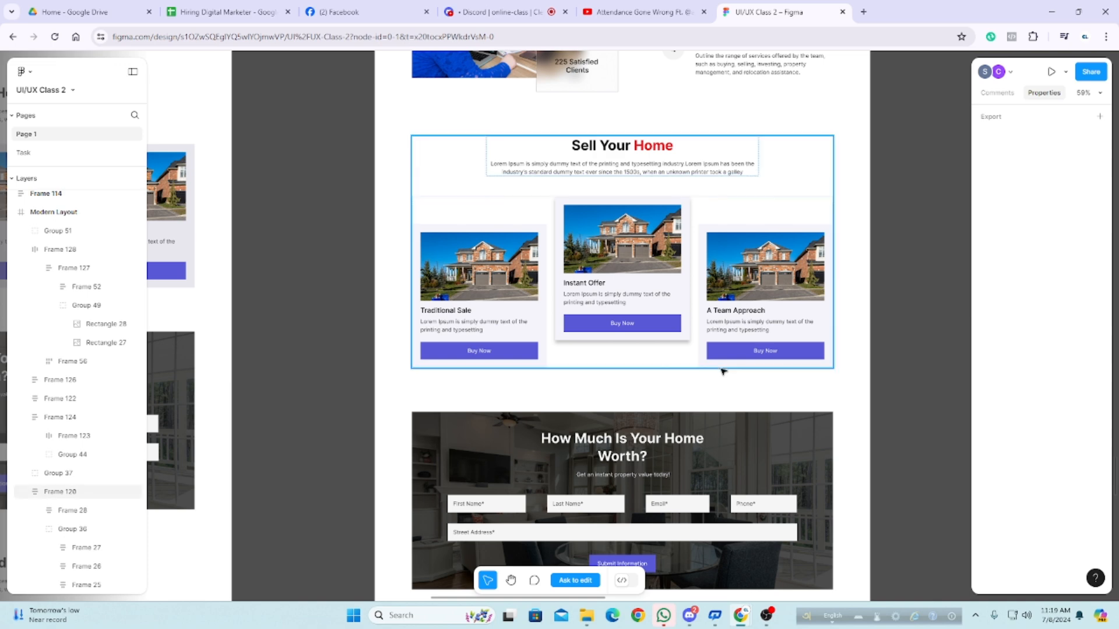
Step: Compare the upper sections of the Traditional and Modern Layouts, from Sell Your Home back up to the hero
scroll(688, 366, down, 3)
scroll(844, 344, up, 3)
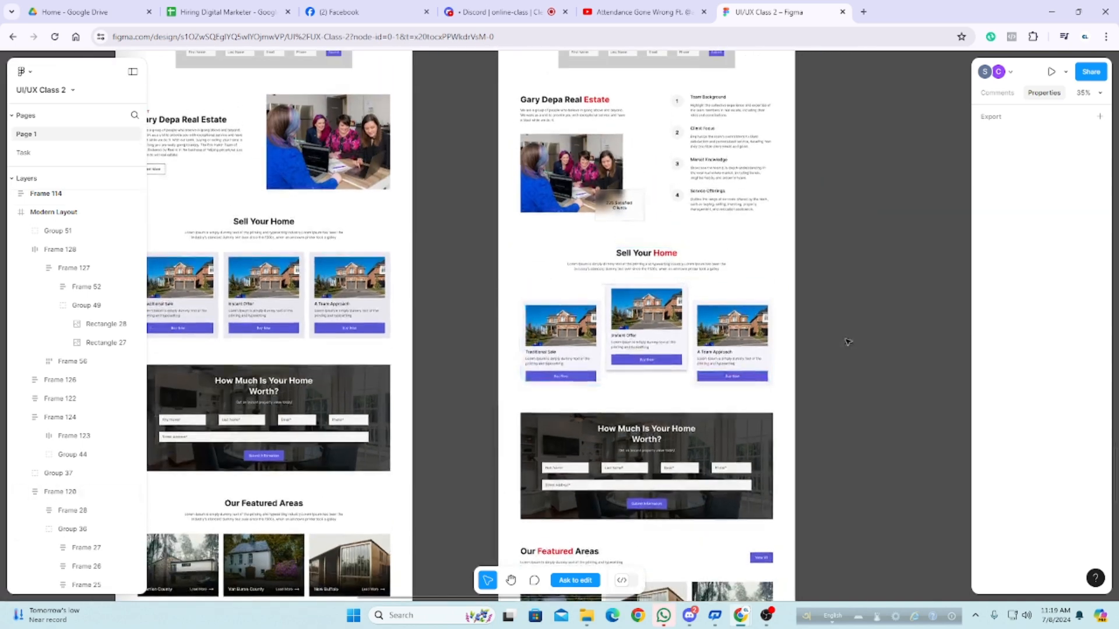
scroll(846, 341, up, 1)
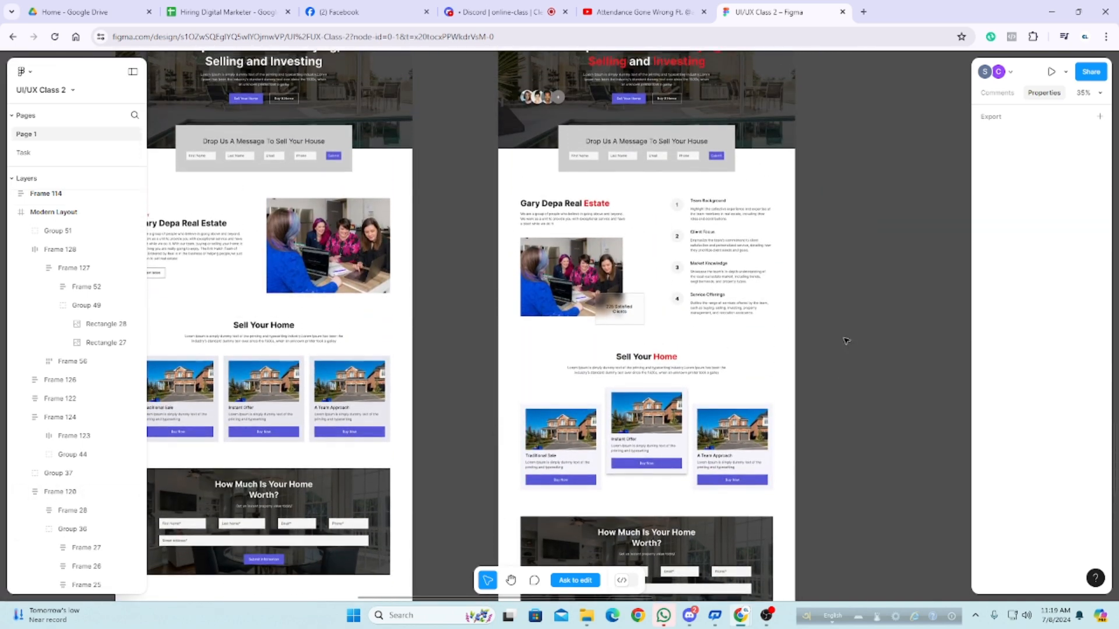
scroll(846, 341, up, 1)
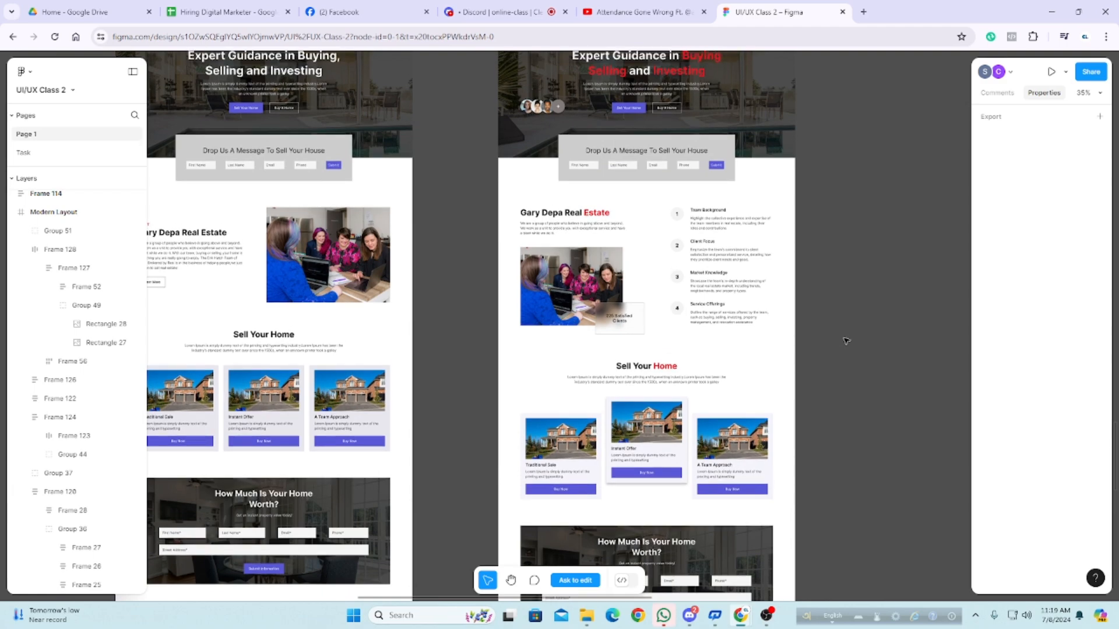
scroll(846, 340, up, 1)
scroll(846, 341, up, 1)
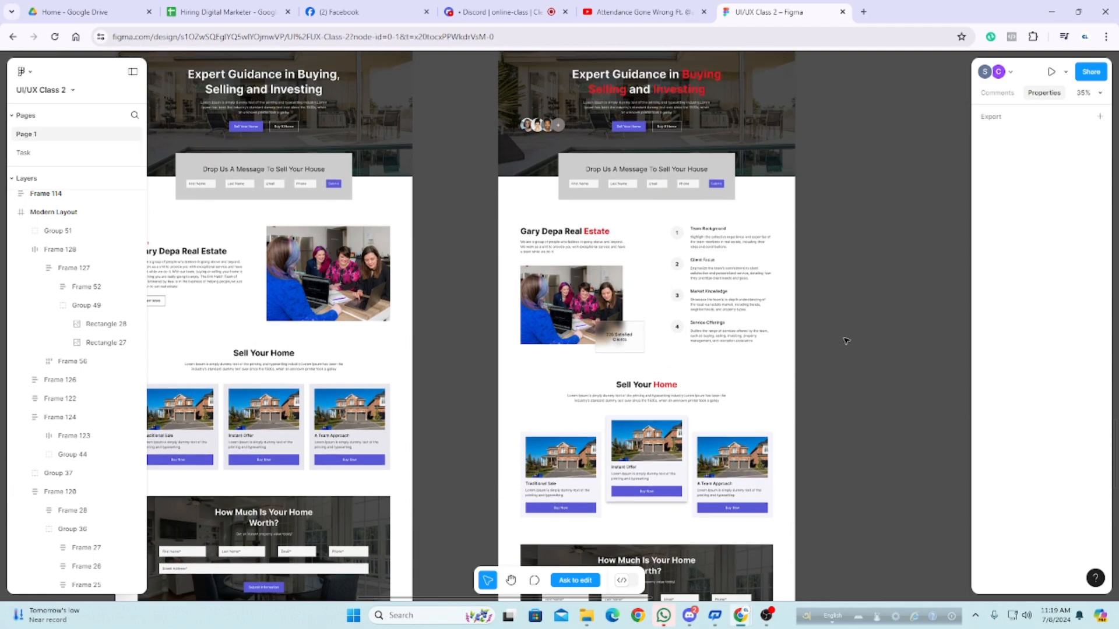
Step: Examine the Modern Layout's Sell Your Home cards together with the home-worth form below them
scroll(845, 341, down, 5)
scroll(837, 266, up, 3)
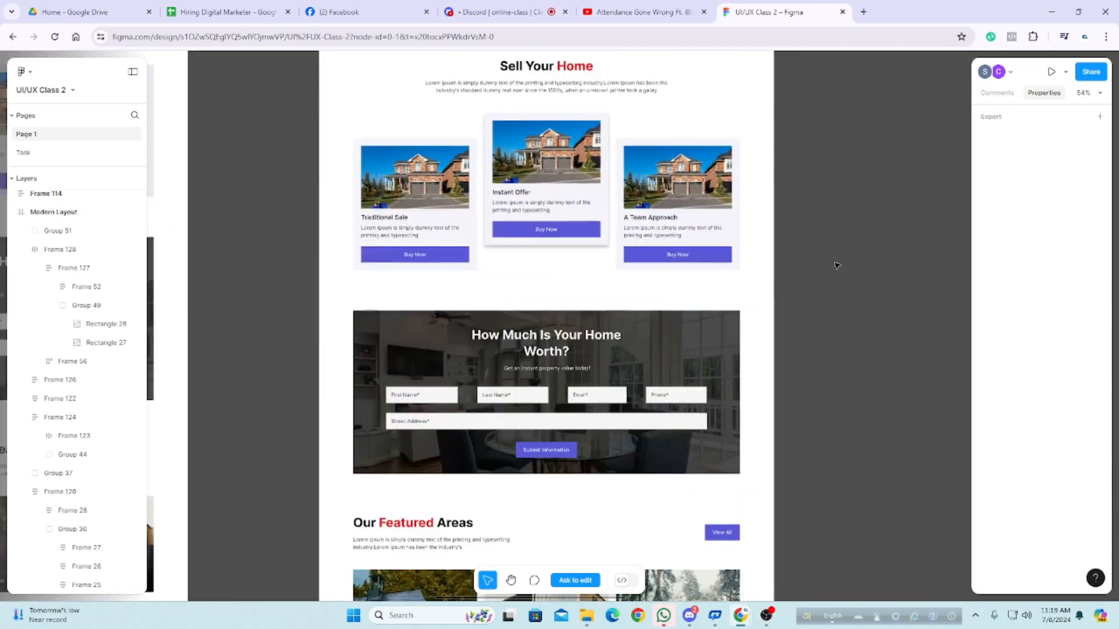
scroll(846, 274, up, 2)
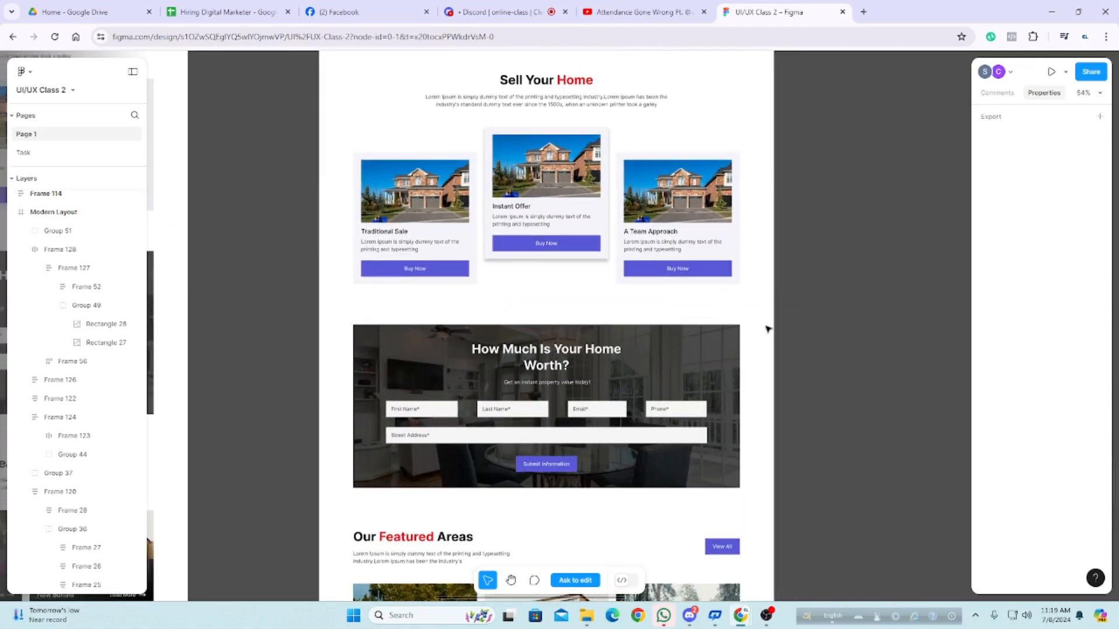
scroll(772, 326, up, 1)
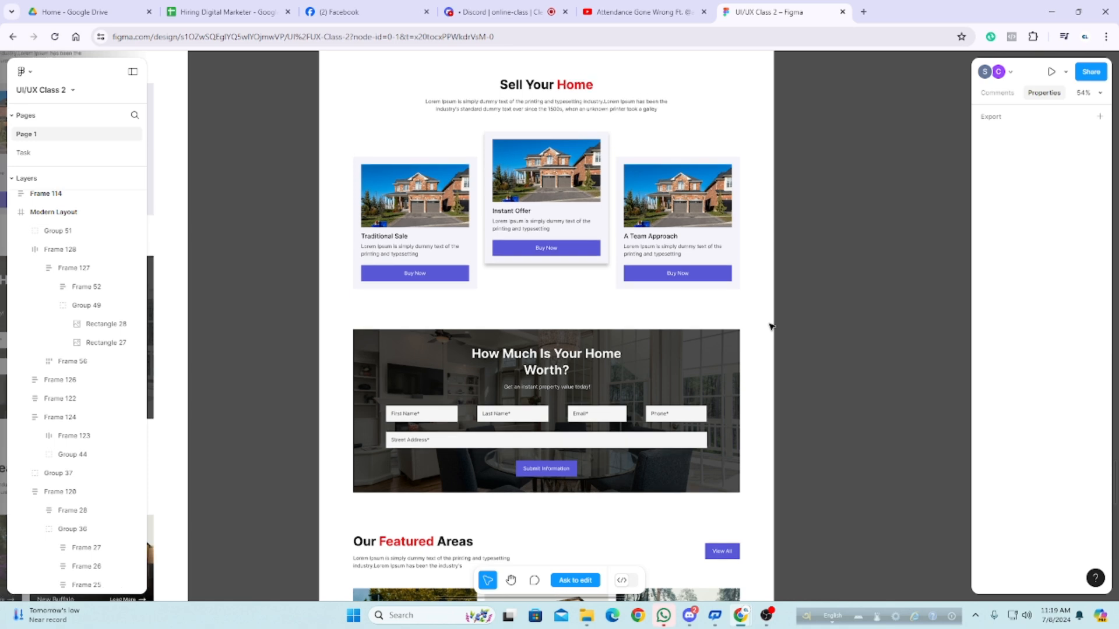
scroll(772, 327, up, 2)
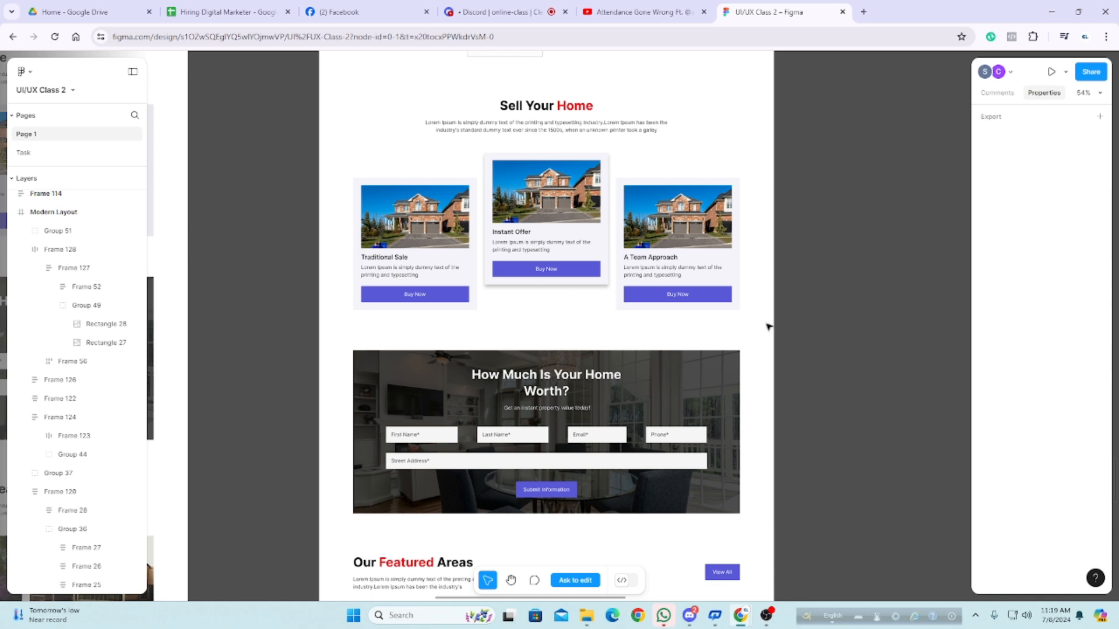
scroll(768, 327, up, 4)
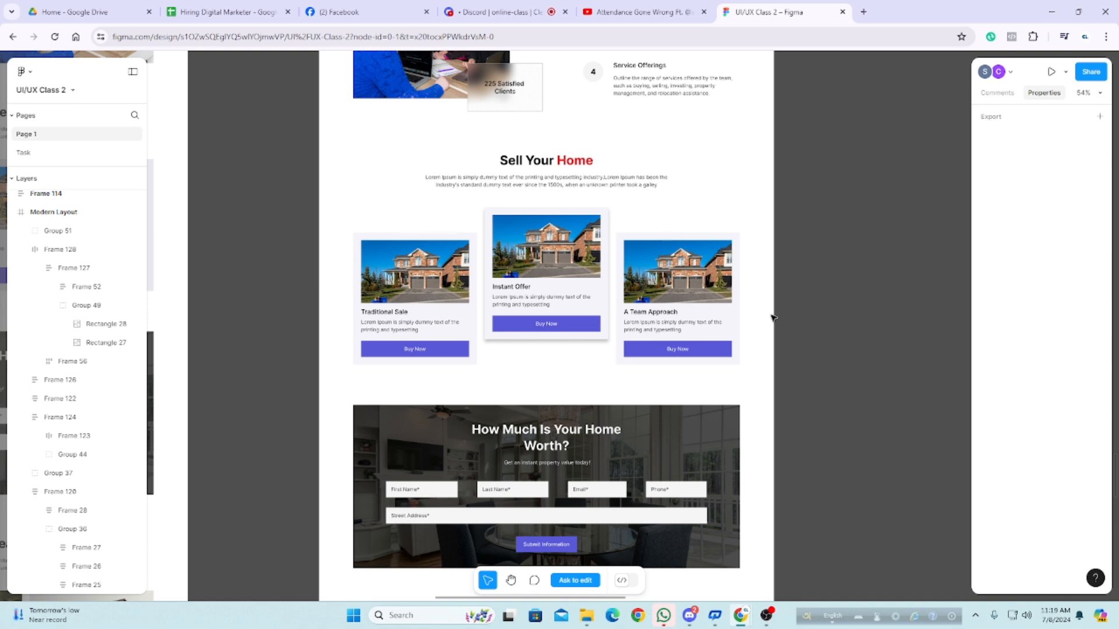
Step: Inspect the Modern Layout's individual offer cards, including Instant Offer and Traditional Sale, then clear the selection
click(547, 303)
double_click(548, 303)
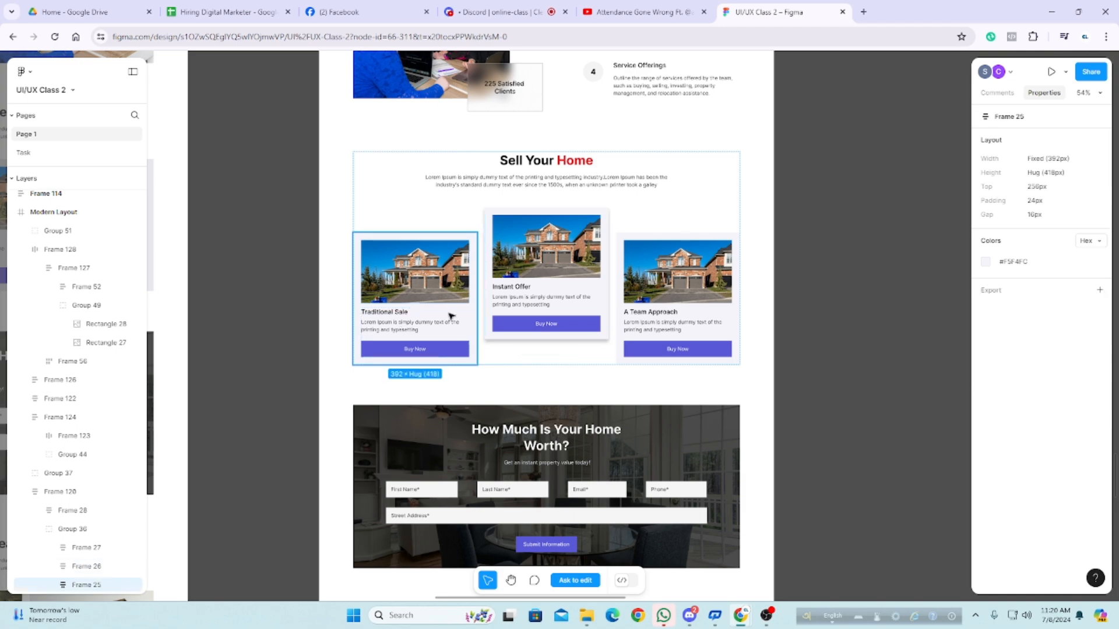
click(657, 308)
click(780, 343)
Step: Review the Modern Layout from its hero down, inspect the offer-card group and the whole Sell Your Home section, then deselect
scroll(780, 347, down, 2)
scroll(780, 346, up, 8)
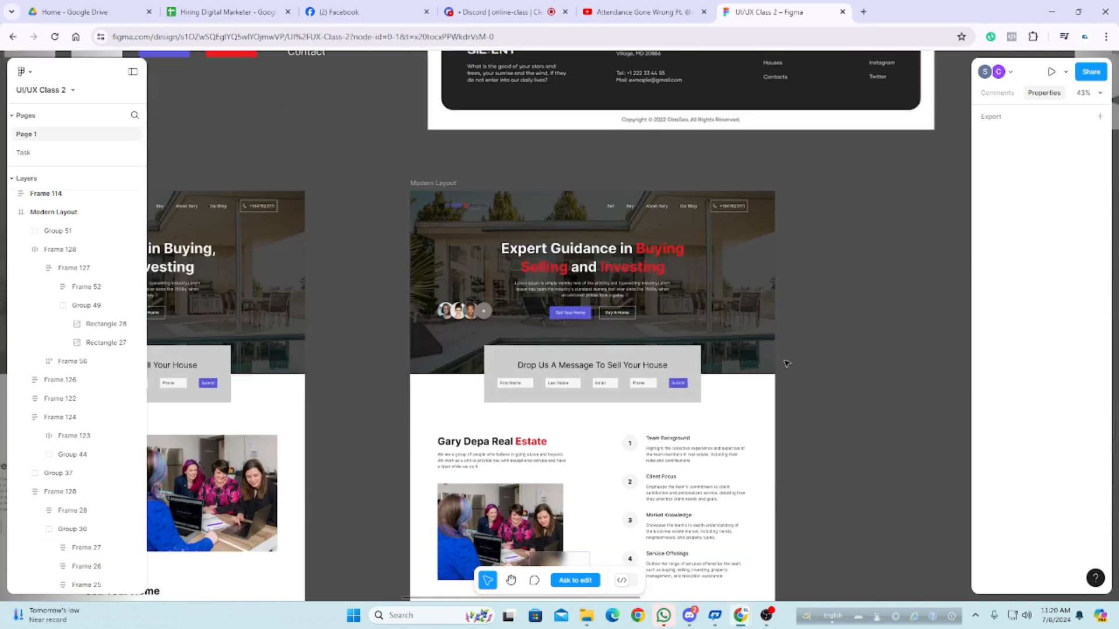
scroll(786, 363, down, 10)
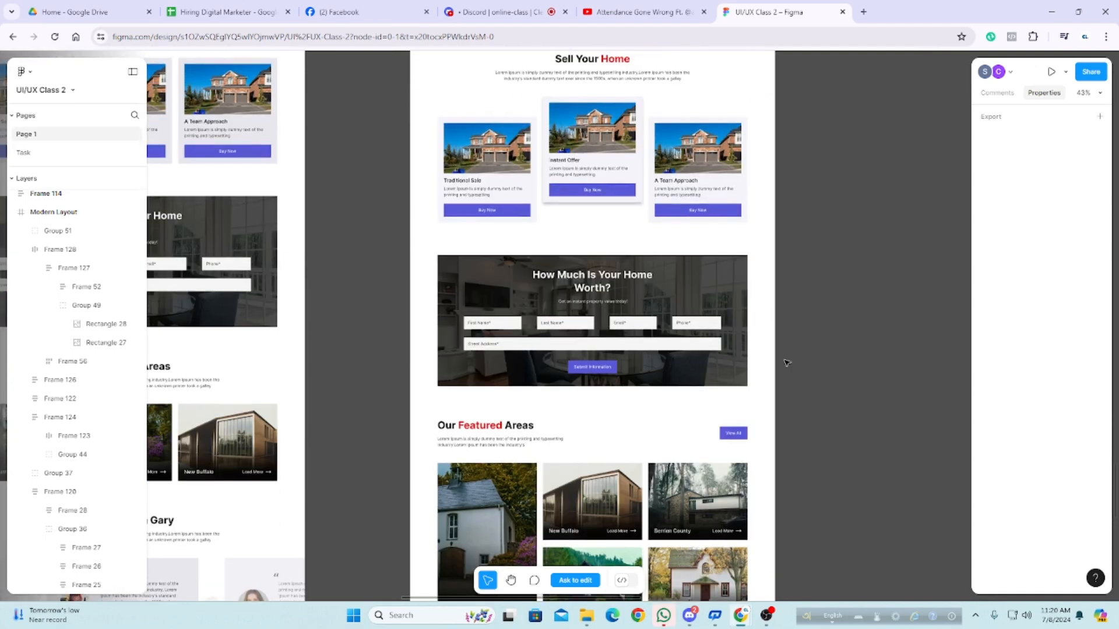
scroll(589, 338, up, 3)
click(587, 337)
click(587, 337)
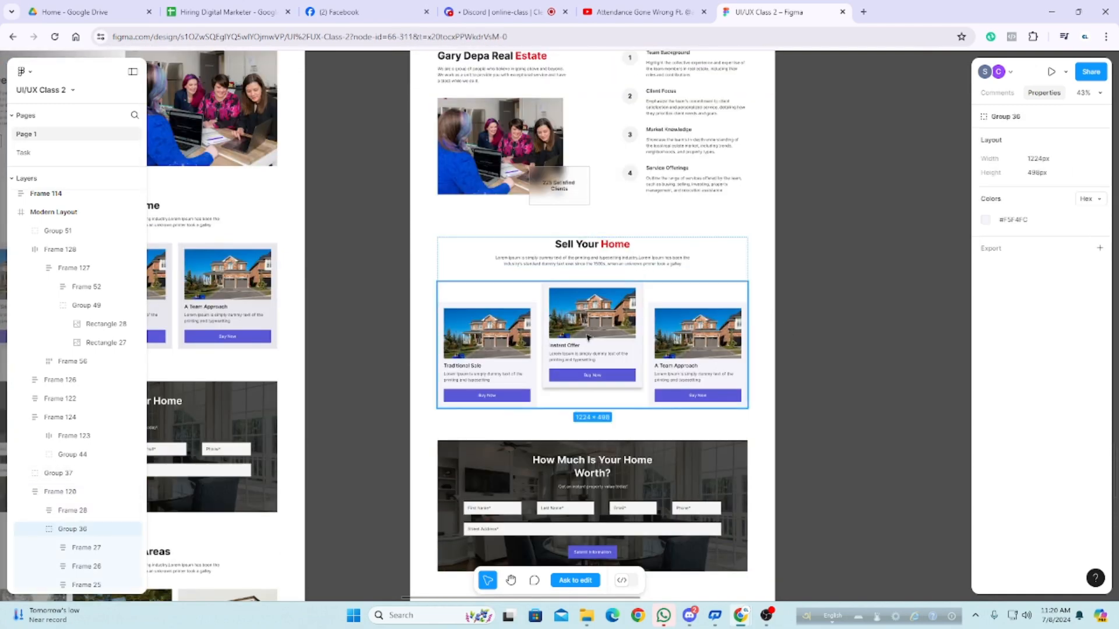
scroll(551, 366, up, 3)
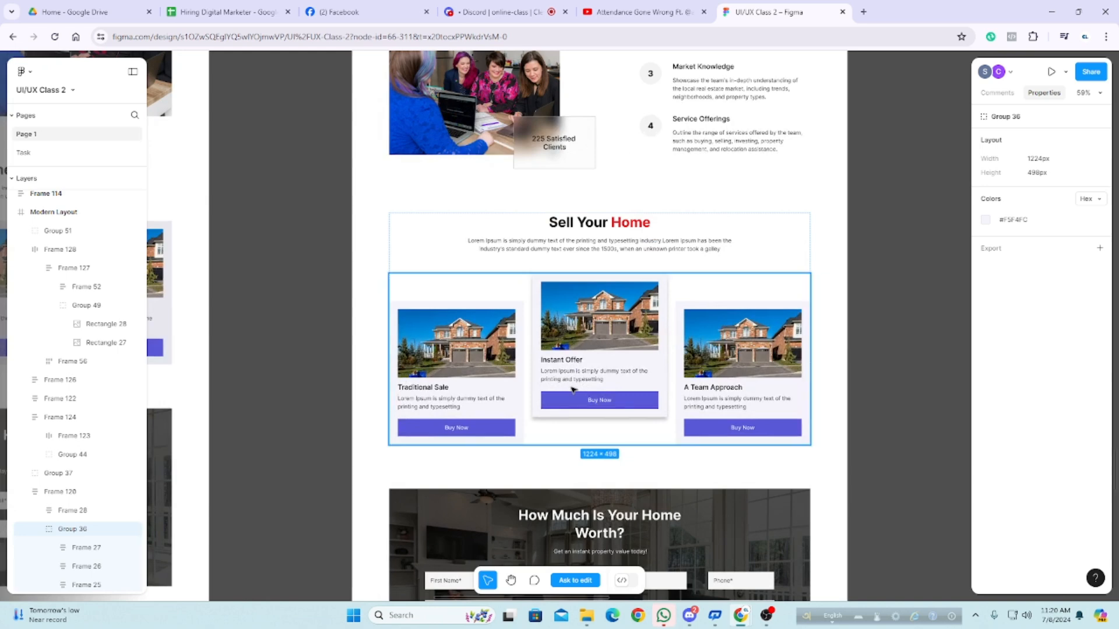
click(827, 370)
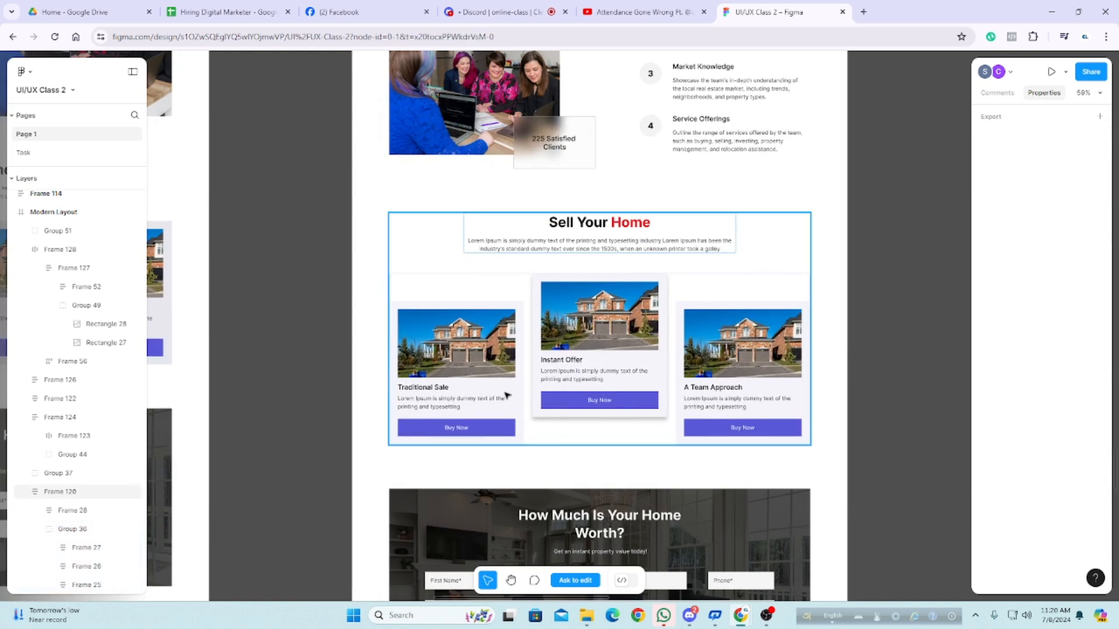
click(609, 371)
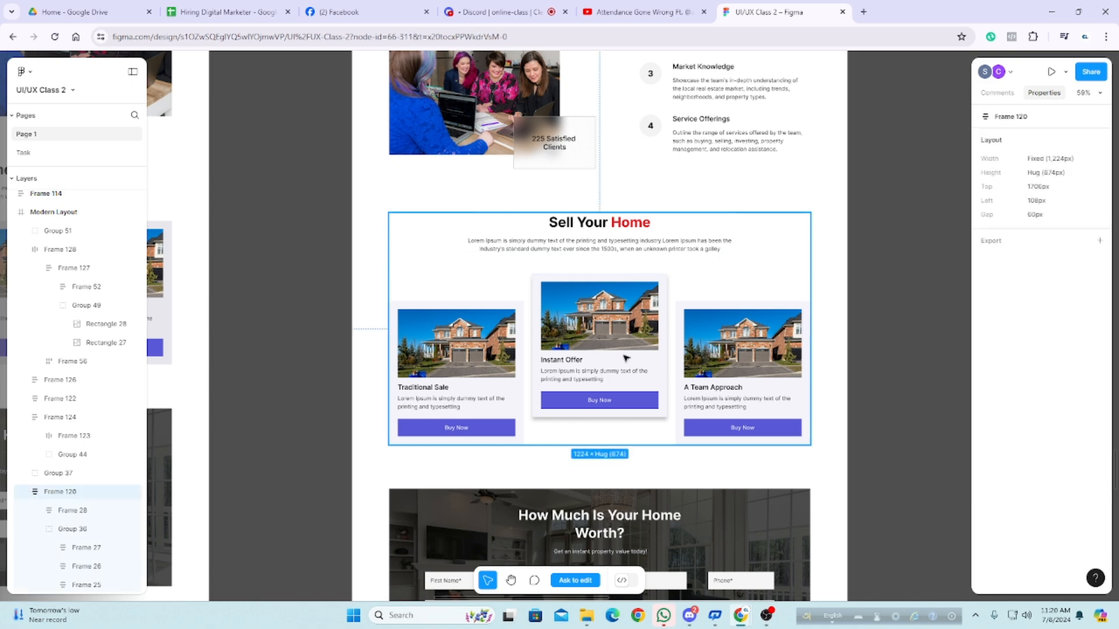
key(Escape)
Step: Compare the raised Instant Offer card with the A Team Approach card, then examine all three cards at close range without a selection
scroll(665, 377, down, 2)
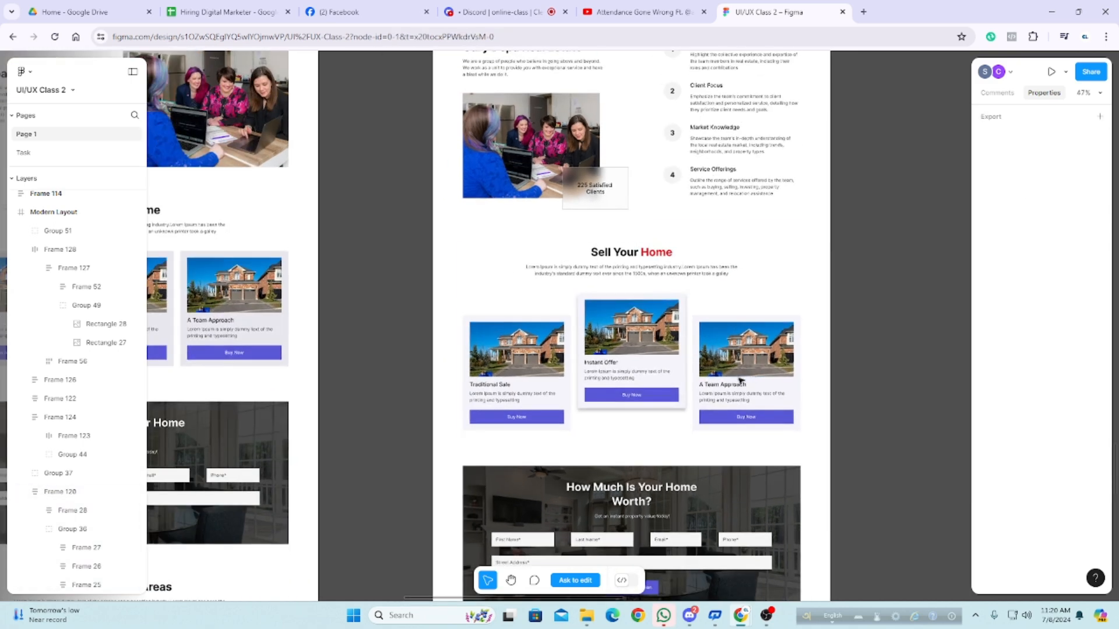
scroll(665, 377, down, 5)
scroll(650, 338, up, 3)
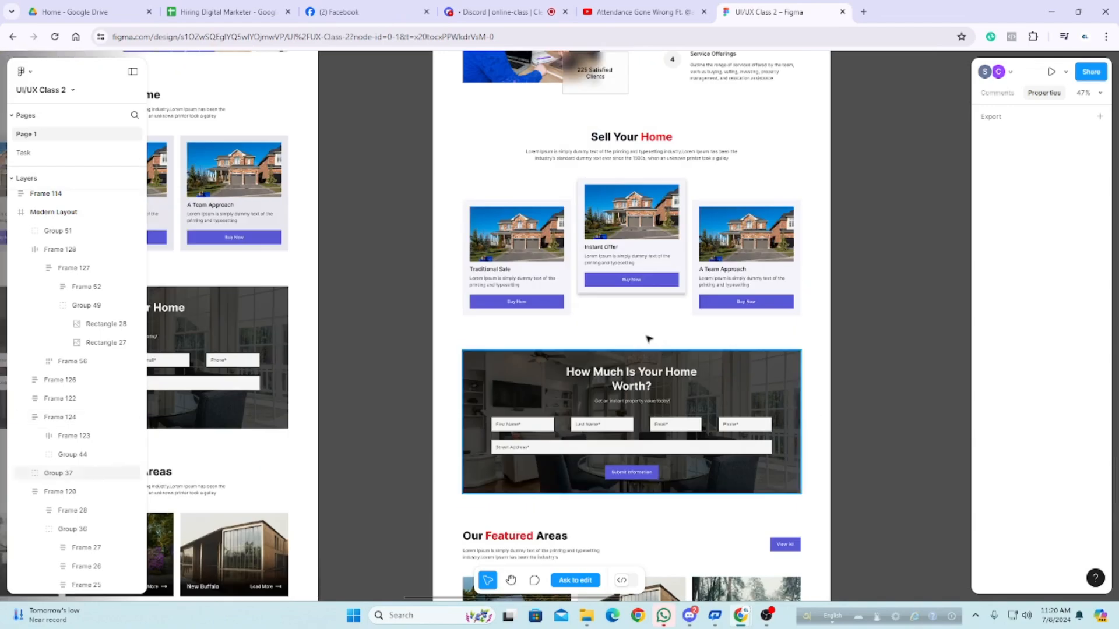
click(624, 274)
click(739, 290)
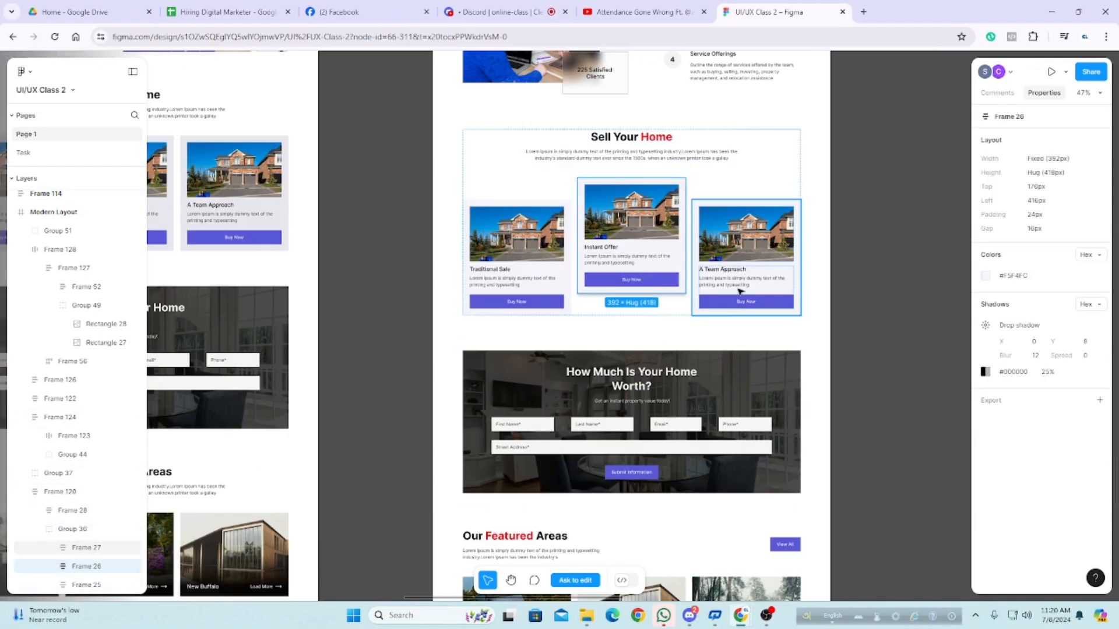
click(632, 272)
click(851, 292)
scroll(649, 295, up, 5)
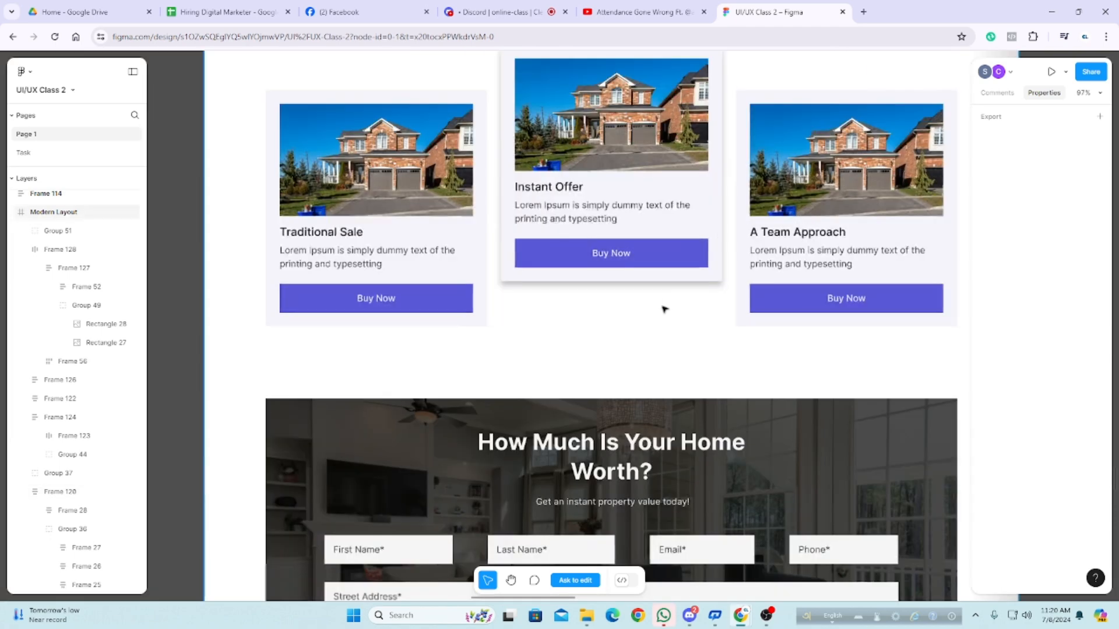
scroll(607, 314, down, 5)
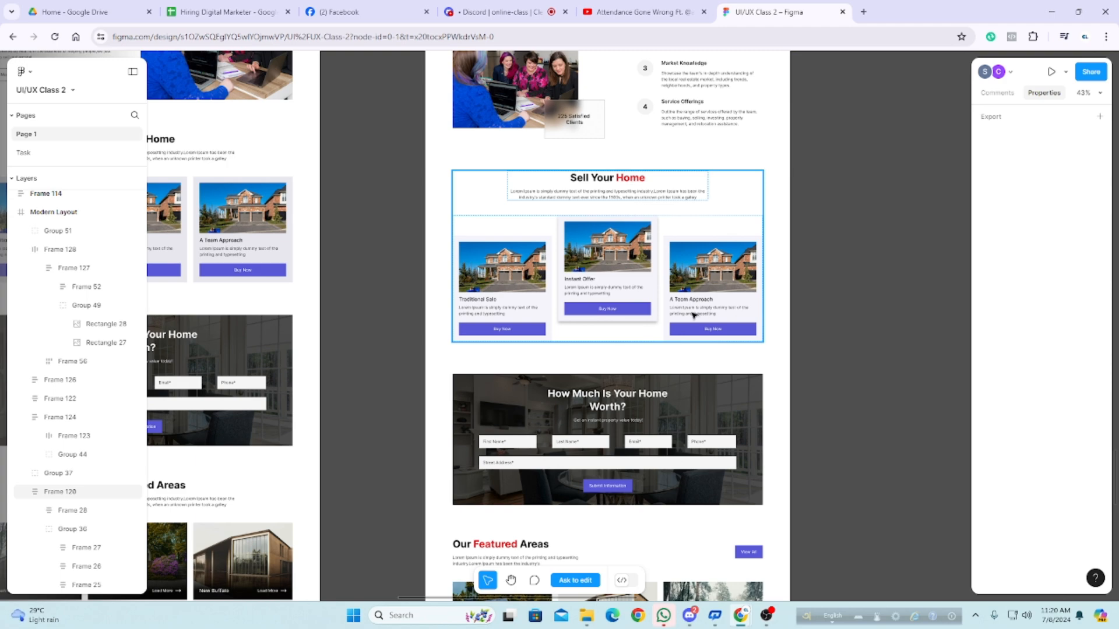
Step: Review the Modern Layout's remaining sections down to the footer and compare them with the Traditional Layout's
scroll(799, 338, down, 5)
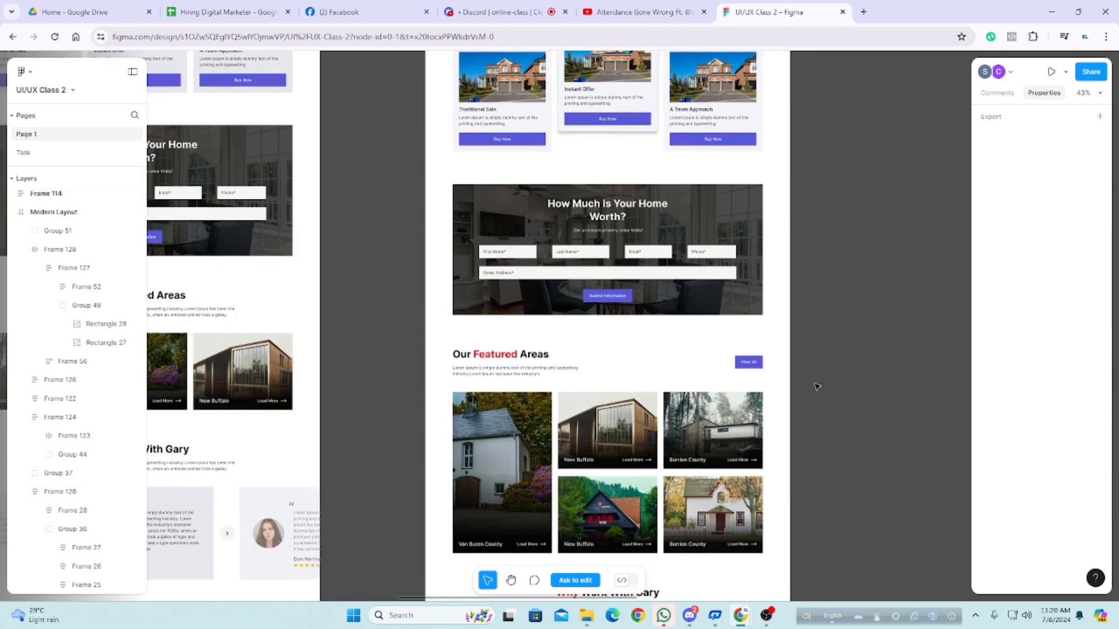
scroll(814, 395, down, 4)
scroll(812, 400, down, 3)
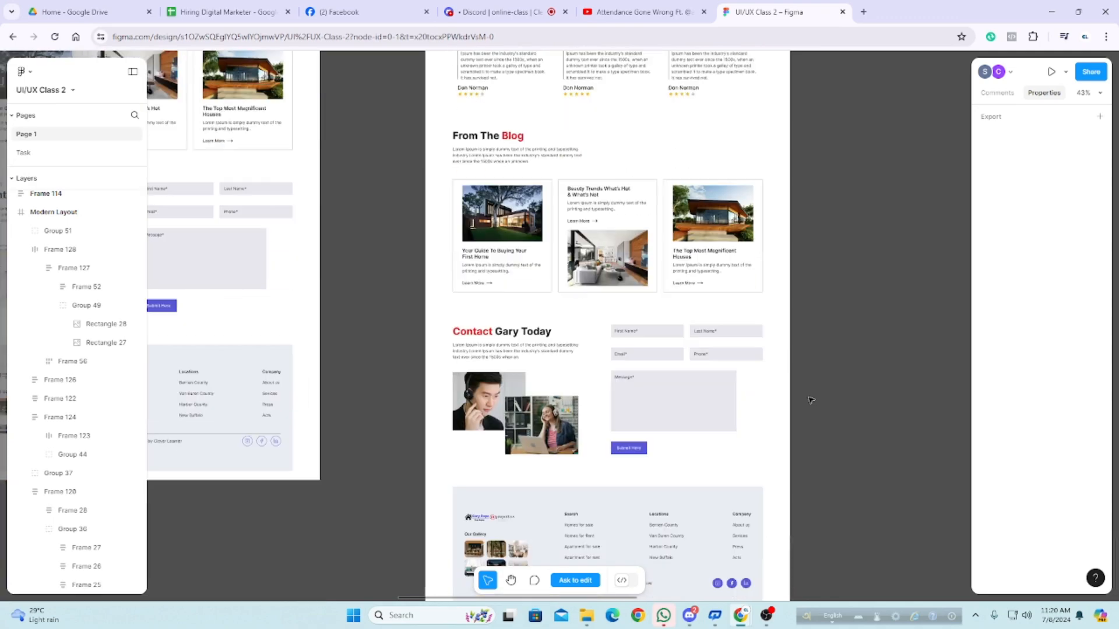
ctrl+scroll(816, 438, down, 3)
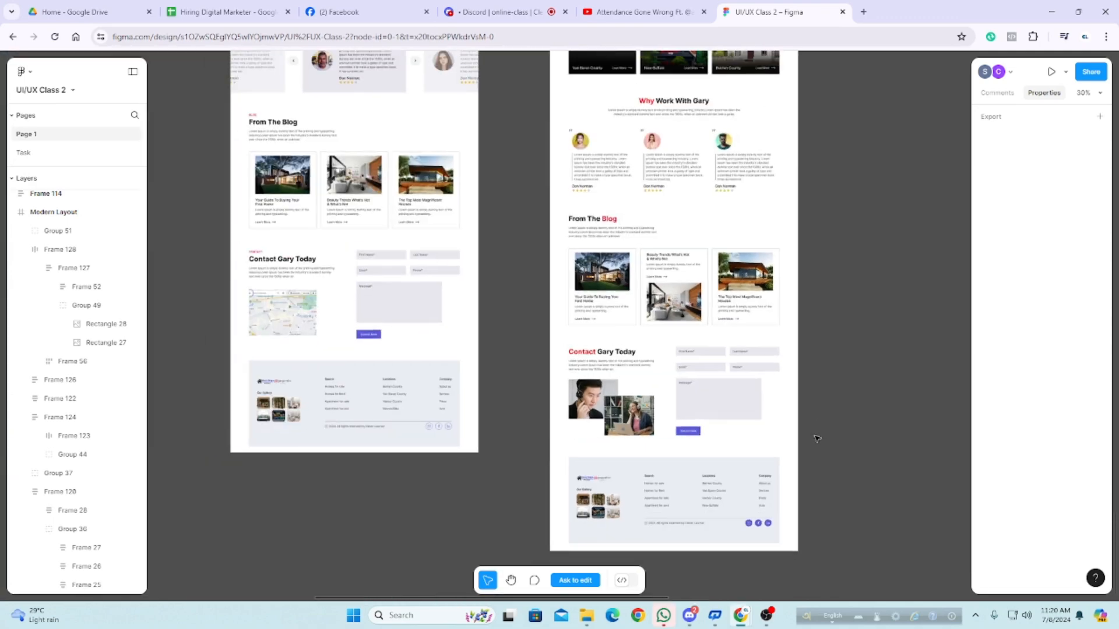
scroll(816, 438, up, 6)
scroll(813, 437, up, 2)
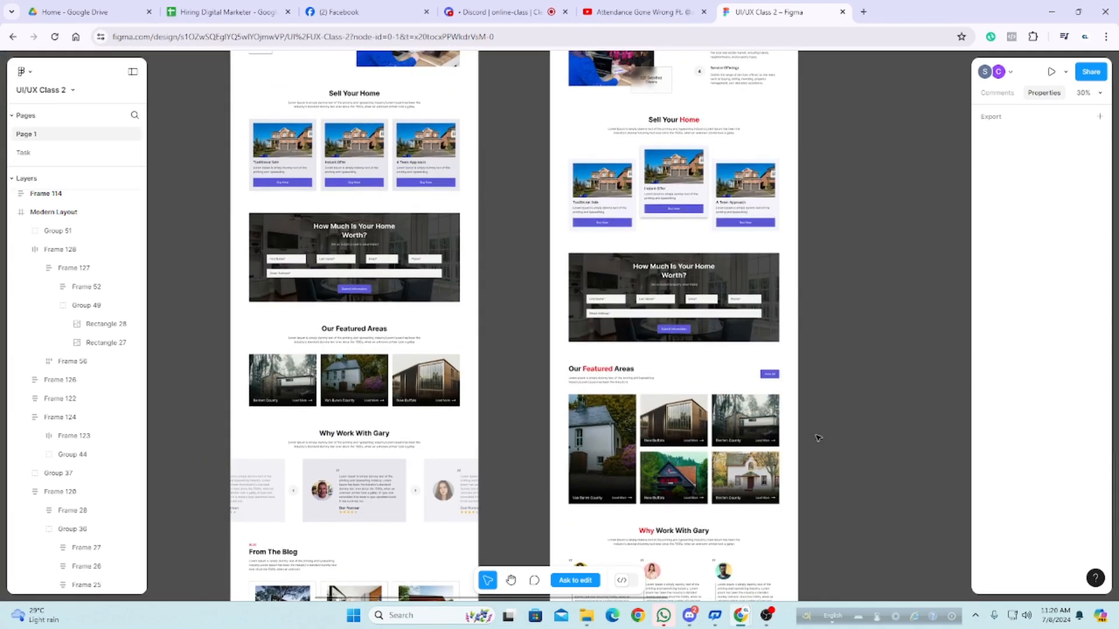
Step: Select the Last Name field inside the Modern Layout's home-worth form and measure its spacing to the Email field
ctrl+scroll(714, 239, up, 5)
click(561, 253)
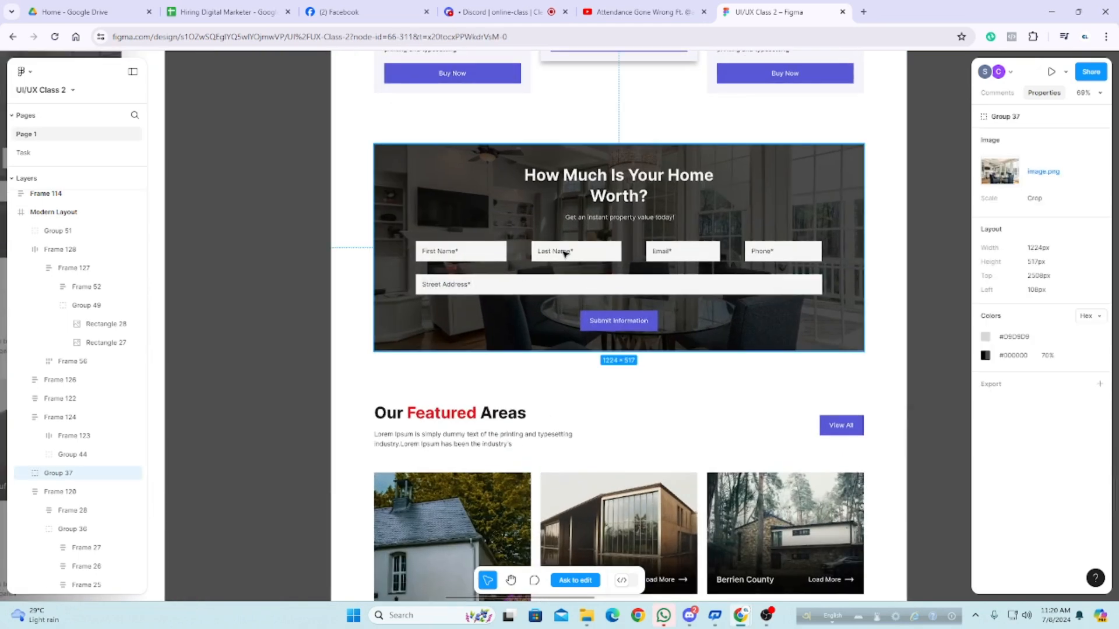
double_click(562, 254)
double_click(563, 253)
double_click(570, 252)
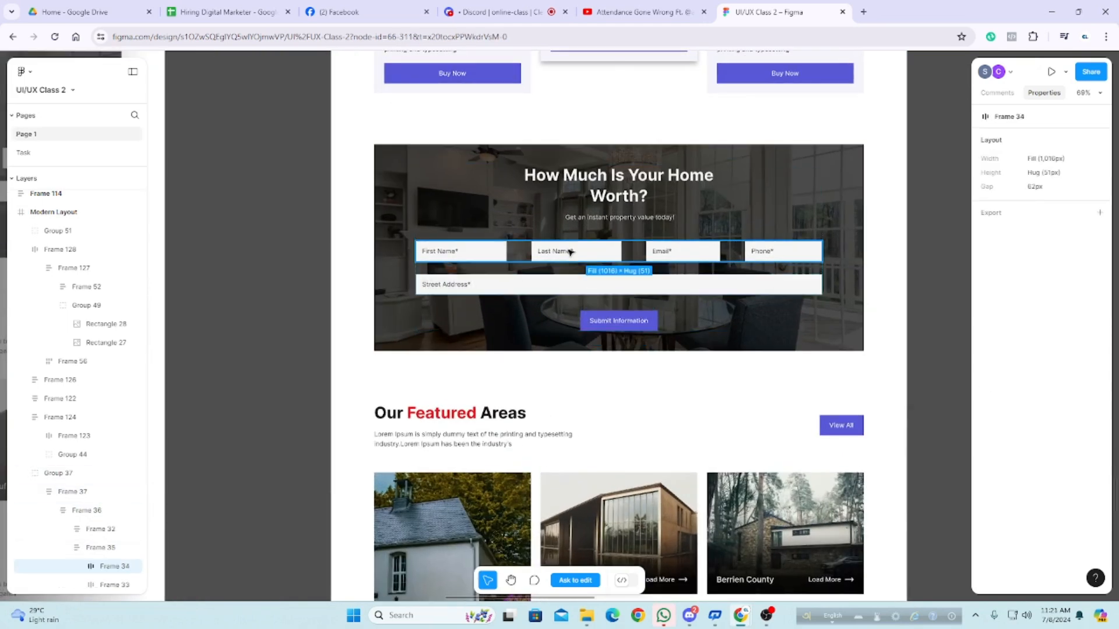
double_click(569, 251)
key(alt)
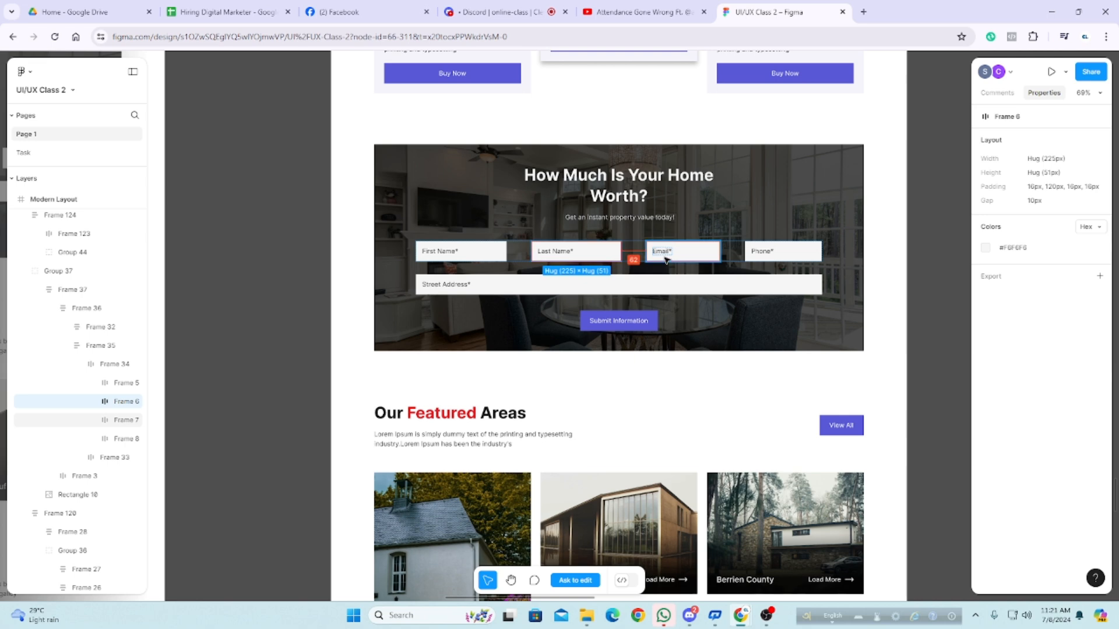
scroll(739, 330, down, 3)
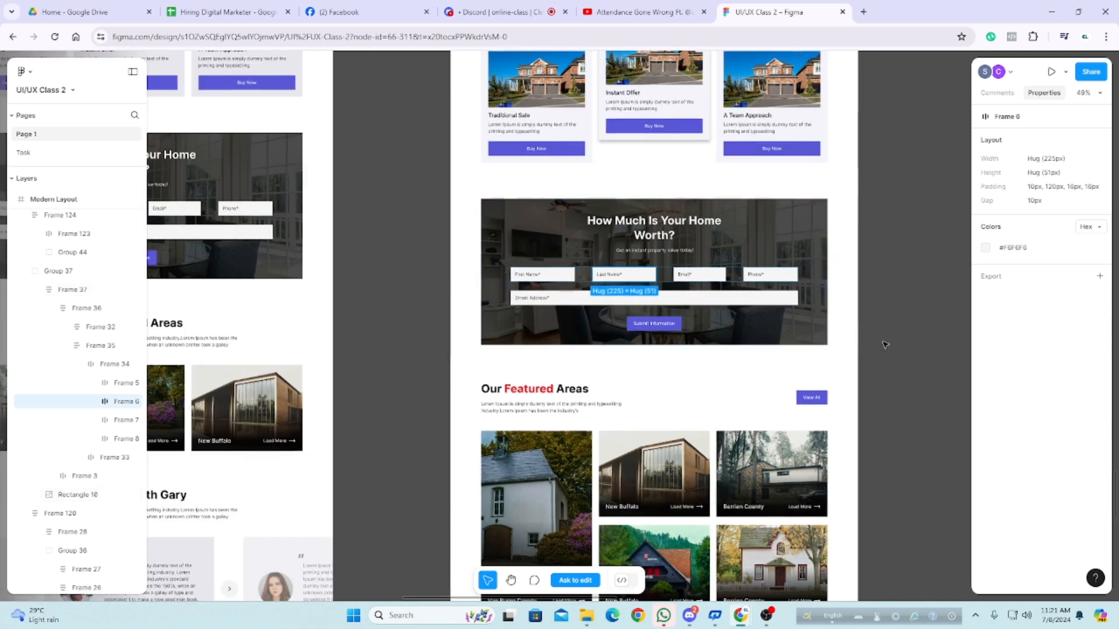
Step: Select the Last Name field in the Modern Layout's Drop Us A Message form and measure its spacing to the form's surrounding box
click(884, 344)
scroll(884, 345, up, 1)
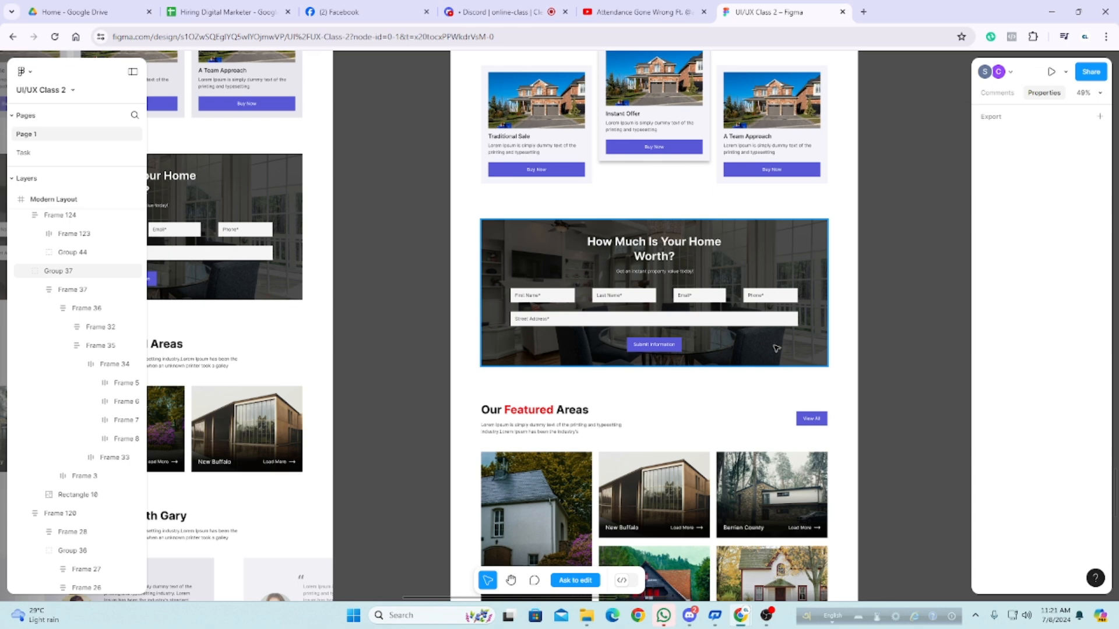
scroll(758, 344, up, 2)
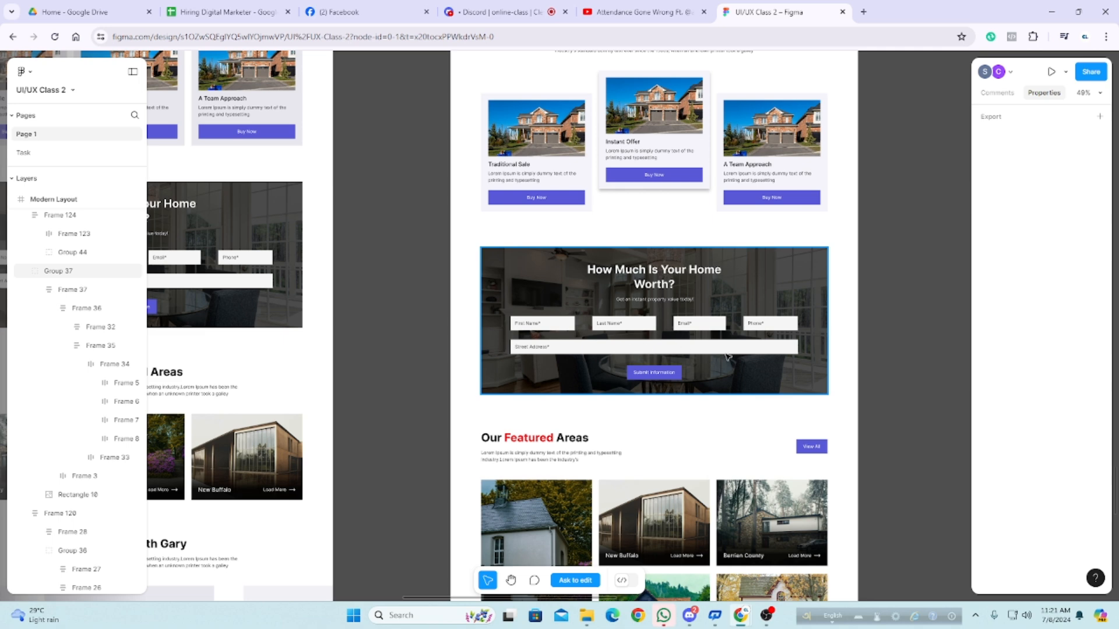
scroll(728, 358, up, 2)
scroll(705, 397, up, 1)
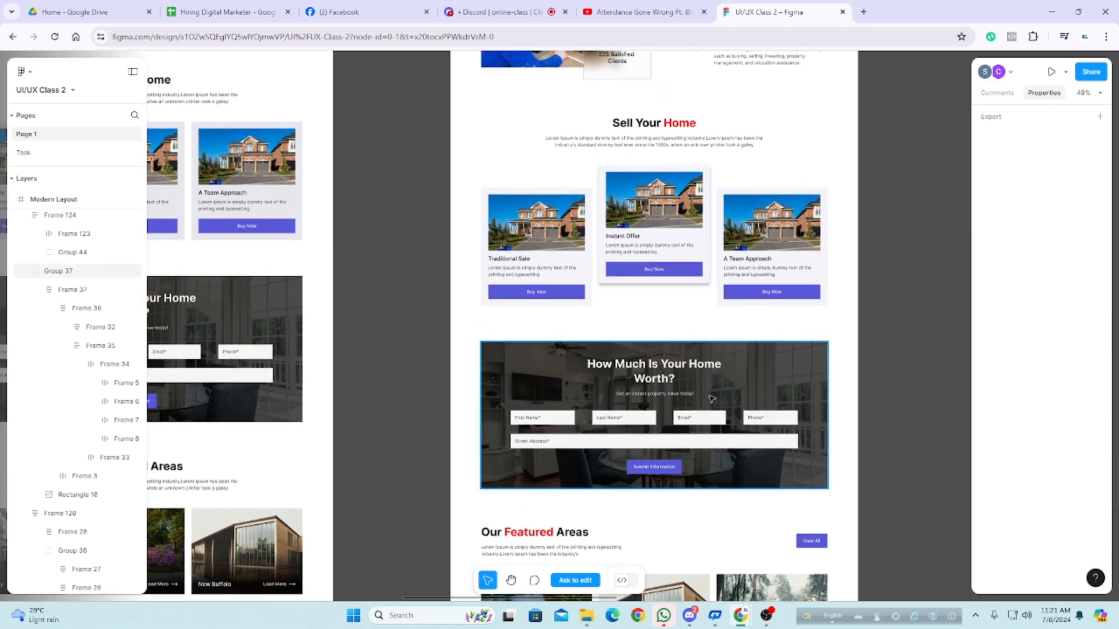
scroll(712, 399, up, 10)
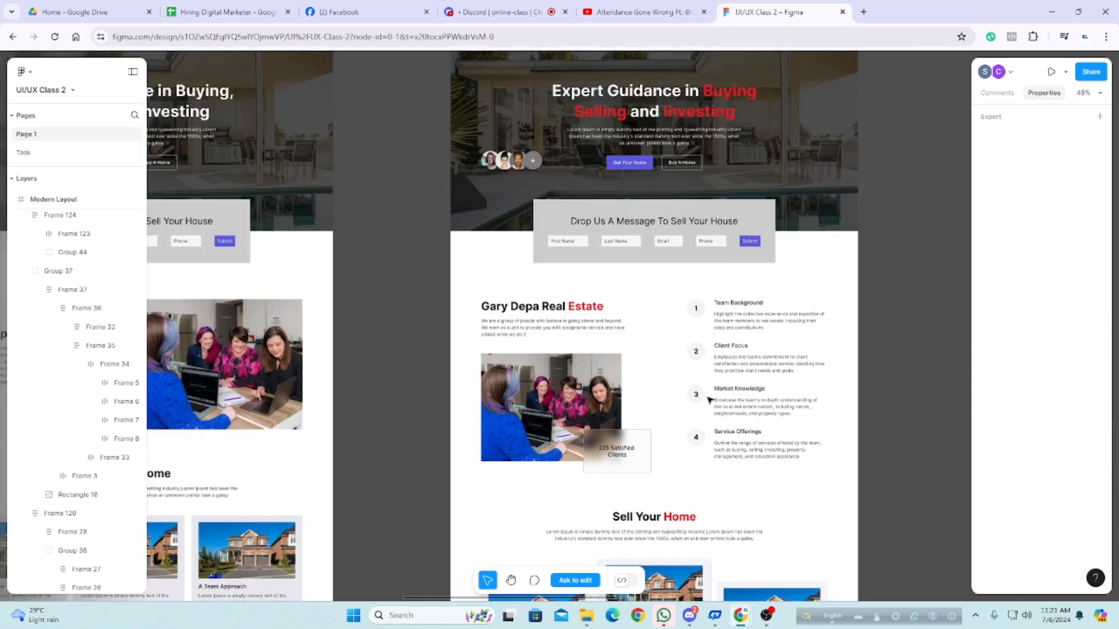
scroll(631, 264, up, 5)
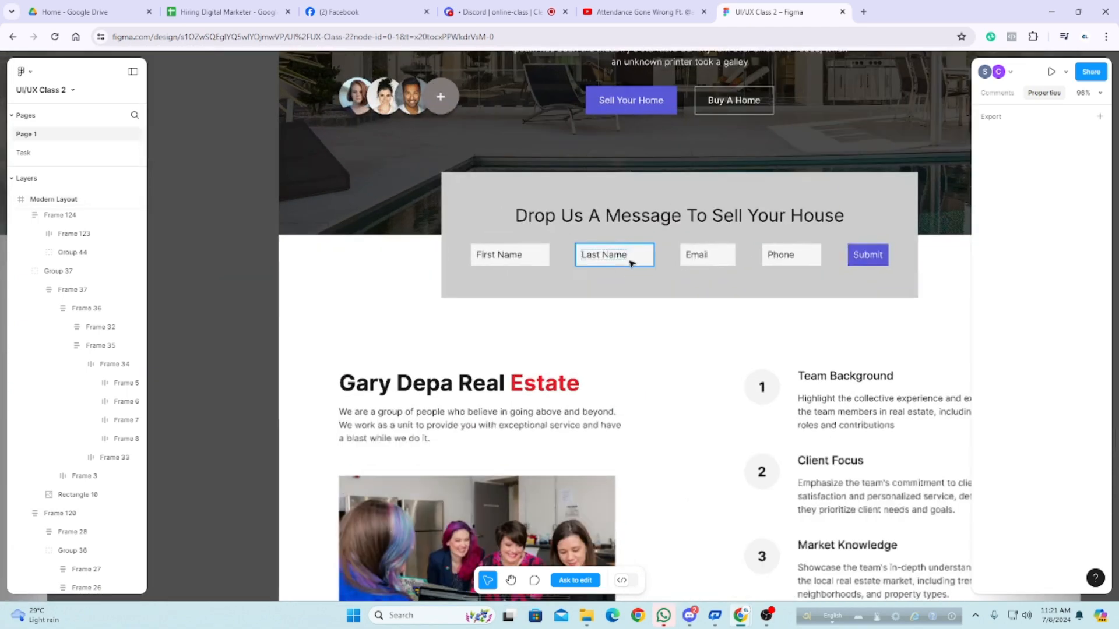
click(629, 261)
double_click(627, 260)
double_click(627, 258)
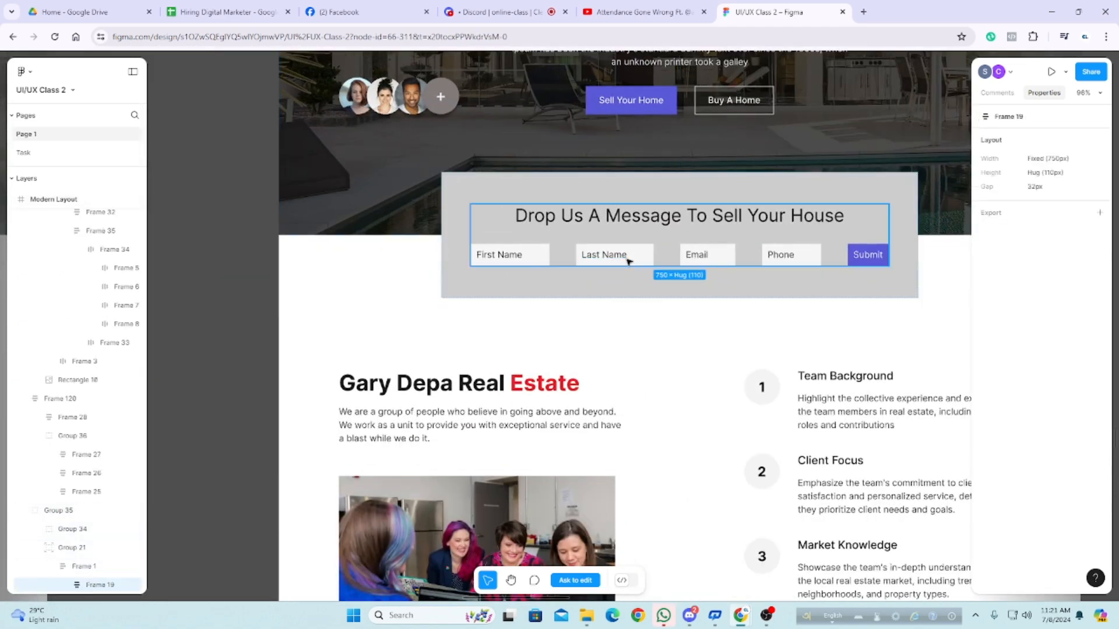
double_click(629, 260)
double_click(628, 260)
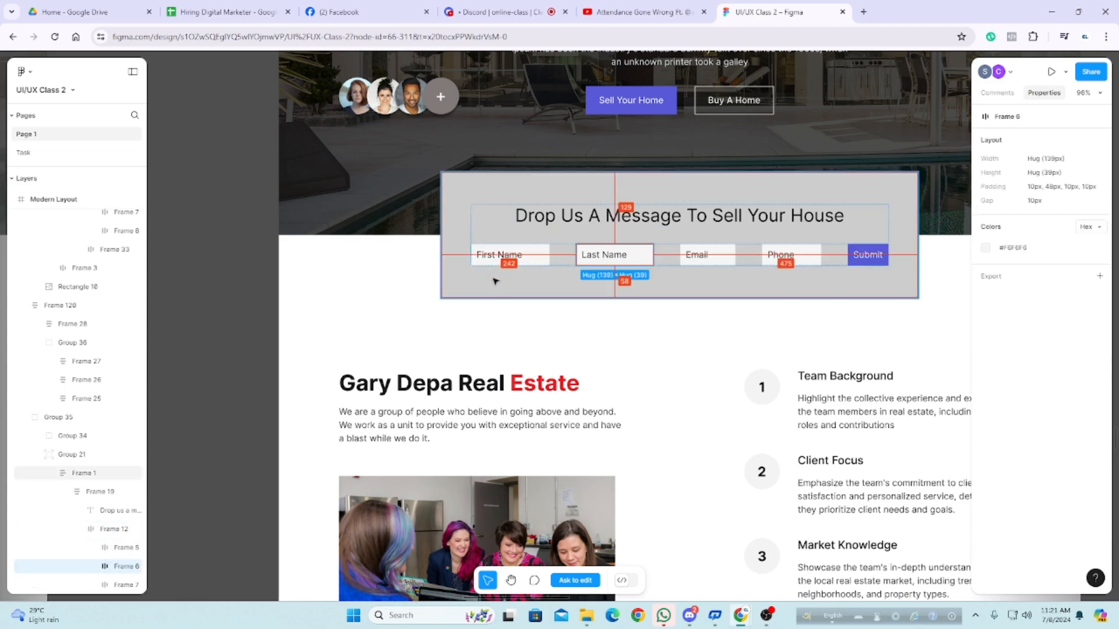
Step: Select the Last Name field in the Modern Layout's home-worth form, measure its spacing to the First Name field, and deselect
scroll(494, 273, down, 6)
ctrl+scroll(578, 294, down, 3)
scroll(578, 294, down, 5)
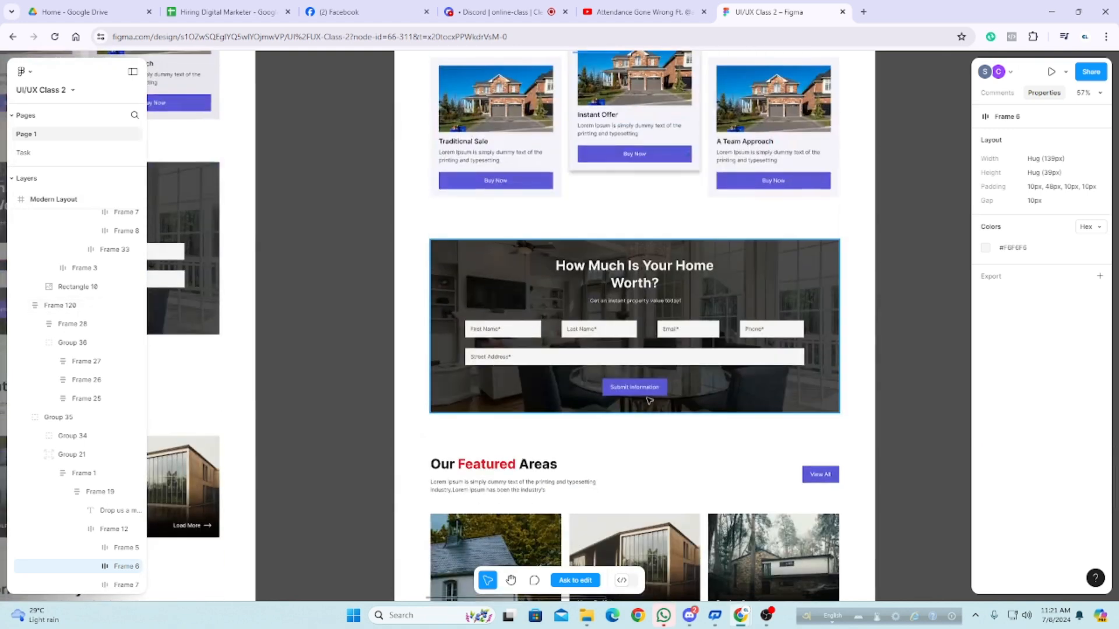
click(595, 345)
double_click(596, 345)
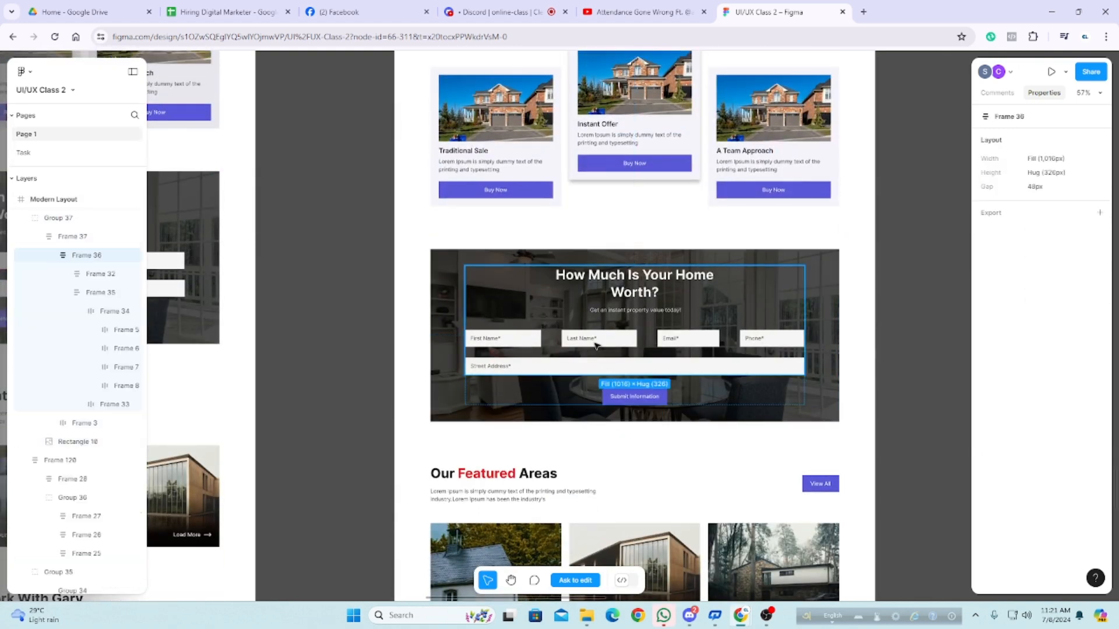
double_click(596, 344)
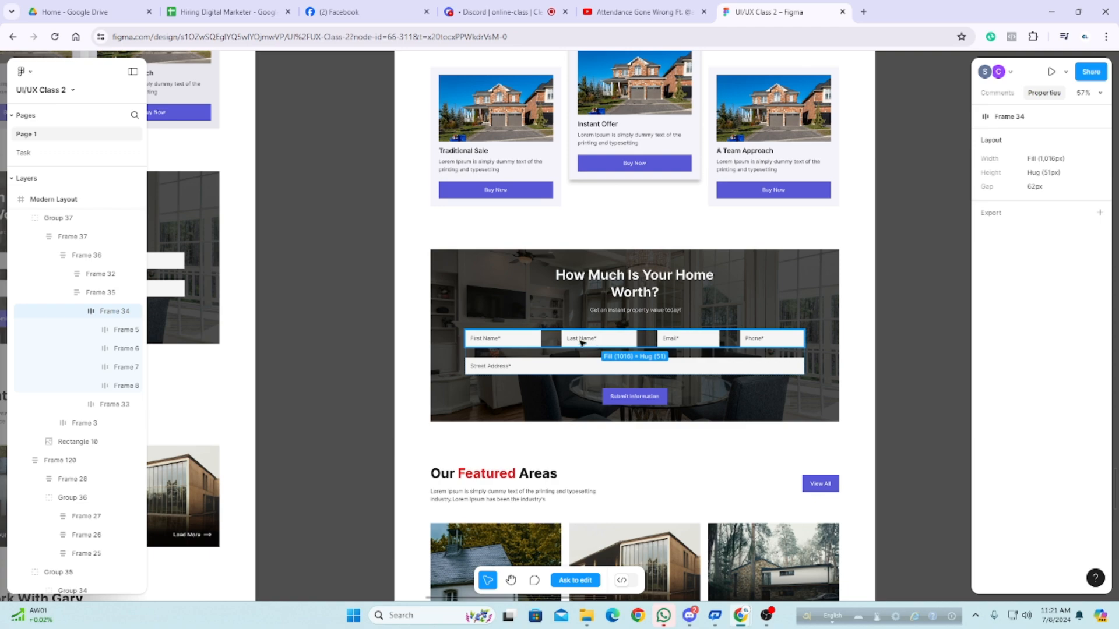
double_click(574, 343)
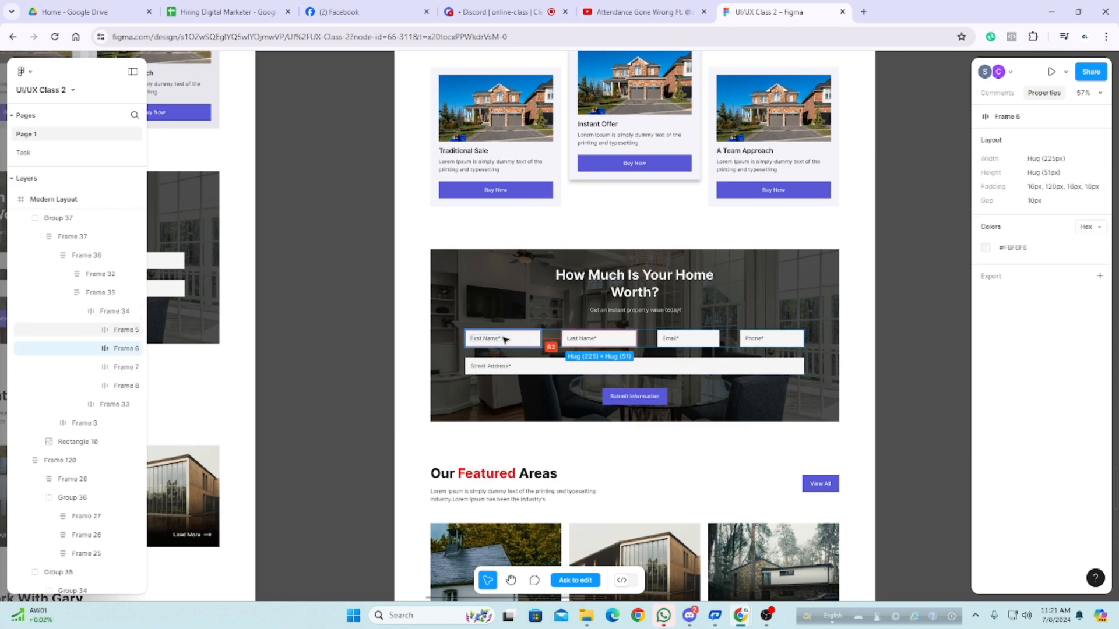
scroll(504, 340, down, 3)
click(776, 399)
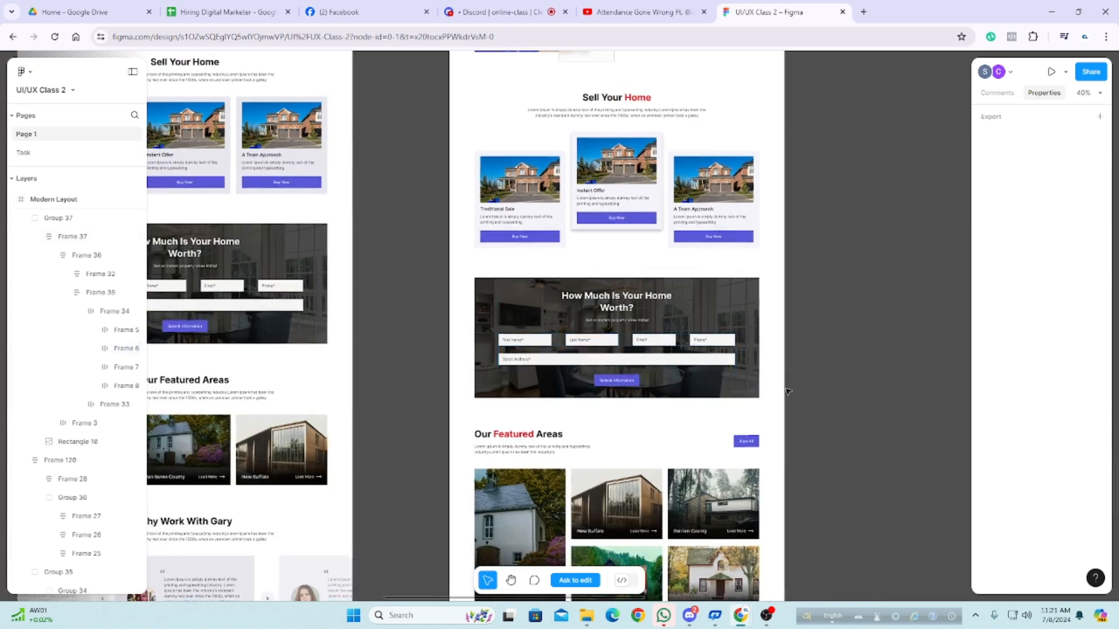
Step: Inspect the A Team Approach card in the Modern Layout's Sell Your Home section and clear the selection
scroll(776, 399, up, 1)
scroll(769, 408, up, 4)
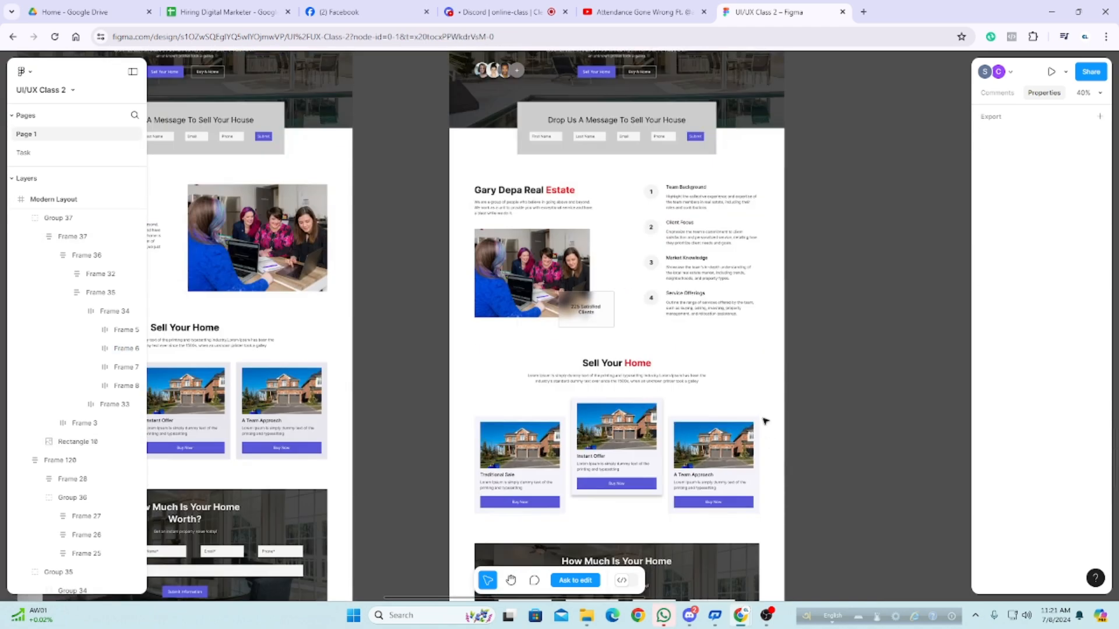
scroll(766, 422, down, 1)
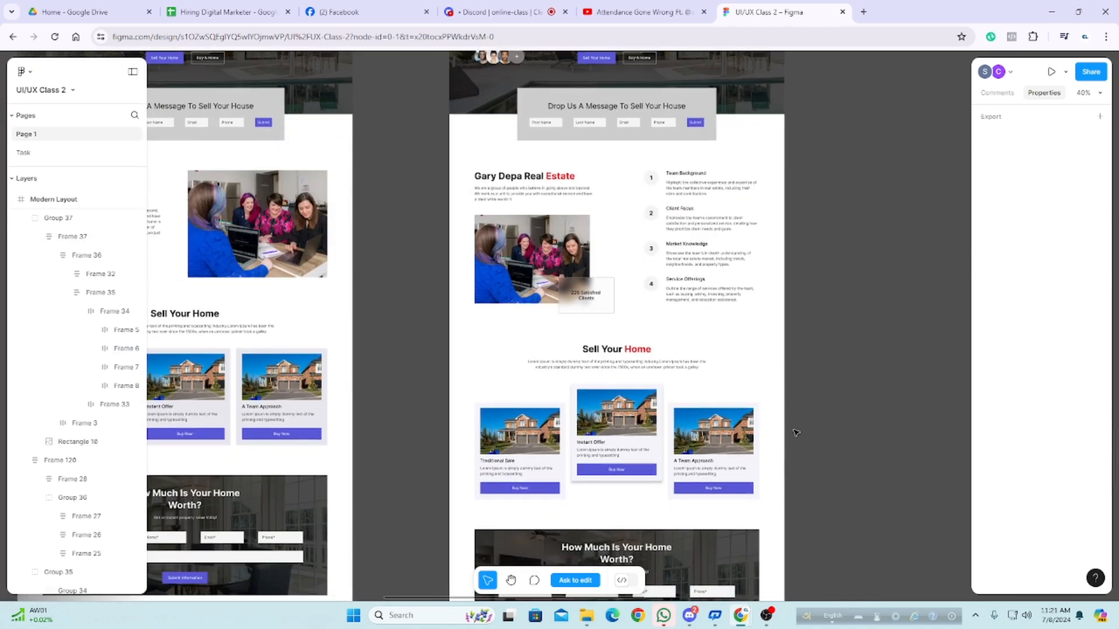
click(701, 454)
click(701, 454)
click(701, 453)
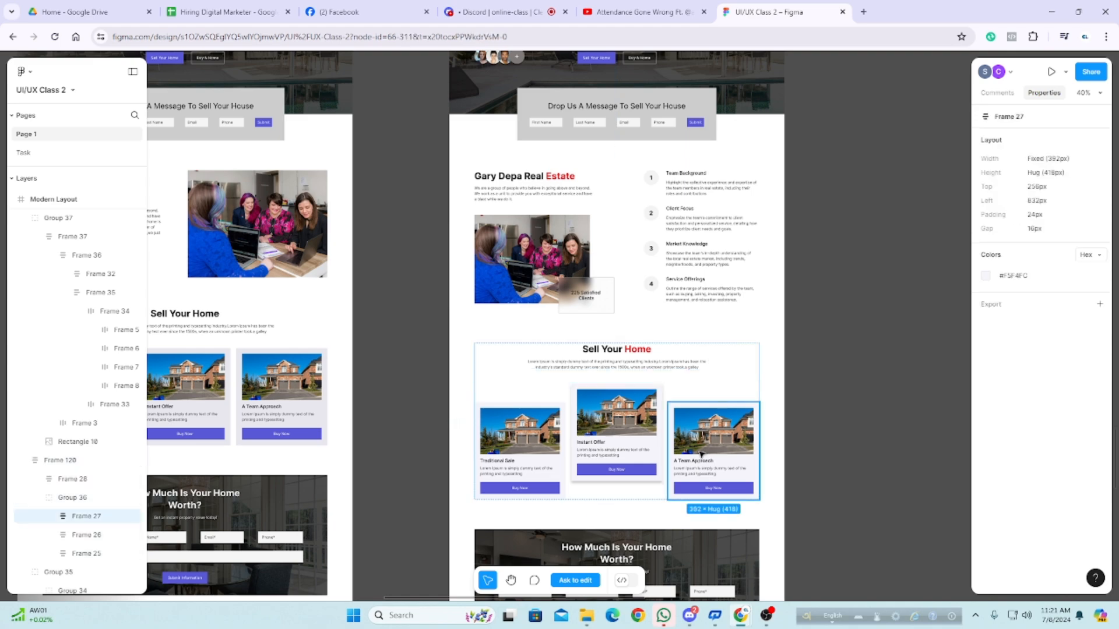
key(Escape)
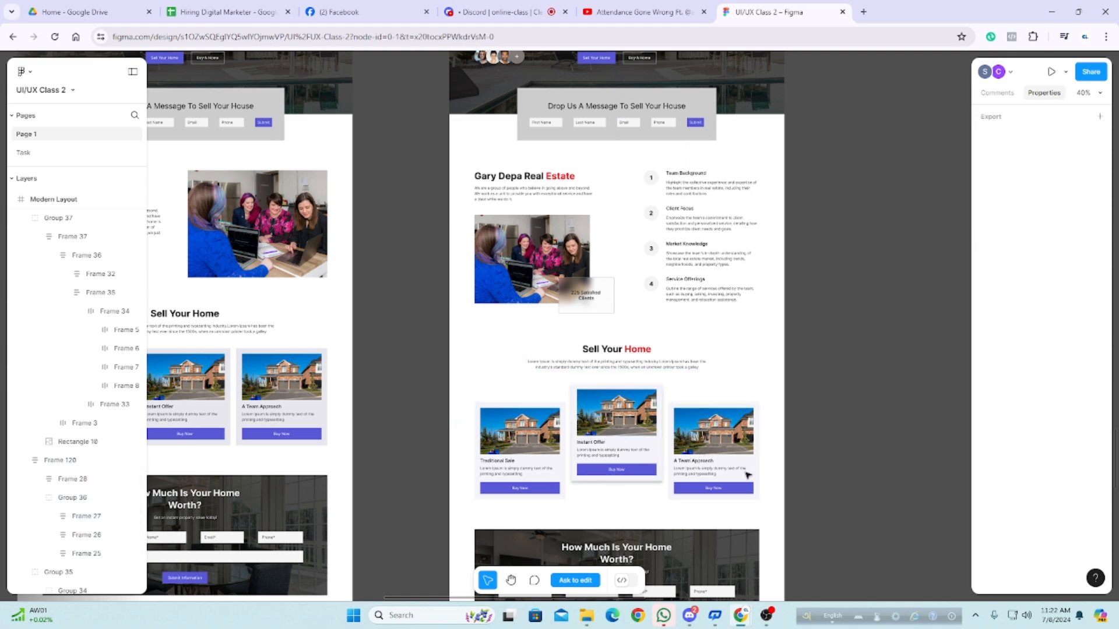
Step: Examine the A Team Approach card and its text block up close, and measure the card's offset from the Instant Offer card
scroll(734, 478, up, 5)
click(653, 429)
click(662, 432)
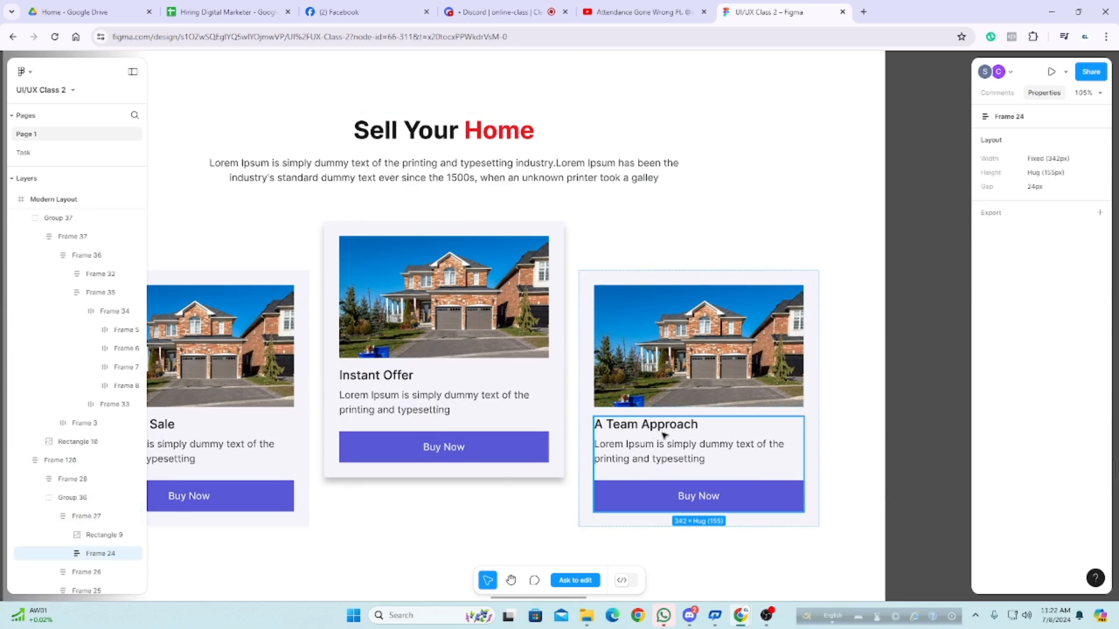
click(761, 304)
double_click(761, 304)
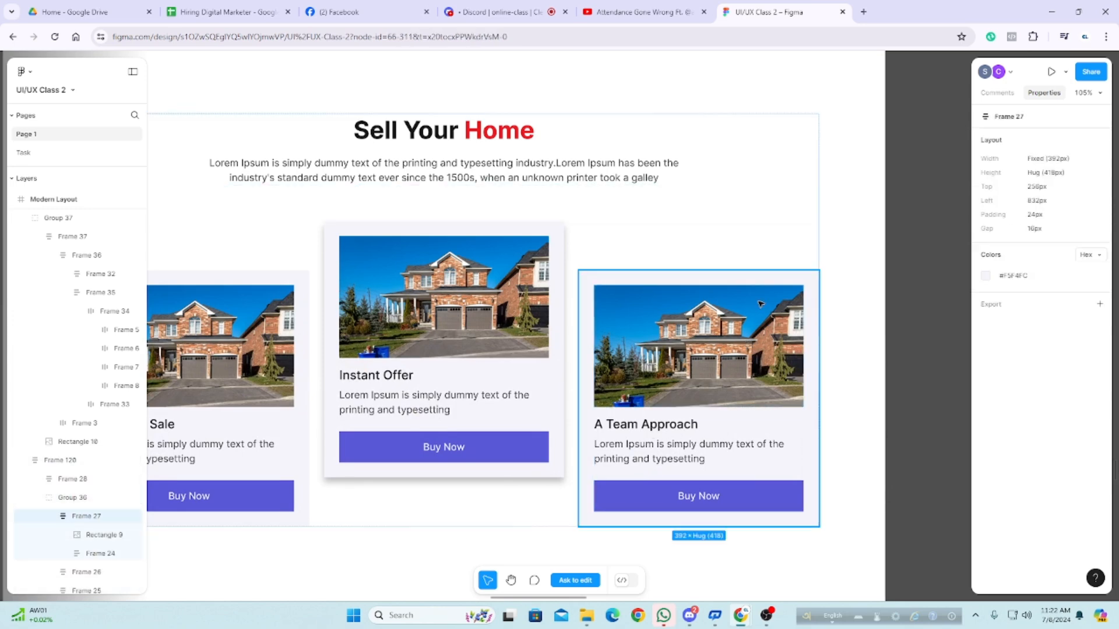
click(718, 288)
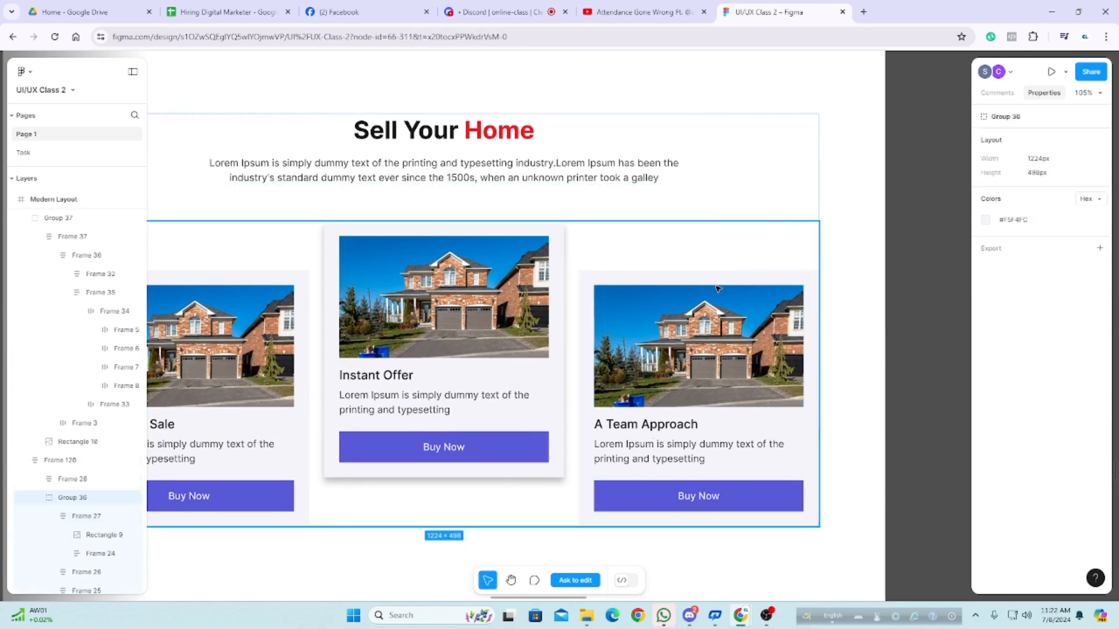
click(718, 288)
key(alt)
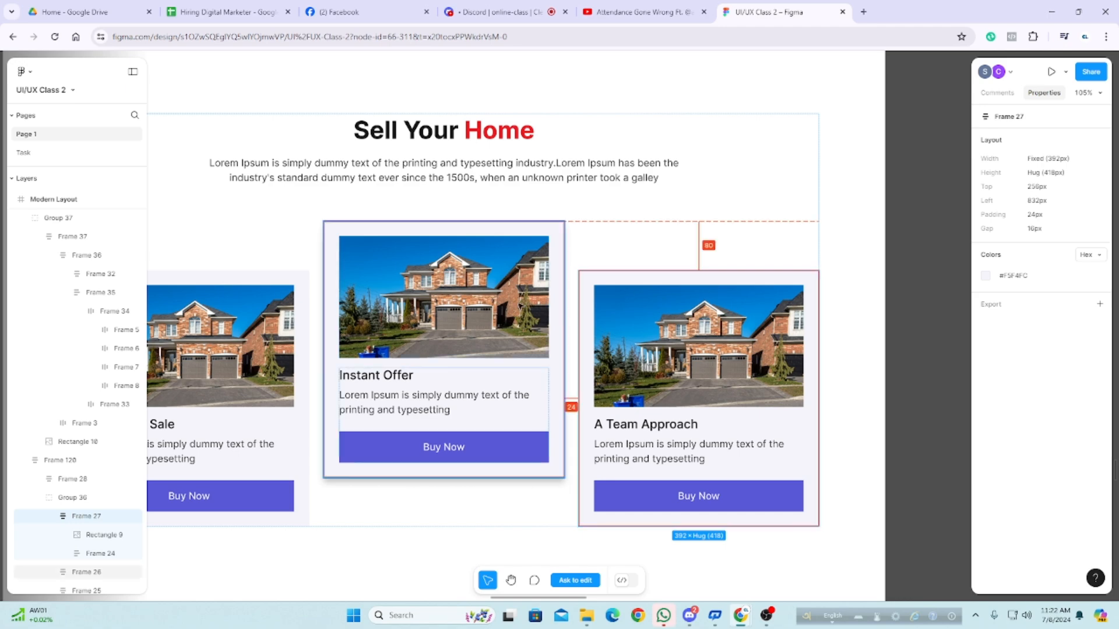
Step: Compare the Modern Layout's Sell Your Home section with the sections above and below it, and clear the selection
scroll(576, 305, down, 5)
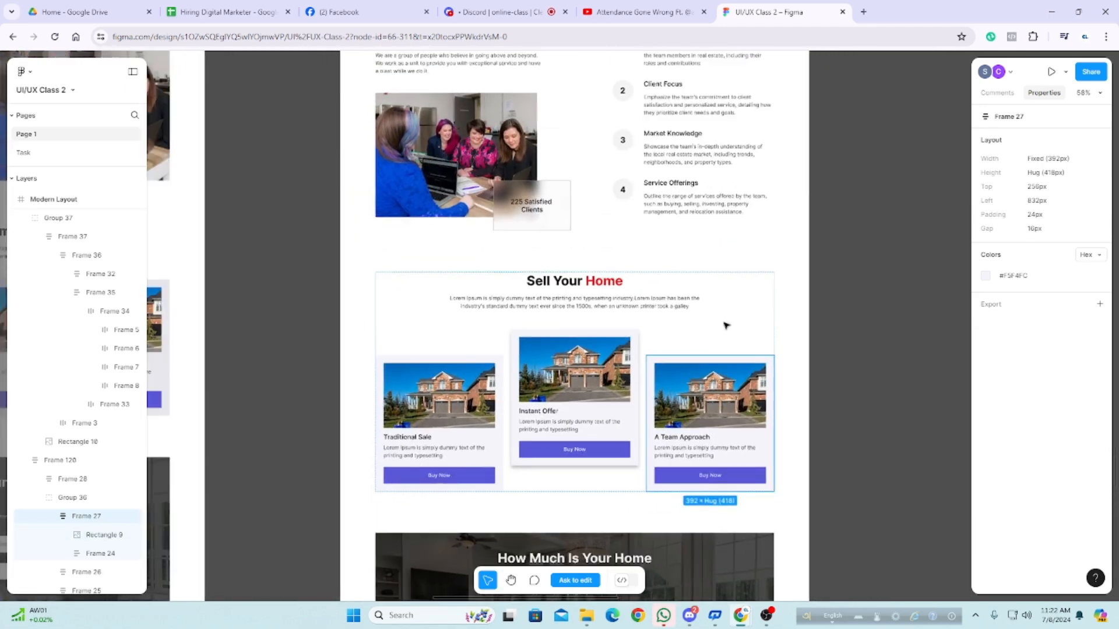
scroll(693, 364, up, 1)
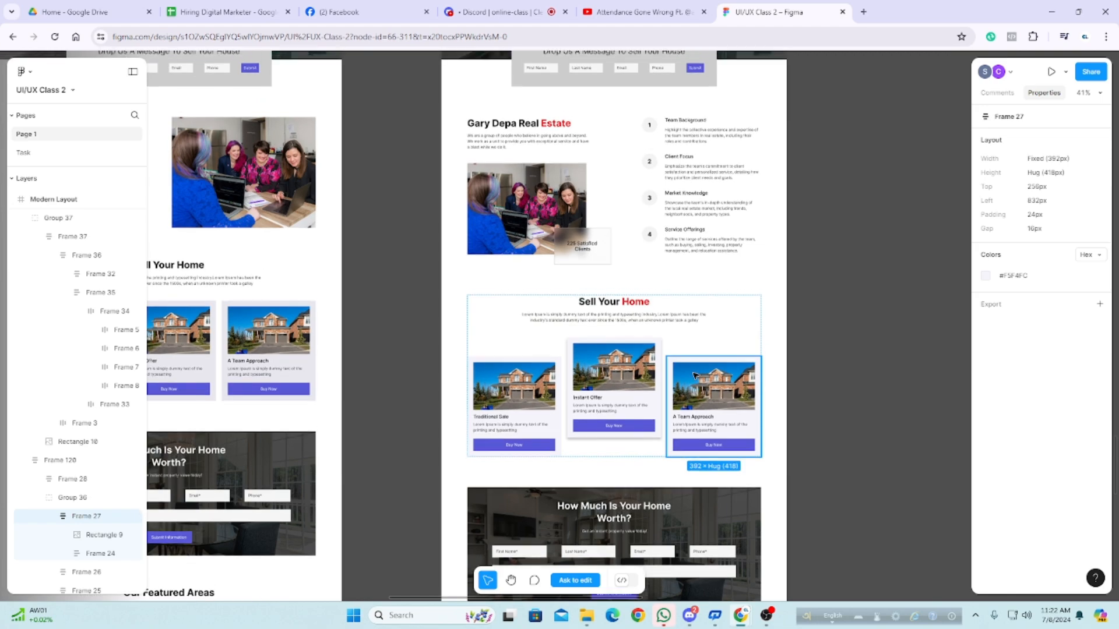
scroll(672, 403, down, 5)
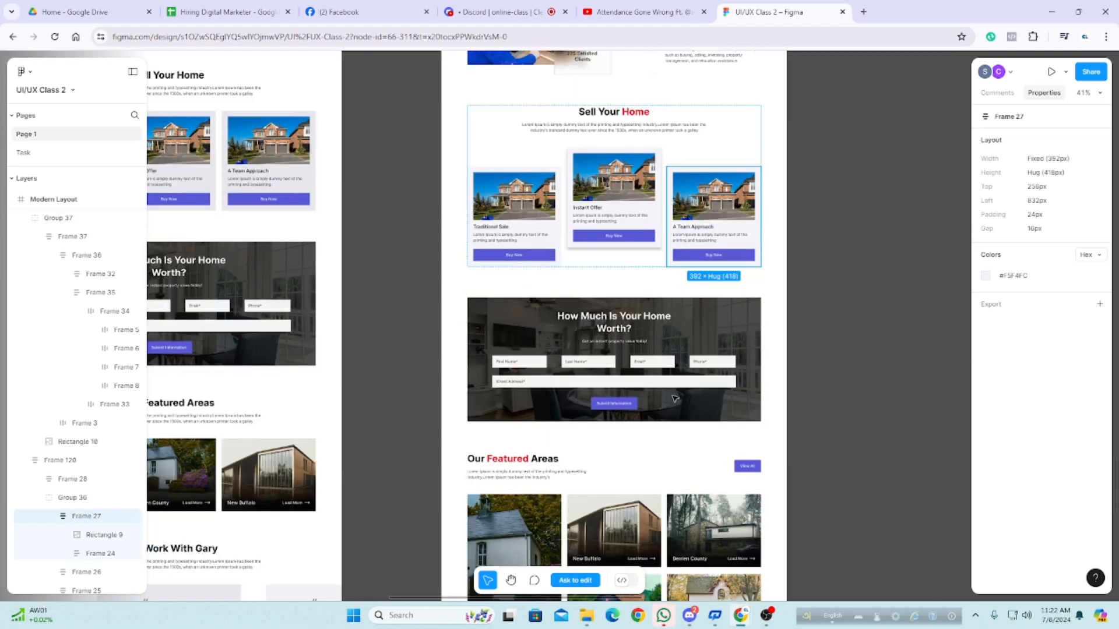
scroll(673, 404, up, 7)
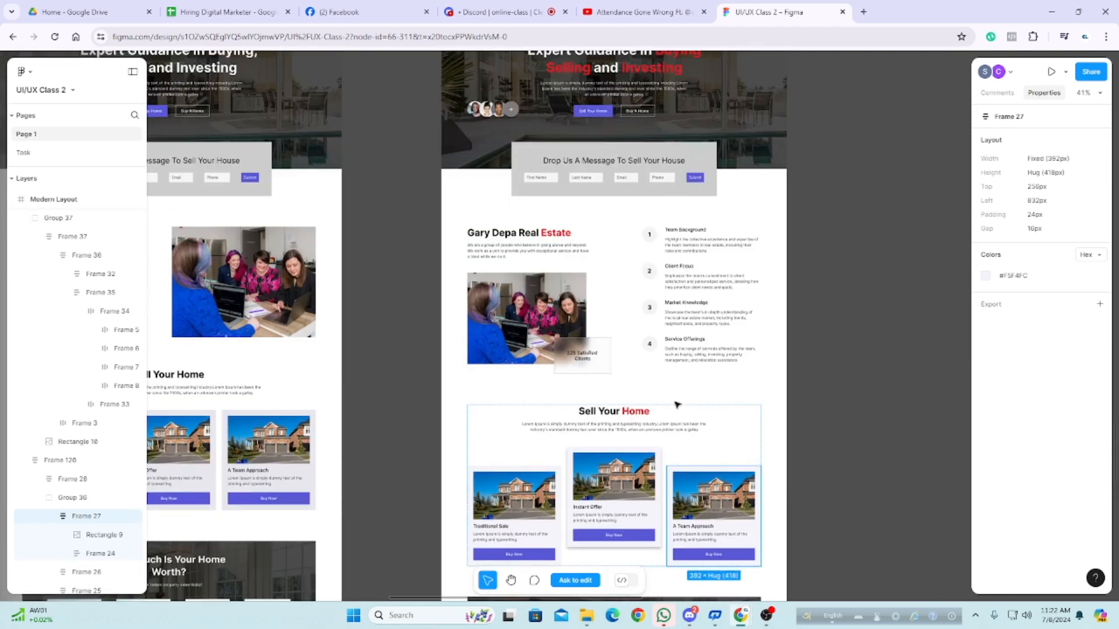
click(567, 358)
click(839, 354)
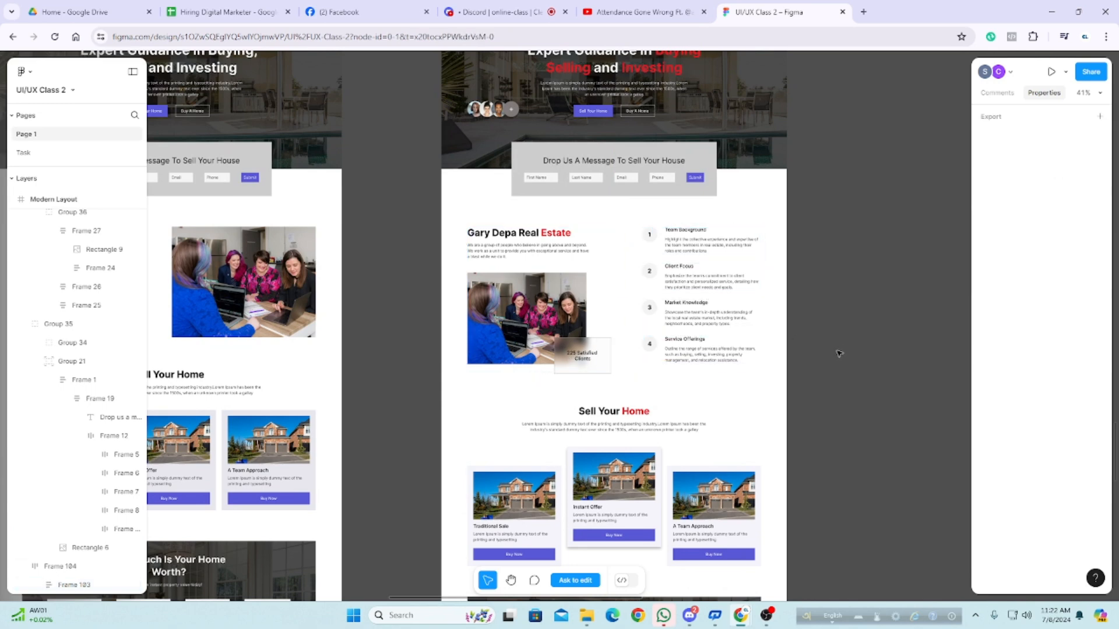
scroll(839, 355, up, 1)
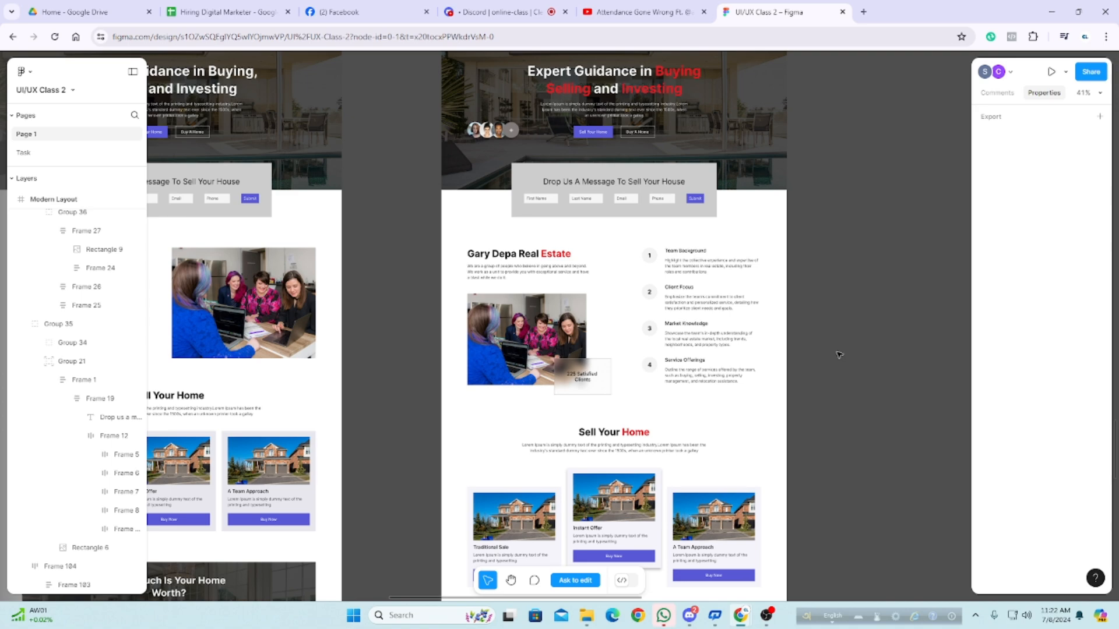
Step: Show the layout grids on the designs and select the Modern Layout frame to inspect its dimensions
key(ctrl+shift+4)
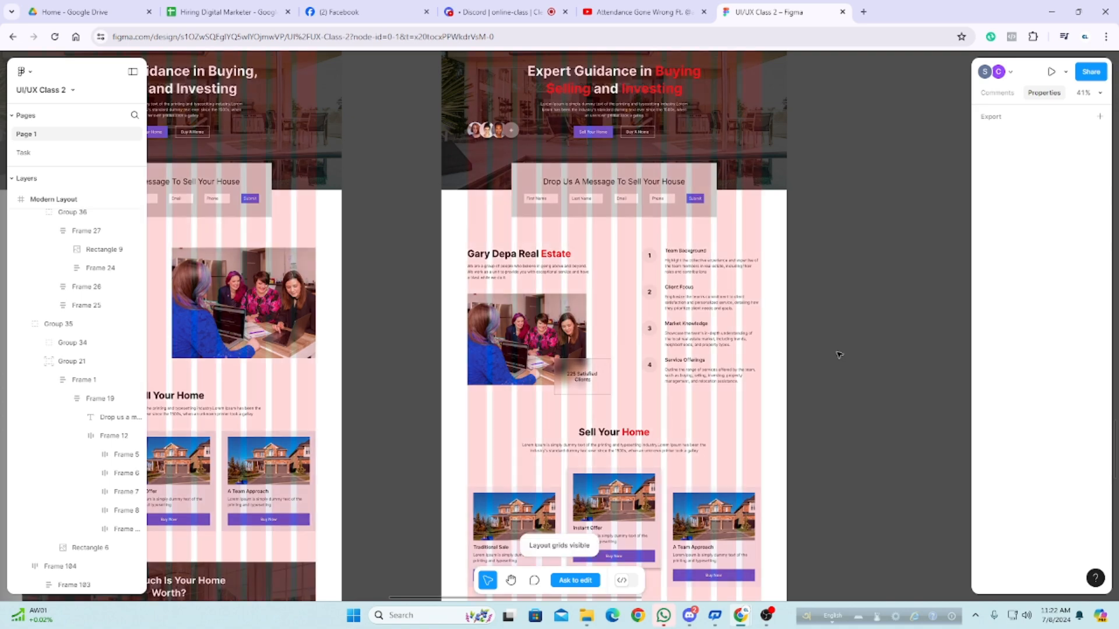
scroll(740, 365, up, 5)
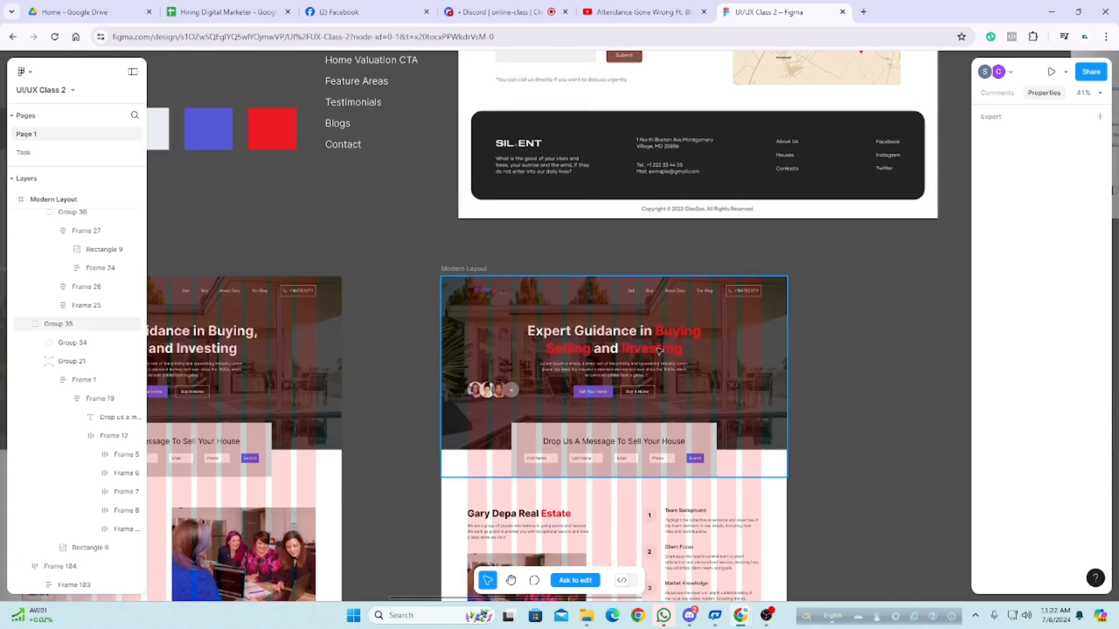
click(464, 269)
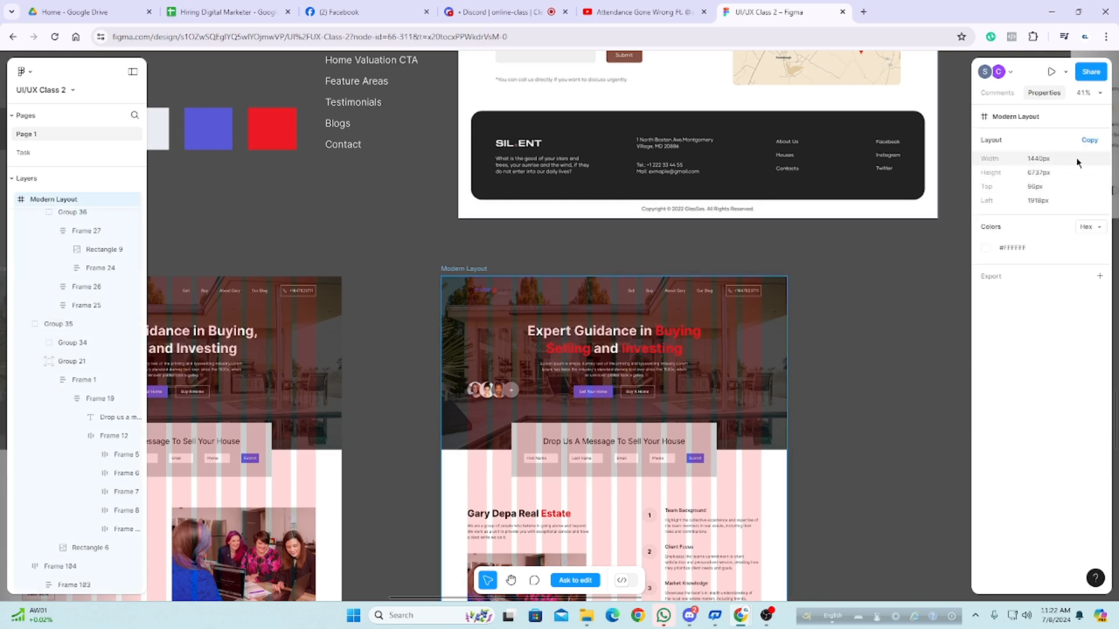
scroll(831, 338, down, 4)
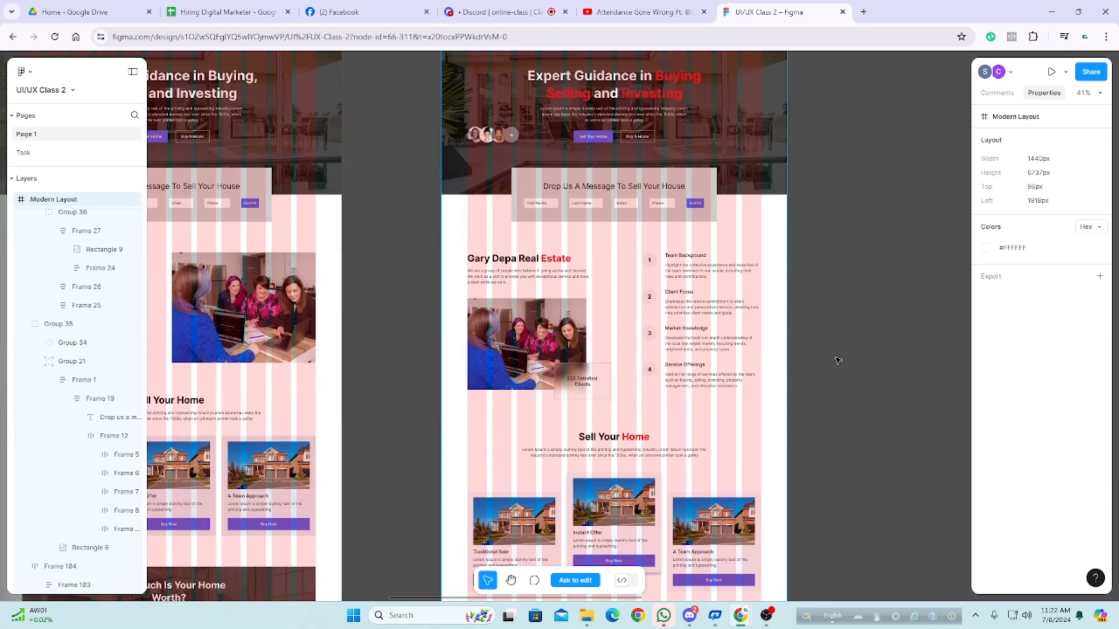
Step: Select the Modern Layout's team introduction section, measure its side margins to the page frame, and deselect
scroll(800, 404, down, 3)
click(768, 366)
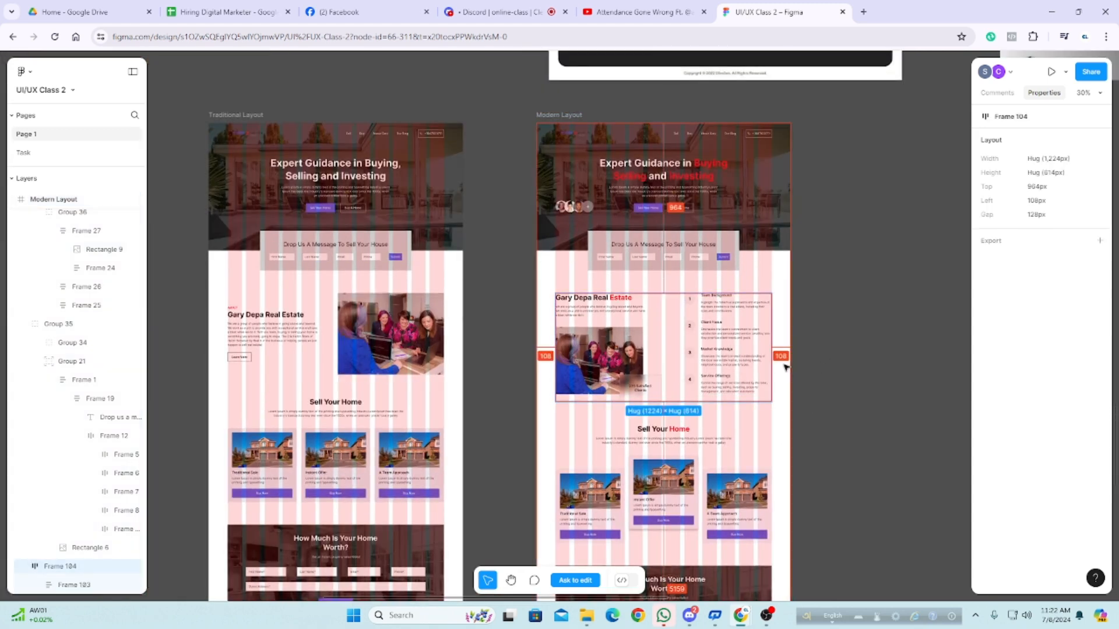
click(868, 368)
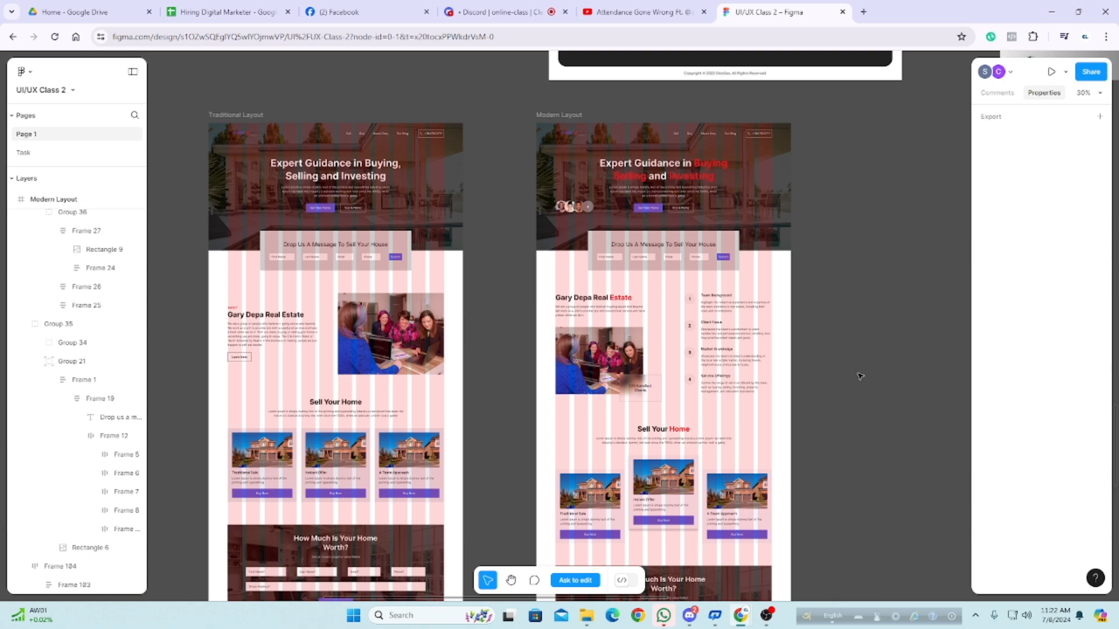
Step: Inspect the team introduction section's width and alignment against the column grid, leaving nothing selected
click(726, 360)
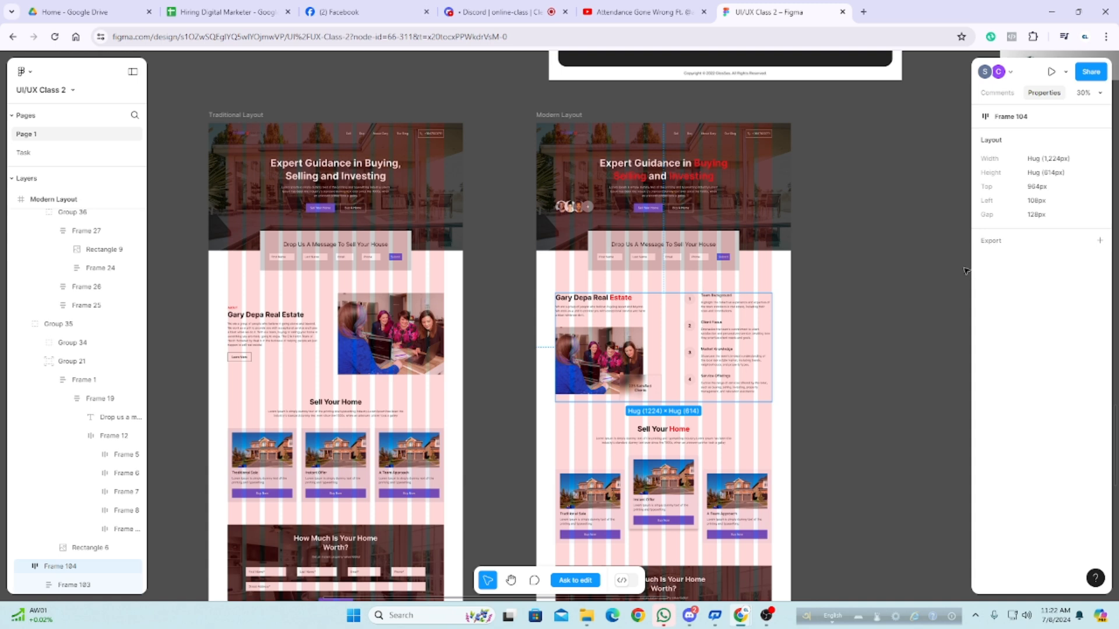
click(881, 279)
click(718, 308)
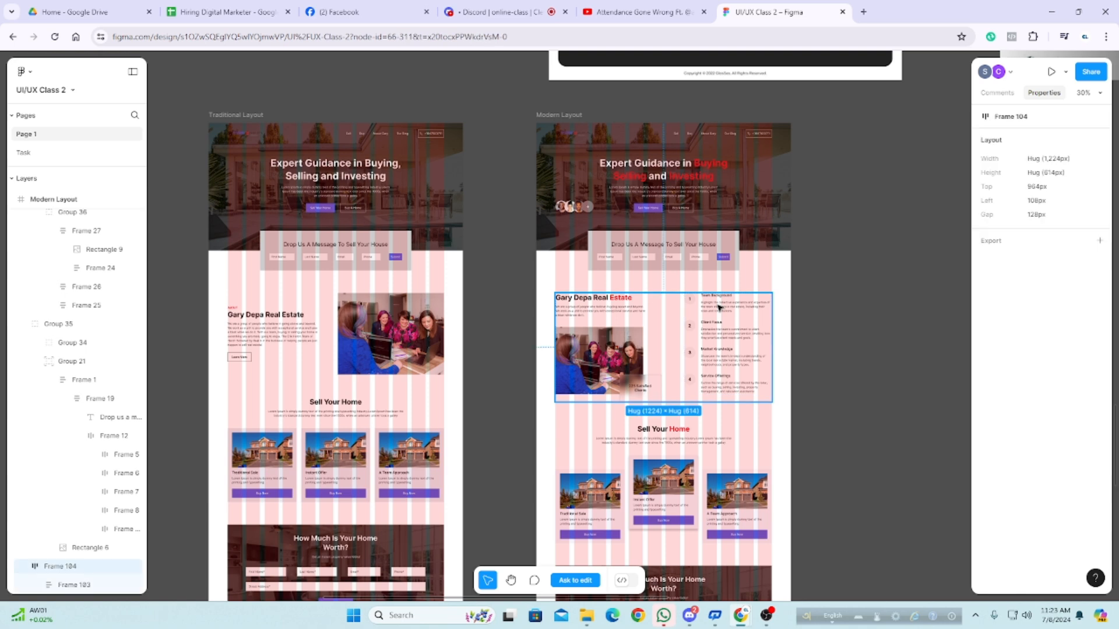
click(847, 310)
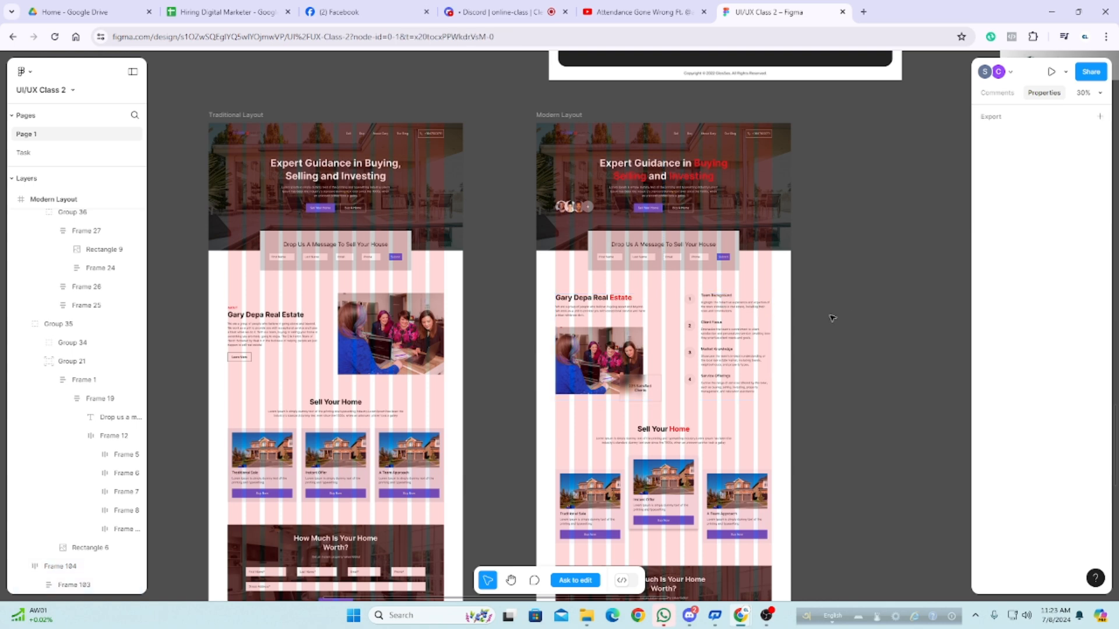
Step: Inspect the Modern Layout's hero section dimensions, clear the selection, and view the Modern and Traditional layouts side by side
click(554, 118)
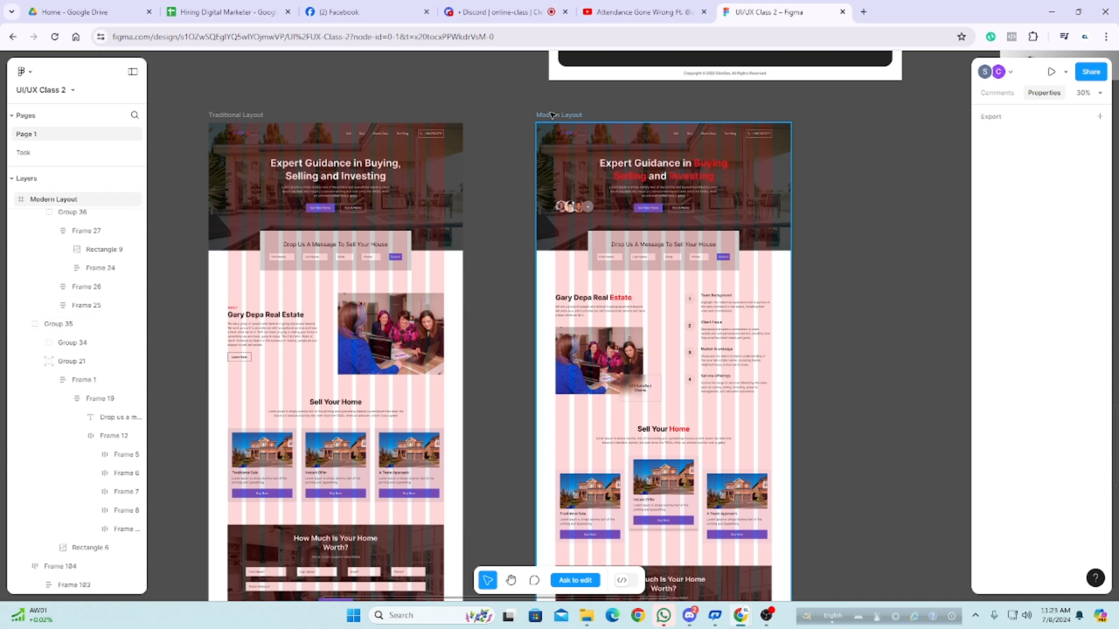
key(Escape)
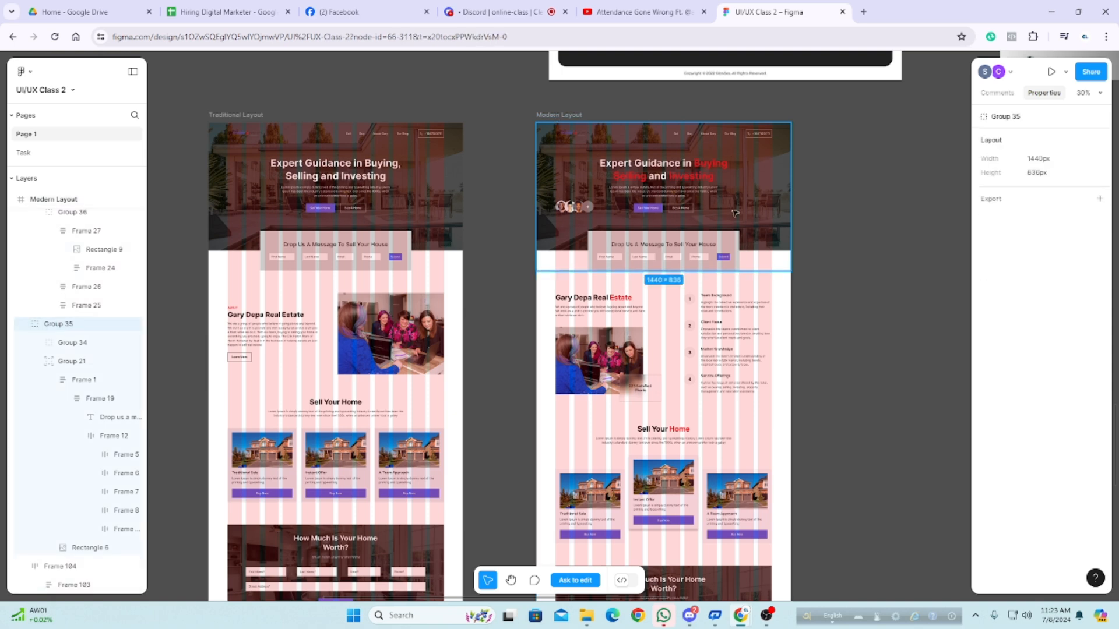
click(718, 233)
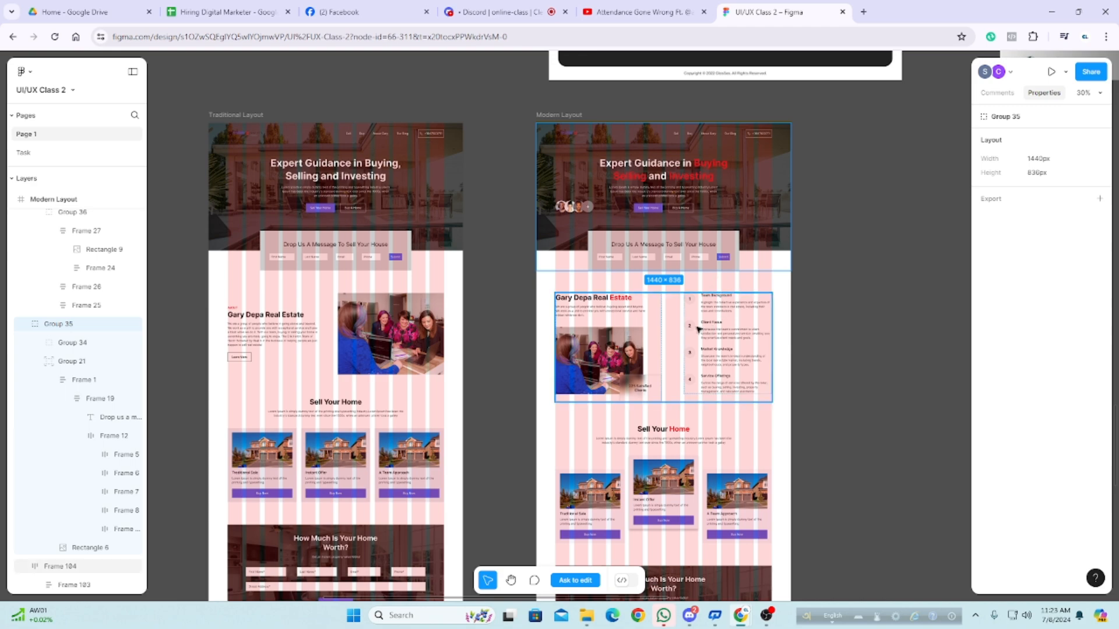
key(Escape)
scroll(667, 269, down, 5)
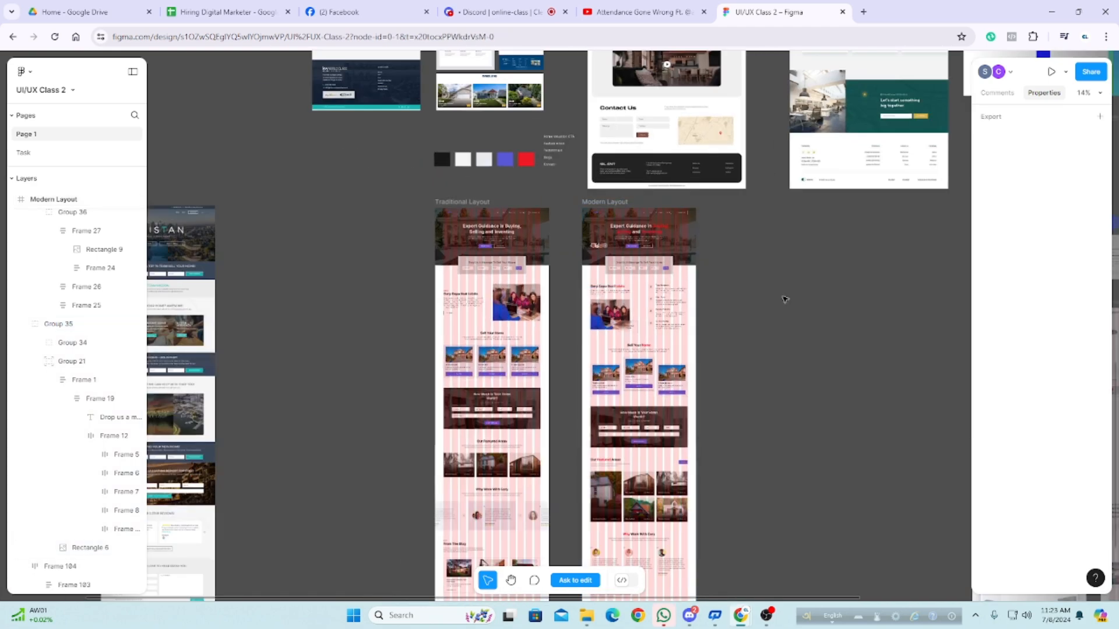
scroll(782, 301, up, 5)
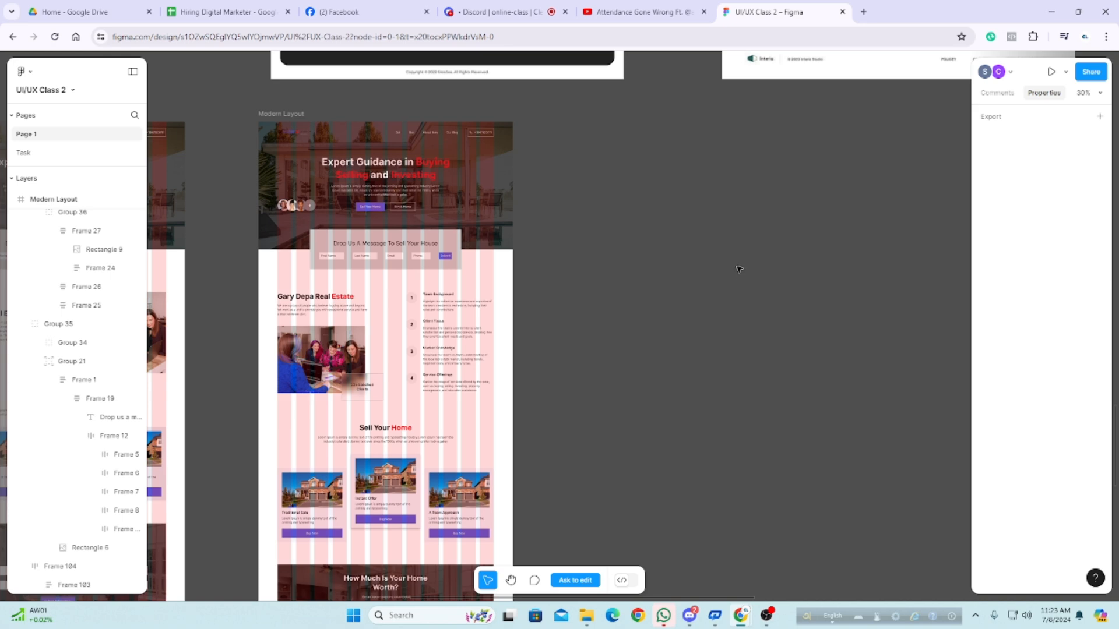
scroll(704, 233, down, 3)
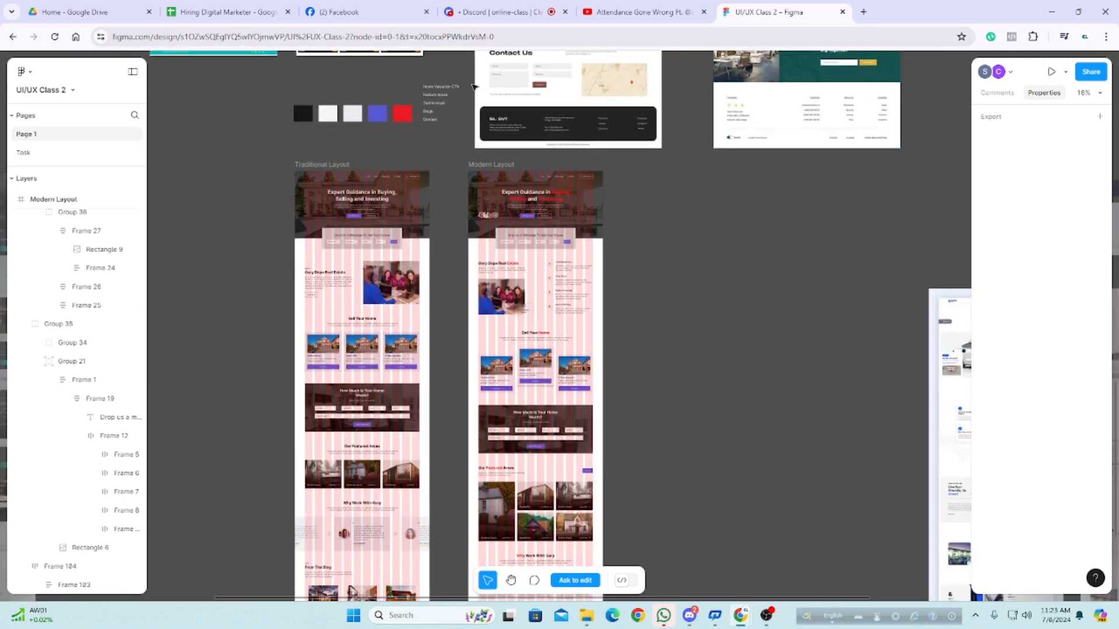
Step: Review the available file, edit and view commands, including the layout grid display option, without applying any of them
click(23, 71)
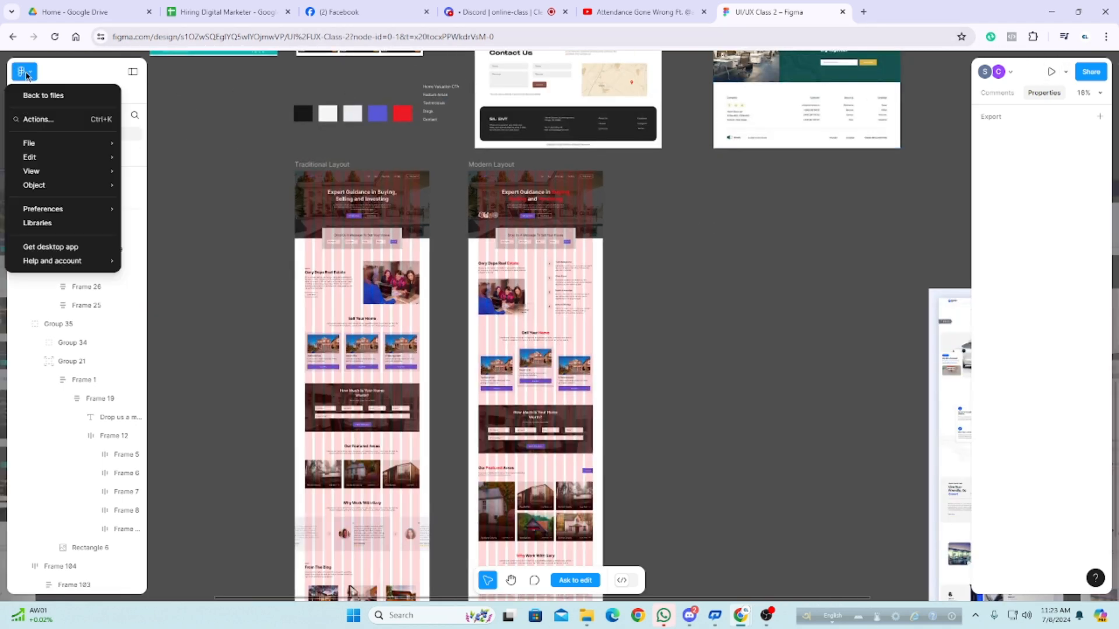
click(23, 72)
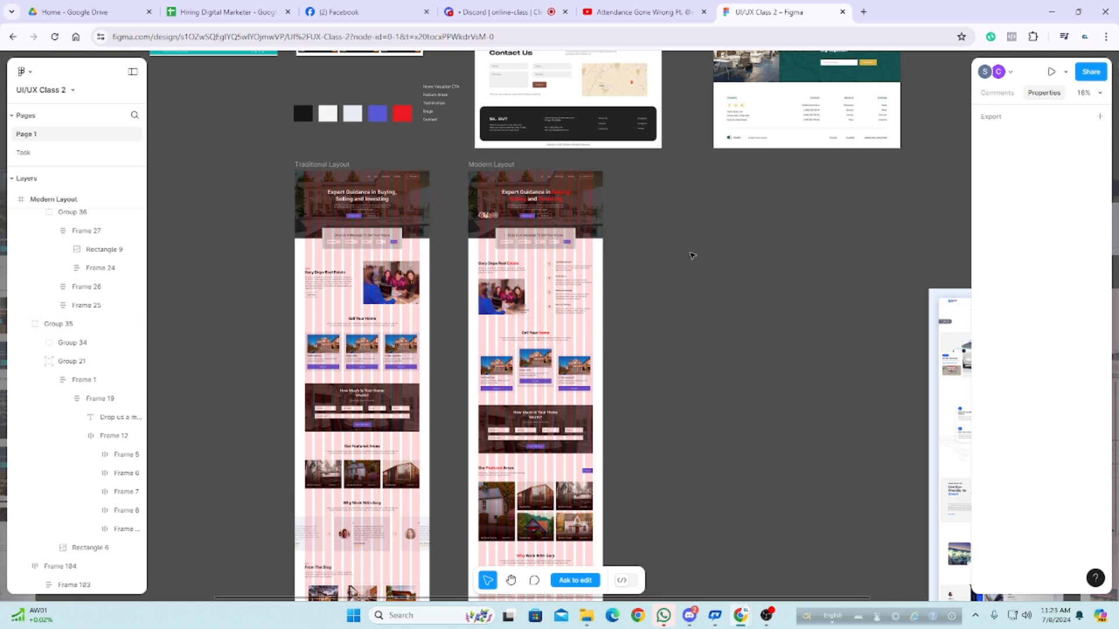
click(1007, 93)
click(1059, 96)
click(25, 72)
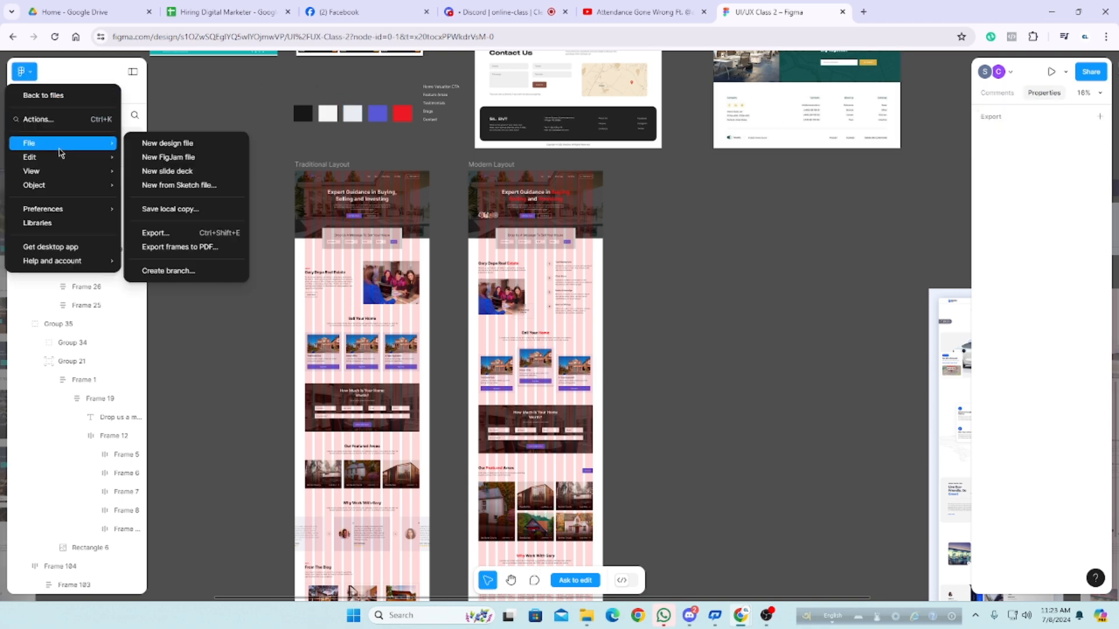
mouse_move(59, 164)
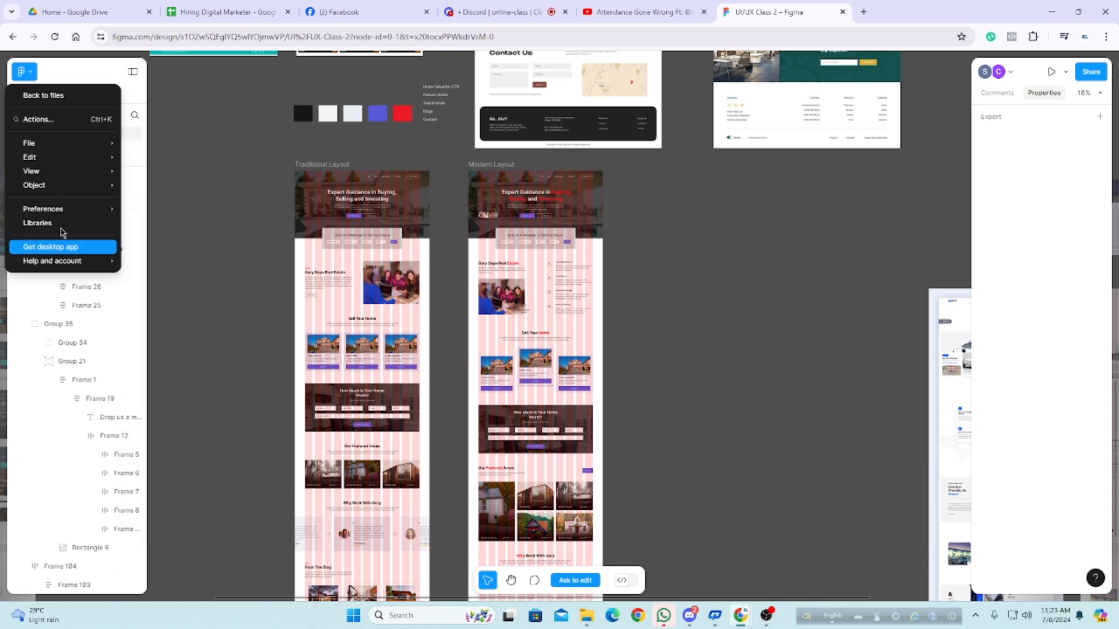
mouse_move(67, 211)
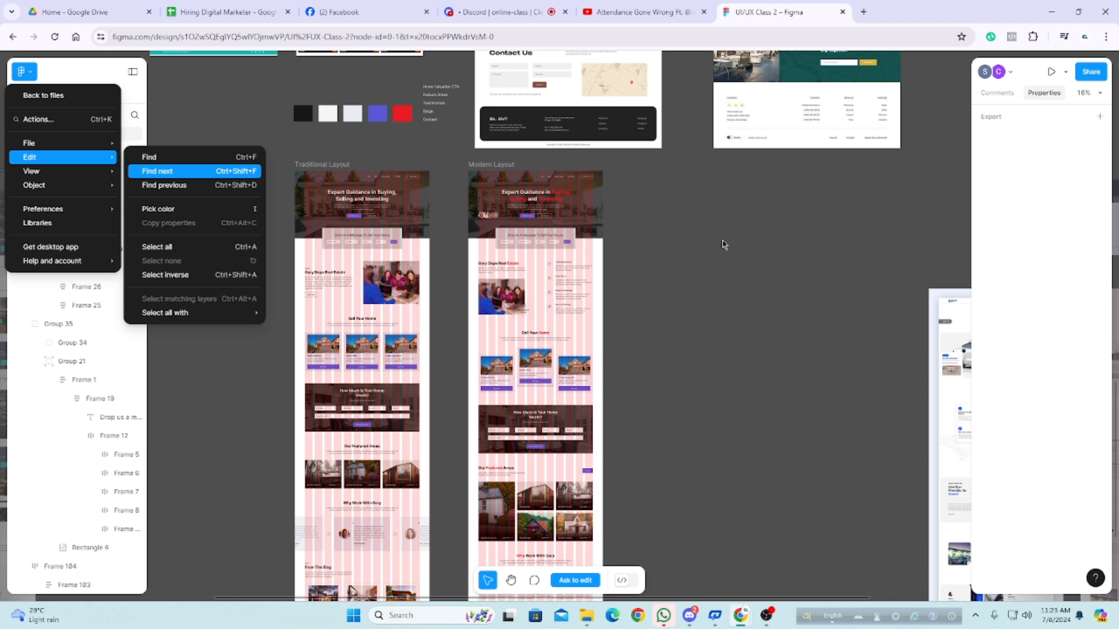
click(724, 241)
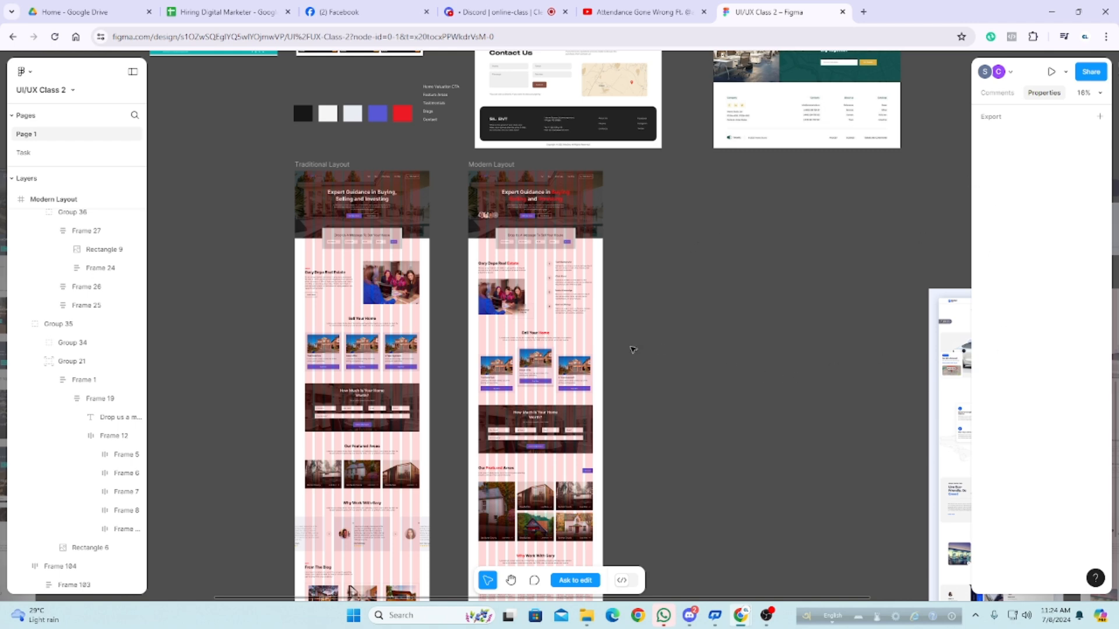
click(21, 70)
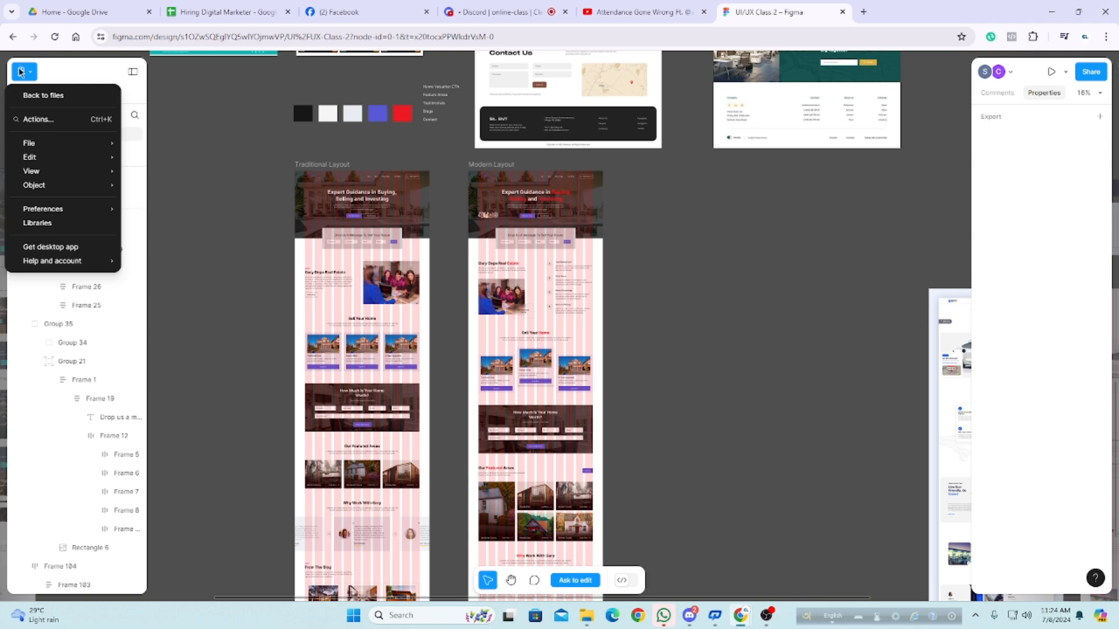
mouse_move(52, 175)
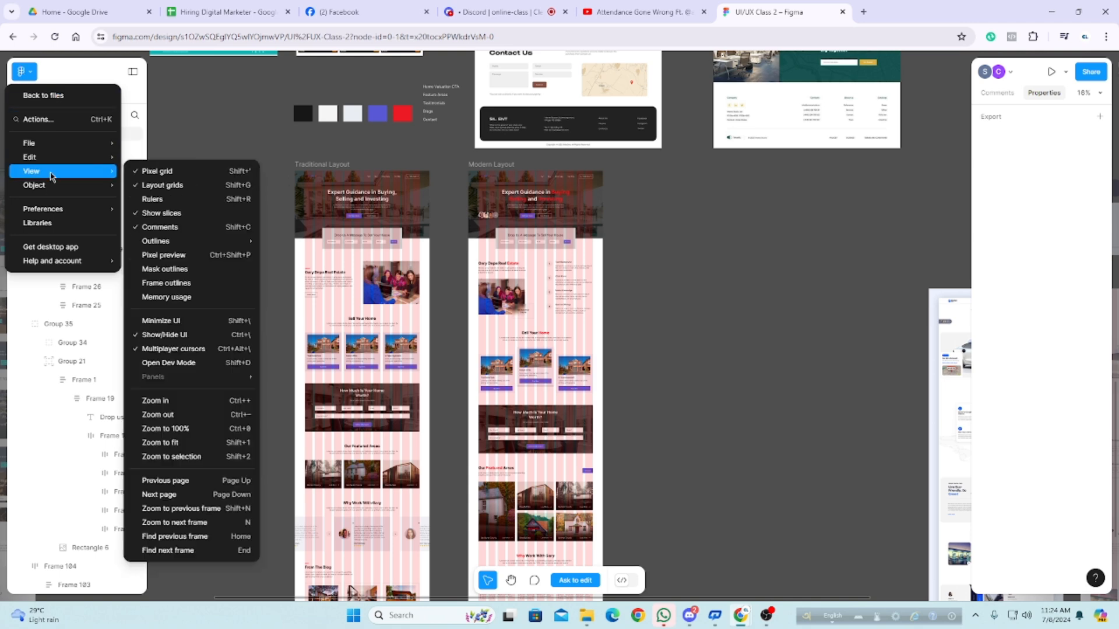
click(237, 117)
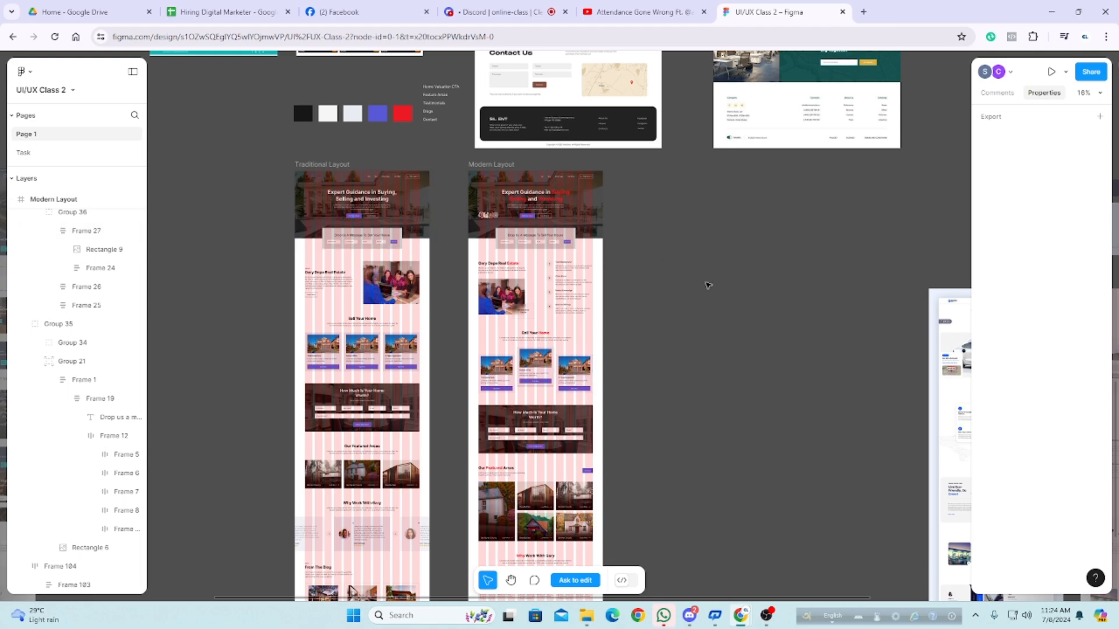
scroll(708, 285, up, 1)
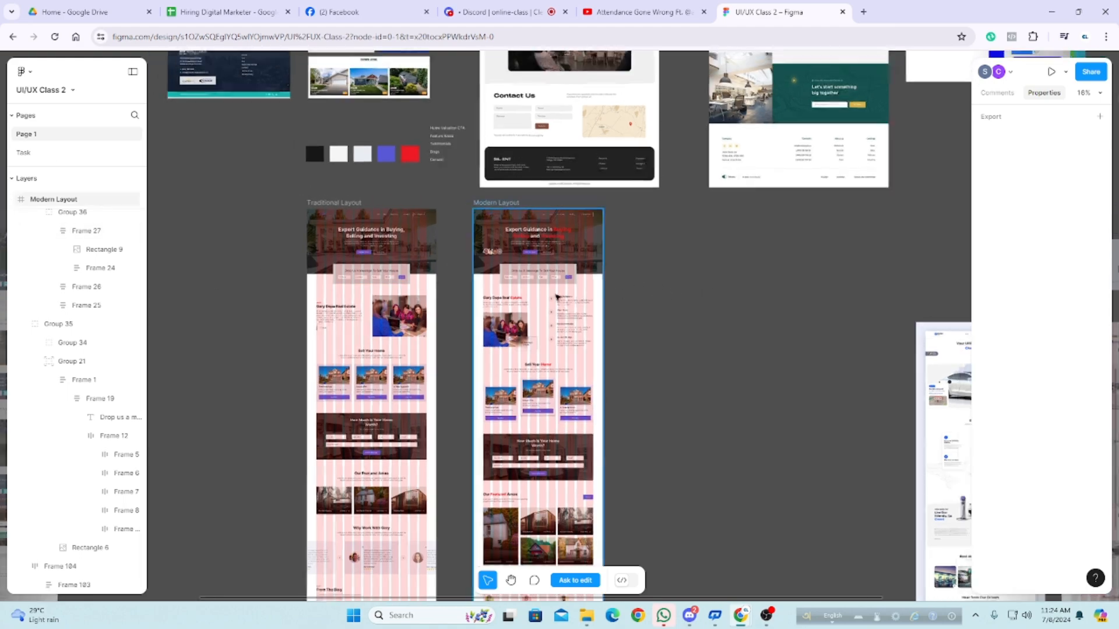
key(minus)
scroll(885, 251, up, 1)
scroll(885, 252, up, 2)
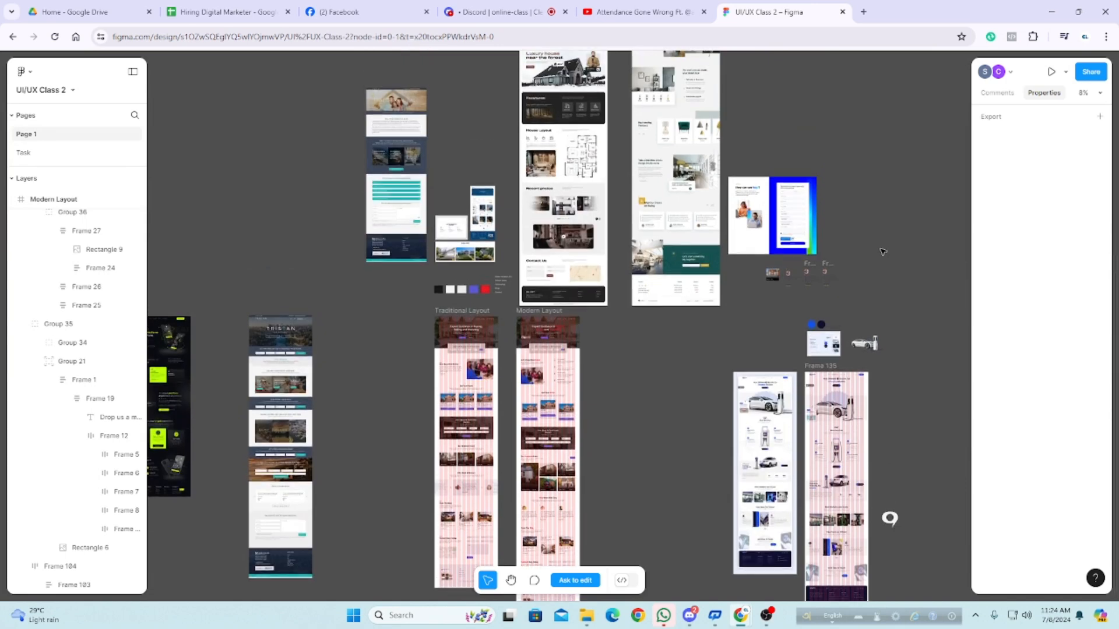
scroll(855, 250, right, 4)
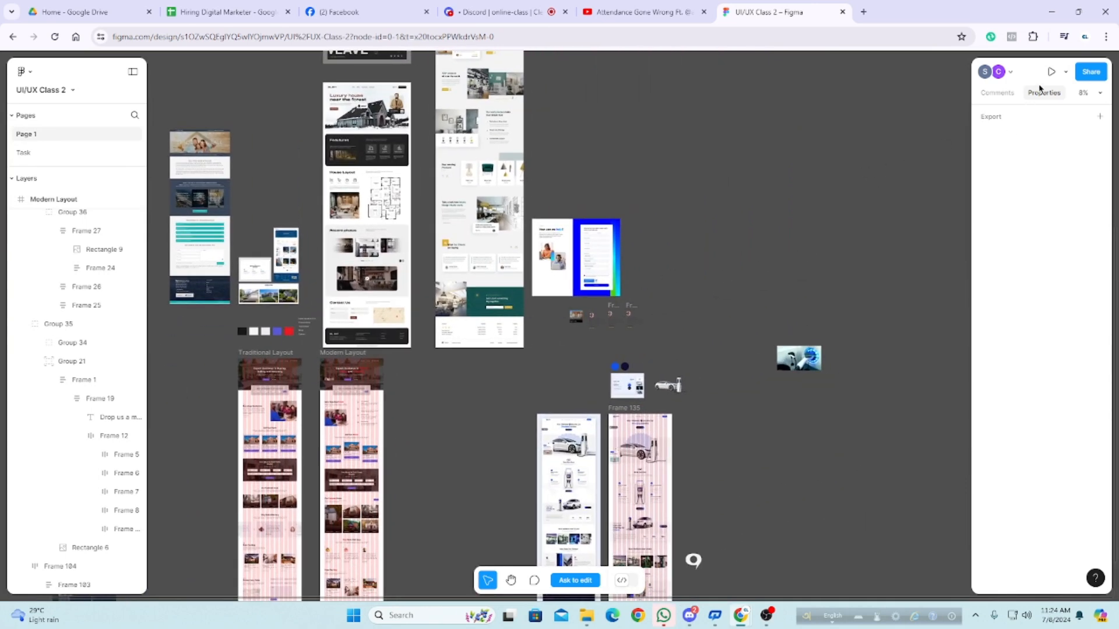
click(1060, 75)
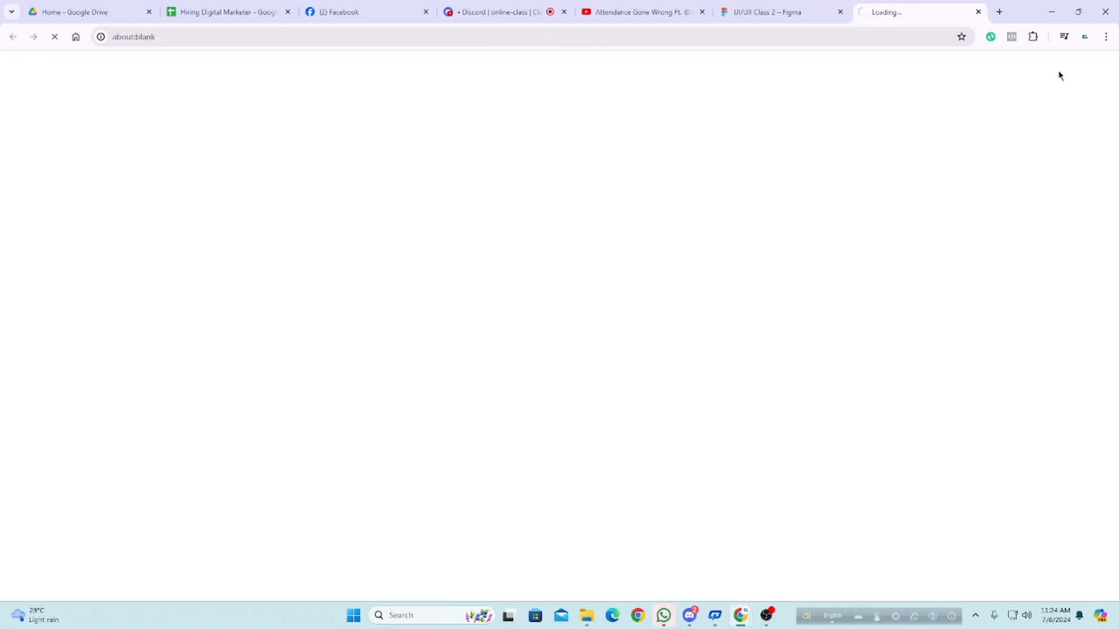
click(978, 12)
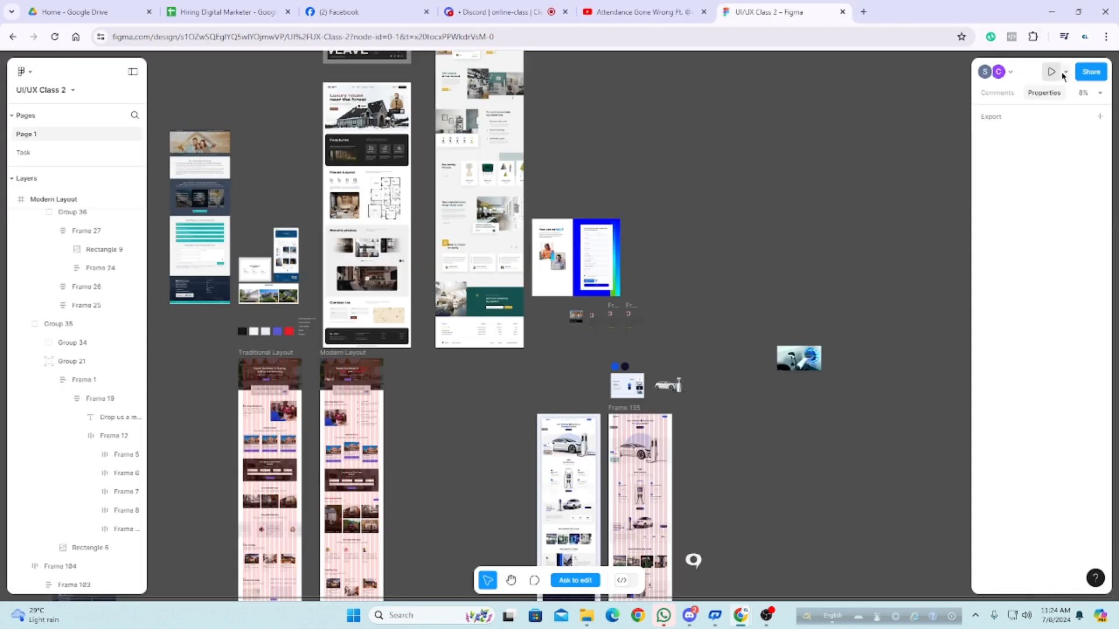
click(1067, 73)
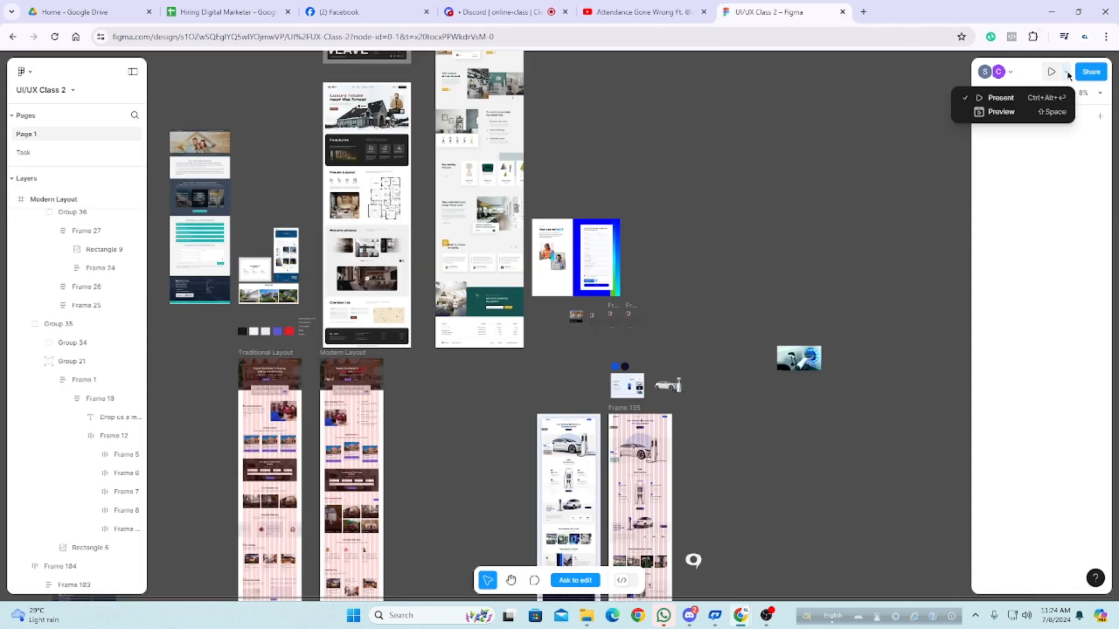
click(852, 143)
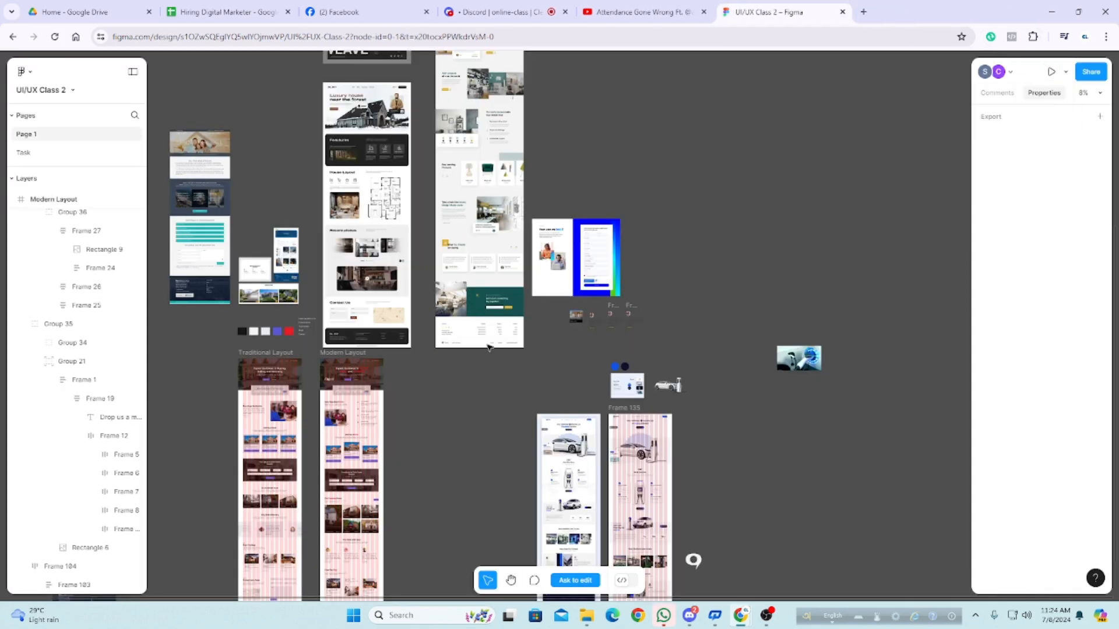
Step: Try to sign in to the Figma desktop app through the browser, and close both the sign-in page and the app
click(415, 613)
text(figma)
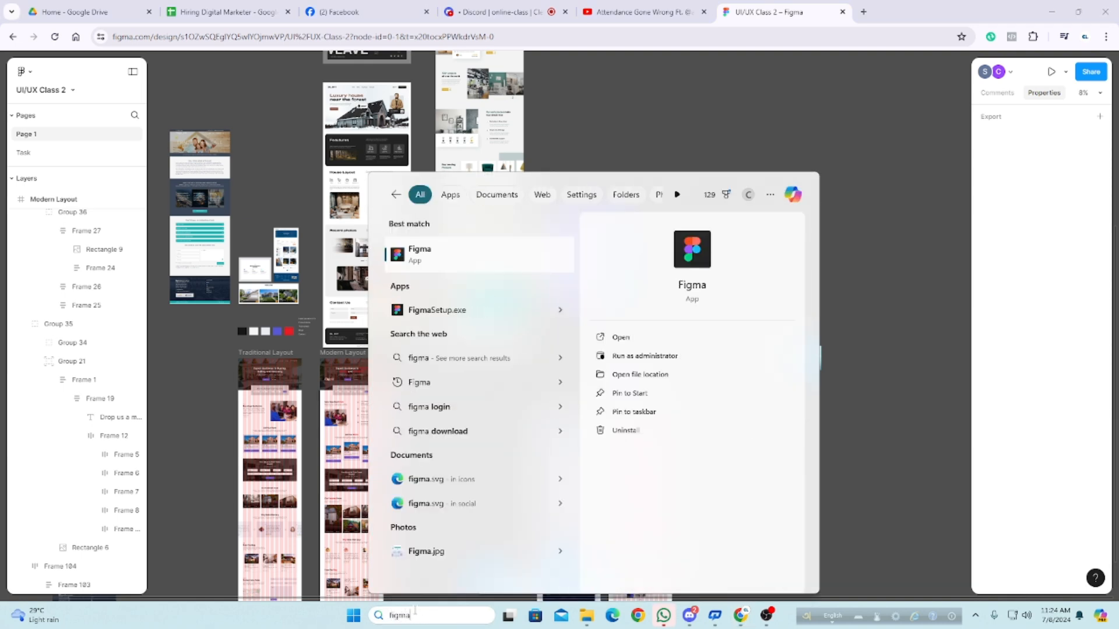
key(Escape)
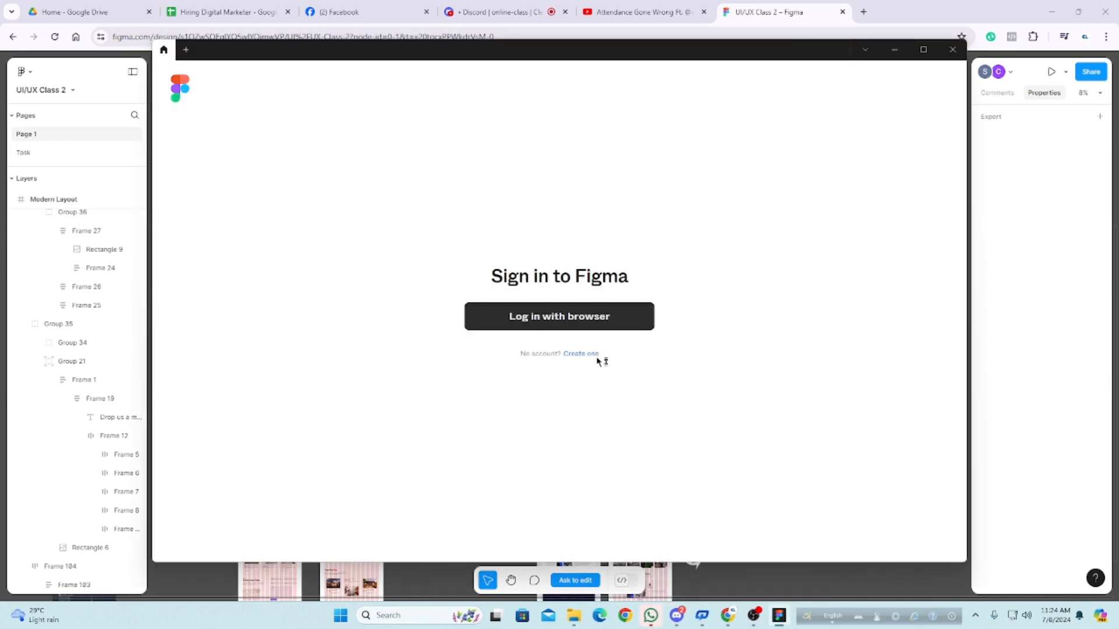
click(614, 313)
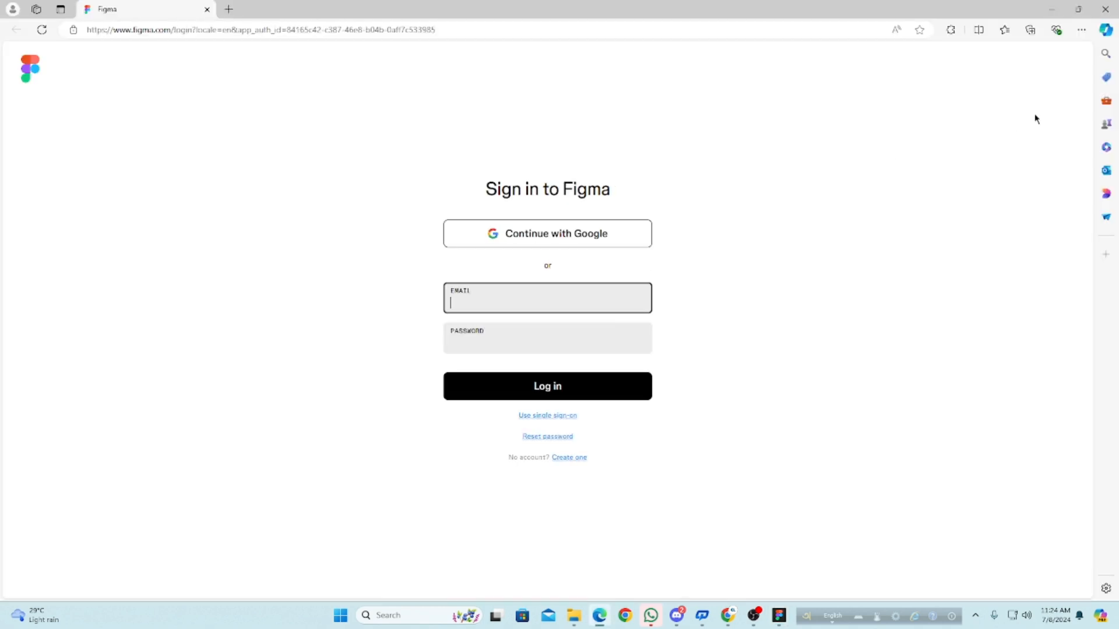
click(1105, 10)
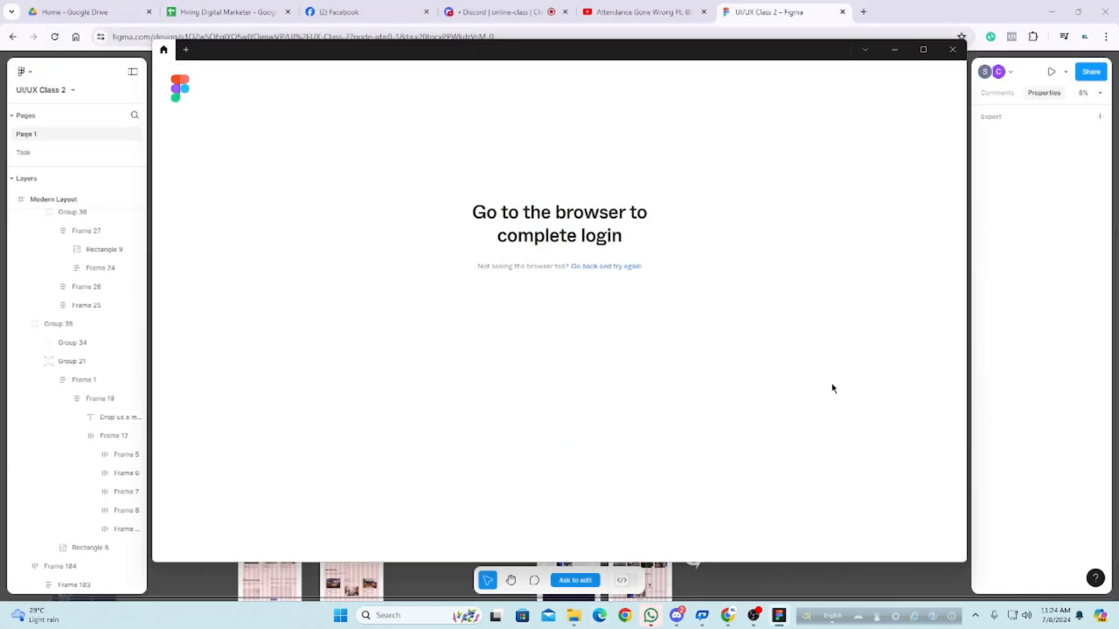
click(952, 49)
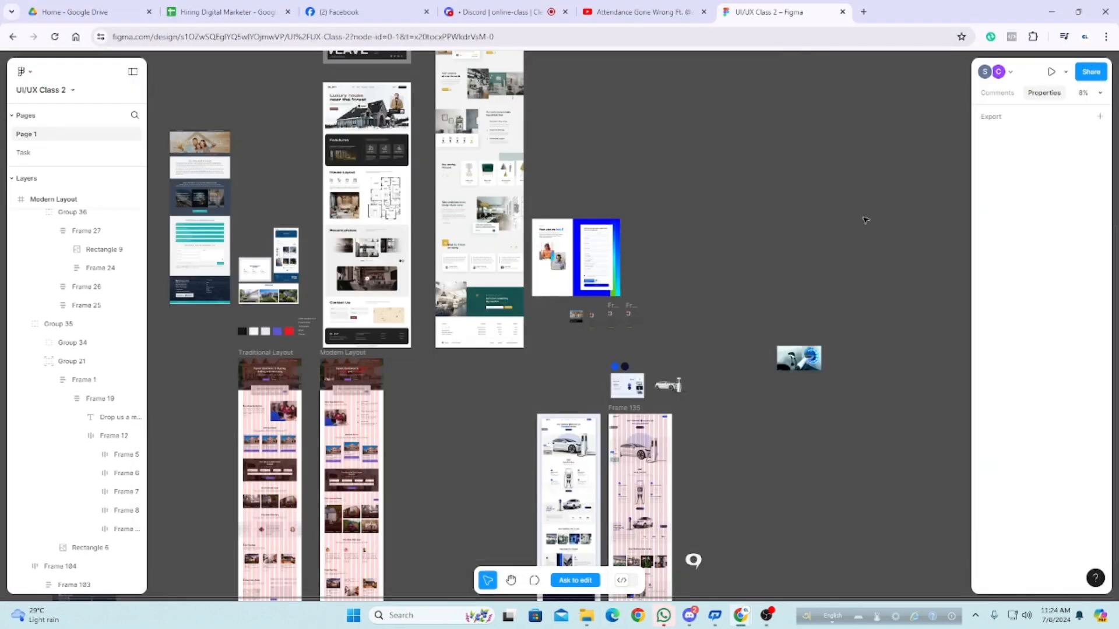
scroll(805, 273, down, 1)
scroll(784, 351, up, 1)
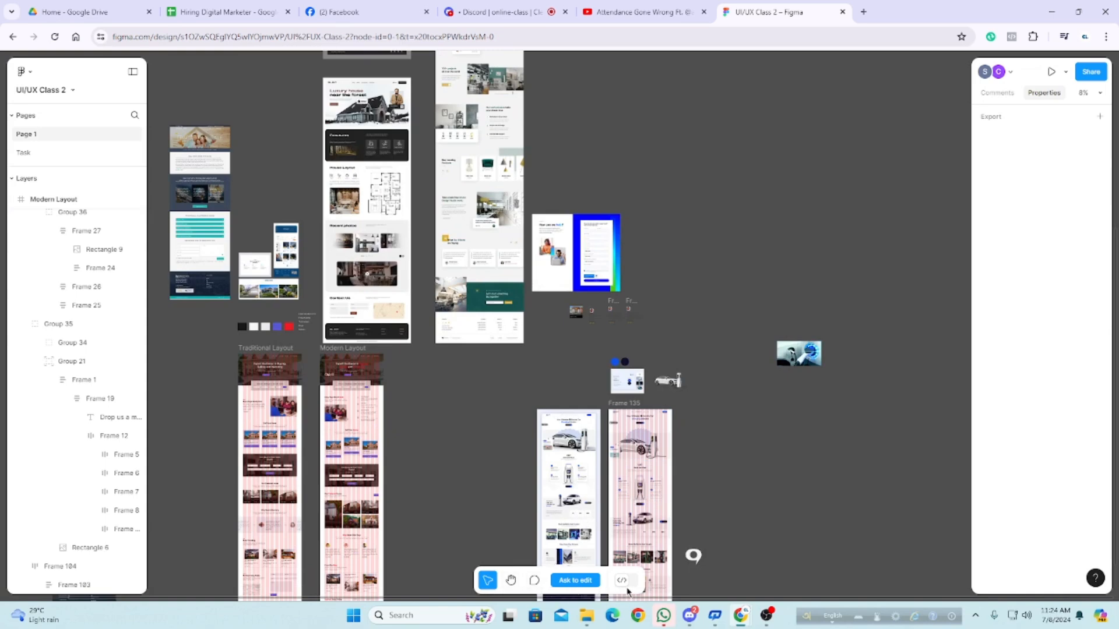
scroll(787, 495, up, 1)
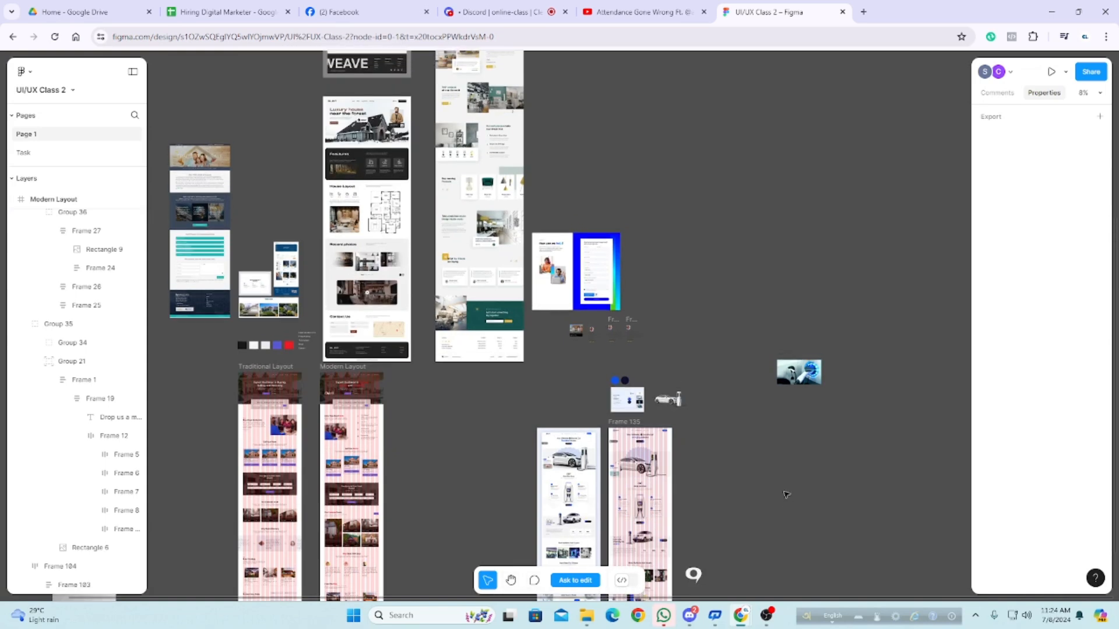
scroll(773, 482, down, 6)
scroll(769, 476, up, 3)
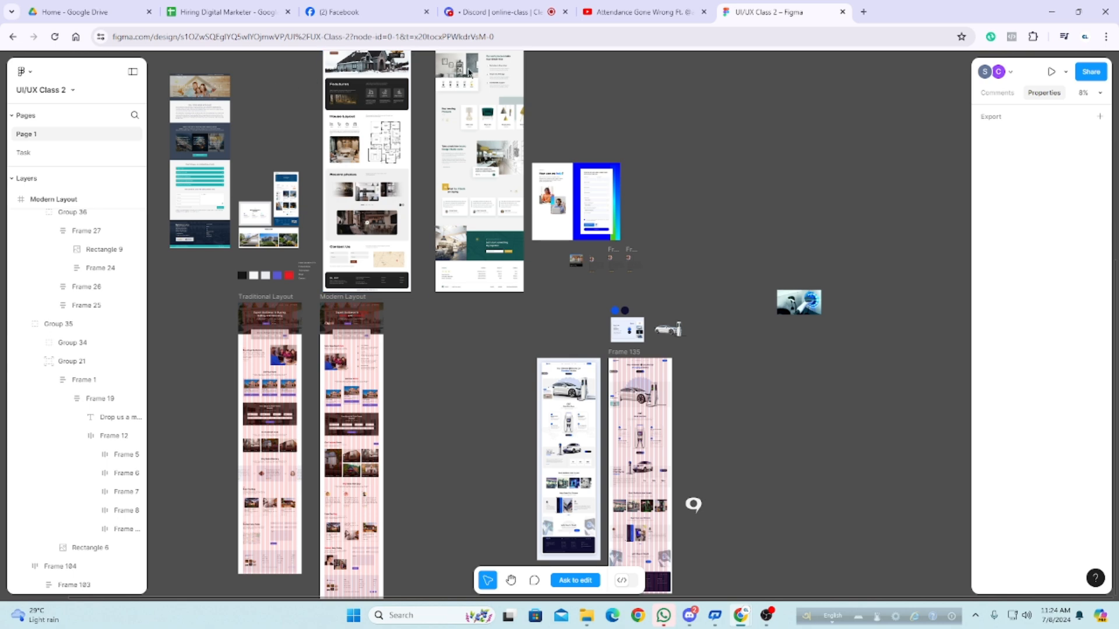
Step: Switch to the Discord online class, stop streaming the screen, and dismiss the activity suggestion
click(507, 13)
mouse_move(501, 294)
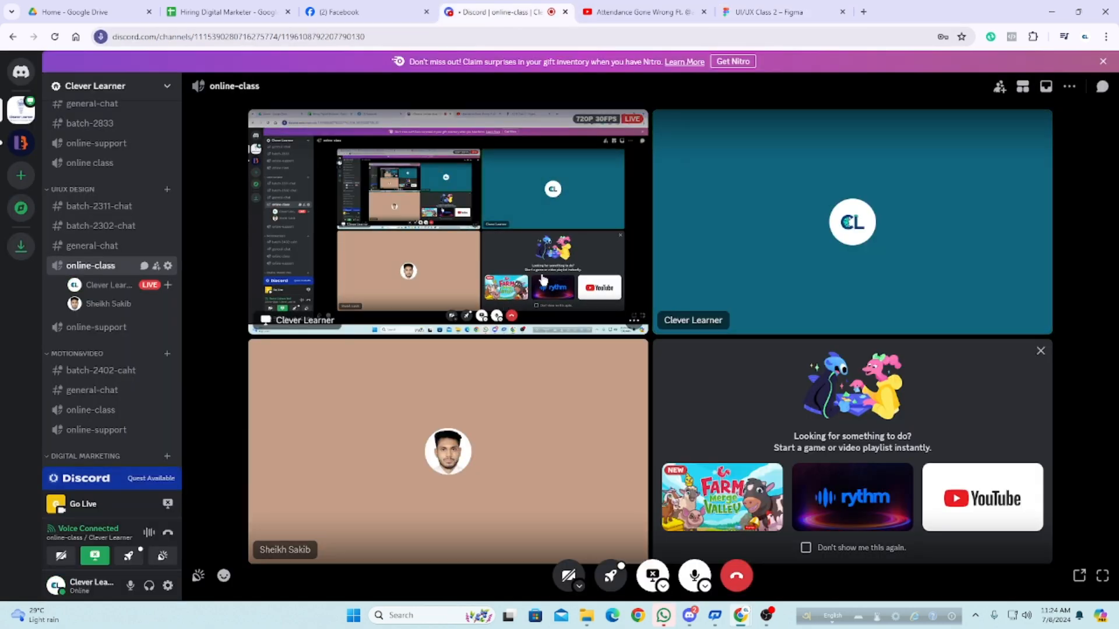
click(526, 284)
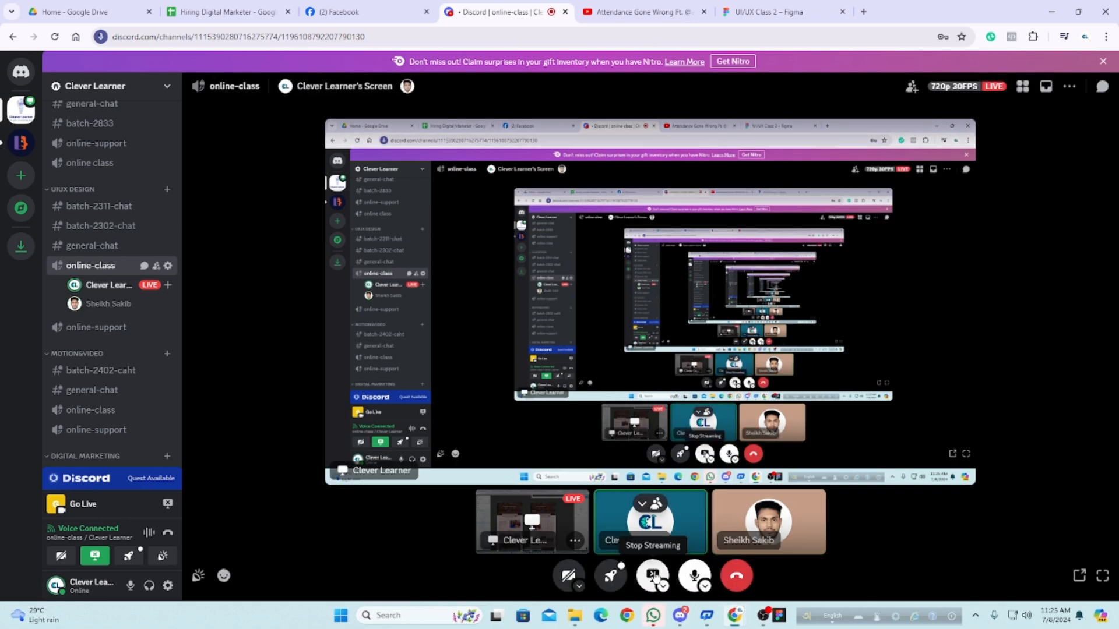
click(655, 575)
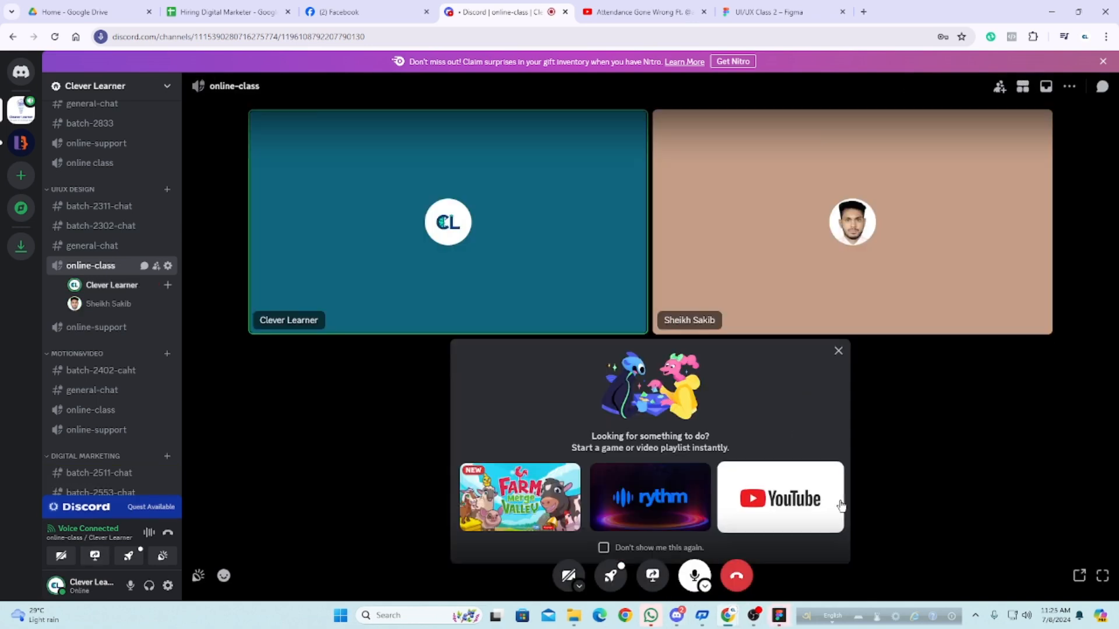
click(838, 351)
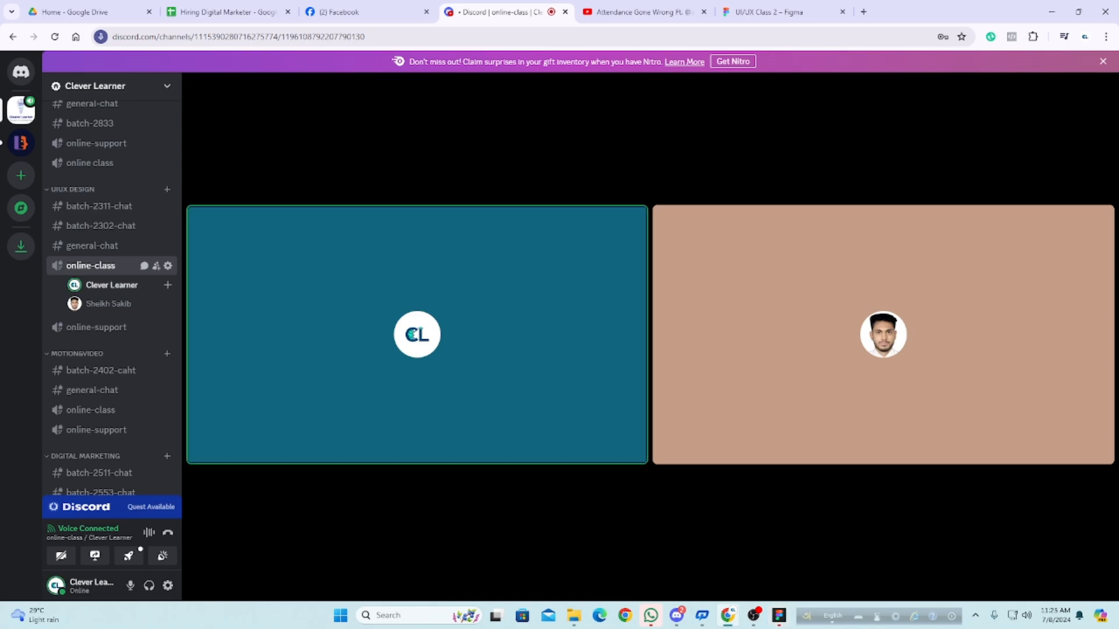
key(alt+Tab)
key(alt+Tab)
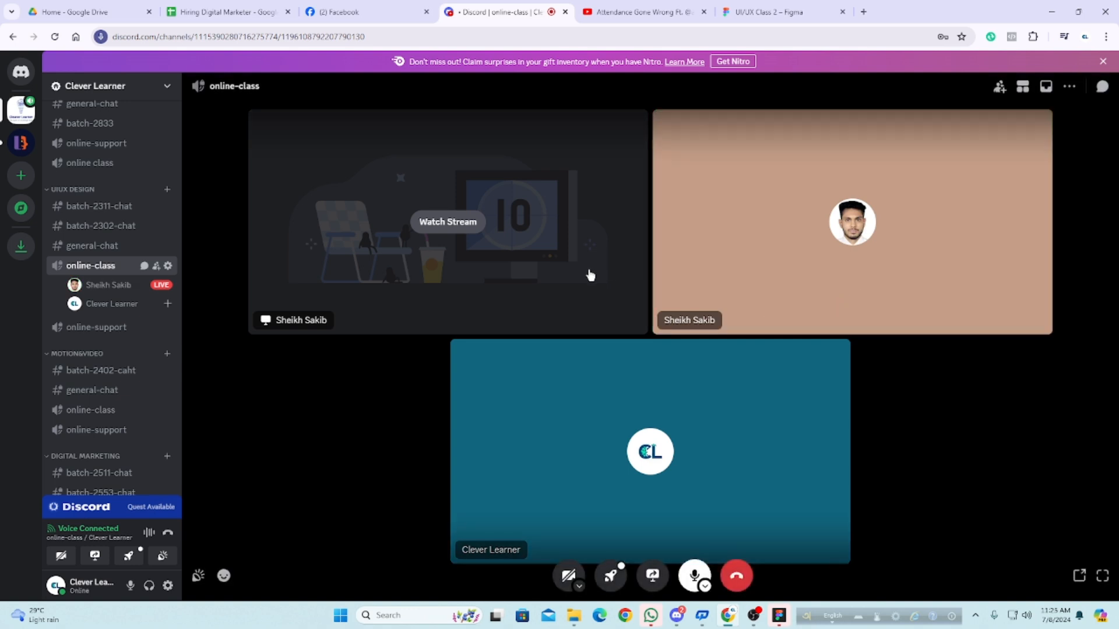
Step: Watch the student's screen stream from the online class in full-screen view at the default browser zoom
click(450, 222)
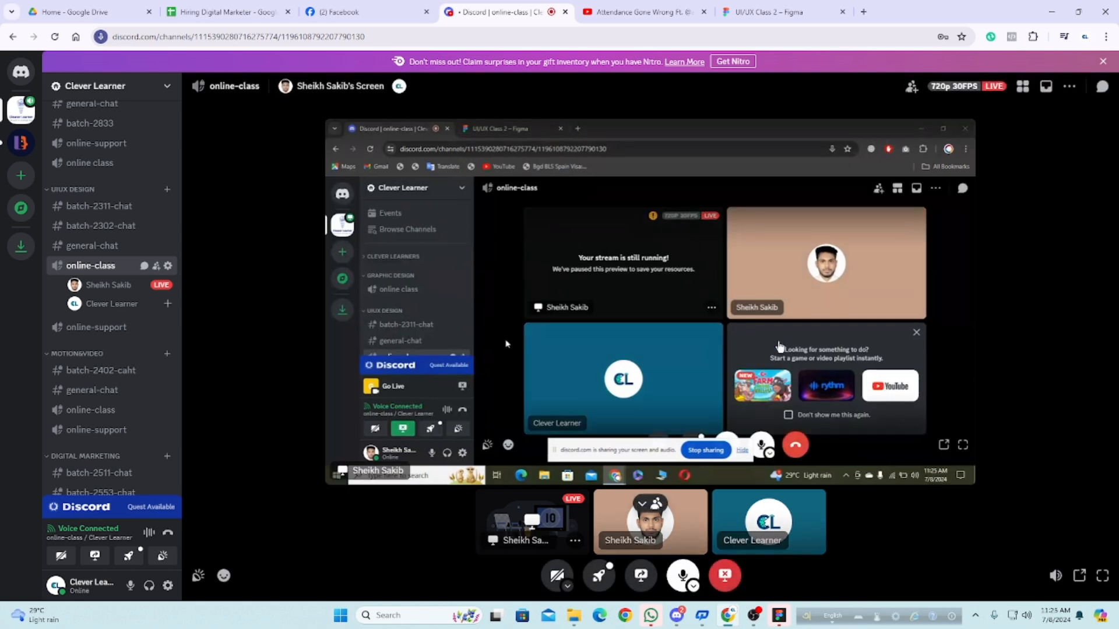
click(1101, 575)
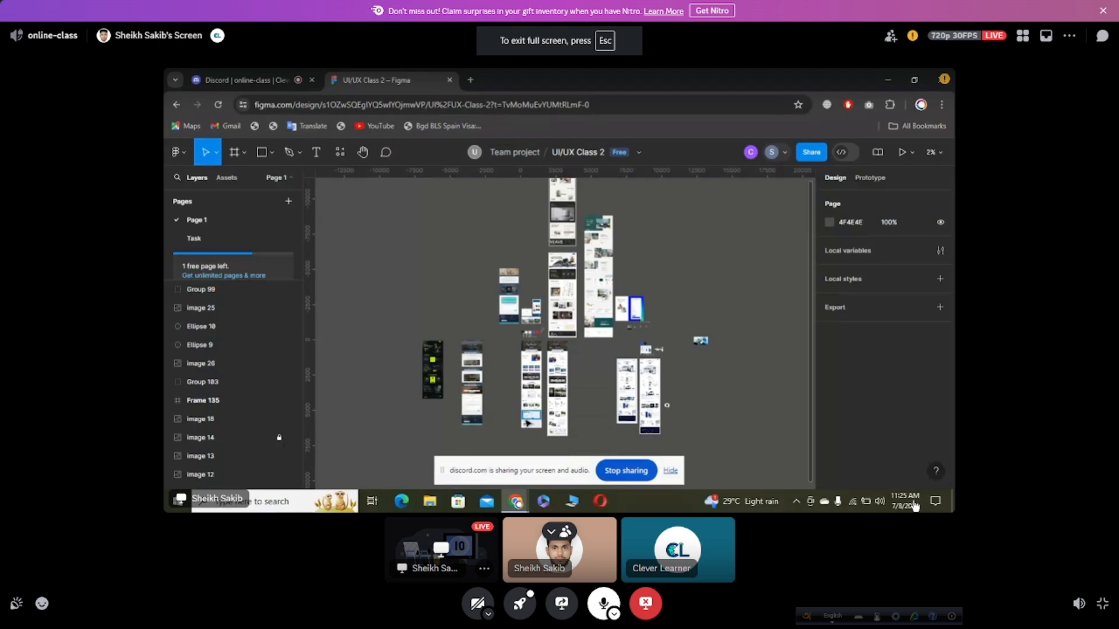
key(ctrl+plus)
key(ctrl+plus)
key(ctrl+plus)
key(ctrl+plus)
key(ctrl+plus)
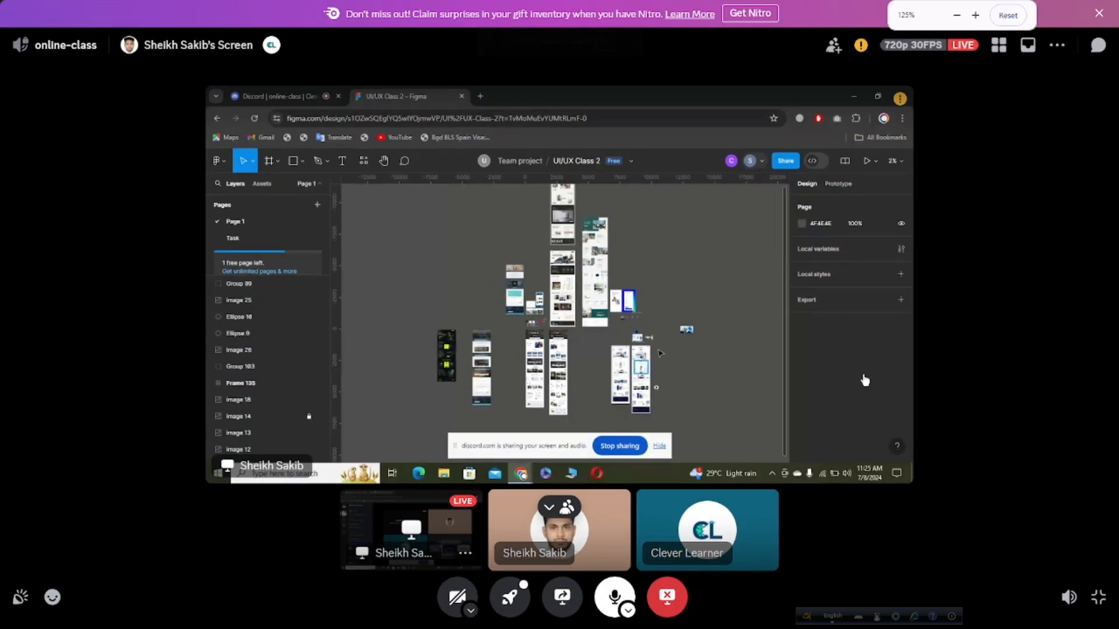
key(ctrl+0)
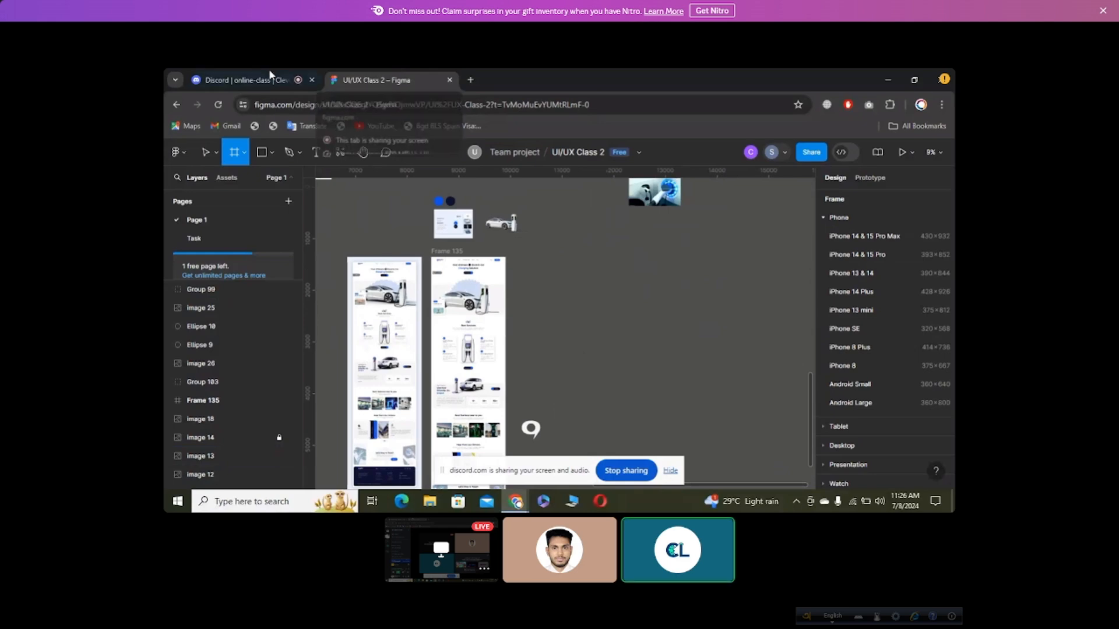
Step: Draw a new portrait frame about 1356 × 3306 in the empty canvas area beside Frame 135
mouse_move(255, 81)
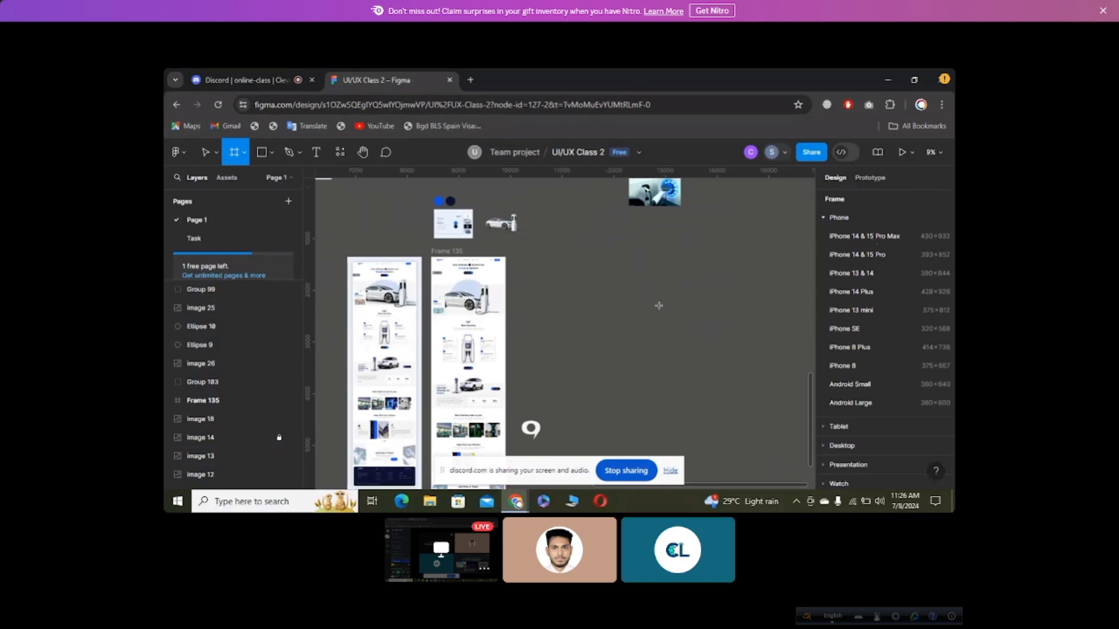
drag(595, 256, 660, 413)
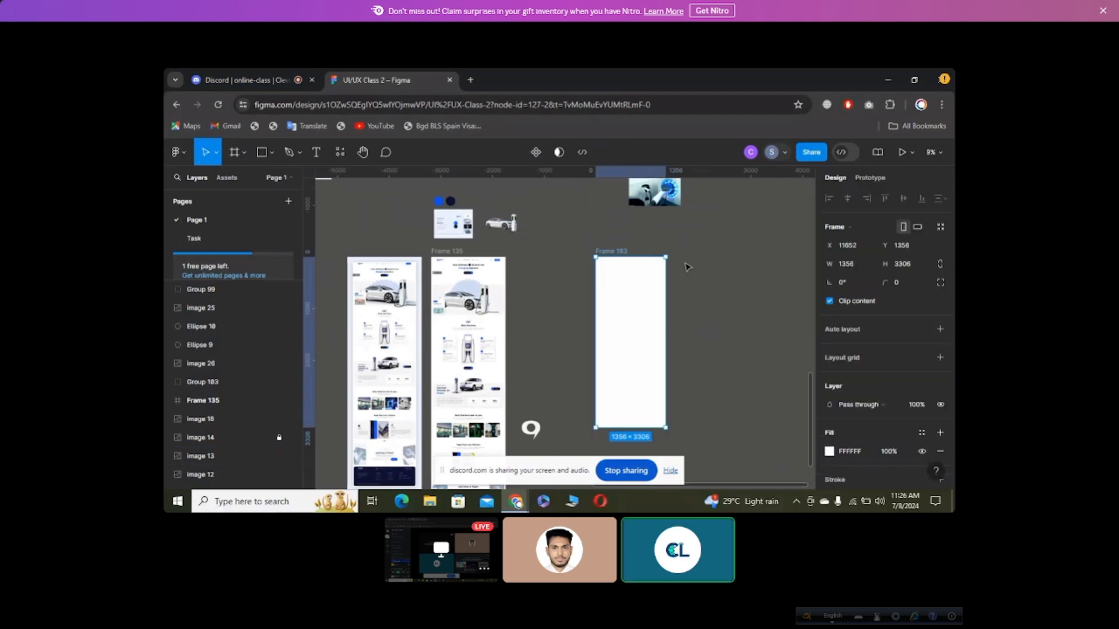
click(688, 267)
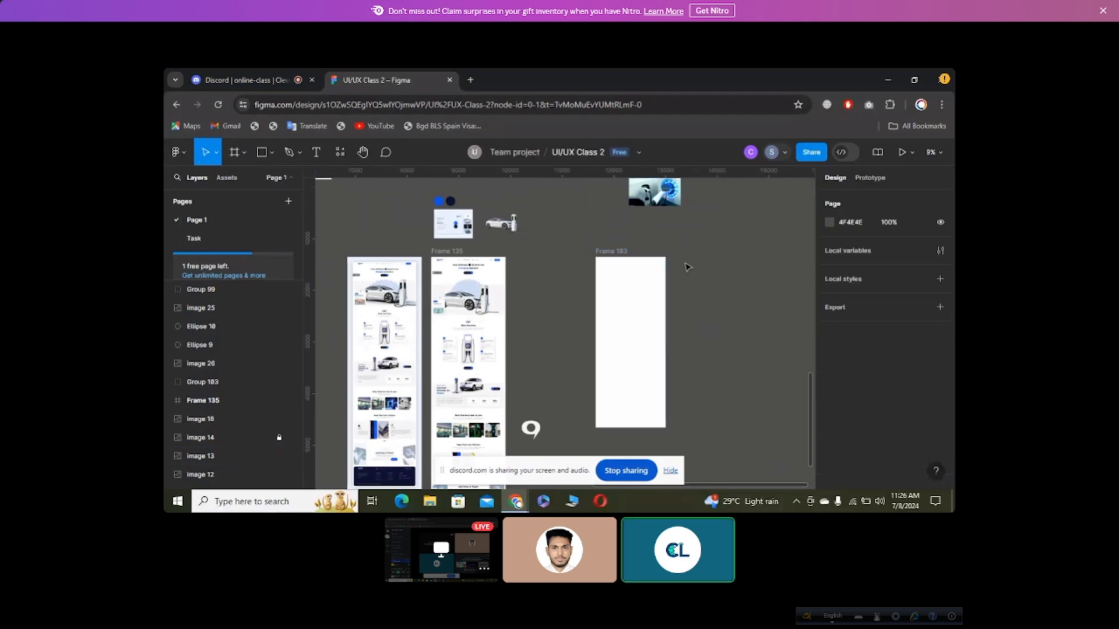
Step: Set the new frame's width to 1440
click(604, 254)
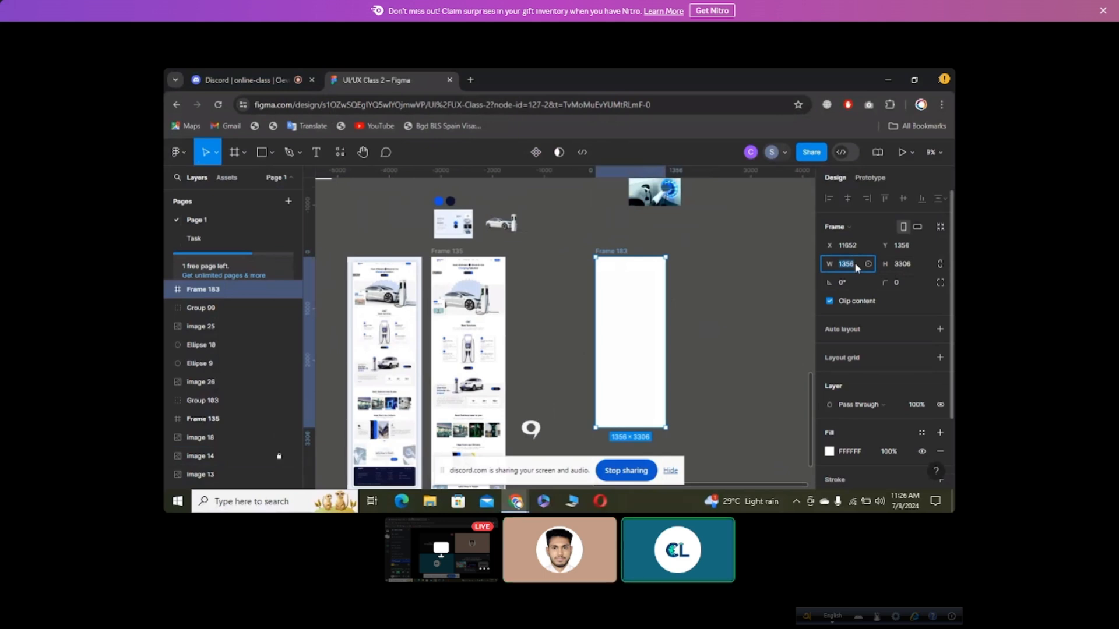
text(24)
key(BackSpace)
key(BackSpace)
key(BackSpace)
key(Return)
click(760, 270)
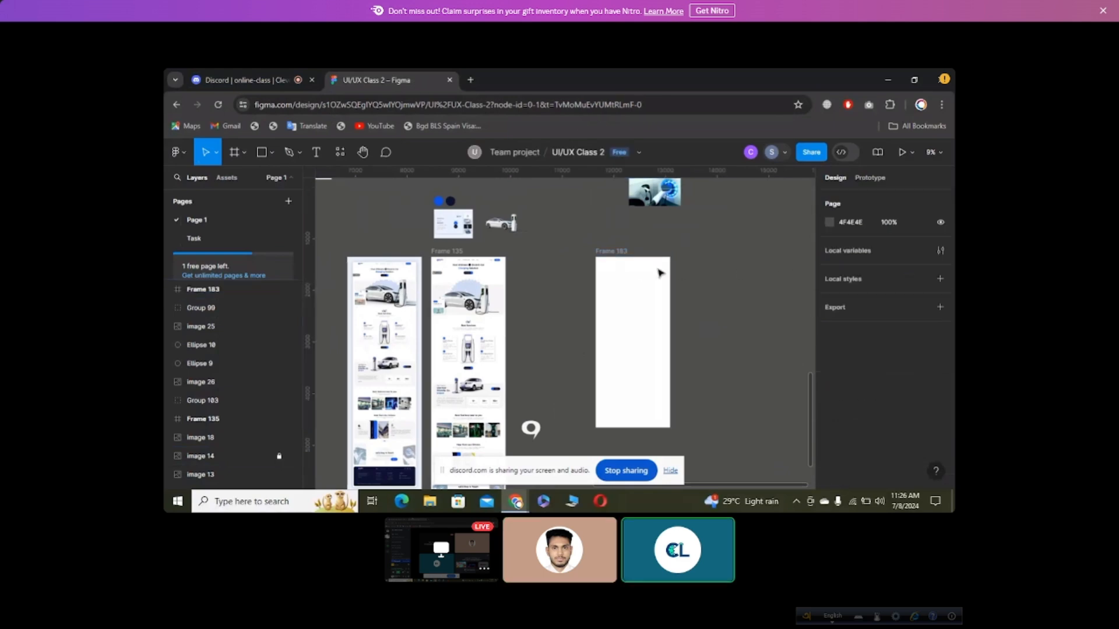
Step: Set the new frame's height to 1024 and clear the selection
click(622, 250)
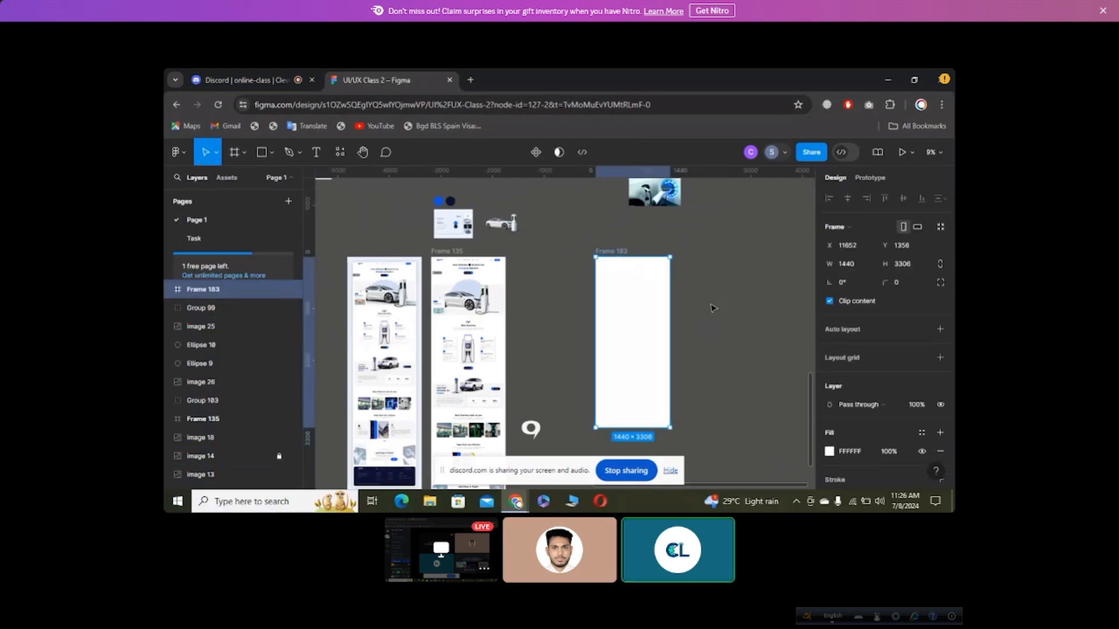
scroll(716, 344, down, 2)
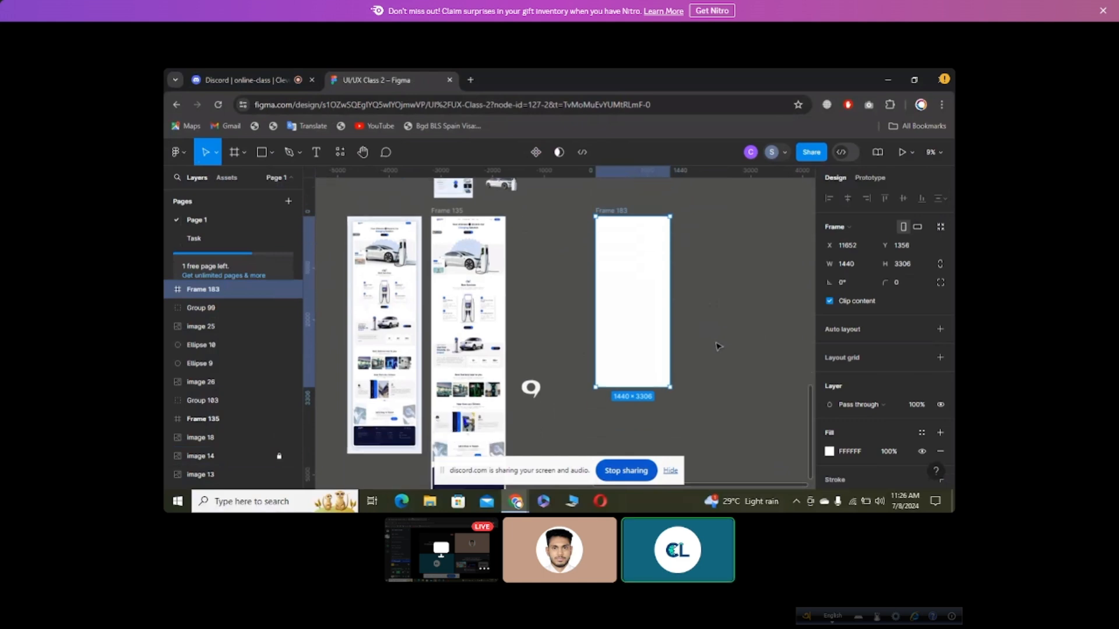
click(910, 265)
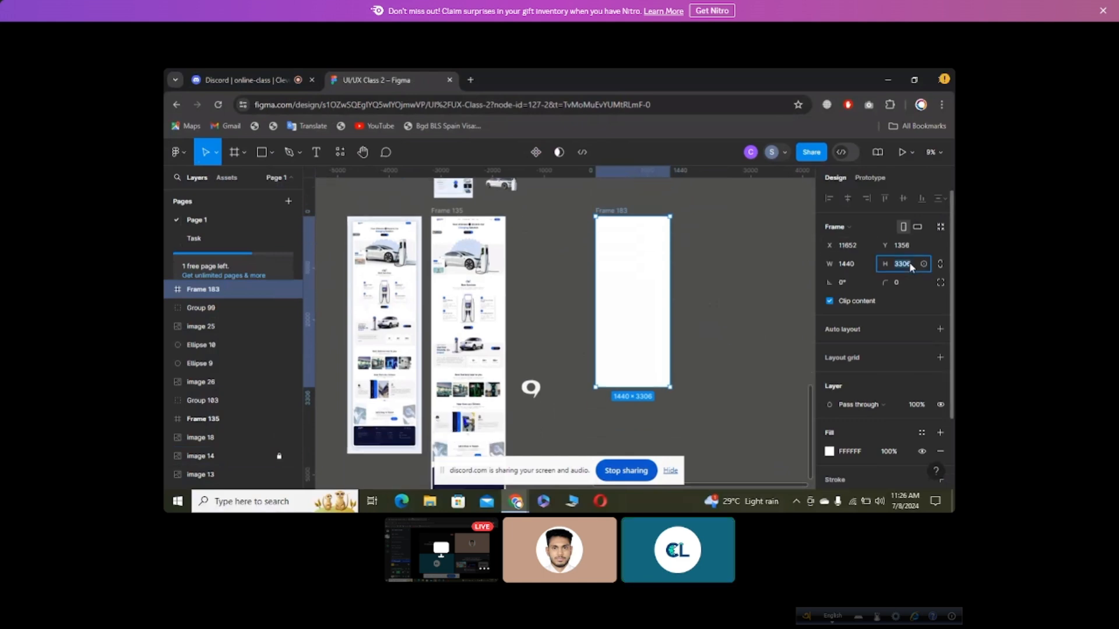
text(24)
key(Return)
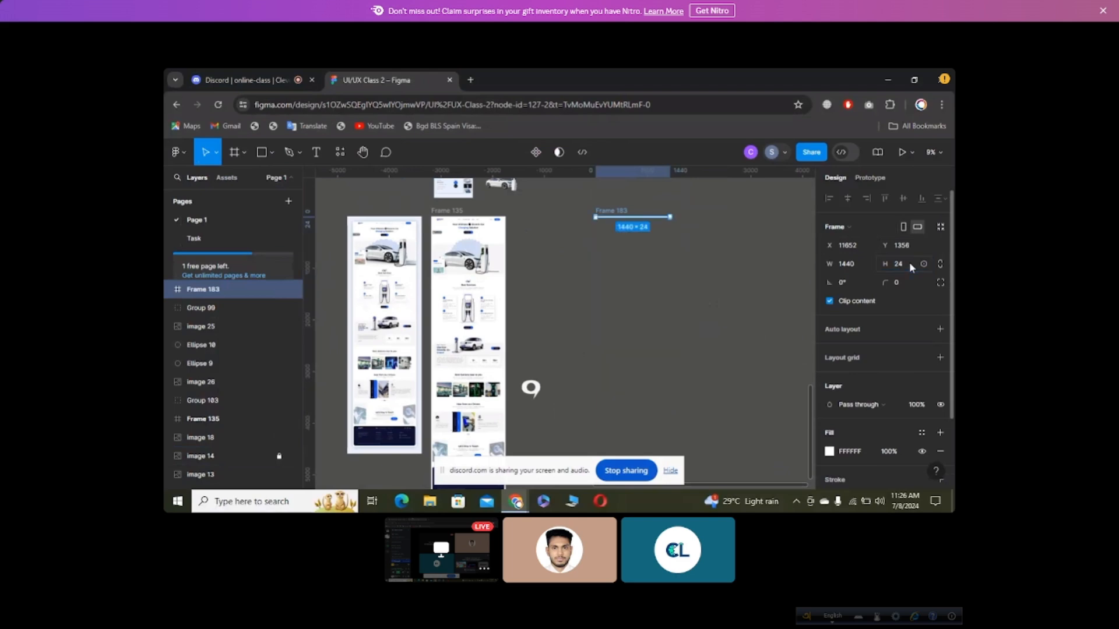
click(909, 261)
text(2)
text(024)
key(Return)
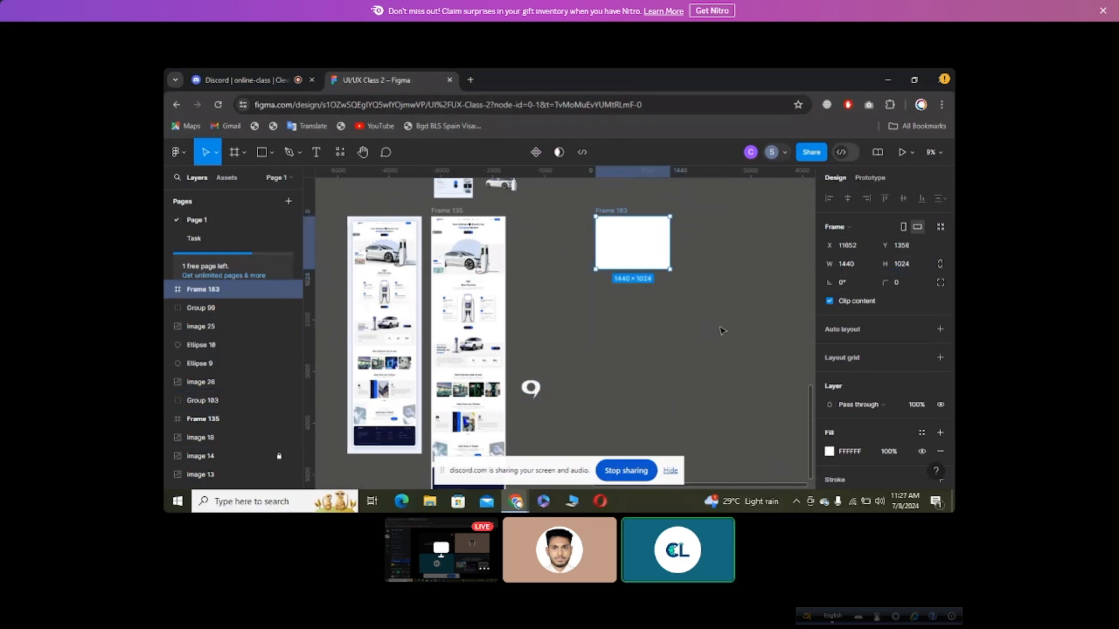
click(721, 331)
Step: Dismiss the OneDrive notification about the saved screenshot
scroll(720, 331, up, 4)
scroll(677, 415, up, 3)
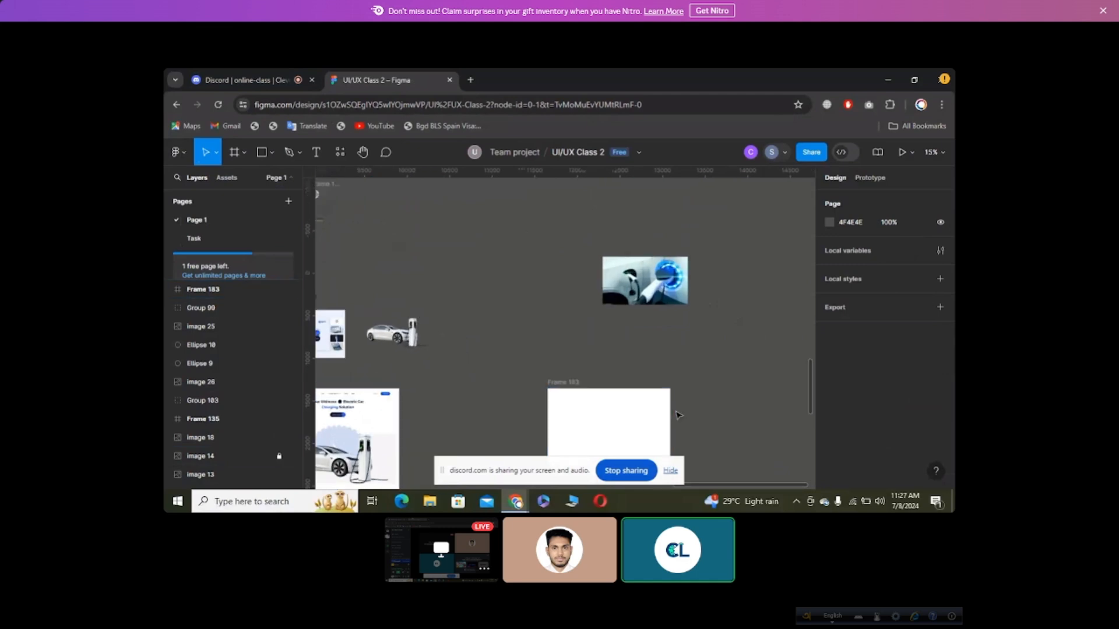
scroll(679, 408, up, 2)
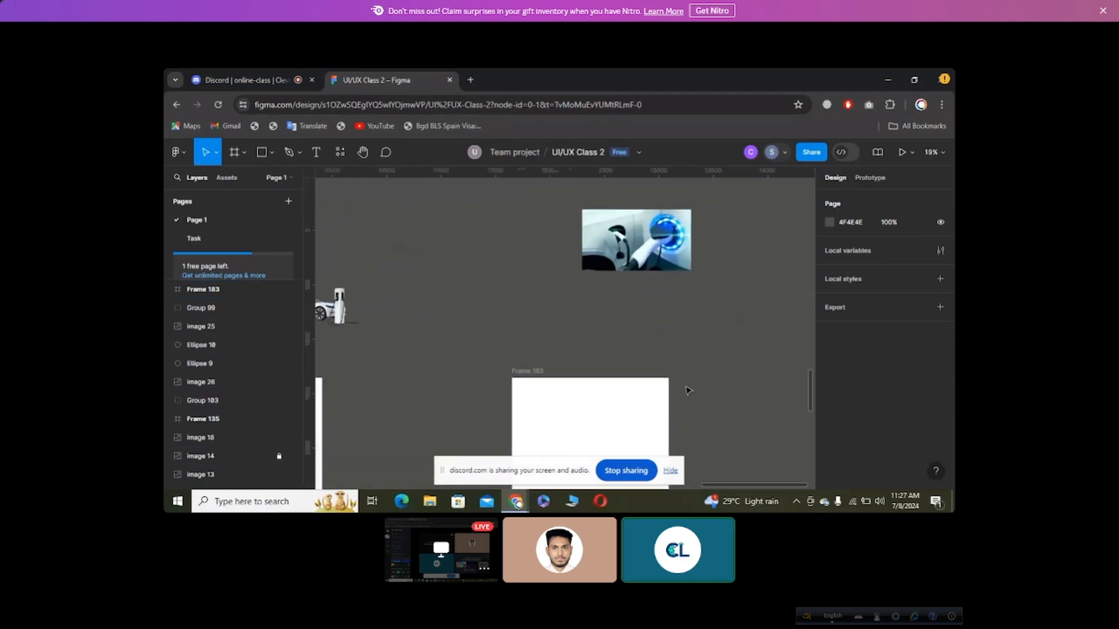
scroll(688, 390, down, 1)
scroll(688, 390, up, 3)
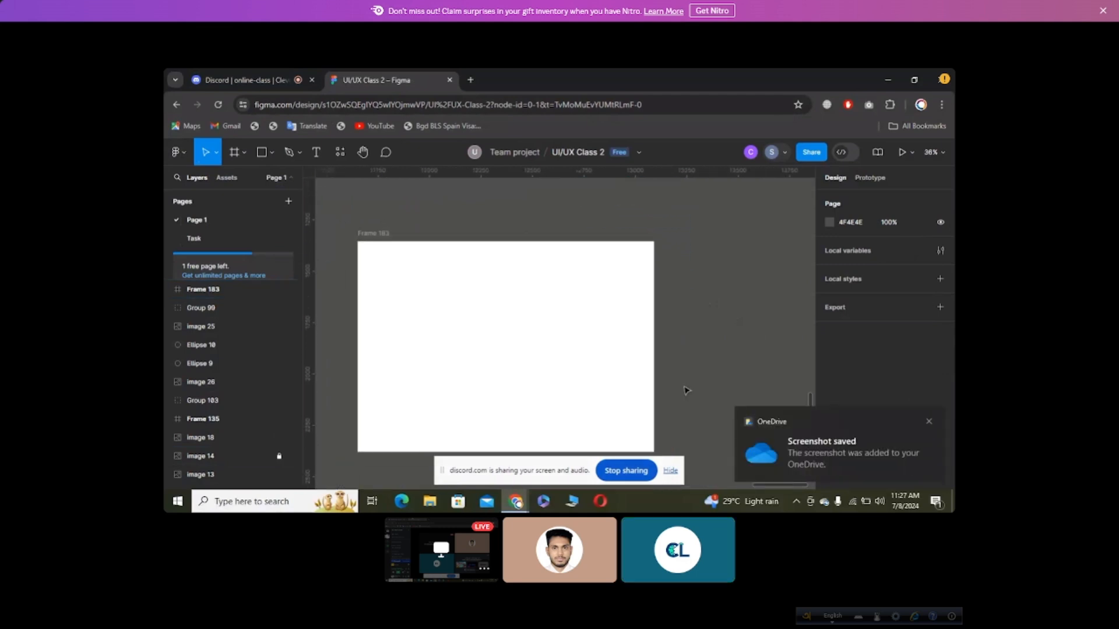
scroll(686, 391, left, 2)
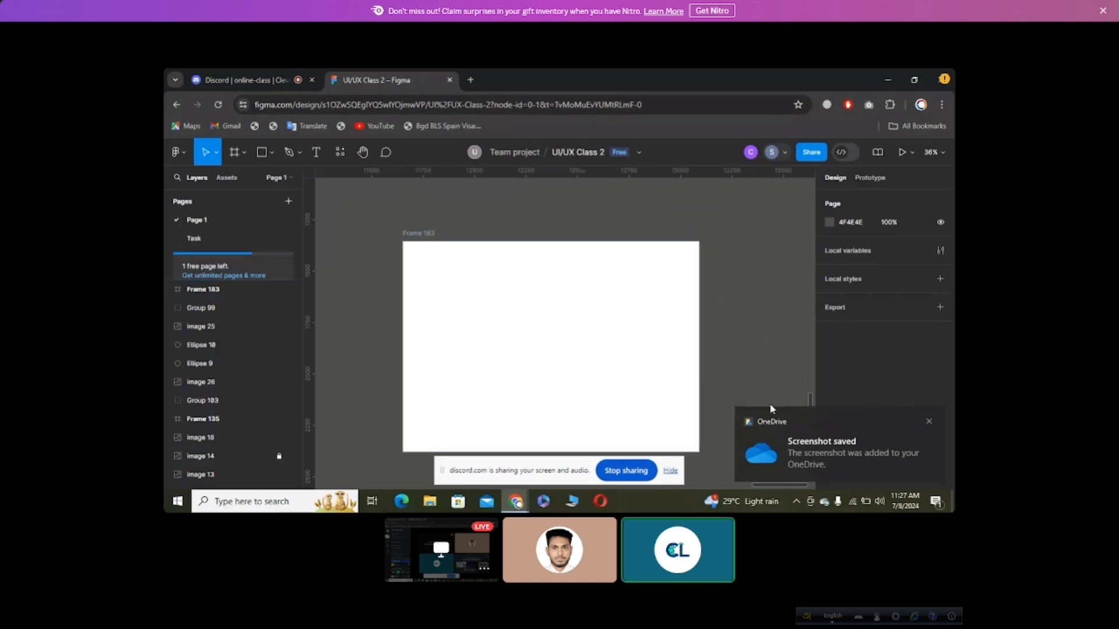
click(929, 422)
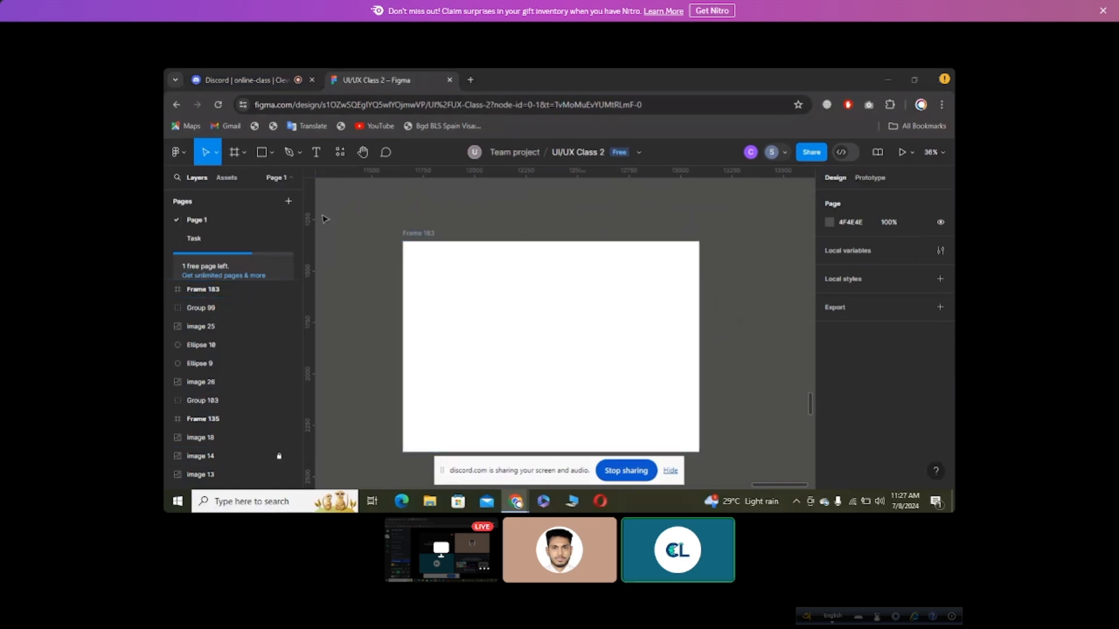
Step: Add a layout grid to the new frame, change it to Columns, and set the count to 12
click(414, 238)
click(503, 233)
scroll(879, 361, down, 5)
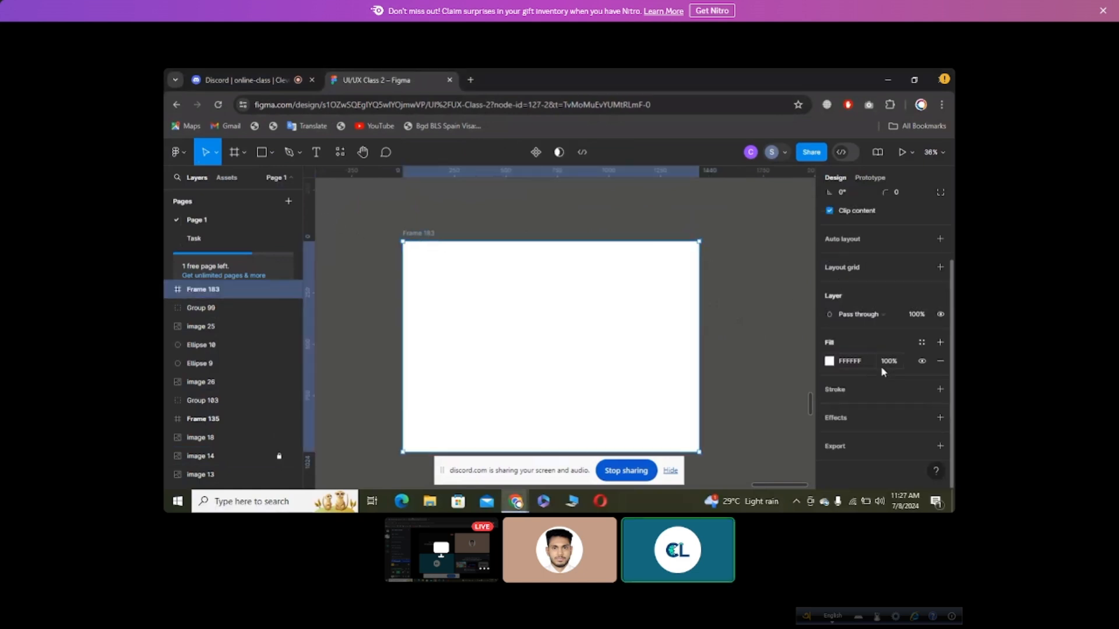
click(940, 267)
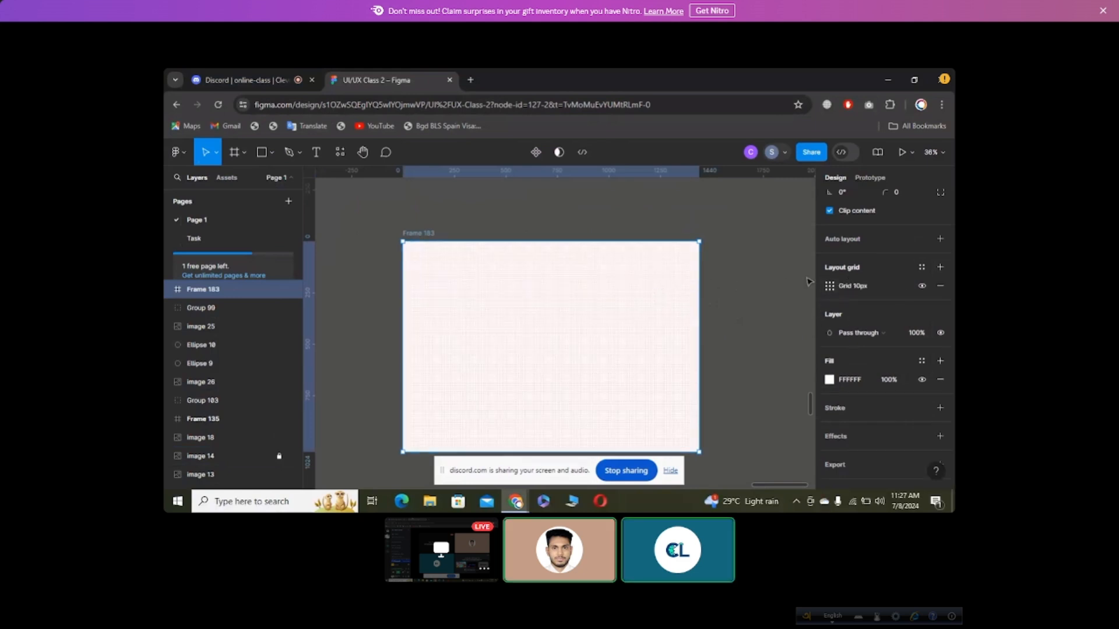
click(830, 286)
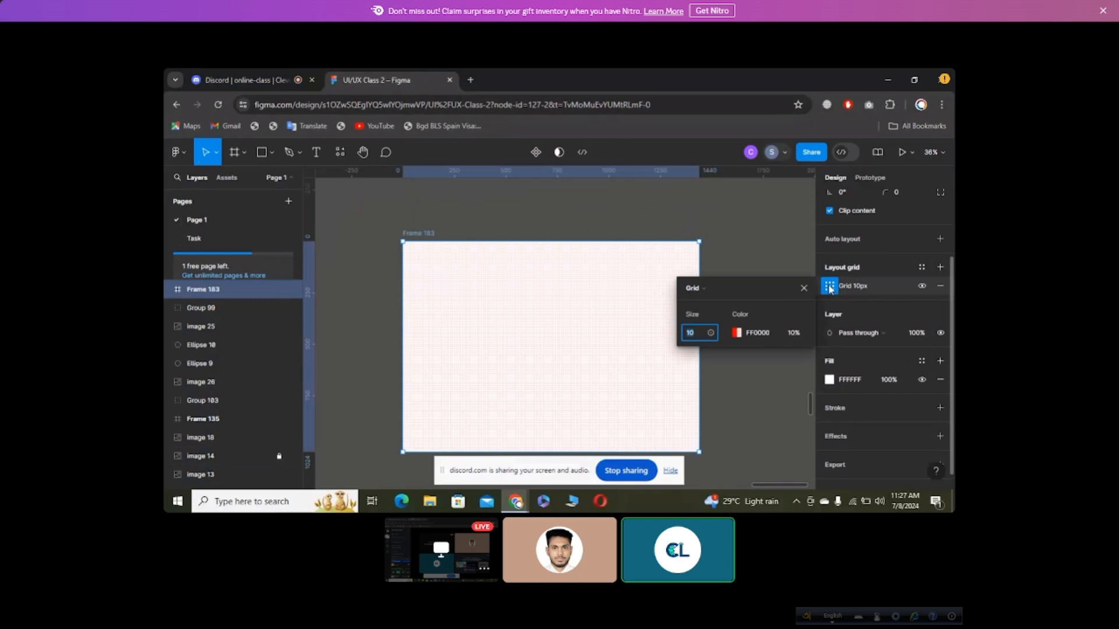
click(710, 291)
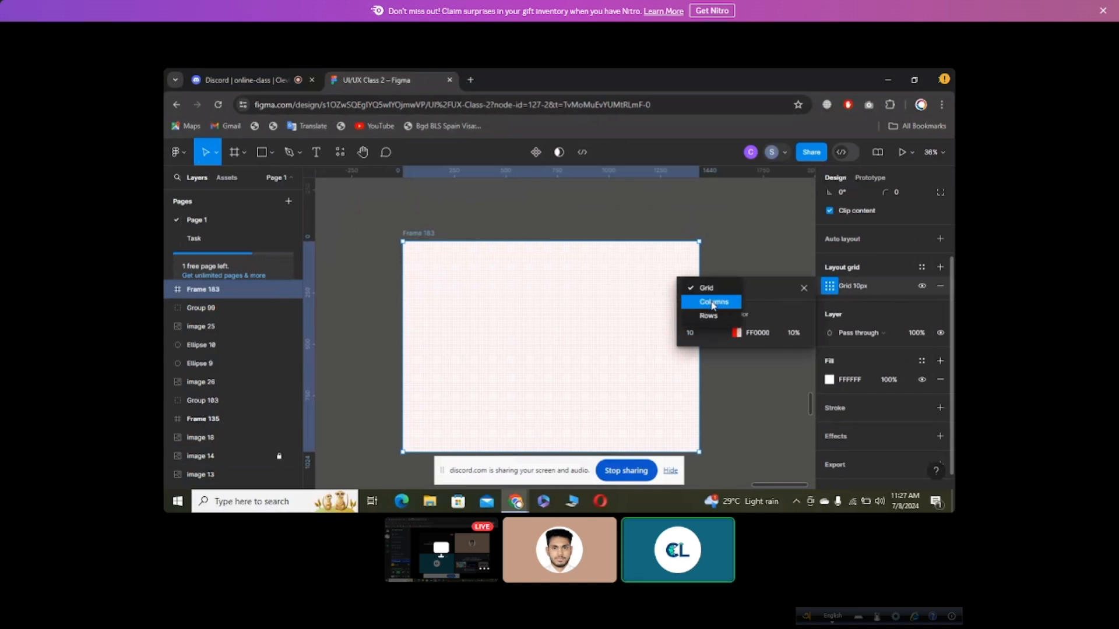
click(713, 303)
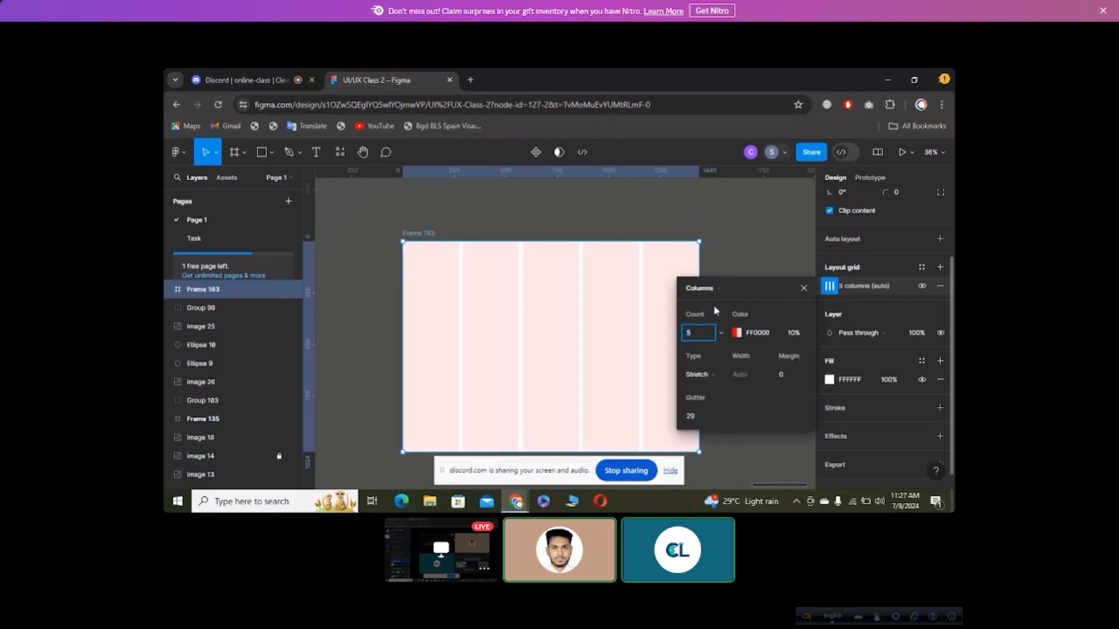
text(12)
key(Return)
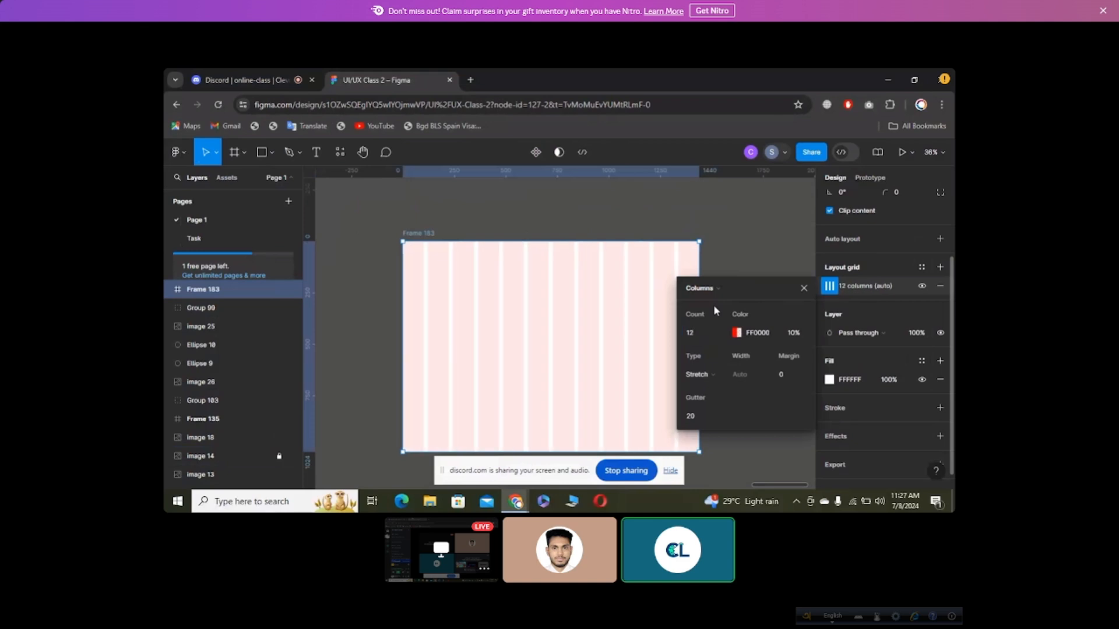
Step: Keep the column type as Stretch, set the grid's margin to 120 and gutter to 24, and close its settings
click(712, 378)
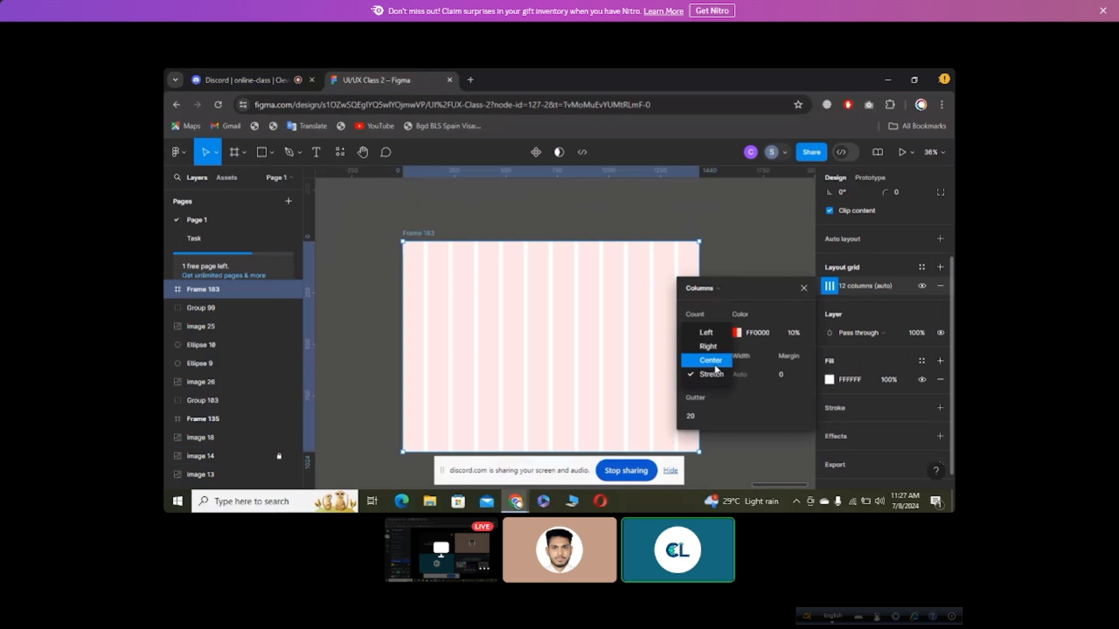
click(715, 374)
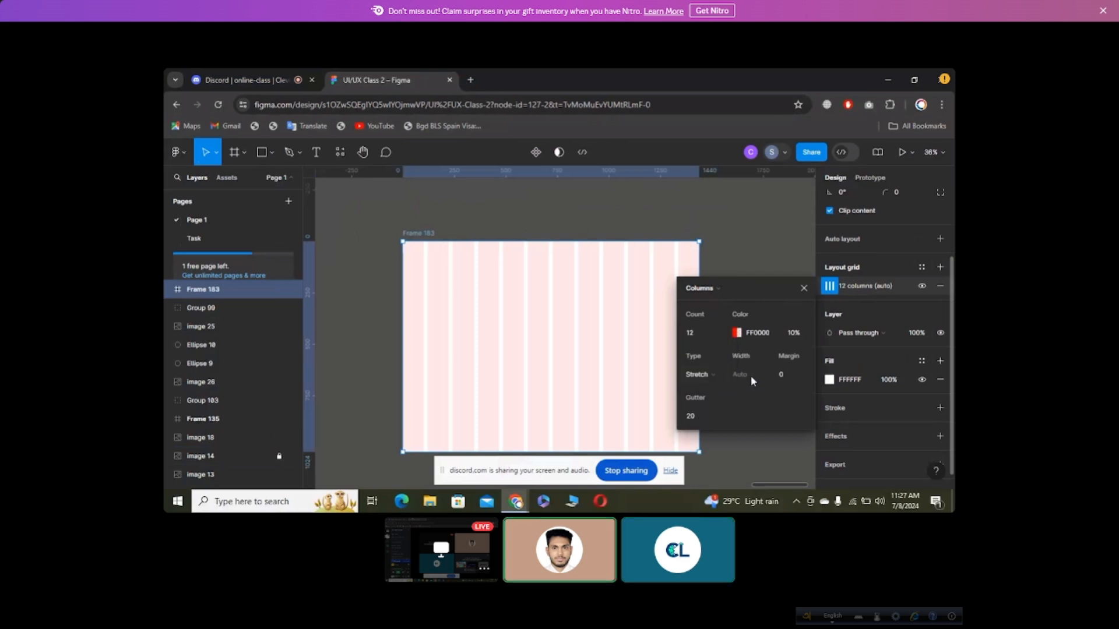
click(787, 376)
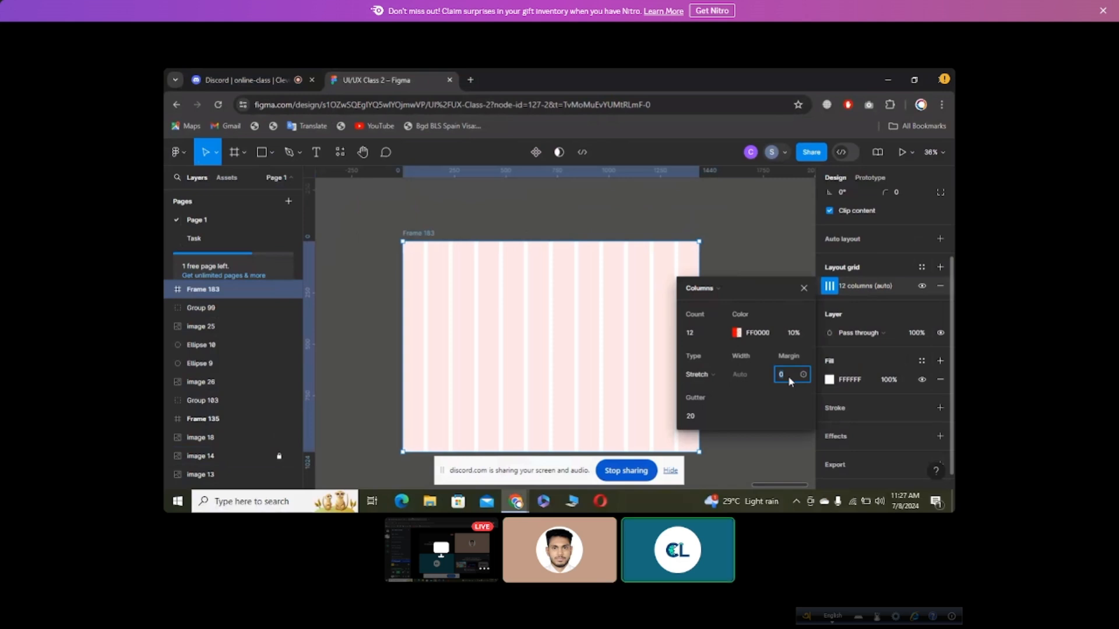
text(120)
key(Return)
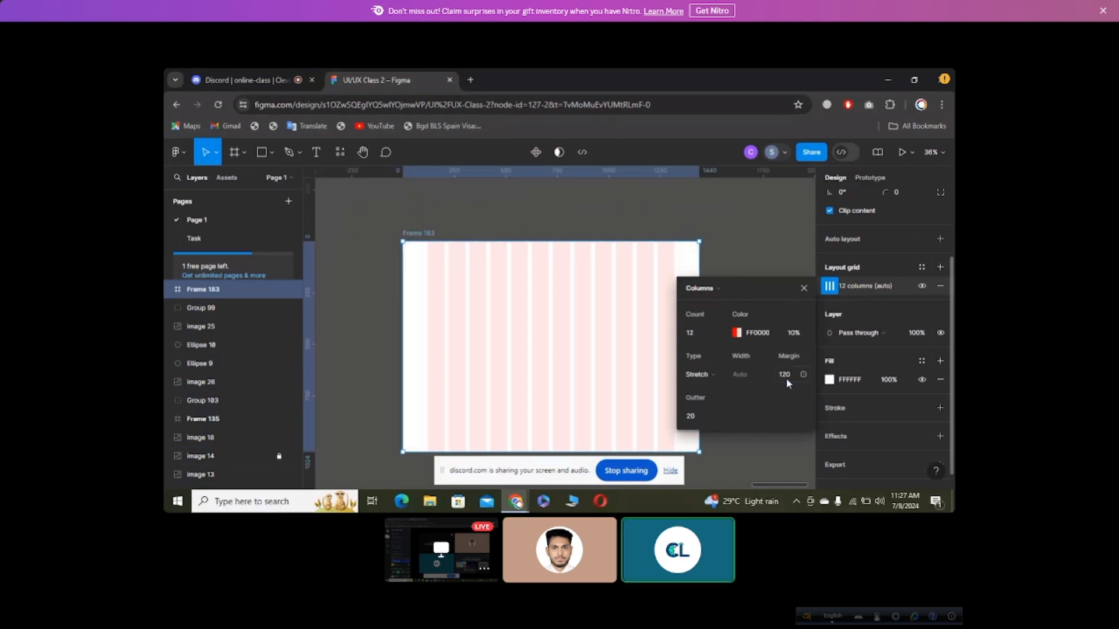
click(698, 417)
text(24)
key(Return)
click(802, 289)
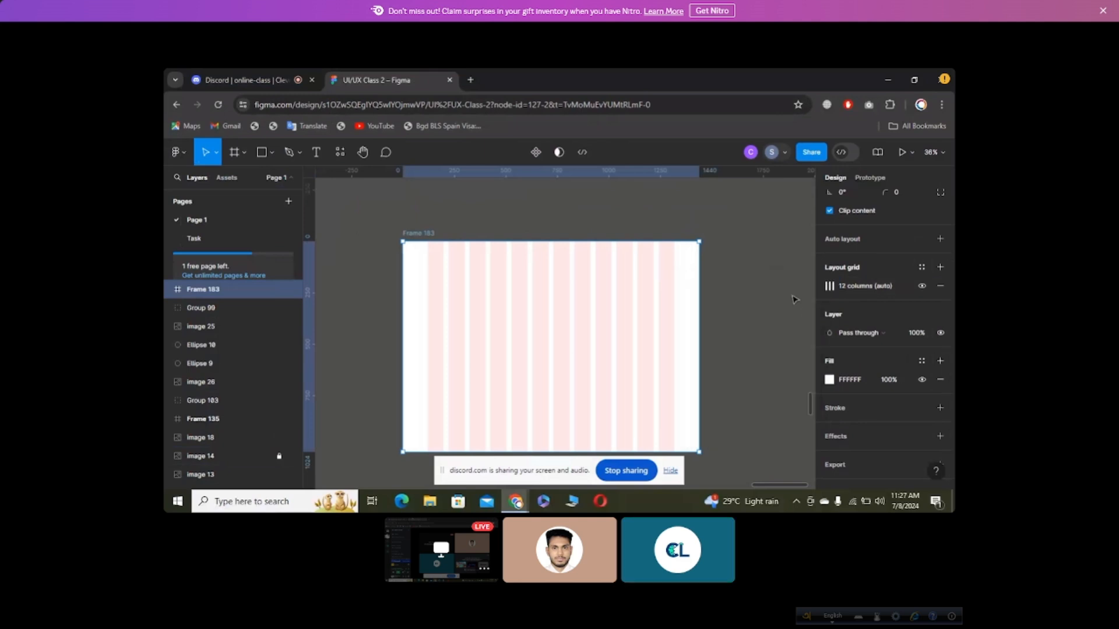
click(741, 321)
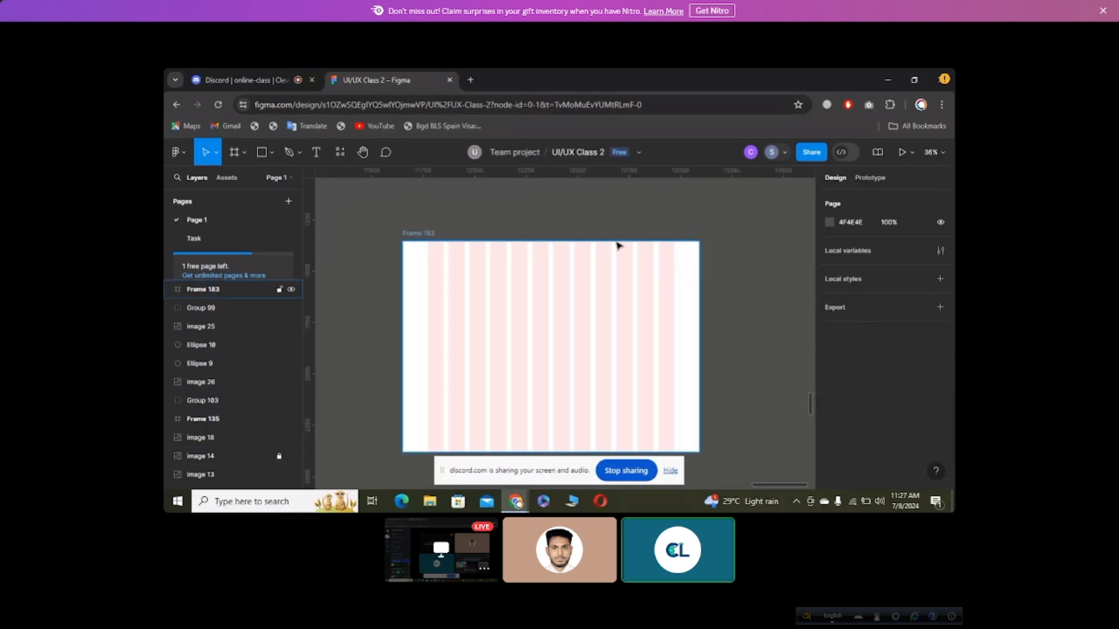
Step: Draw a rectangle about 158 × 98 near the frame's upper-left area, with its left edge on the first grid column
scroll(469, 195, down, 1)
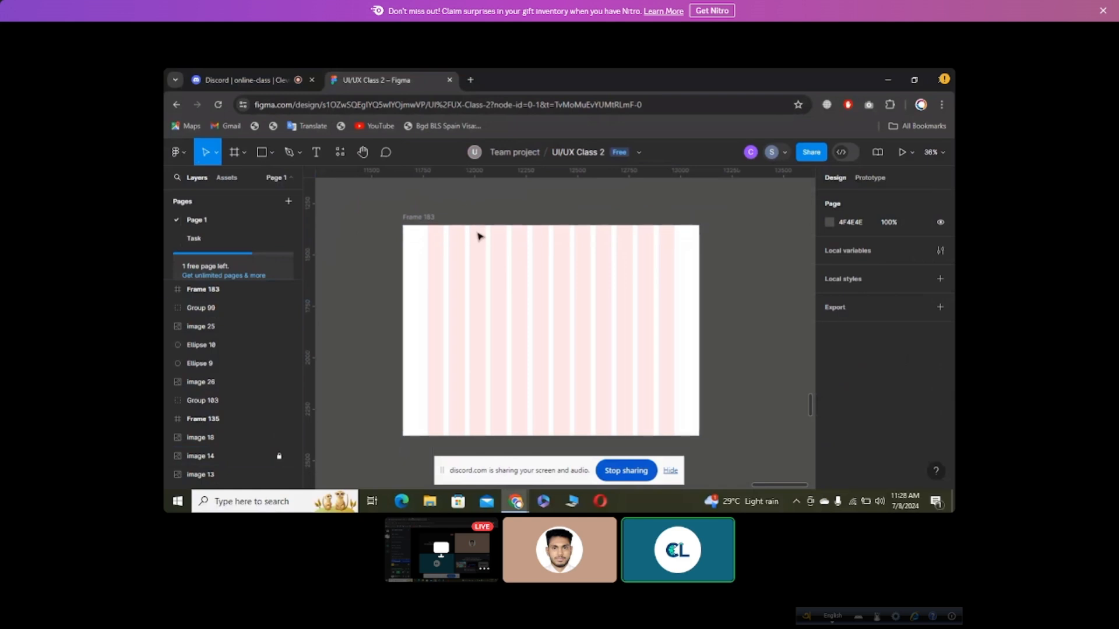
key(r)
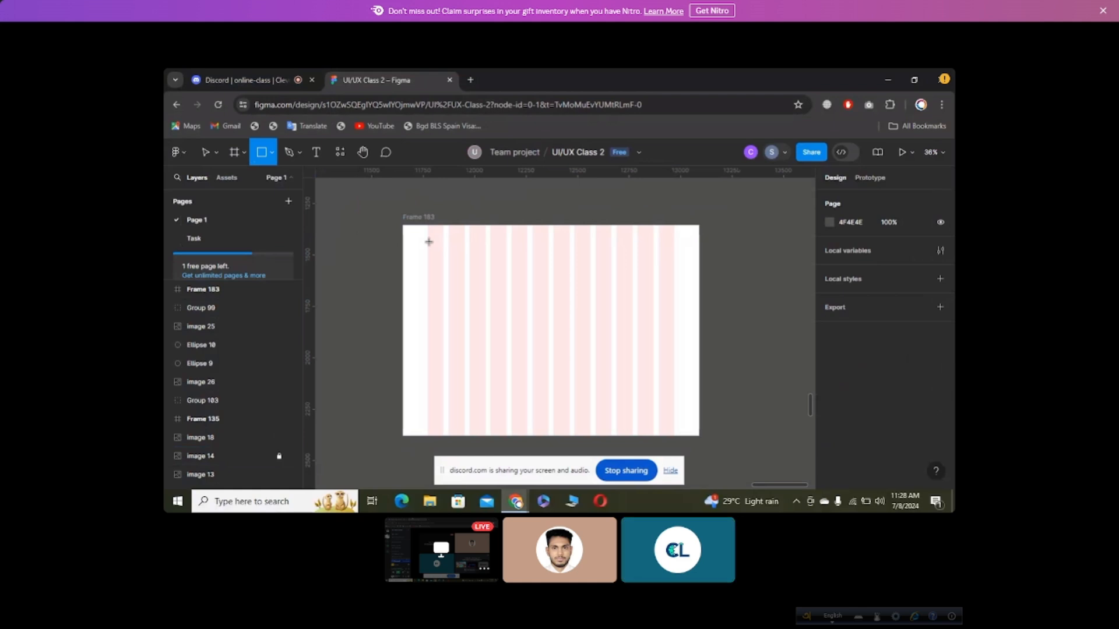
scroll(428, 242, up, 5)
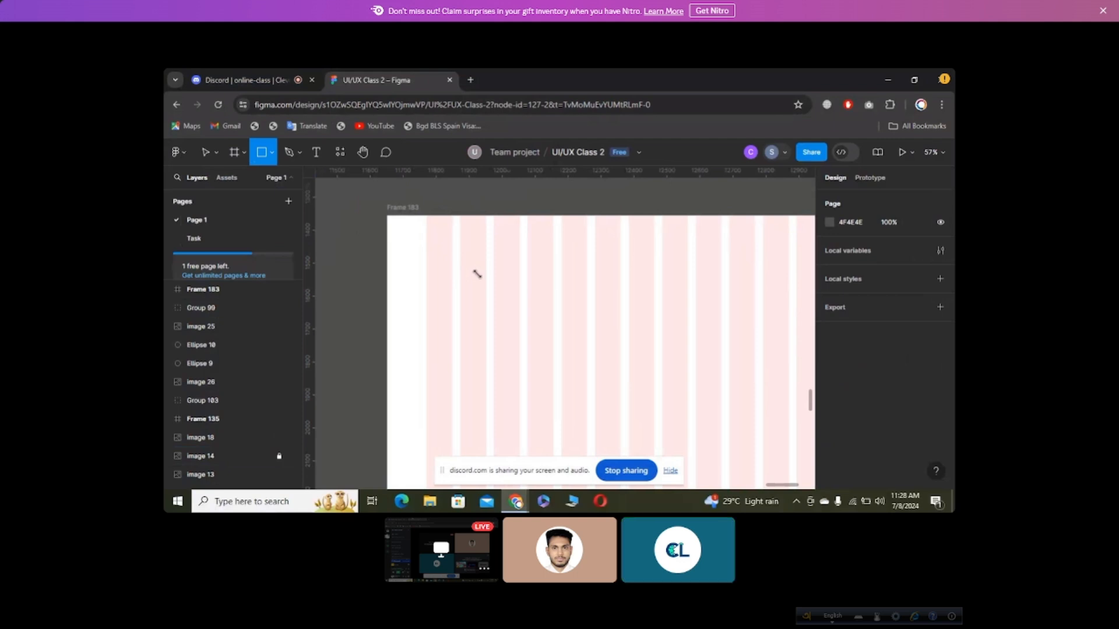
drag(477, 274, 426, 241)
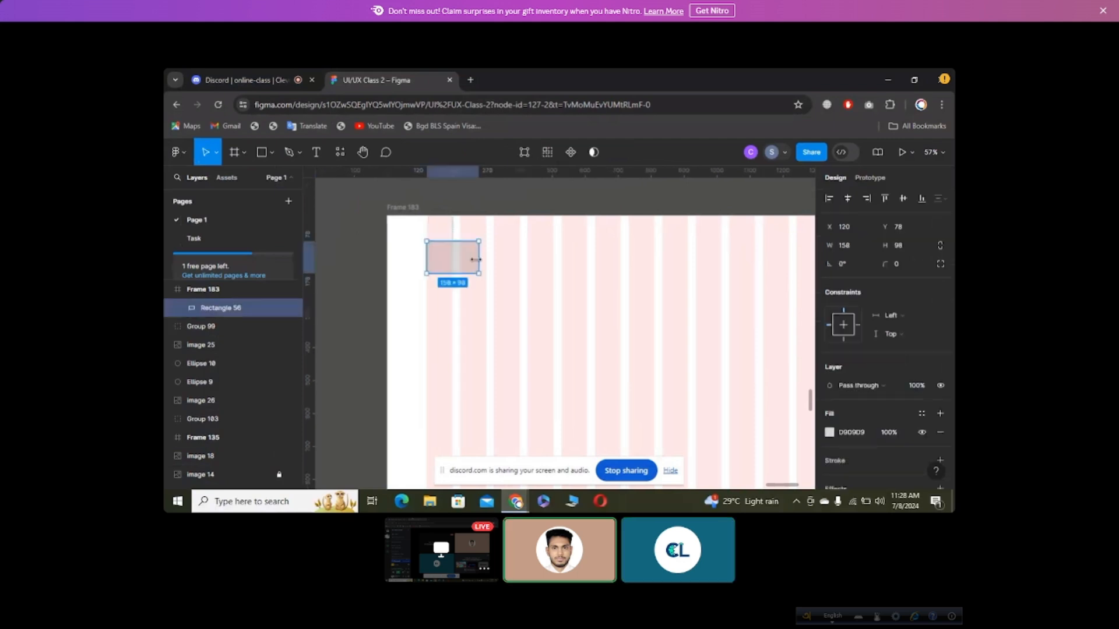
Step: Stretch the rectangle's right edge to the last grid column, making it 1200 wide across all 12 columns
drag(517, 267, 707, 274)
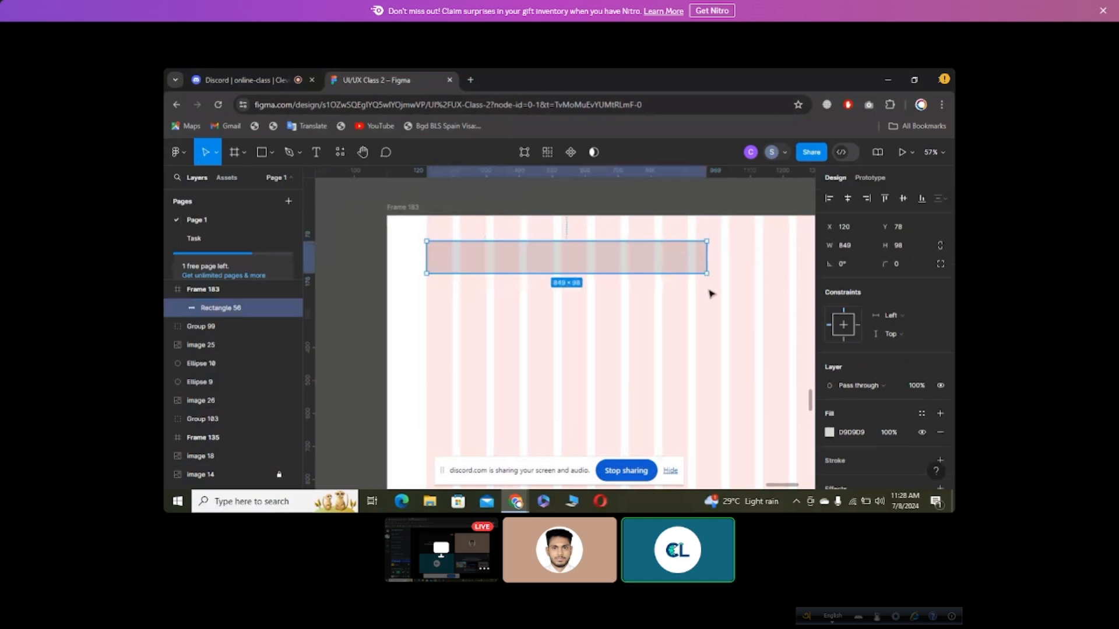
click(710, 293)
scroll(710, 293, right, 5)
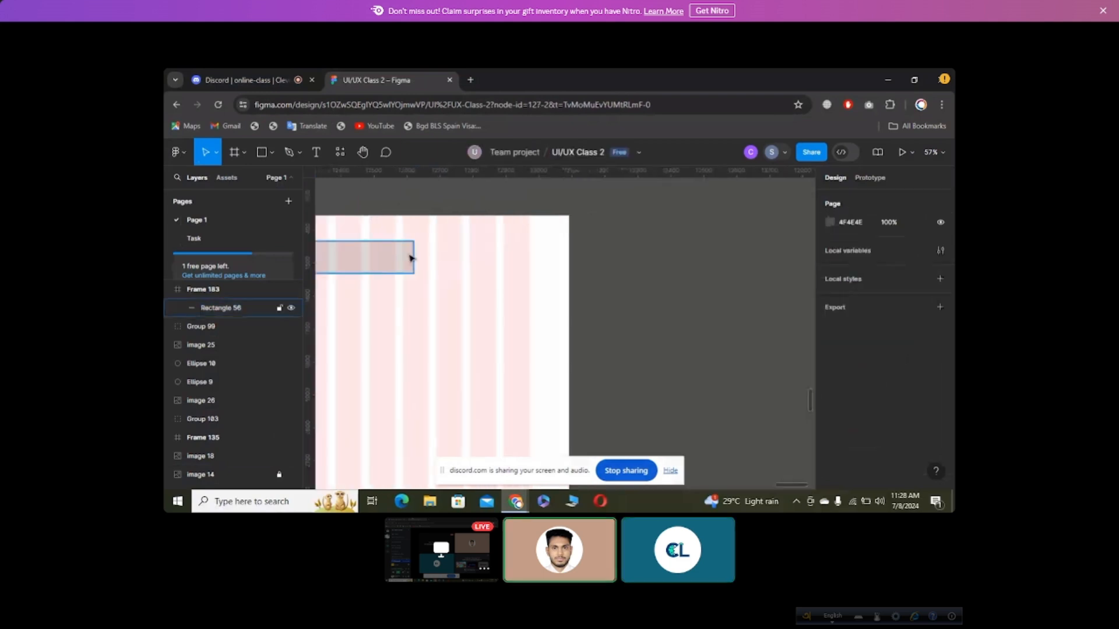
click(414, 256)
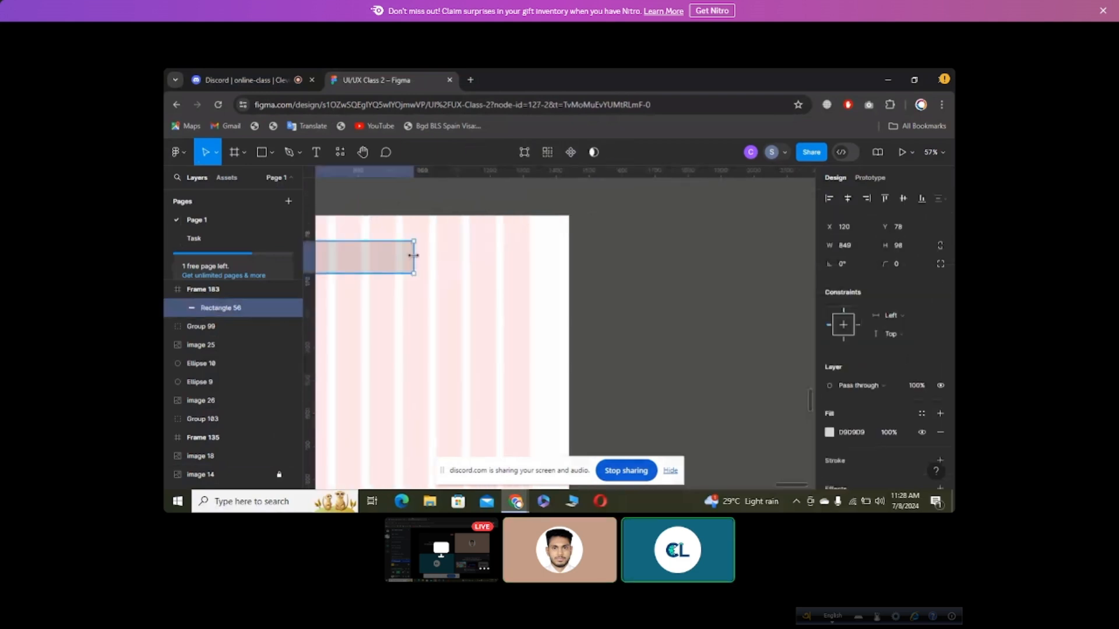
drag(413, 255, 529, 264)
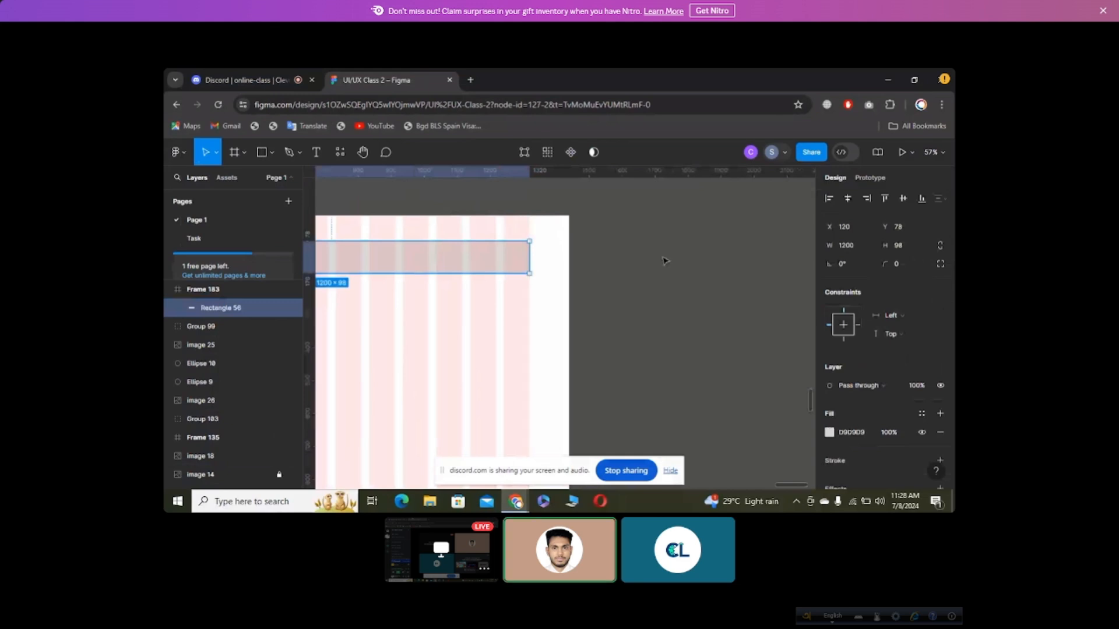
scroll(661, 259, down, 3)
scroll(662, 260, left, 1)
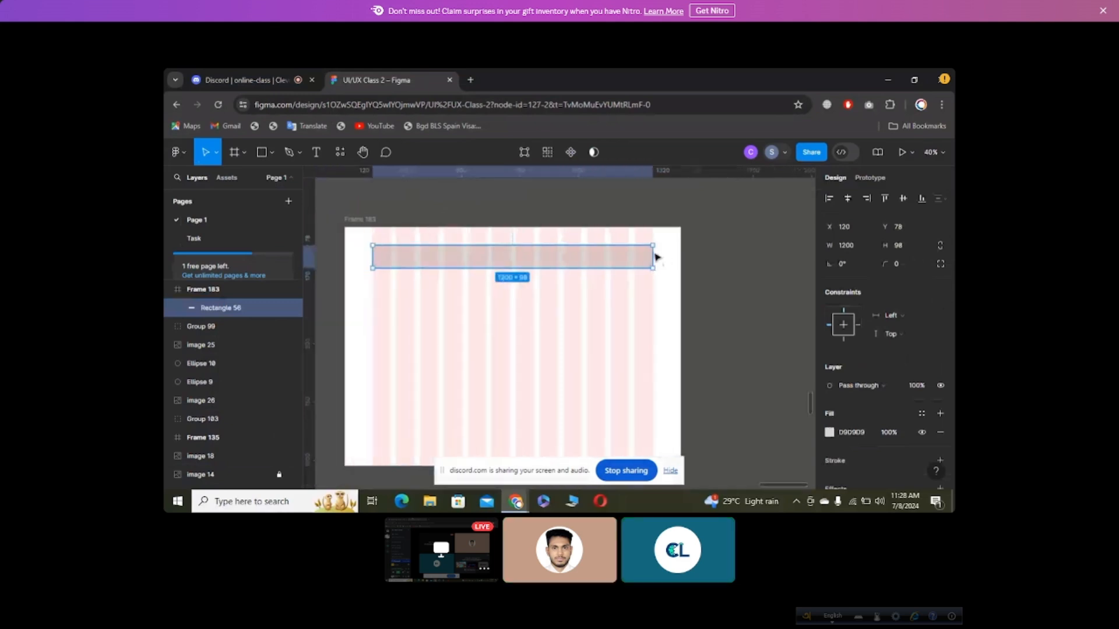
click(524, 203)
scroll(526, 204, left, 1)
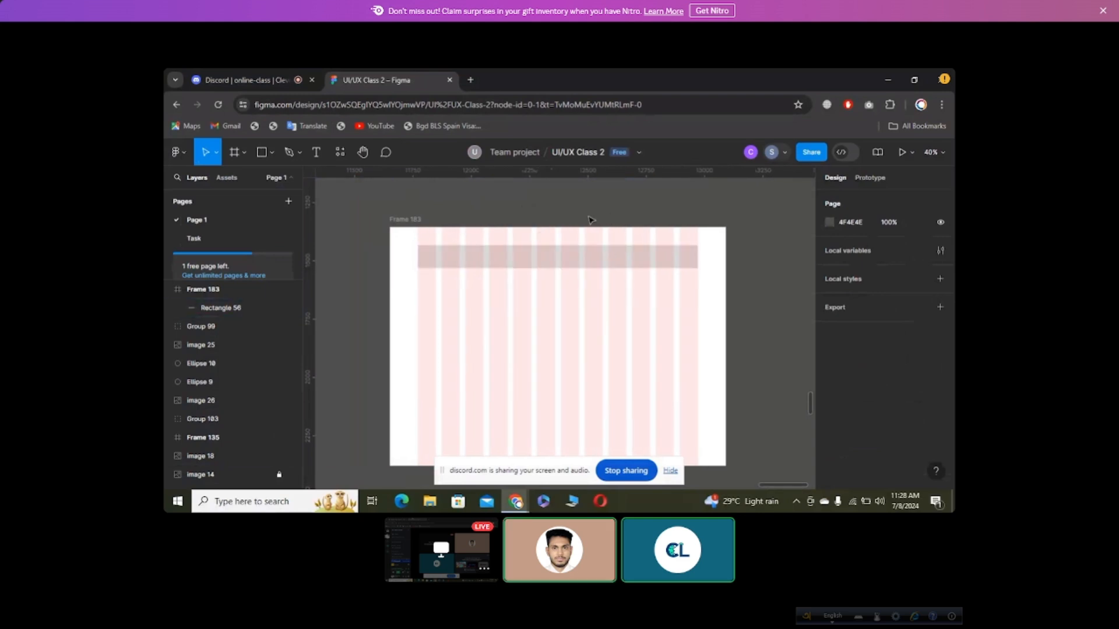
Step: Review the column grid settings of the frame containing the wide rectangle, including type, margin and gutter, and close them
scroll(589, 220, down, 1)
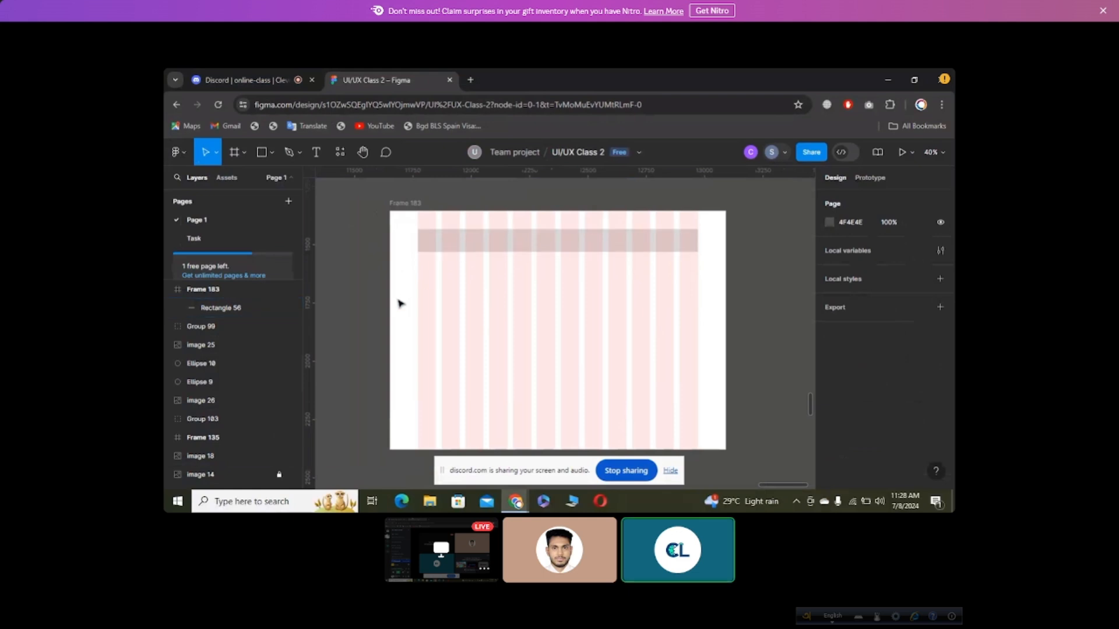
click(515, 245)
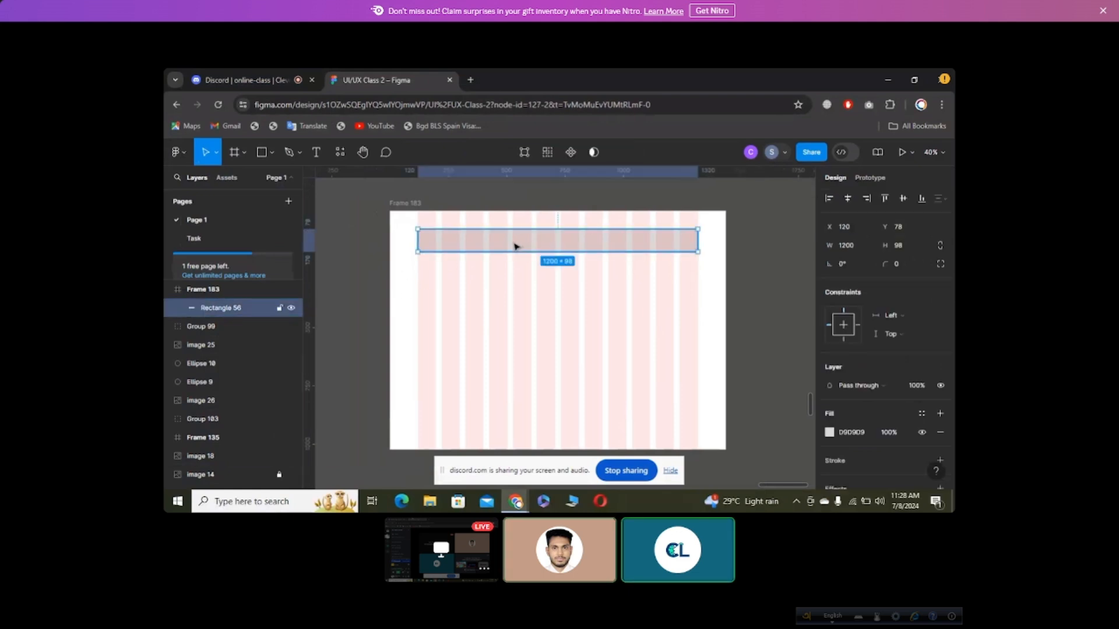
click(368, 279)
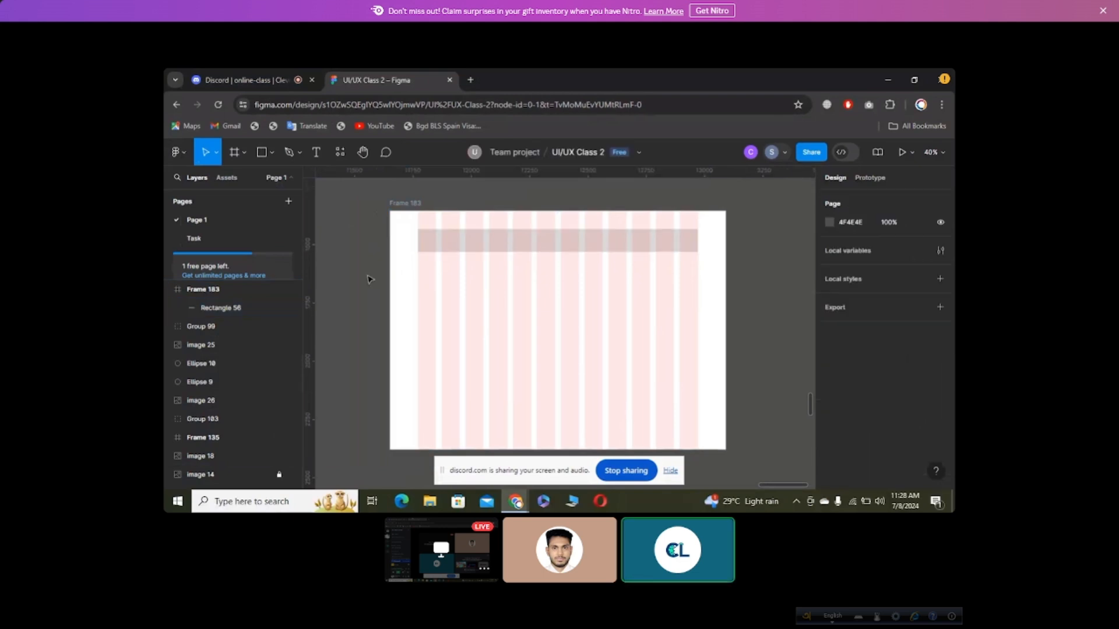
click(398, 204)
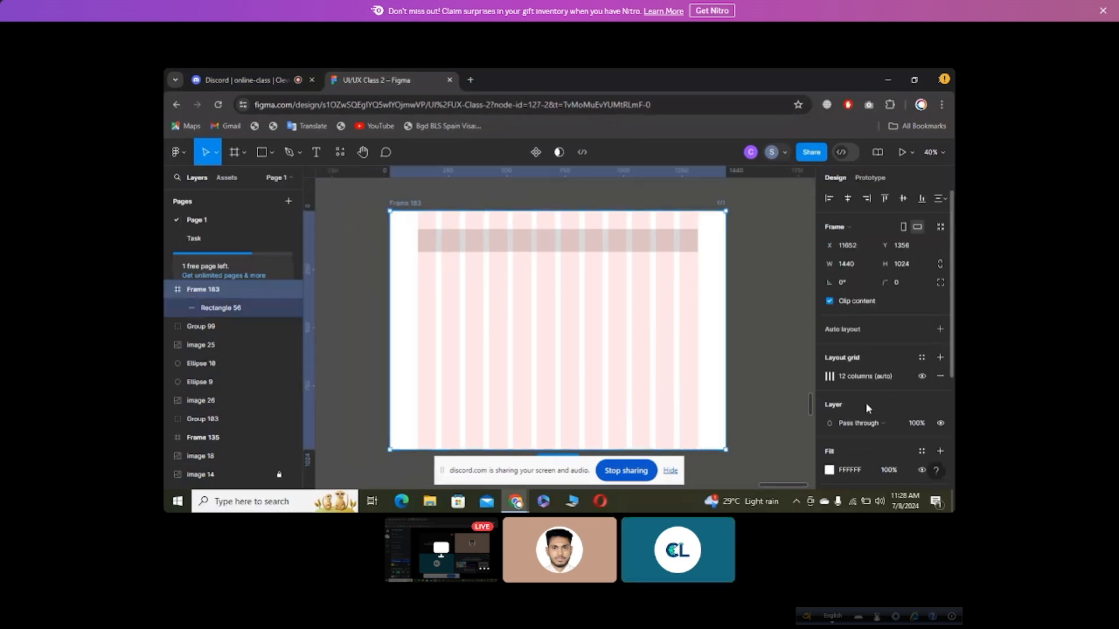
click(828, 376)
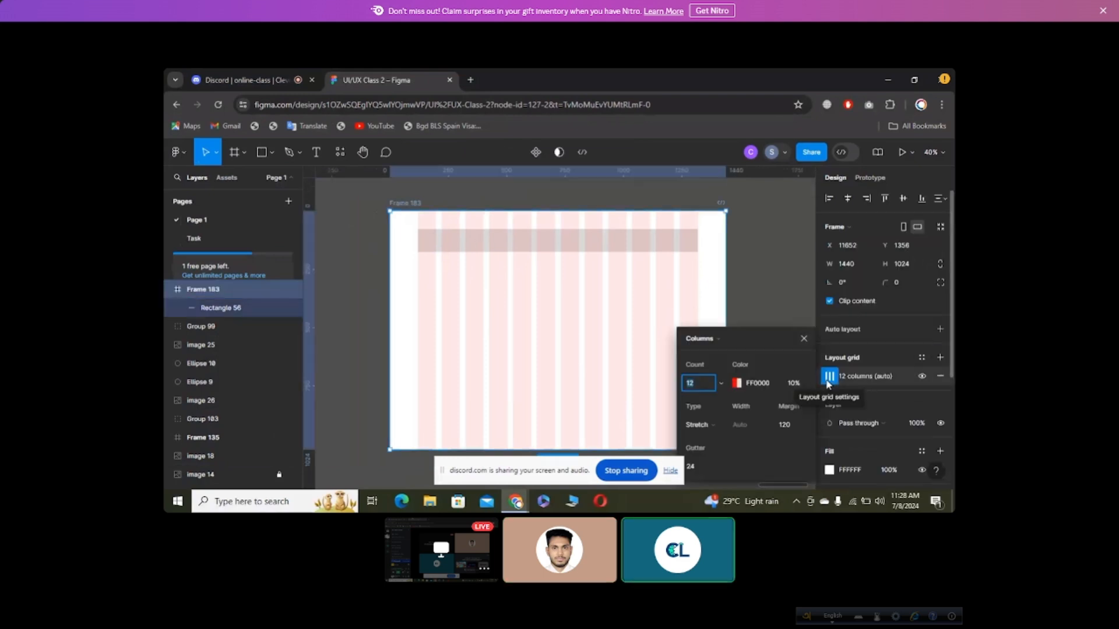
click(718, 423)
click(744, 437)
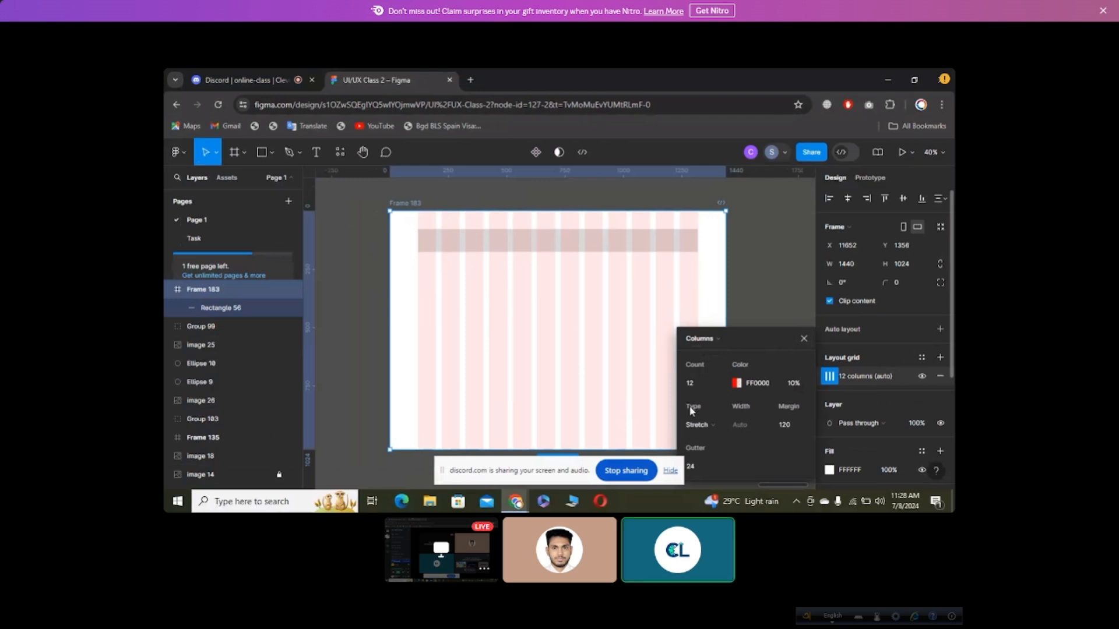
scroll(651, 408, down, 1)
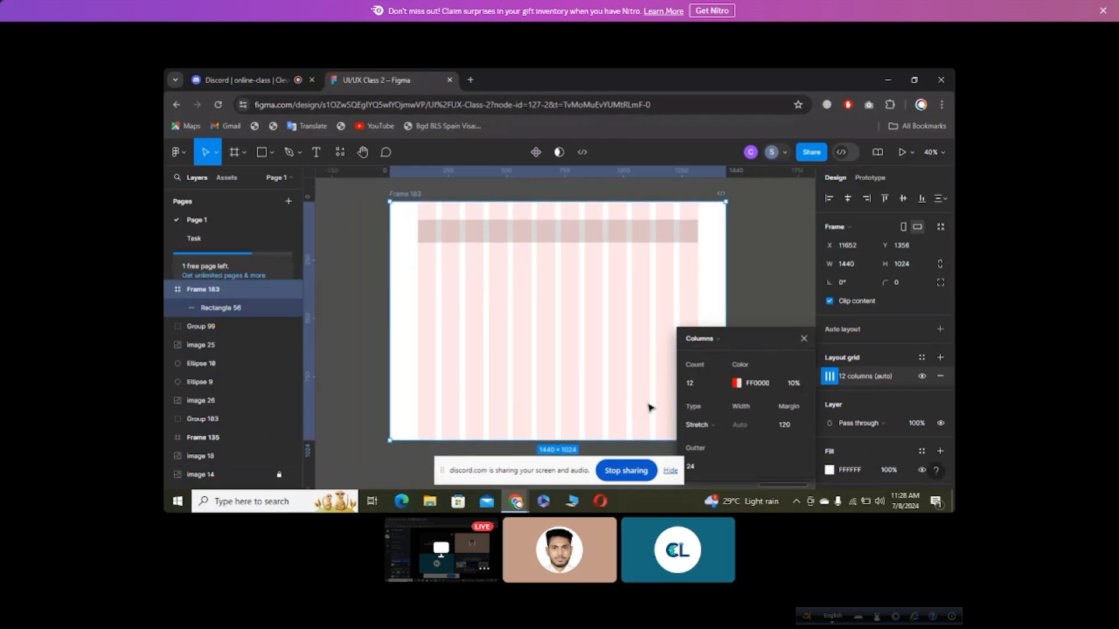
mouse_move(710, 424)
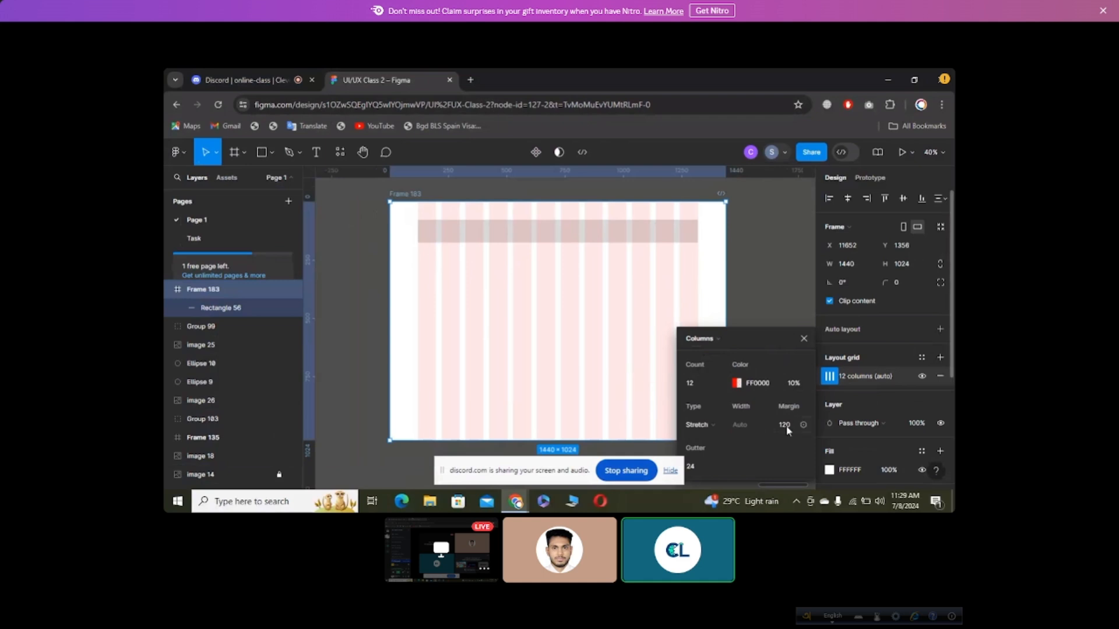
click(803, 339)
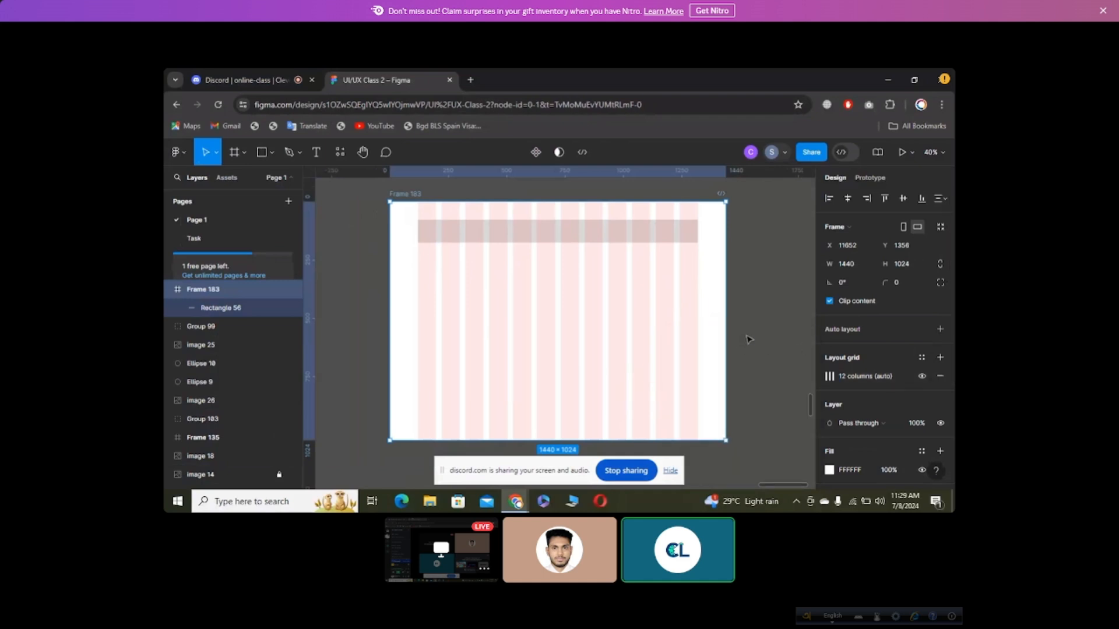
click(742, 338)
click(592, 240)
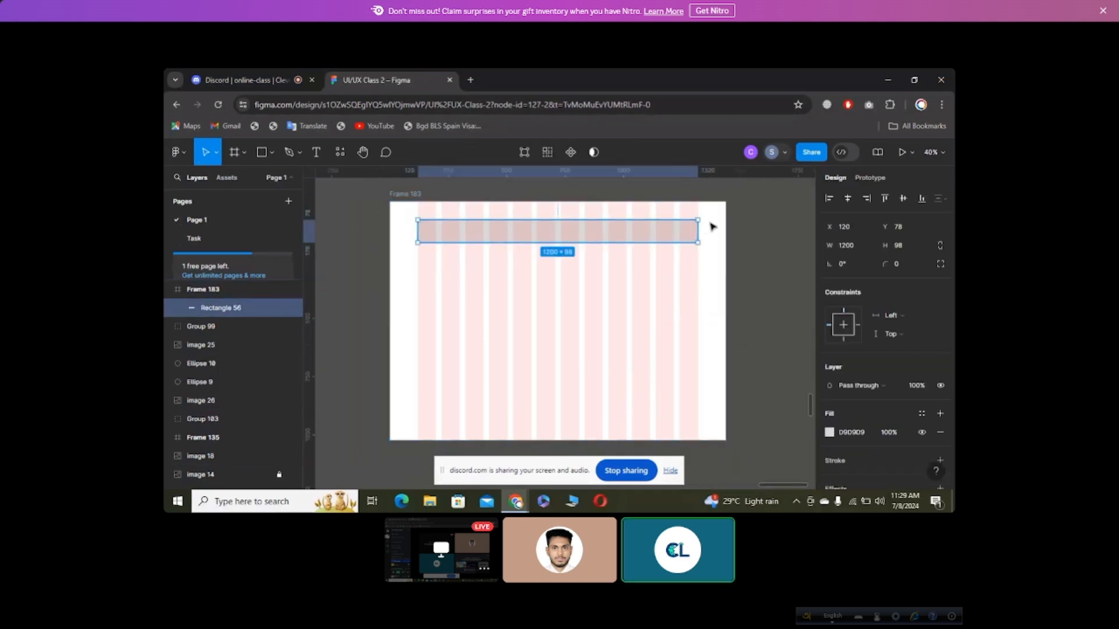
click(768, 248)
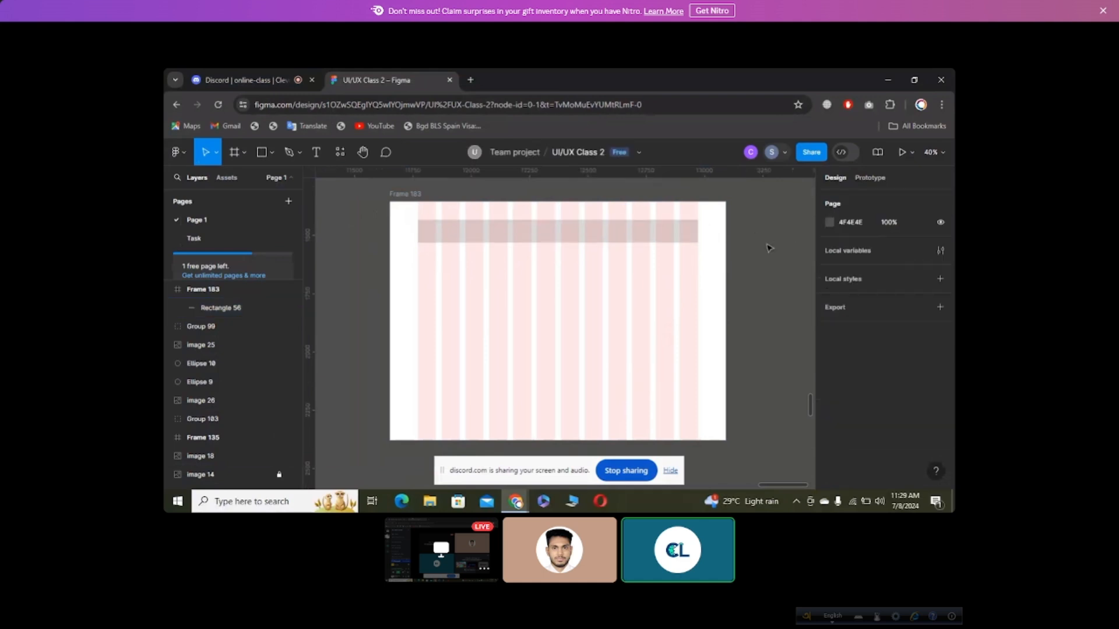
scroll(768, 247, up, 1)
click(599, 257)
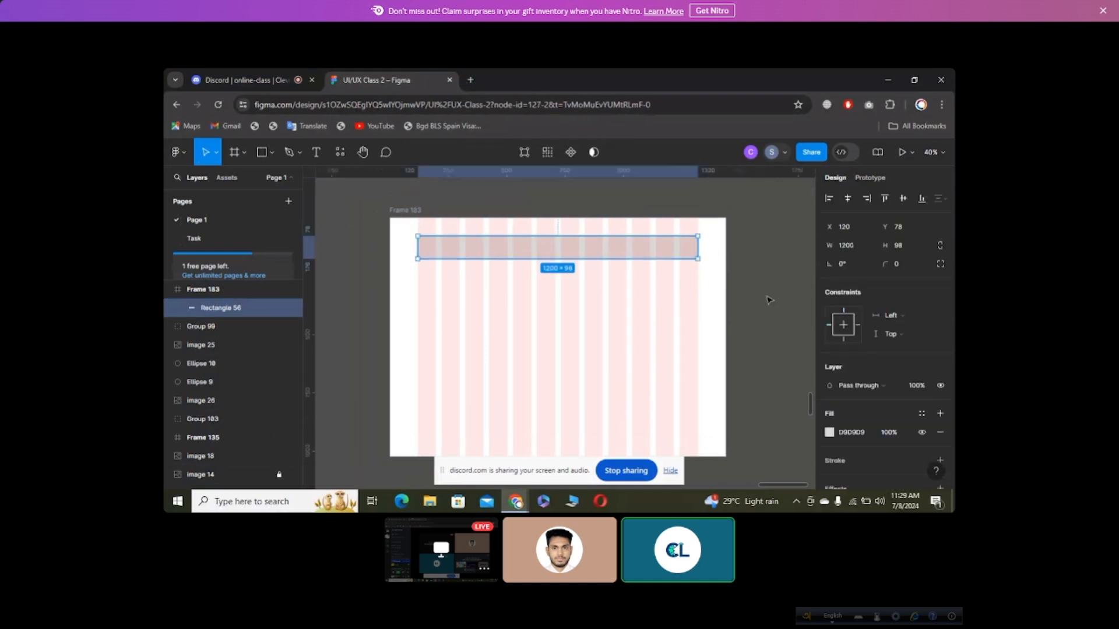
scroll(770, 435, down, 1)
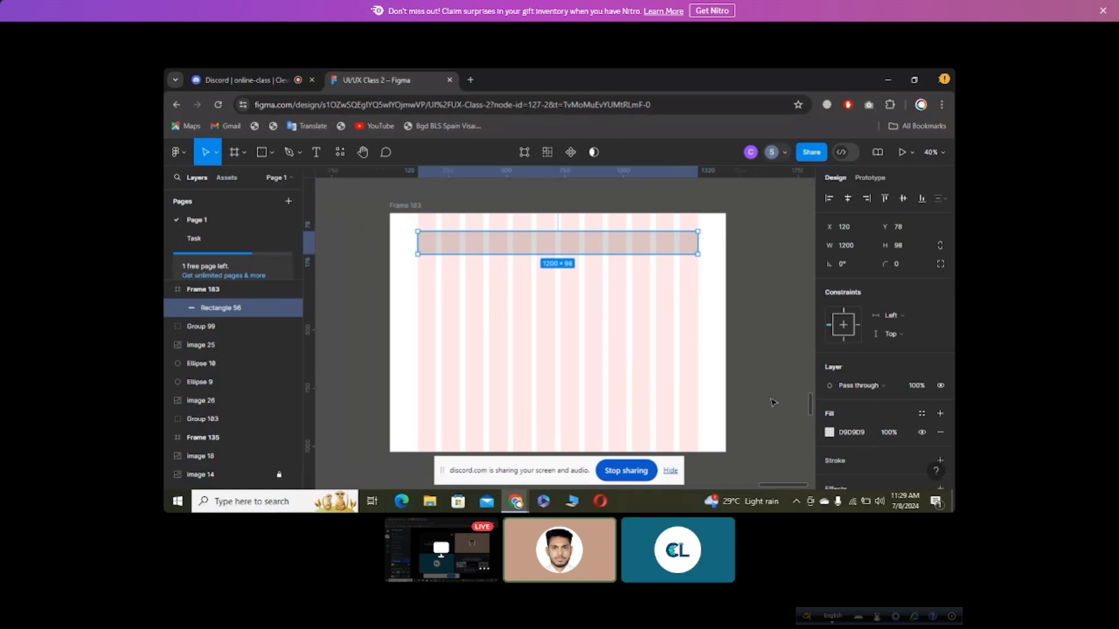
scroll(771, 402, down, 1)
scroll(768, 395, up, 1)
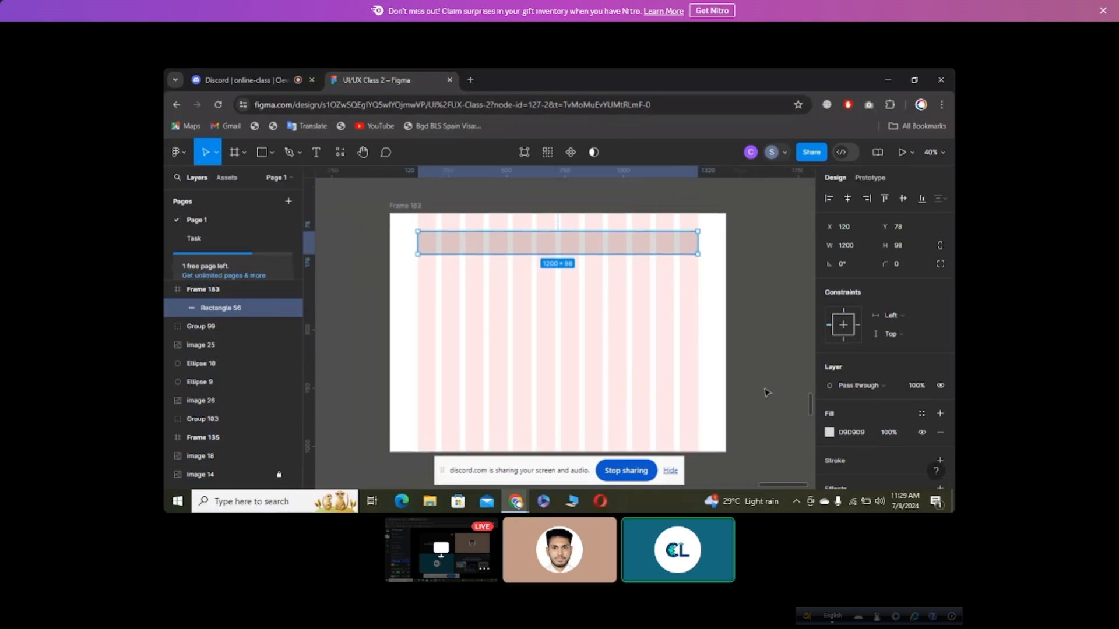
scroll(760, 394, down, 1)
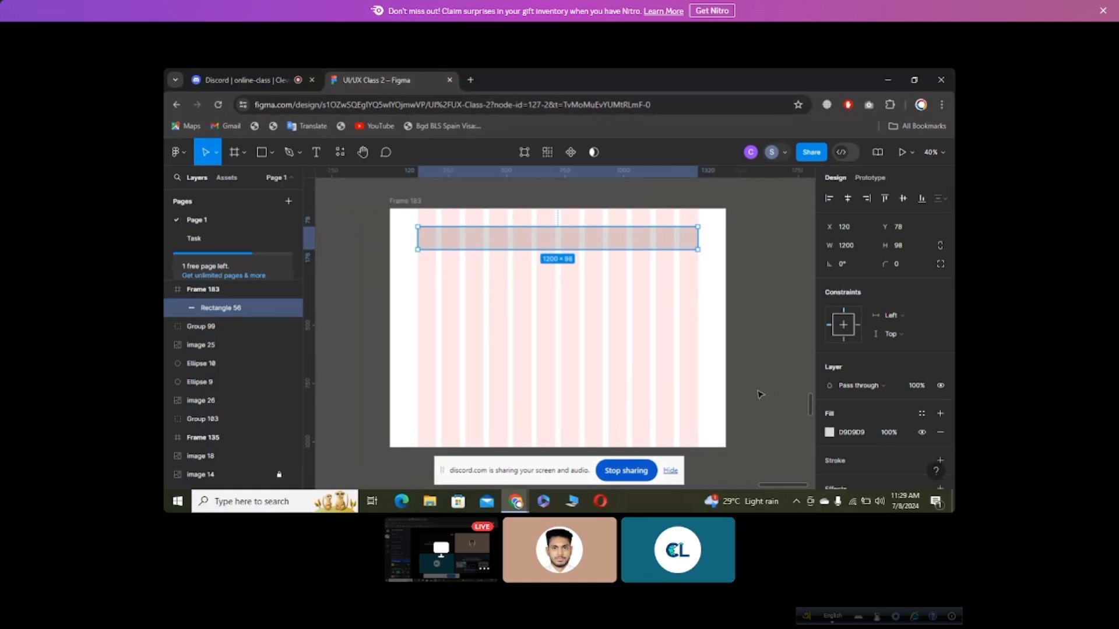
scroll(760, 393, up, 1)
scroll(756, 398, down, 1)
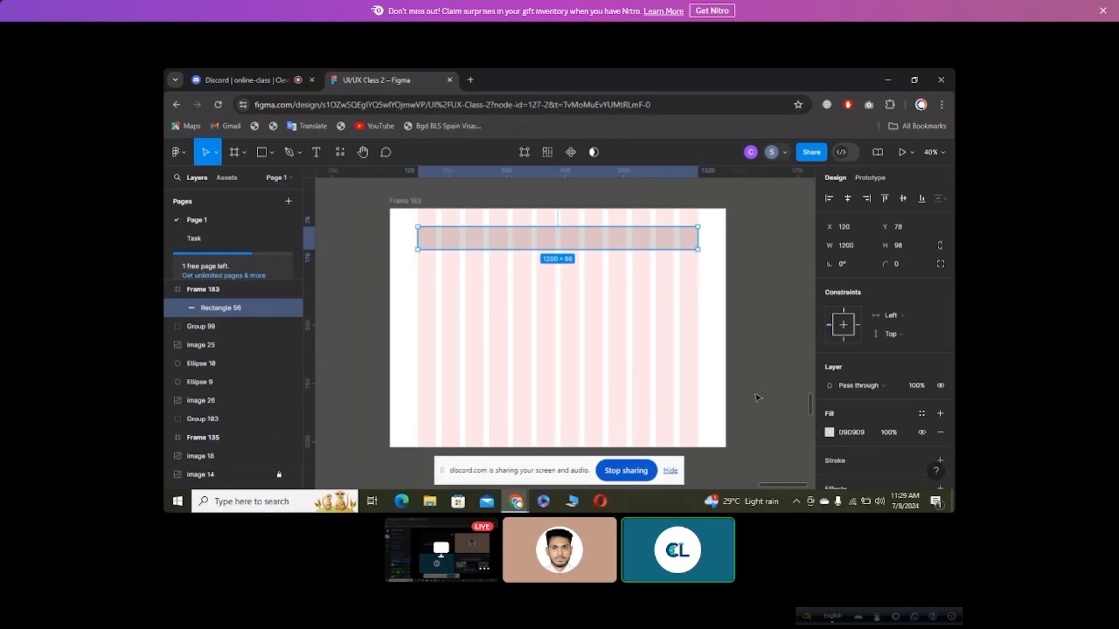
click(756, 398)
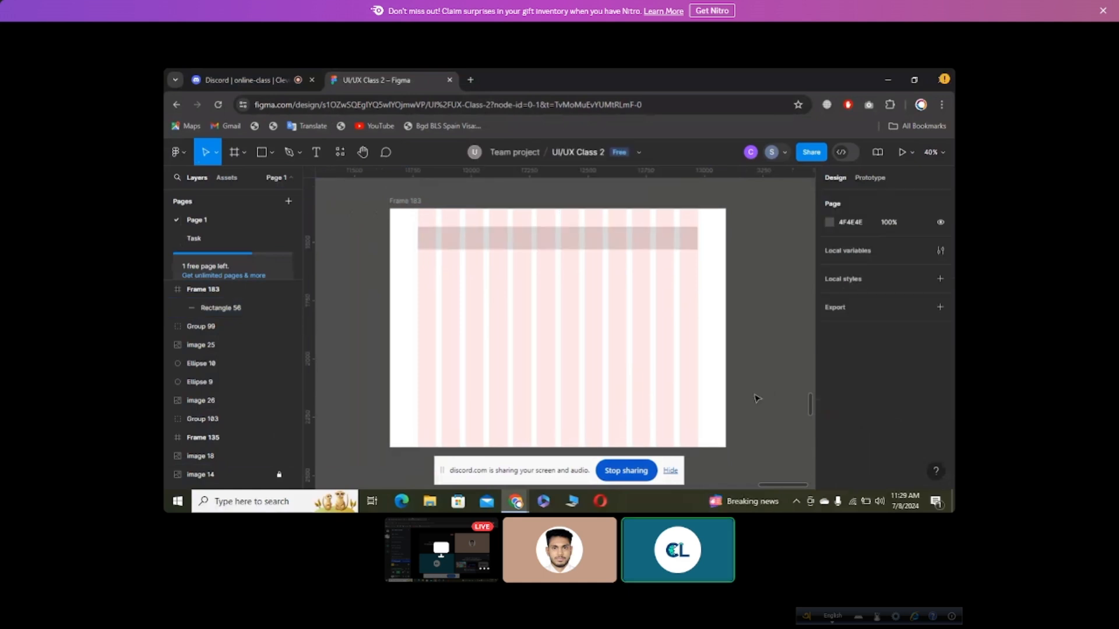
click(647, 237)
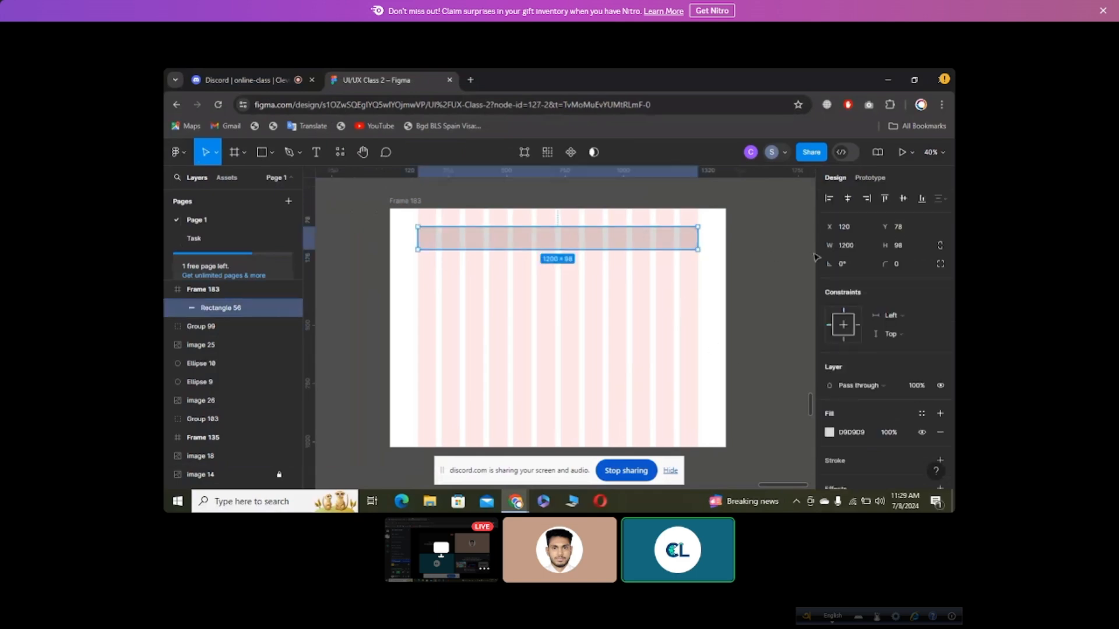
click(767, 261)
click(610, 250)
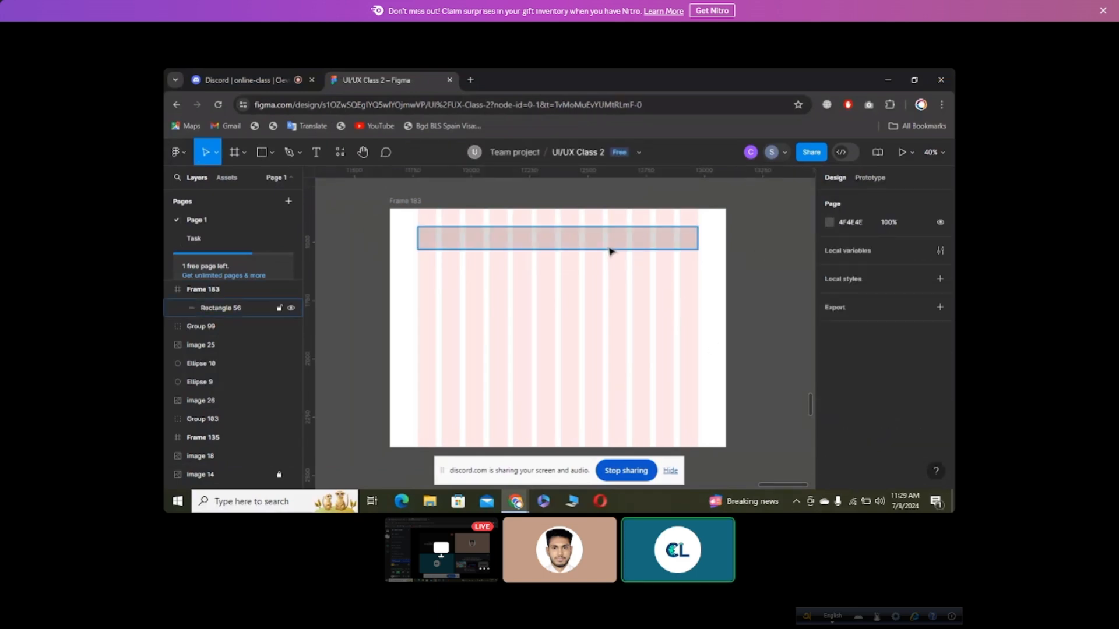
key(alt+Tab)
key(alt+Tab)
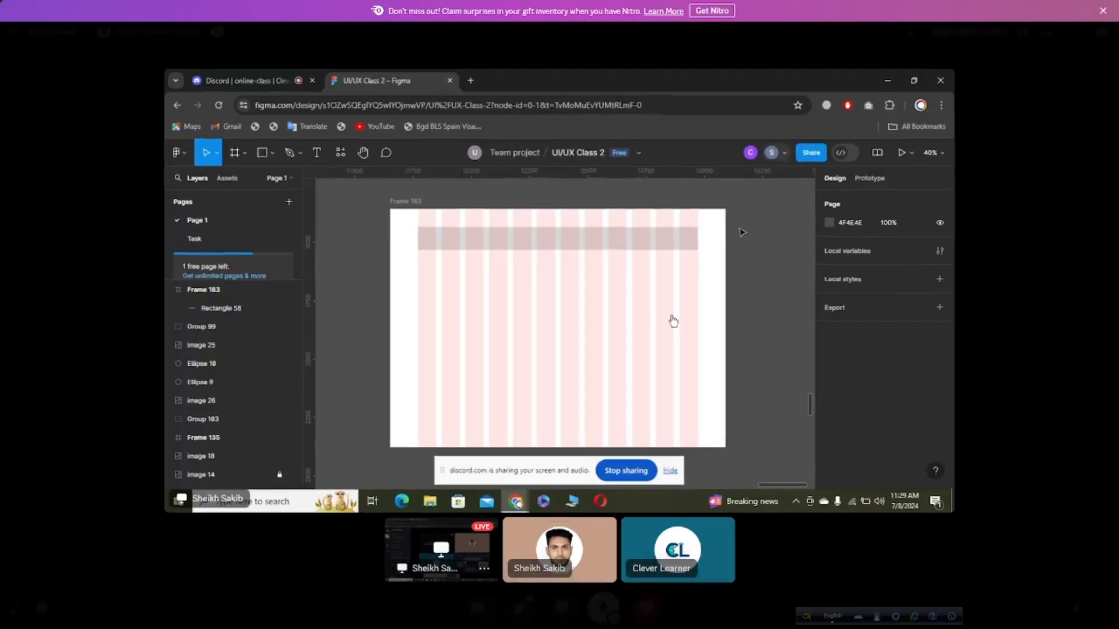
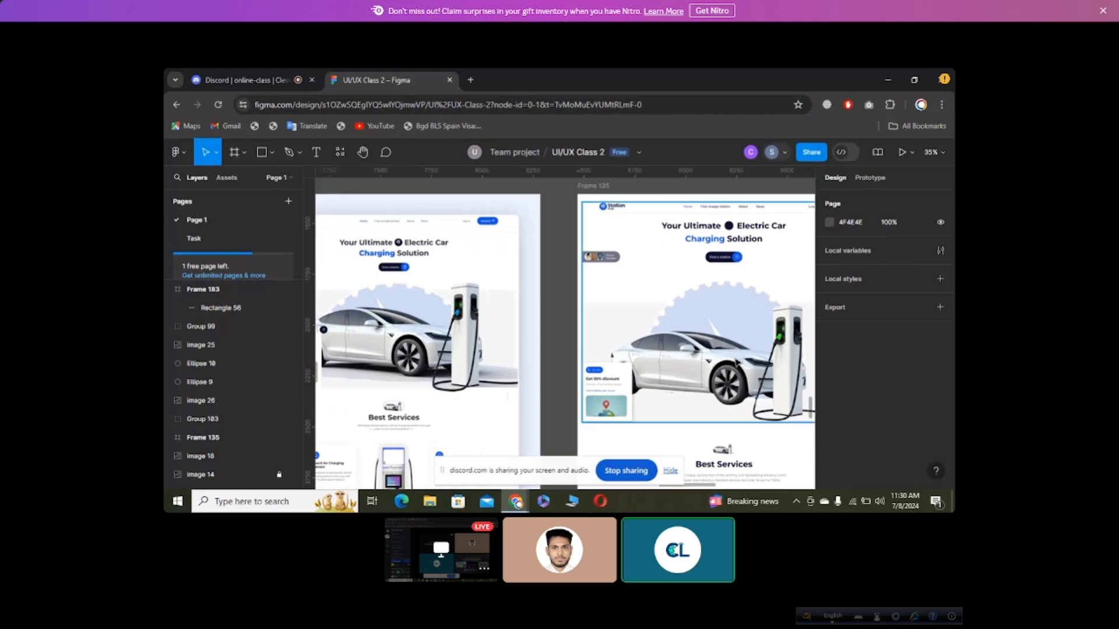
Step: Examine the electric car charging landing page in Frame 135, including the hero section's car and charger and the header
scroll(737, 363, right, 3)
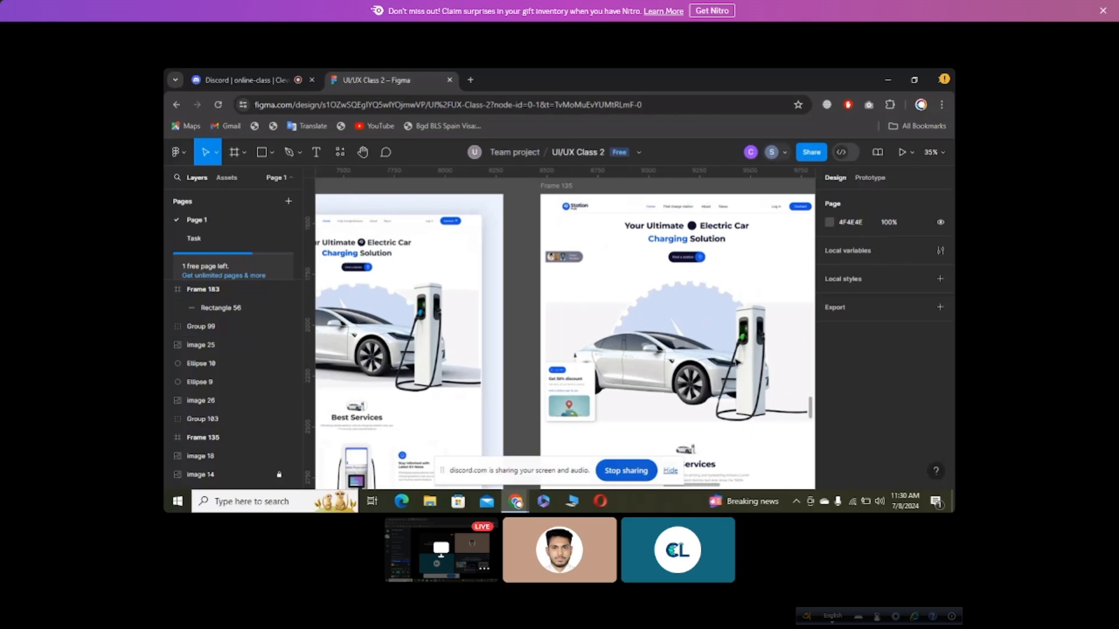
scroll(737, 363, right, 1)
scroll(737, 362, right, 2)
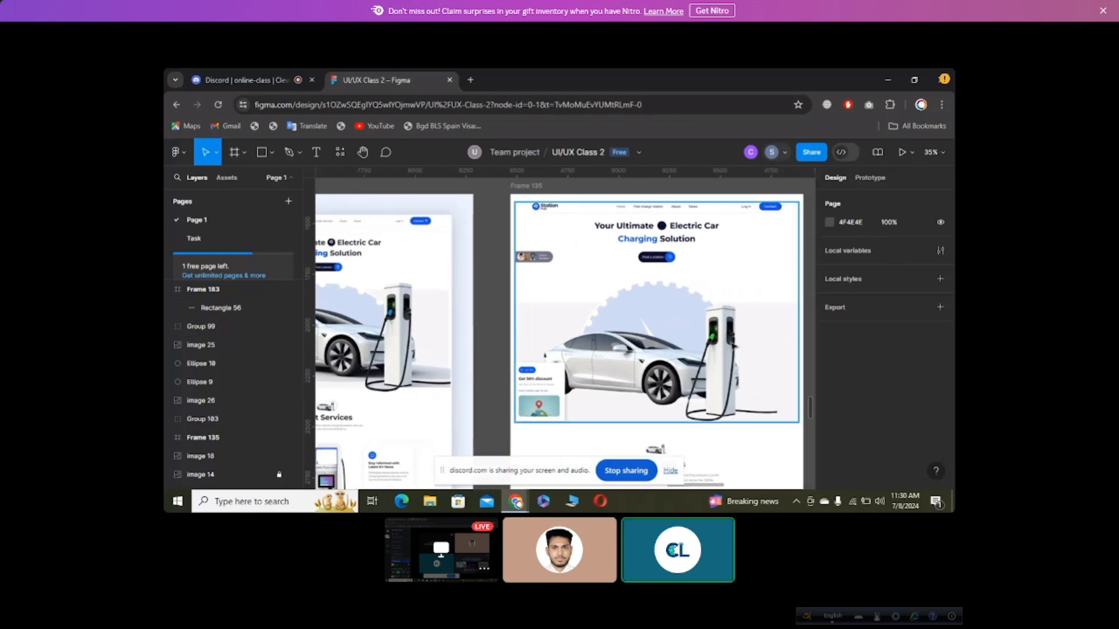
scroll(713, 348, up, 1)
scroll(712, 347, up, 10)
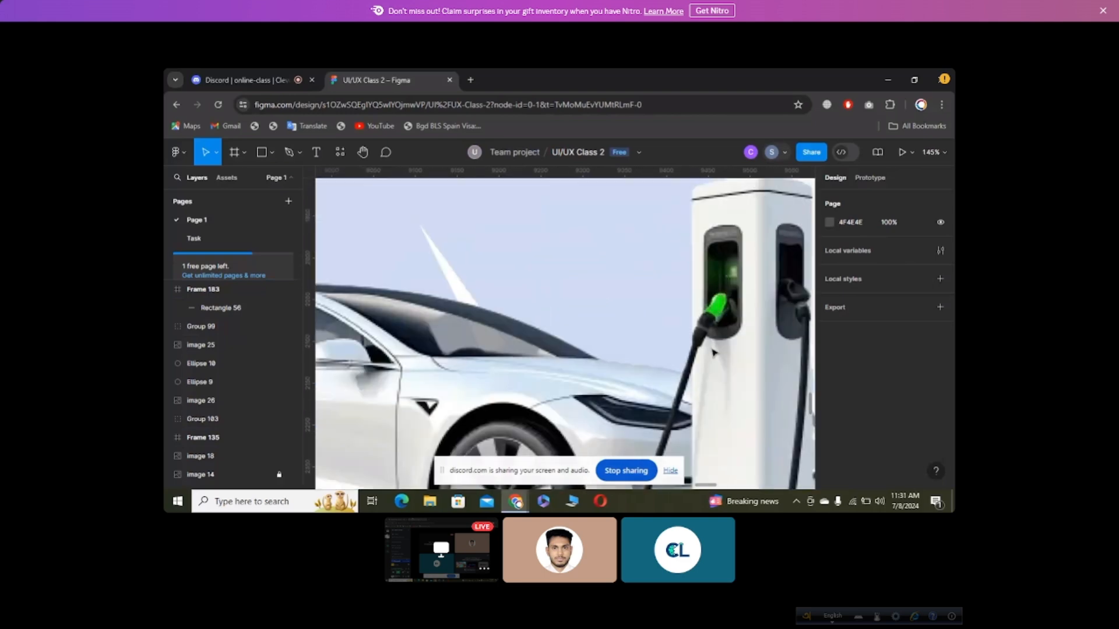
scroll(695, 331, down, 8)
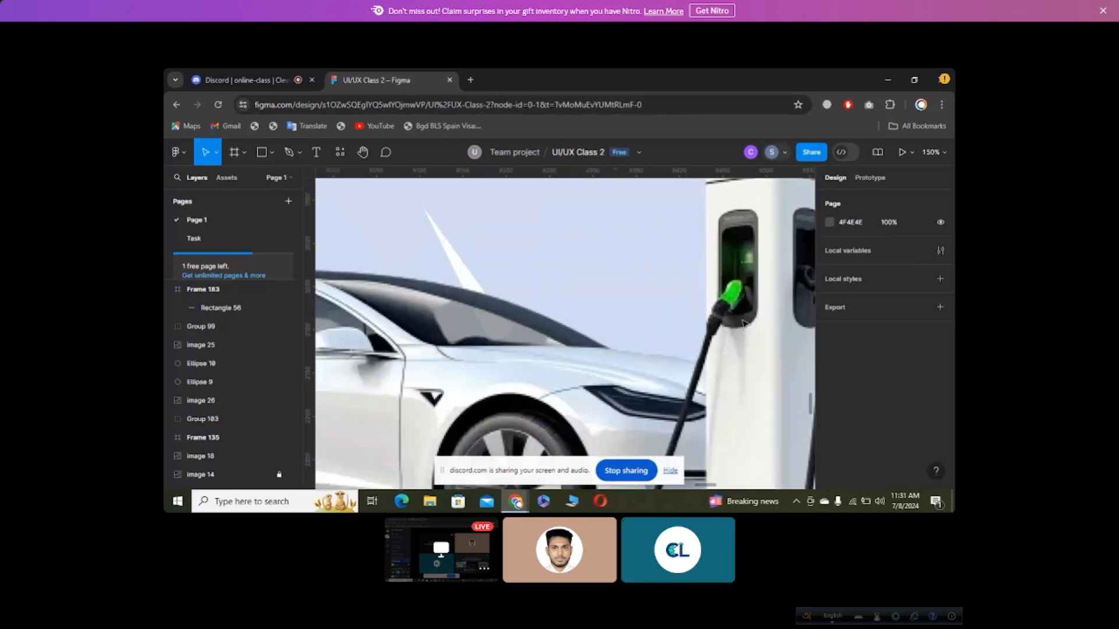
scroll(741, 328, down, 3)
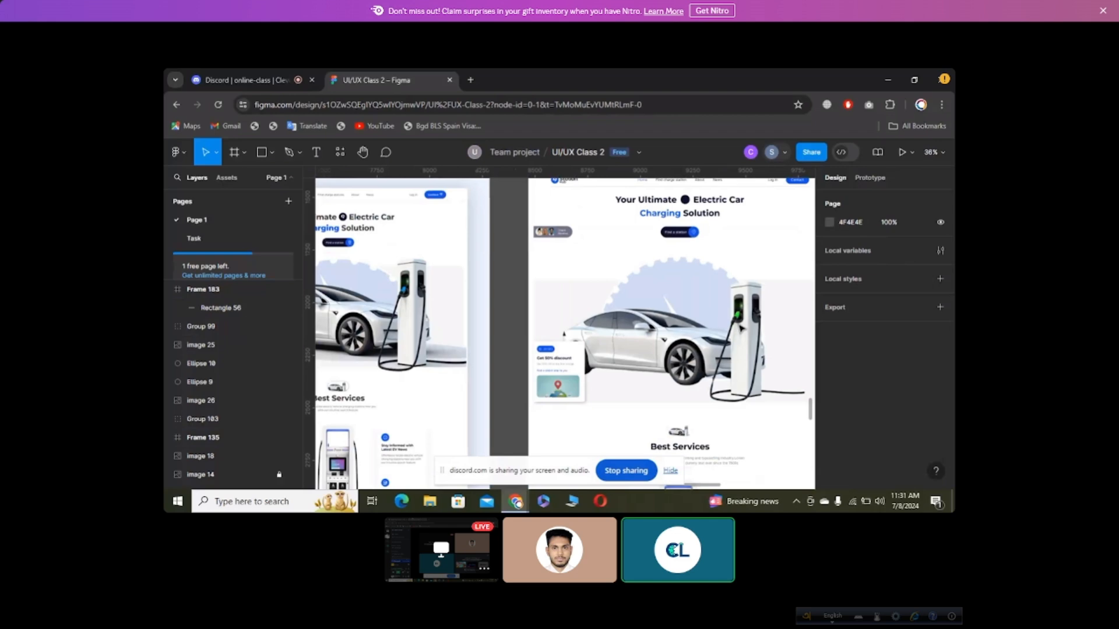
scroll(739, 328, right, 1)
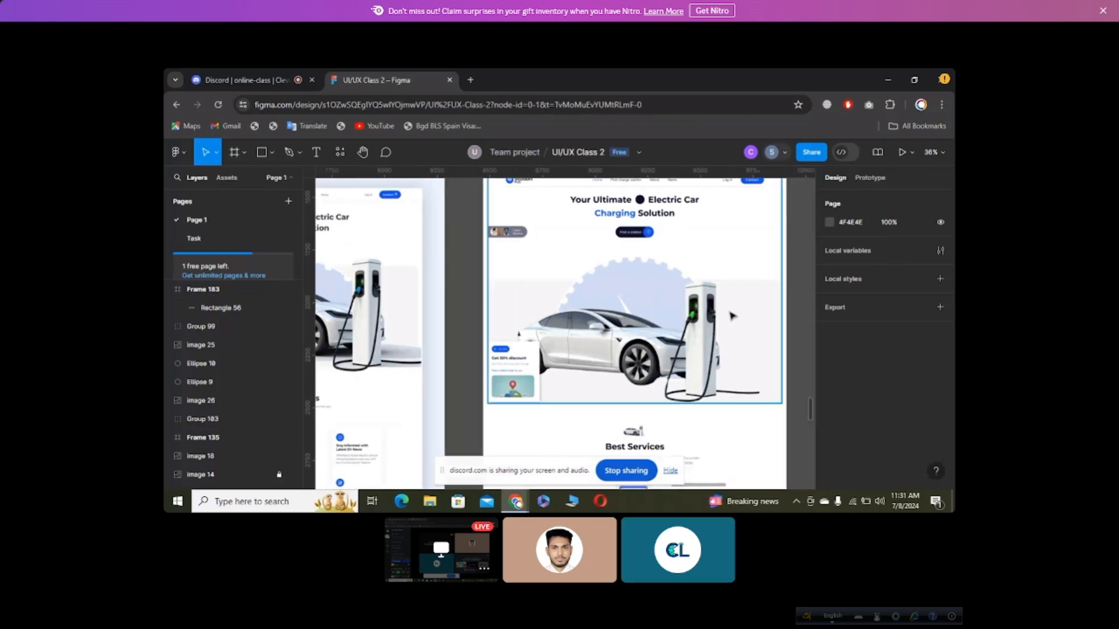
scroll(732, 316, up, 1)
scroll(712, 311, up, 1)
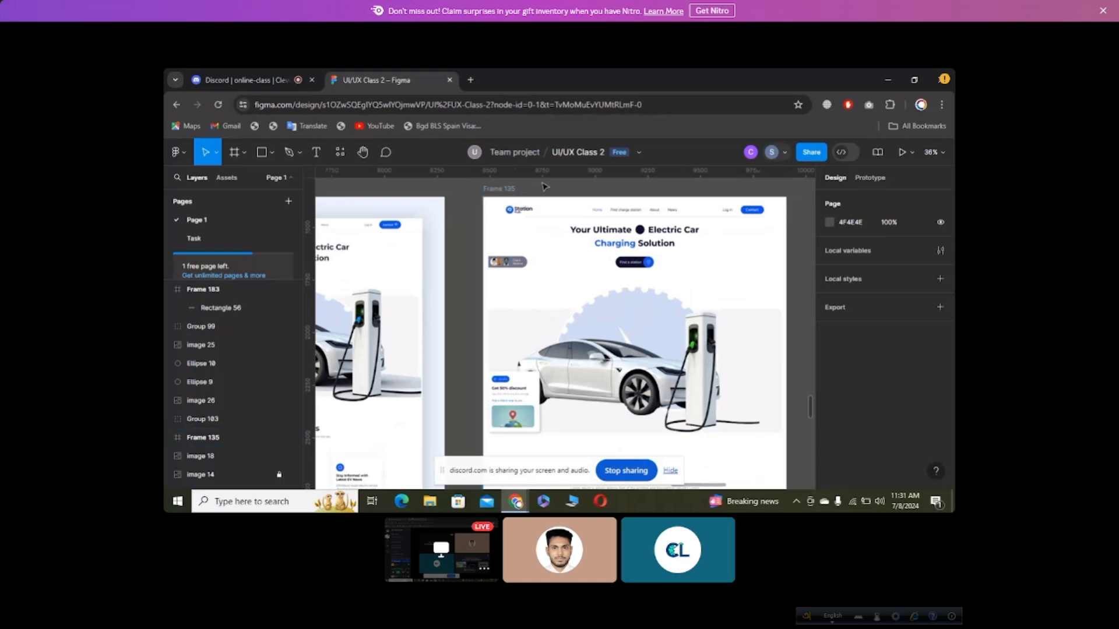
scroll(546, 187, right, 1)
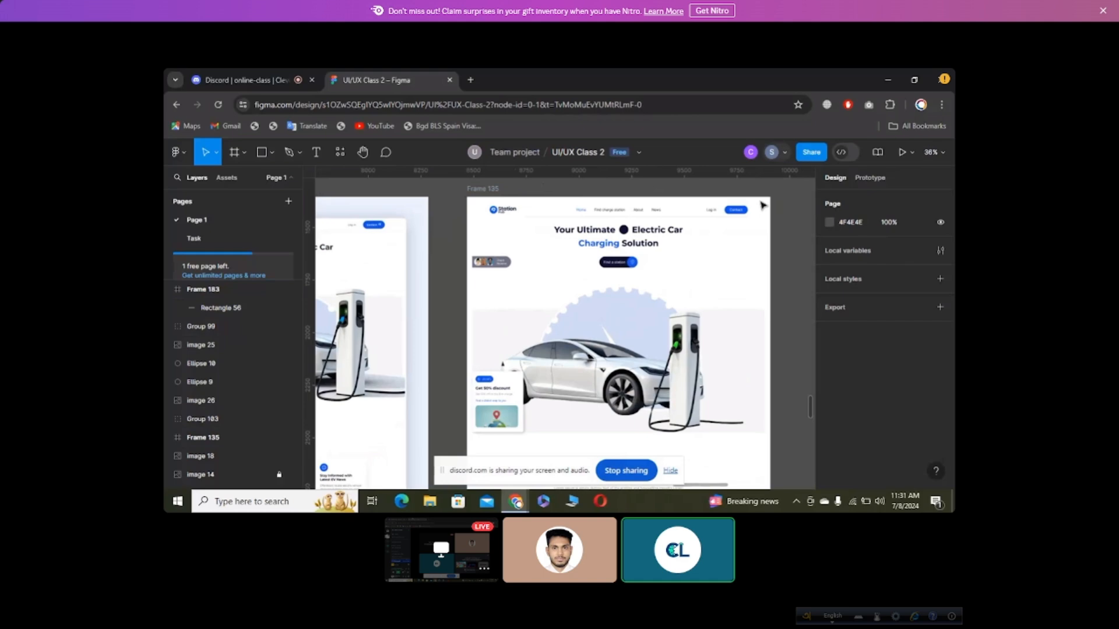
Step: Look over Frame 135's hero section and review badge, leave the full-screen stream, and switch to the UI/UX Class 2 Figma file
scroll(763, 204, left, 3)
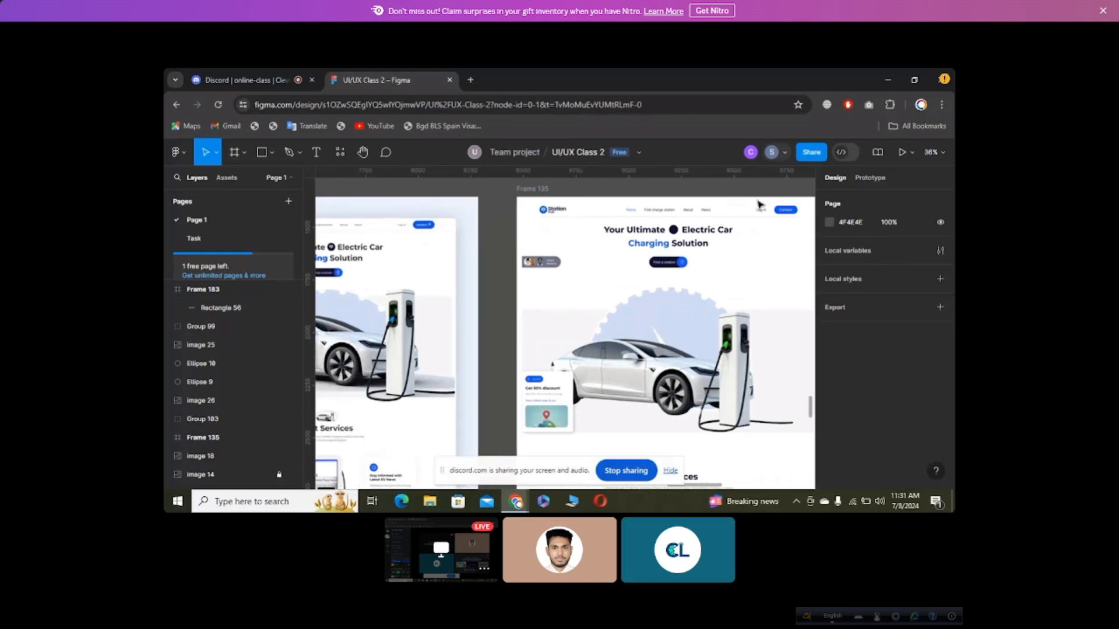
scroll(759, 204, right, 1)
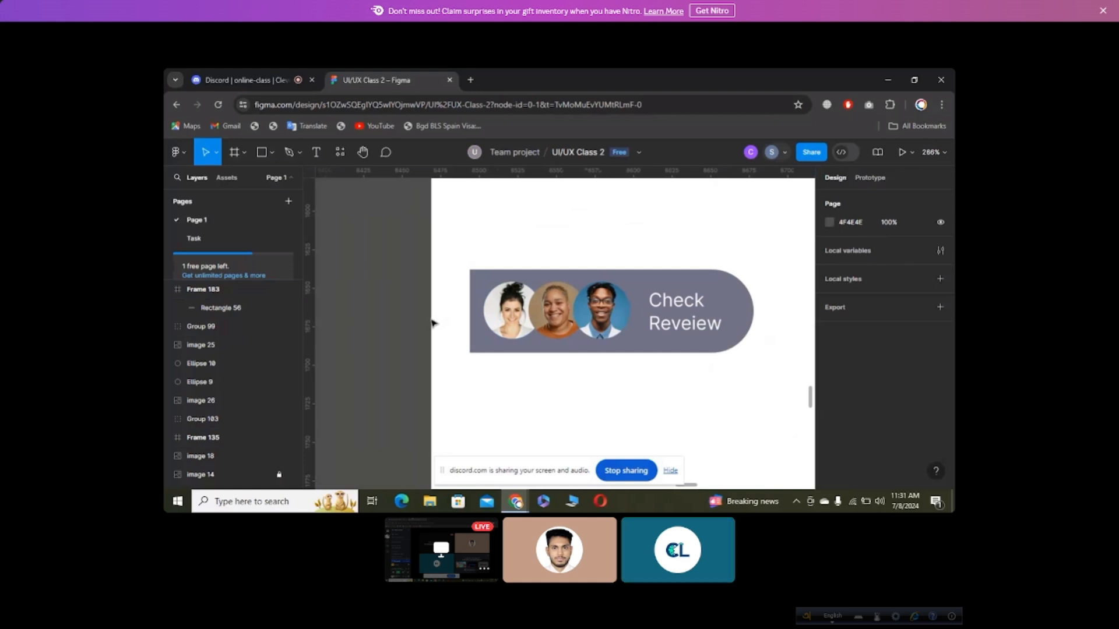
key(alt+Tab)
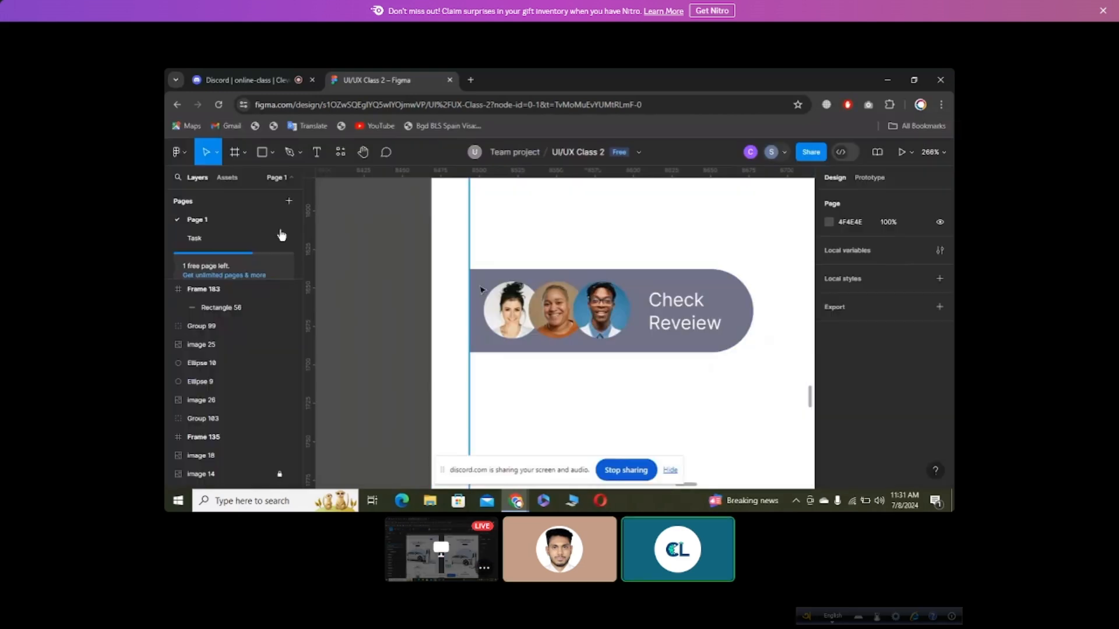
click(274, 239)
key(Escape)
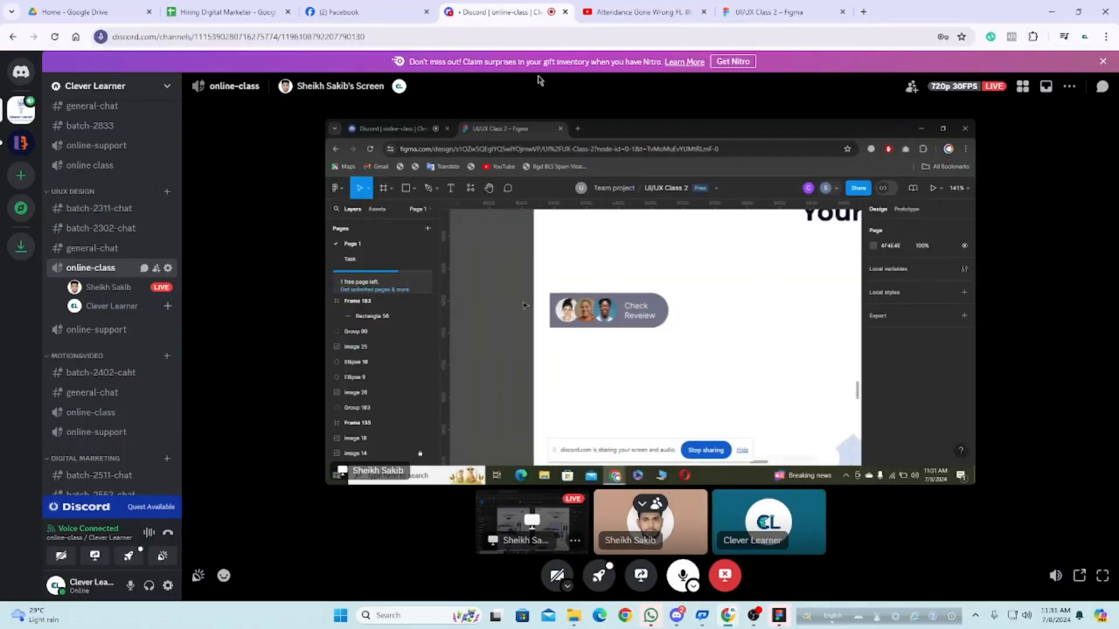
click(769, 11)
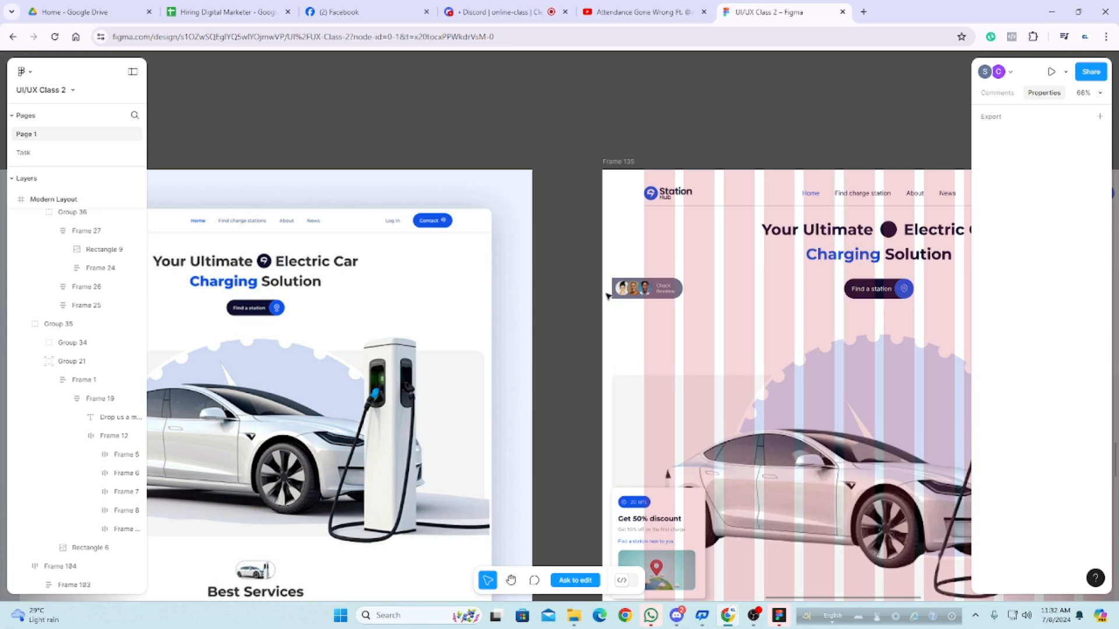
Step: Select the customer review badge nested in Frame 135's hero section and measure its distances to the frame edges
click(624, 291)
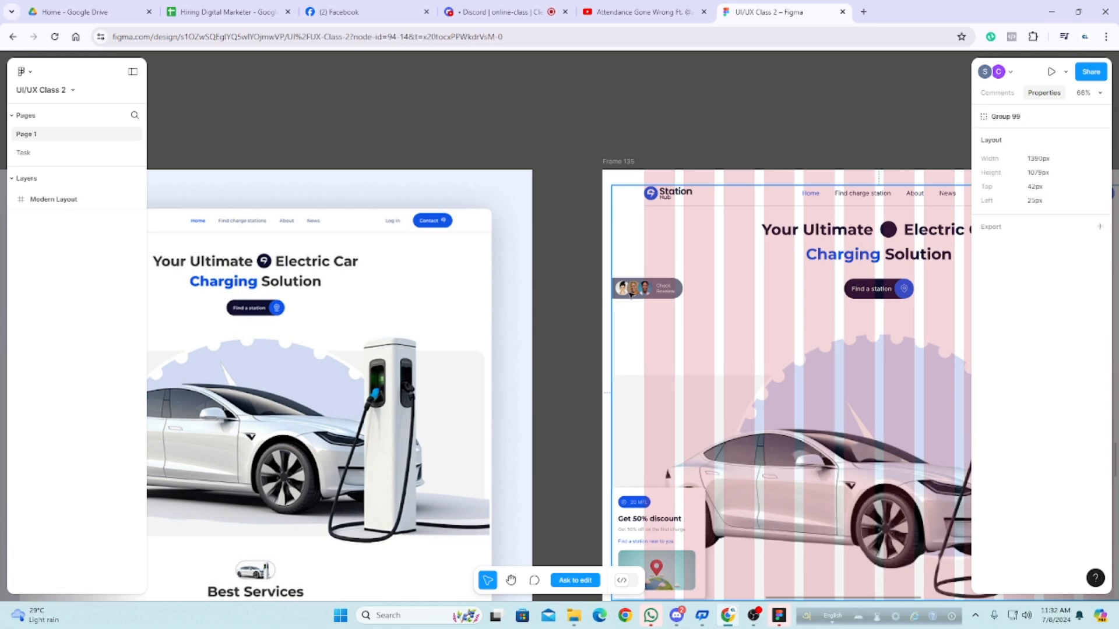
double_click(630, 294)
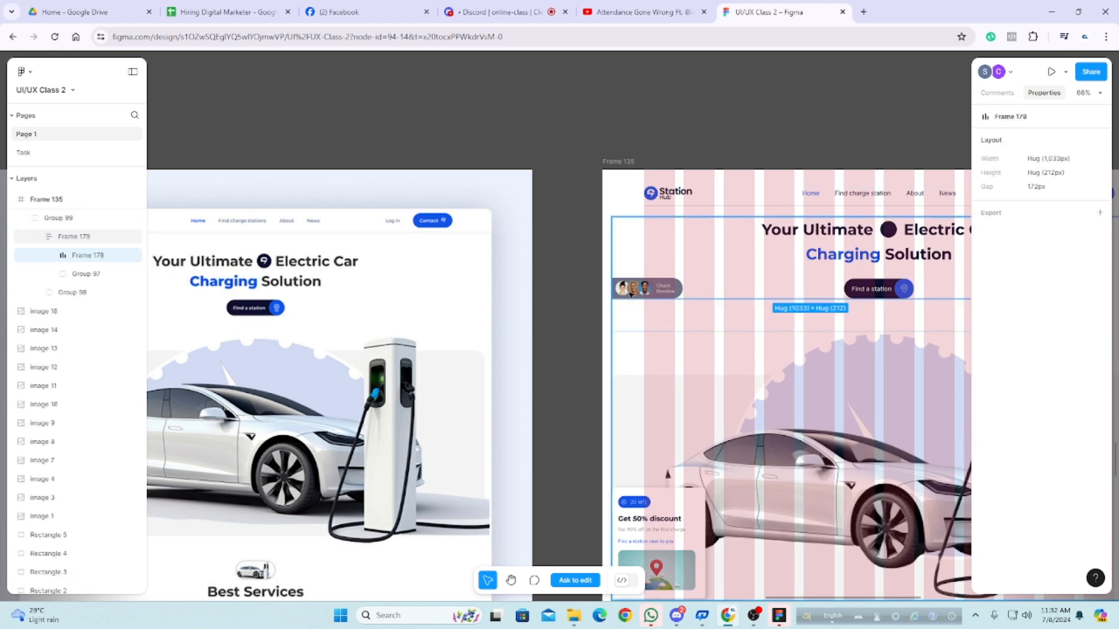
double_click(626, 291)
key(alt)
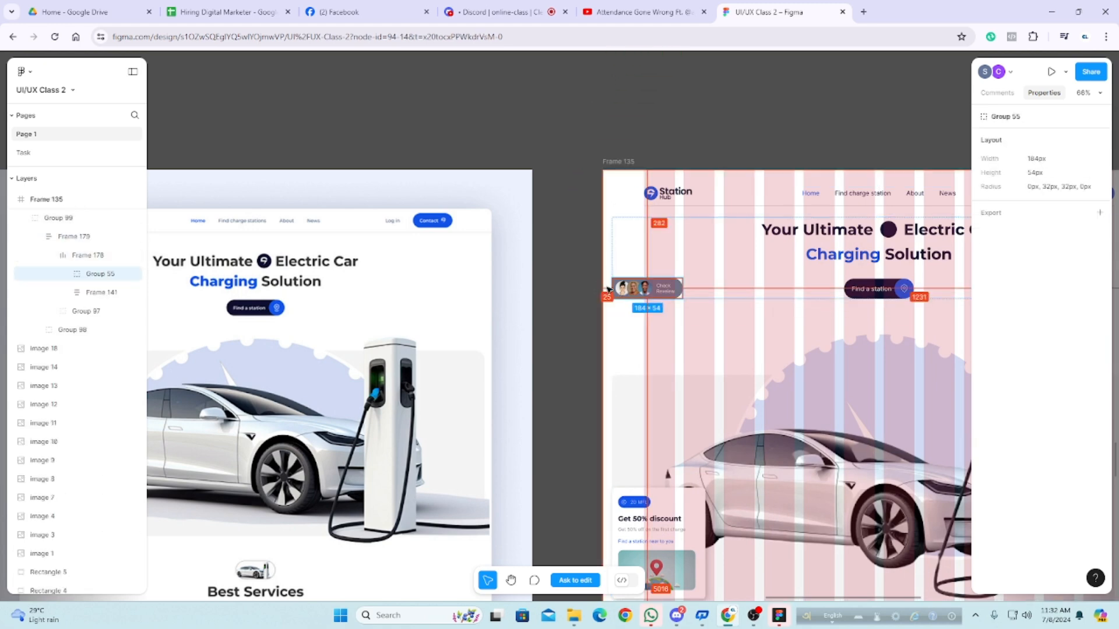
scroll(552, 278, down, 3)
click(552, 278)
scroll(616, 281, up, 2)
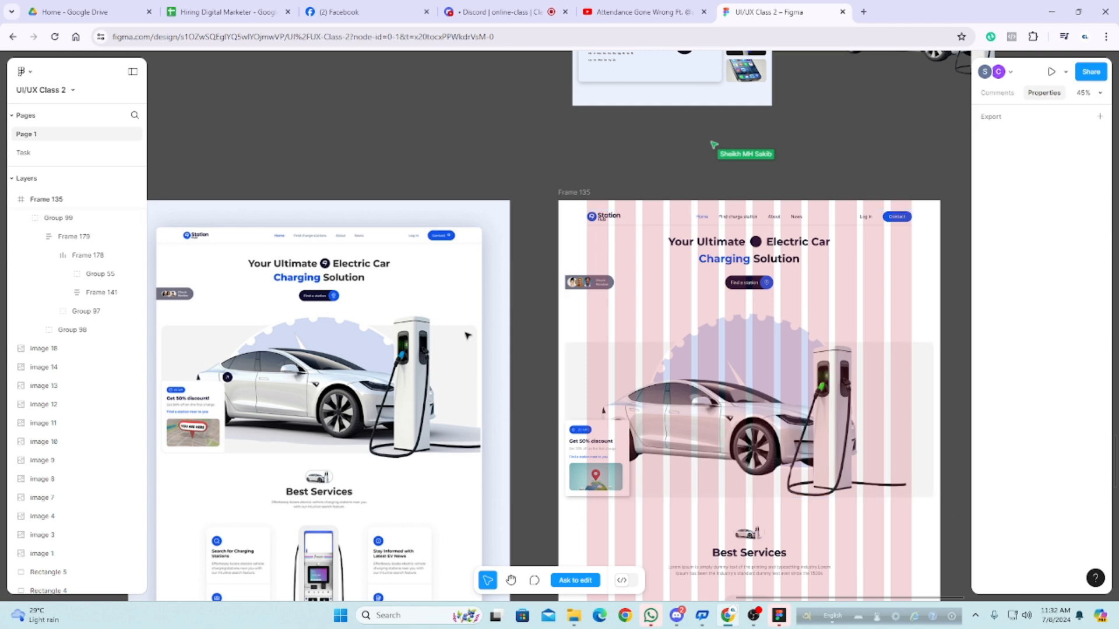
Step: Hide the layout grids and inspect the car and charger image in Frame 135's hero section
drag(522, 306, 596, 307)
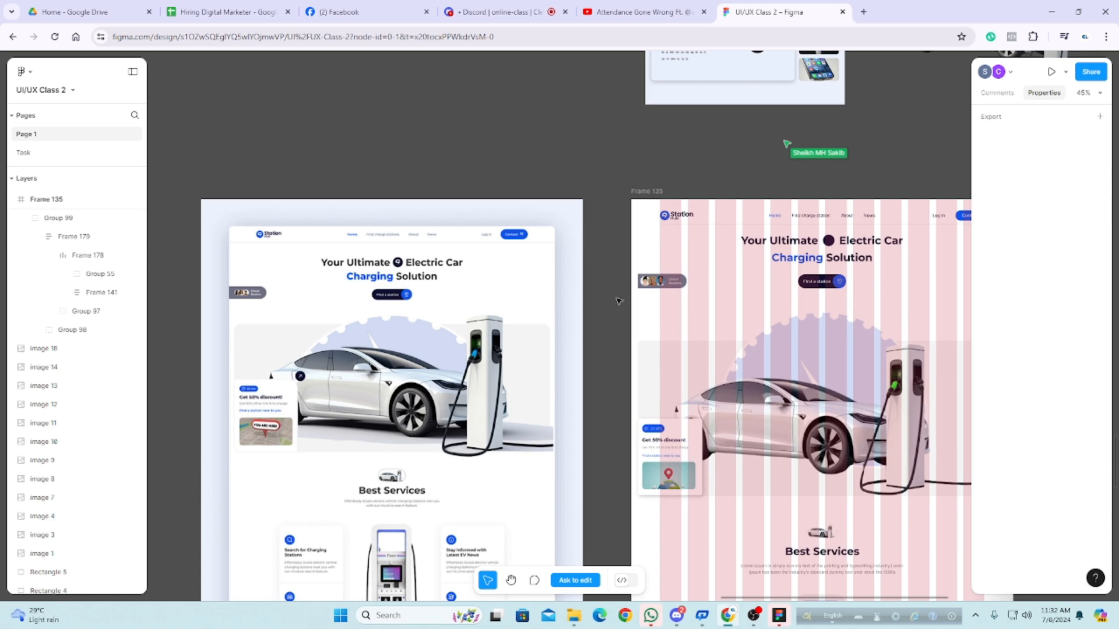
drag(618, 301, 458, 279)
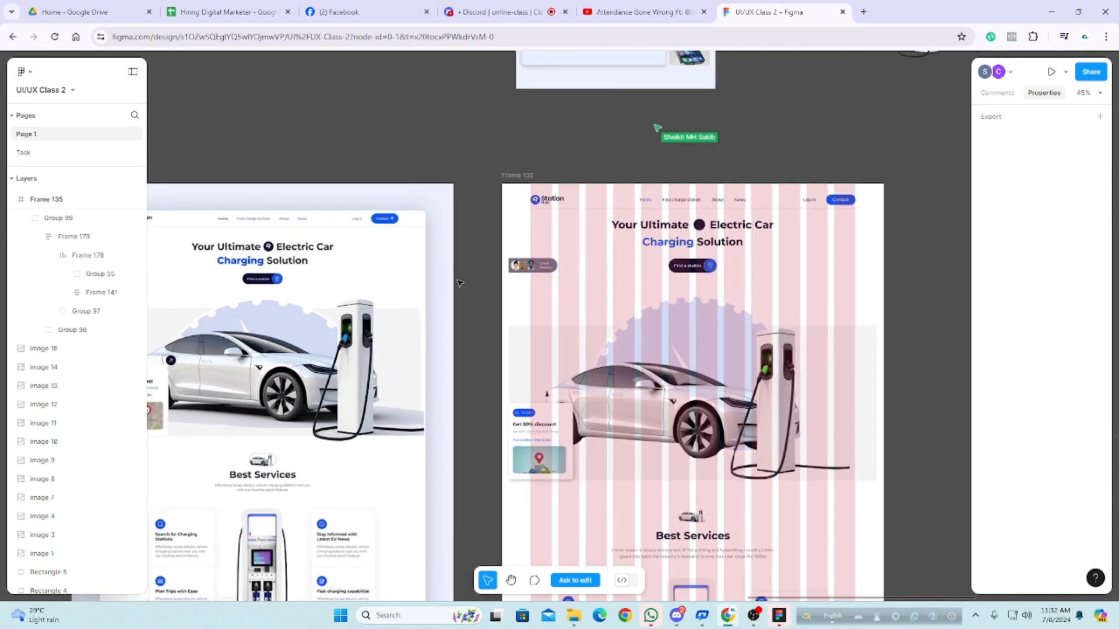
key(ctrl+shift+4)
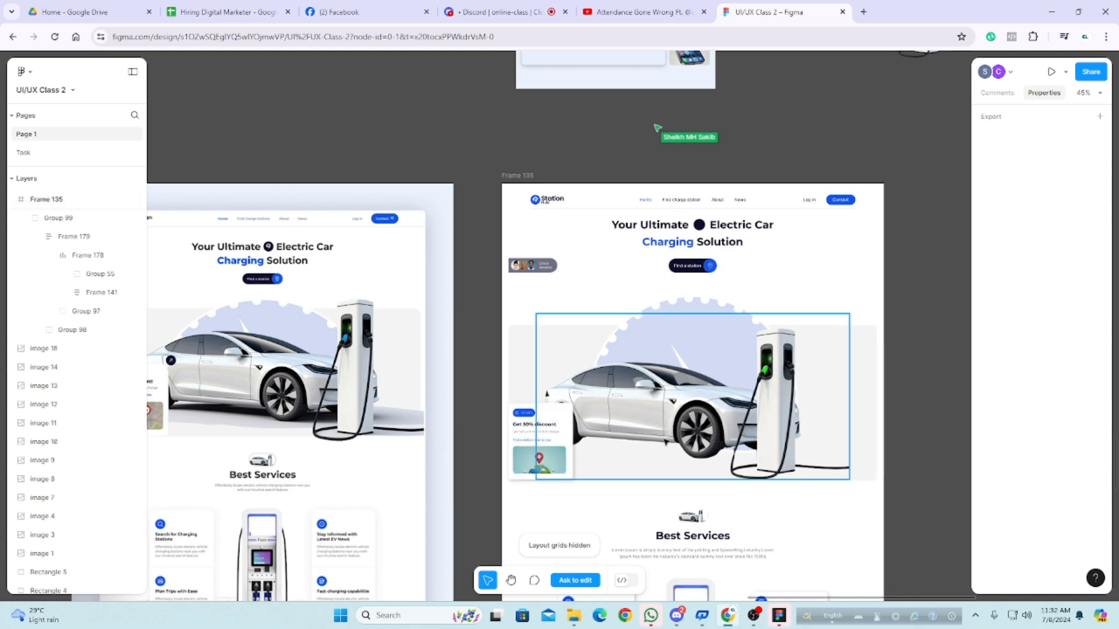
click(665, 442)
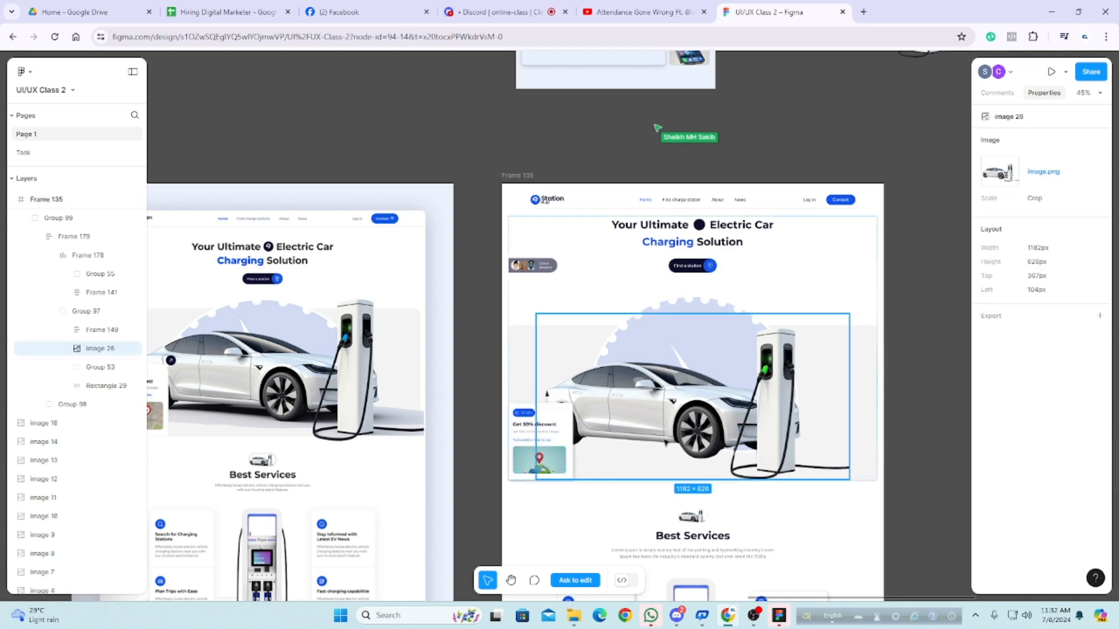
click(920, 447)
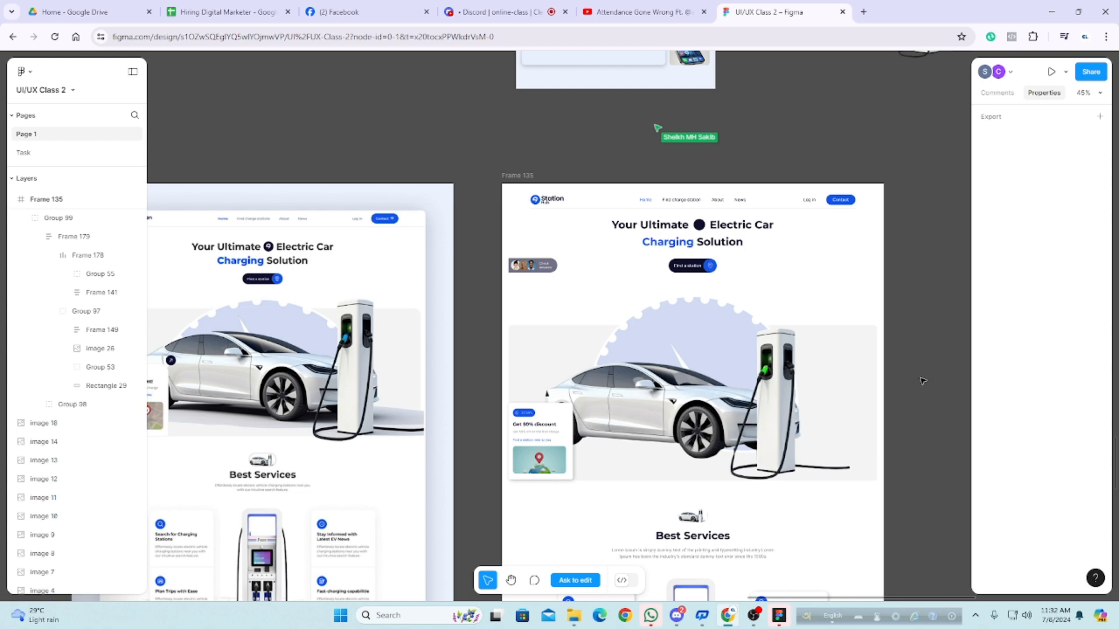
Step: Inspect the extent of the group that holds Frame 135's whole hero section, including heading and header, and deselect it
click(716, 232)
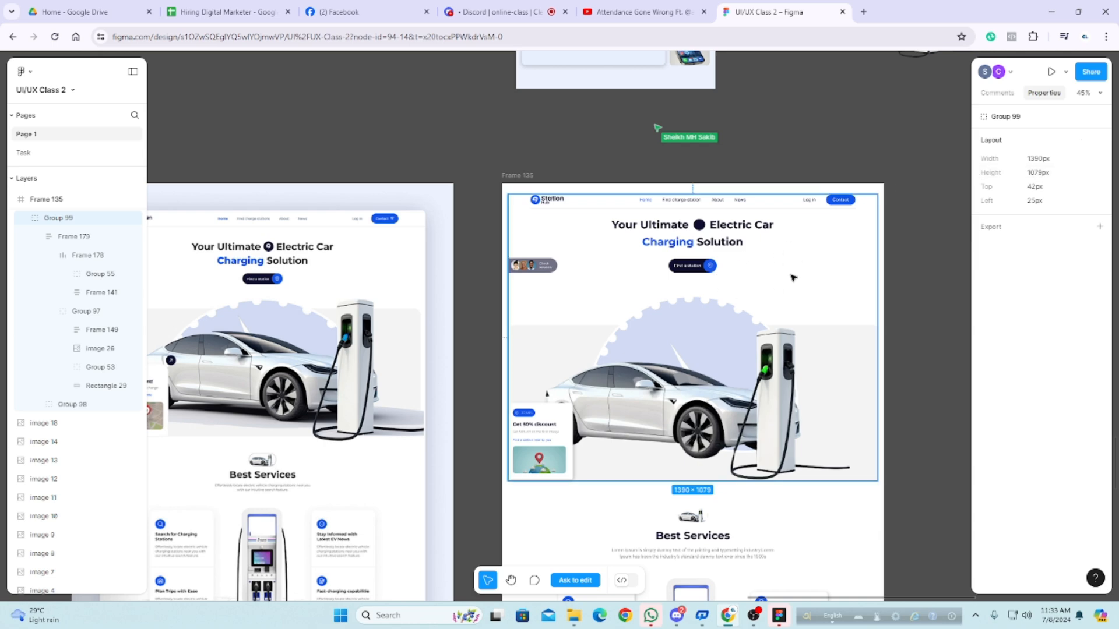
click(749, 202)
click(885, 259)
click(807, 225)
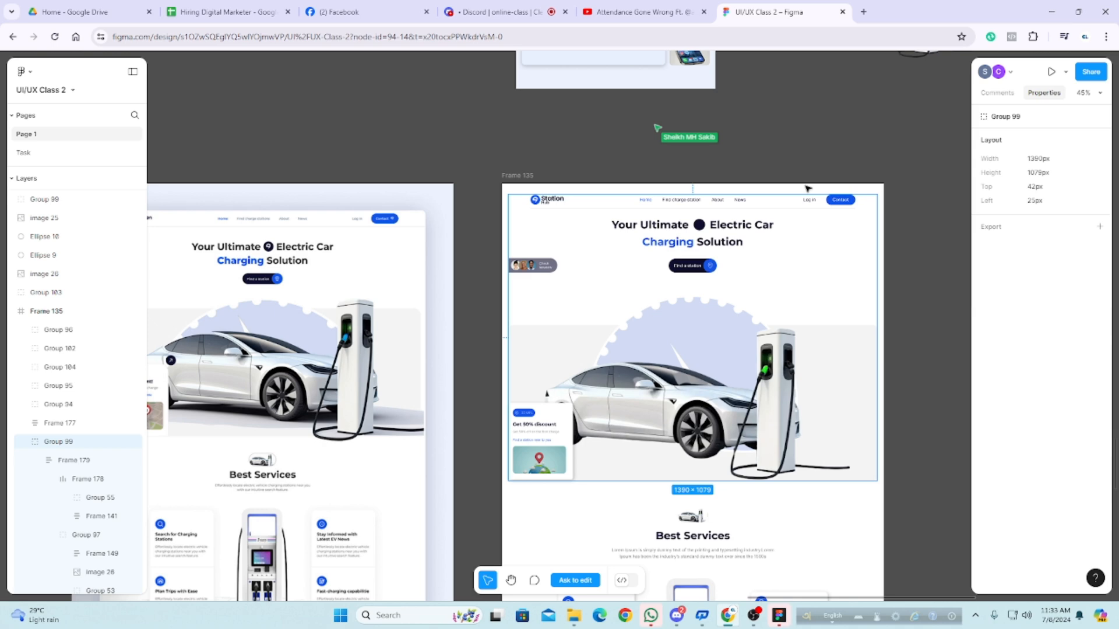
click(800, 154)
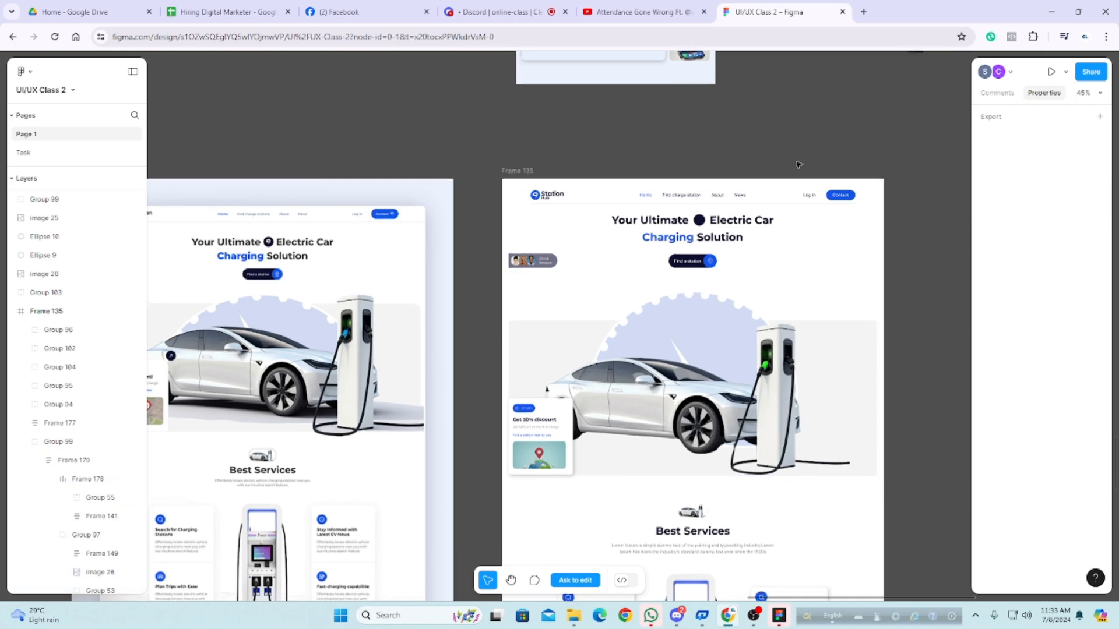
Step: Compare the Best Services sections of both landing pages and inspect the description text in Frame 135's "Search for charging Stations" card
scroll(795, 177, down, 3)
scroll(775, 314, down, 1)
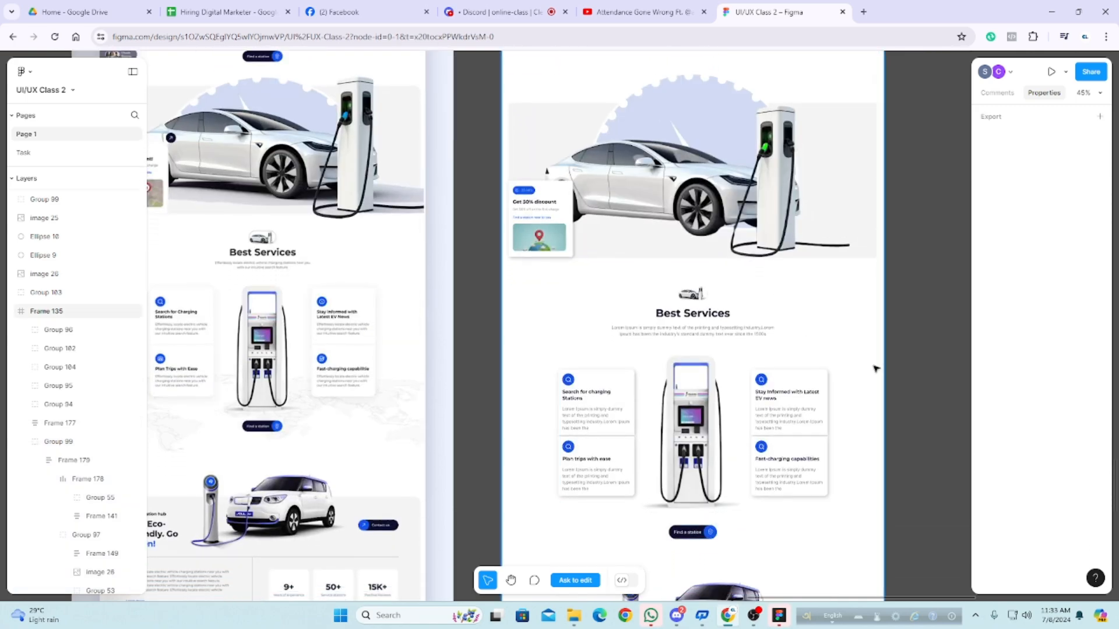
scroll(874, 367, up, 2)
scroll(876, 361, down, 2)
scroll(877, 357, down, 3)
scroll(877, 355, up, 1)
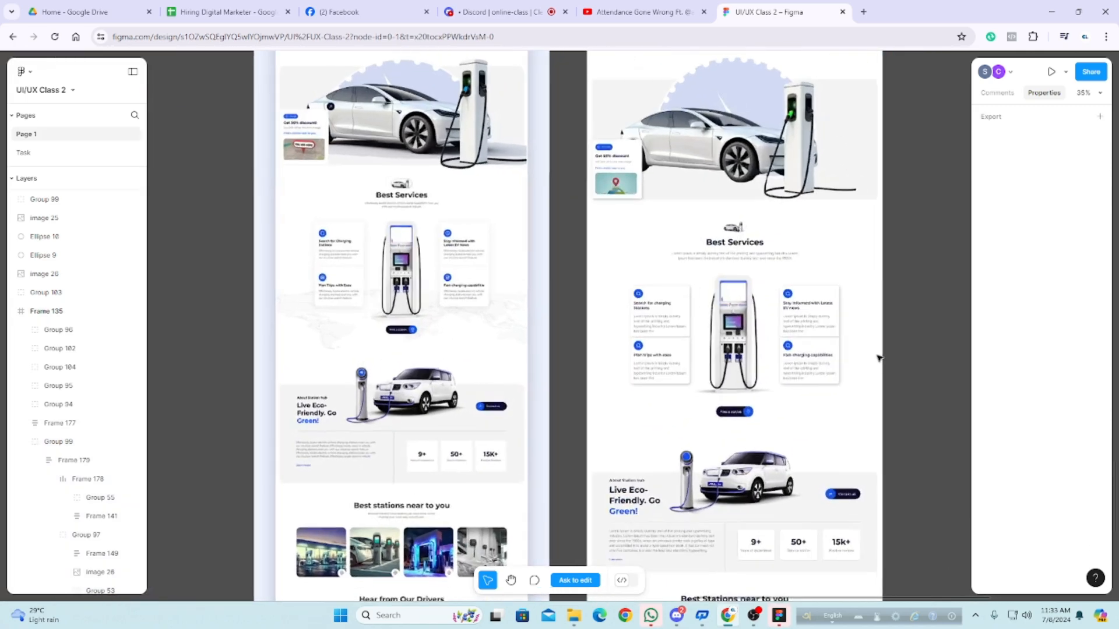
scroll(780, 302, up, 2)
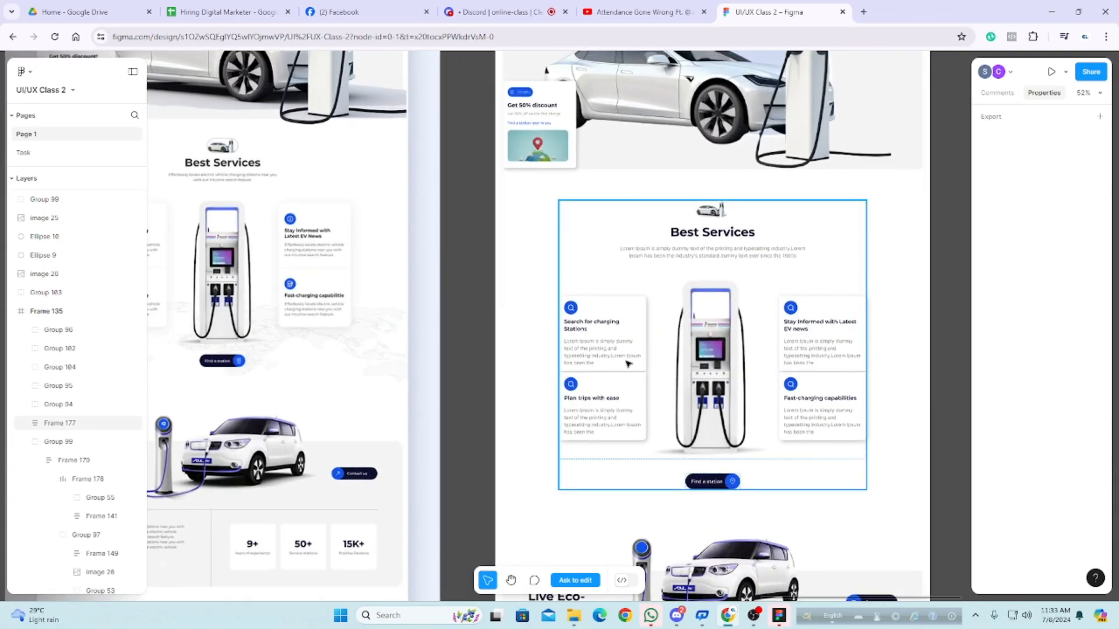
scroll(701, 356, up, 1)
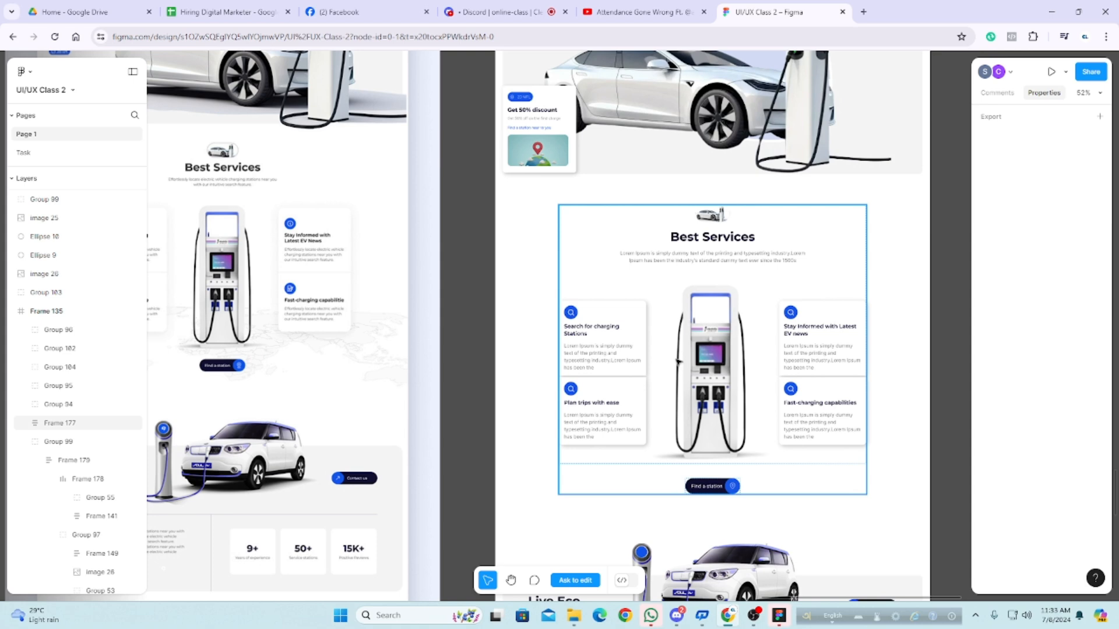
click(586, 361)
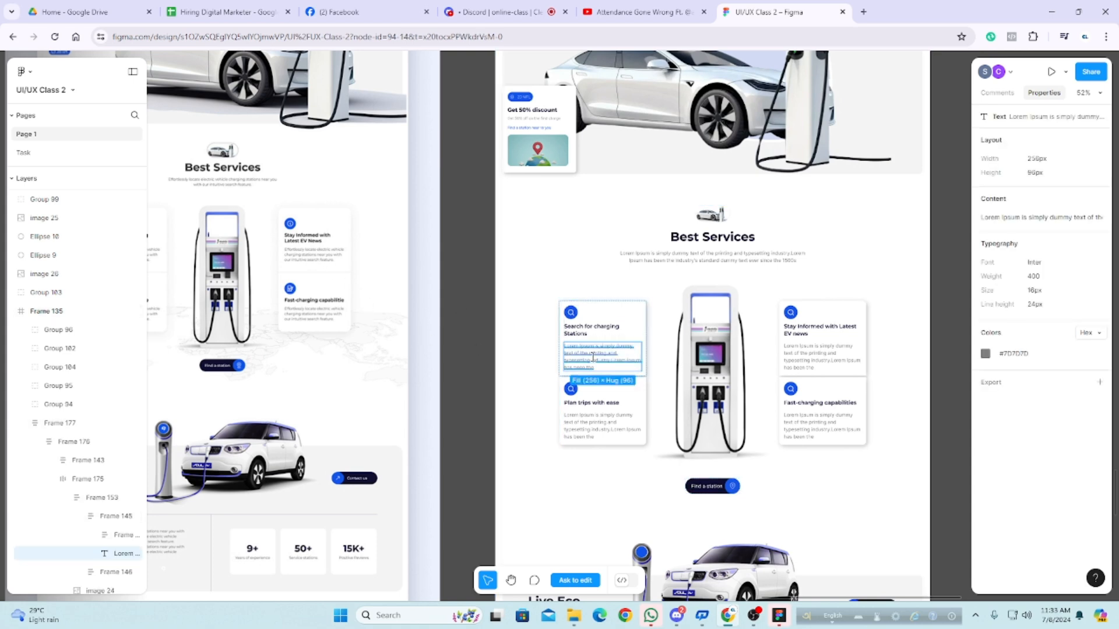
Step: Switch back to the Discord online-class channel and show the student's shared screen in full screen
key(alt+Tab)
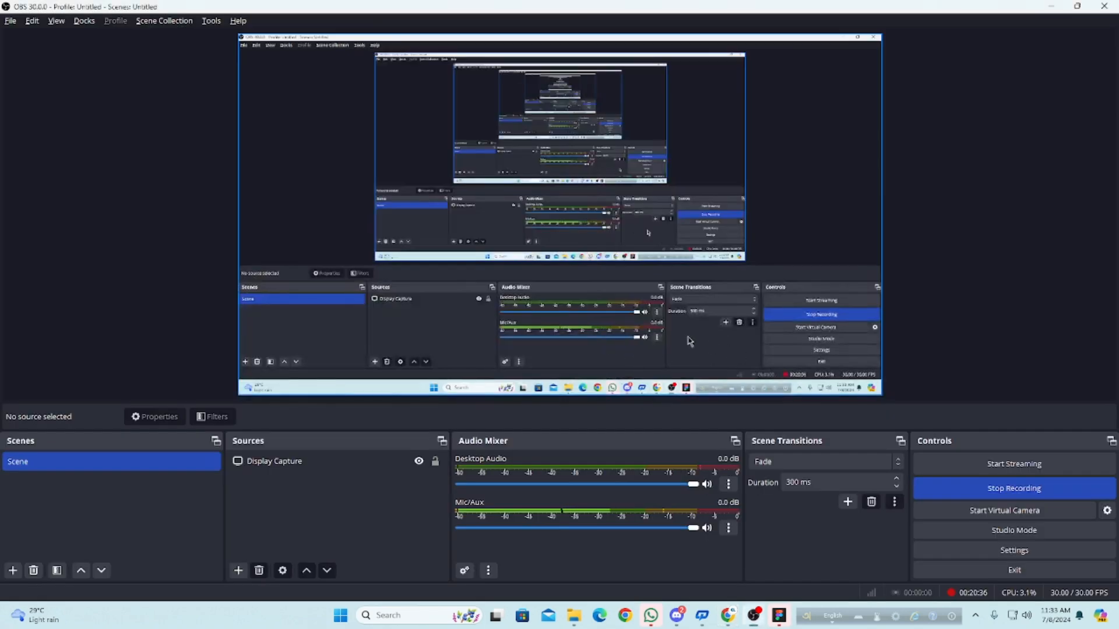
key(alt+Tab)
key(alt+Tab)
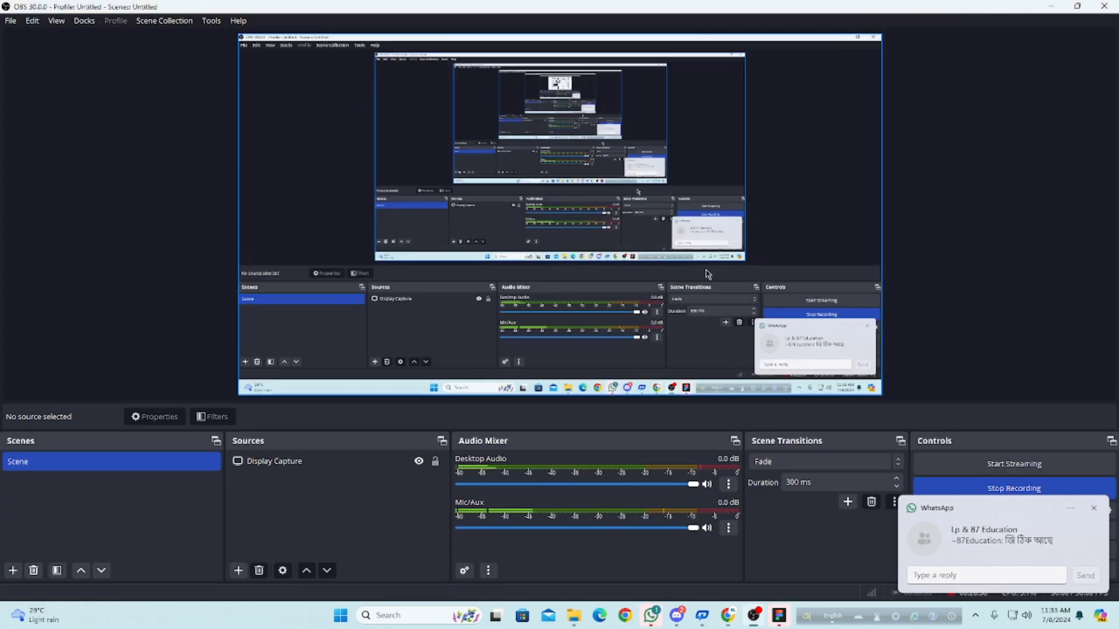
key(alt+Tab)
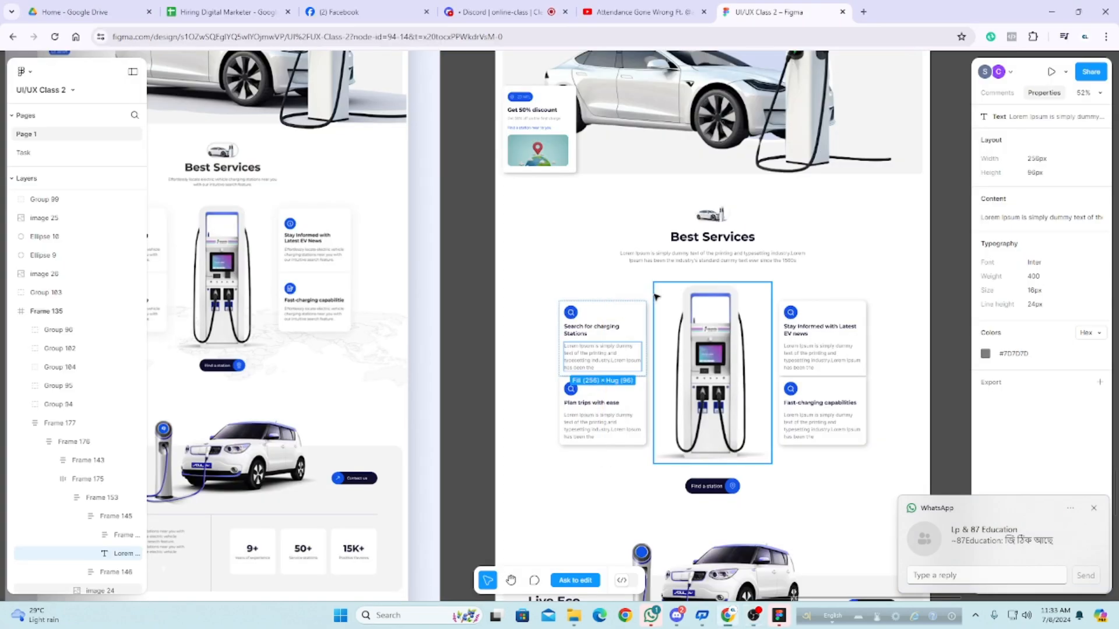
key(alt+Tab)
key(Tab)
click(506, 237)
key(alt+Tab)
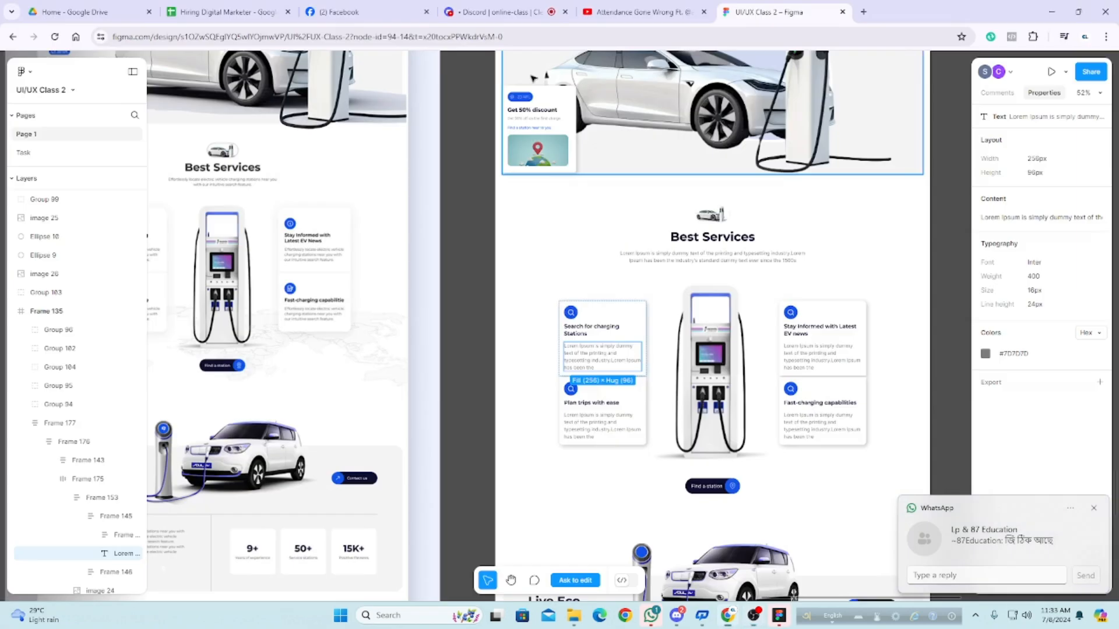
click(508, 15)
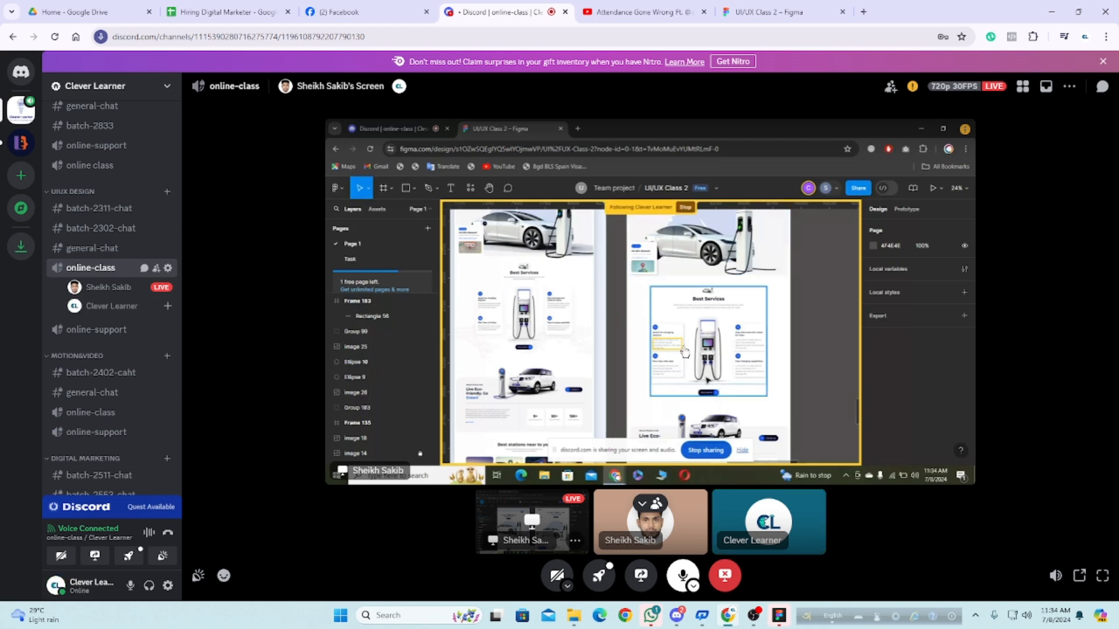
click(1101, 575)
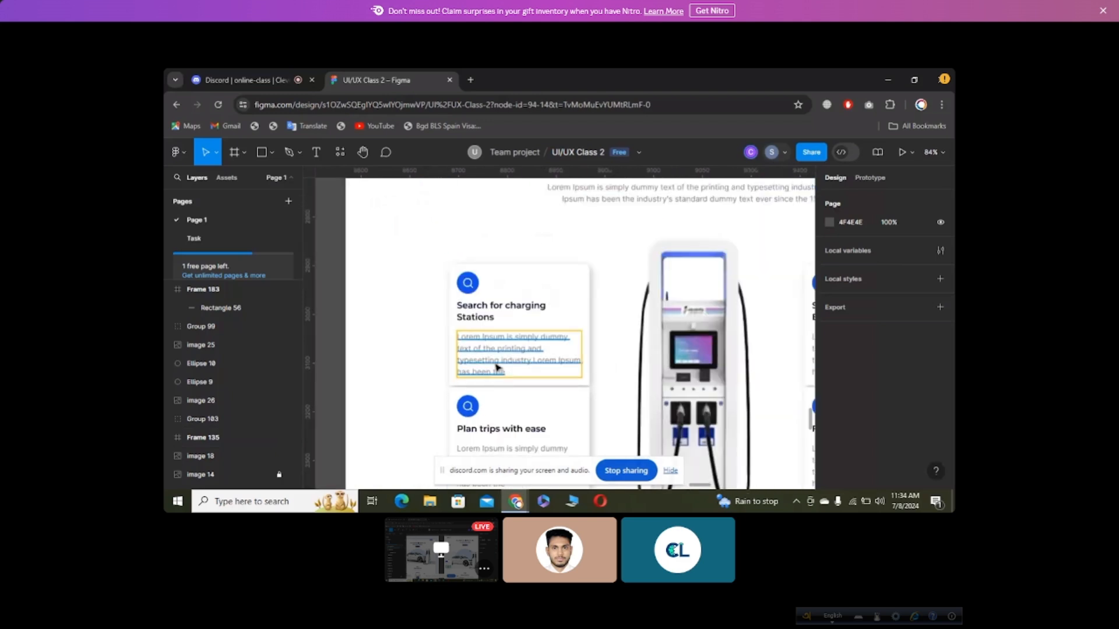
Step: Try widening the description text box in the "Search for charging Stations" card to 268, and undo the resize
click(497, 367)
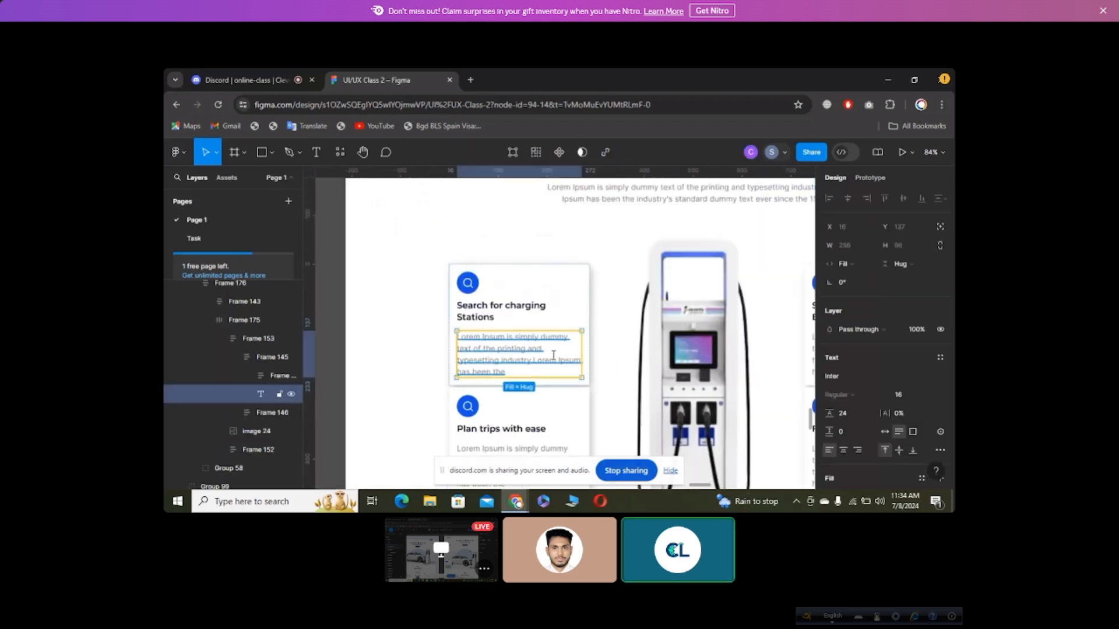
key(Return)
scroll(508, 374, down, 1)
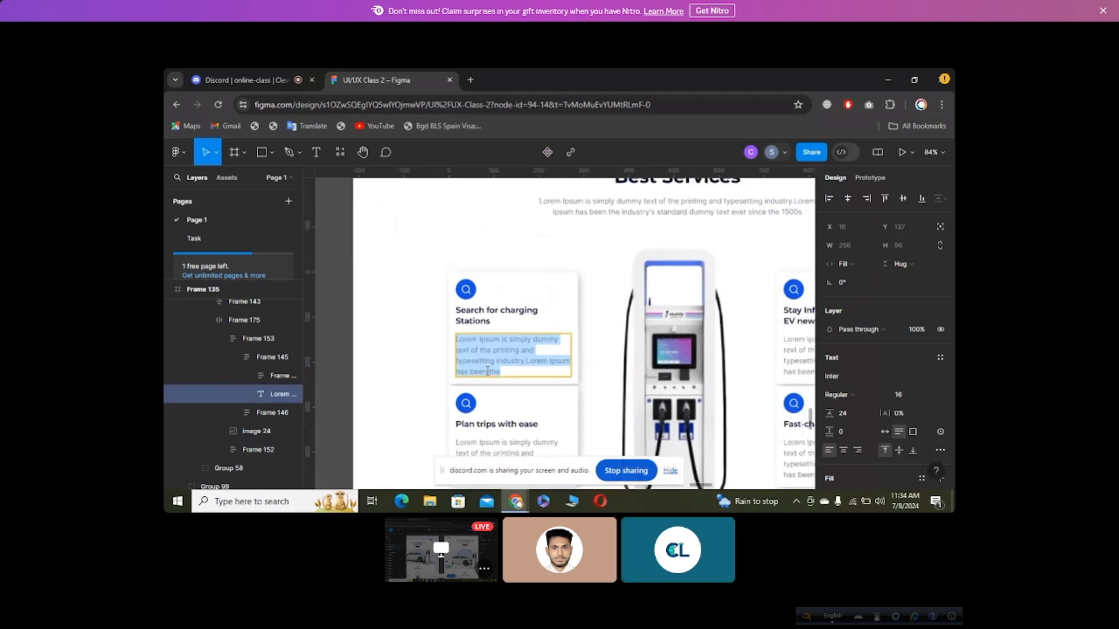
scroll(508, 374, up, 8)
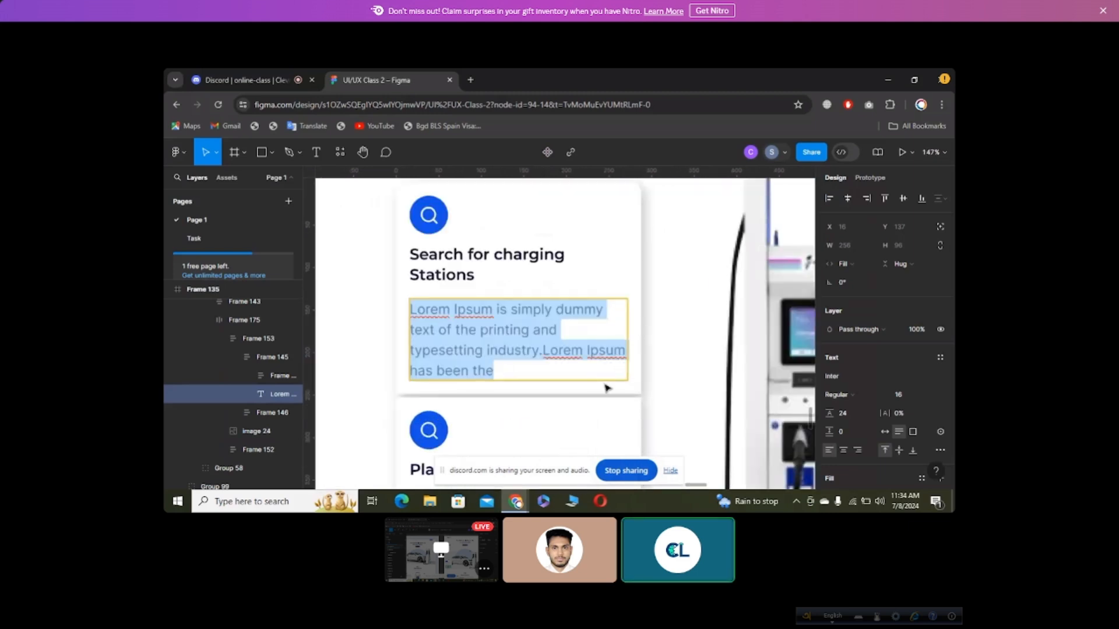
key(Escape)
drag(627, 337, 638, 336)
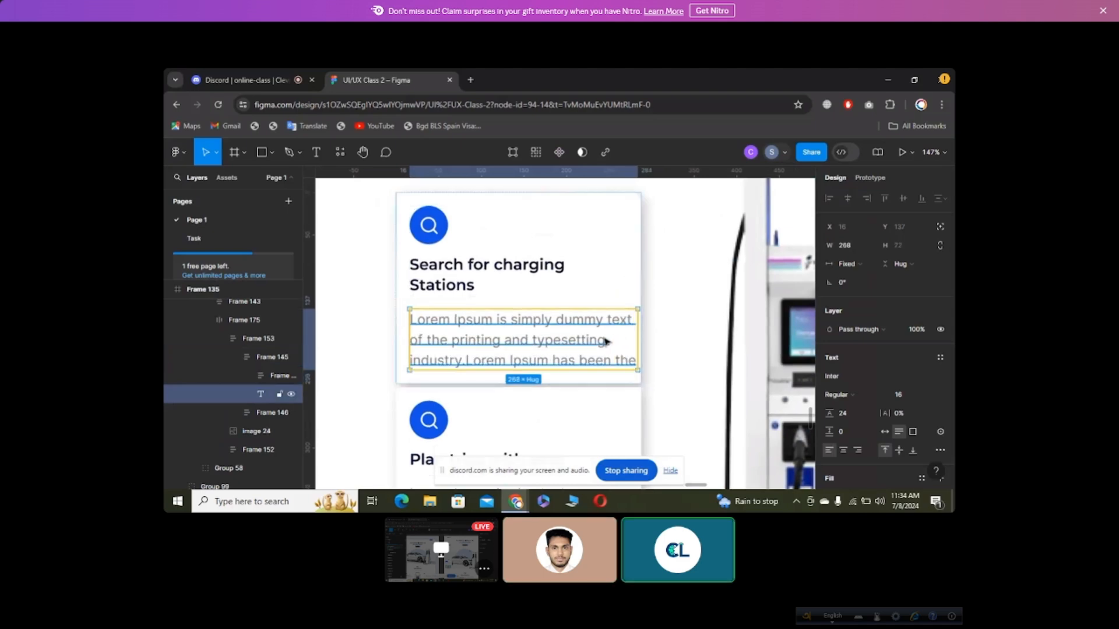
scroll(629, 335, down, 3)
key(ctrl+z)
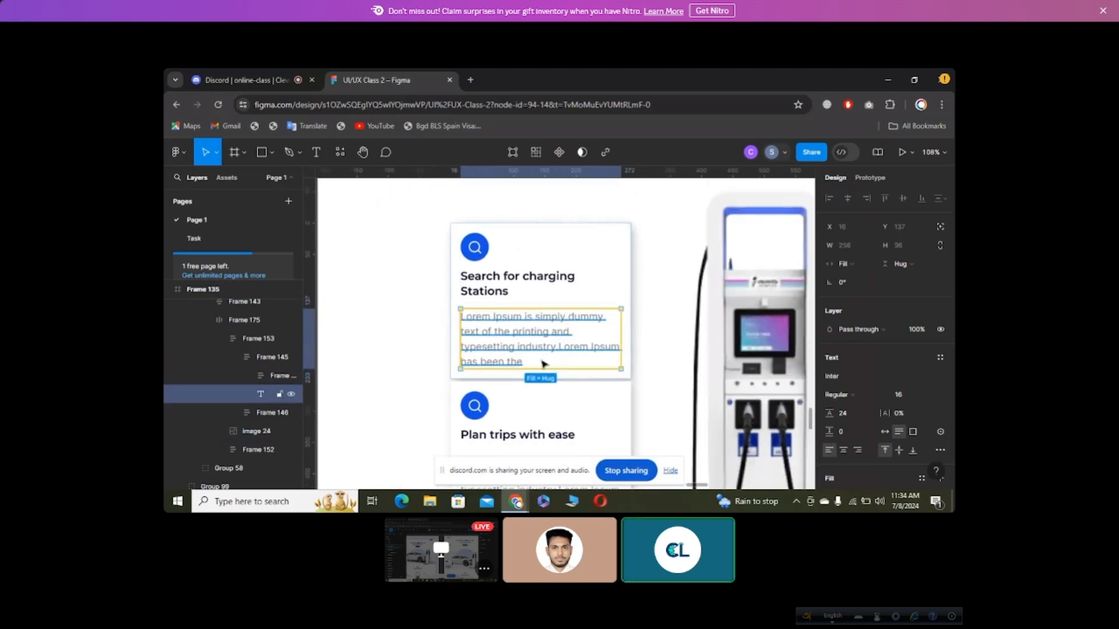
Step: Try deleting "has been the" from the description in the "Search for charging Stations" card, undo the deletion, and deselect the text
scroll(463, 362, up, 3)
double_click(550, 367)
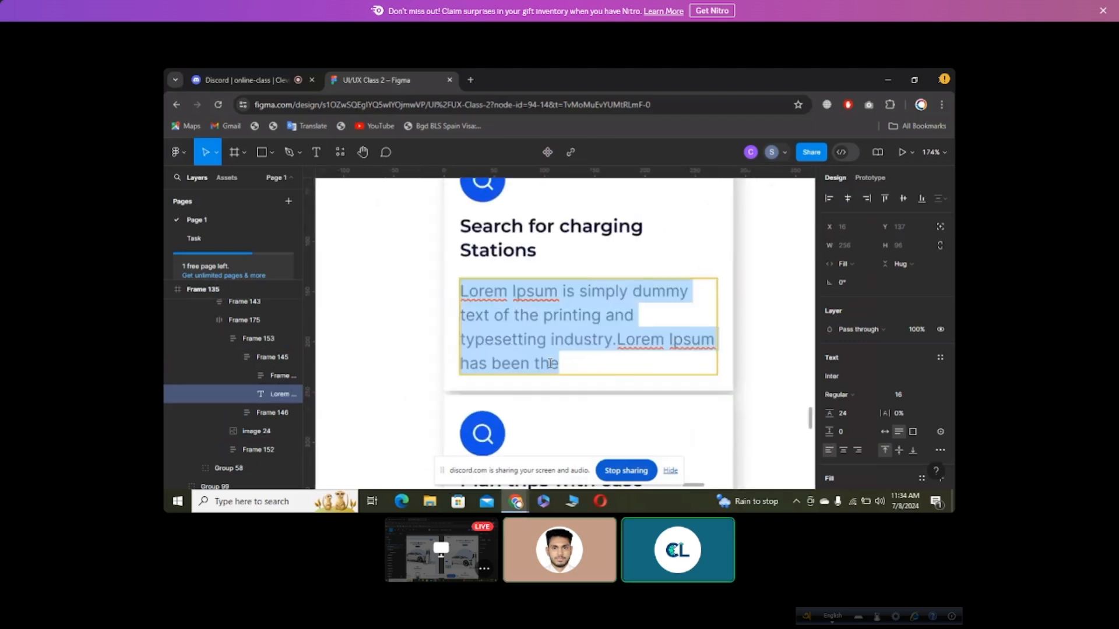
drag(560, 364, 448, 371)
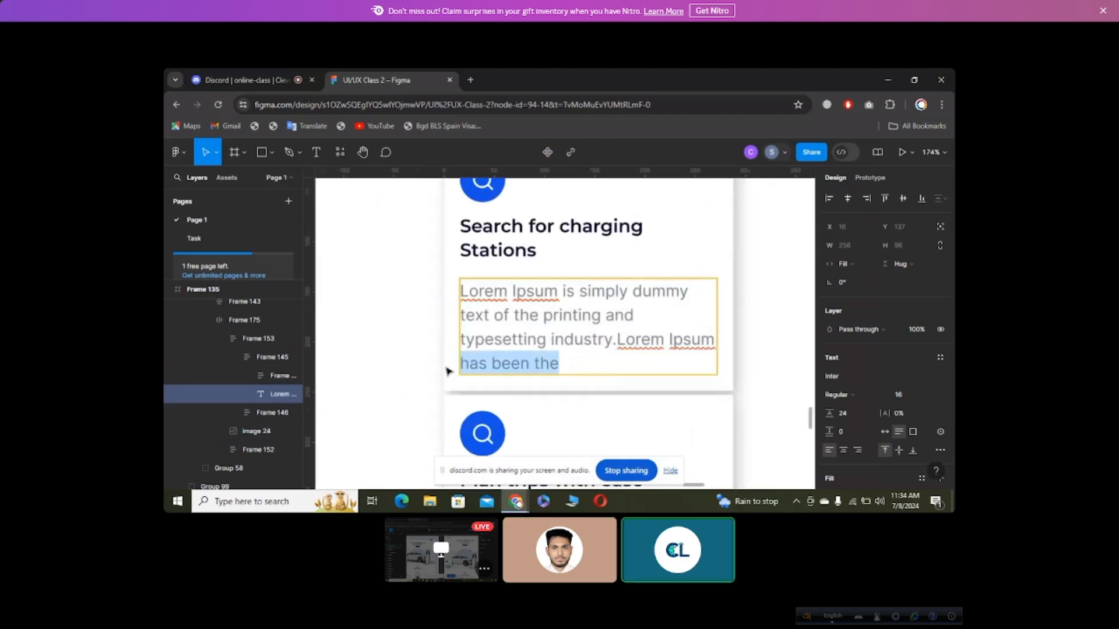
key(BackSpace)
key(ctrl+z)
scroll(445, 374, down, 5)
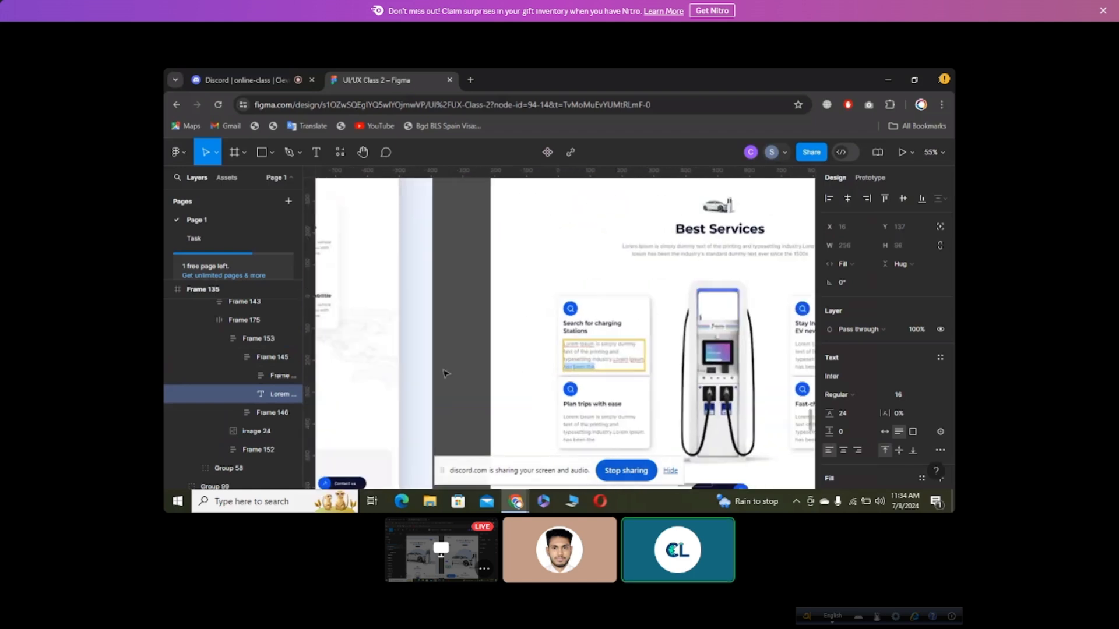
key(Escape)
key(Escape)
Step: Truncate the description text in the "Search for charging Stations" card to a maximum of 3 lines
scroll(667, 362, up, 1)
scroll(624, 360, up, 4)
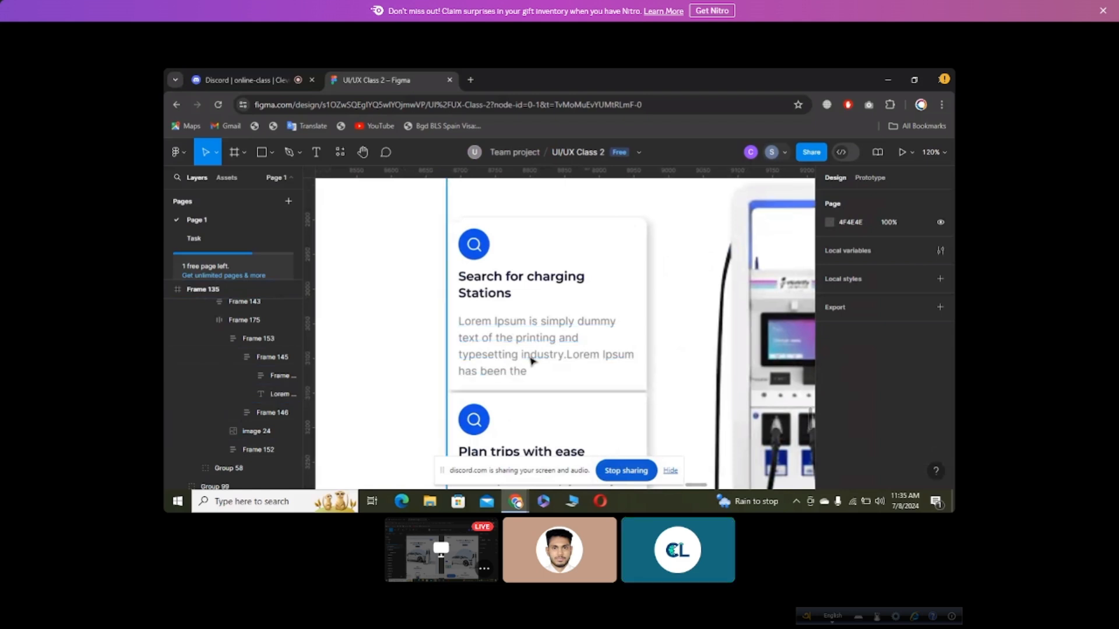
click(532, 361)
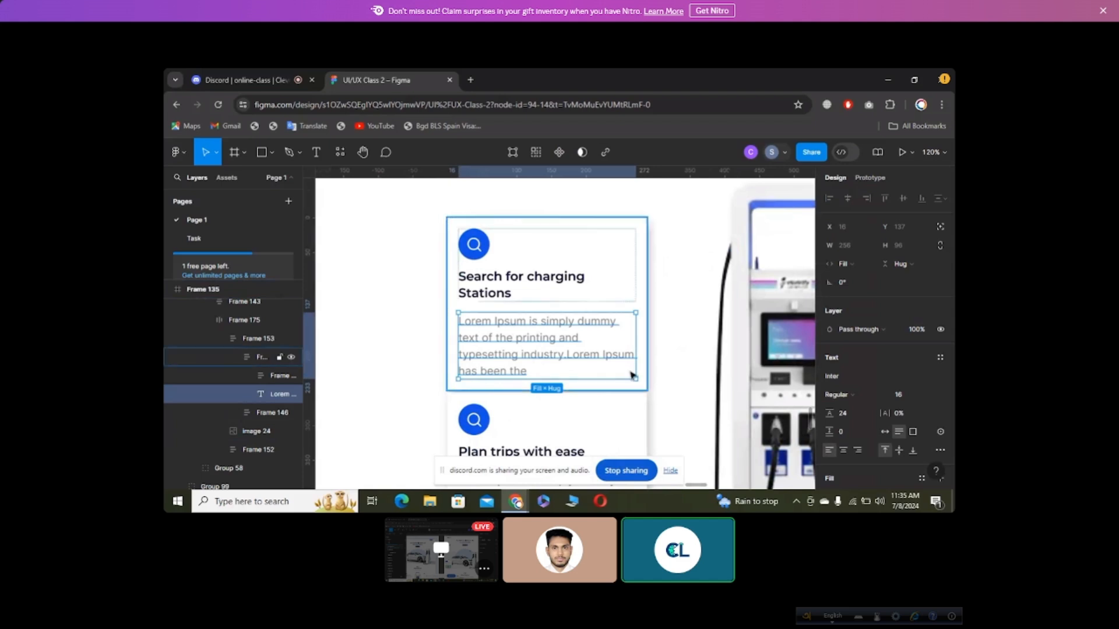
scroll(628, 376, down, 3)
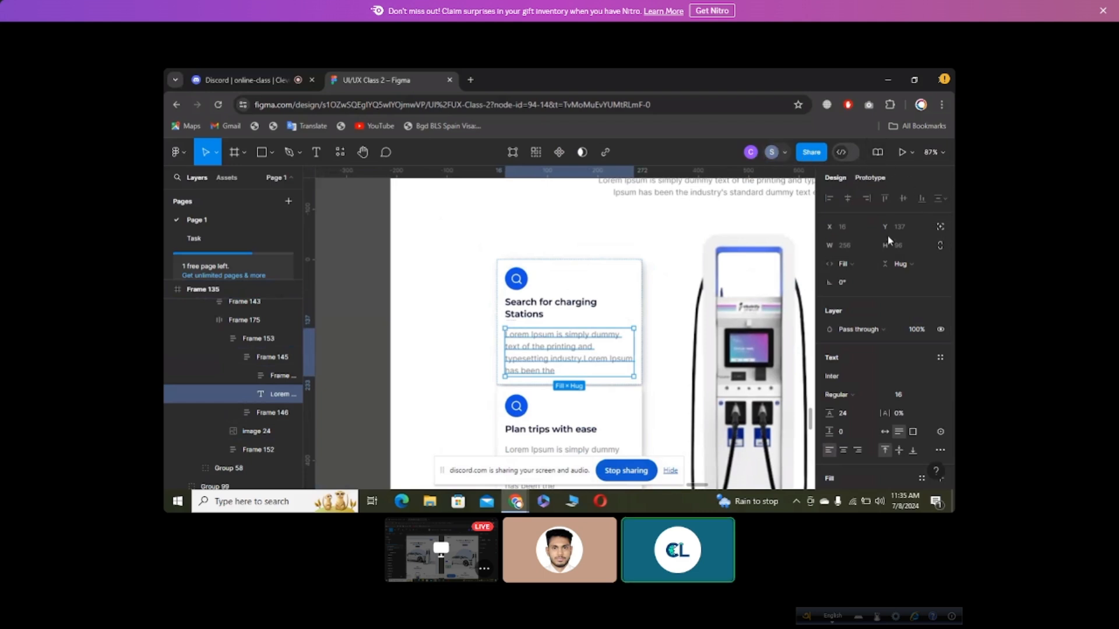
click(943, 451)
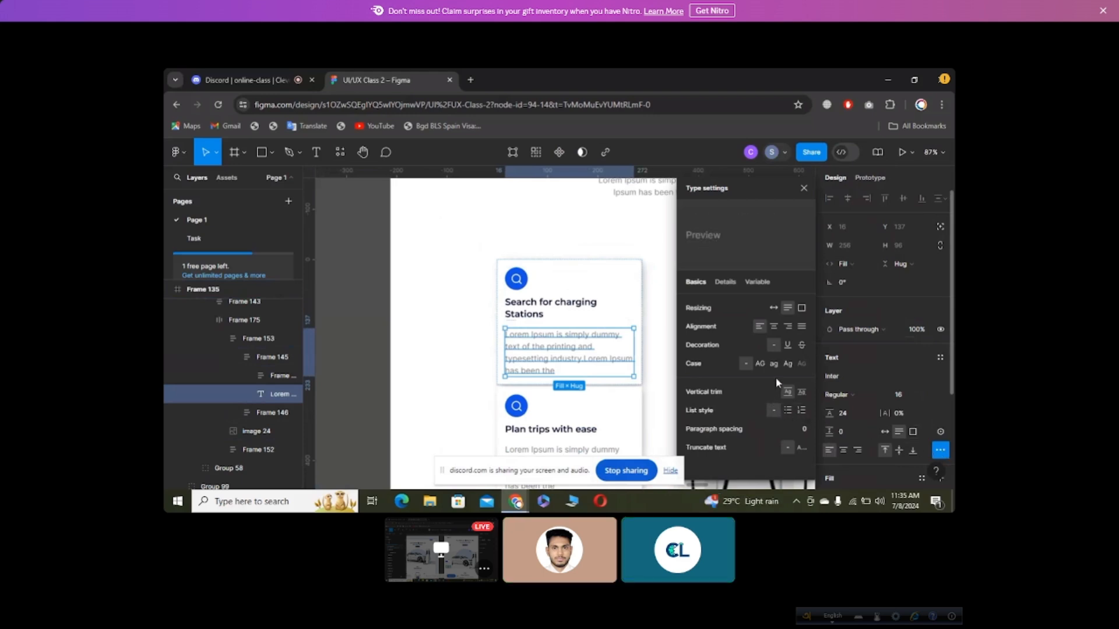
click(800, 447)
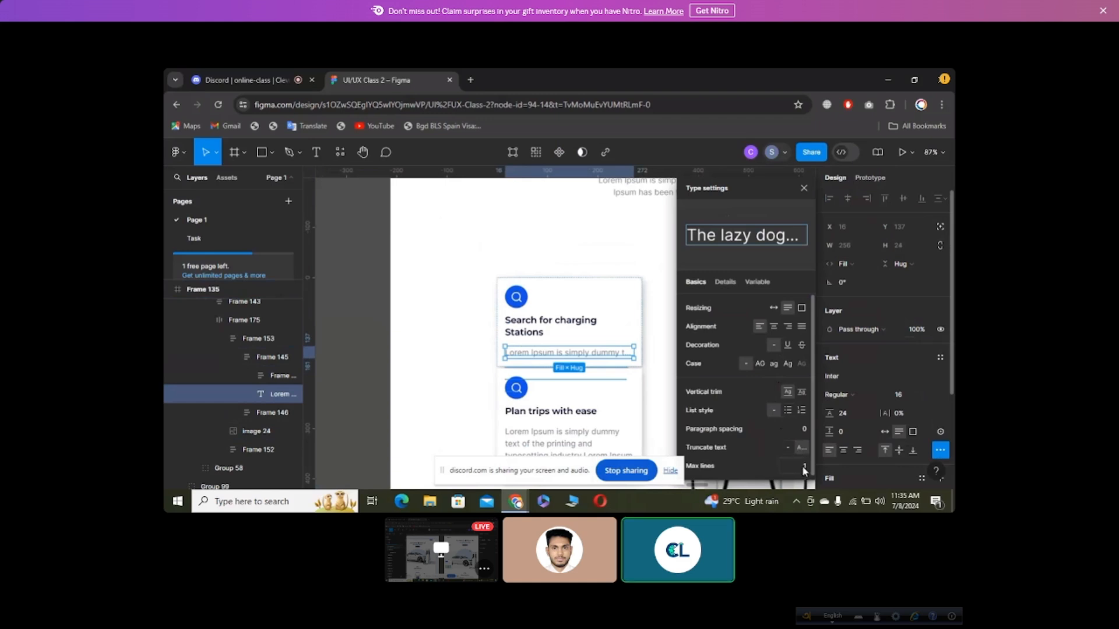
click(802, 466)
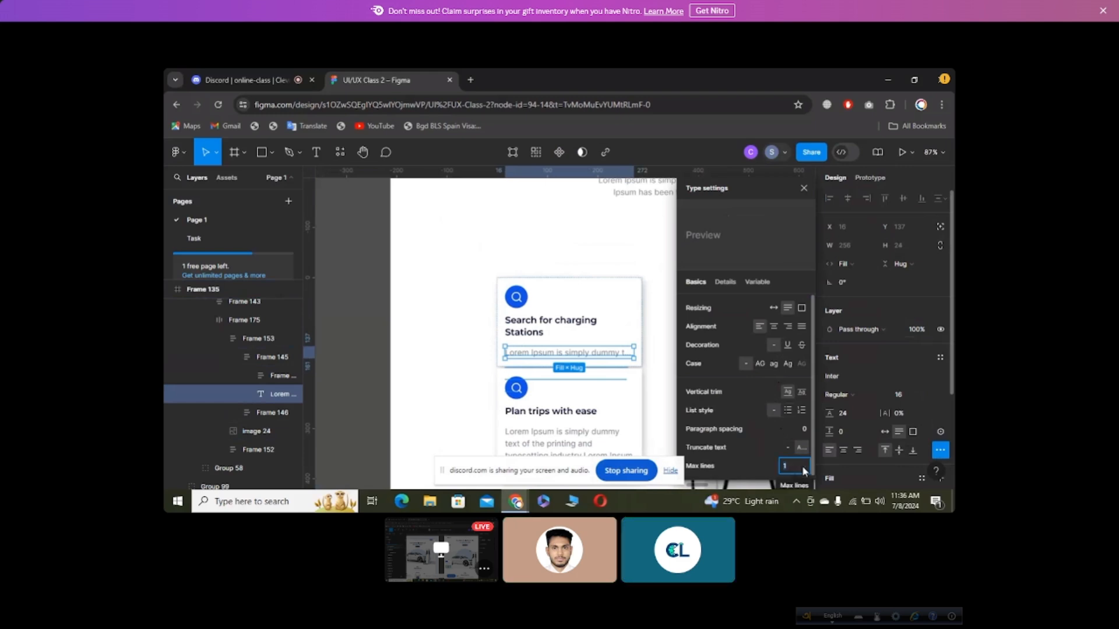
text(3)
key(Return)
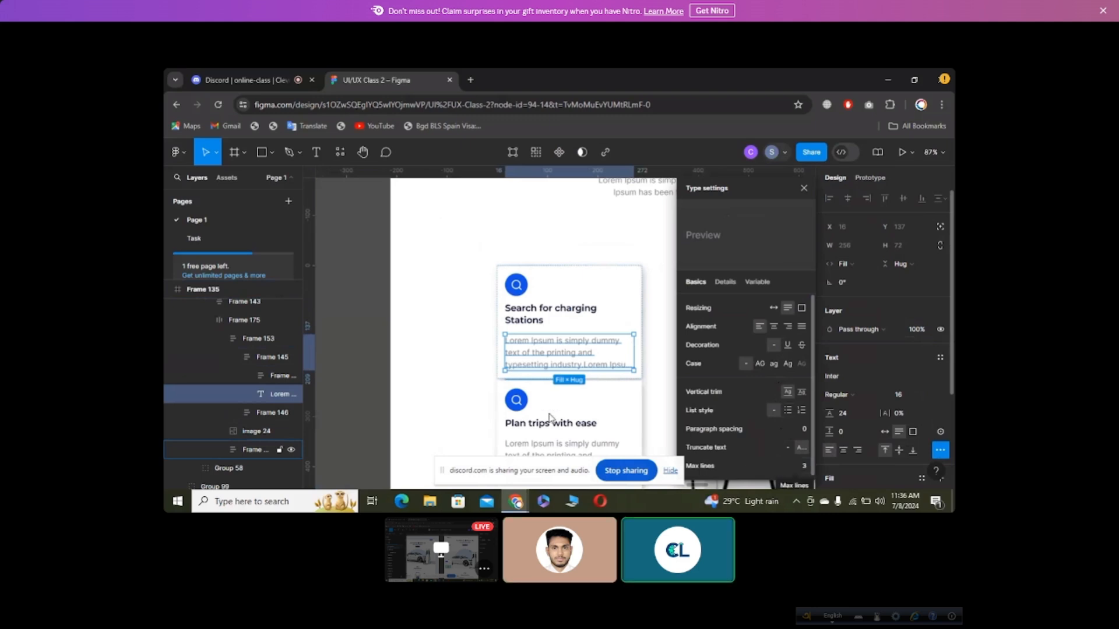
Step: Truncate the description text in the "Plan trips with ease" card to a maximum of 3 lines
scroll(556, 396, down, 2)
double_click(557, 392)
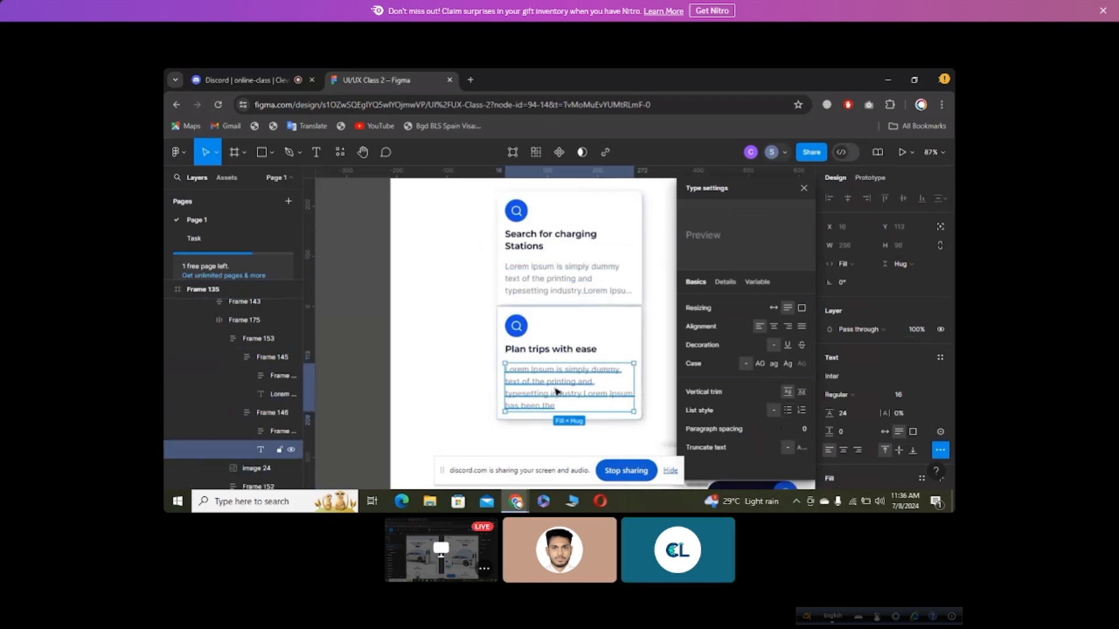
click(801, 449)
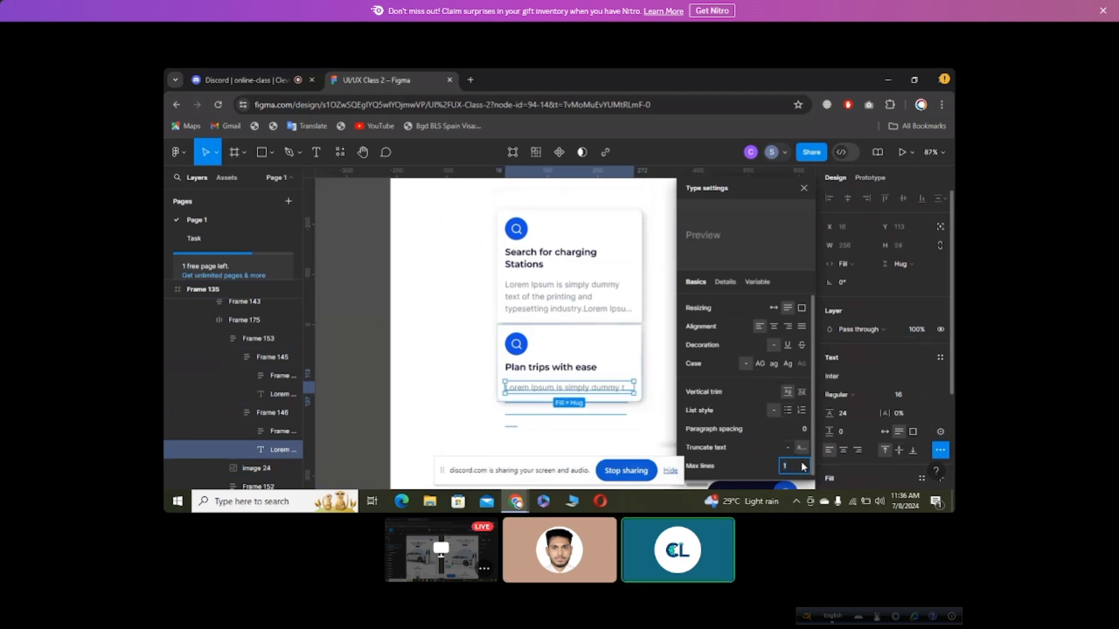
text(3)
key(Return)
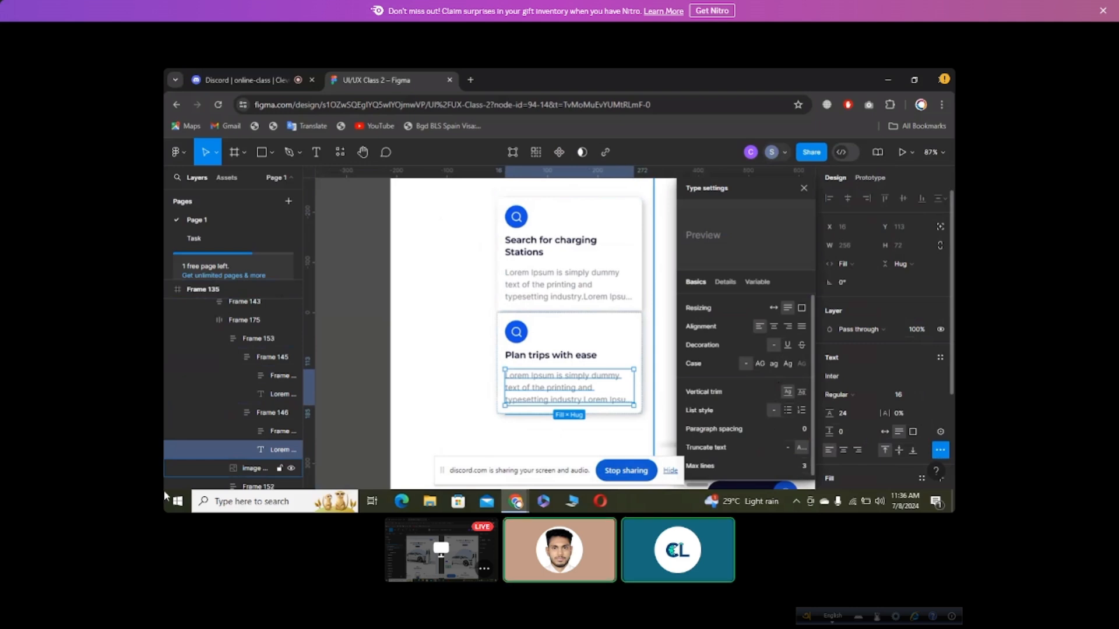
Step: Truncate the descriptions in the "Stay informed with Latest EV news" and "Fast-charging capabilities" cards to a maximum of 3 lines, and deselect them
scroll(454, 395, down, 3)
scroll(453, 395, down, 3)
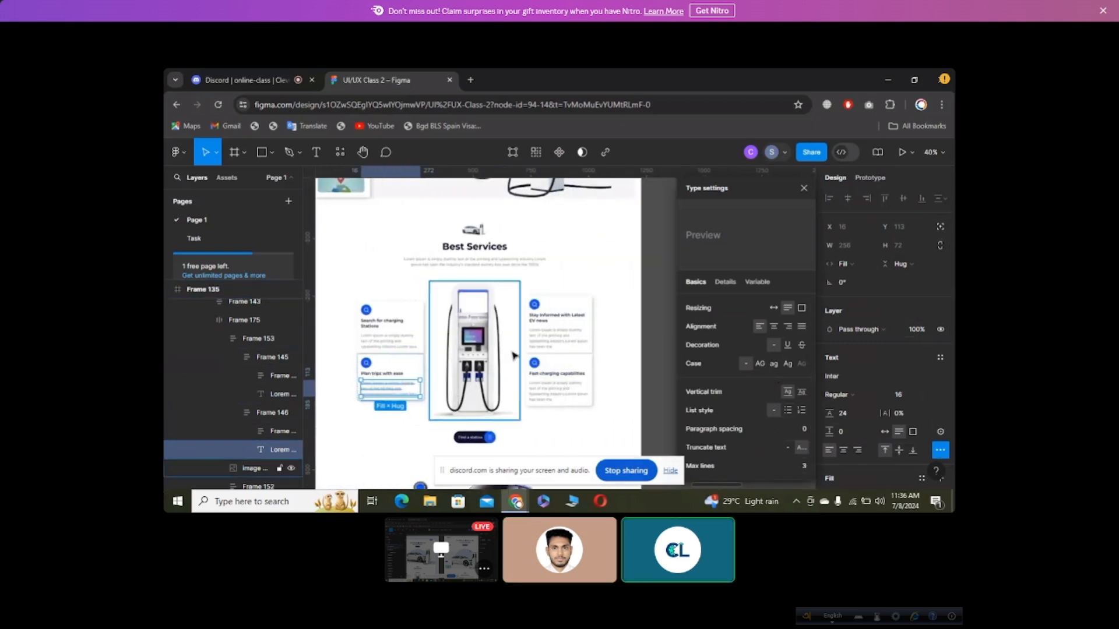
shift+click(546, 347)
shift+click(559, 387)
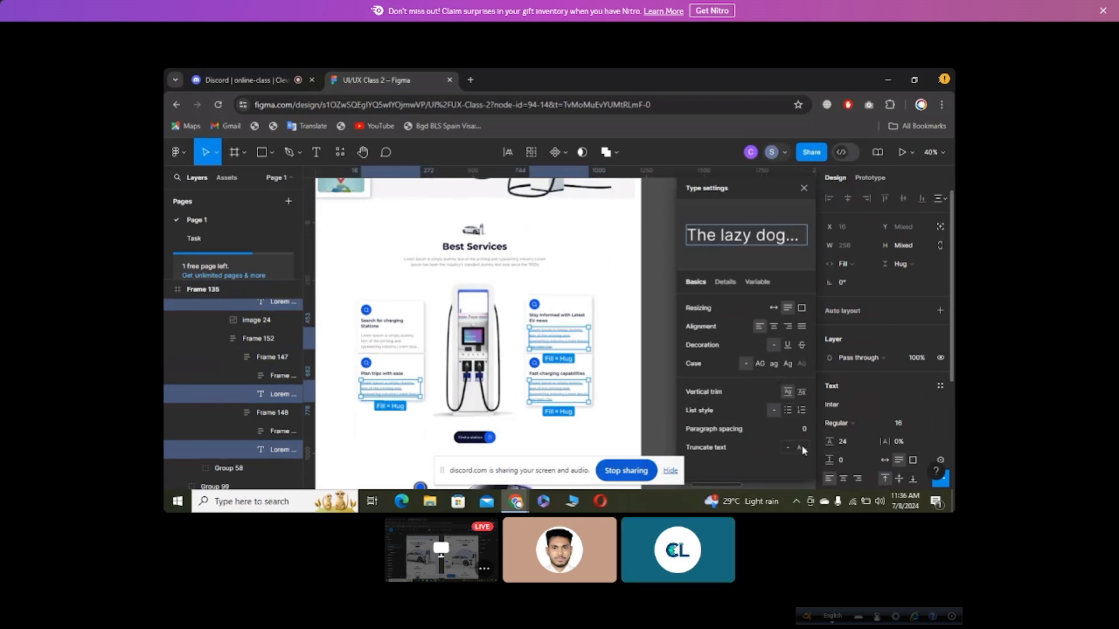
click(802, 449)
click(795, 466)
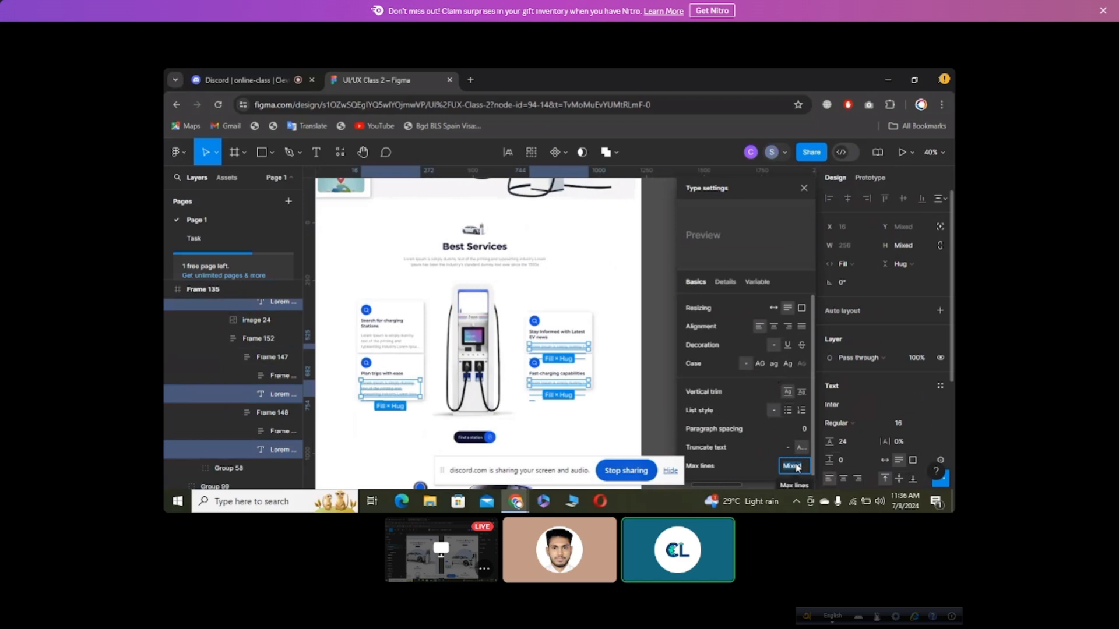
text(3)
key(Return)
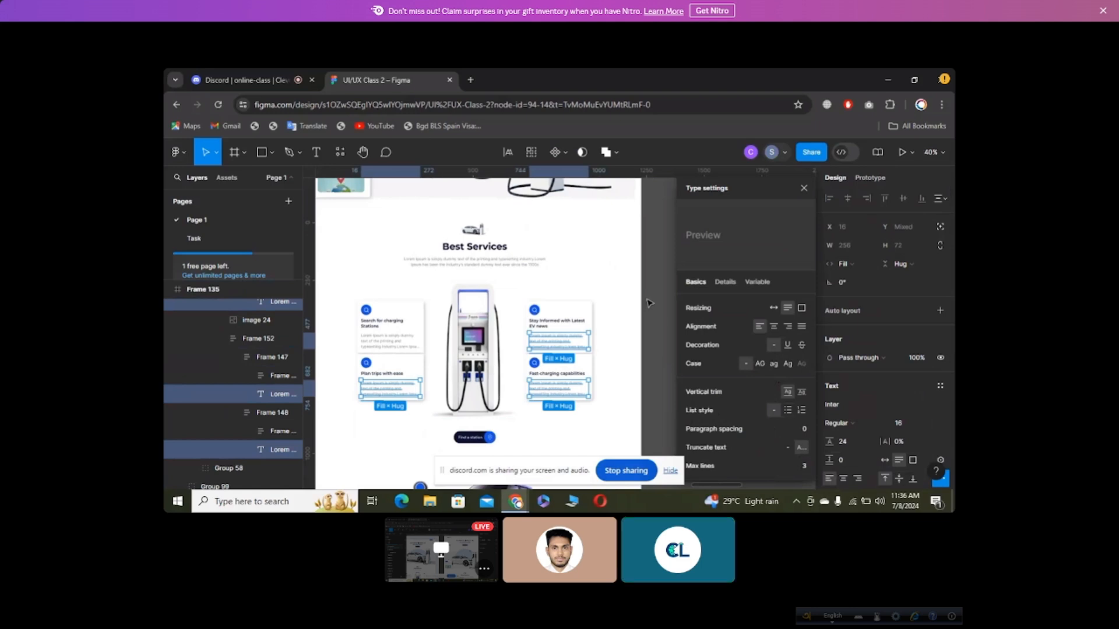
click(659, 253)
Step: Compare the Best Services cards with those on the neighbouring landing page and examine the faint world map behind that page's section
scroll(710, 270, left, 2)
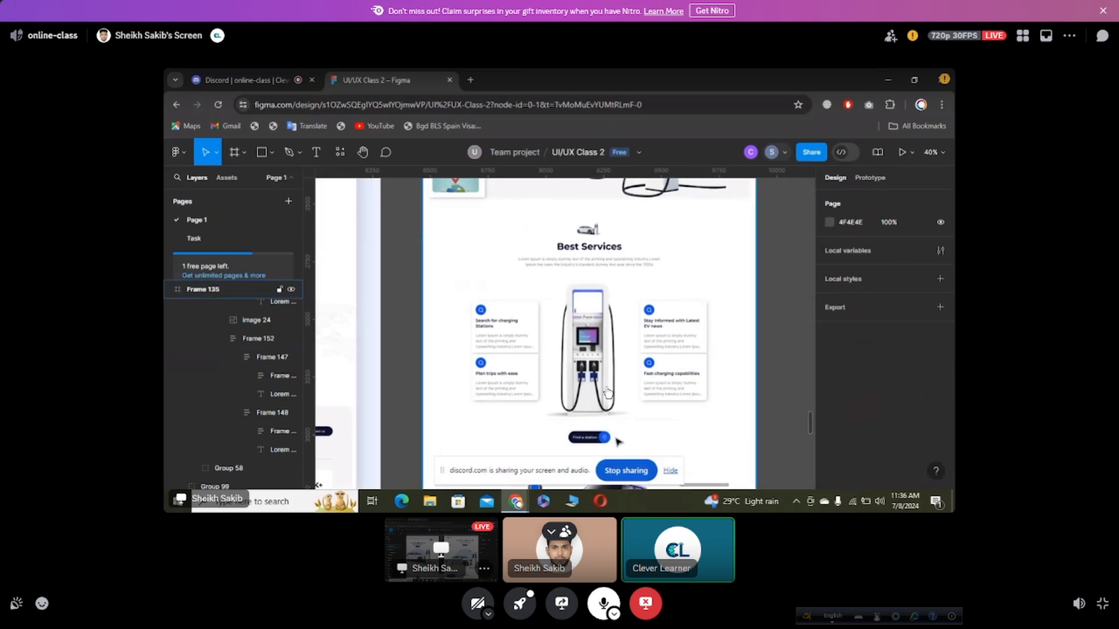
scroll(620, 437, up, 2)
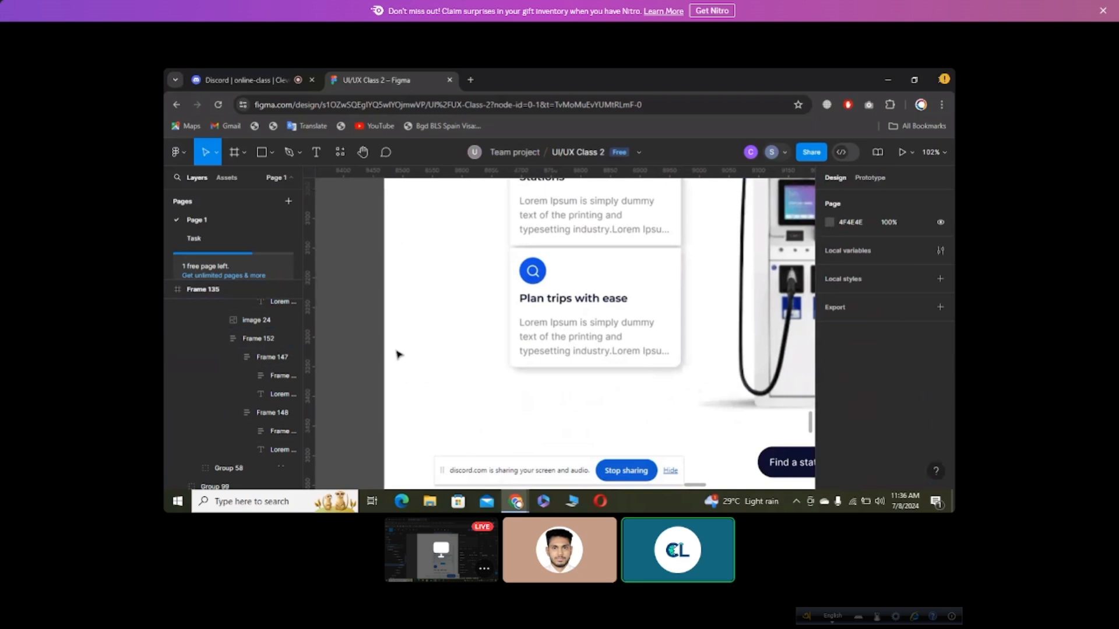
scroll(396, 355, down, 5)
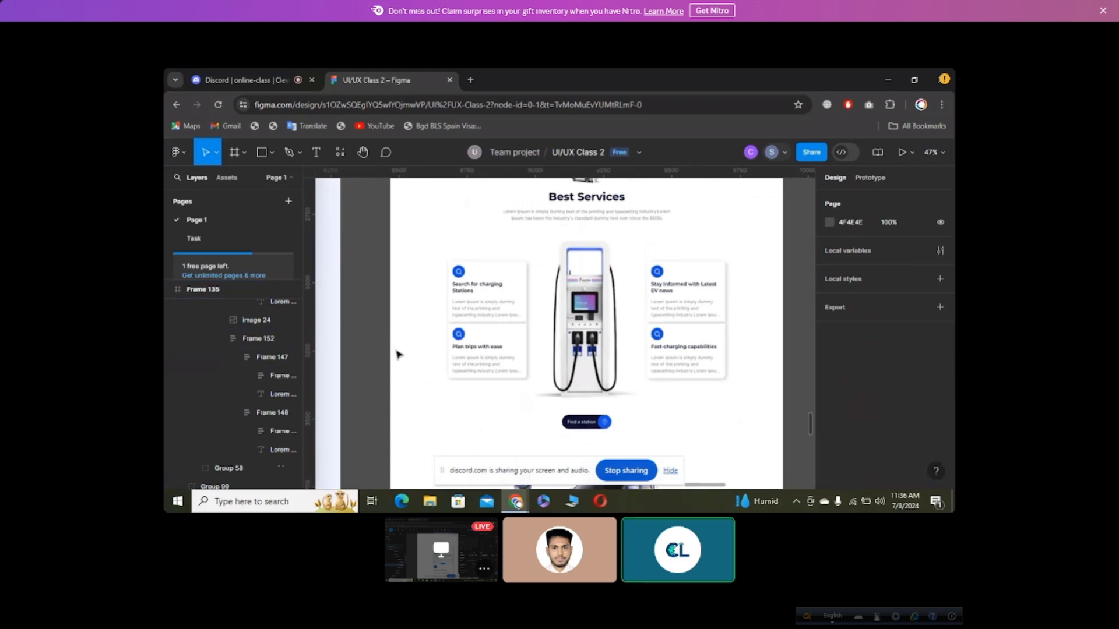
scroll(396, 354, left, 5)
scroll(396, 354, left, 3)
scroll(580, 300, up, 2)
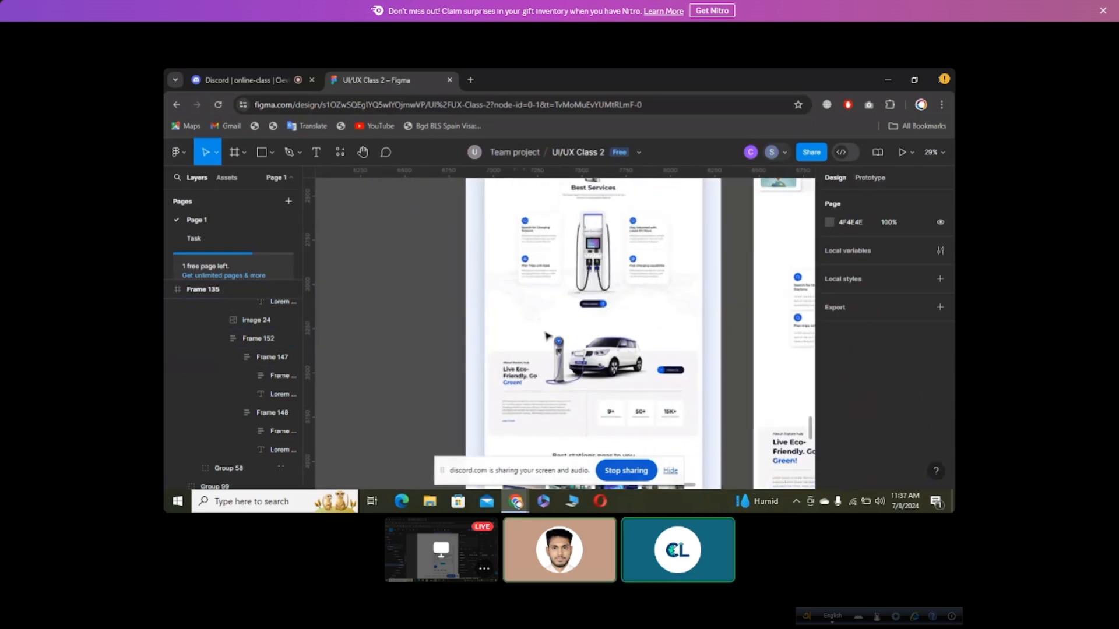
scroll(525, 310, up, 3)
scroll(425, 417, up, 2)
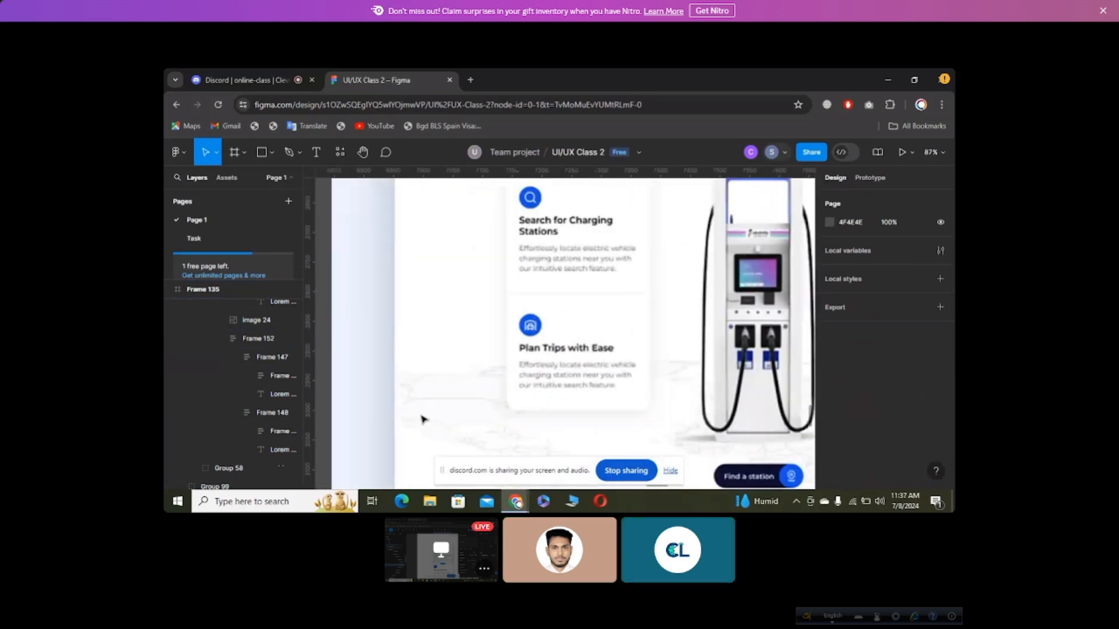
scroll(423, 418, down, 2)
scroll(423, 418, down, 2)
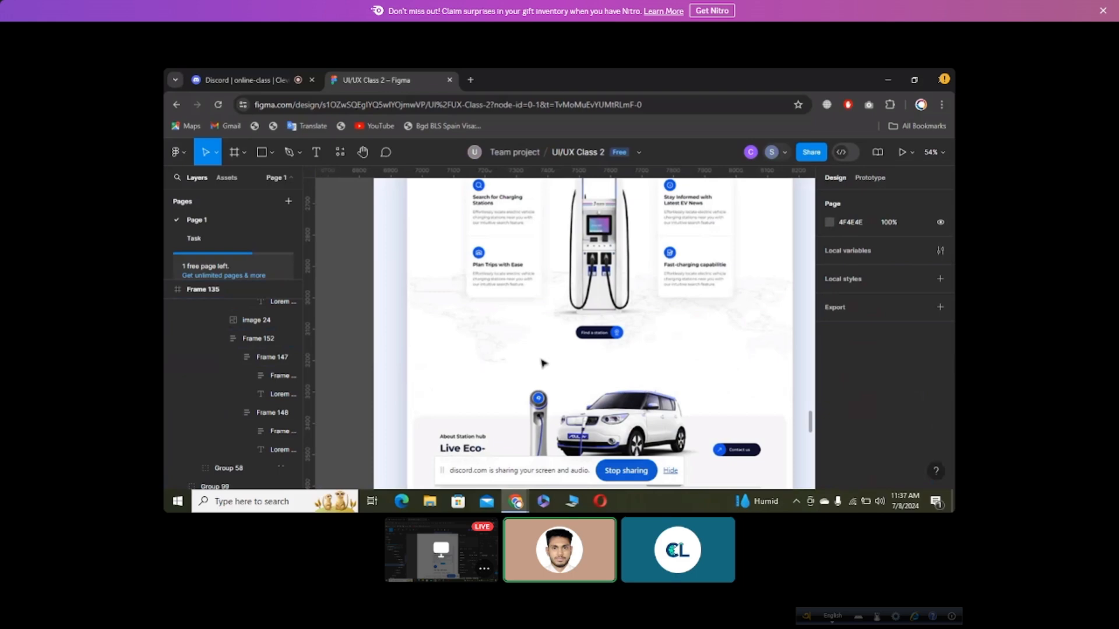
scroll(638, 338, up, 3)
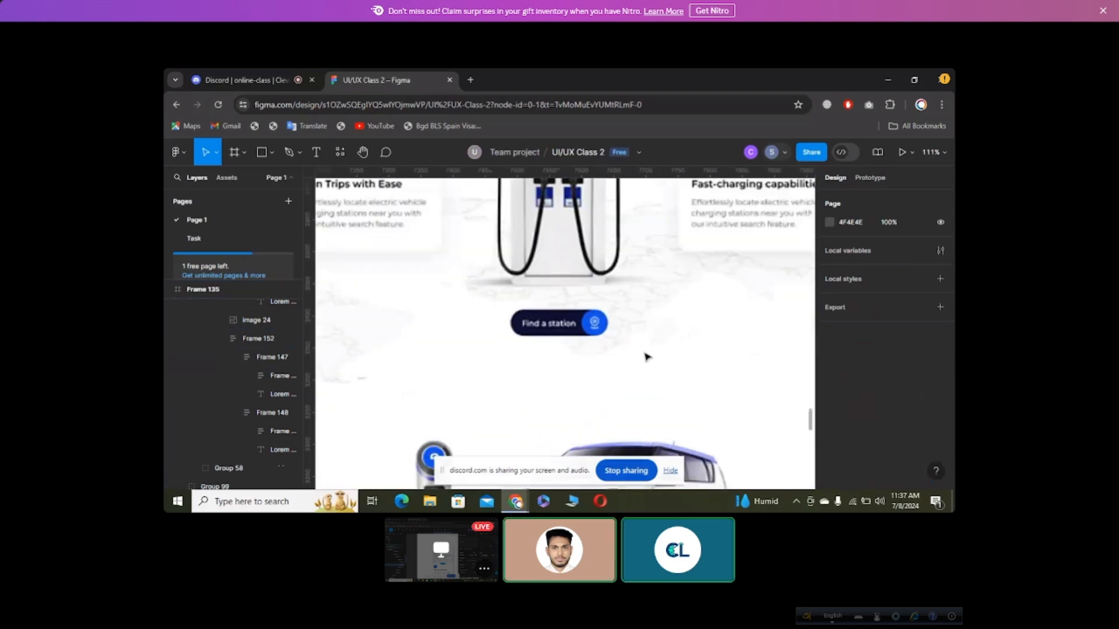
scroll(515, 339, down, 1)
scroll(412, 313, up, 4)
scroll(411, 313, down, 2)
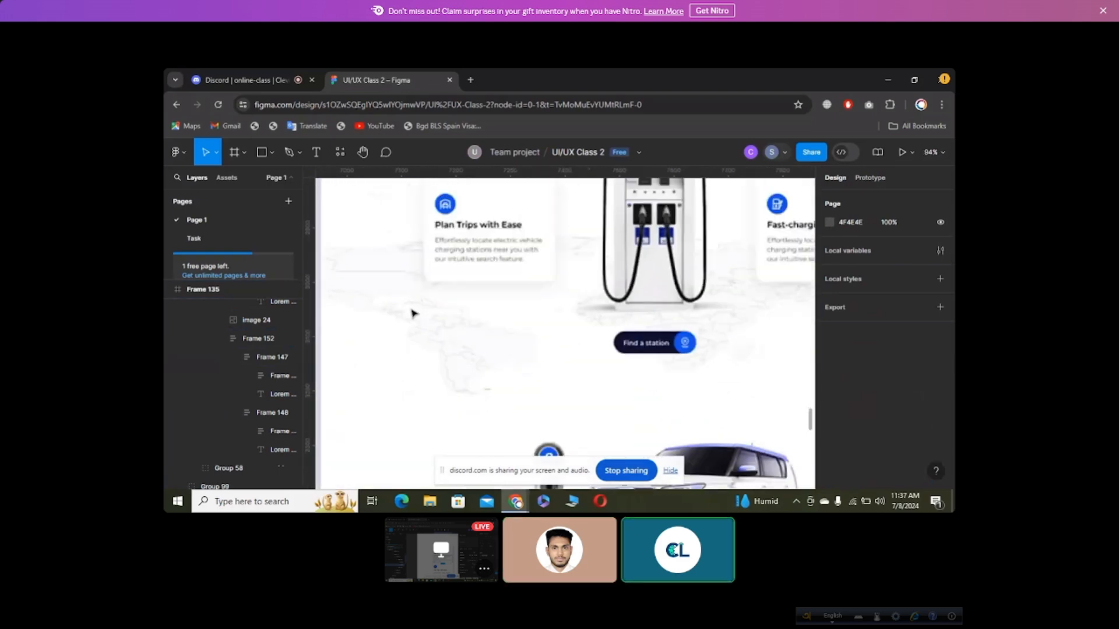
scroll(412, 313, up, 1)
scroll(412, 314, down, 5)
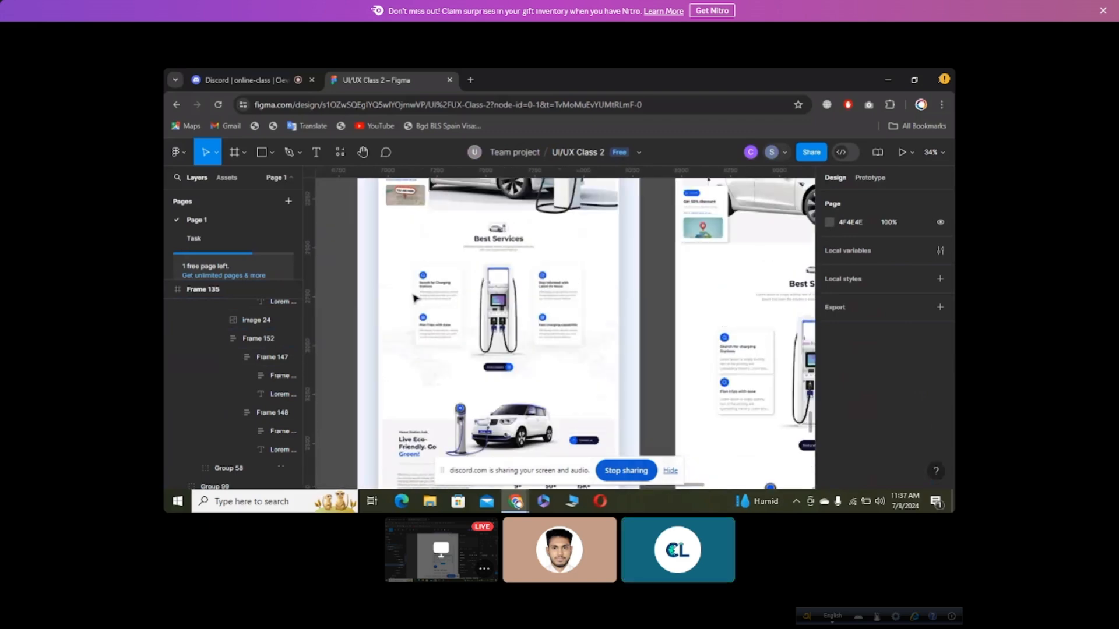
Step: Search Google for "world svg" in a new browser tab and look through the image results
click(473, 78)
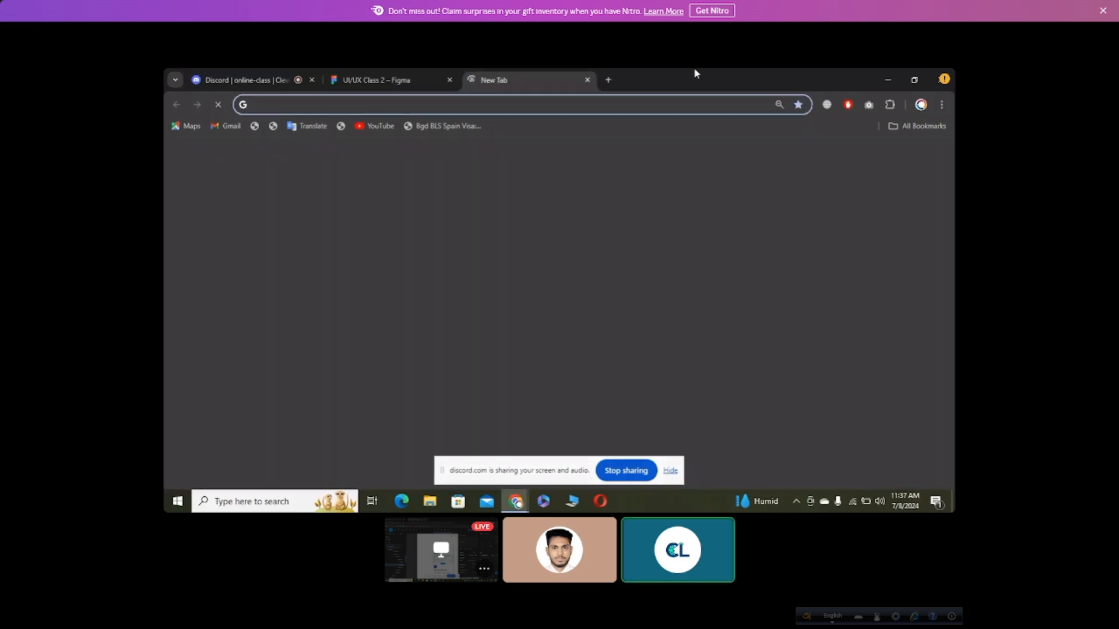
click(369, 76)
scroll(383, 303, up, 1)
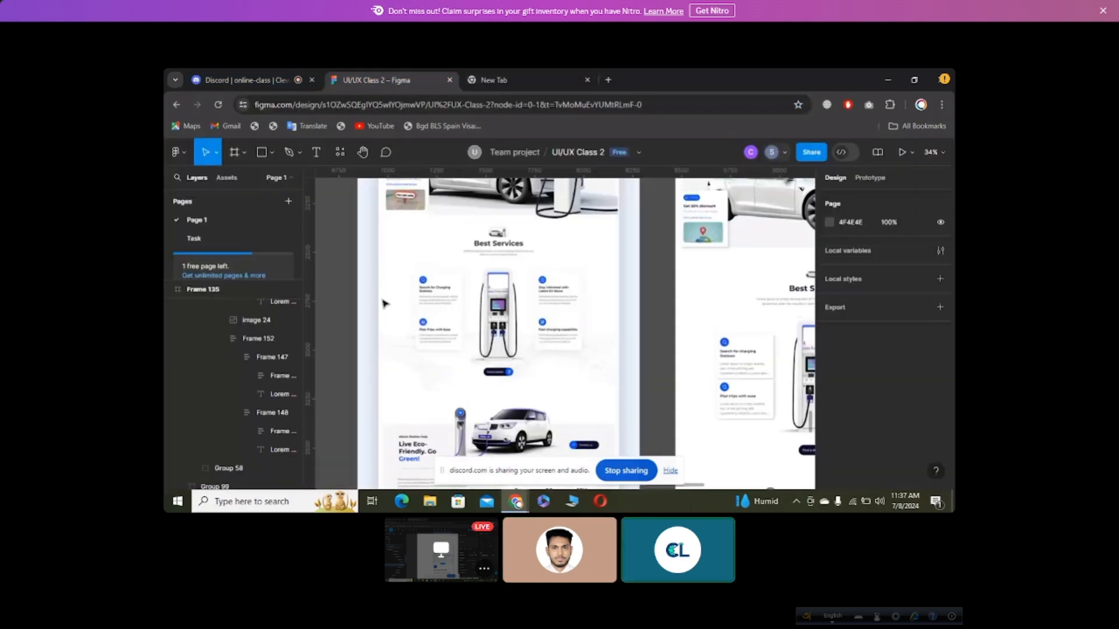
click(483, 80)
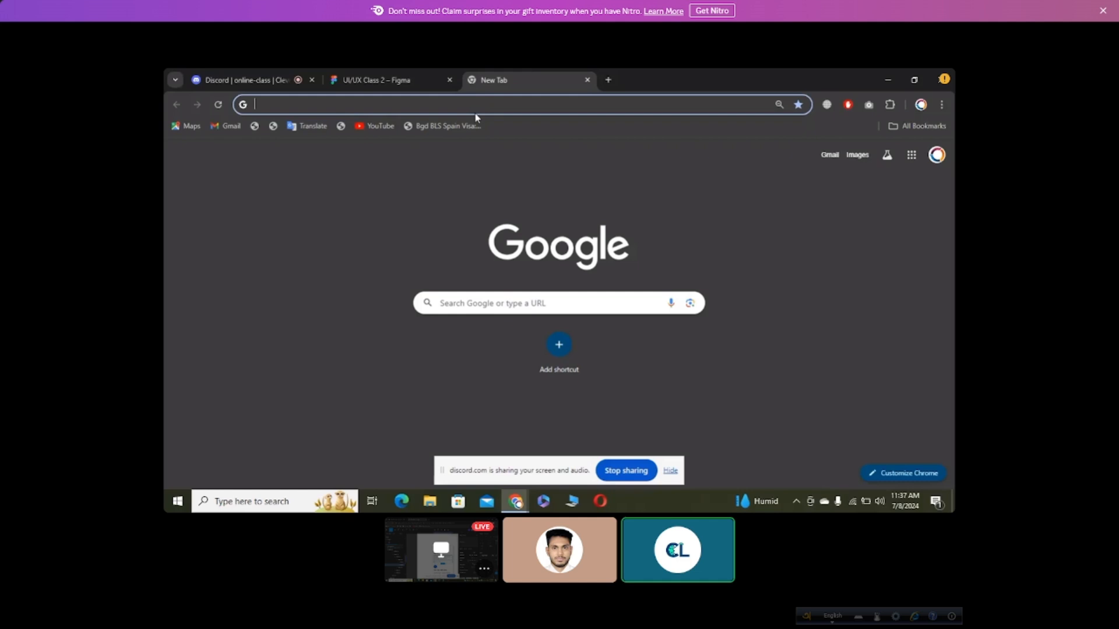
text(world)
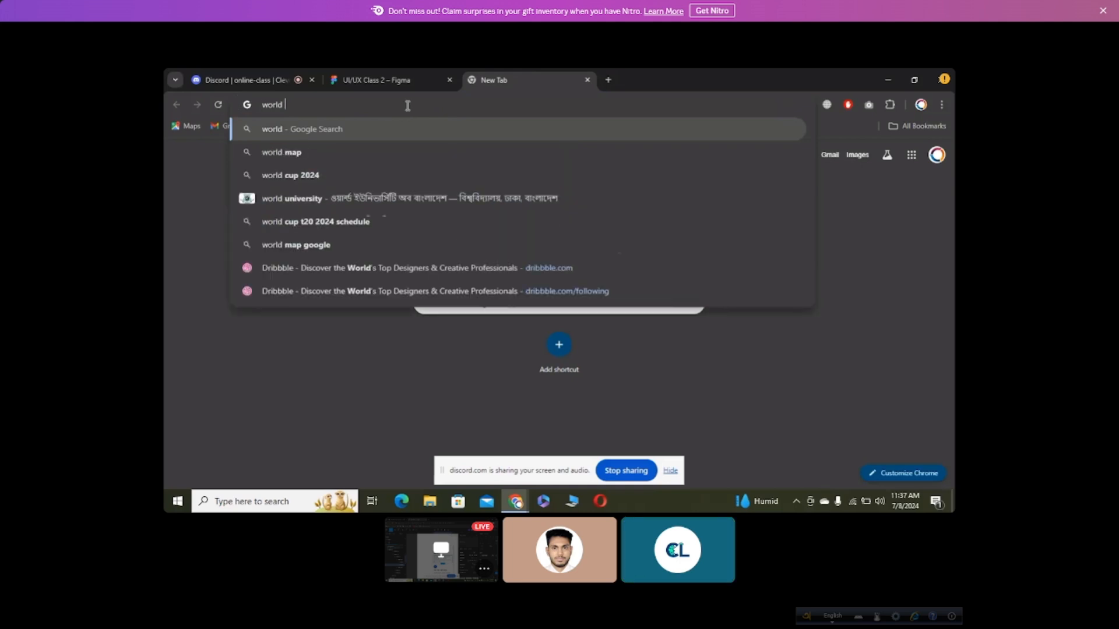
text( svg)
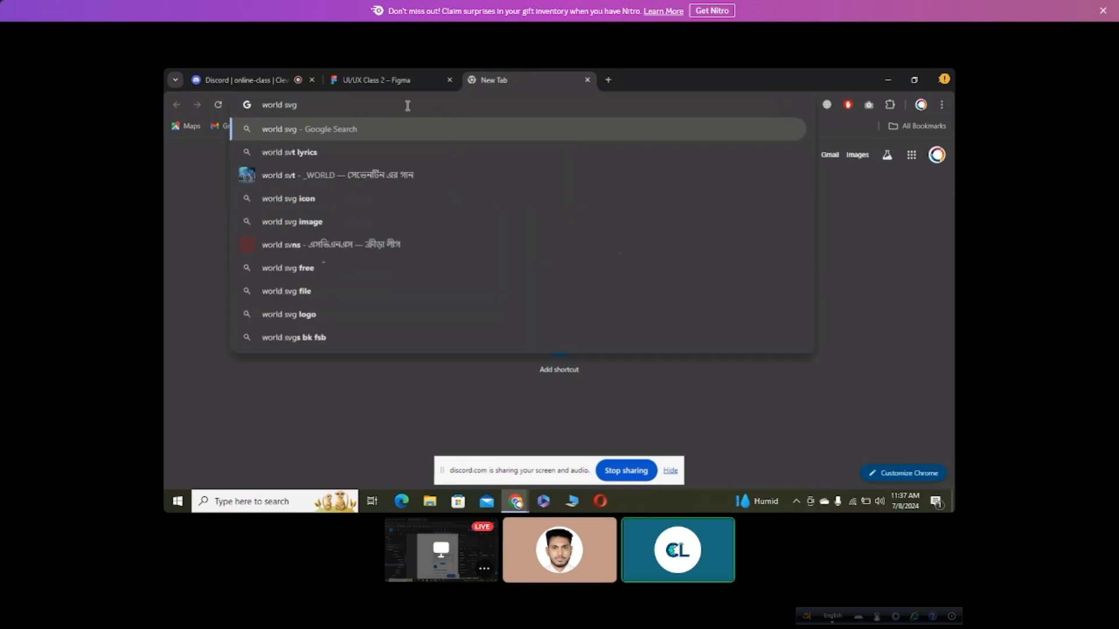
key(Return)
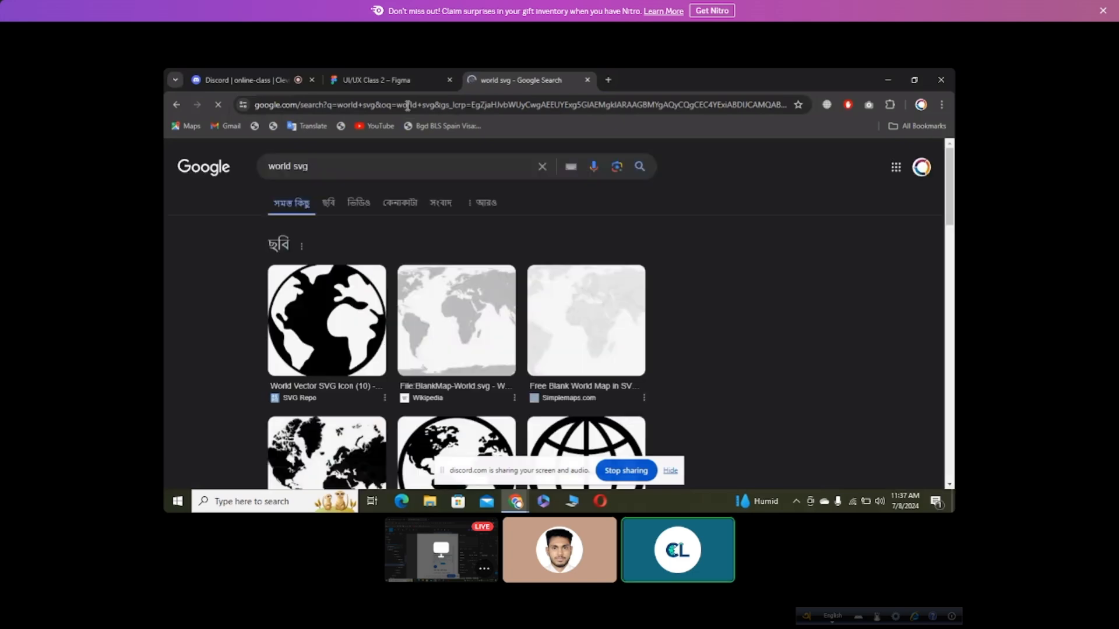
scroll(554, 348, down, 5)
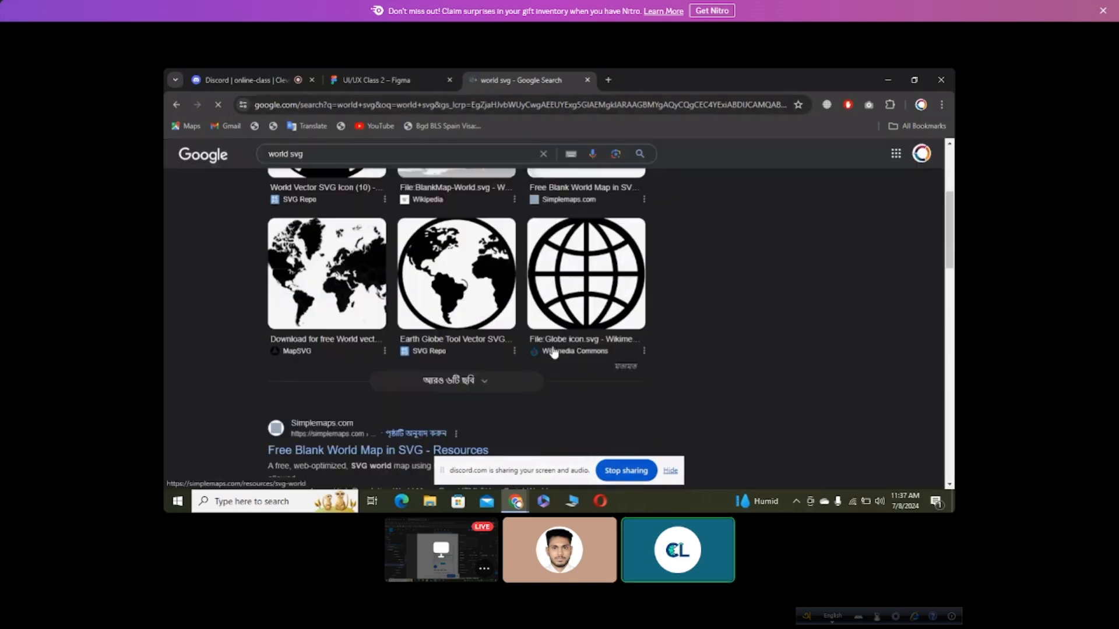
scroll(506, 340, up, 5)
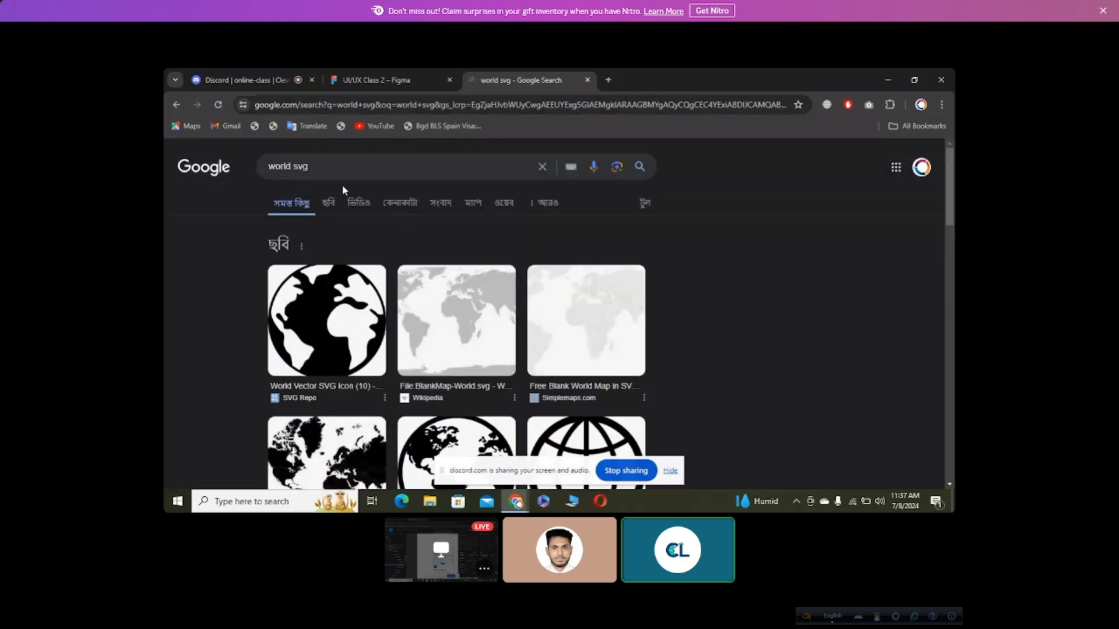
Step: Open the "world svg" search query for editing after the word "world"
click(311, 168)
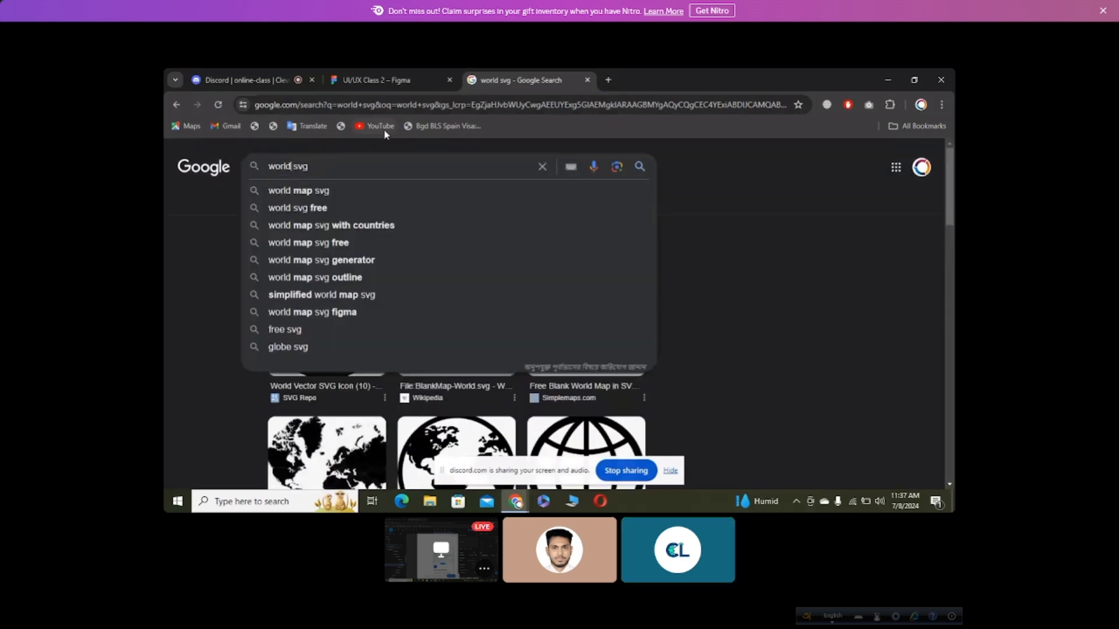
Step: Search Google Images for "world map svg" and browse the results for a suitable map
text(map)
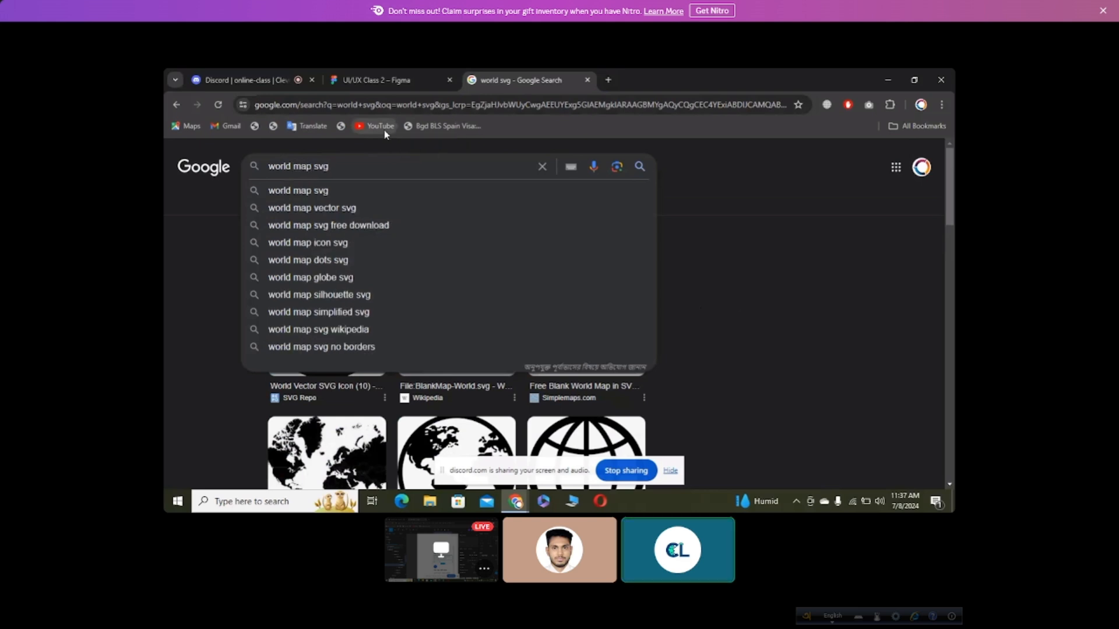
key(Return)
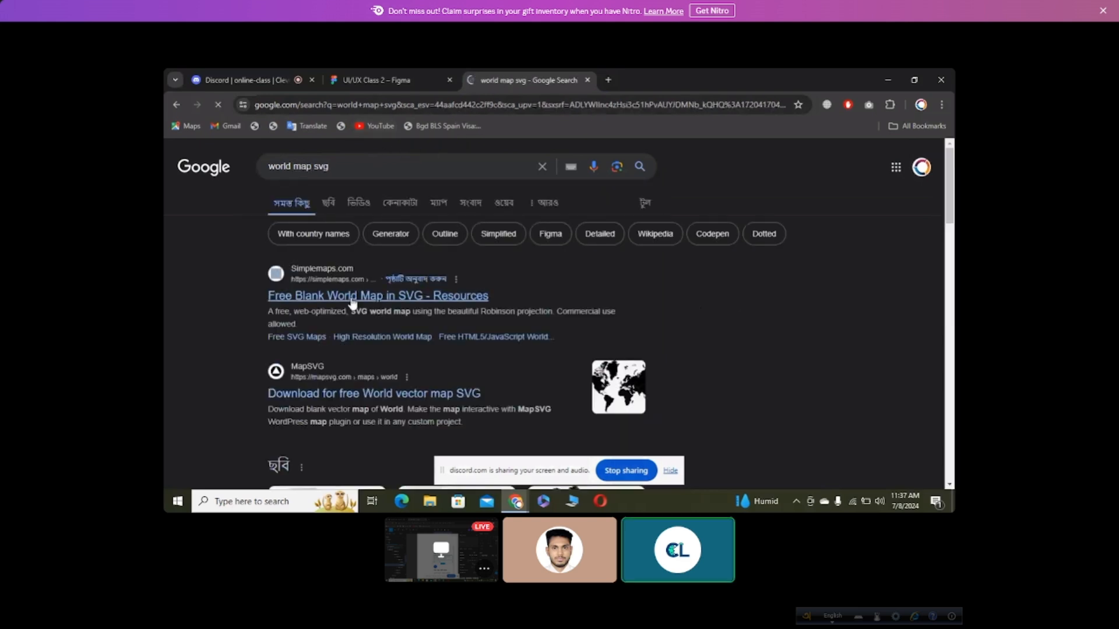
click(337, 205)
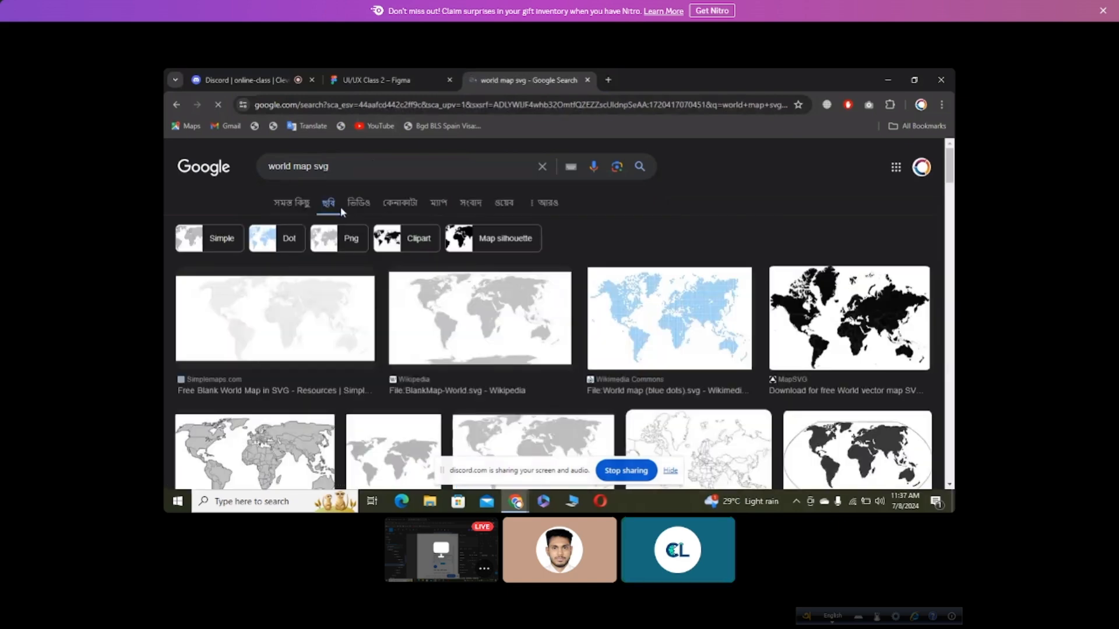
scroll(647, 303, down, 2)
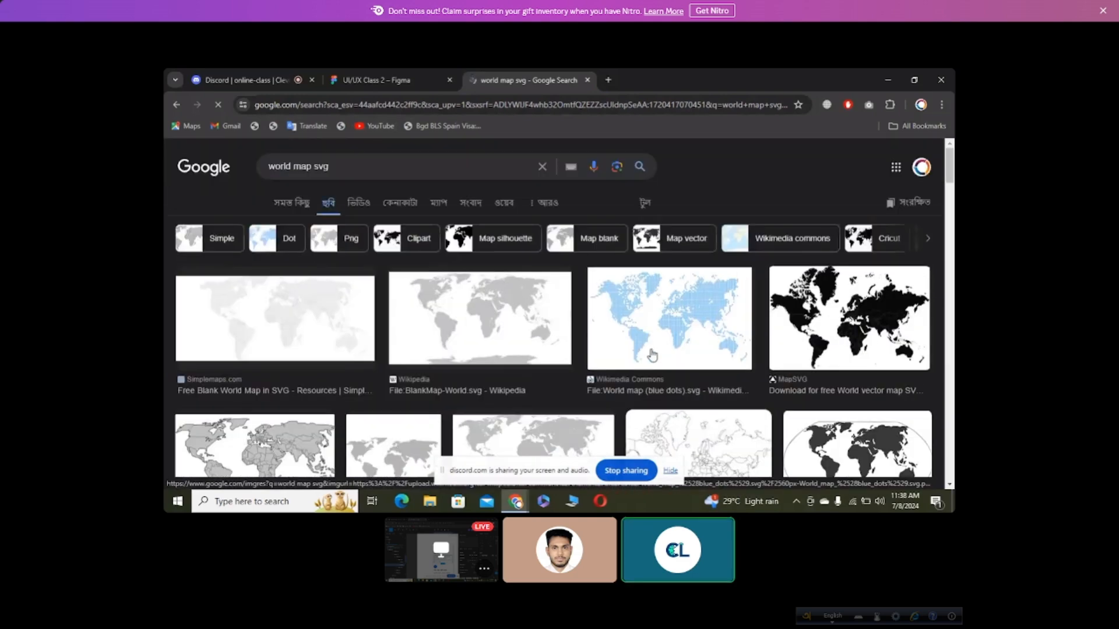
scroll(650, 356, down, 1)
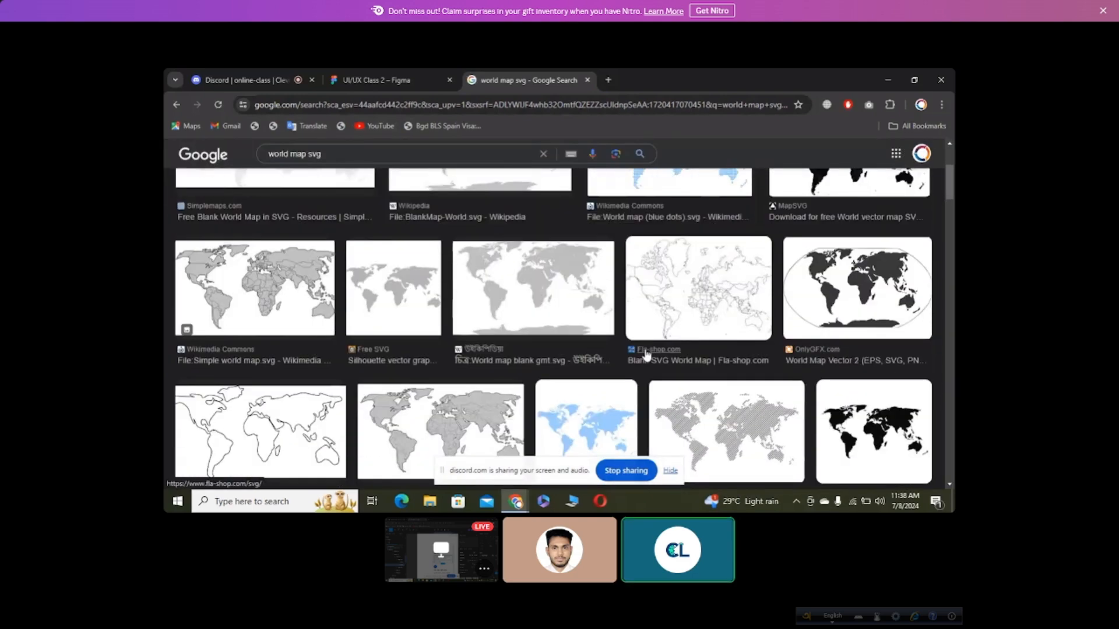
scroll(640, 354, up, 1)
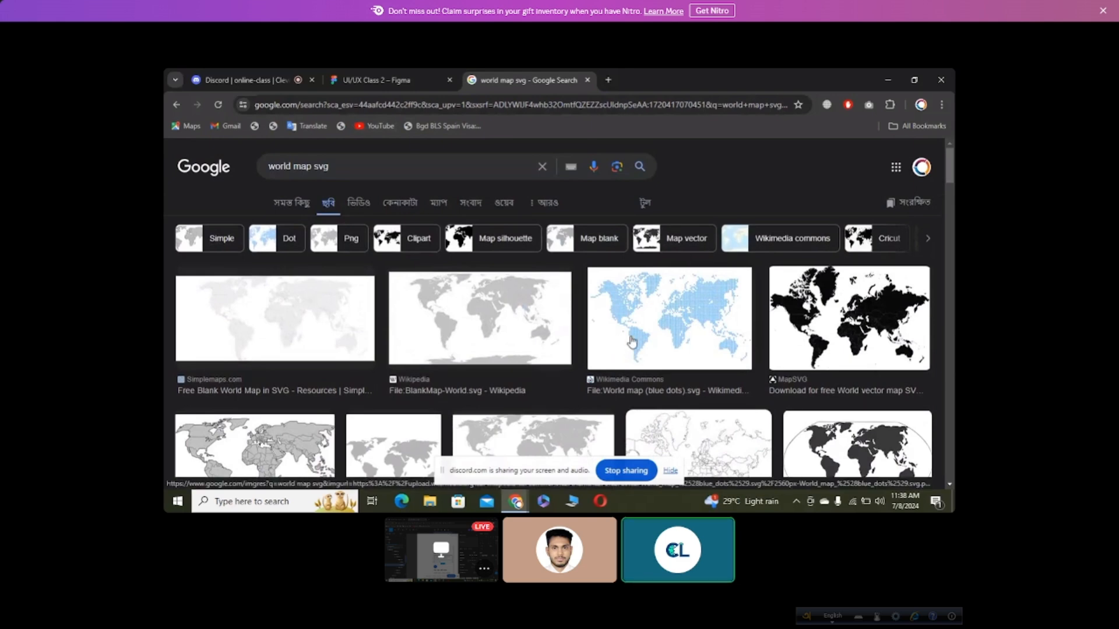
scroll(758, 323, down, 1)
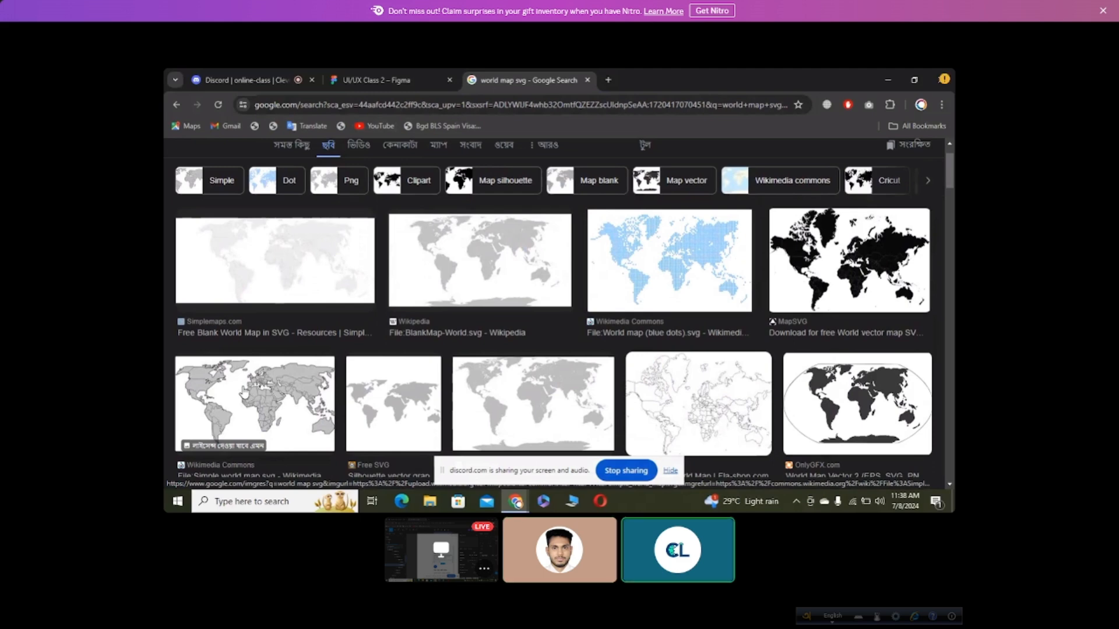
Step: Save the Wikimedia Commons "Simple world map" image to Downloads as the SVG document Simple_world_map
click(247, 389)
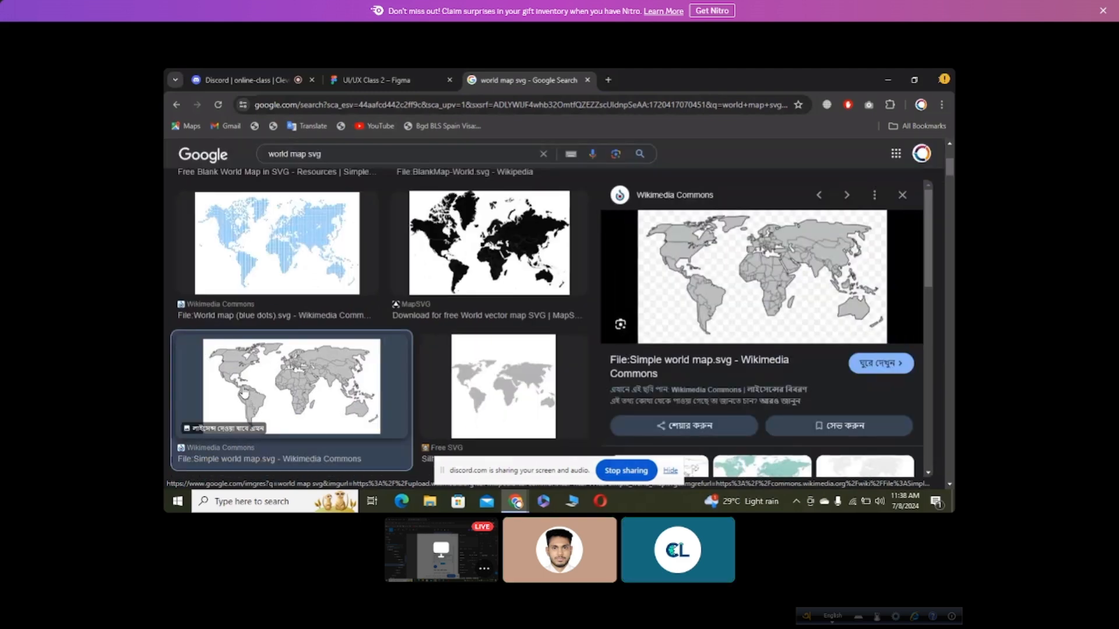
right_click(776, 274)
scroll(652, 396, down, 1)
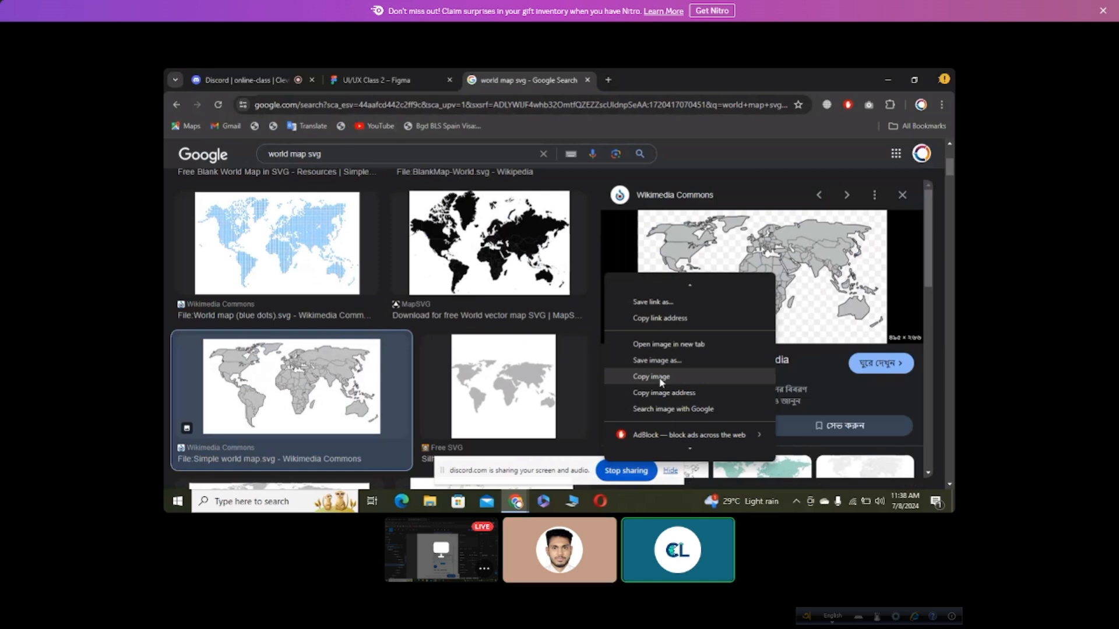
click(664, 362)
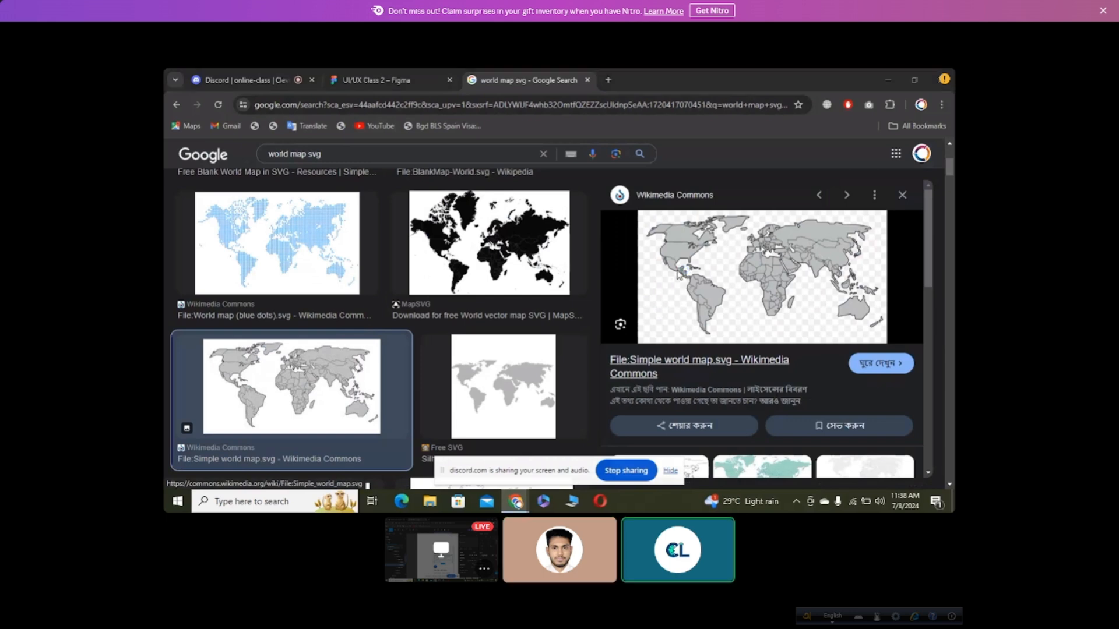
key(ctrl+s)
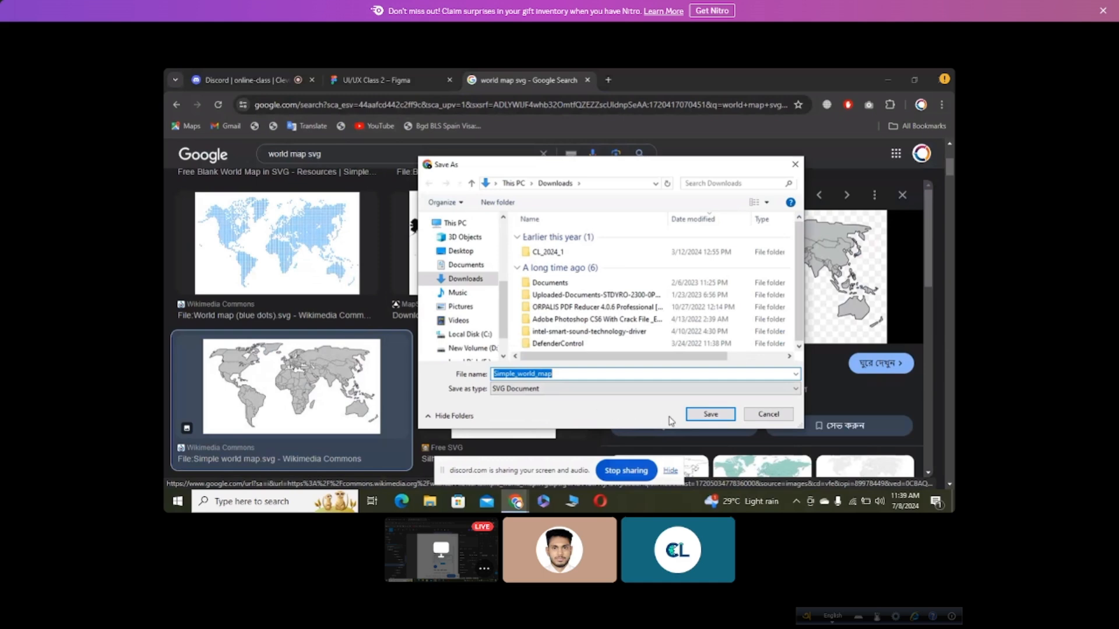
click(712, 414)
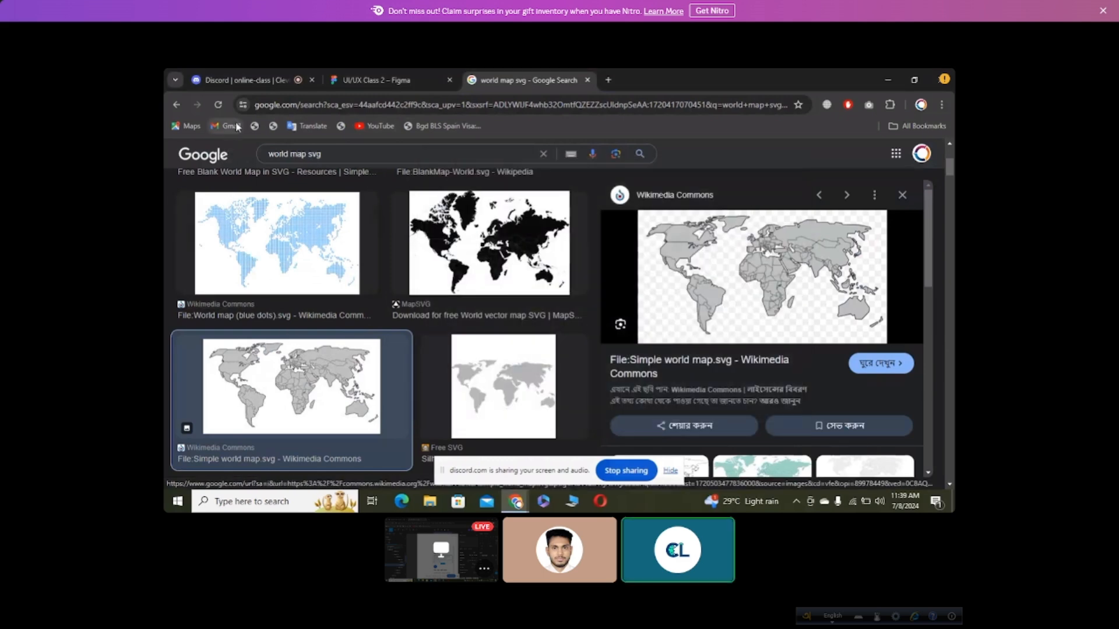
Step: Switch to the UI/UX Class 2 file in Figma and examine the reference landing page's hero, Best Services and about sections
click(390, 72)
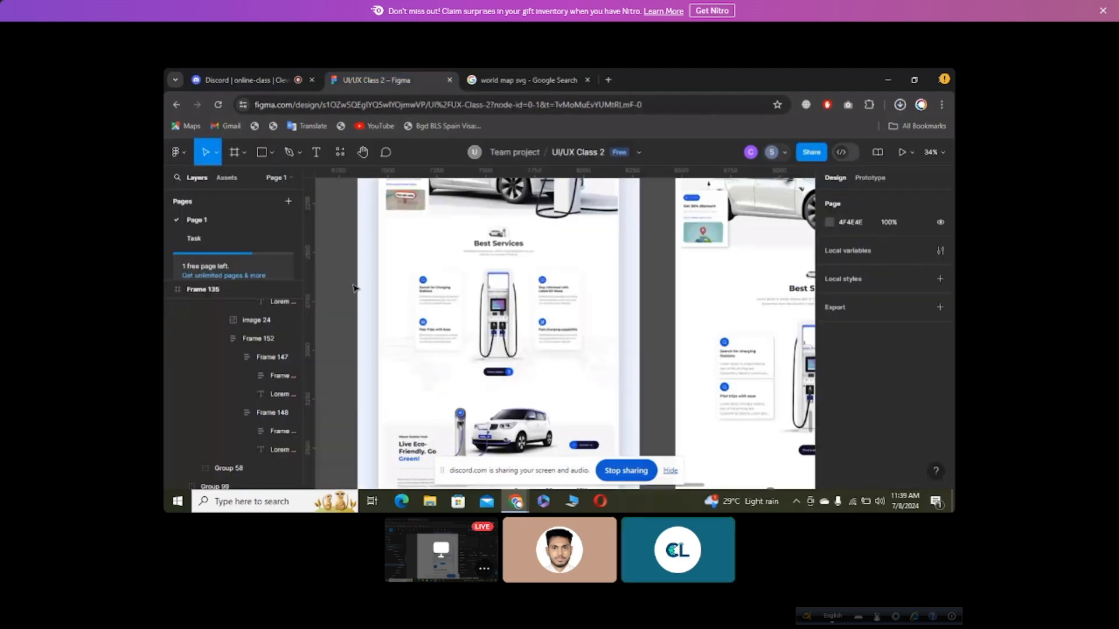
scroll(354, 288, up, 3)
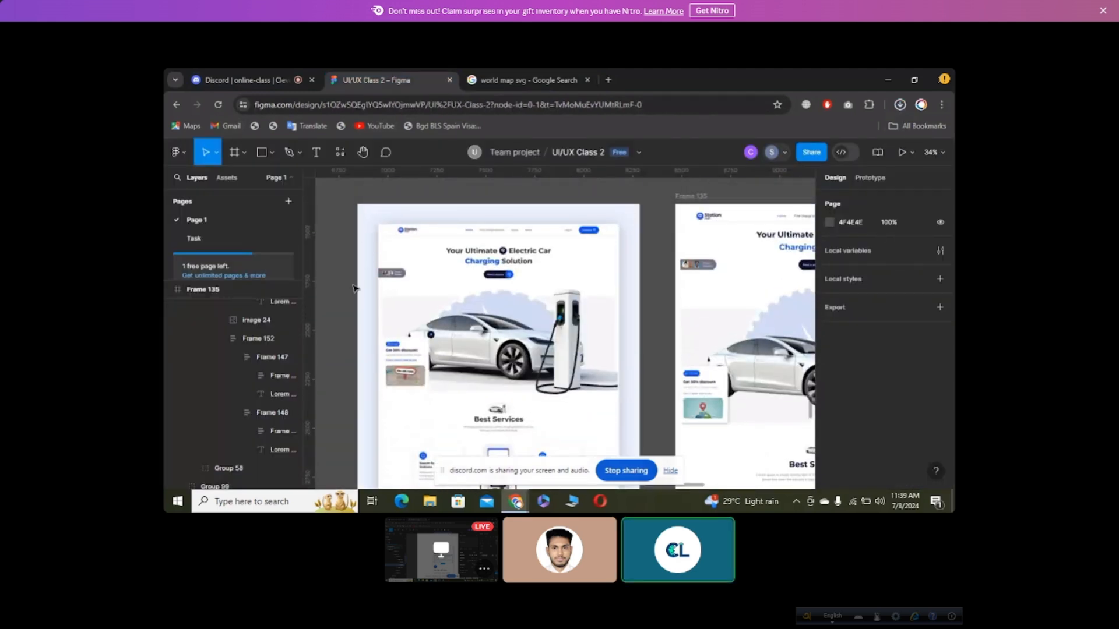
scroll(354, 288, down, 2)
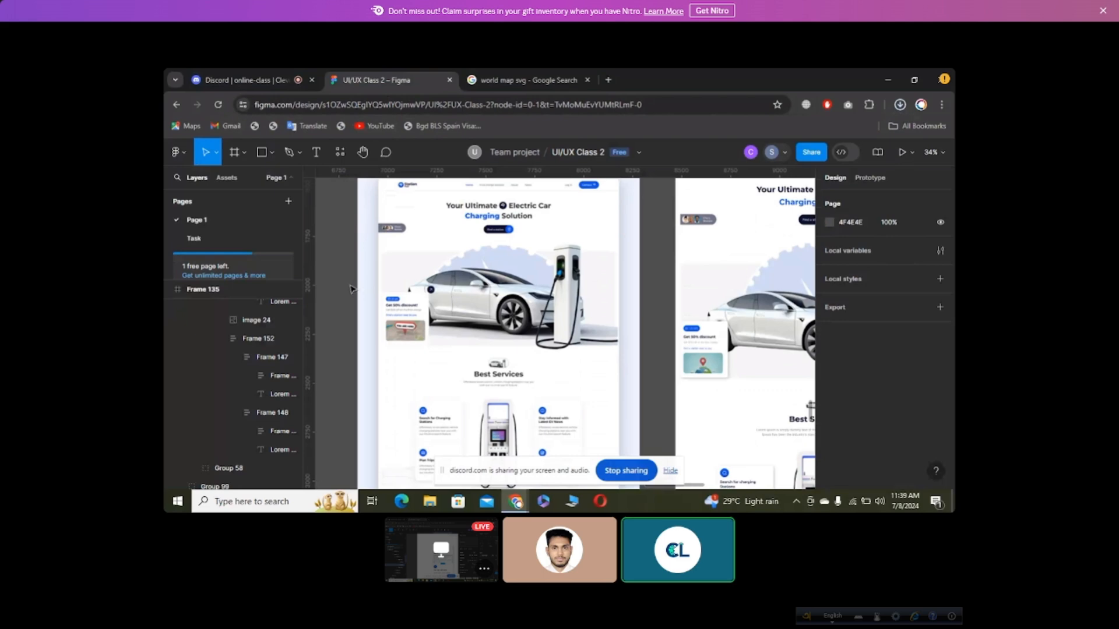
scroll(352, 289, down, 5)
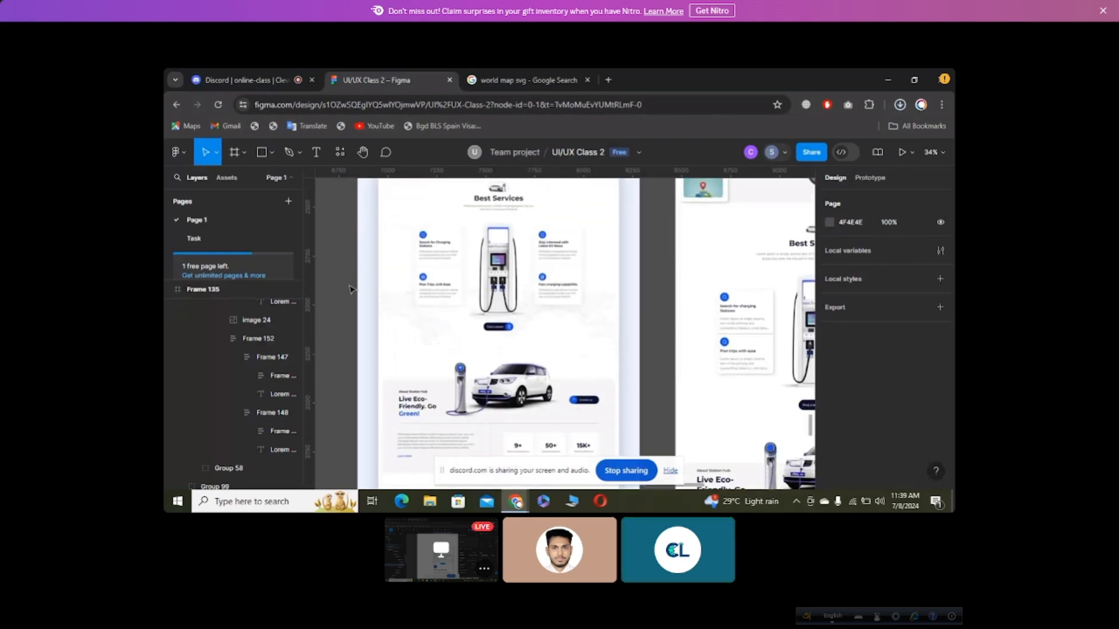
scroll(352, 289, up, 4)
scroll(352, 289, down, 2)
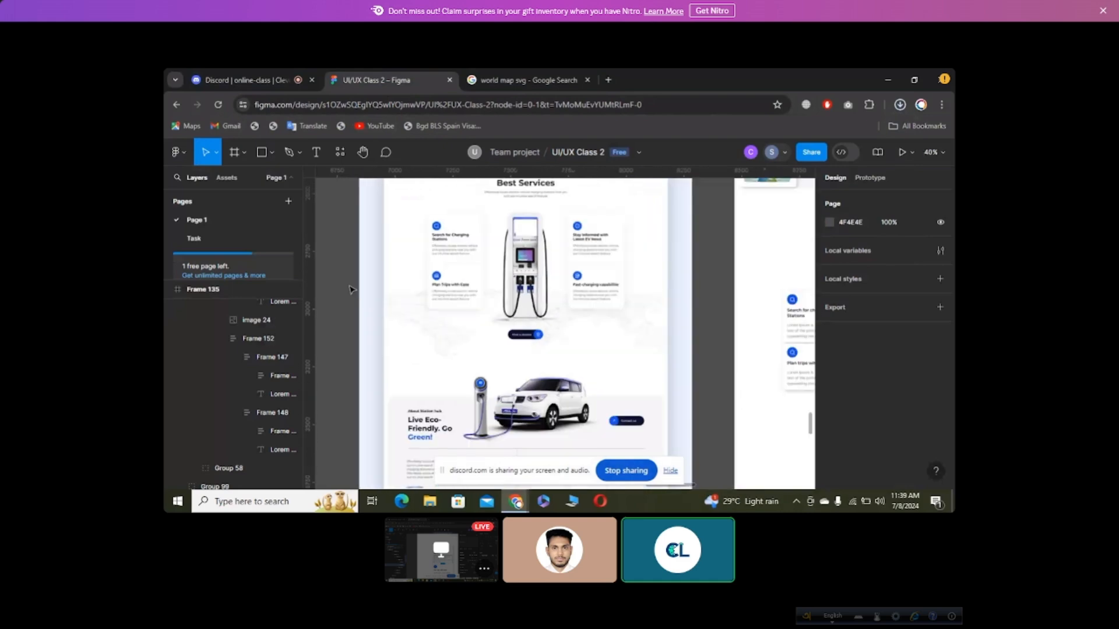
scroll(352, 289, up, 1)
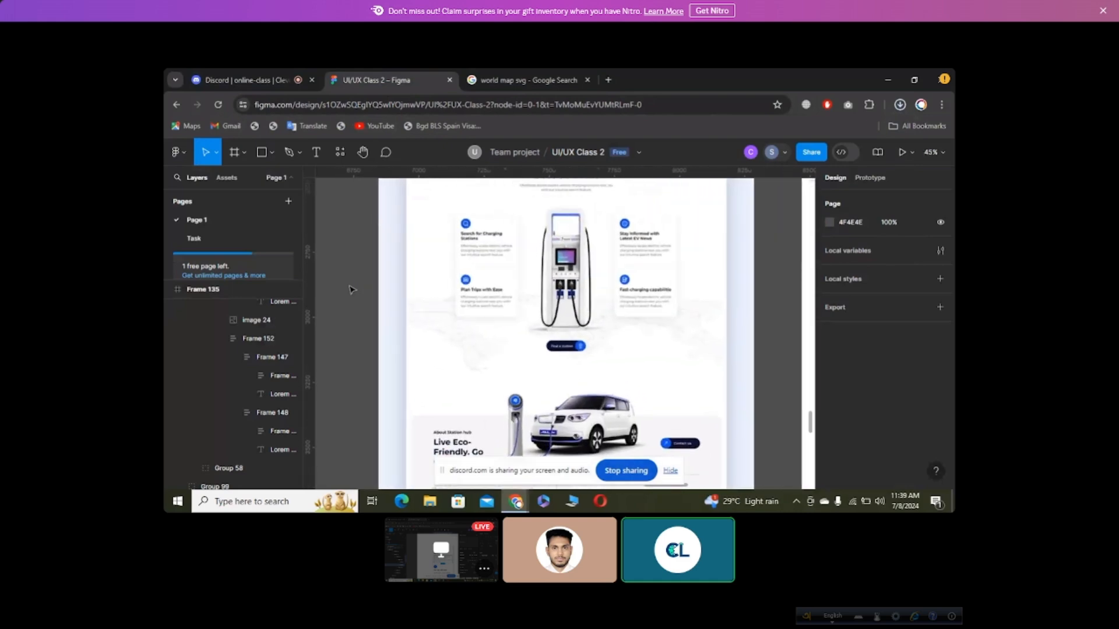
scroll(352, 289, down, 1)
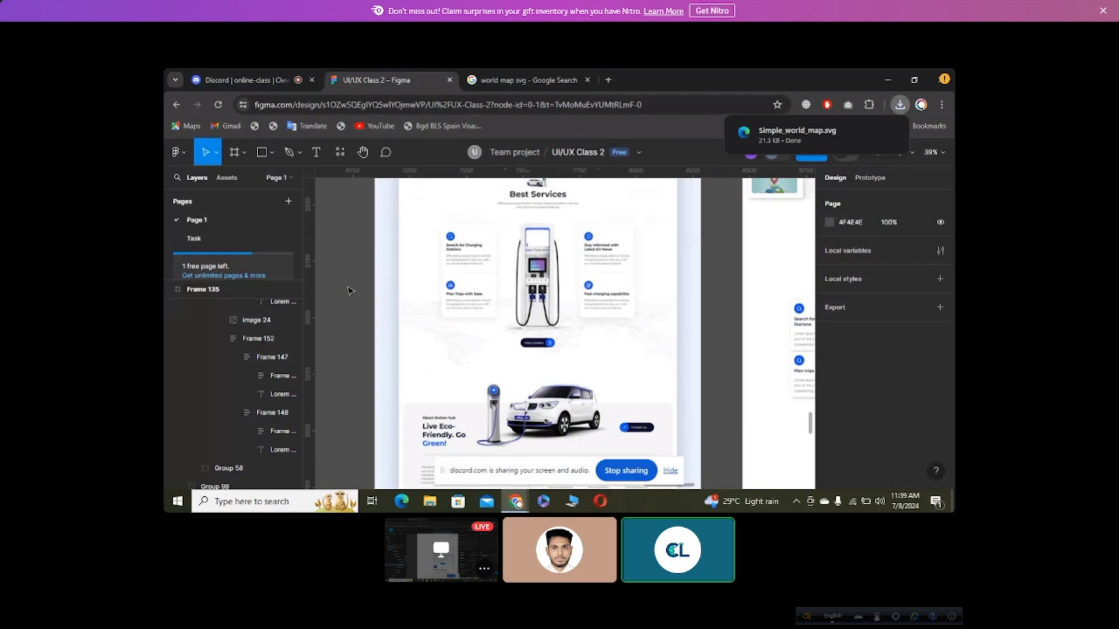
scroll(349, 289, left, 1)
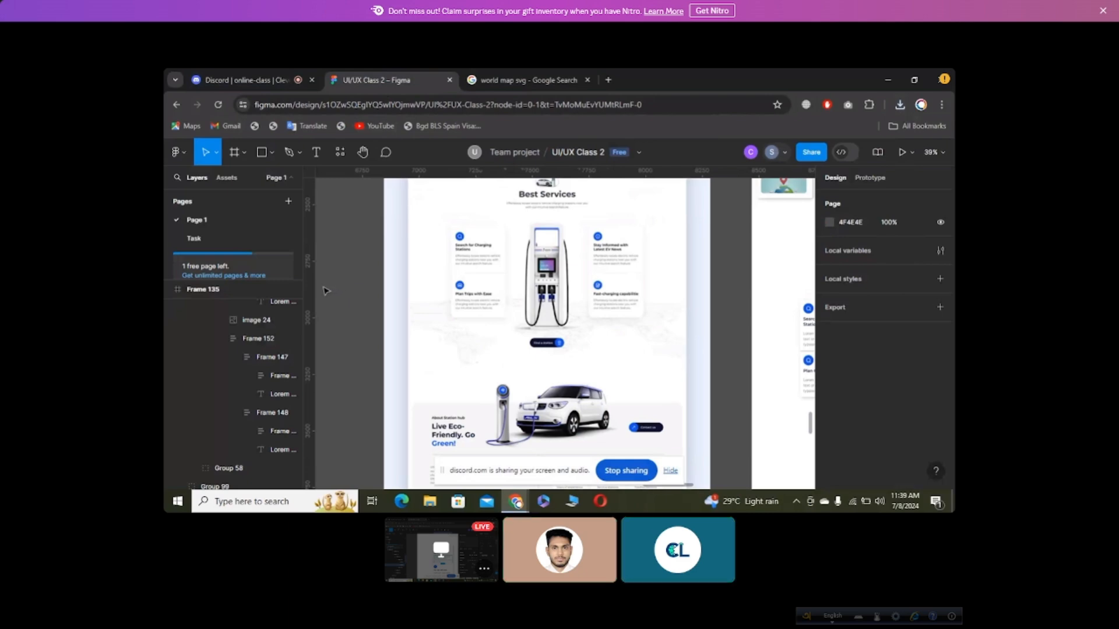
key(XF86AudioRaiseVolume)
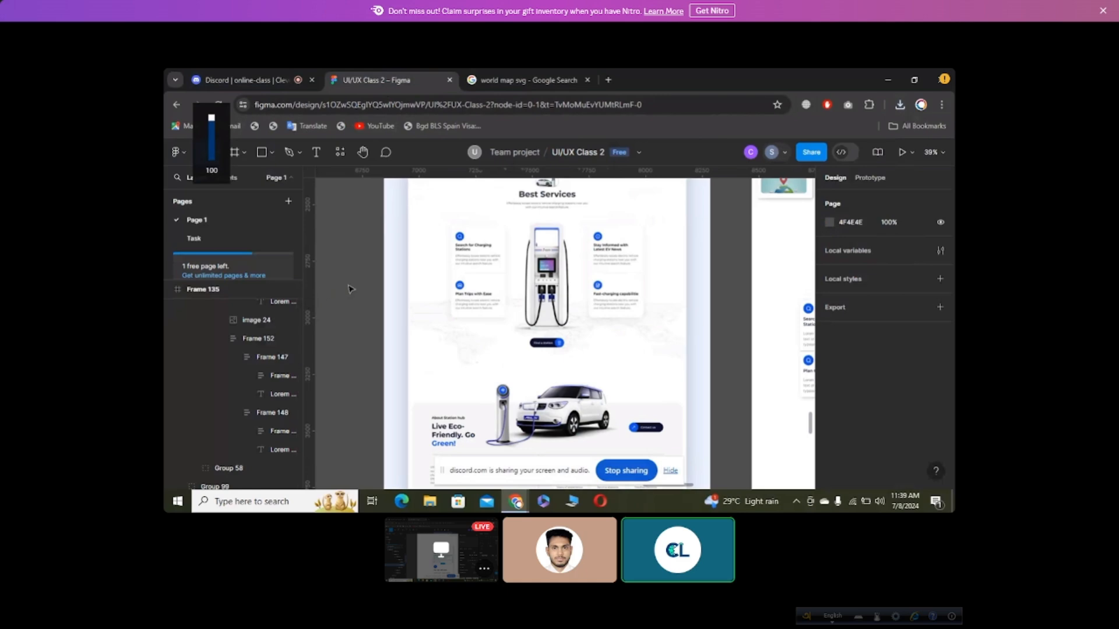
key(XF86AudioRaiseVolume)
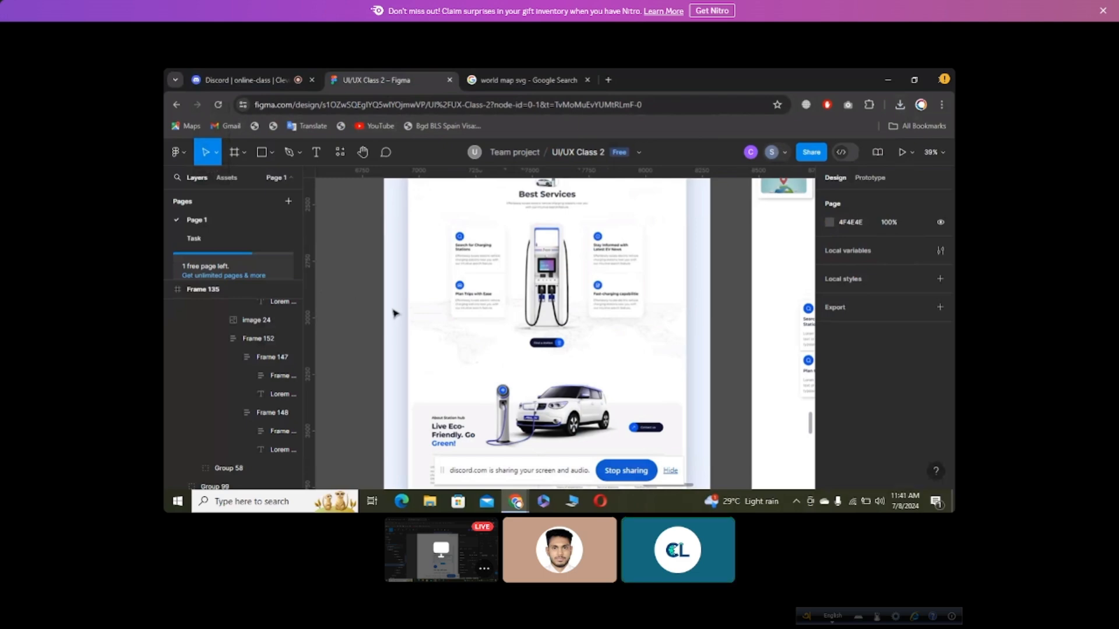
Step: Examine the landing page in Frame 135 from its hero through Best Services to the about and stations sections
scroll(396, 314, right, 5)
scroll(396, 315, right, 3)
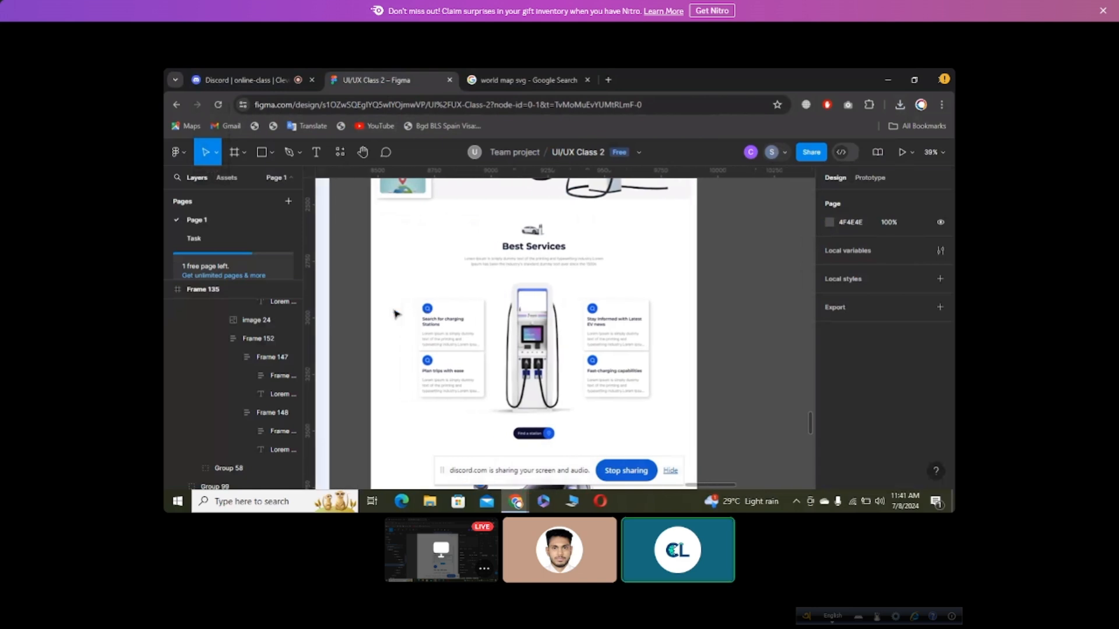
scroll(396, 315, left, 1)
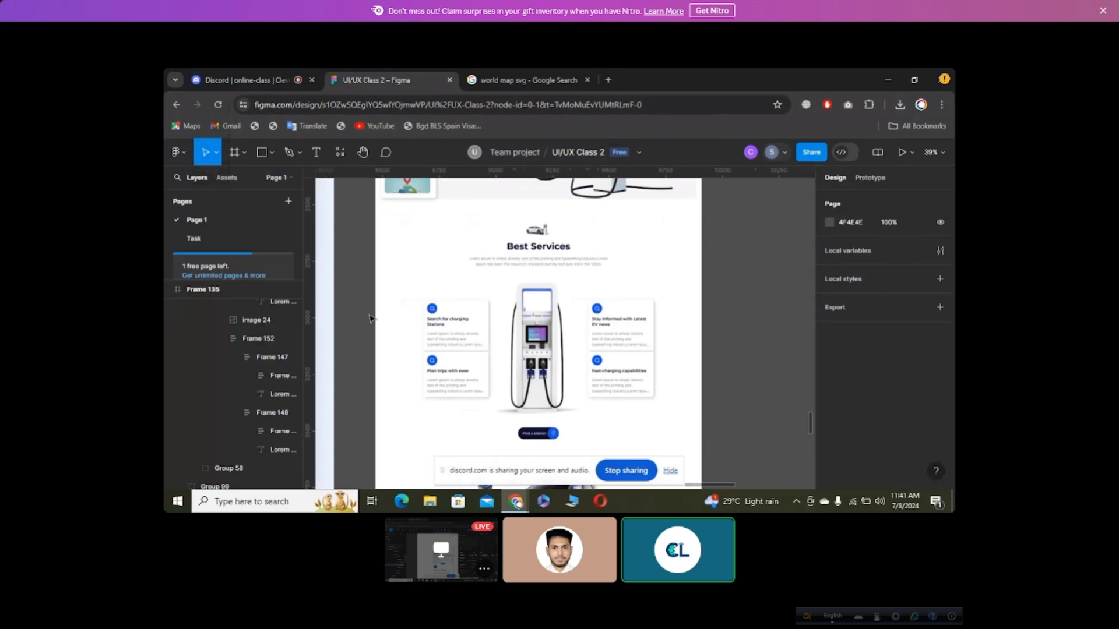
scroll(371, 319, up, 2)
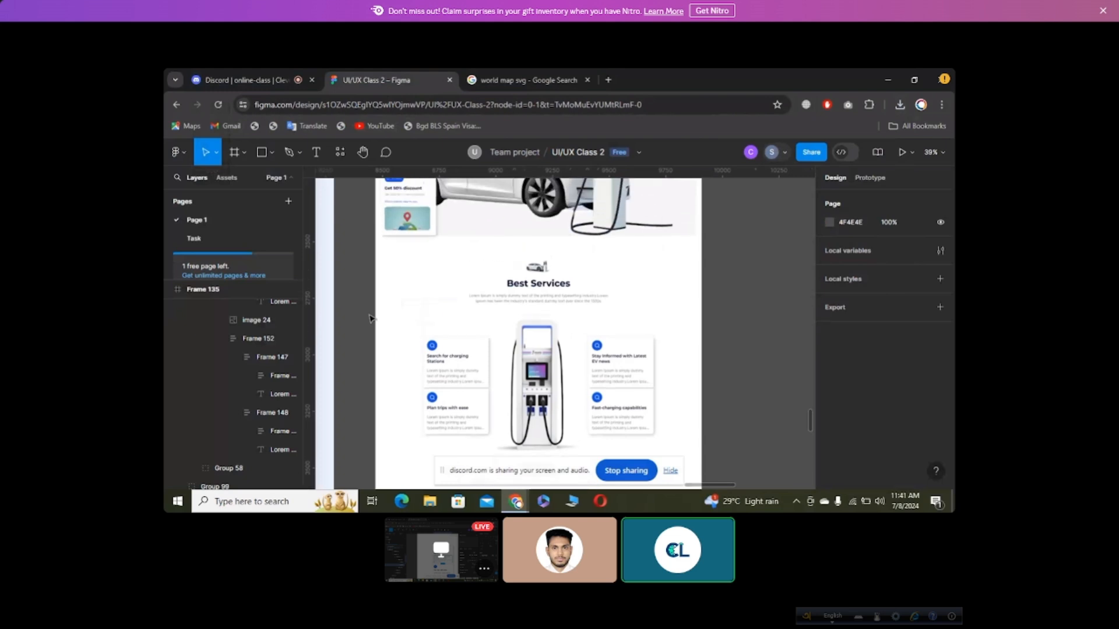
scroll(370, 318, up, 10)
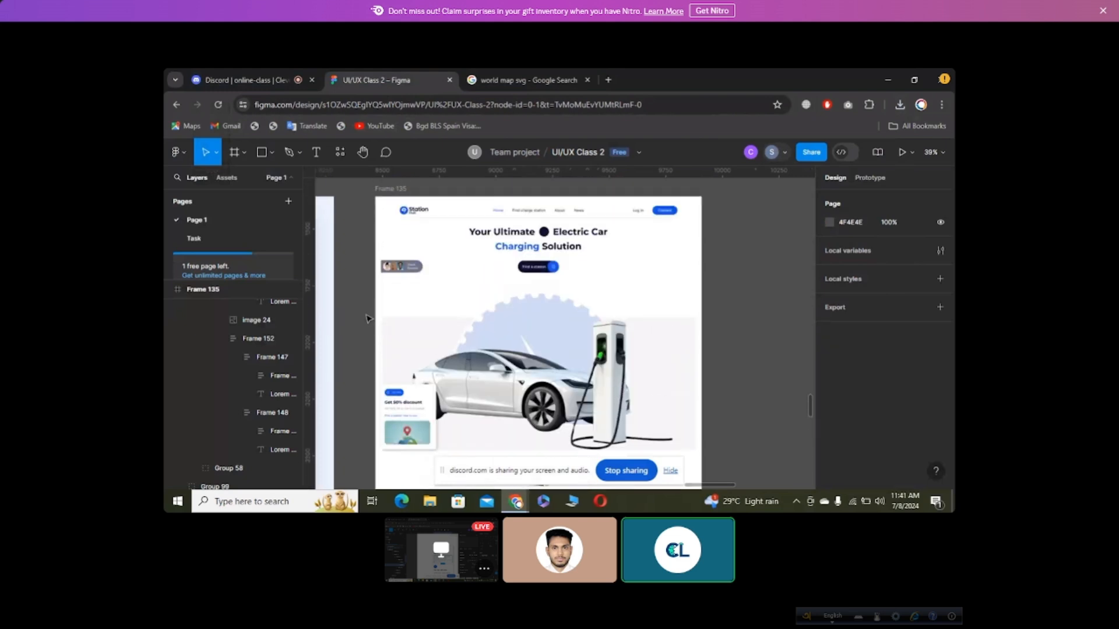
scroll(369, 318, down, 11)
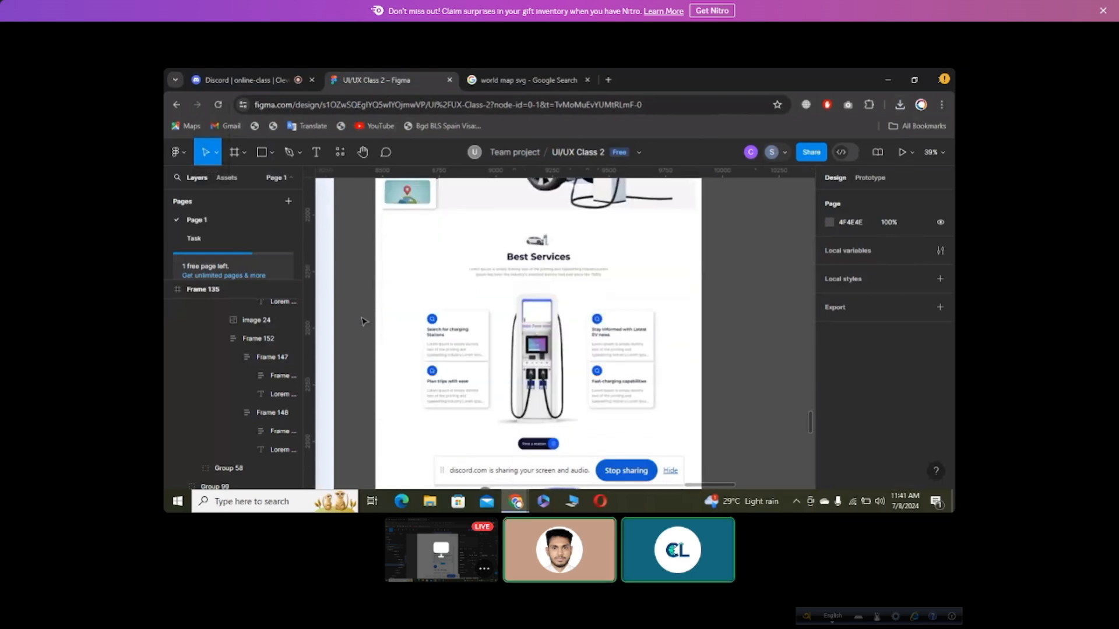
scroll(363, 321, down, 8)
scroll(362, 321, down, 8)
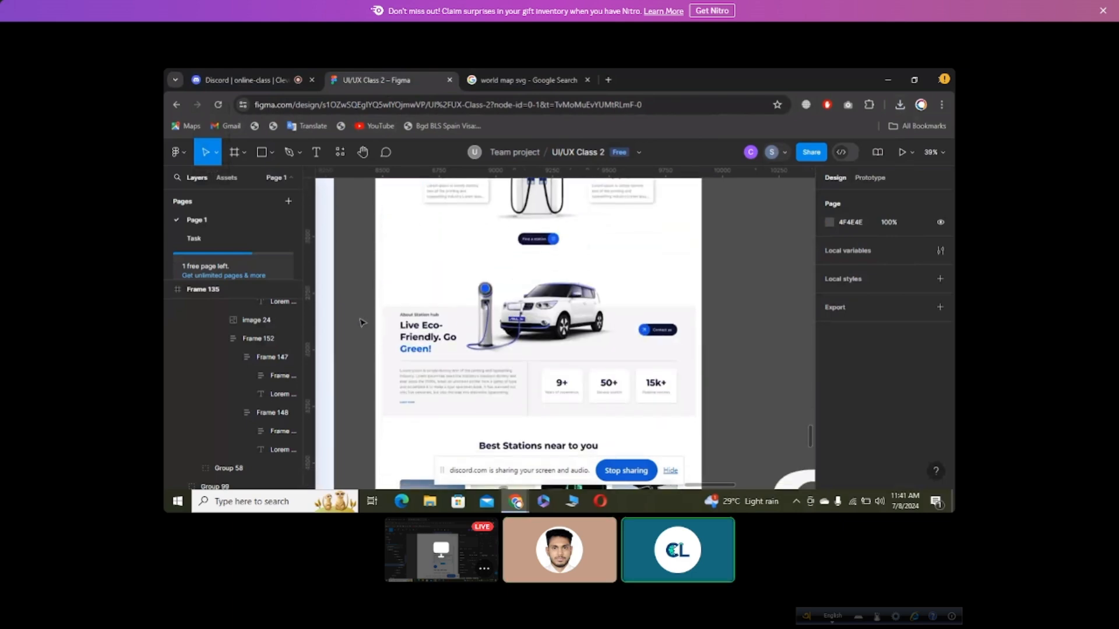
scroll(361, 324, up, 20)
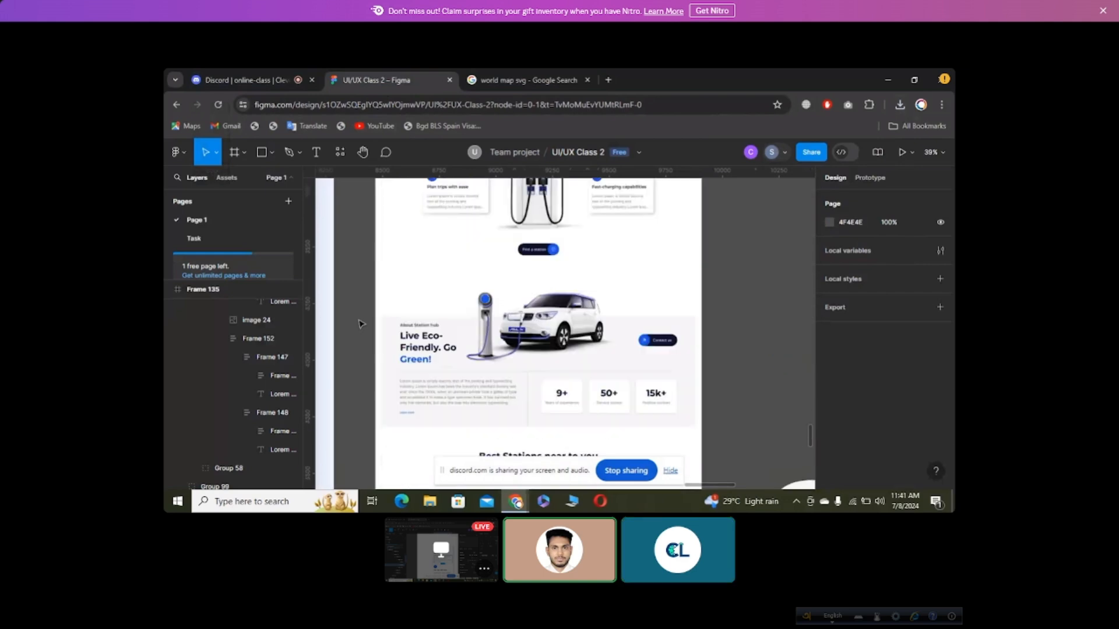
scroll(361, 324, down, 15)
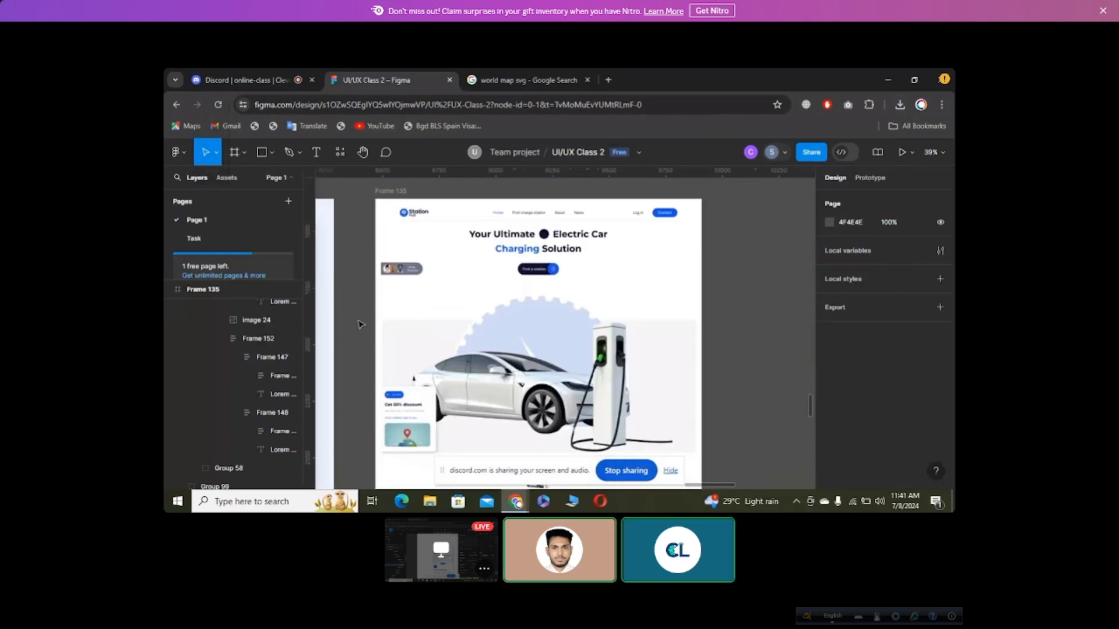
scroll(358, 329, down, 5)
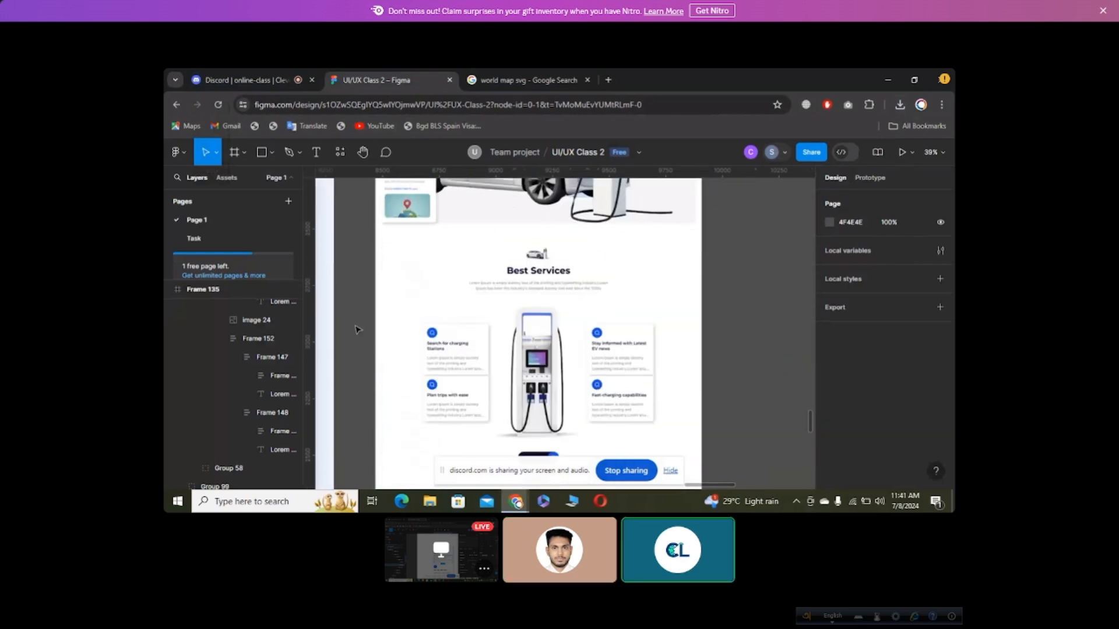
scroll(358, 330, down, 3)
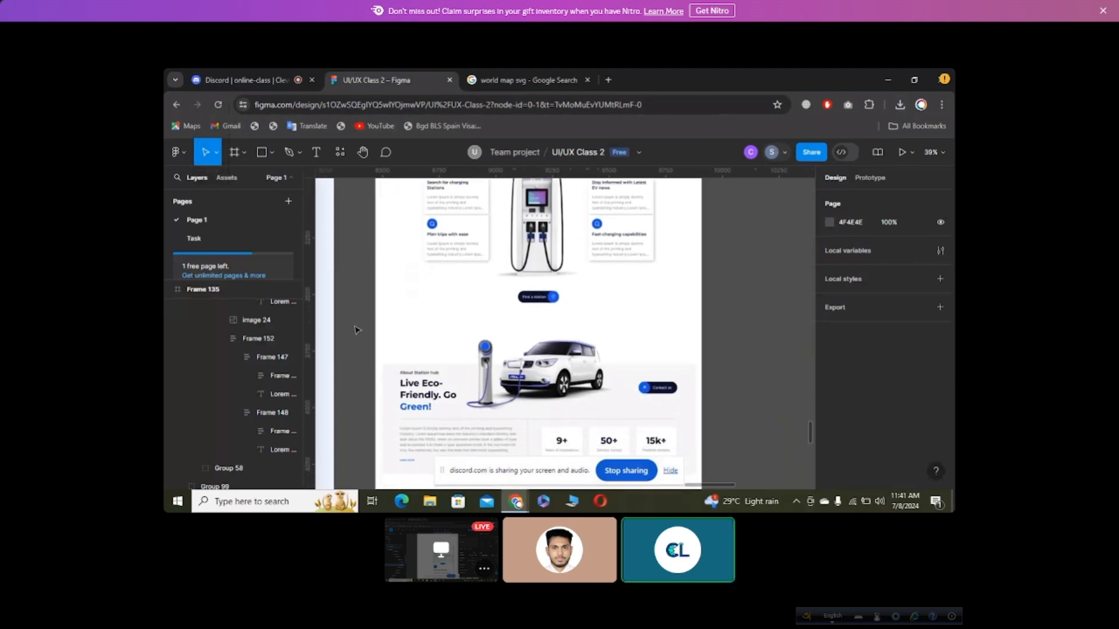
scroll(357, 329, up, 4)
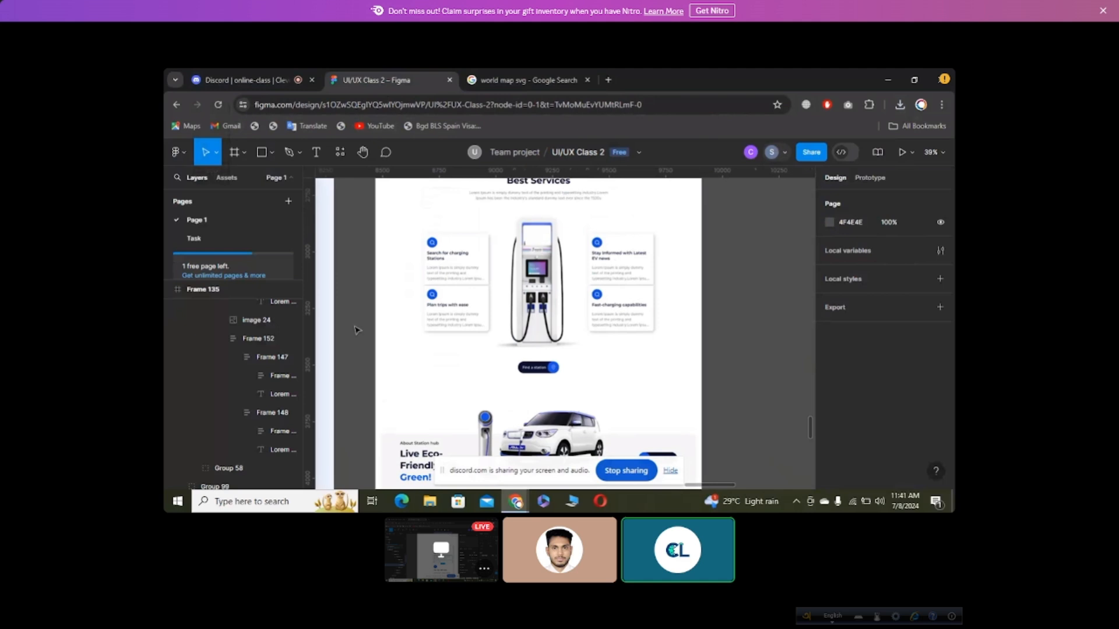
scroll(358, 330, up, 1)
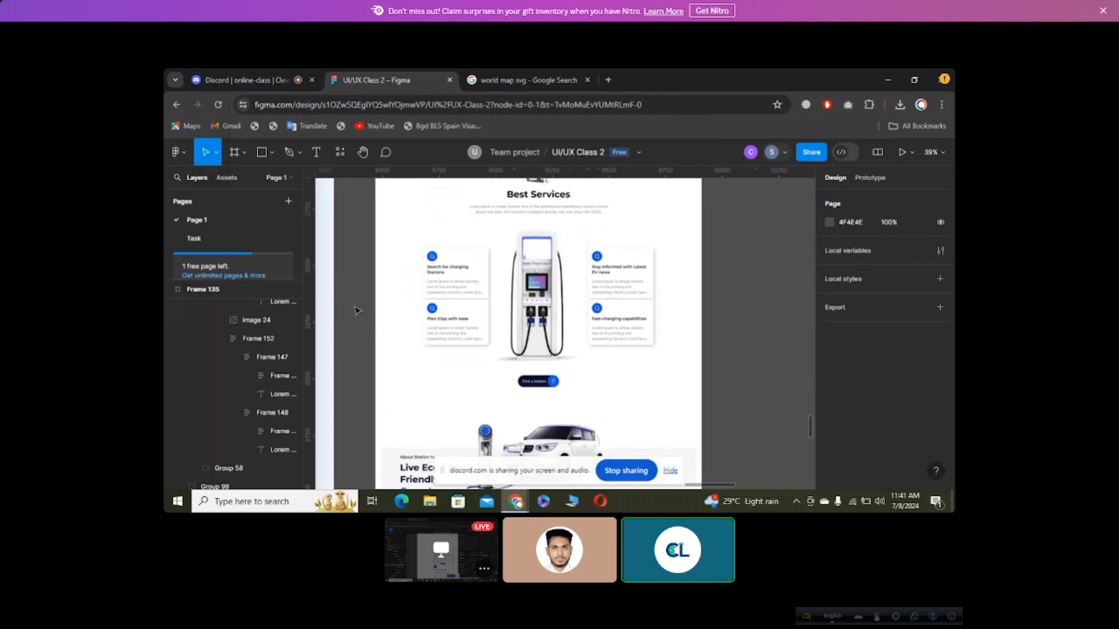
scroll(357, 310, up, 6)
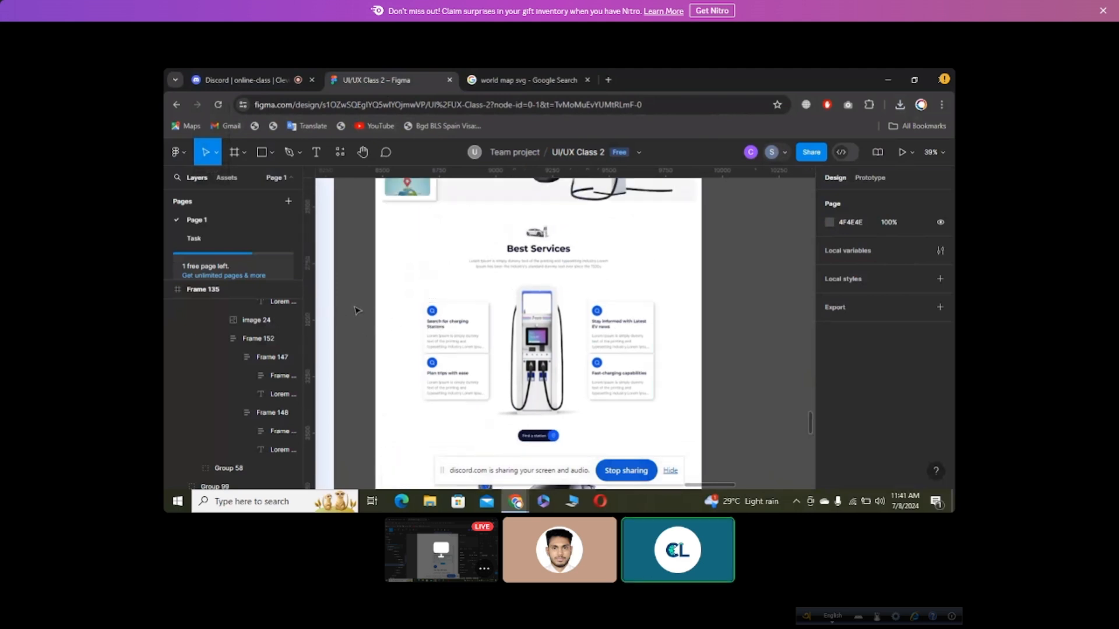
scroll(357, 310, up, 10)
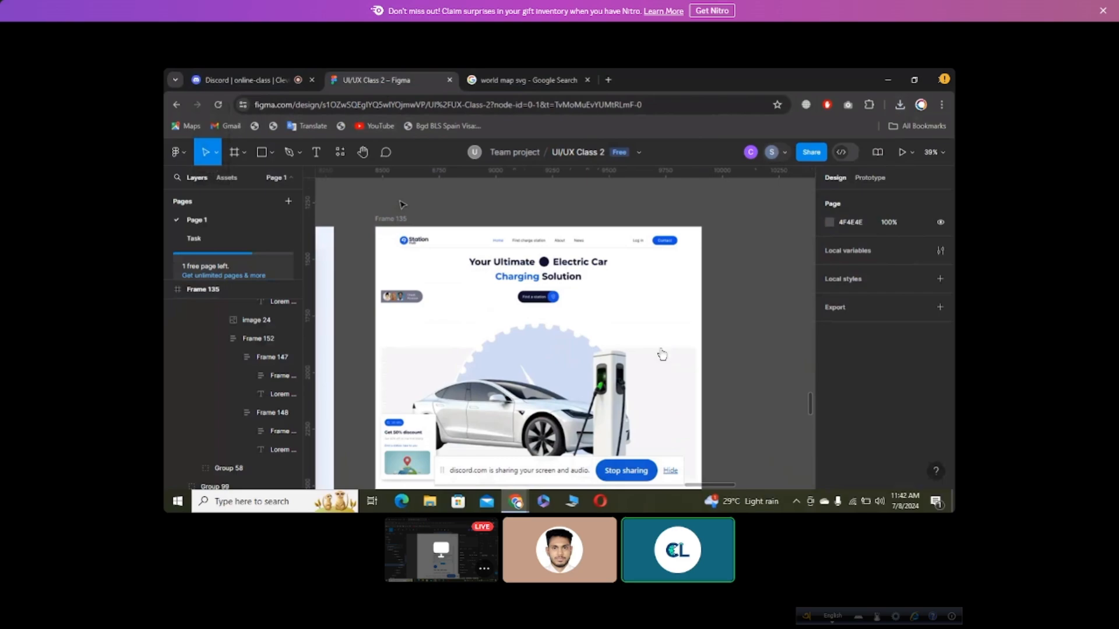
mouse_move(671, 347)
key(alt+Tab)
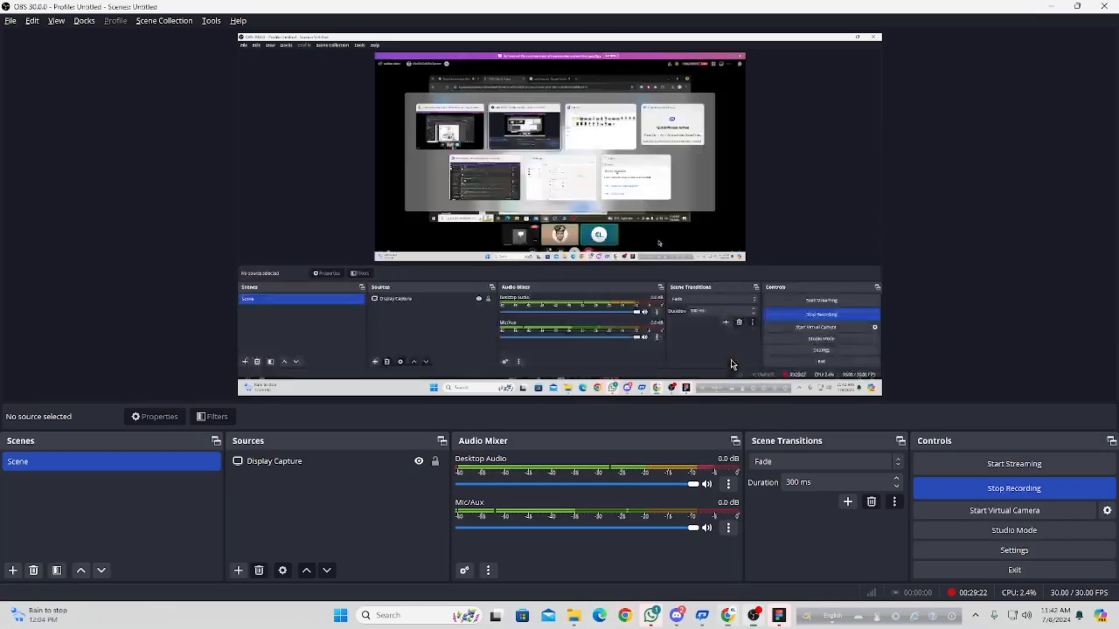
key(alt+Tab)
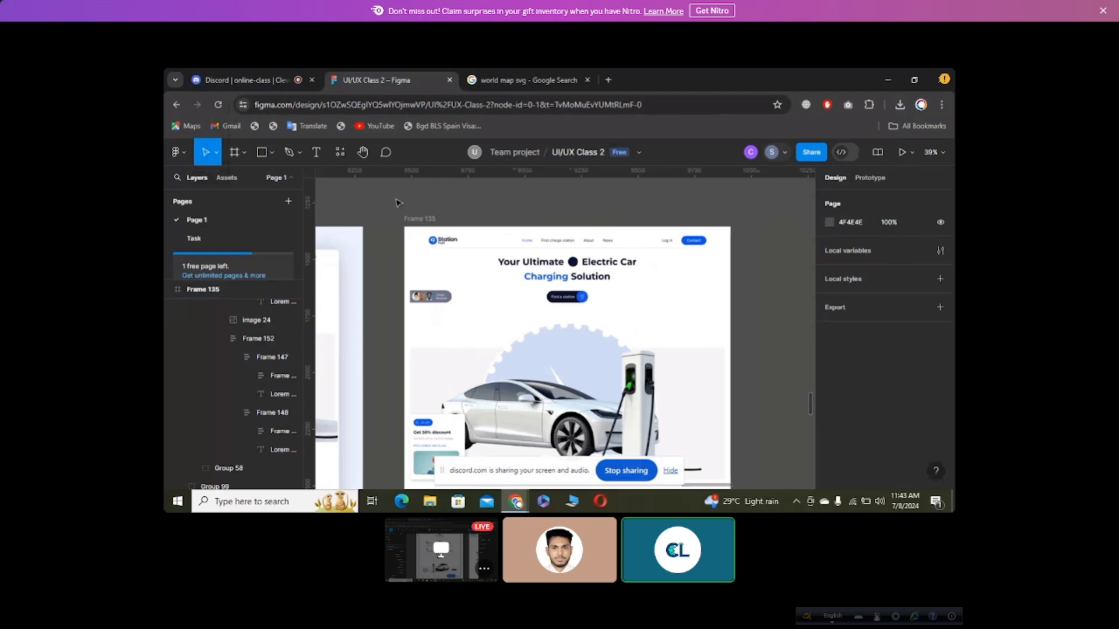
key(alt+Tab)
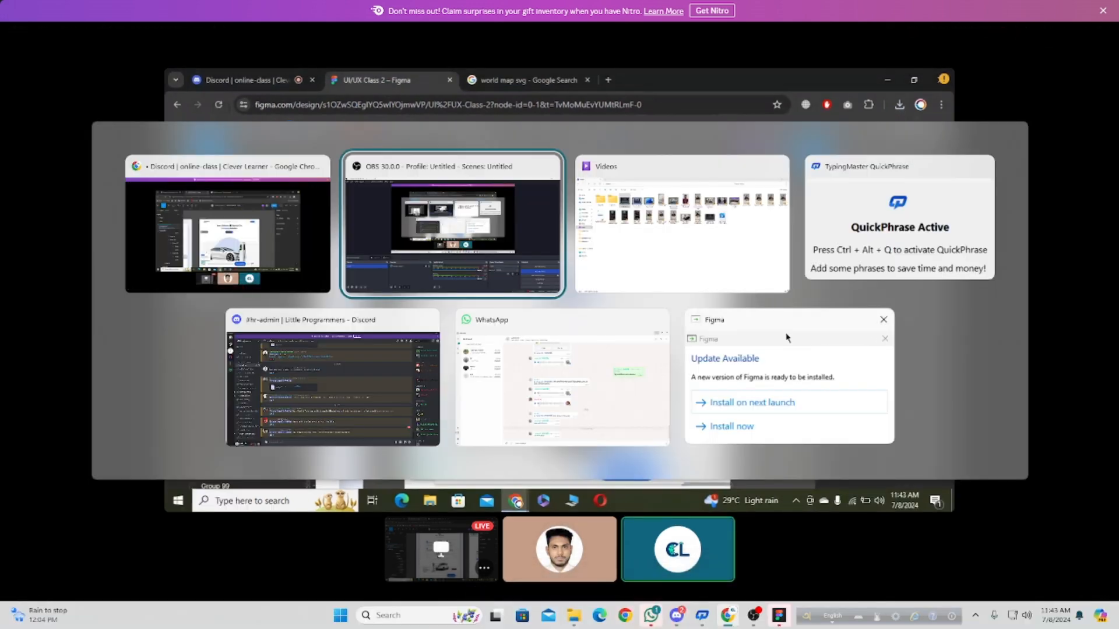
key(alt+Tab)
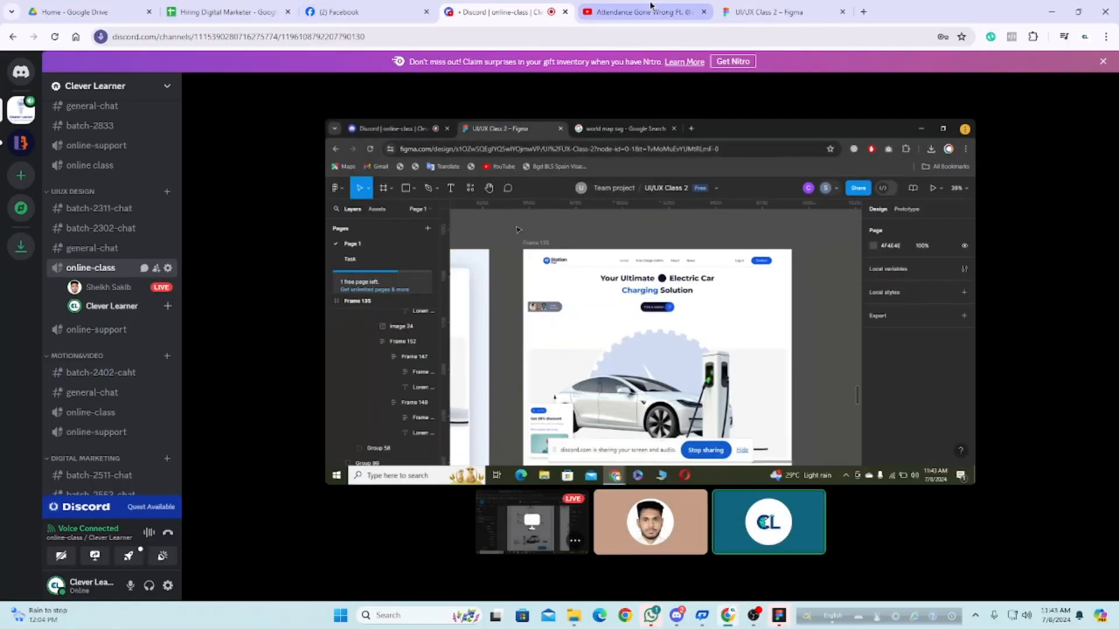
Step: Switch to the UI/UX Class 2 file in Figma and inspect the small car image above the Best Services heading in Frame 135
click(769, 12)
scroll(625, 246, down, 3)
scroll(664, 254, down, 2)
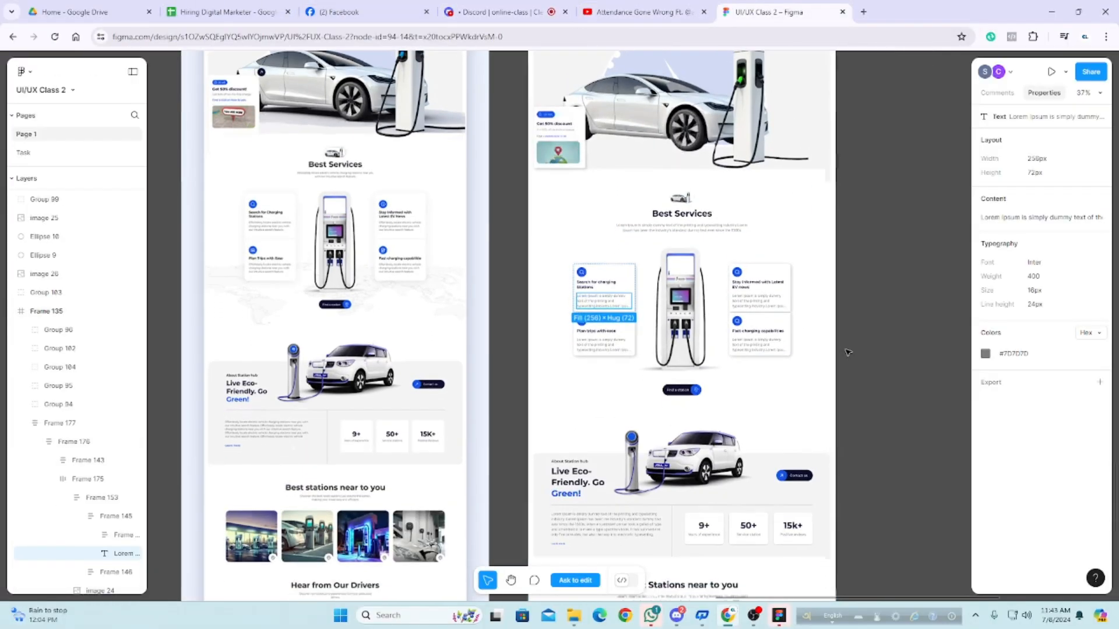
key(Escape)
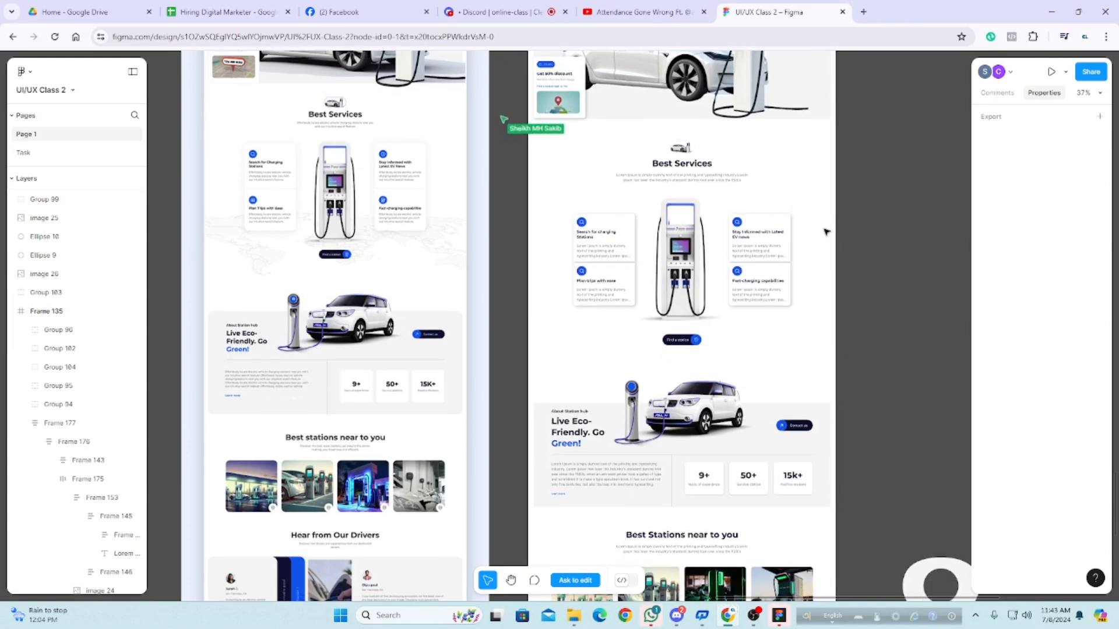
scroll(701, 121, up, 5)
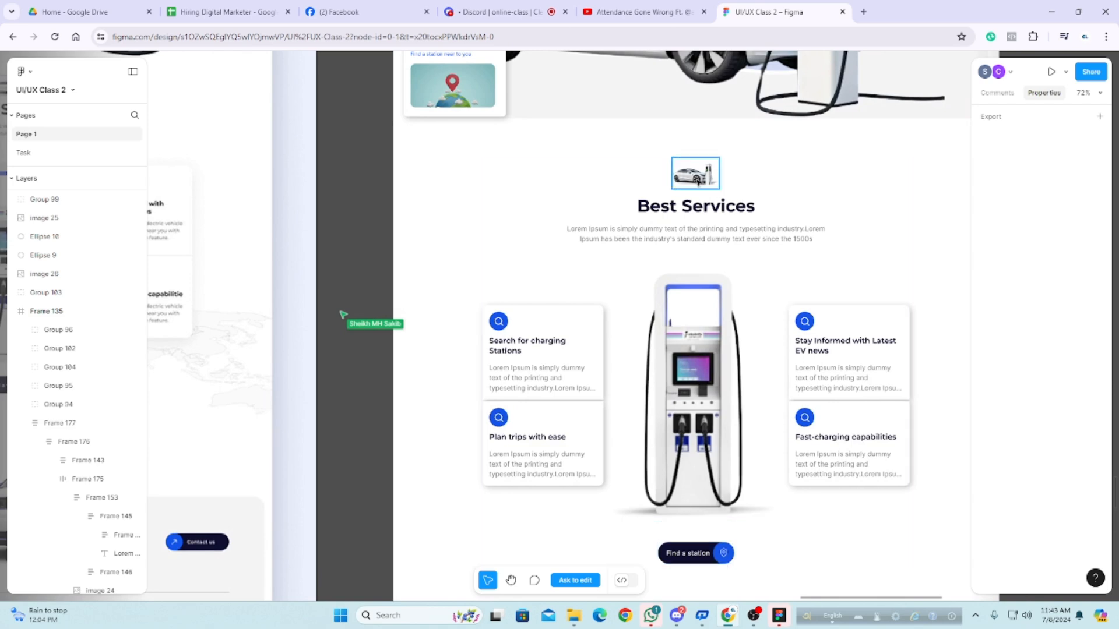
click(699, 183)
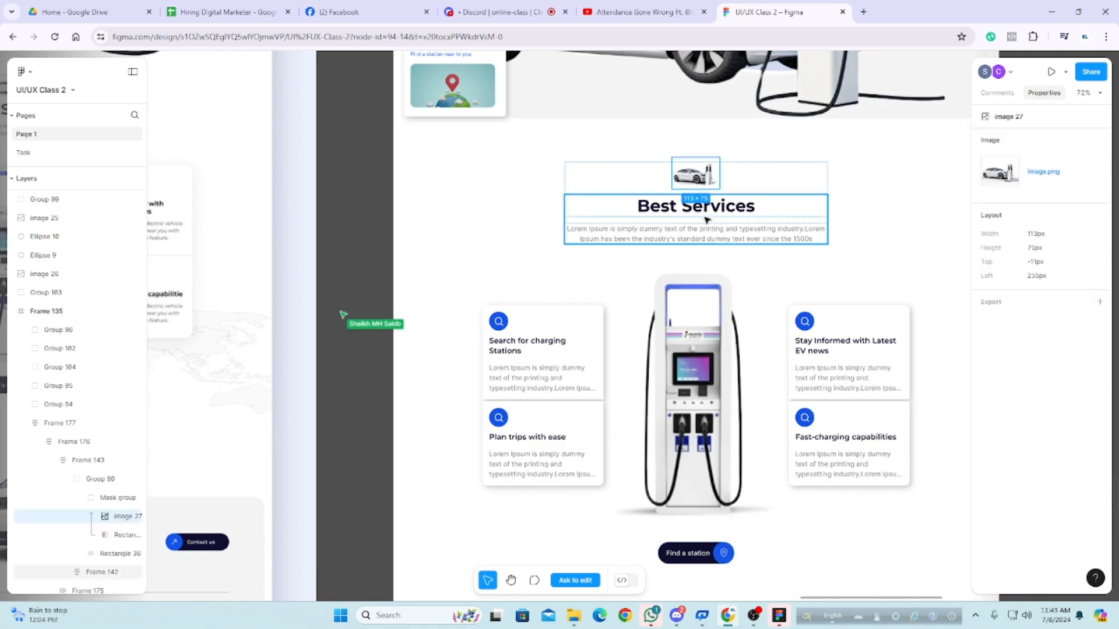
scroll(854, 238, down, 5)
click(865, 239)
scroll(868, 239, up, 2)
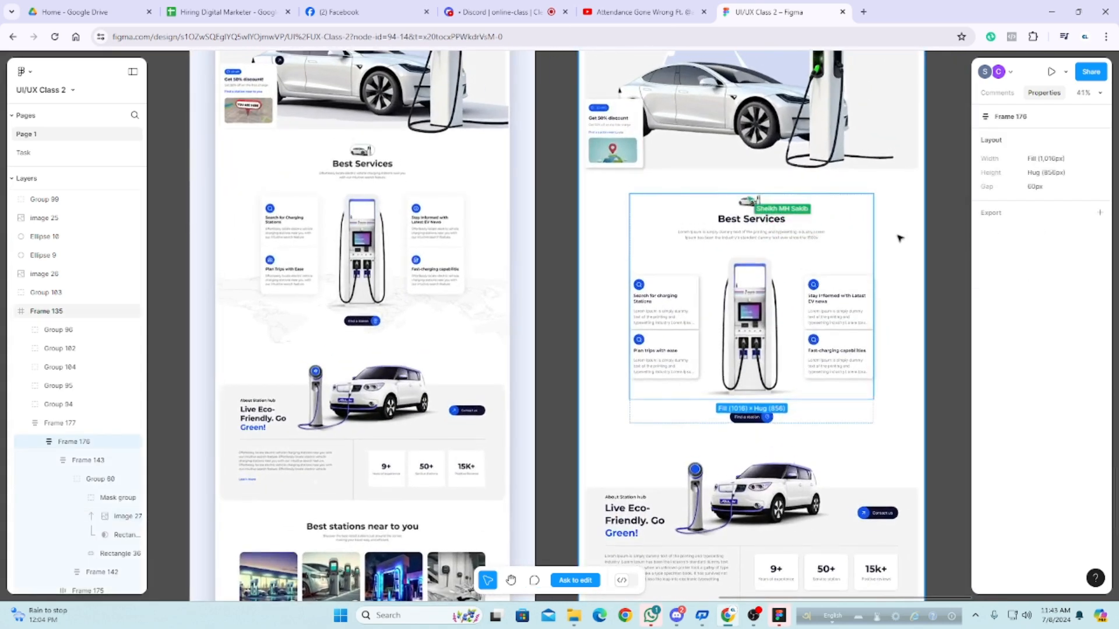
scroll(896, 238, up, 3)
scroll(896, 238, up, 3)
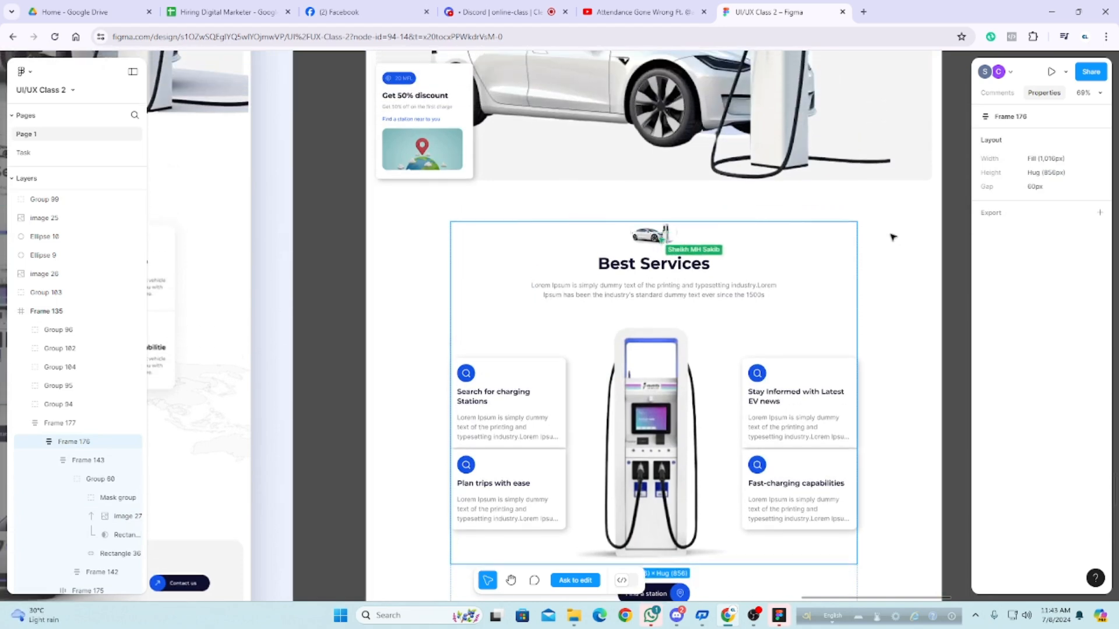
scroll(679, 216, up, 1)
scroll(680, 216, up, 6)
click(693, 286)
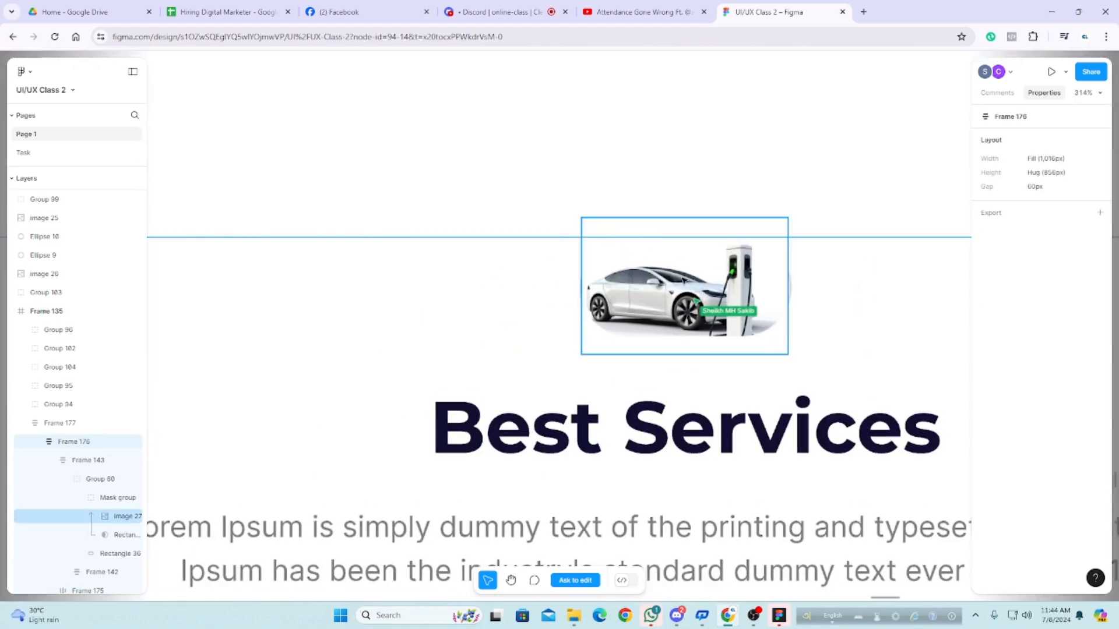
Step: Compare the reference design's pill-shaped car image above Best Services with the matching image in Frame 135
scroll(867, 294, down, 1)
scroll(866, 293, down, 4)
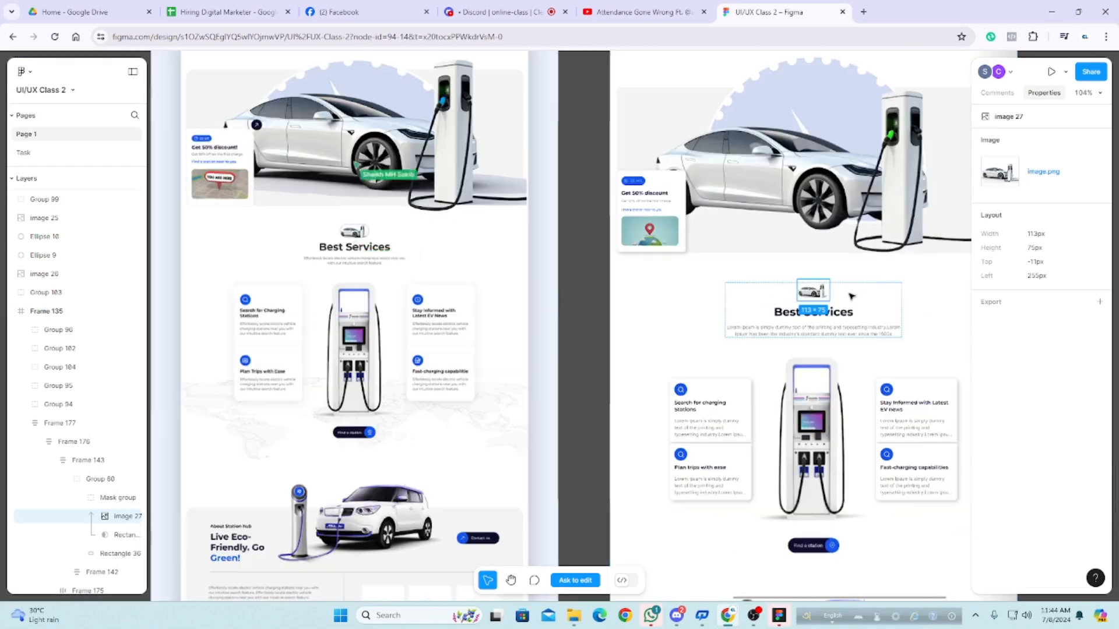
scroll(833, 291, down, 3)
scroll(349, 235, up, 6)
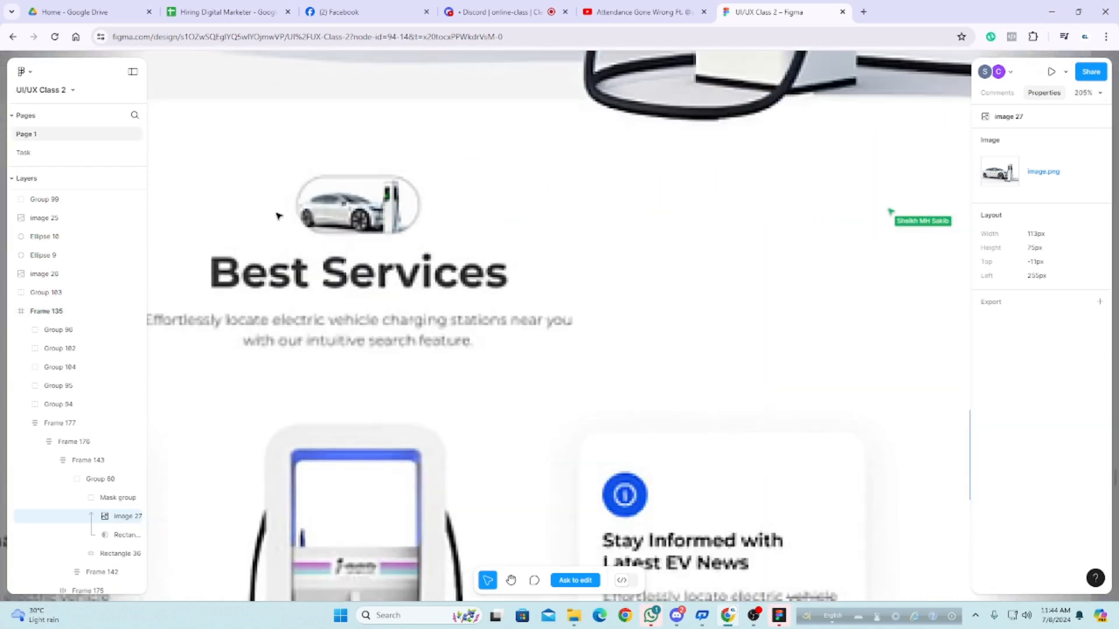
scroll(320, 205, down, 3)
scroll(332, 191, up, 6)
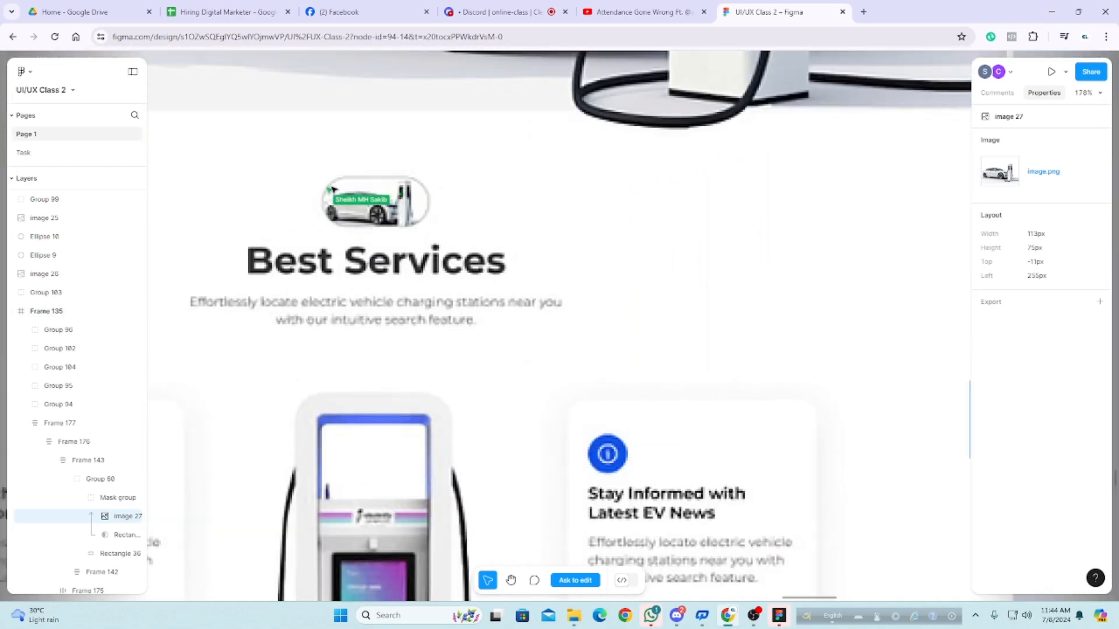
scroll(244, 228, down, 3)
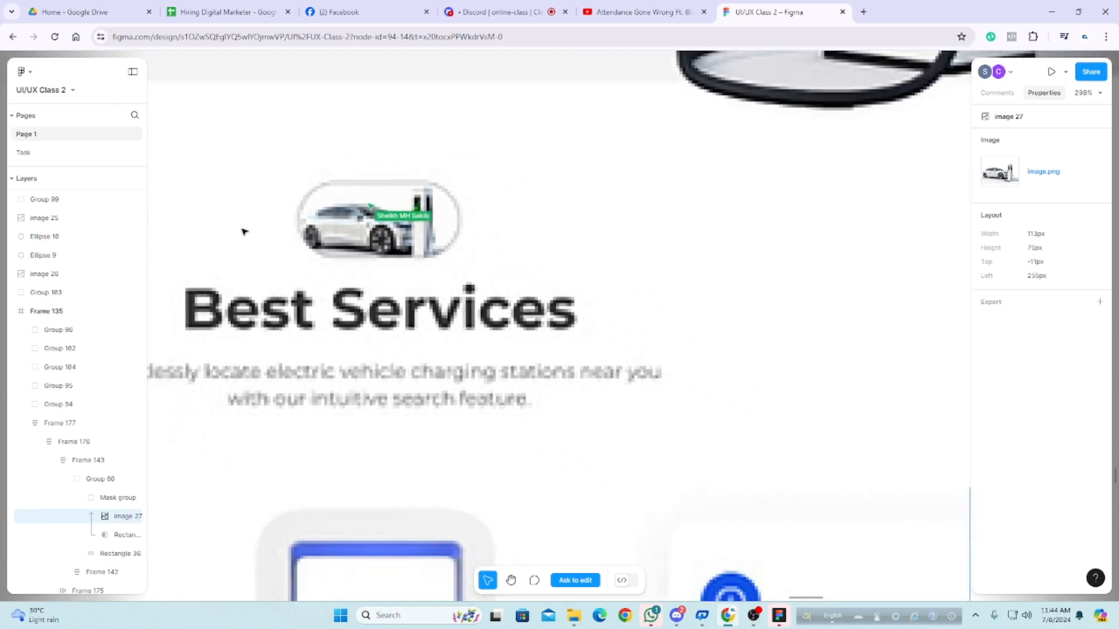
scroll(242, 226, down, 4)
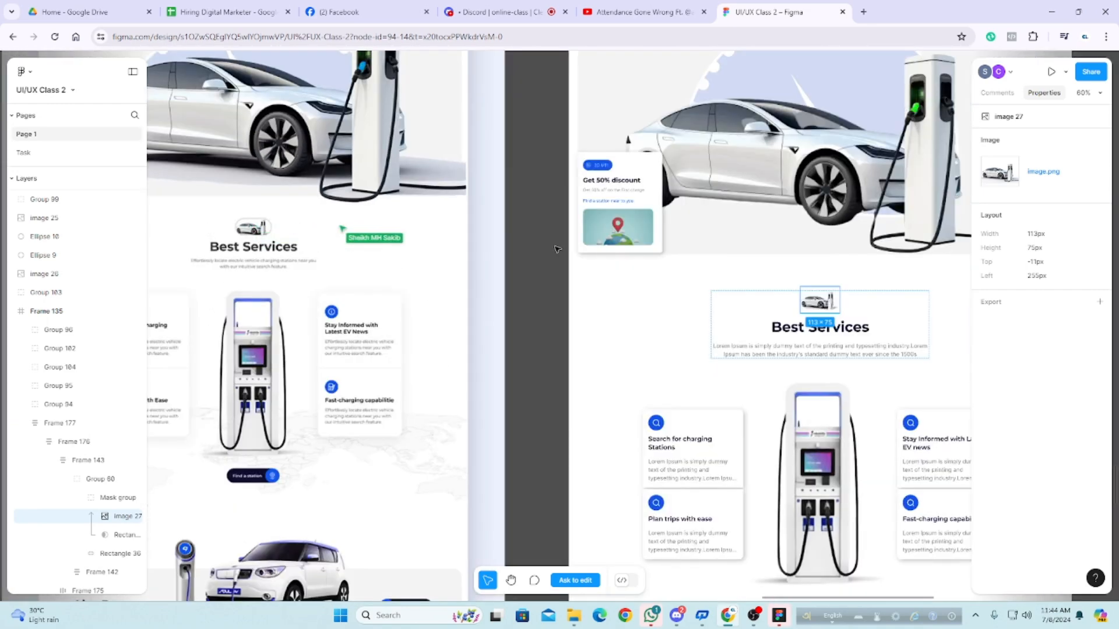
click(640, 291)
scroll(641, 292, up, 4)
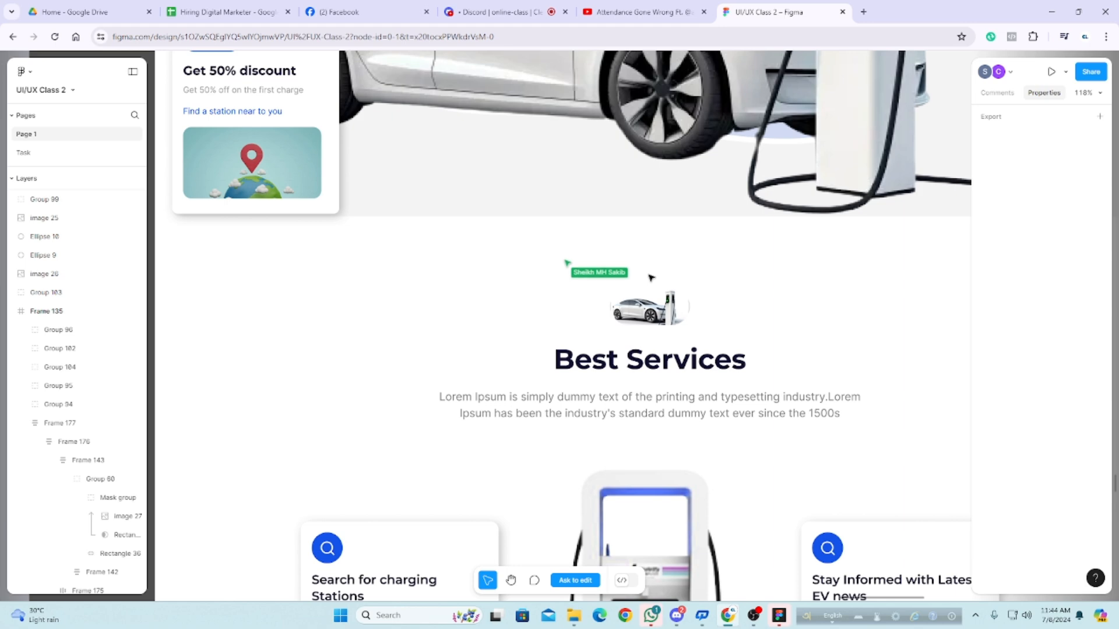
scroll(650, 278, down, 5)
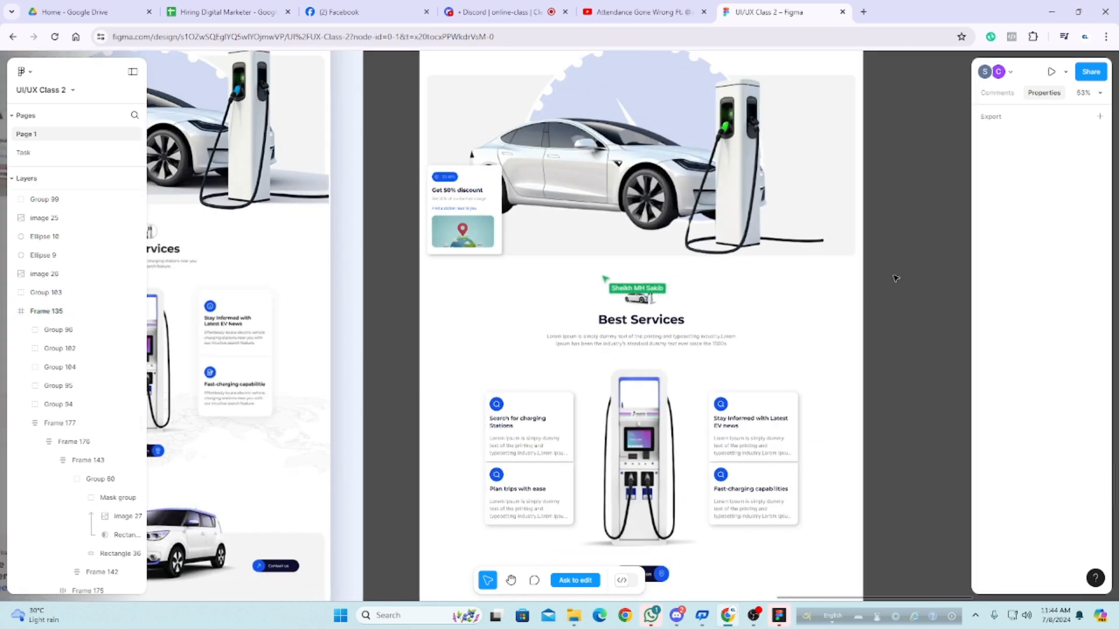
scroll(895, 278, right, 4)
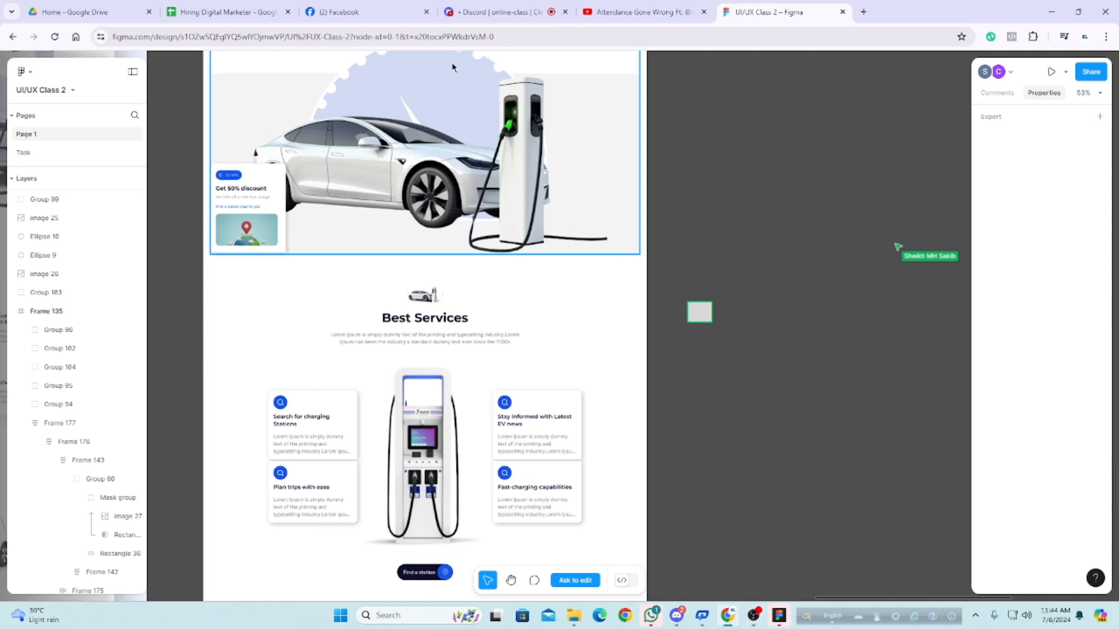
Step: Return to the Discord online-class call and watch the shared Figma screen
click(495, 11)
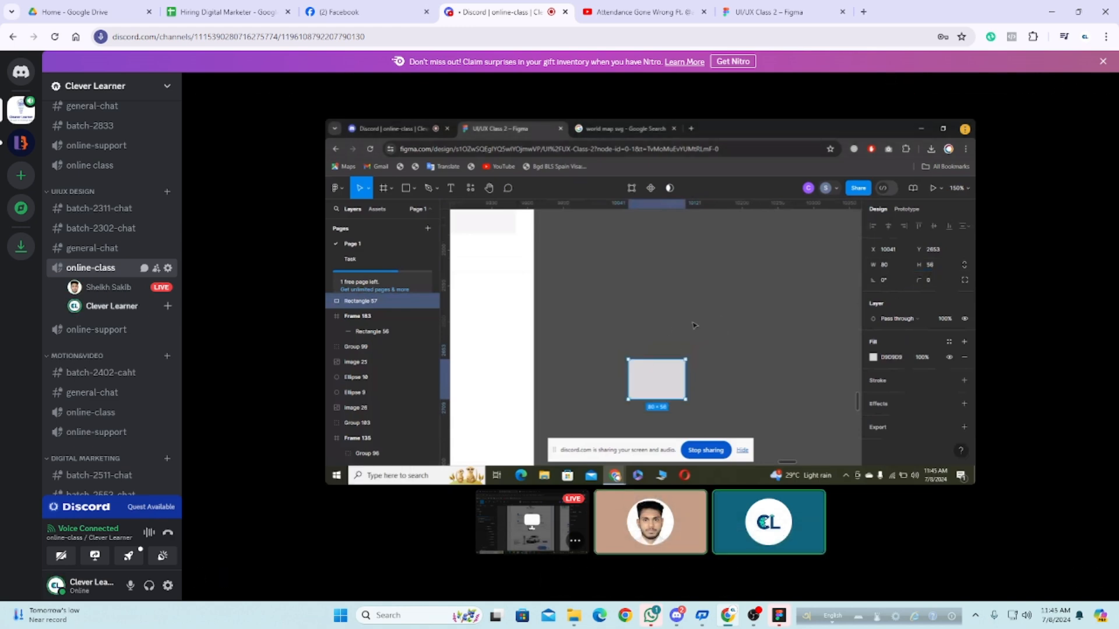
mouse_move(715, 322)
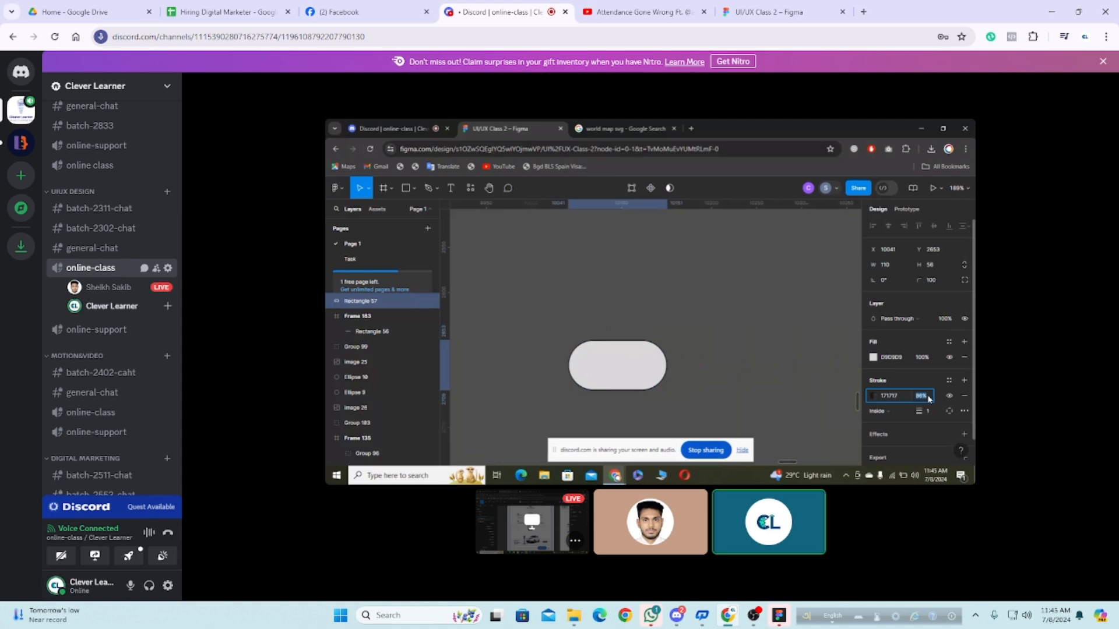
mouse_move(699, 353)
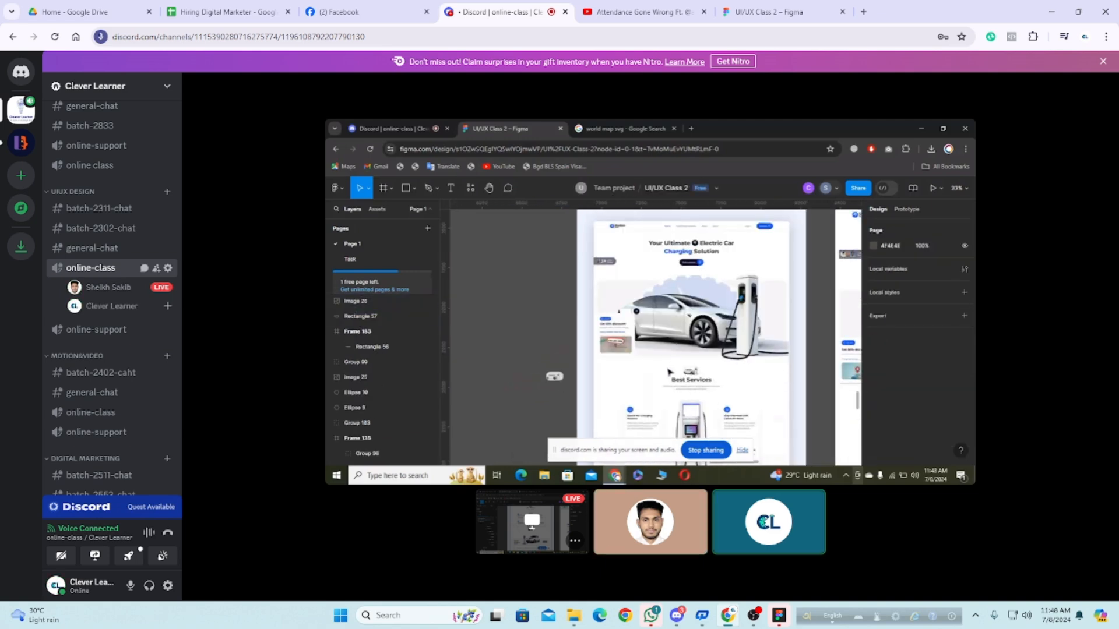
mouse_move(685, 352)
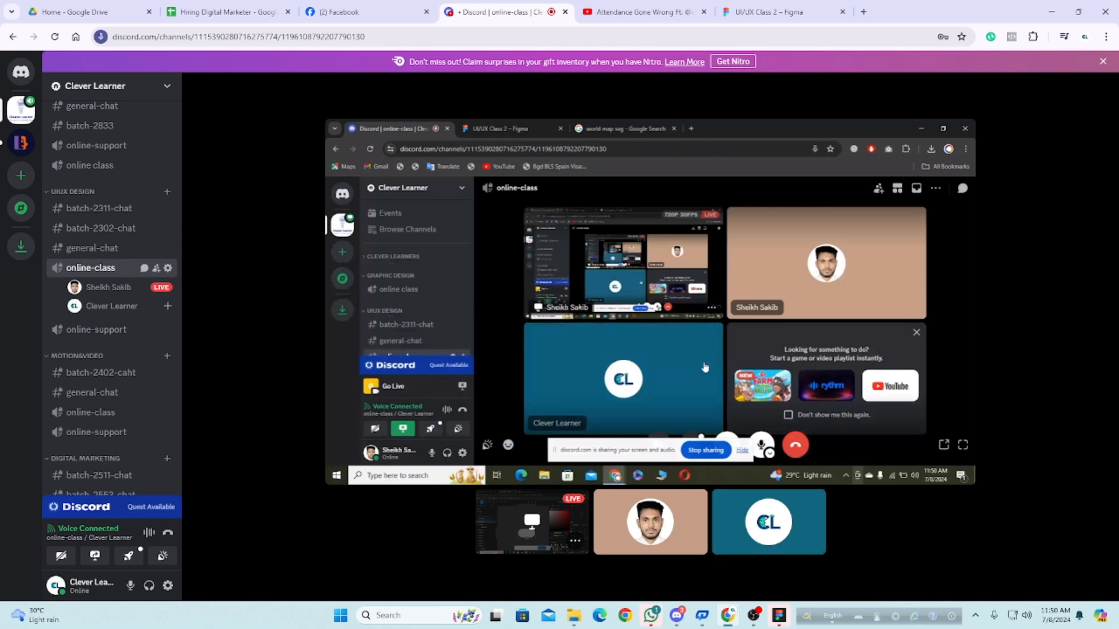
Step: Share the entire screen in the Discord online-class call without system audio
mouse_move(494, 449)
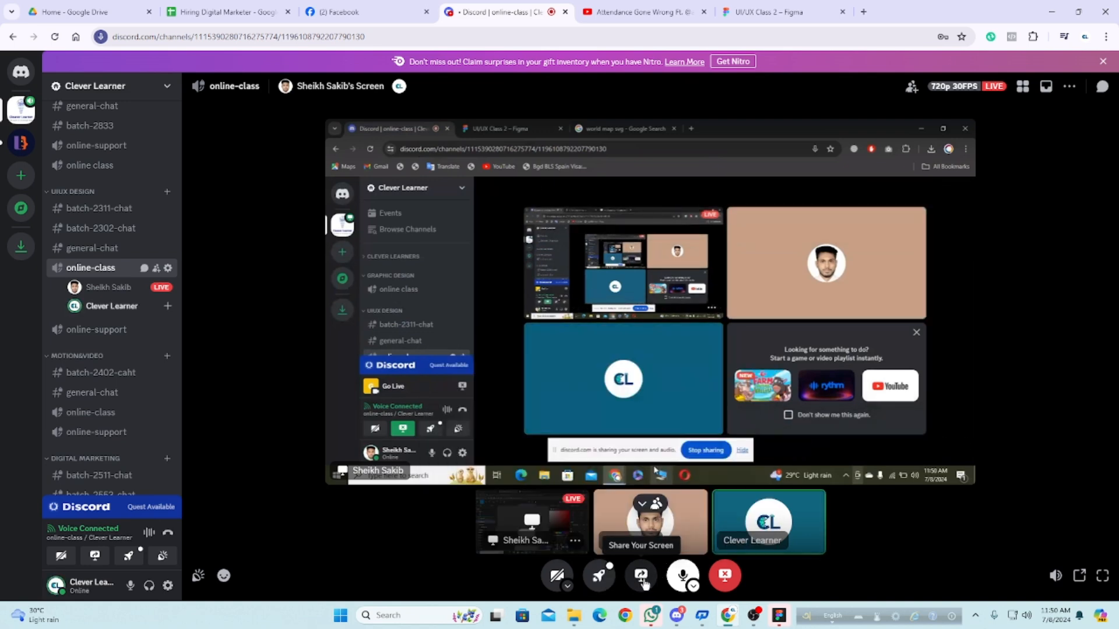
click(642, 576)
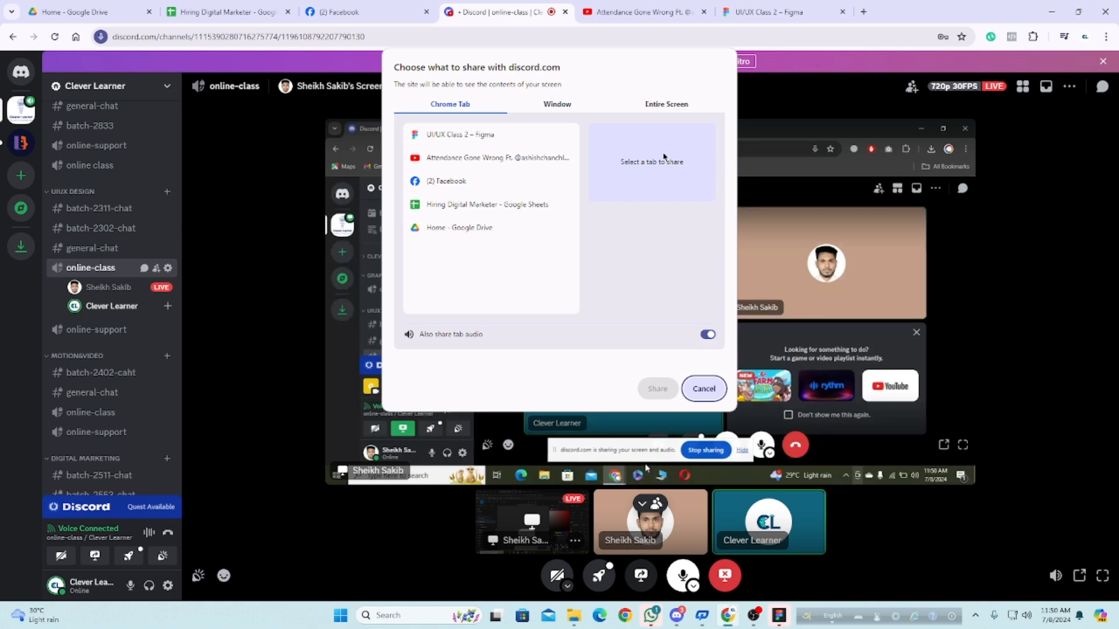
click(560, 106)
click(666, 105)
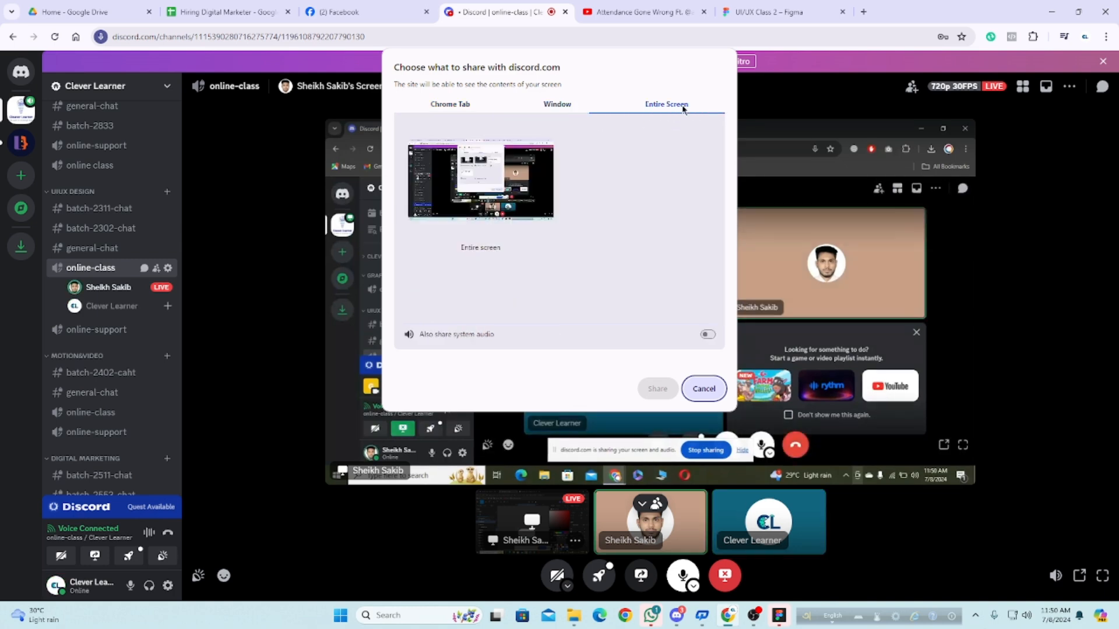
click(484, 175)
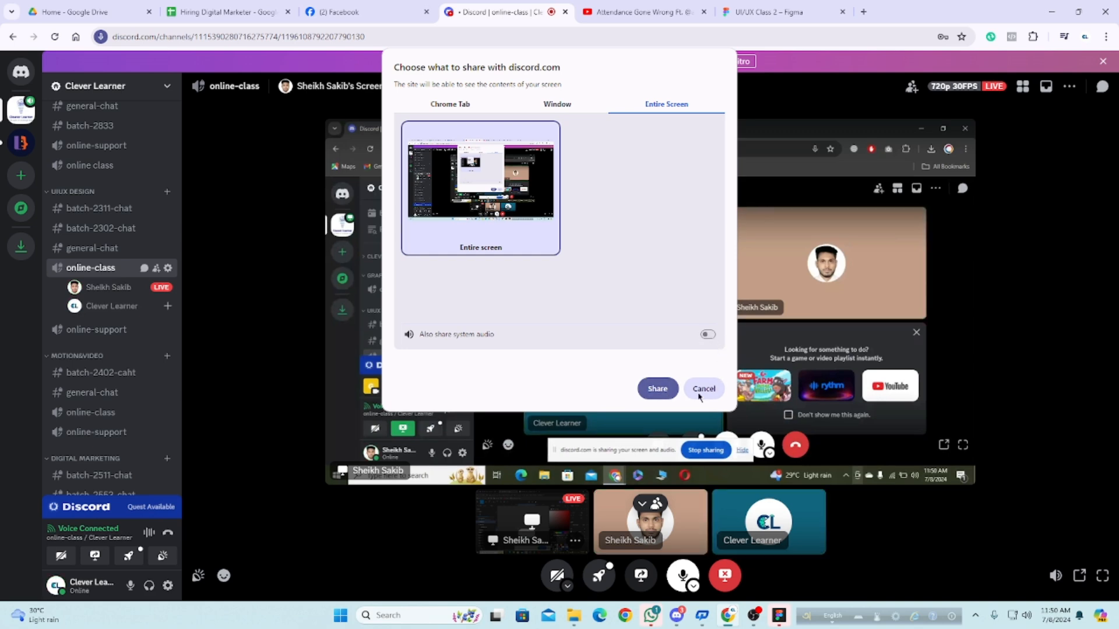
click(656, 389)
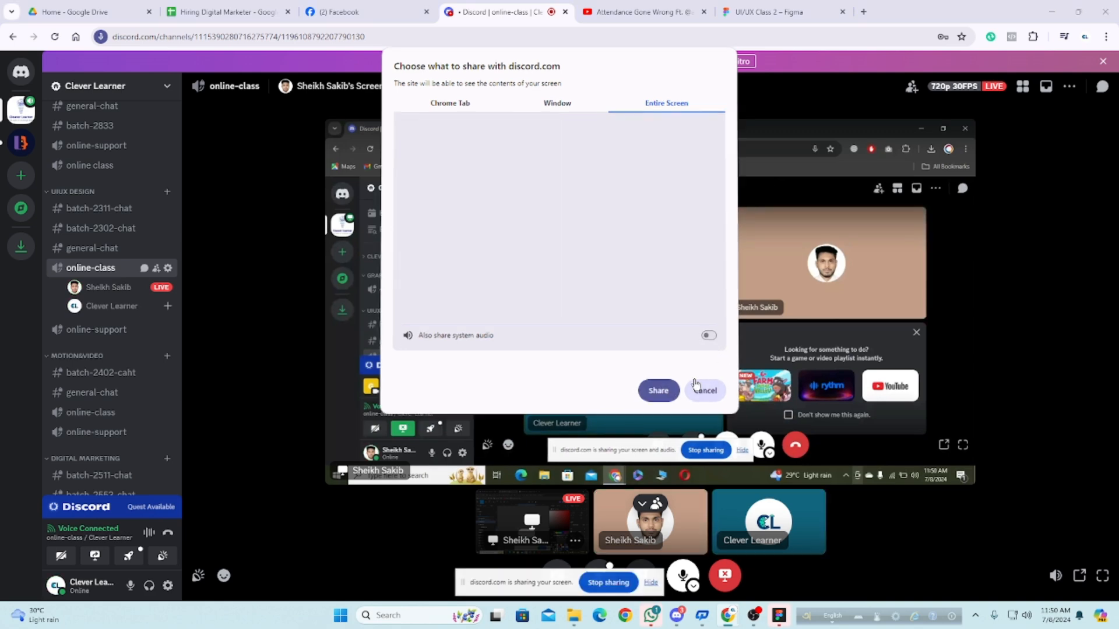
Step: Close the Facebook page in the browser
click(1053, 11)
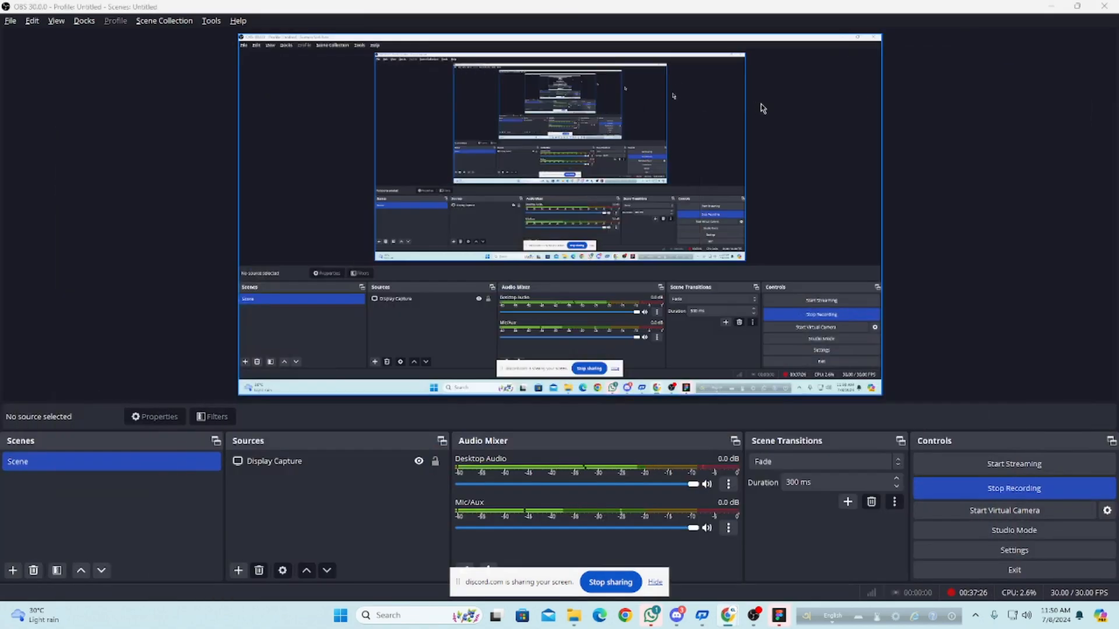
click(728, 615)
click(420, 13)
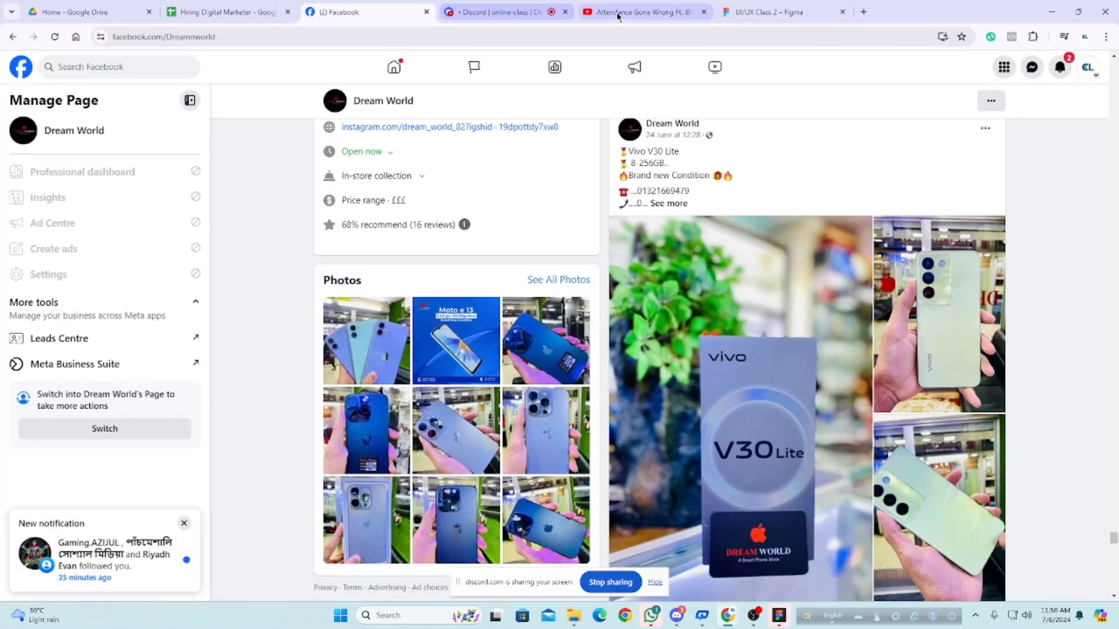
click(641, 11)
click(769, 11)
click(408, 12)
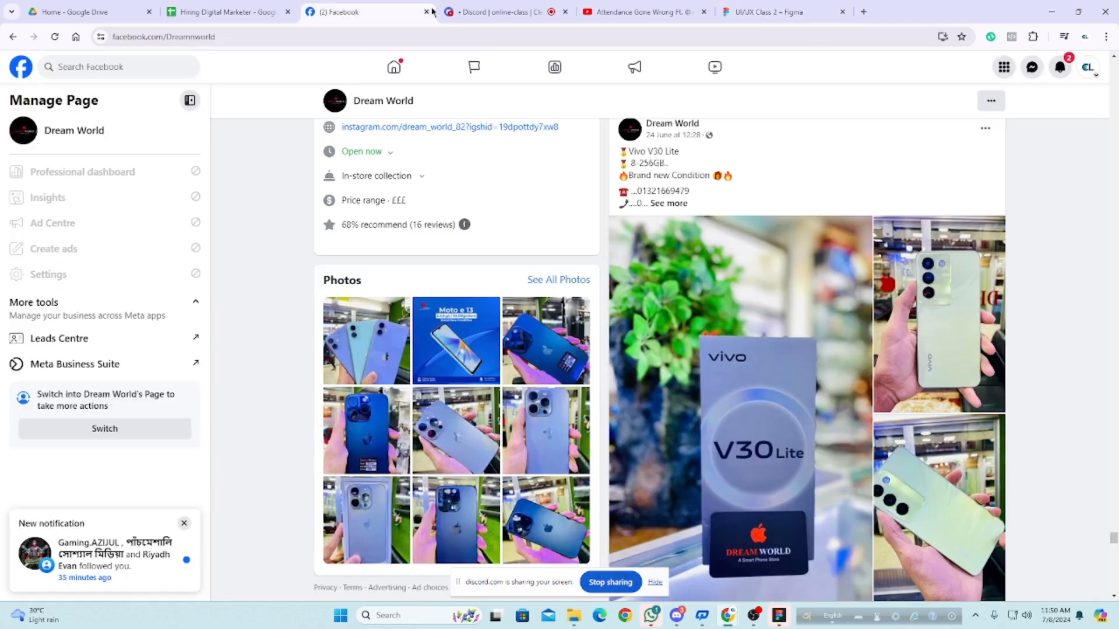
click(426, 12)
Step: Switch to the UI/UX Class 2 file in Figma and review Frame 135's Best Services section beside the reference design
click(629, 12)
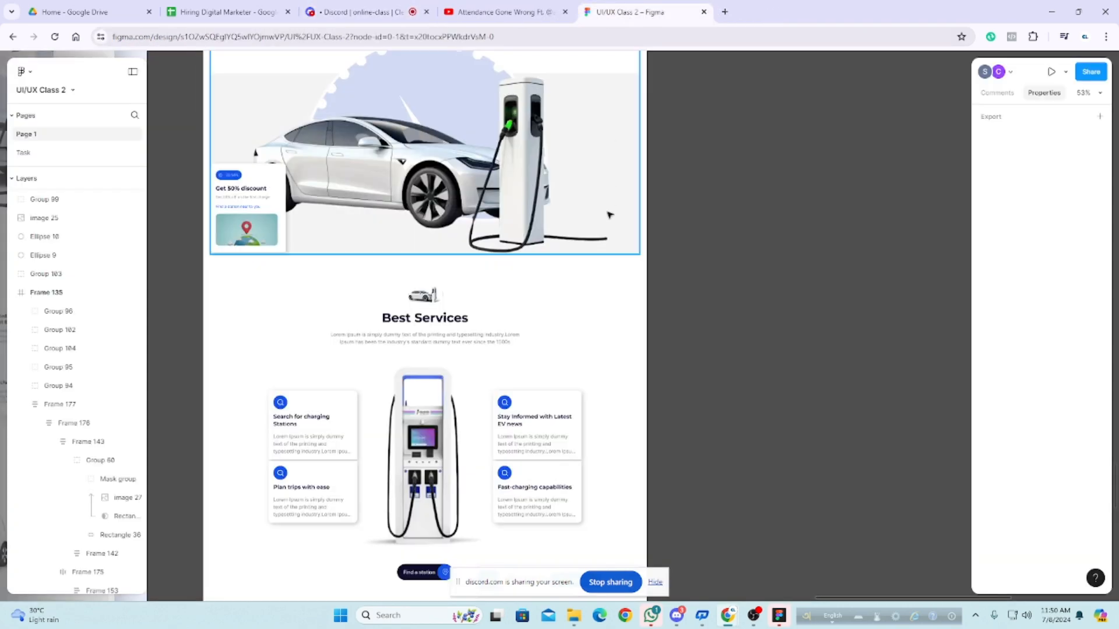
scroll(763, 302, down, 5)
click(716, 388)
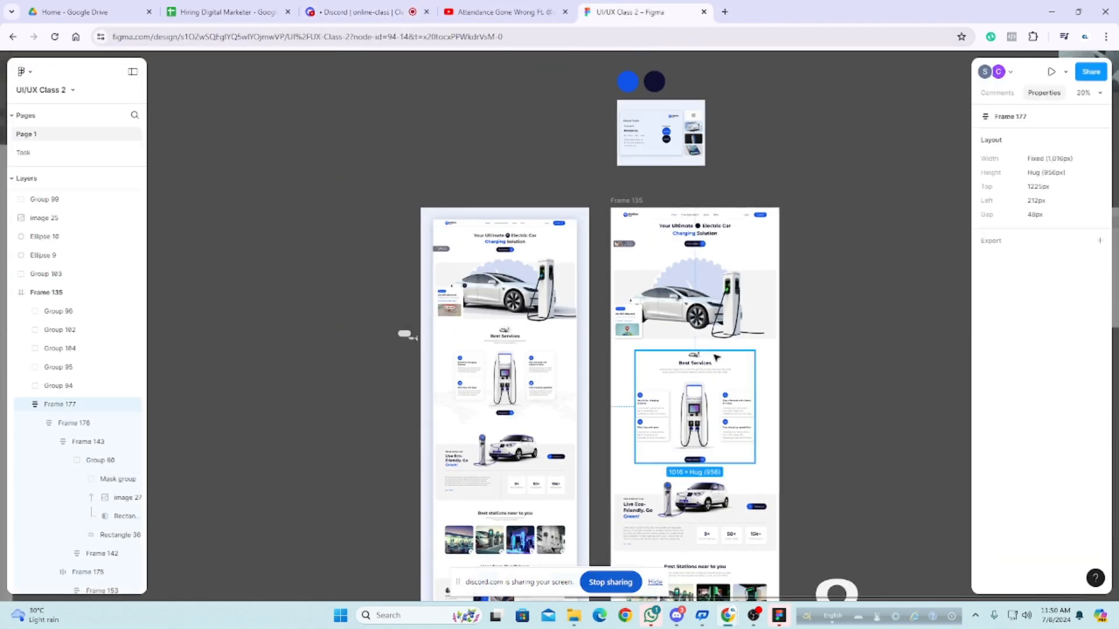
click(725, 389)
click(825, 431)
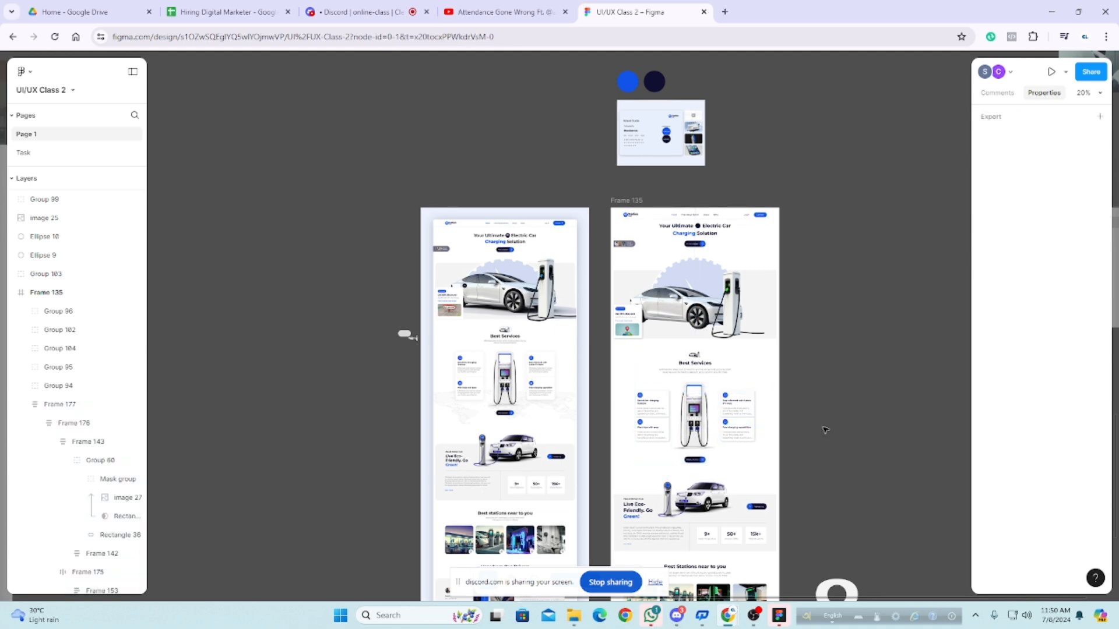
Step: Select Frame 177, the Best Services section inside Frame 135, and inspect its layout properties
click(761, 434)
click(821, 430)
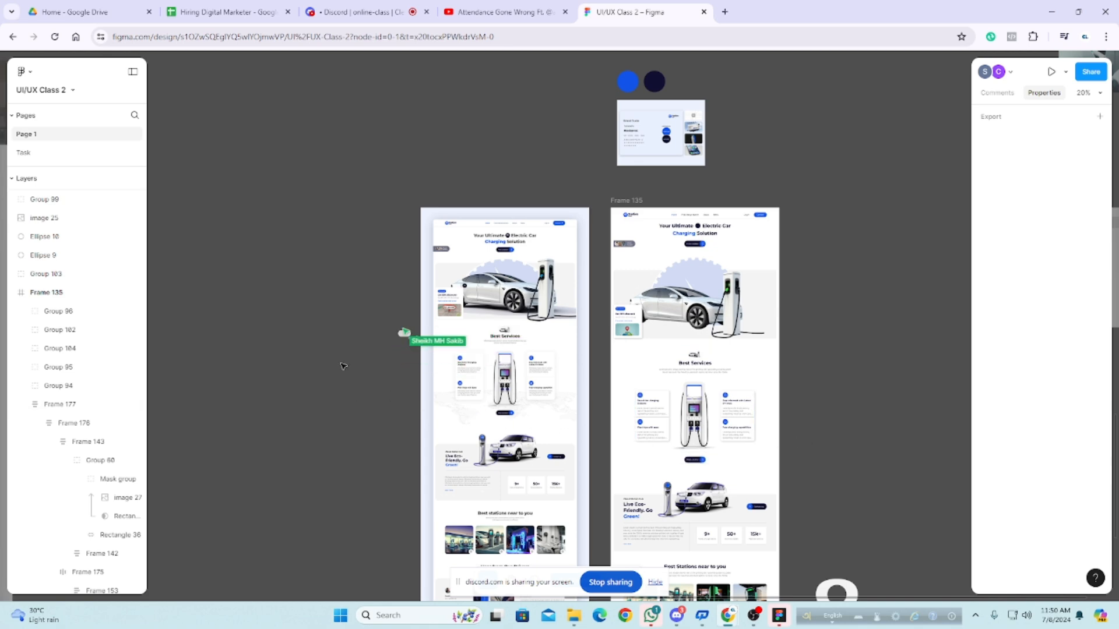
click(749, 423)
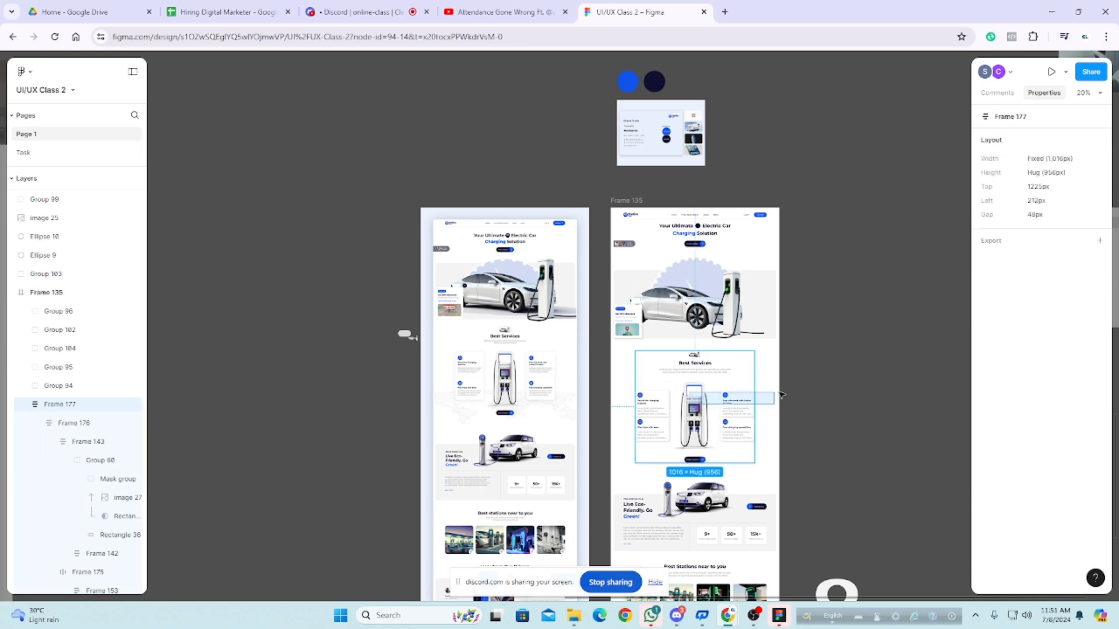
click(833, 405)
click(740, 407)
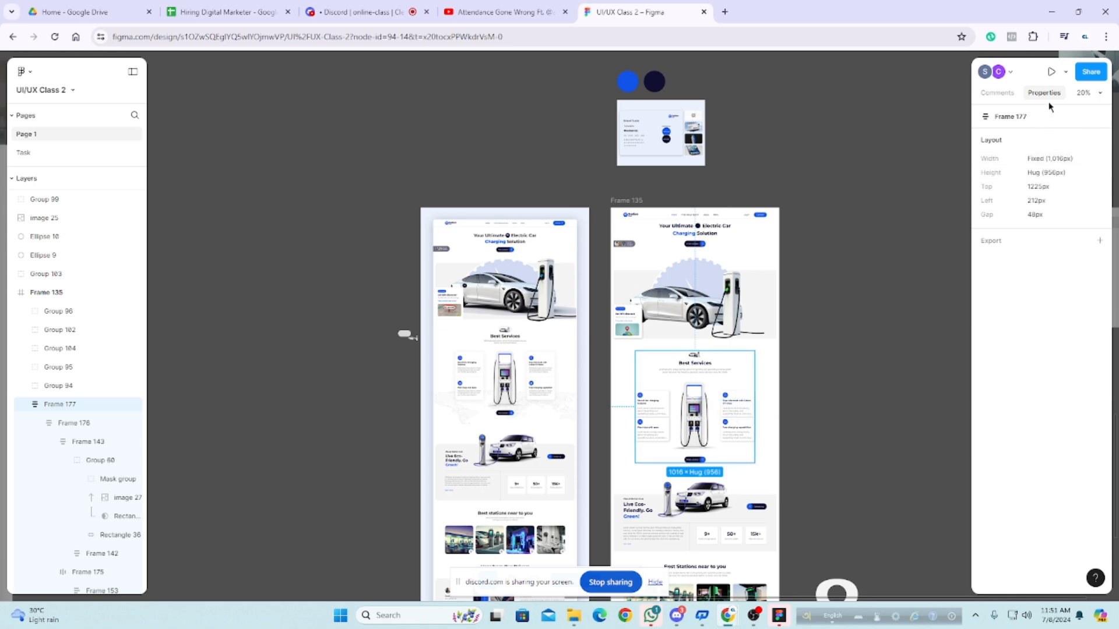
Step: Check your own access level in the sharing settings of the UI/UX Class 2 file, leaving them unchanged
click(1090, 73)
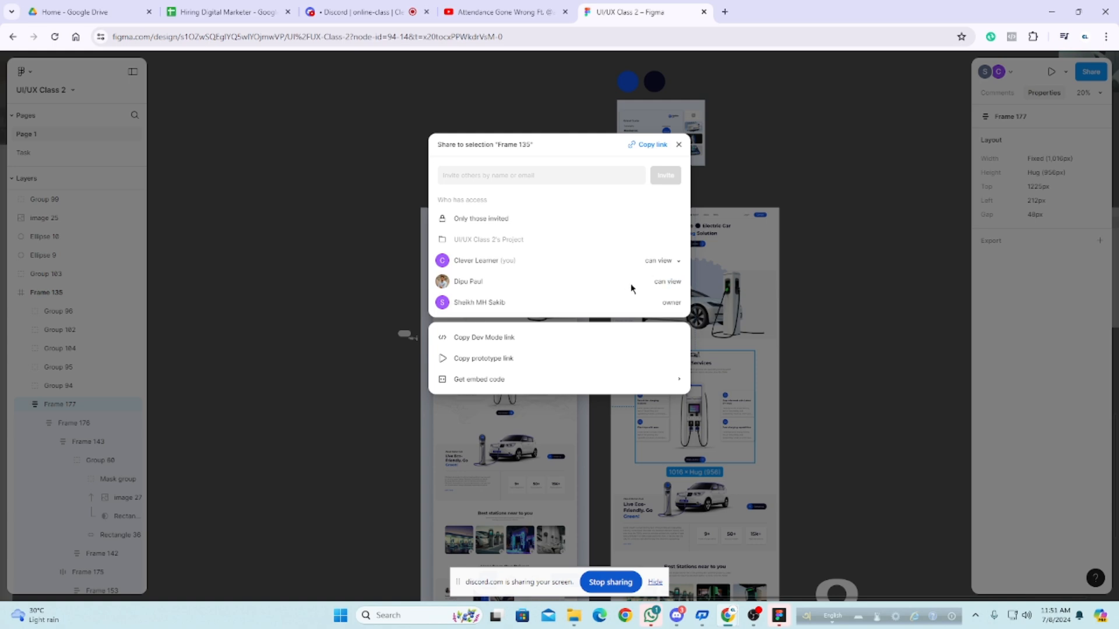
click(657, 261)
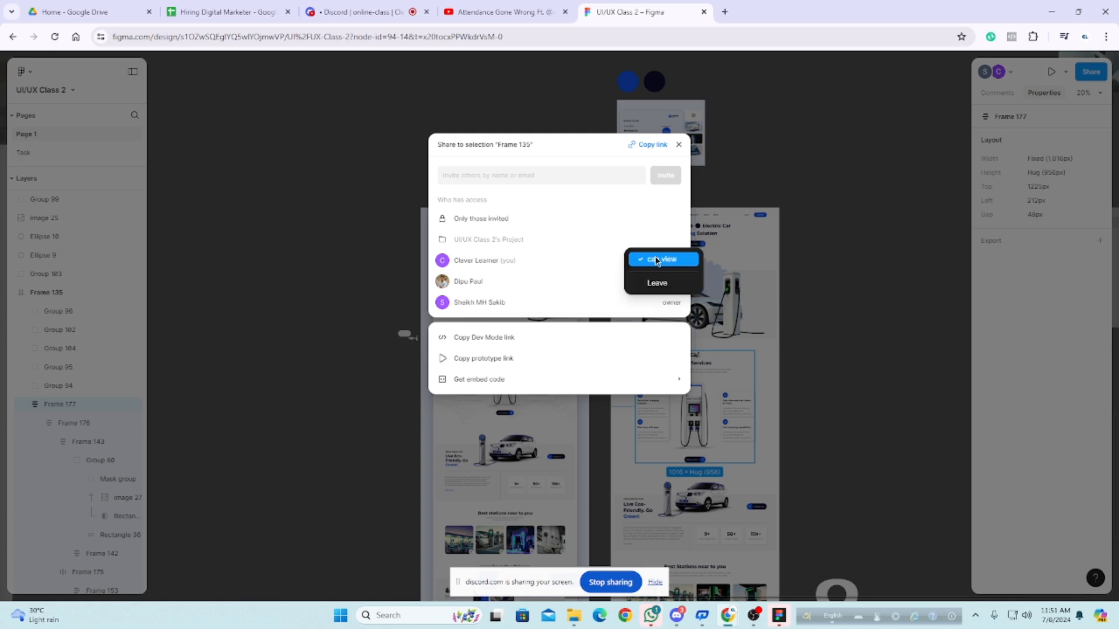
click(546, 299)
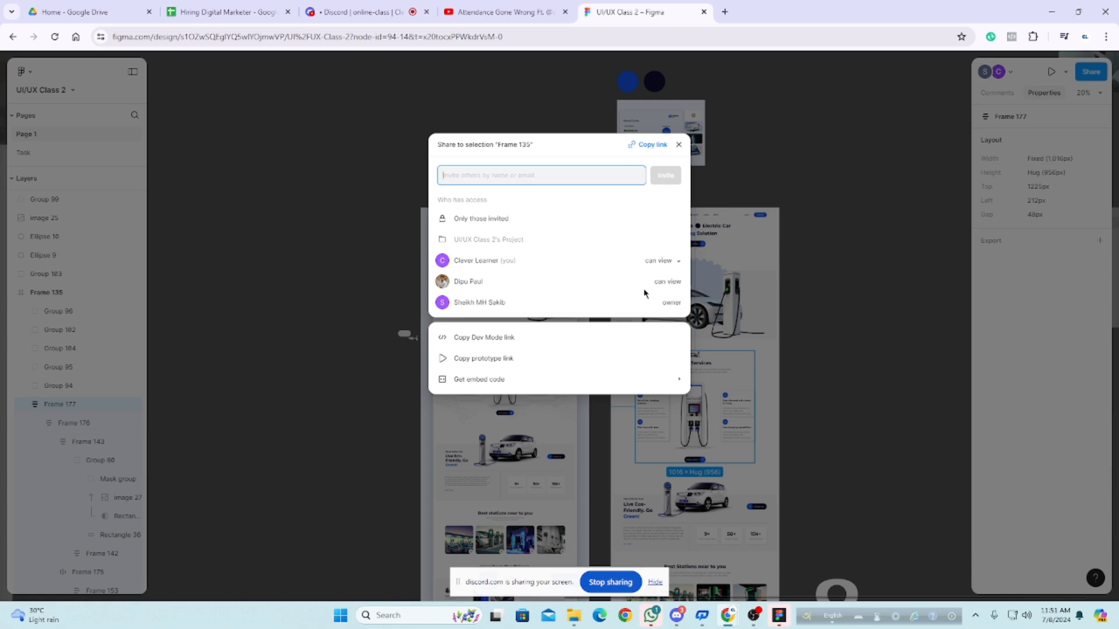
click(678, 145)
click(837, 218)
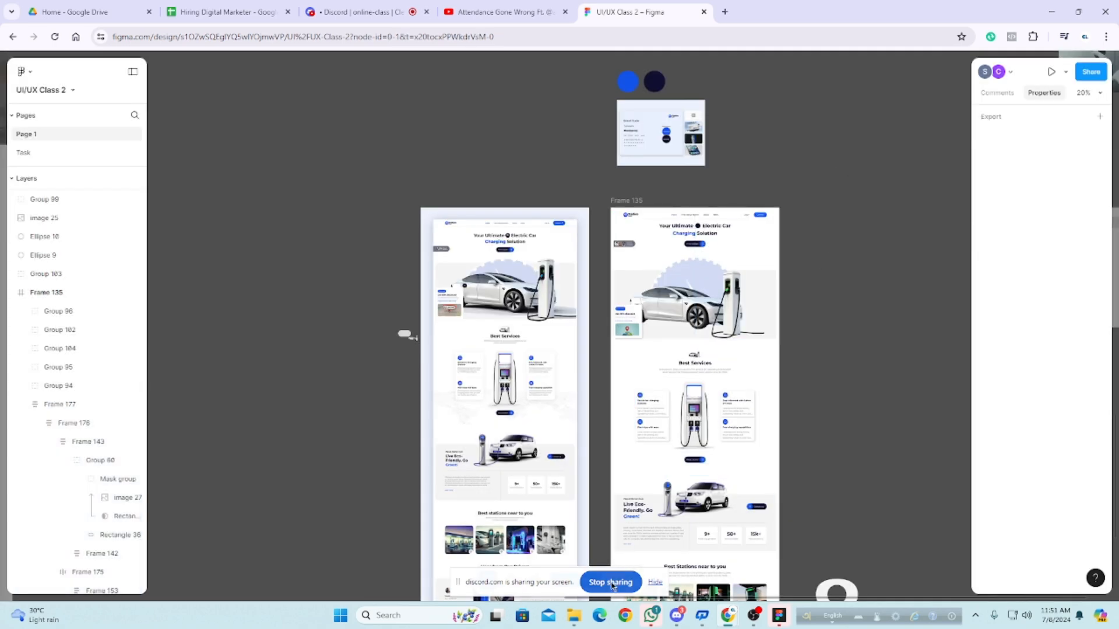
Step: Hide the screen-sharing notice and select the grey pill-shaped rectangle beside the reference design
scroll(716, 541, down, 5)
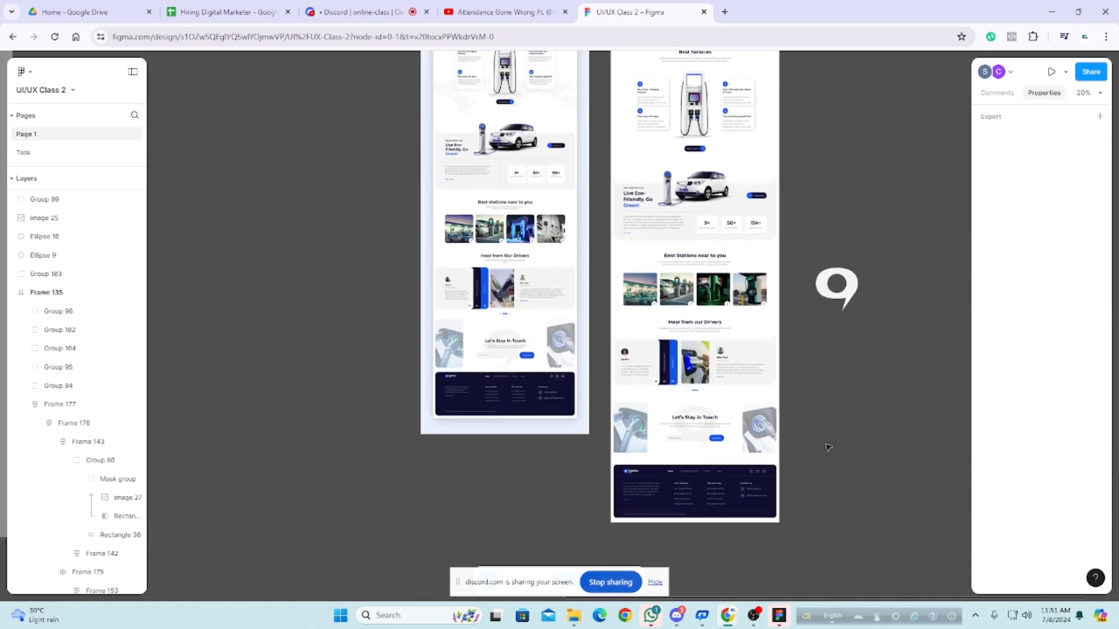
click(656, 581)
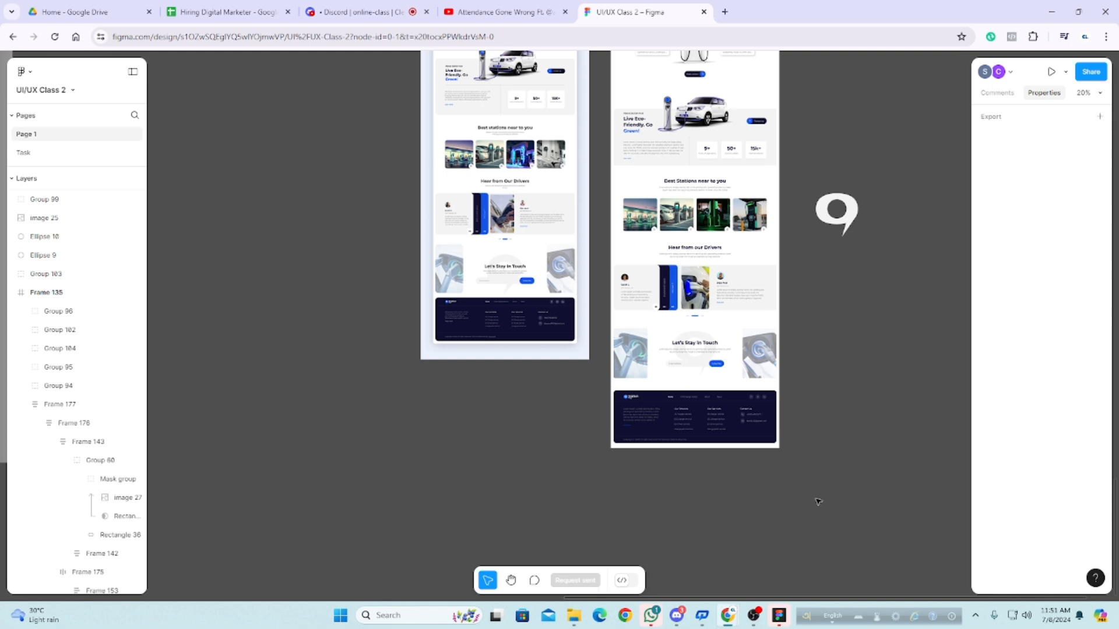
scroll(818, 501, up, 3)
scroll(746, 248, up, 2)
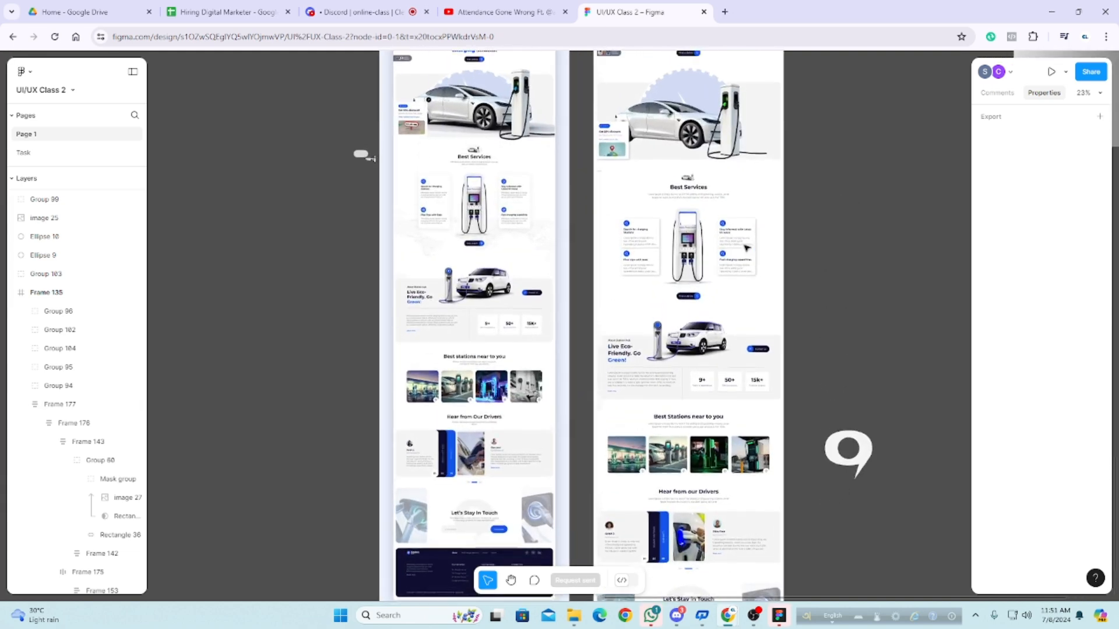
scroll(747, 248, up, 2)
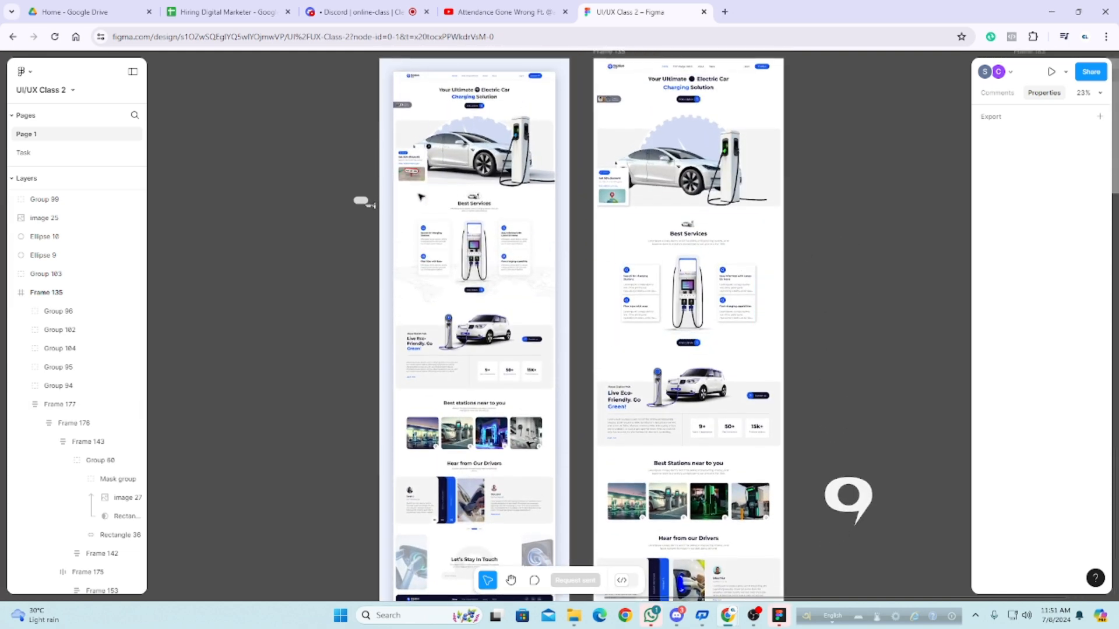
scroll(364, 204, up, 10)
click(361, 201)
scroll(360, 200, up, 5)
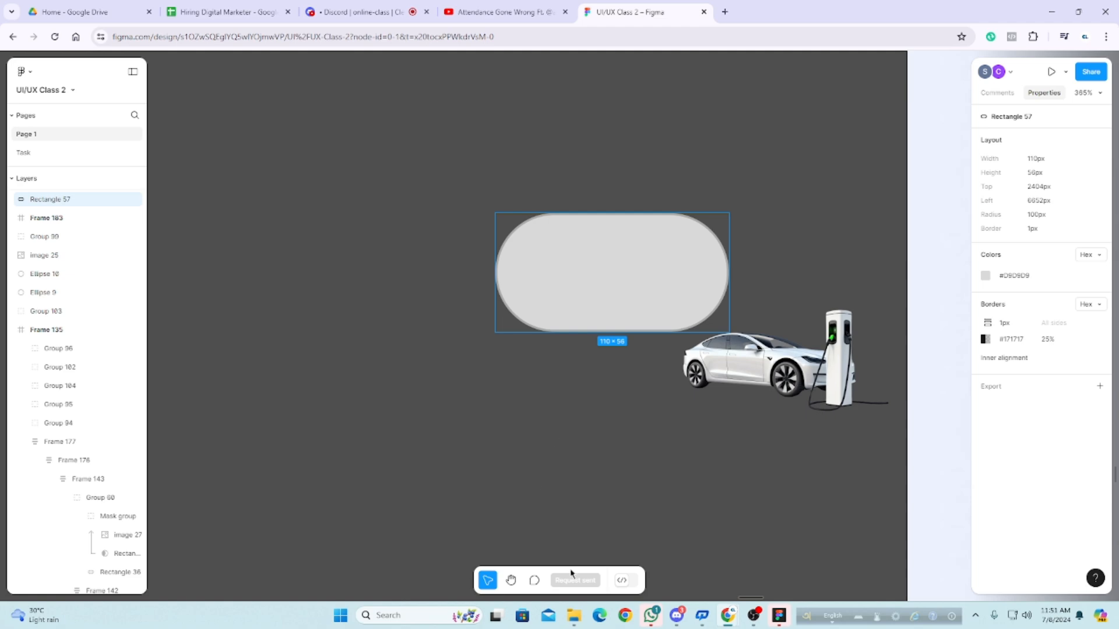
Step: Switch to File Explorer and open the Downloads folder
click(574, 616)
click(574, 616)
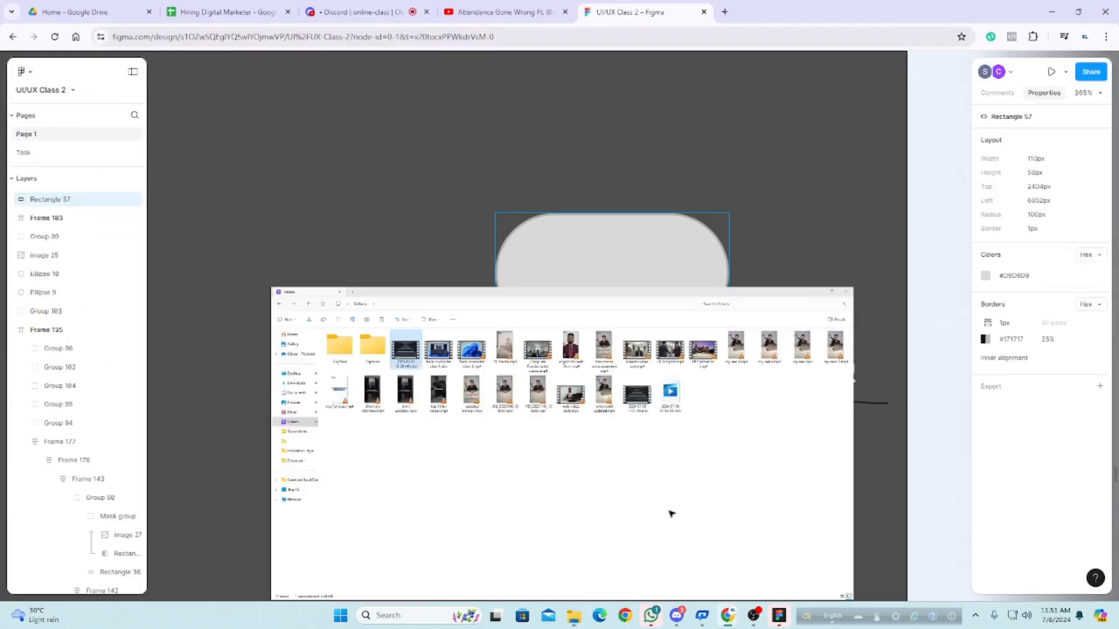
click(574, 616)
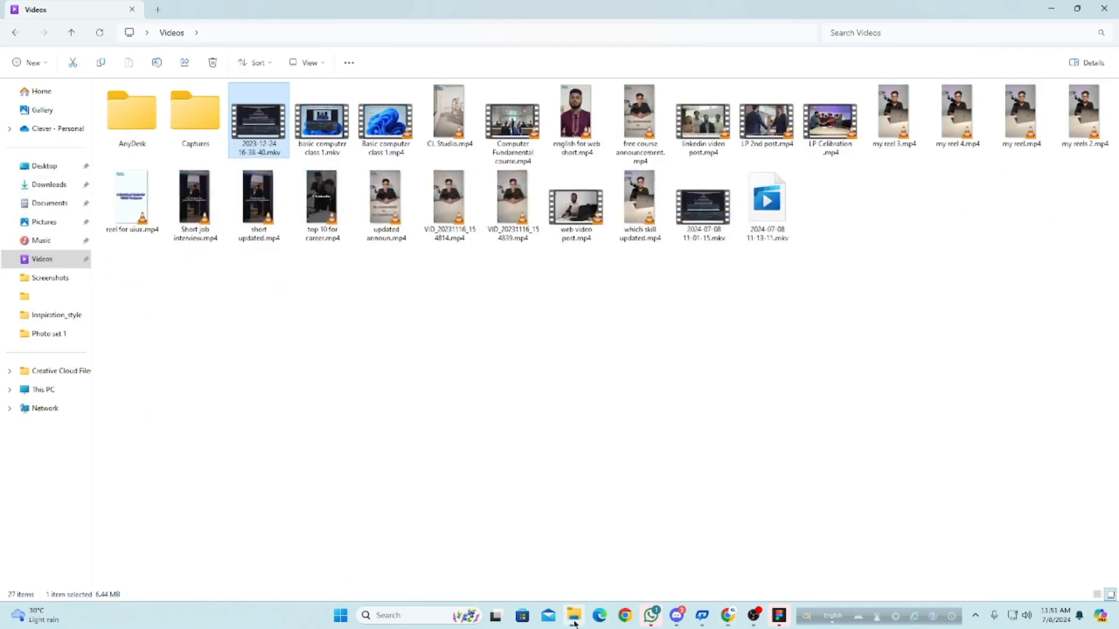
click(574, 616)
click(573, 616)
click(574, 618)
click(574, 617)
click(49, 184)
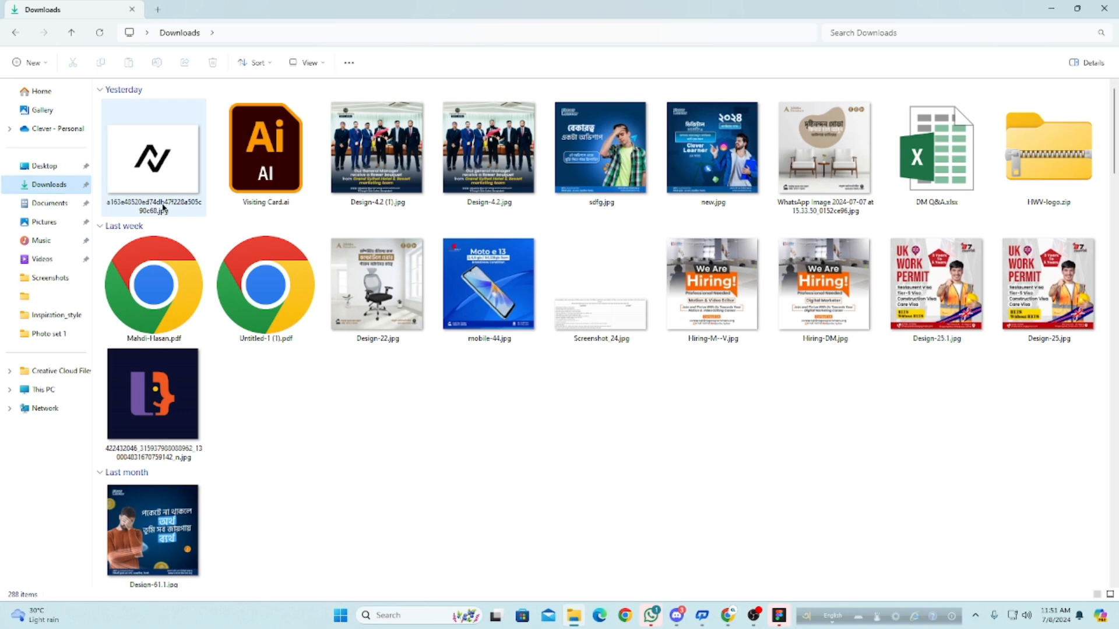
Step: Try to bring Design-4.2.jpg from the Downloads folder onto the Figma canvas, and minimize File Explorer
key(alt+Tab)
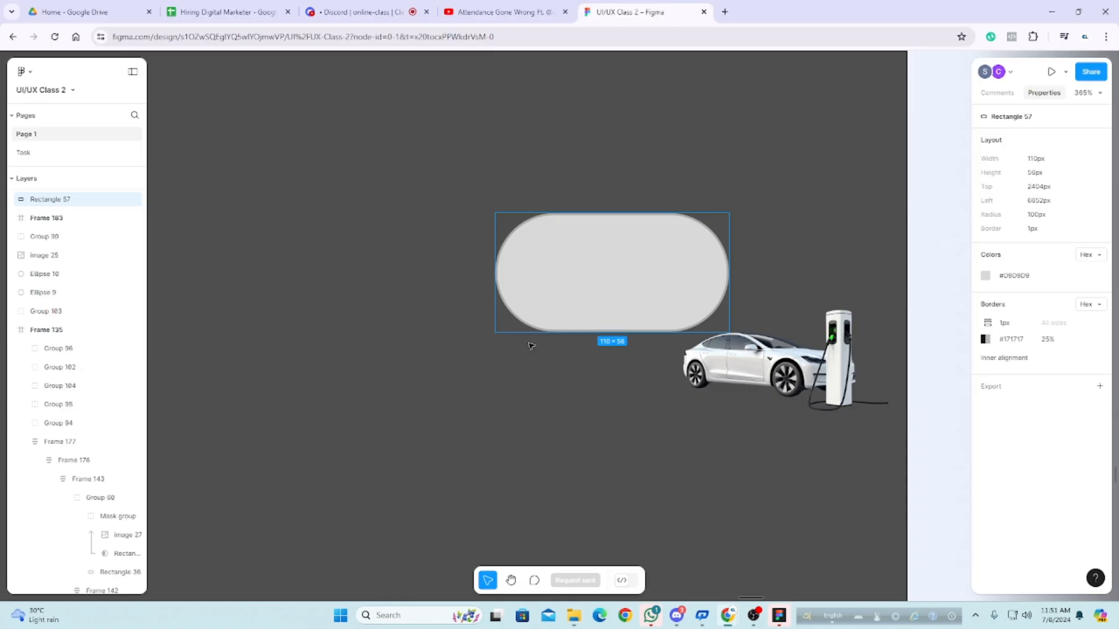
key(alt+Tab)
click(528, 136)
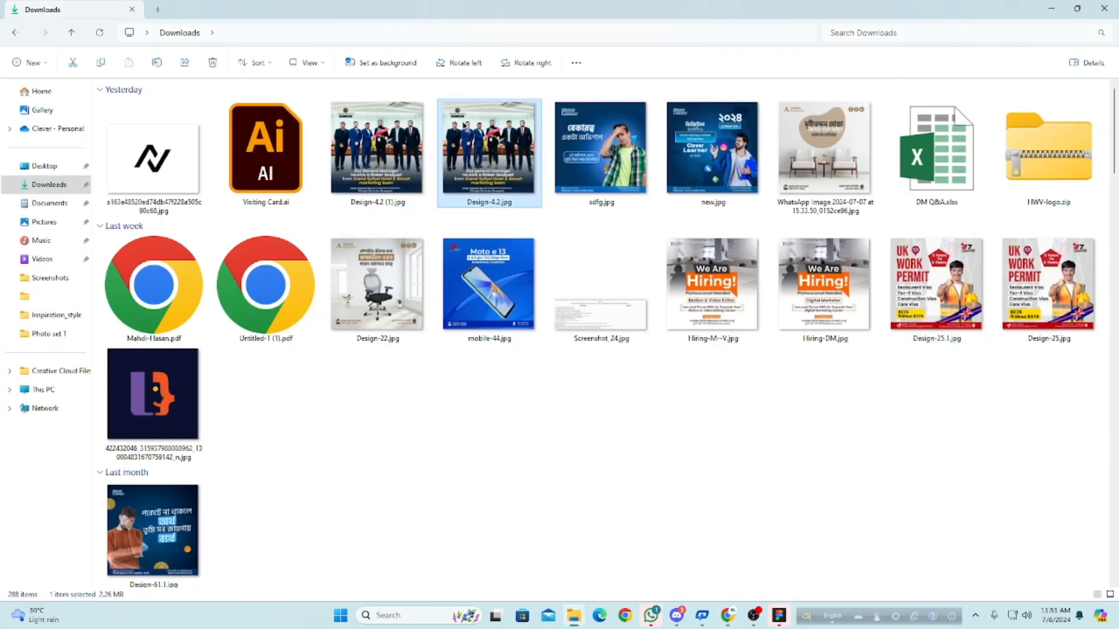
drag(528, 136, 736, 411)
key(alt+Tab)
key(alt+Tab)
click(1051, 9)
click(587, 401)
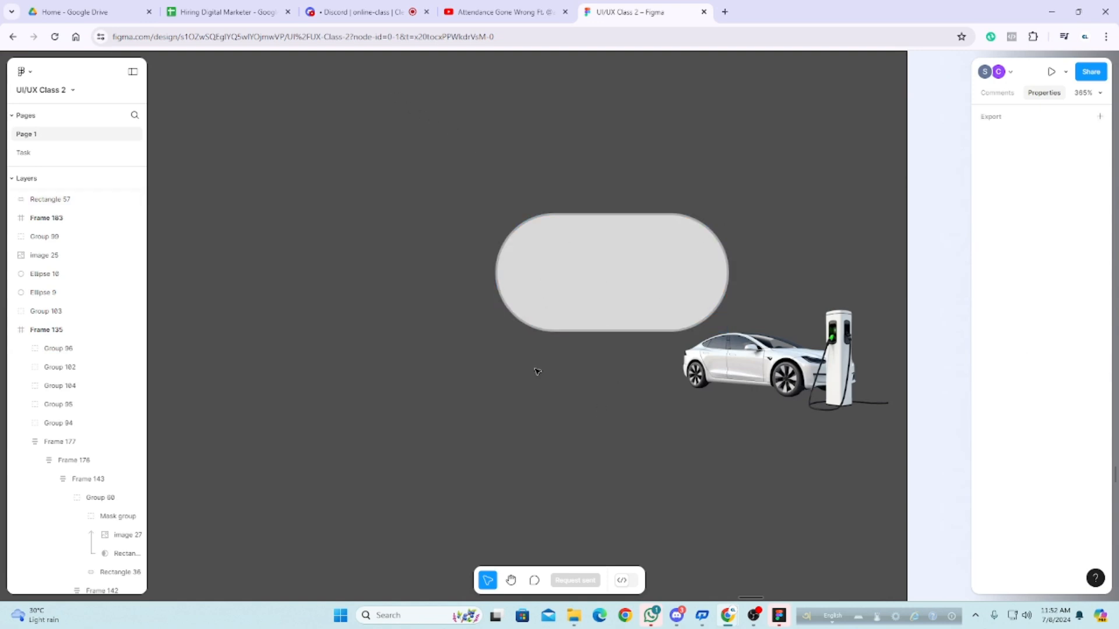
scroll(400, 321, down, 5)
scroll(400, 320, left, 1)
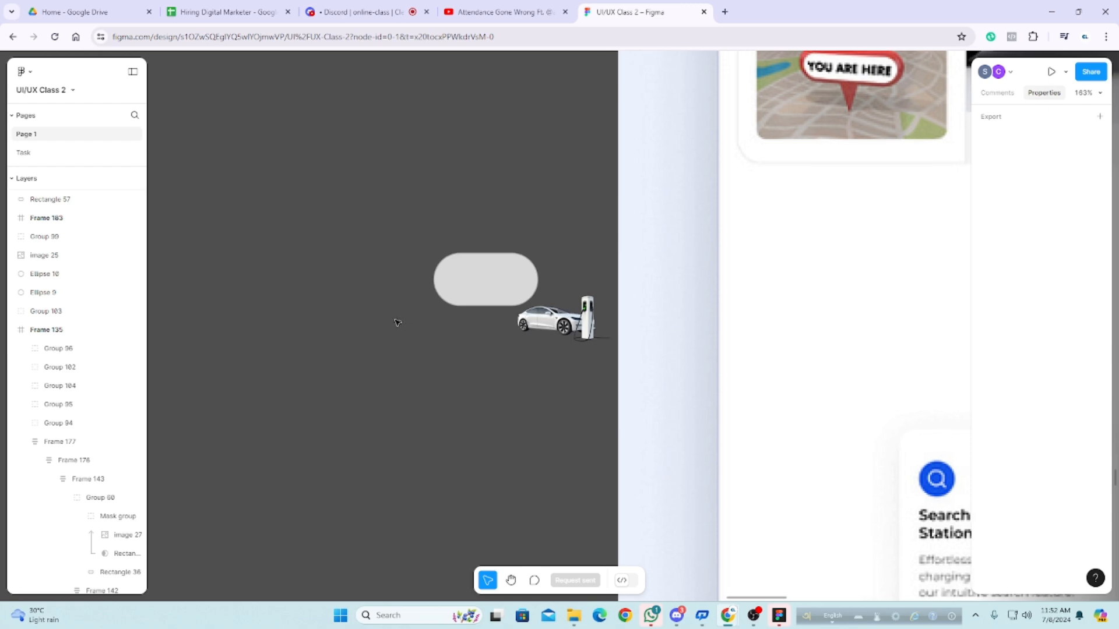
scroll(345, 346, right, 5)
scroll(263, 415, left, 5)
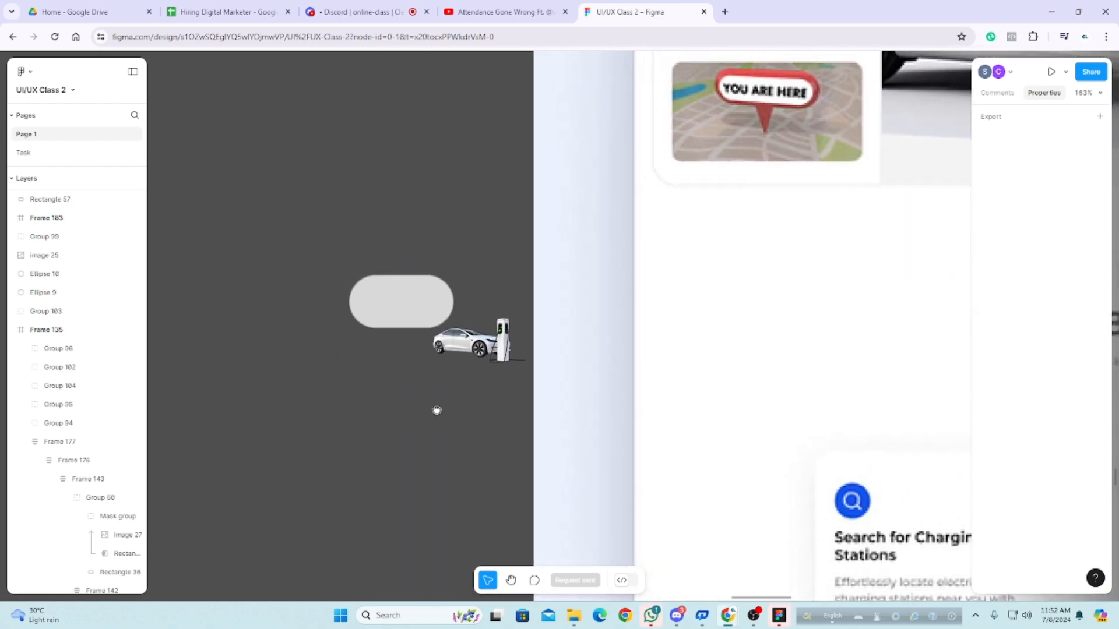
scroll(488, 425, down, 5)
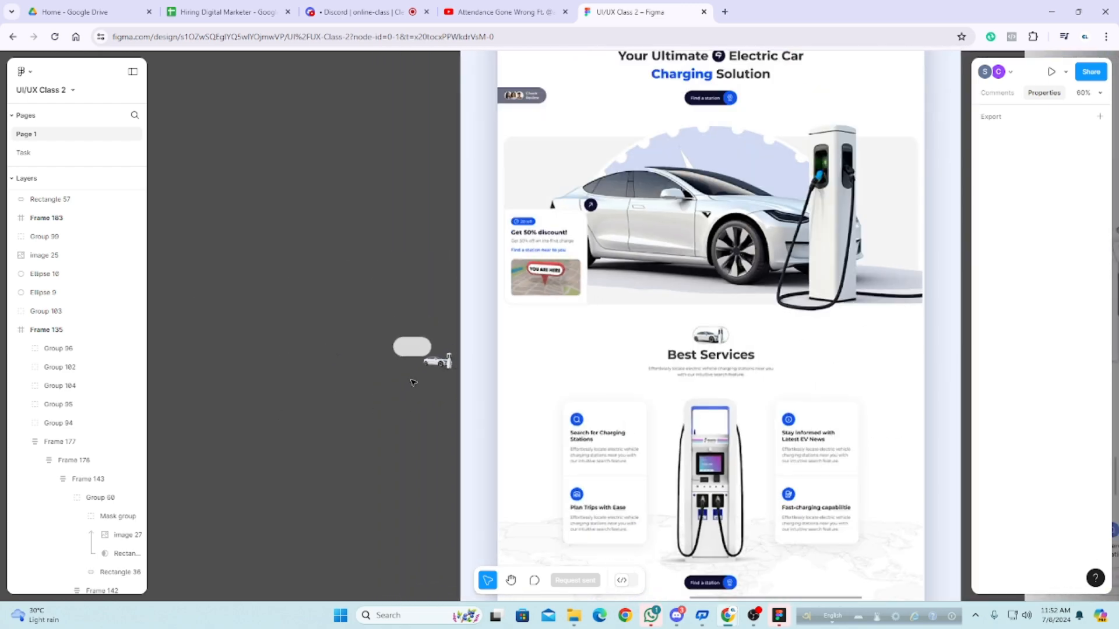
Step: Return to the Discord online-class call, stop sharing the screen and dismiss the stream feedback prompt
click(353, 13)
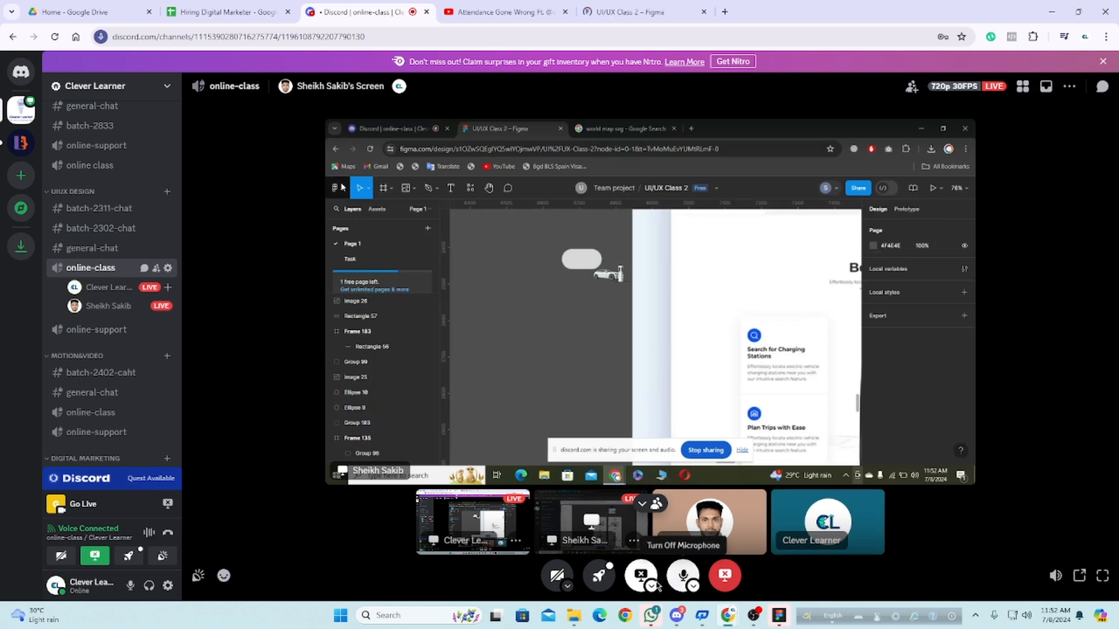
click(641, 576)
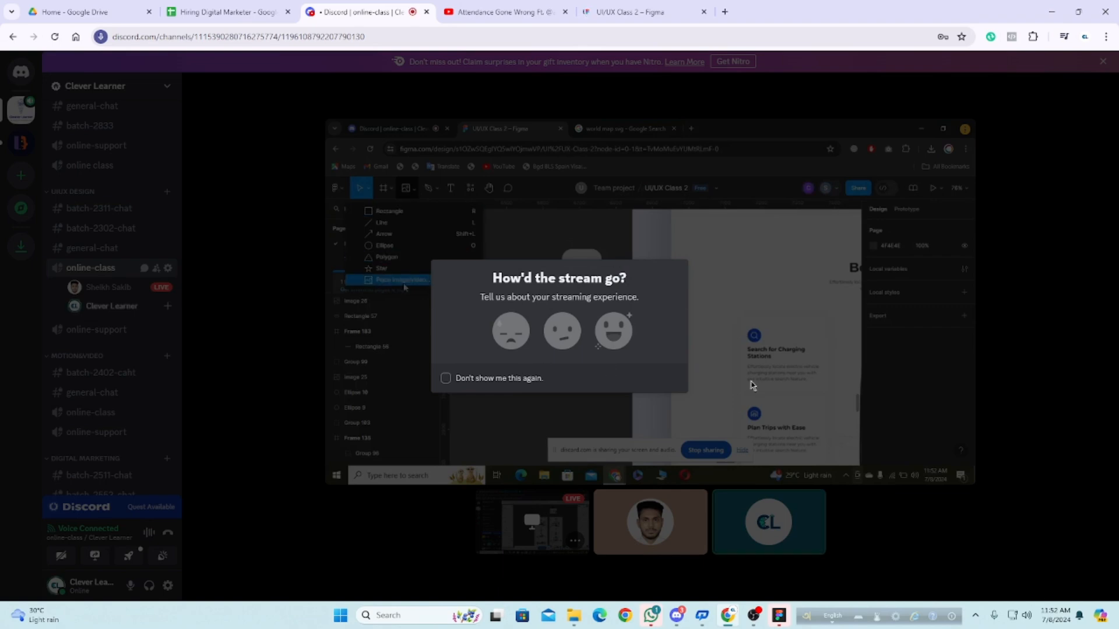
click(751, 387)
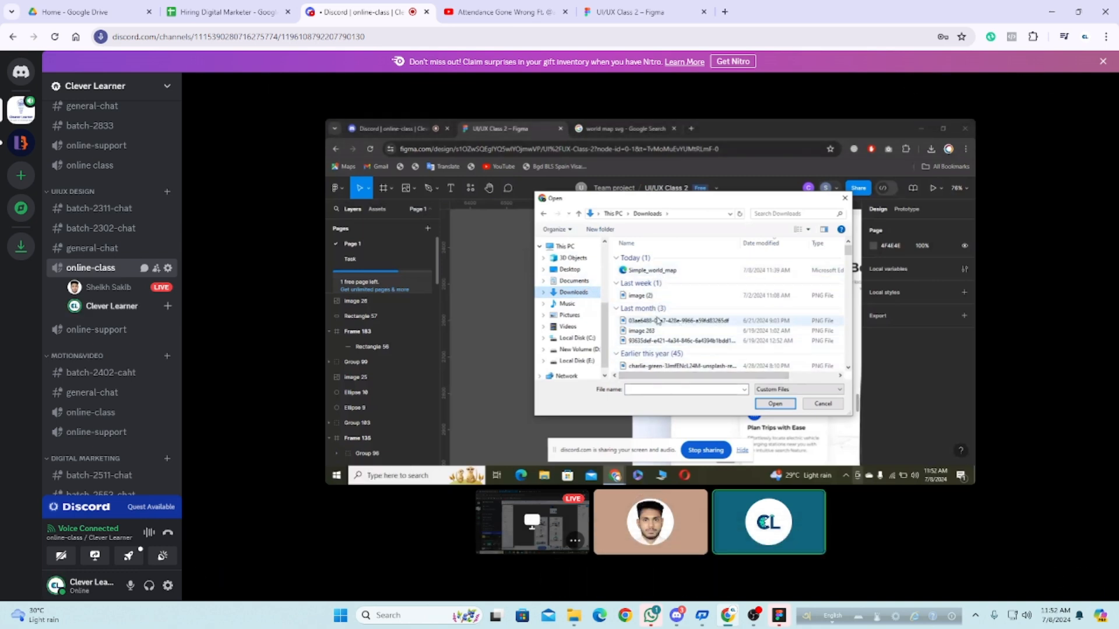
Step: Watch the participant's shared screen in the Discord call as the car charging image is placed in Figma
mouse_move(542, 124)
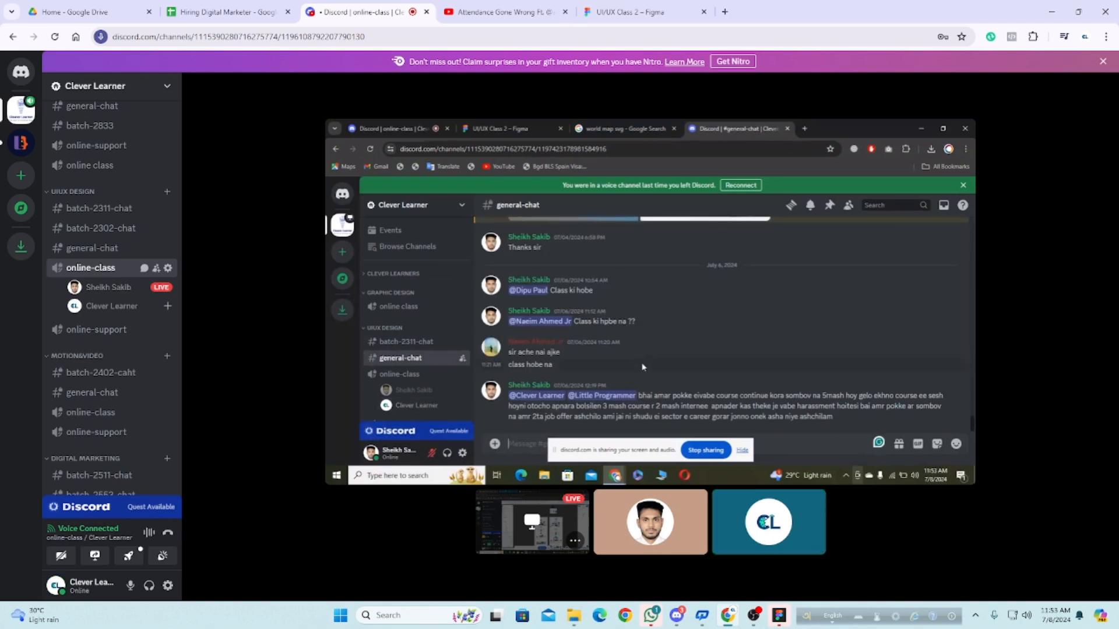
mouse_move(801, 235)
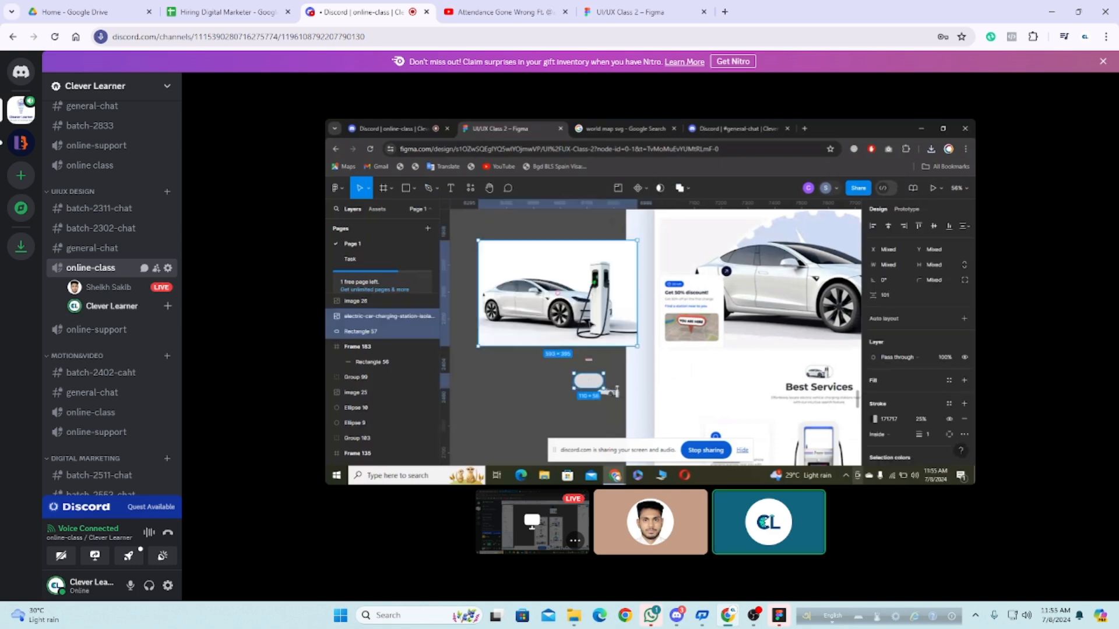
key(alt+Tab)
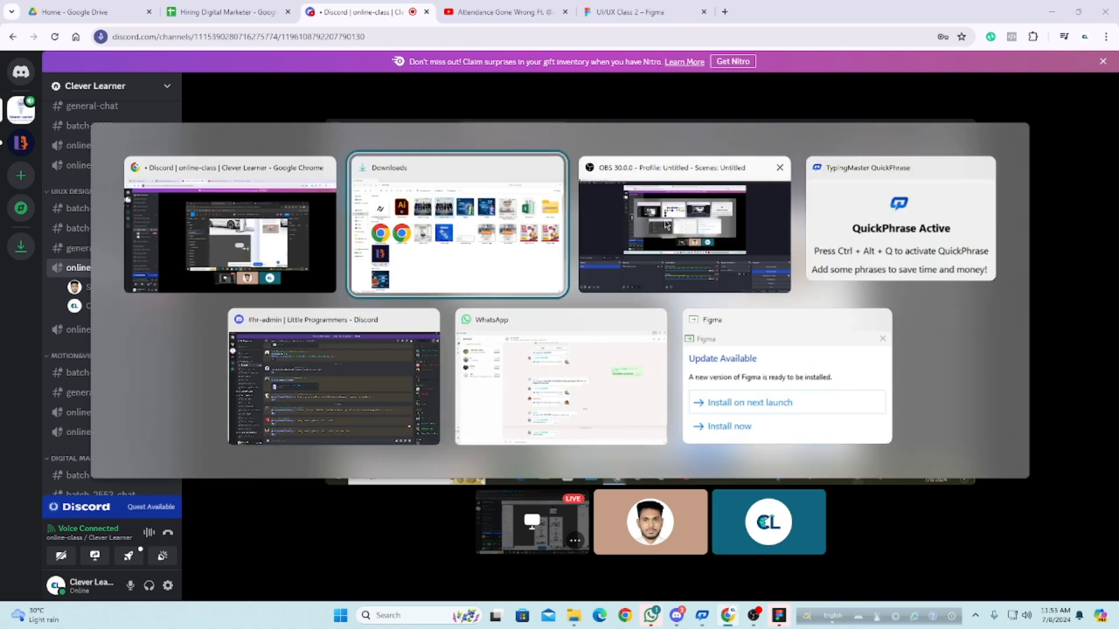
key(alt+shift+Tab)
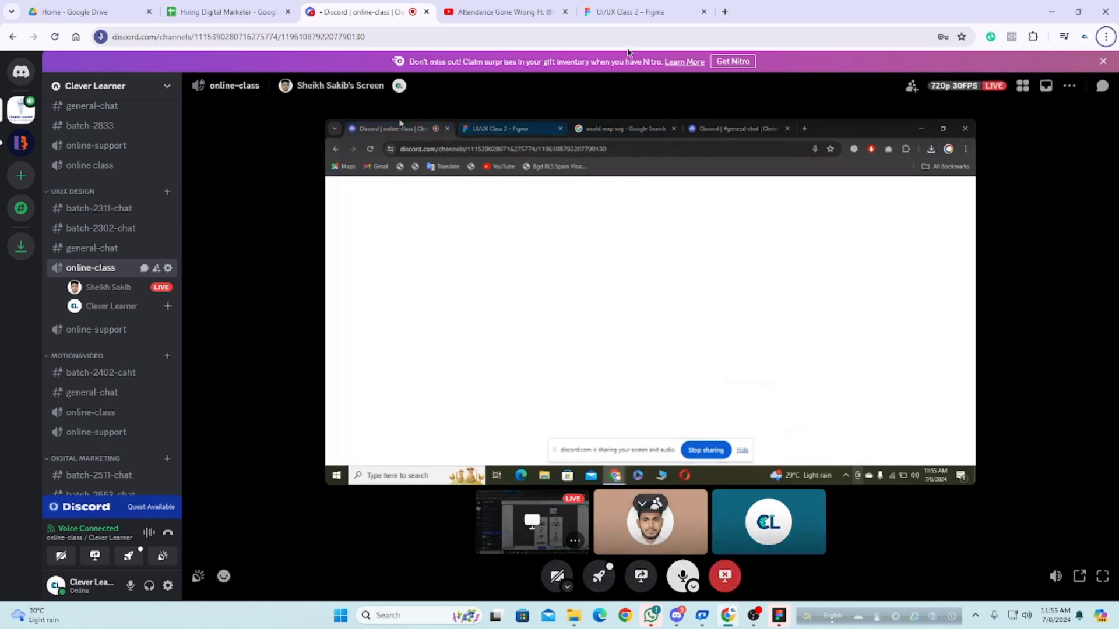
Step: Switch to the UI/UX Class 2 file in Figma and select the grey pill-shaped rectangle below the car image
click(618, 11)
scroll(740, 463, up, 5)
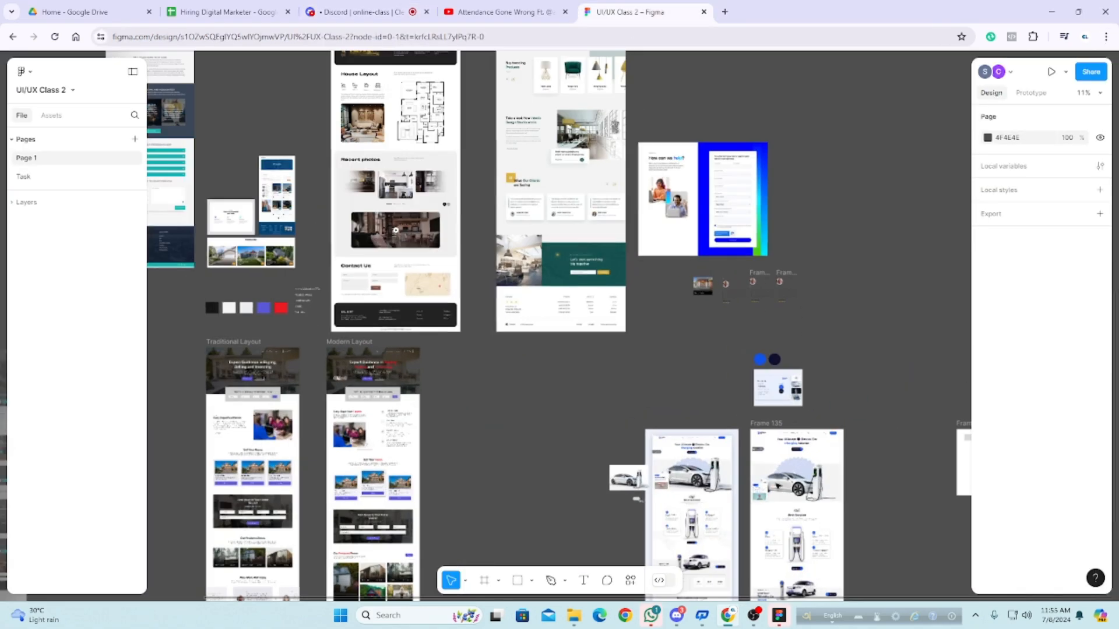
scroll(615, 487, up, 5)
scroll(589, 475, up, 5)
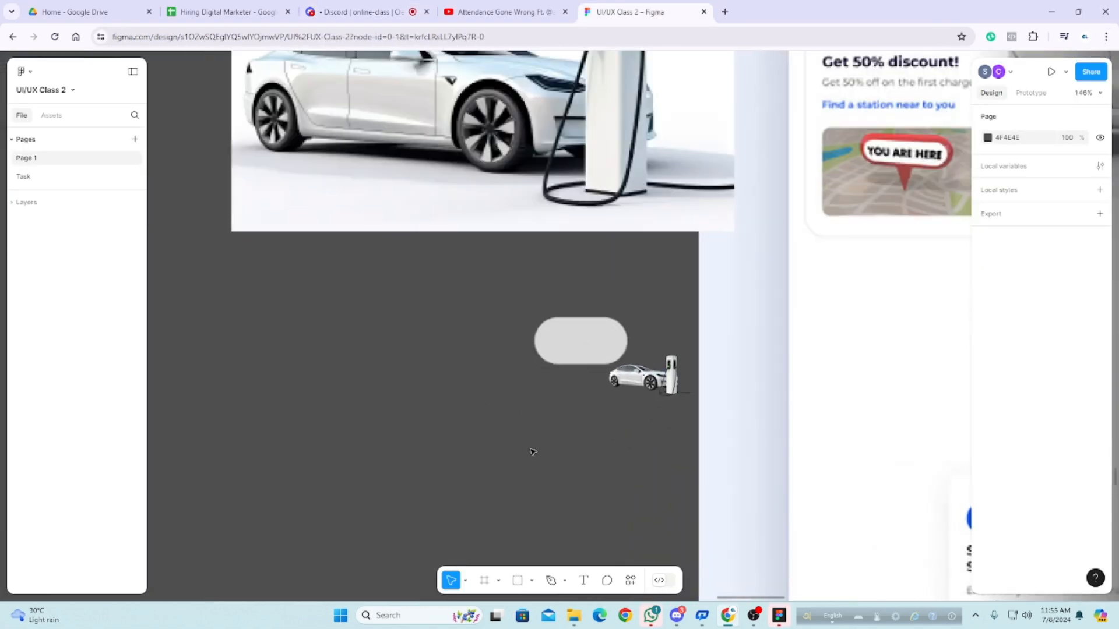
click(600, 336)
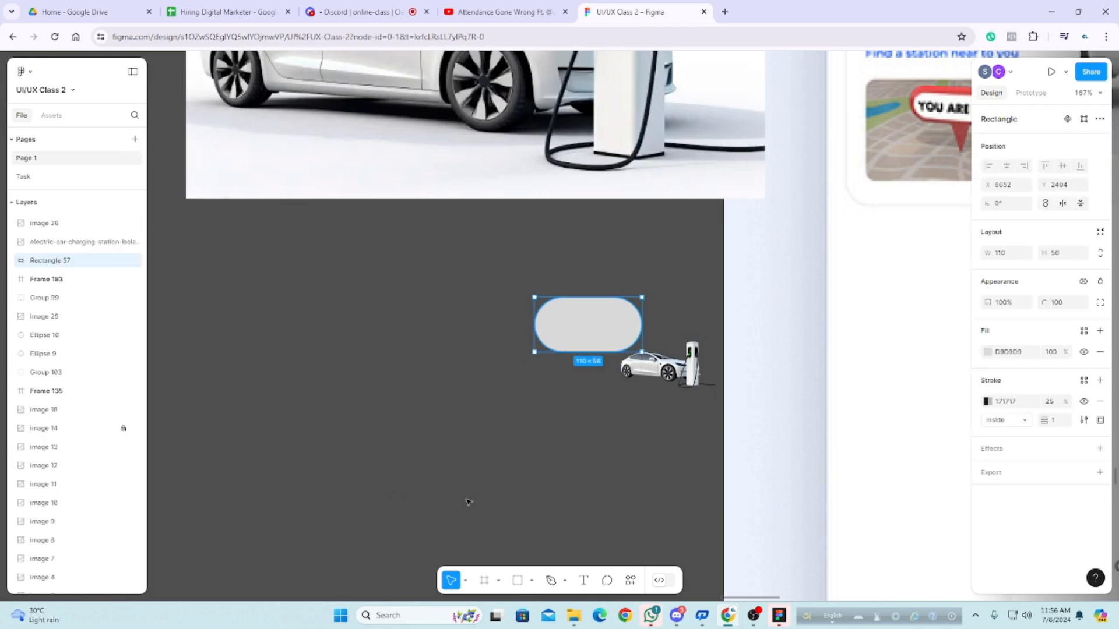
Step: Try to fill the grey pill-shaped rectangle with sdfg.jpg straight from the Downloads folder, and undo the fill
key(alt+Tab)
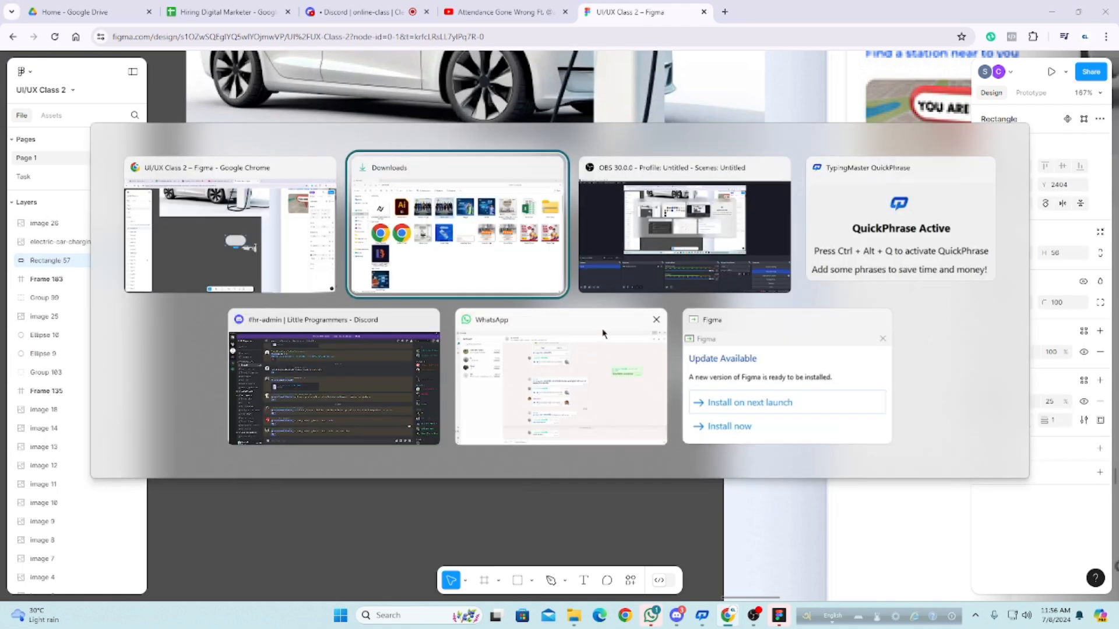
click(457, 263)
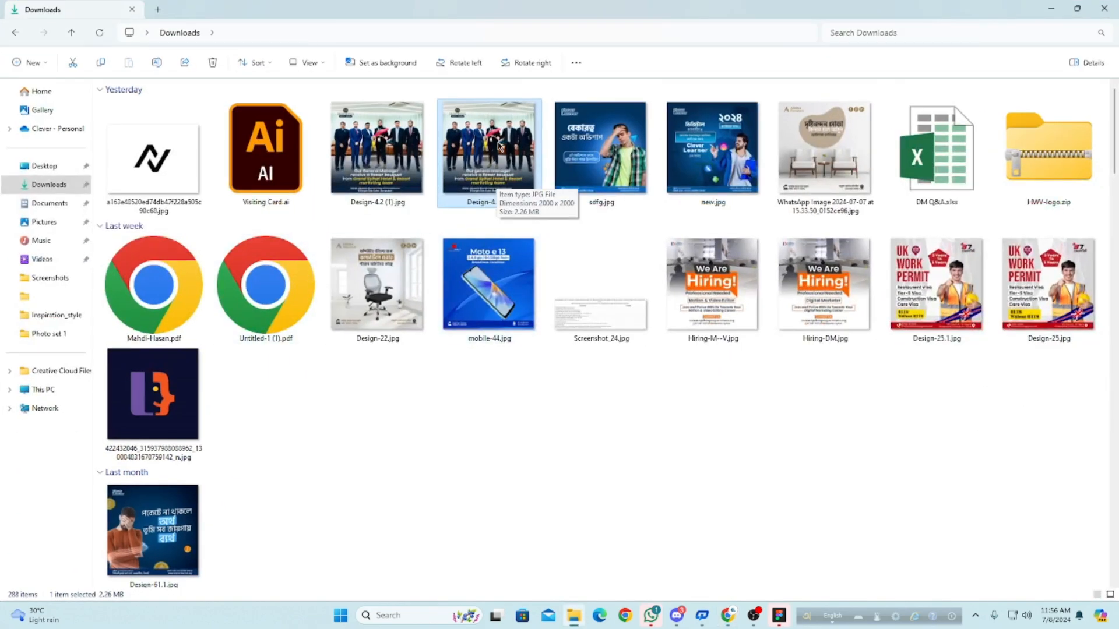
click(490, 282)
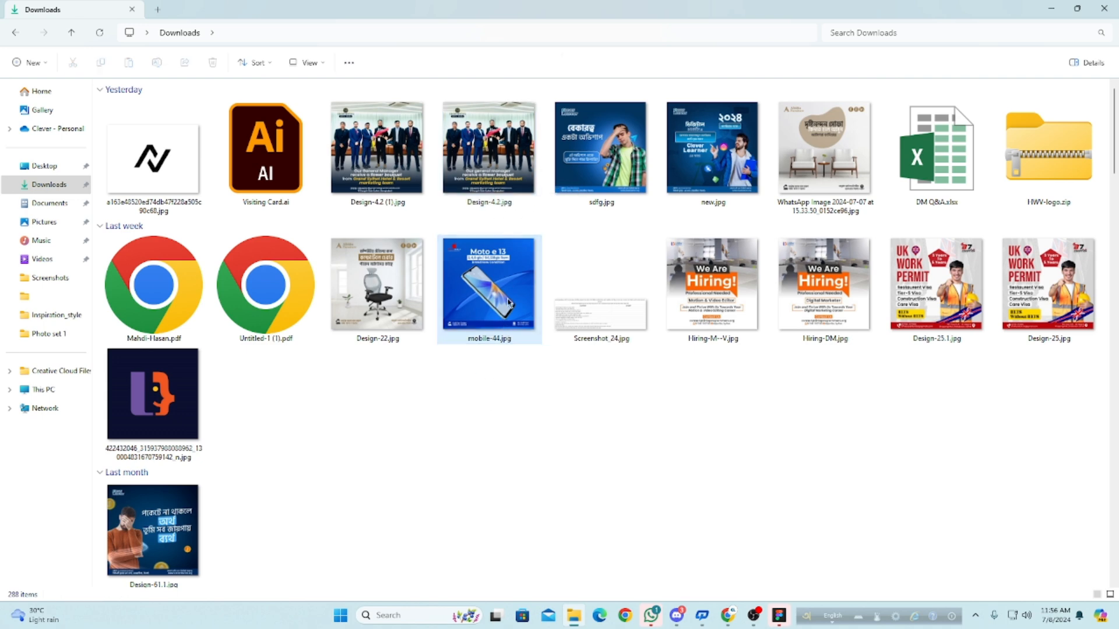
click(491, 169)
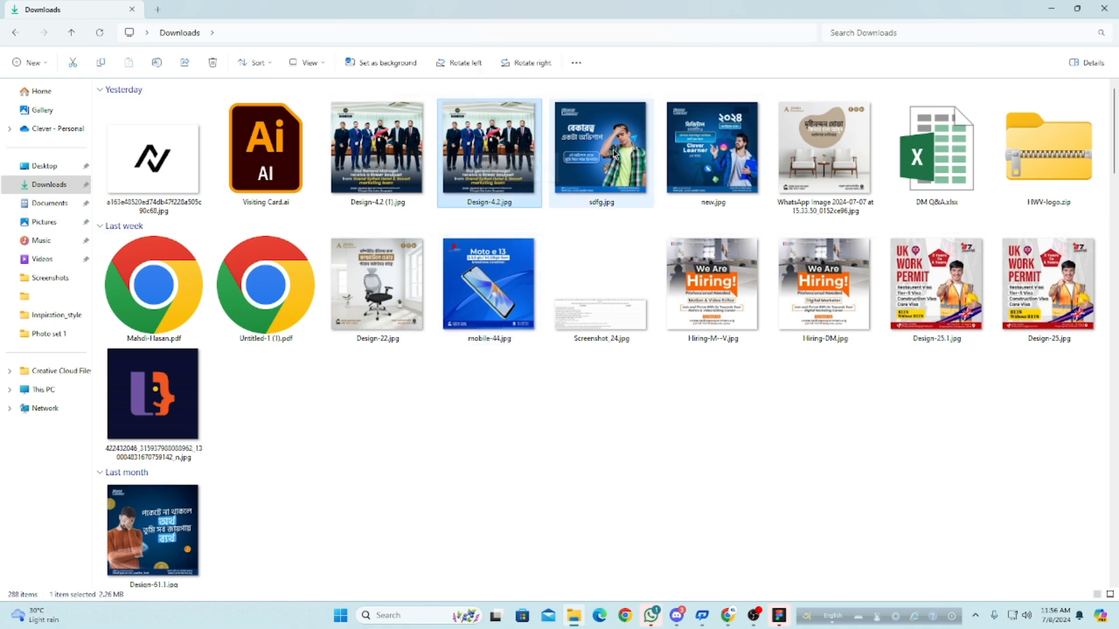
drag(583, 128, 1013, 356)
key(alt+Tab)
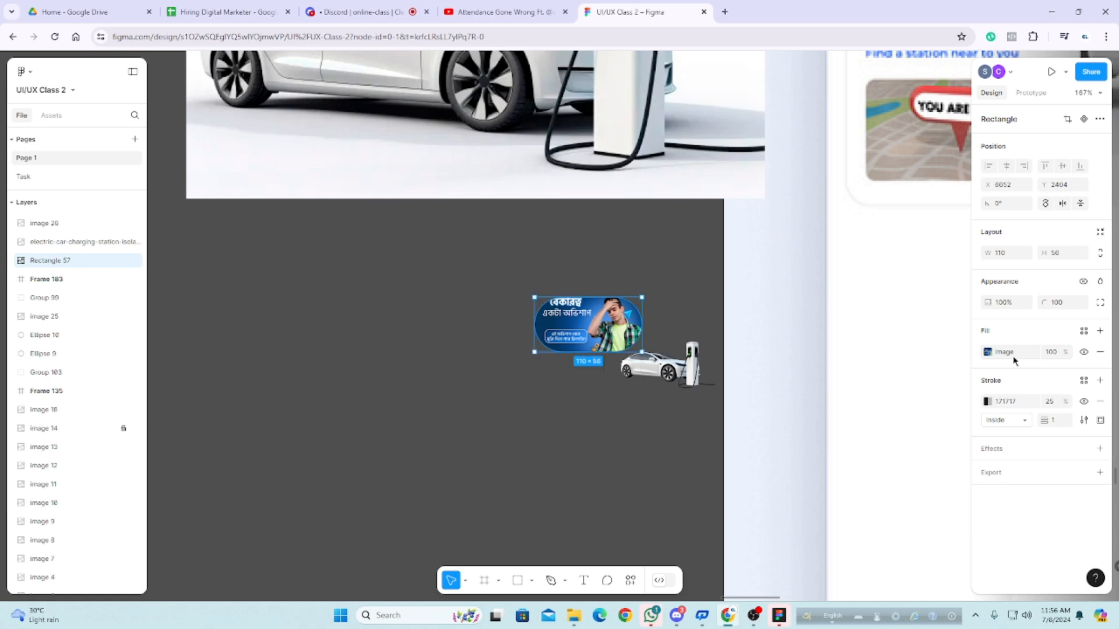
key(ctrl+z)
click(616, 436)
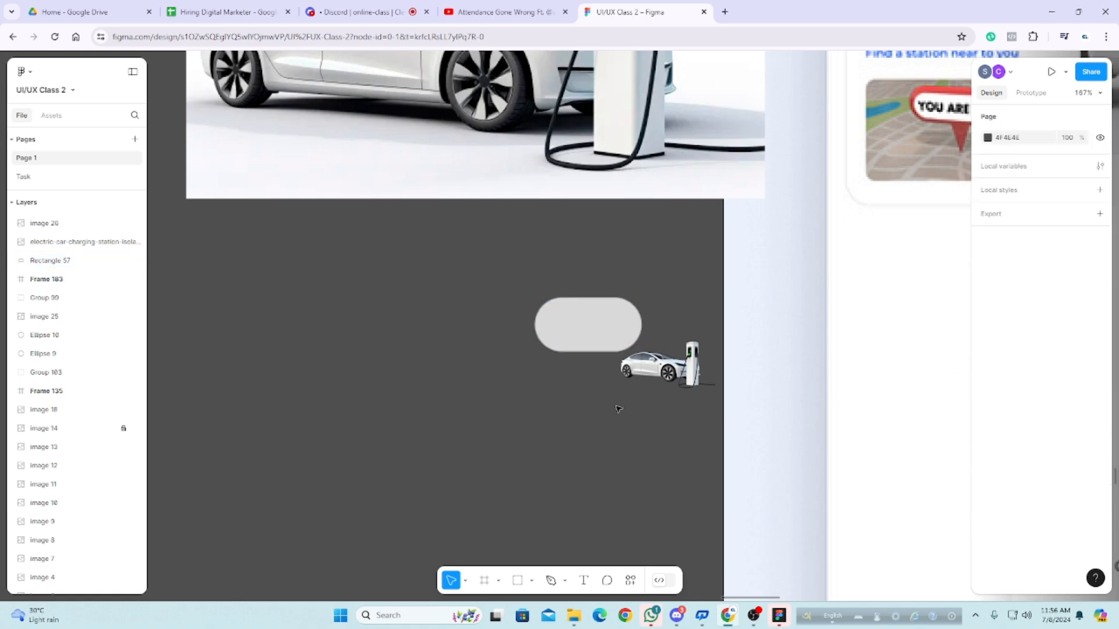
Step: Change the pill-shaped rectangle's fill type to Image and load Design-4.2.jpg from Downloads
click(601, 337)
click(986, 352)
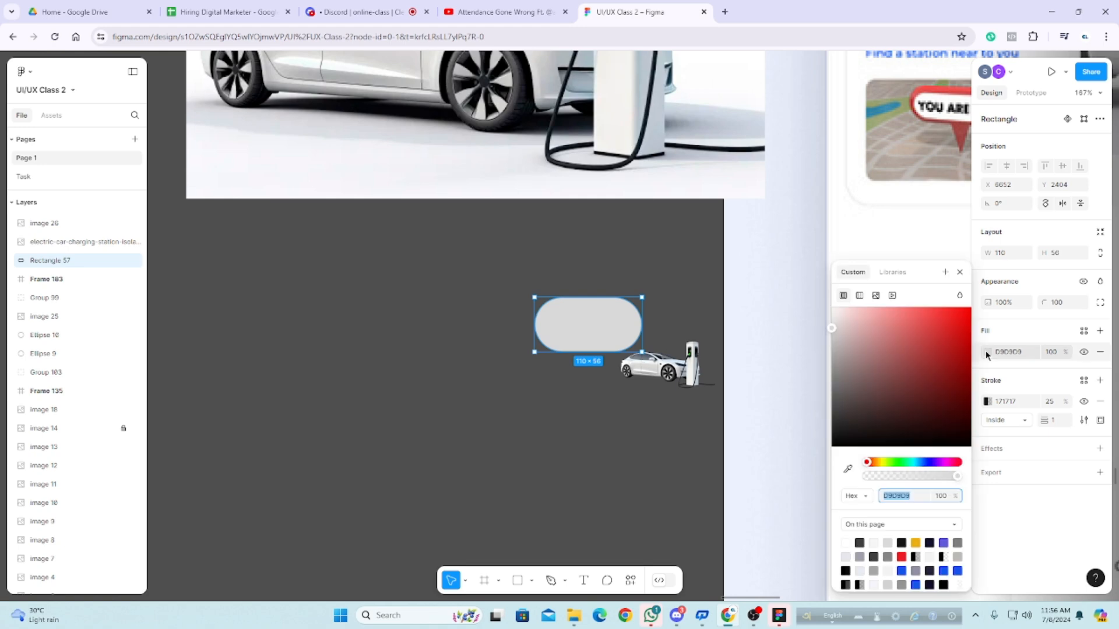
click(876, 295)
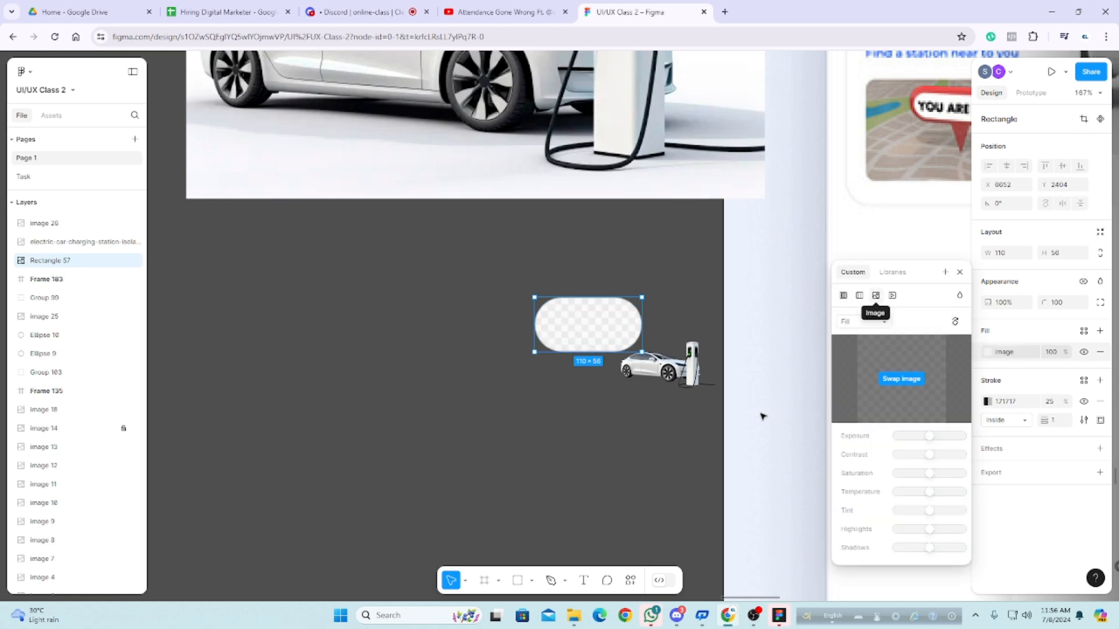
click(901, 380)
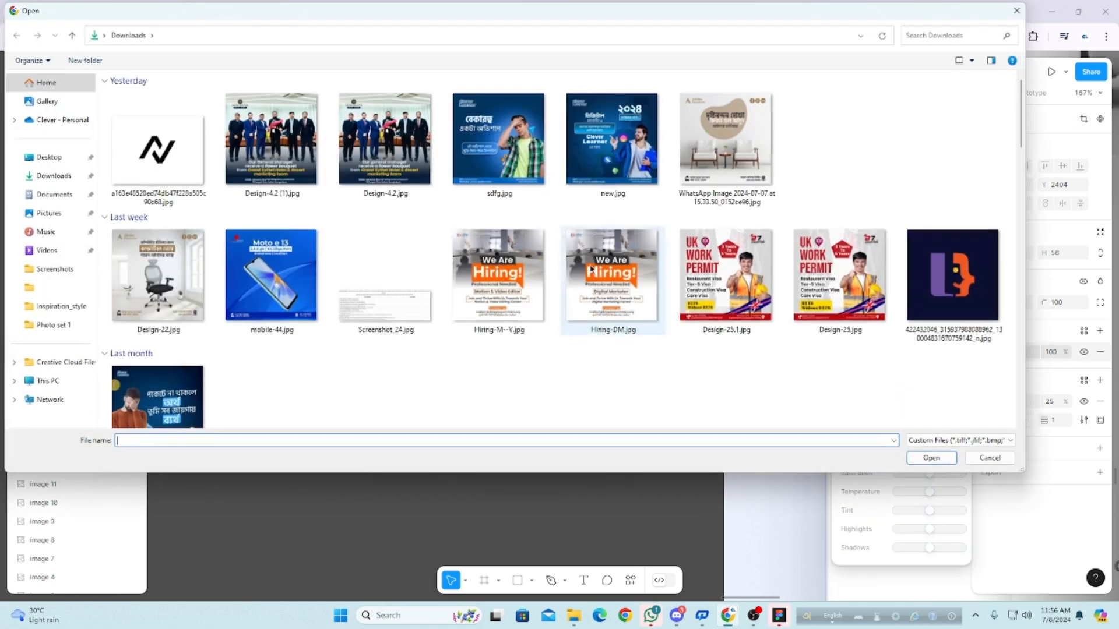
click(385, 143)
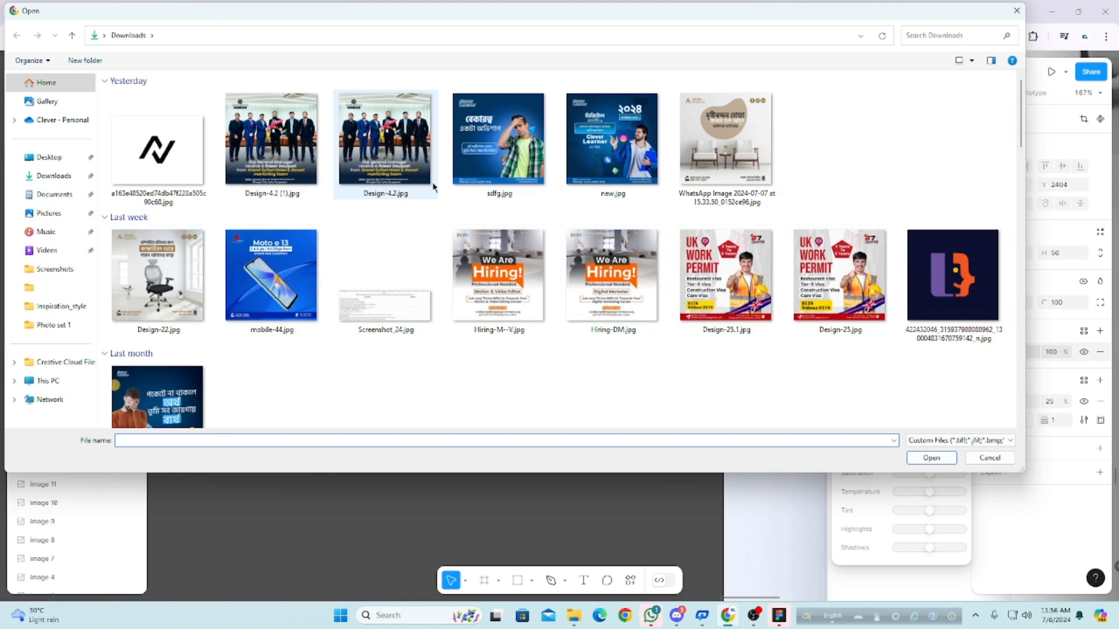
click(915, 457)
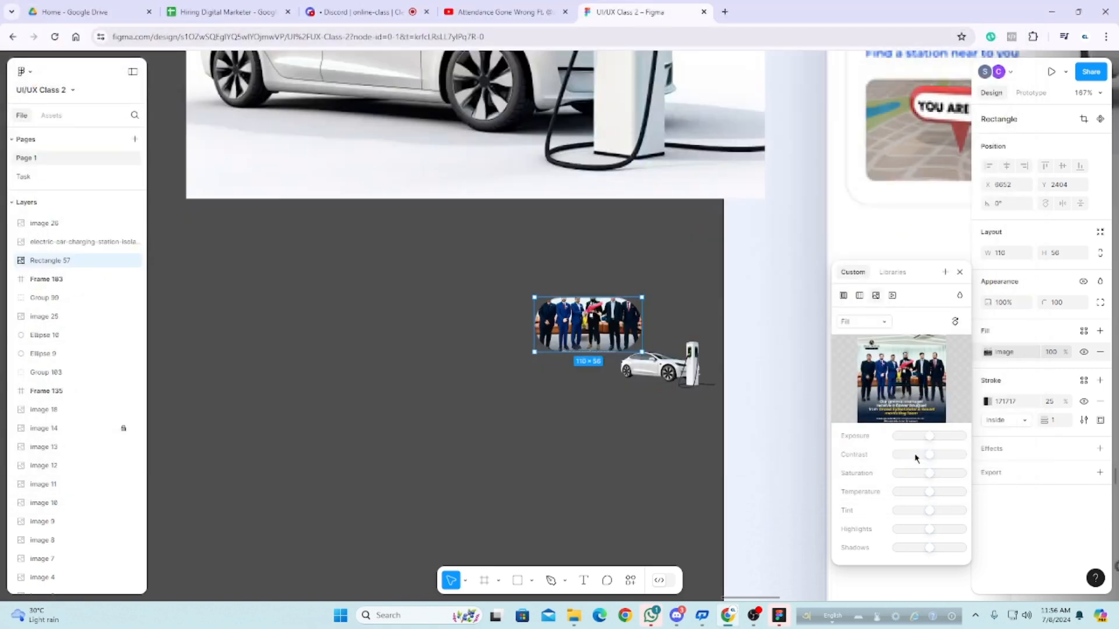
Step: Undo the Design-4.2.jpg image fill on the pill-shaped rectangle to restore its solid grey fill
key(ctrl+z)
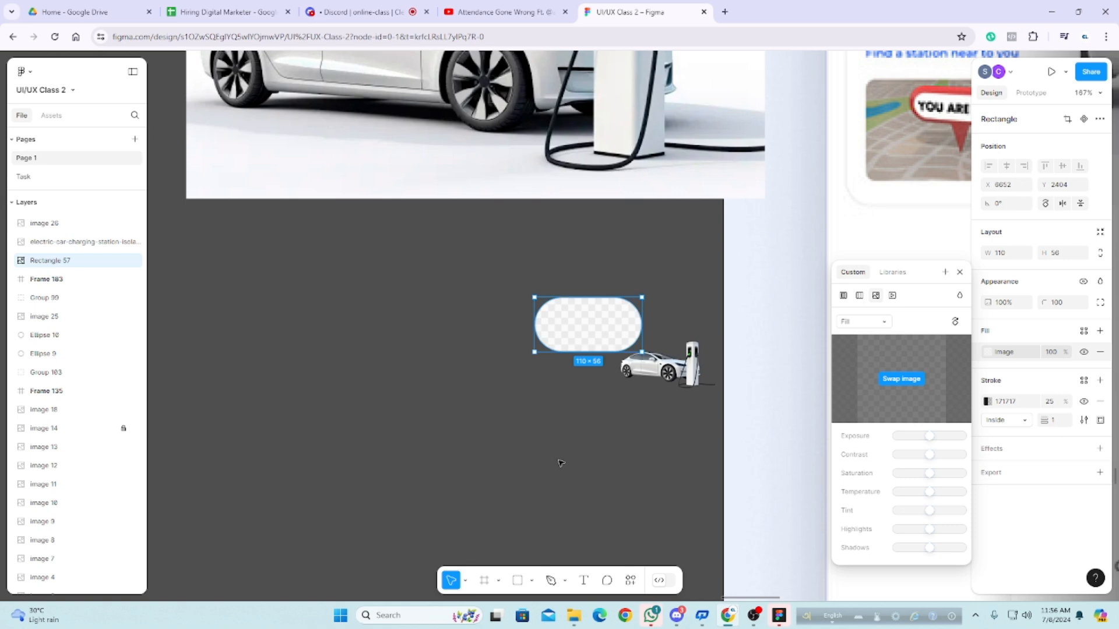
key(ctrl+z)
key(ctrl+z)
key(ctrl+z)
key(ctrl+z)
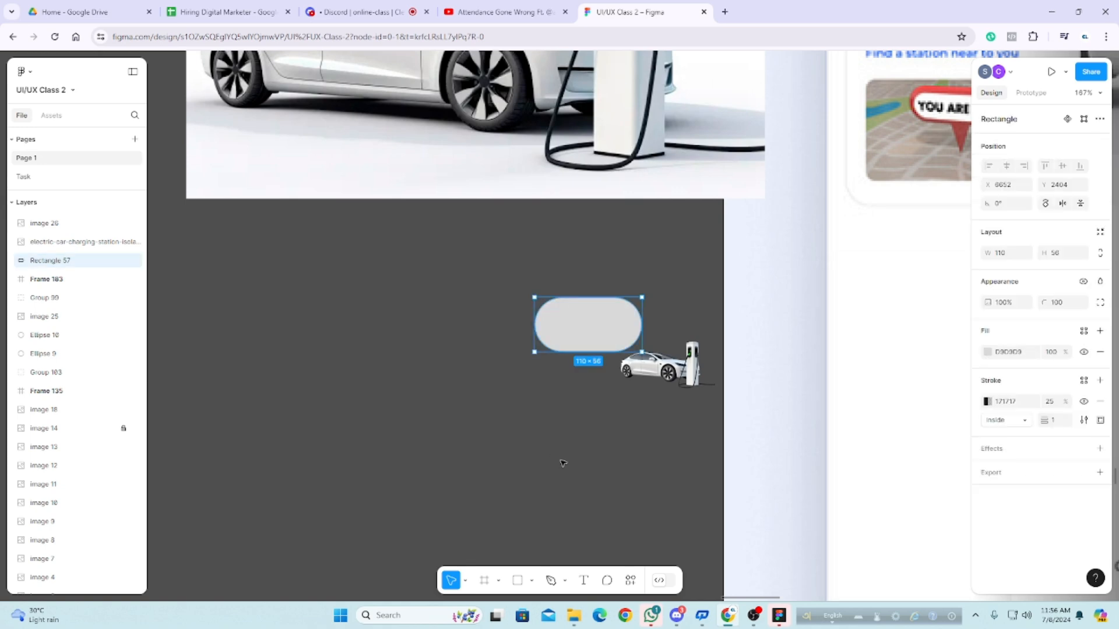
Step: Return to the Discord online-class call and close the participant's ended stream
key(alt+Tab)
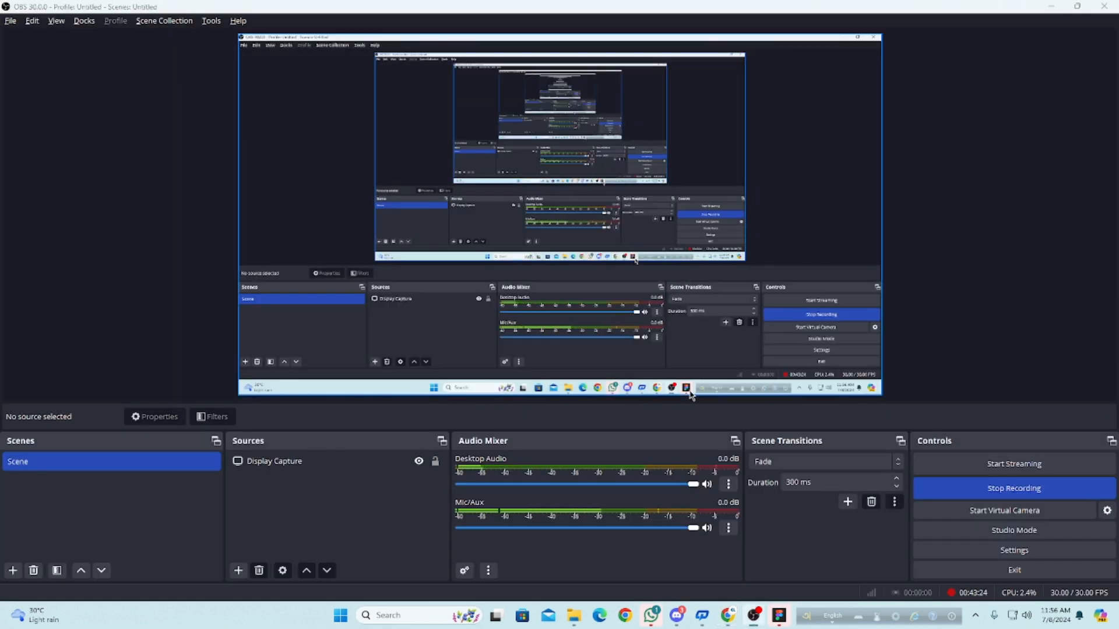
key(alt+Tab)
click(357, 11)
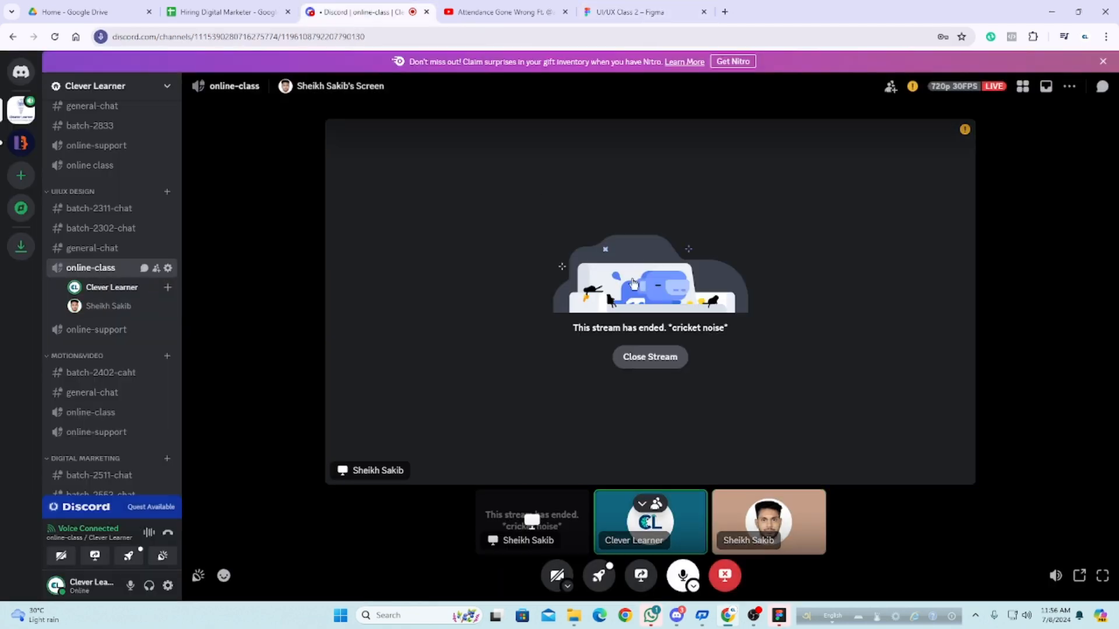
click(656, 363)
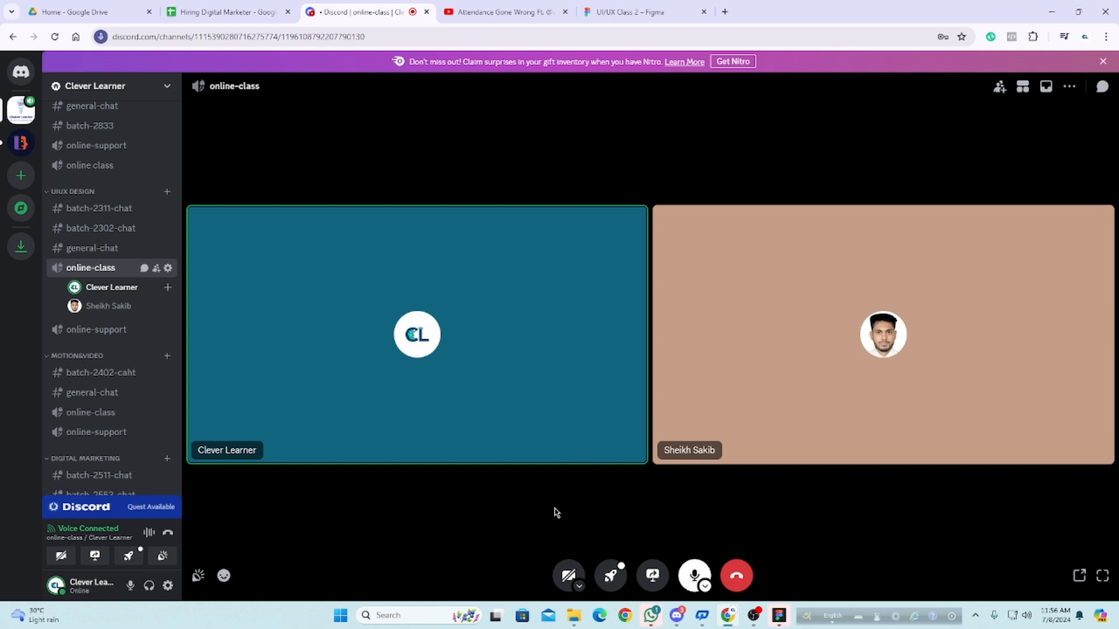
Step: Share the entire screen in the Discord online-class call
click(653, 575)
click(583, 105)
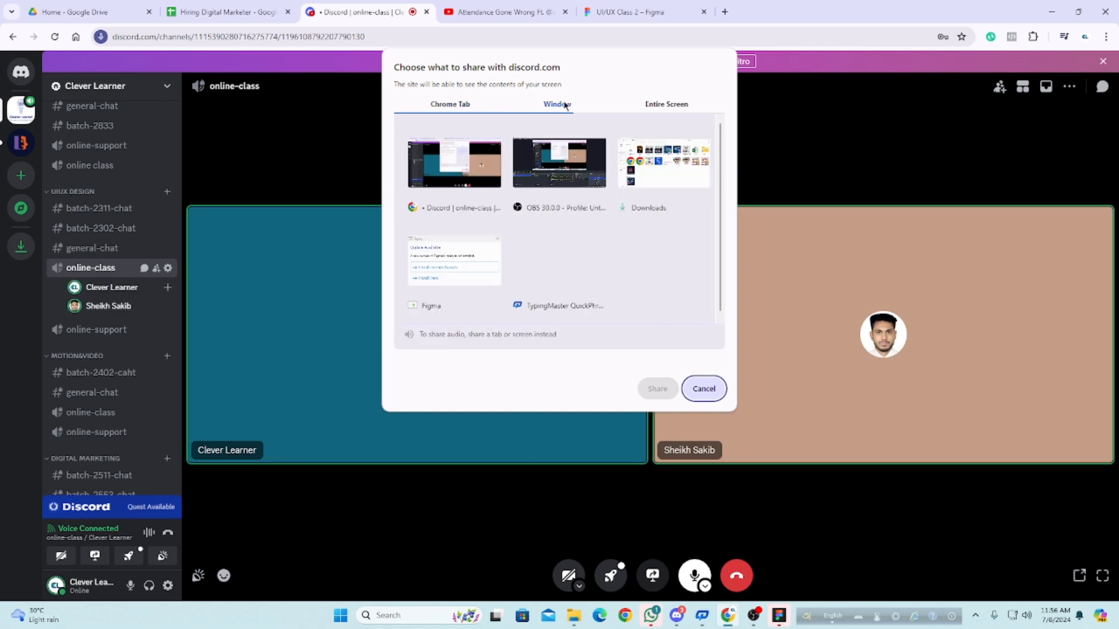
click(664, 105)
click(510, 182)
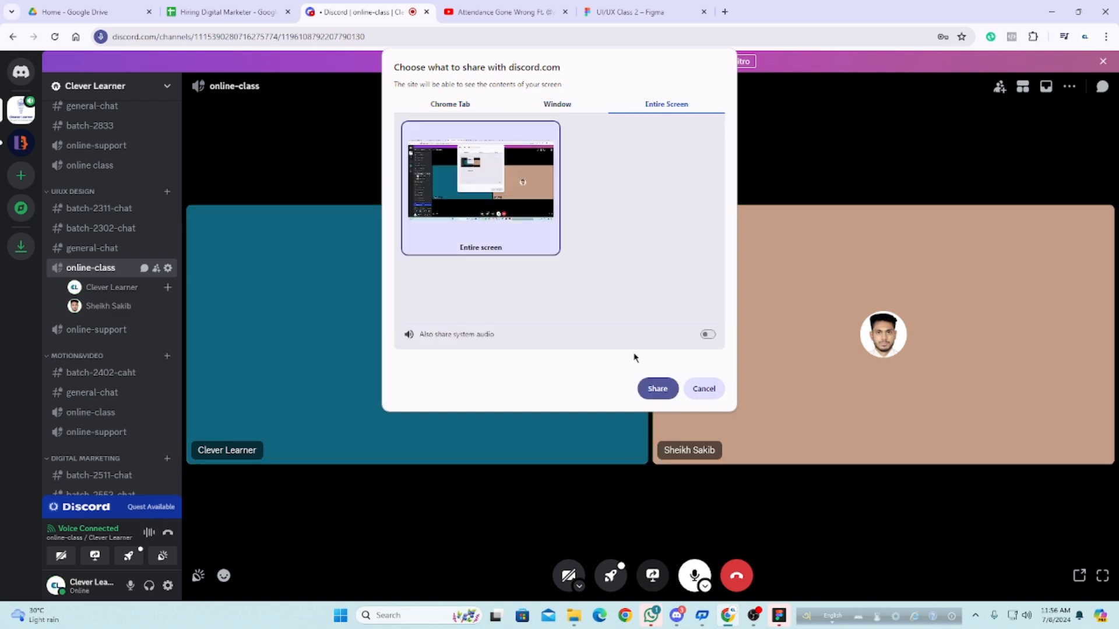
click(657, 388)
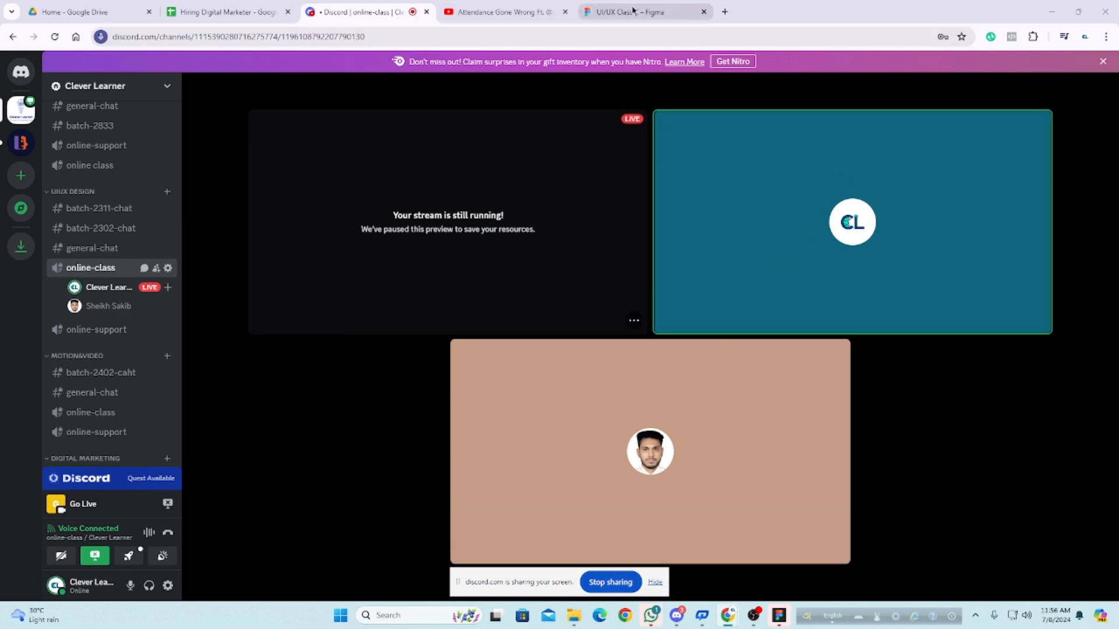
Step: Switch to the UI/UX Class 2 Figma file, try filling the pill-shaped rectangle with sdfg.jpg from Downloads, and undo it
mouse_move(634, 10)
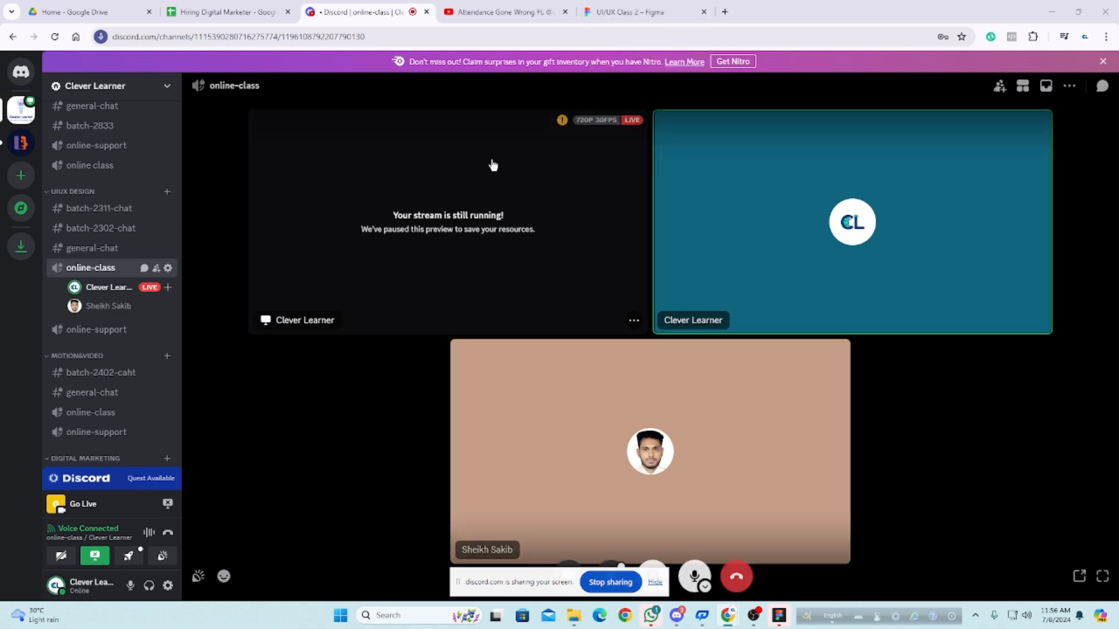
click(654, 13)
click(513, 428)
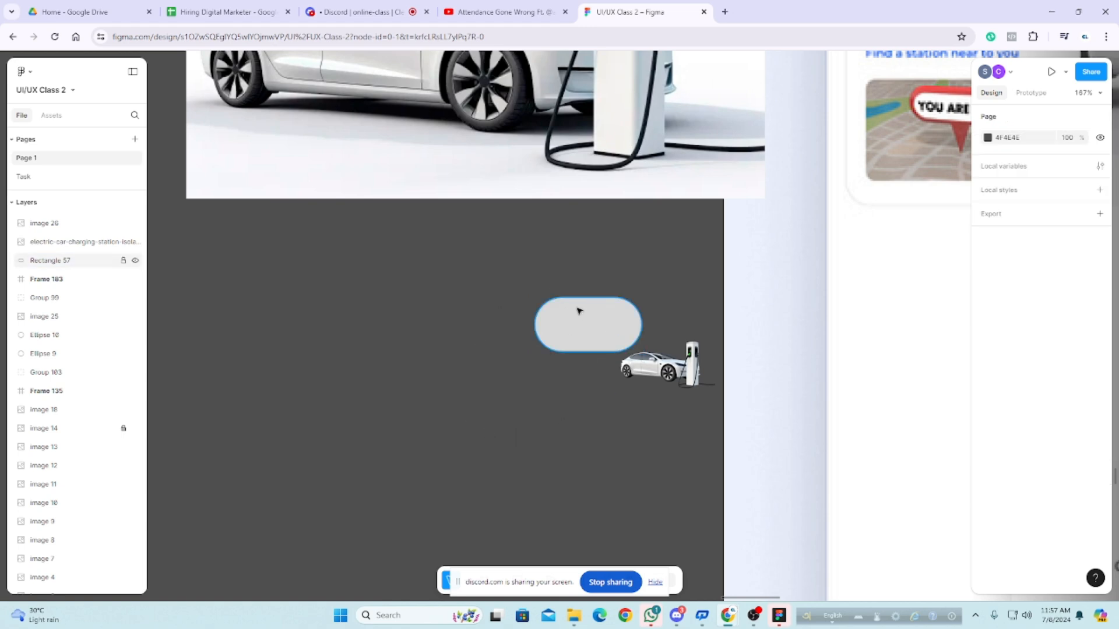
click(584, 326)
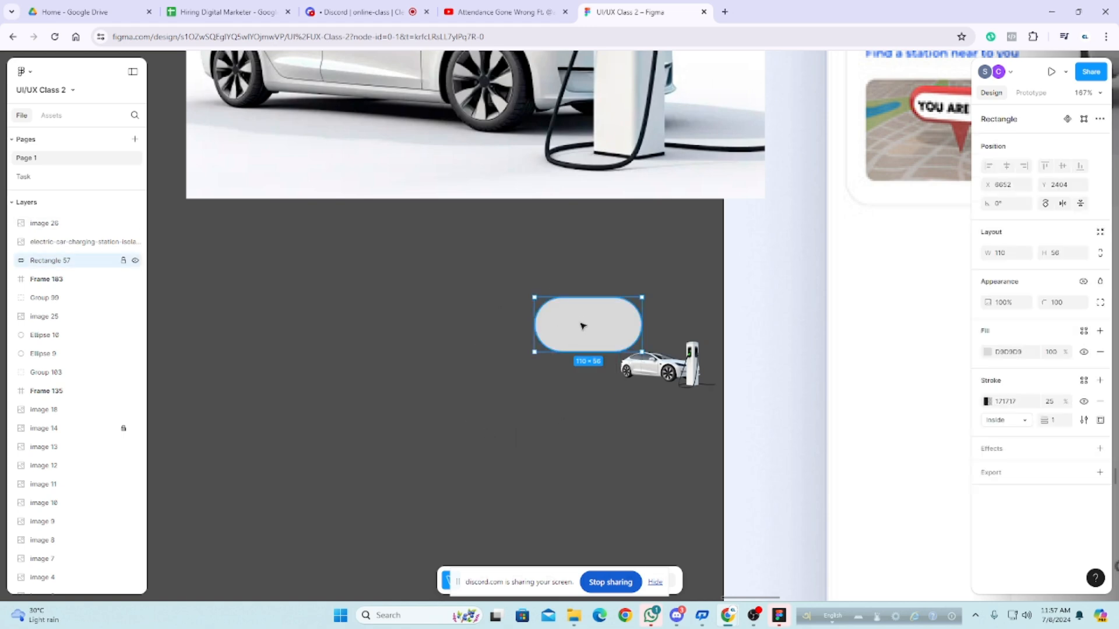
click(573, 617)
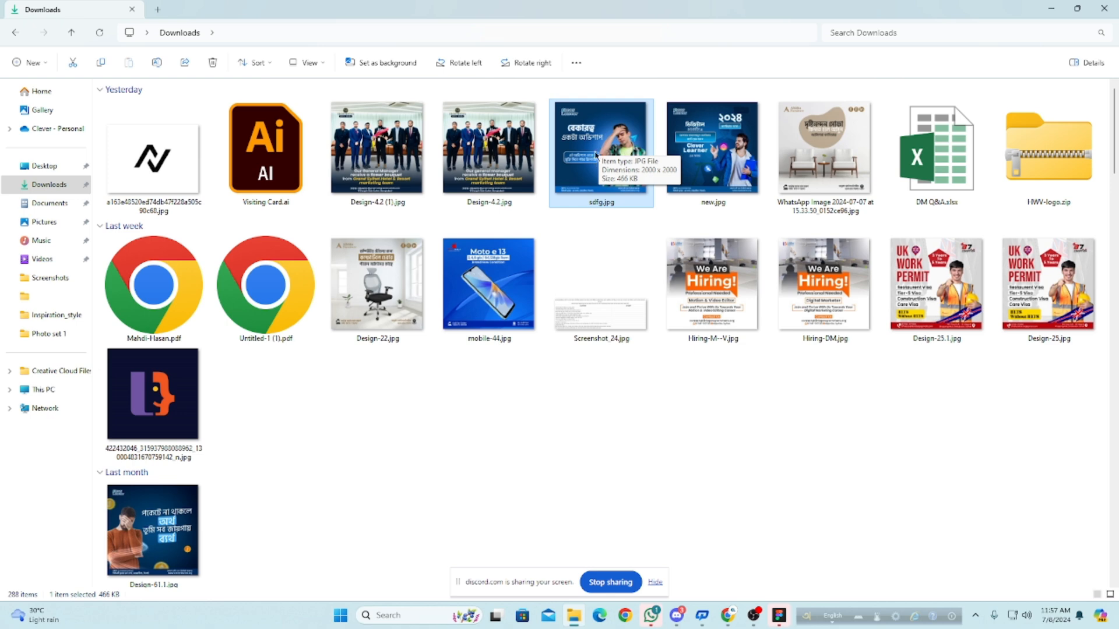
drag(590, 133, 1012, 359)
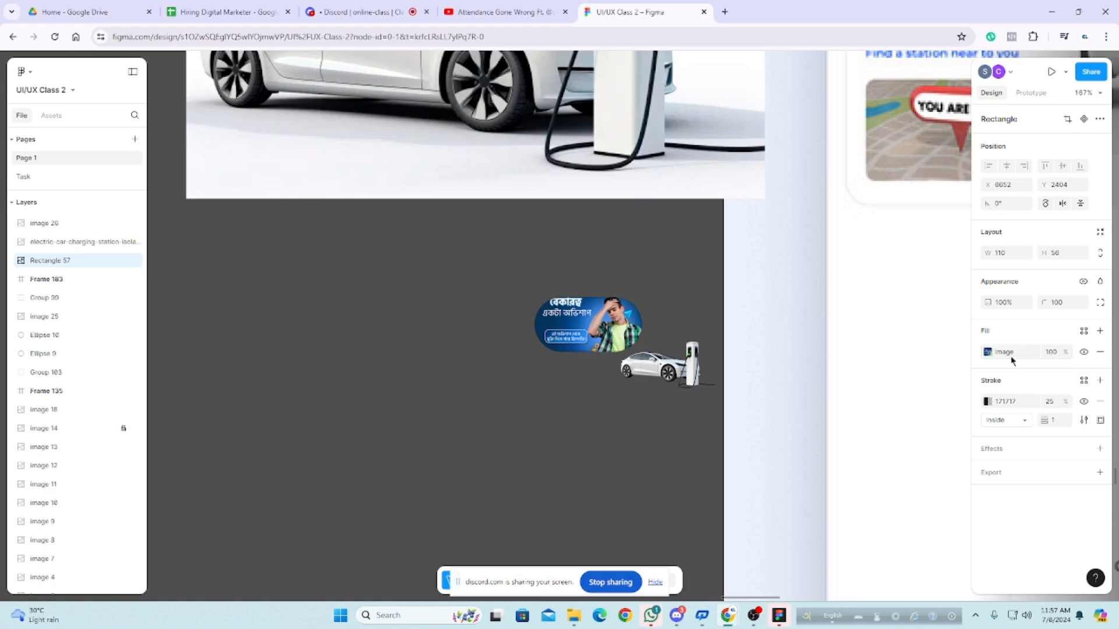
key(ctrl+z)
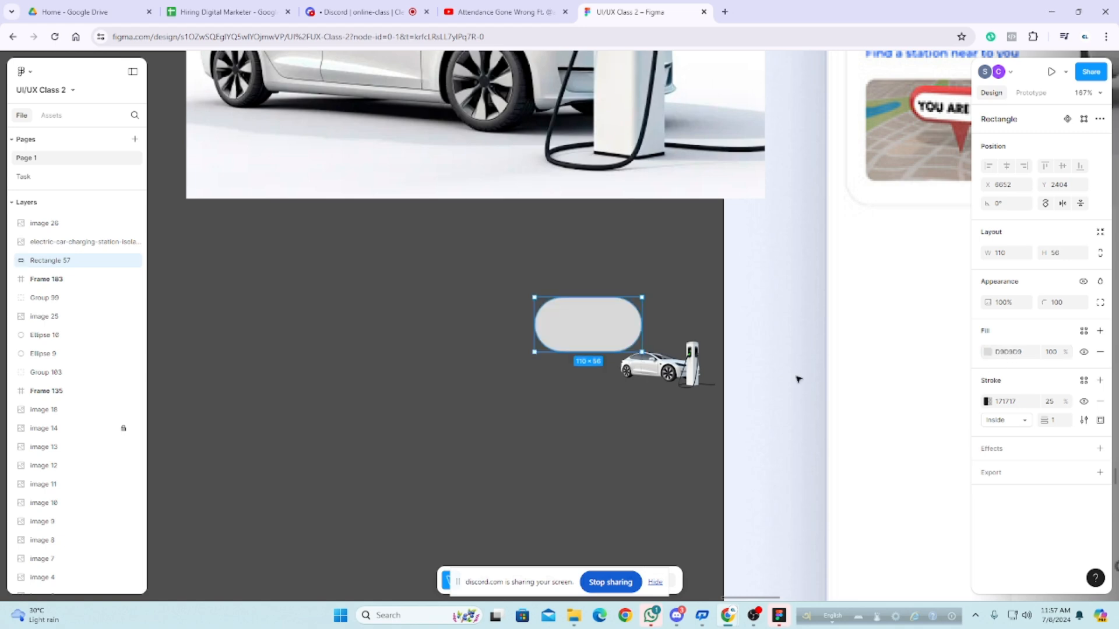
Step: Try Design-4.2.jpg as an image fill on the selected pill-shaped rectangle, undo it and deselect the shape
click(987, 353)
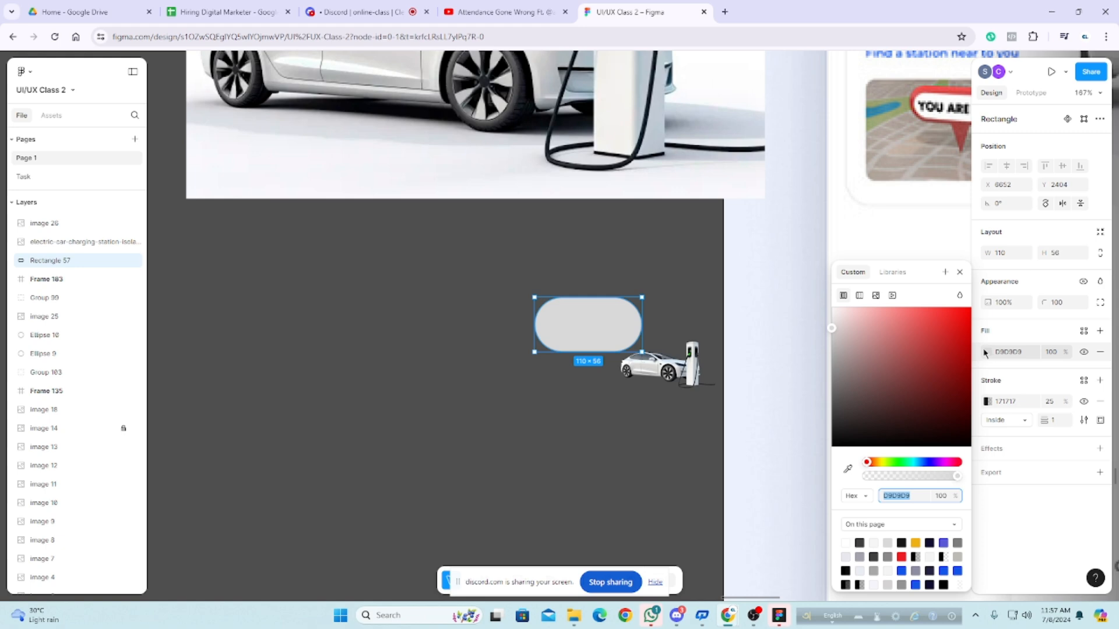
click(875, 296)
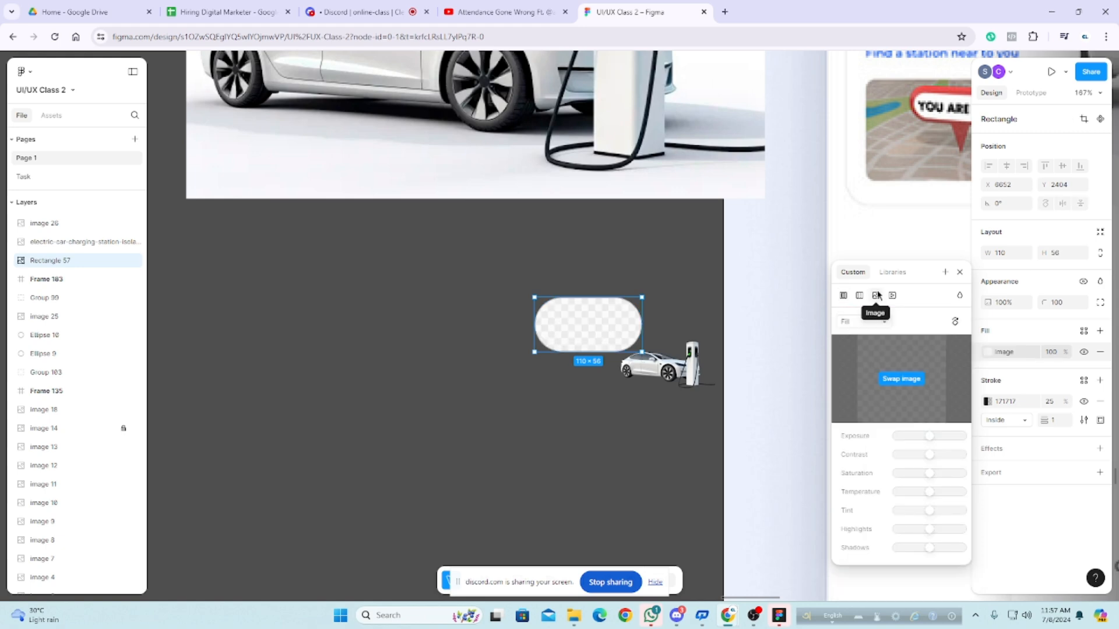
click(901, 380)
click(418, 173)
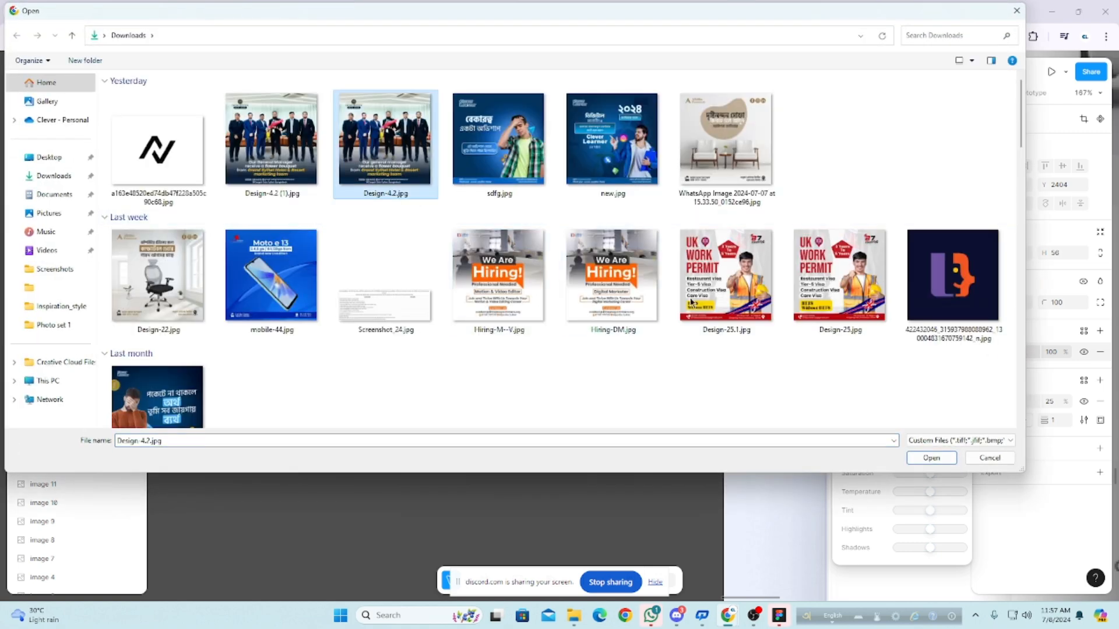
click(919, 458)
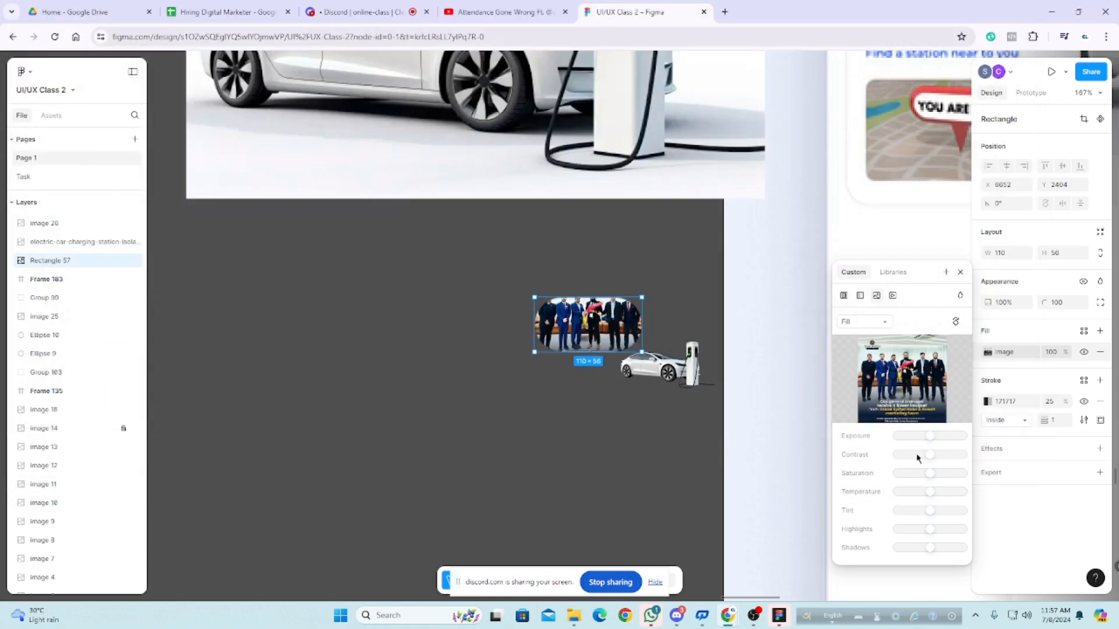
key(ctrl+z)
key(ctrl+z)
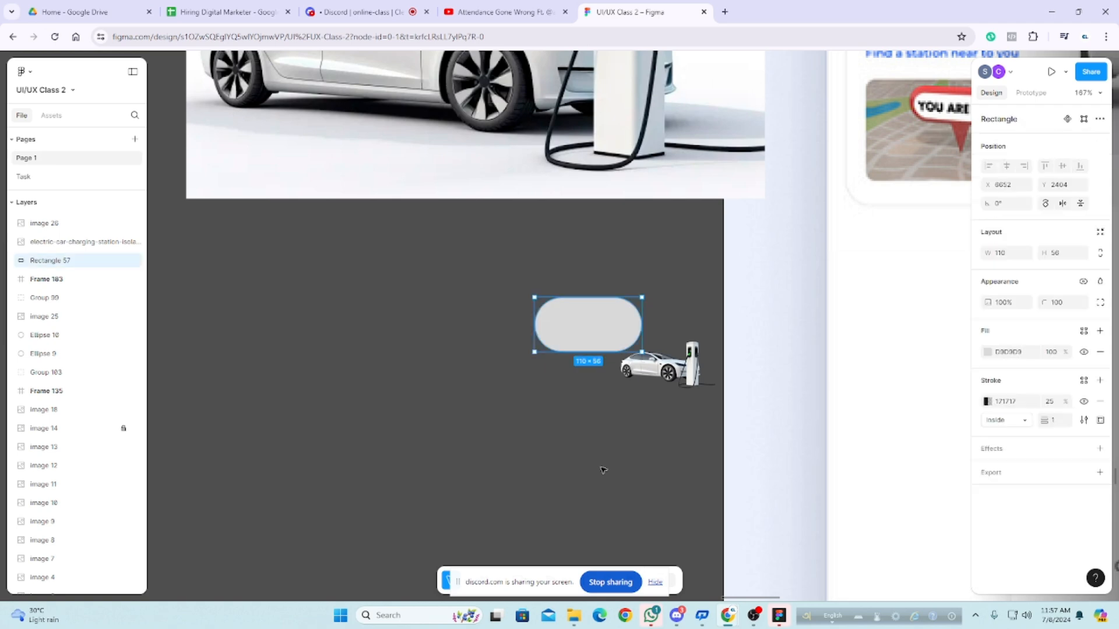
click(603, 469)
Step: Return to the Discord call, enlarge the own shared-screen stream and hide the browser's screen-sharing notice
click(357, 12)
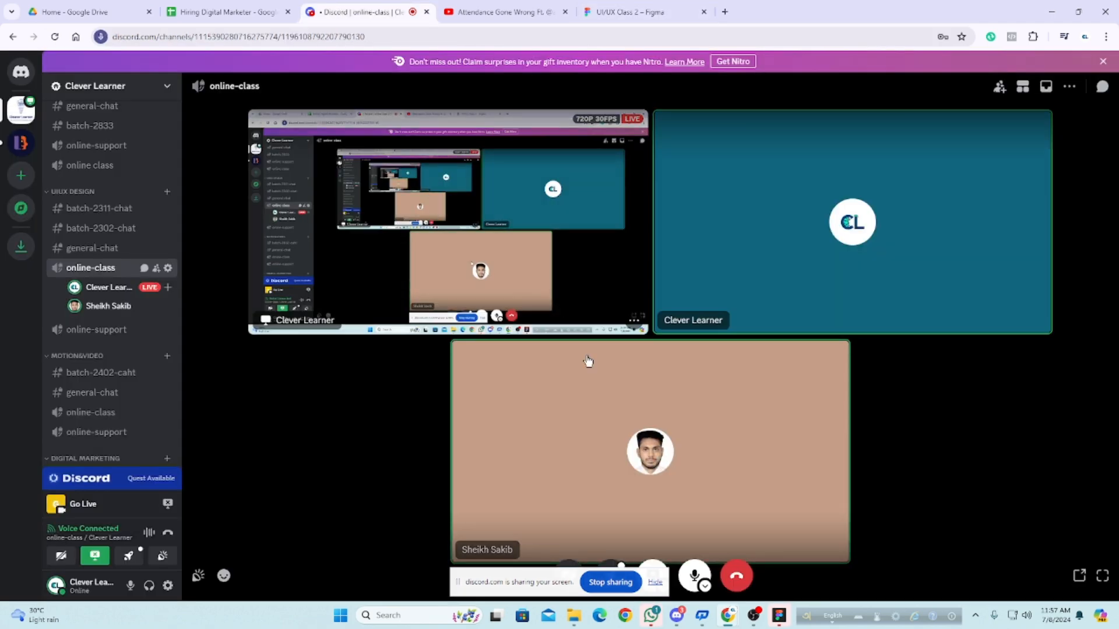
click(552, 282)
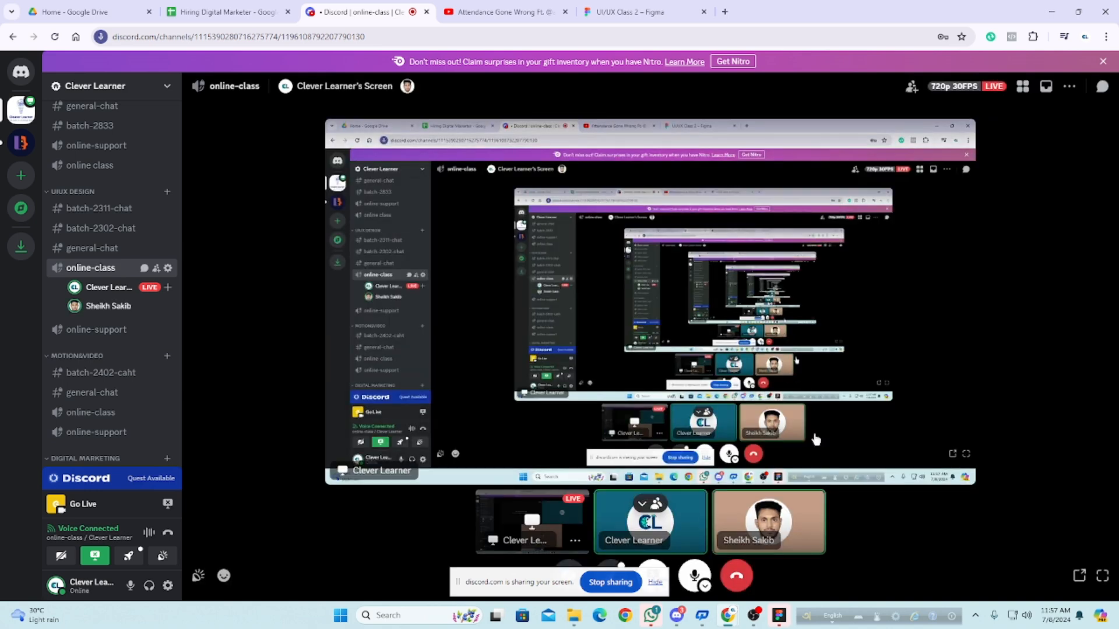
key(alt+Tab)
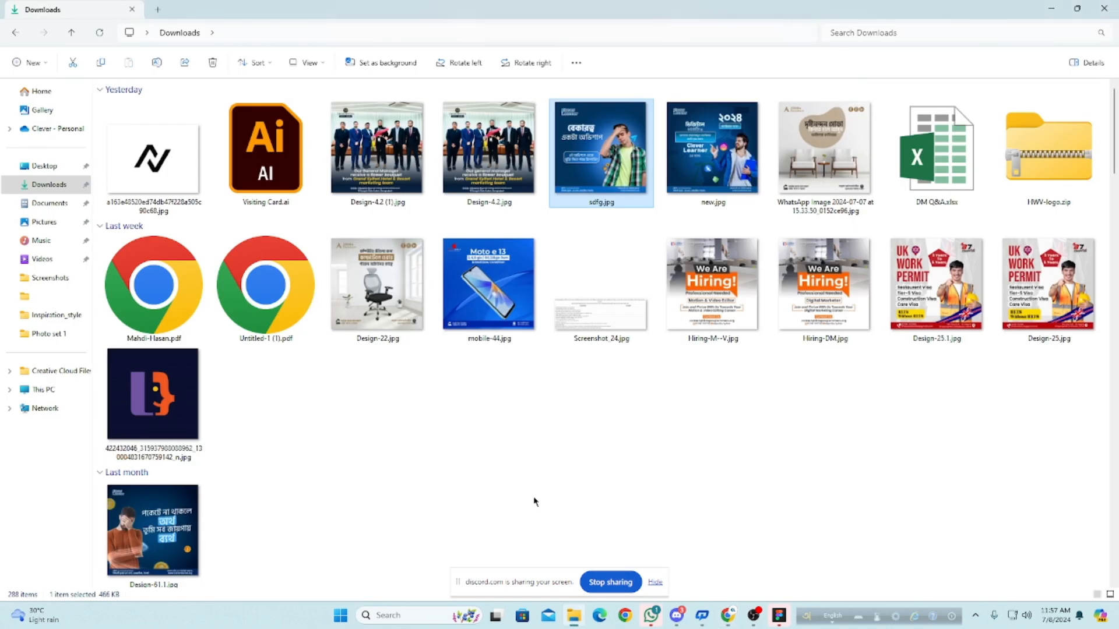
key(alt+Tab)
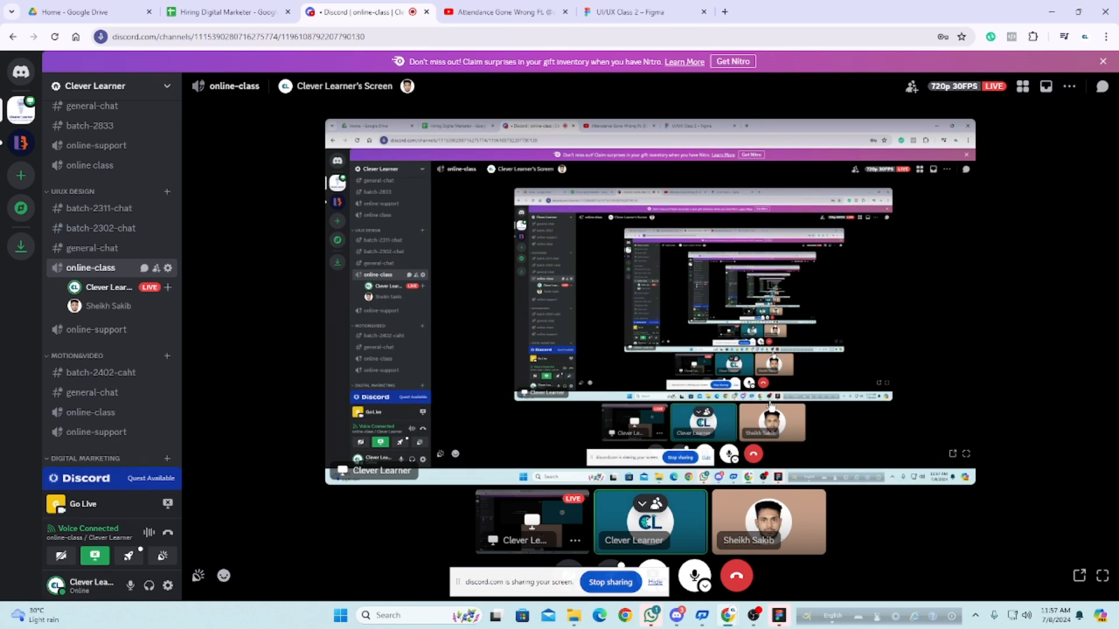
click(655, 582)
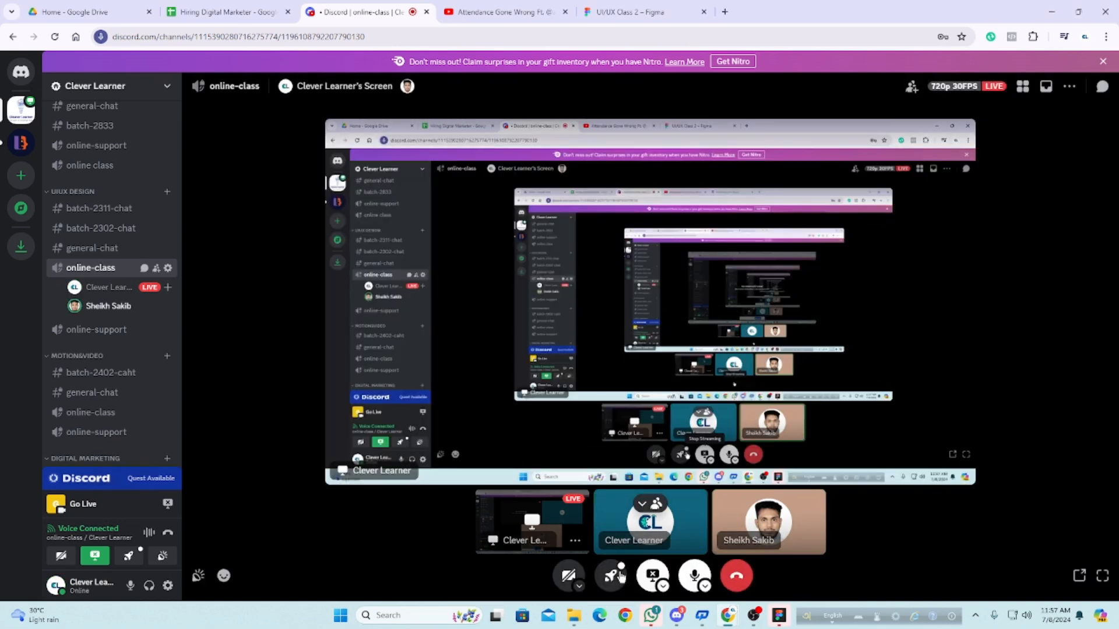
Step: Stop the own screen share in the Discord call and watch the other participant's stream in full screen
click(611, 575)
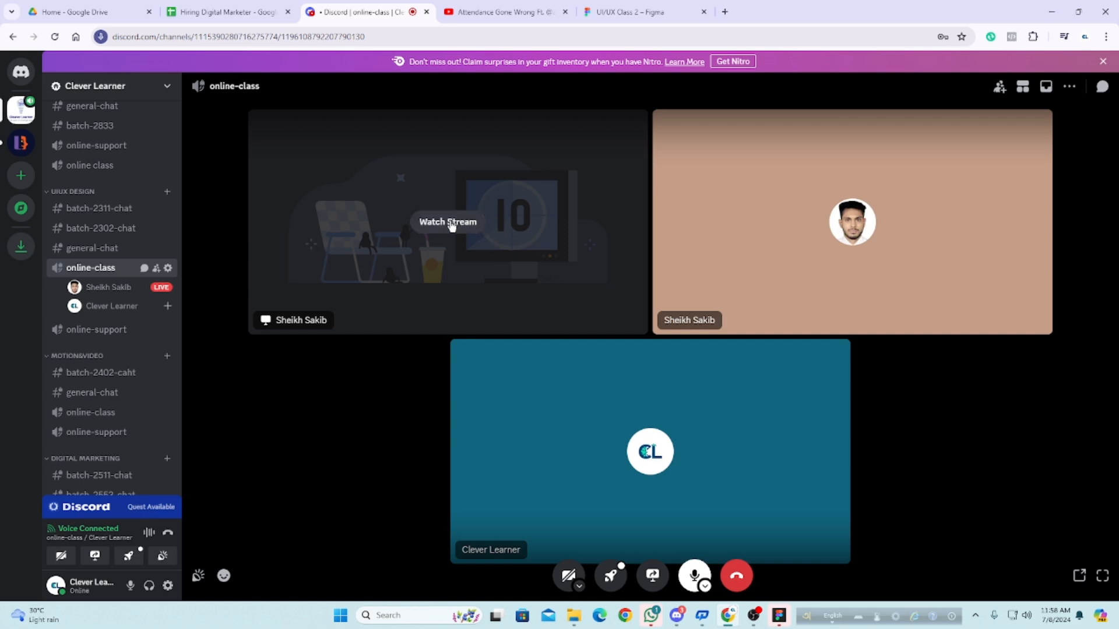
click(448, 222)
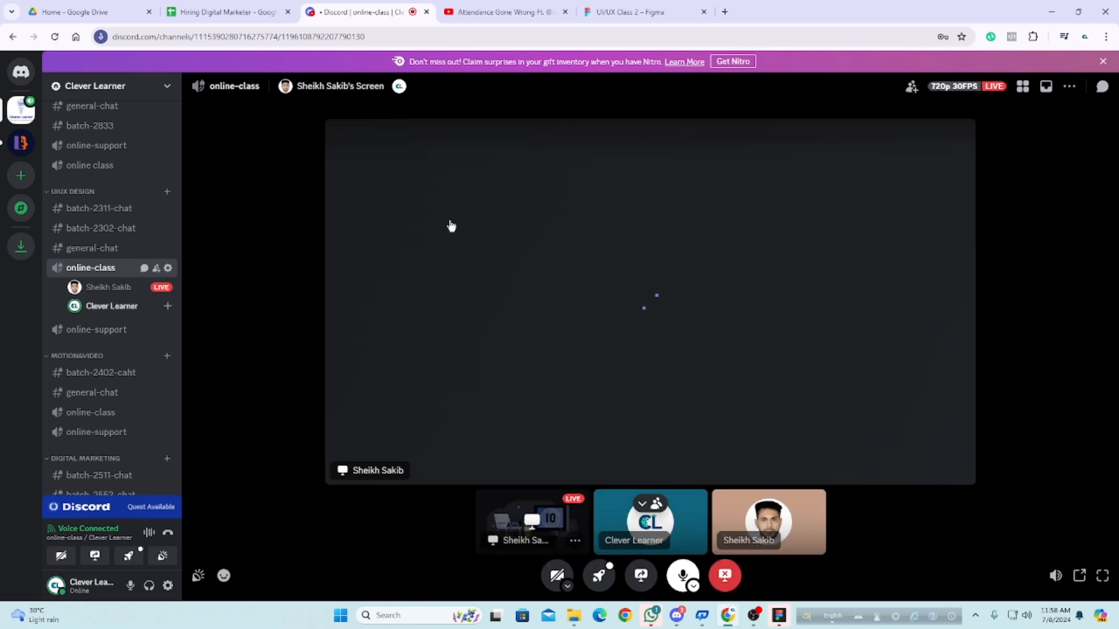
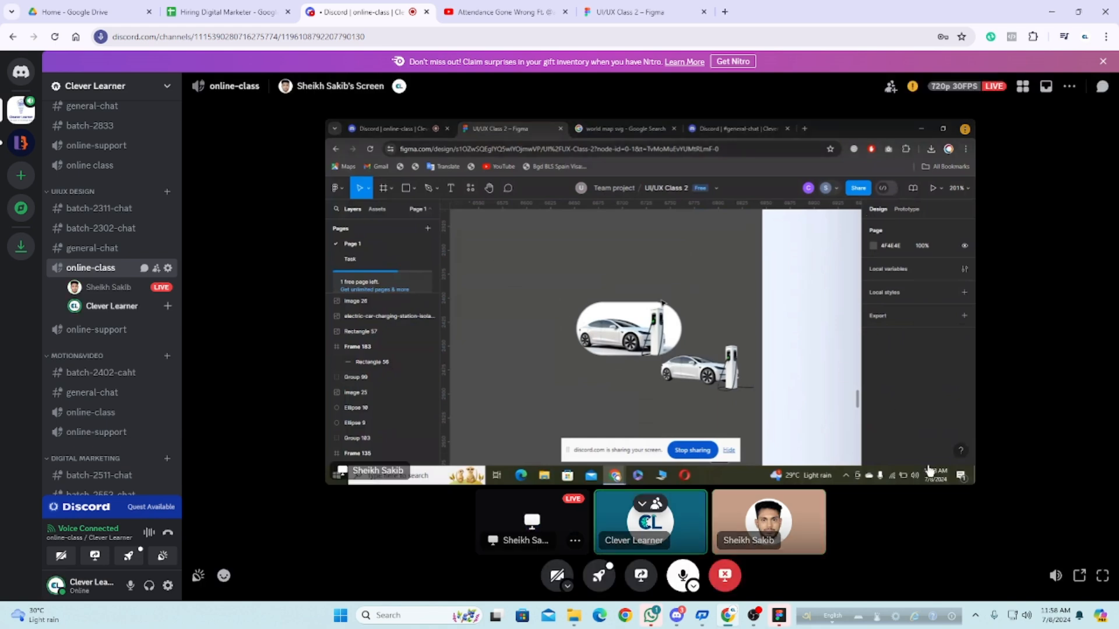
click(1101, 577)
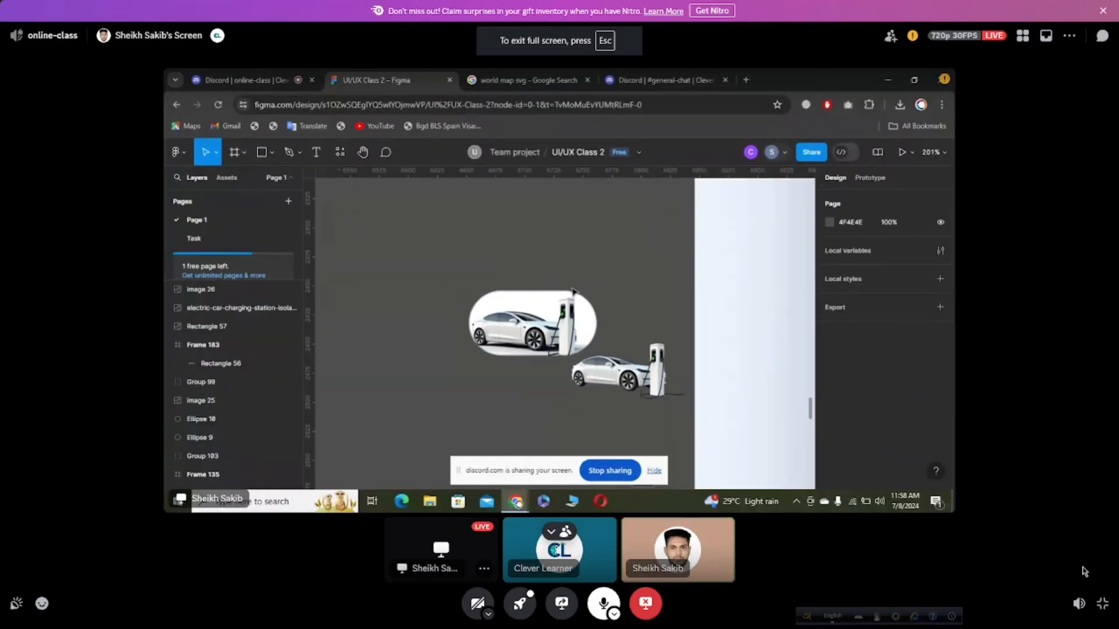
Step: Leave the full-screen stream and switch to the UI/UX Class 2 Figma file
key(alt+Tab)
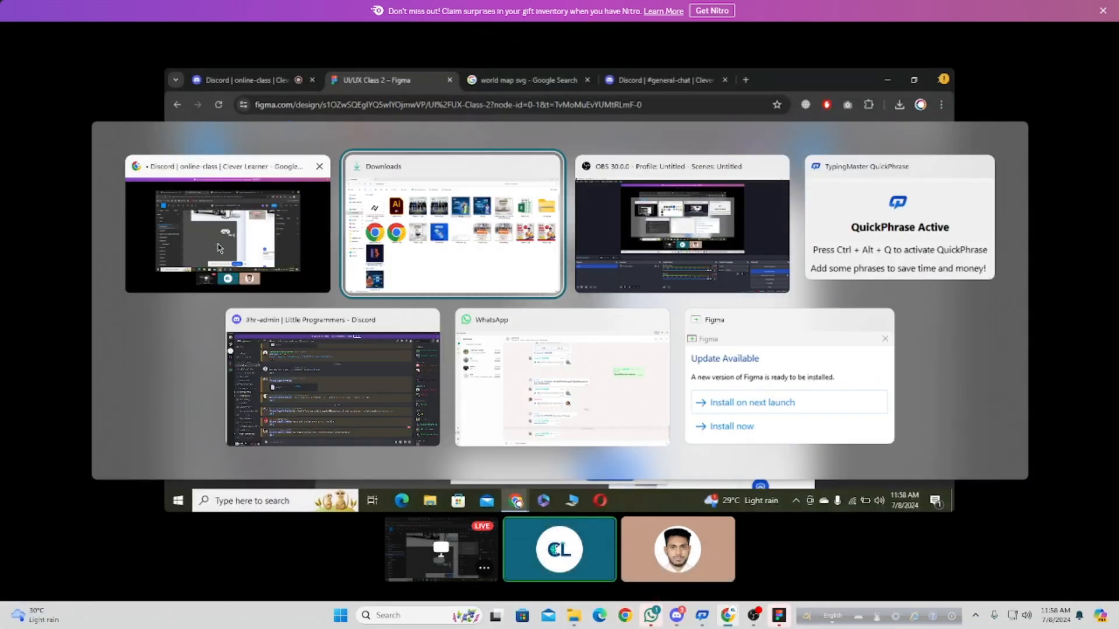
key(Escape)
key(Escape)
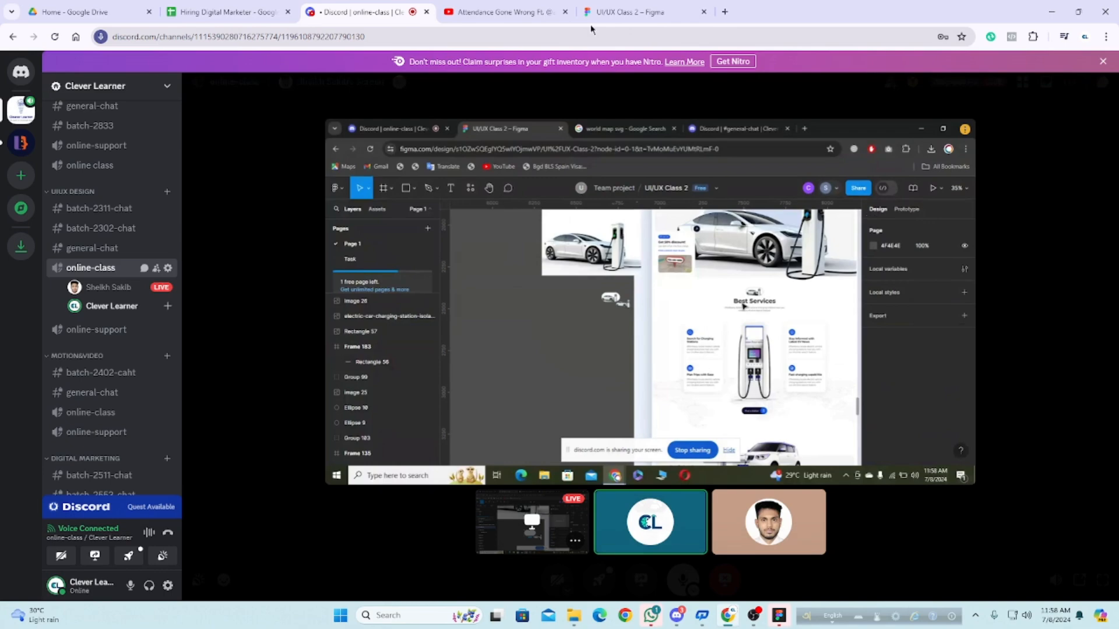
click(629, 13)
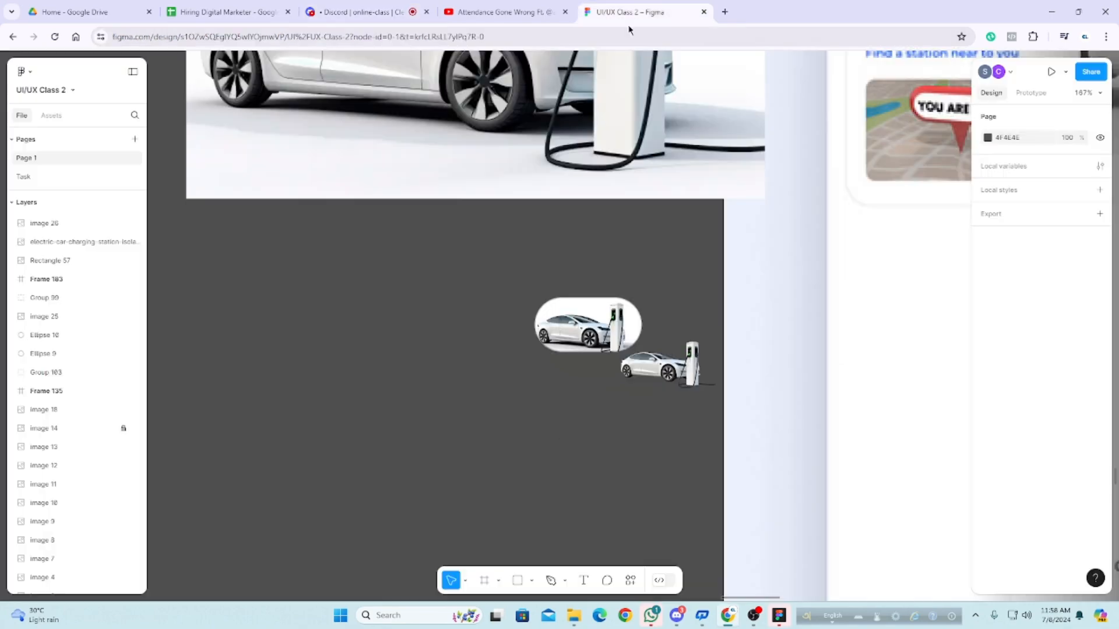
Step: Compare the Best Services section of the recreated landing page with the reference design
scroll(342, 348, down, 3)
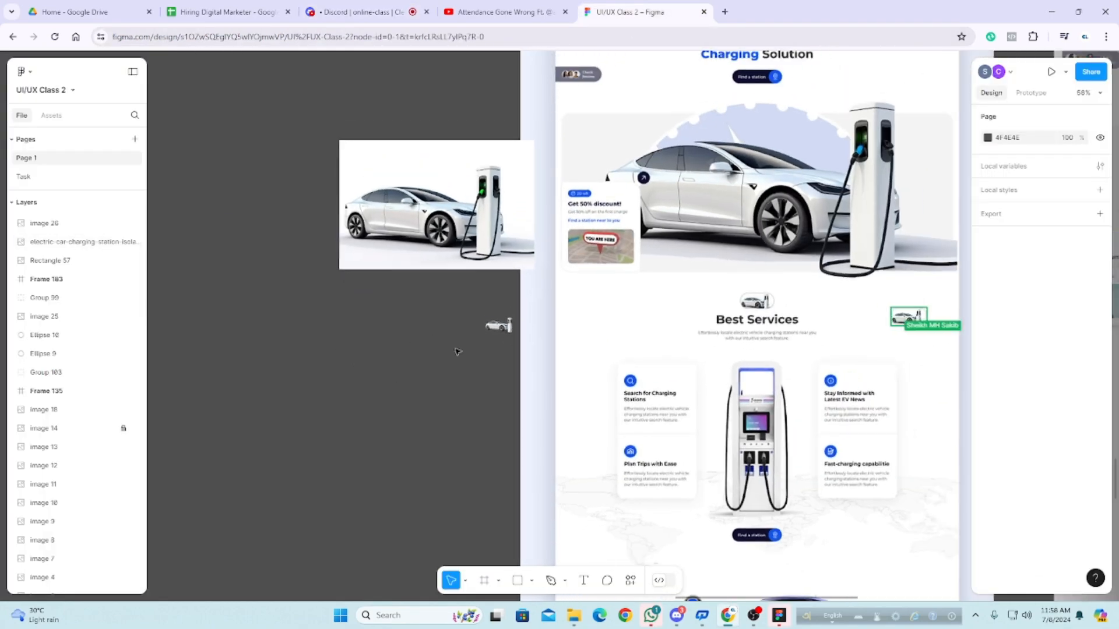
scroll(456, 350, down, 5)
scroll(672, 350, down, 5)
scroll(673, 350, up, 8)
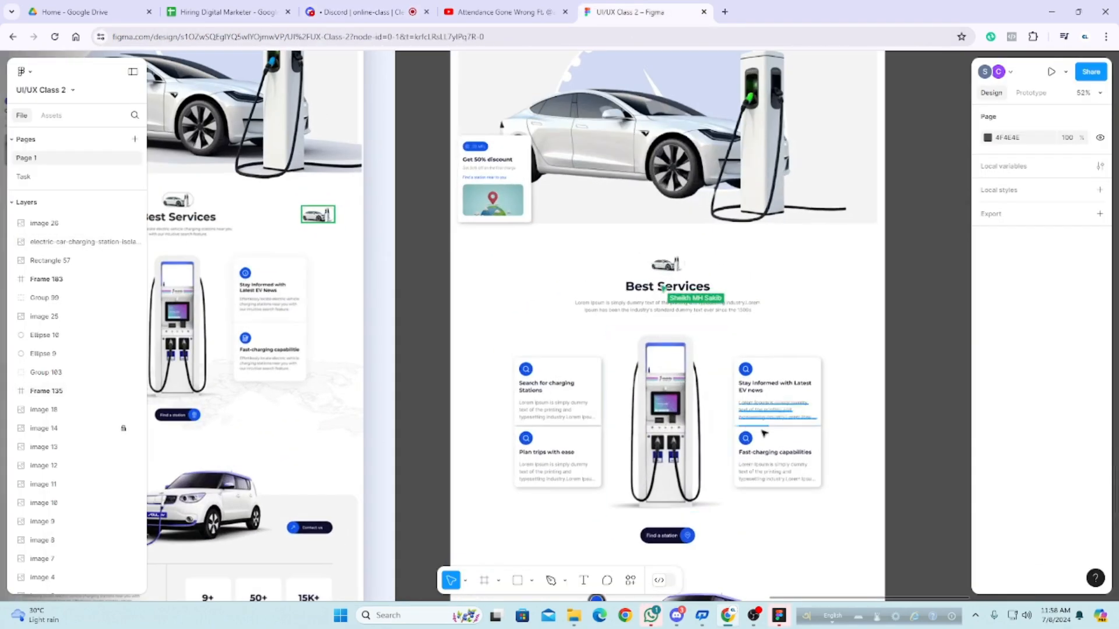
scroll(792, 432, down, 5)
scroll(795, 432, down, 4)
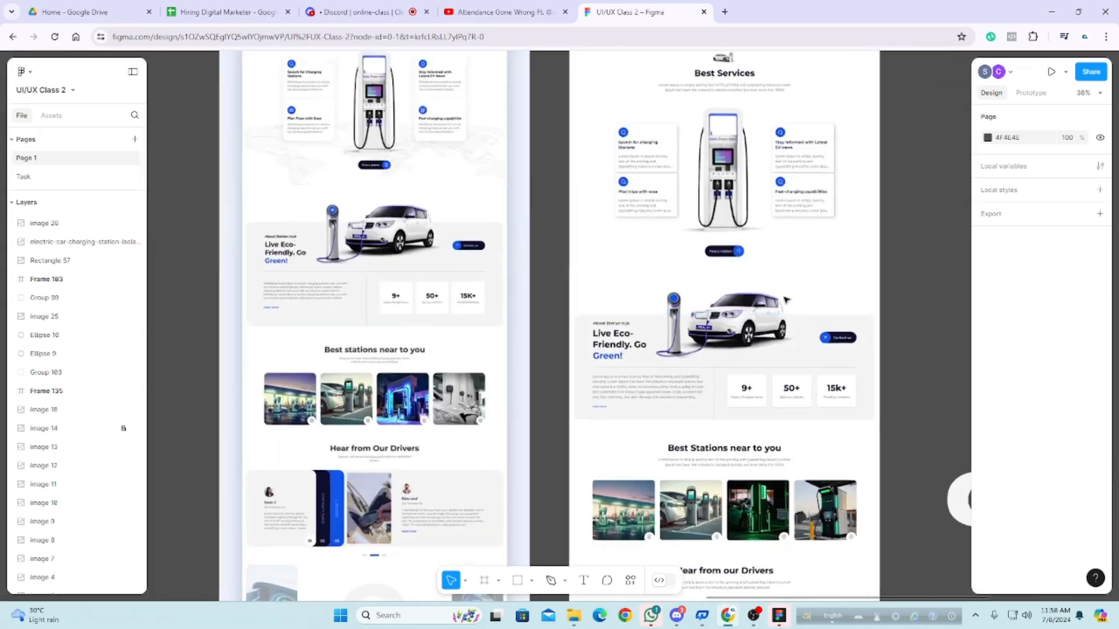
Step: Examine the car and charger illustration in the "Live Eco-Friendly. Go Green!" section of both the recreated page and the reference
scroll(760, 476, up, 5)
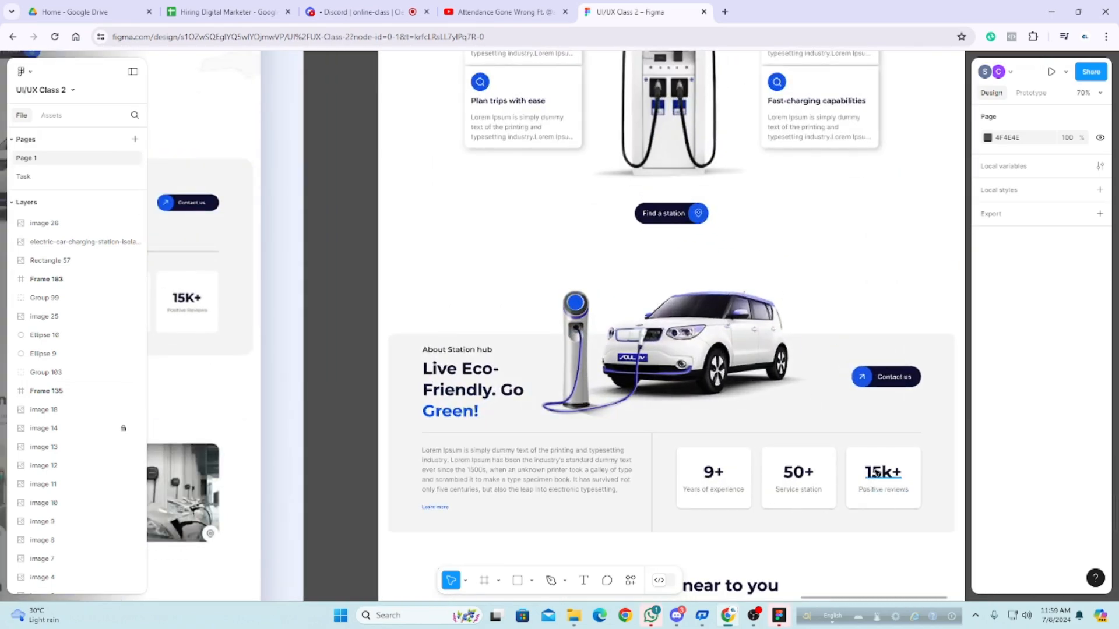
scroll(868, 472, down, 5)
scroll(867, 471, up, 4)
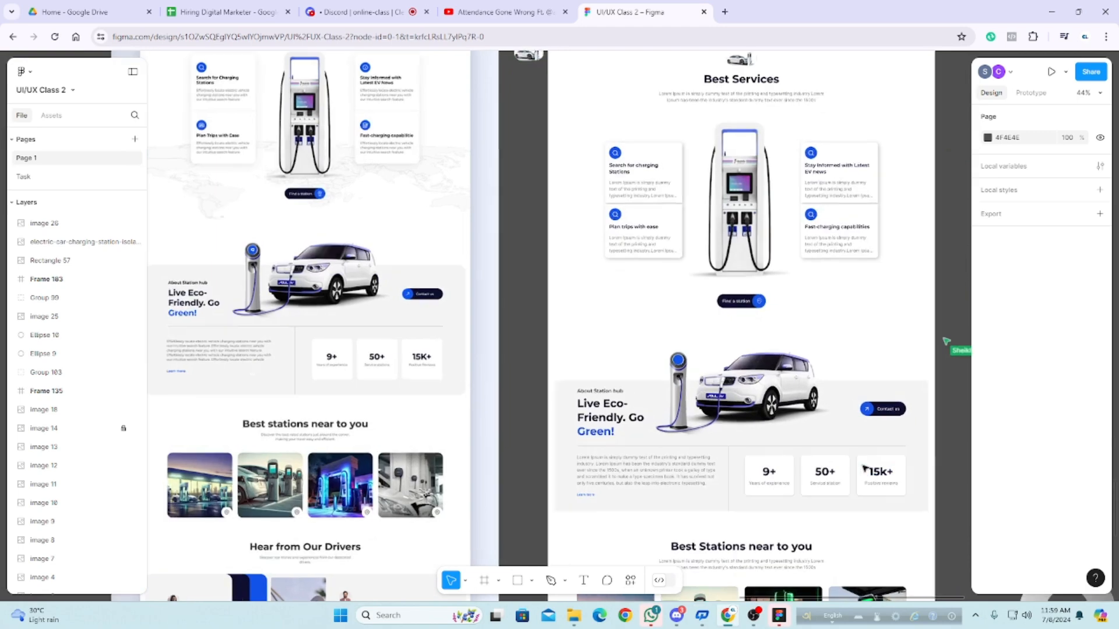
scroll(641, 378, up, 5)
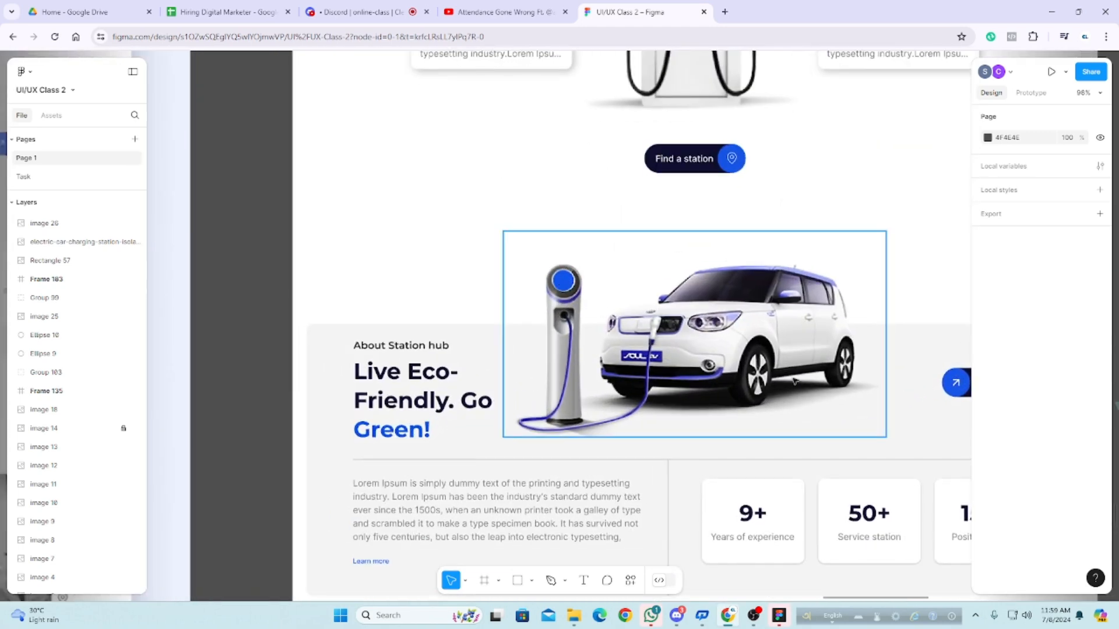
scroll(794, 381, down, 5)
scroll(428, 263, up, 6)
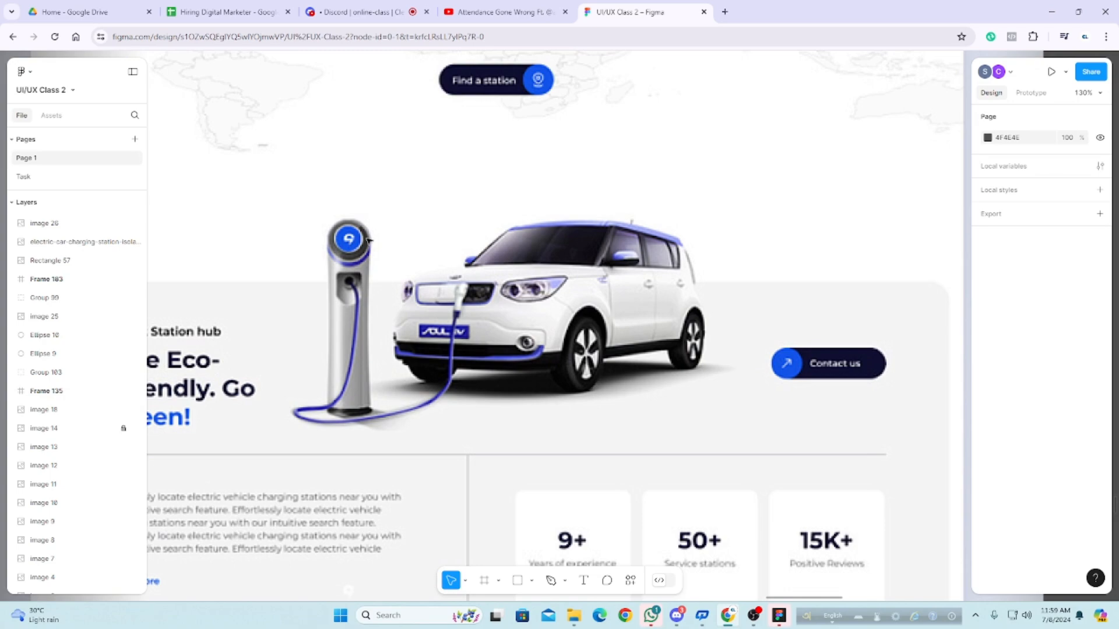
scroll(367, 239, down, 5)
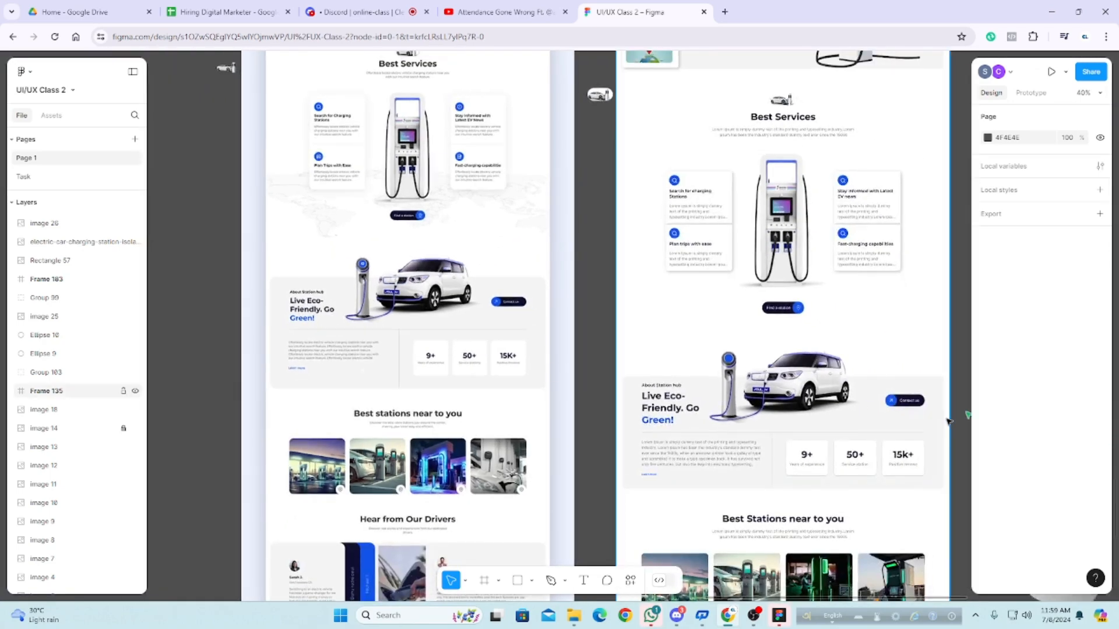
scroll(948, 421, up, 4)
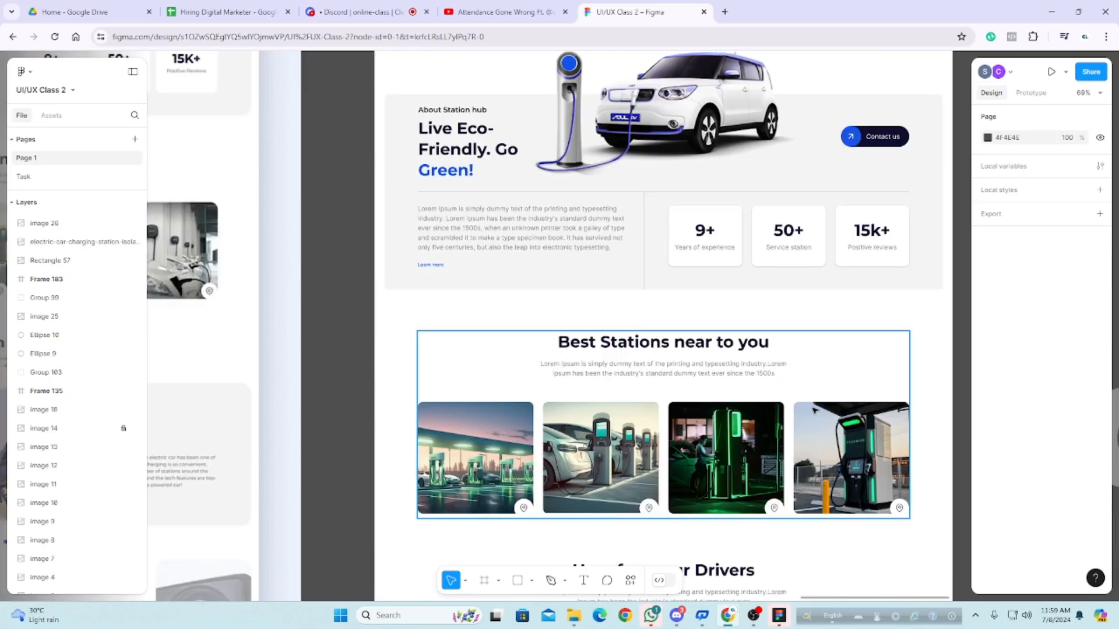
Step: Review the recreated page's station images, driver testimonials, "Let's Stay in Touch" section and footer against the reference
scroll(814, 411, down, 3)
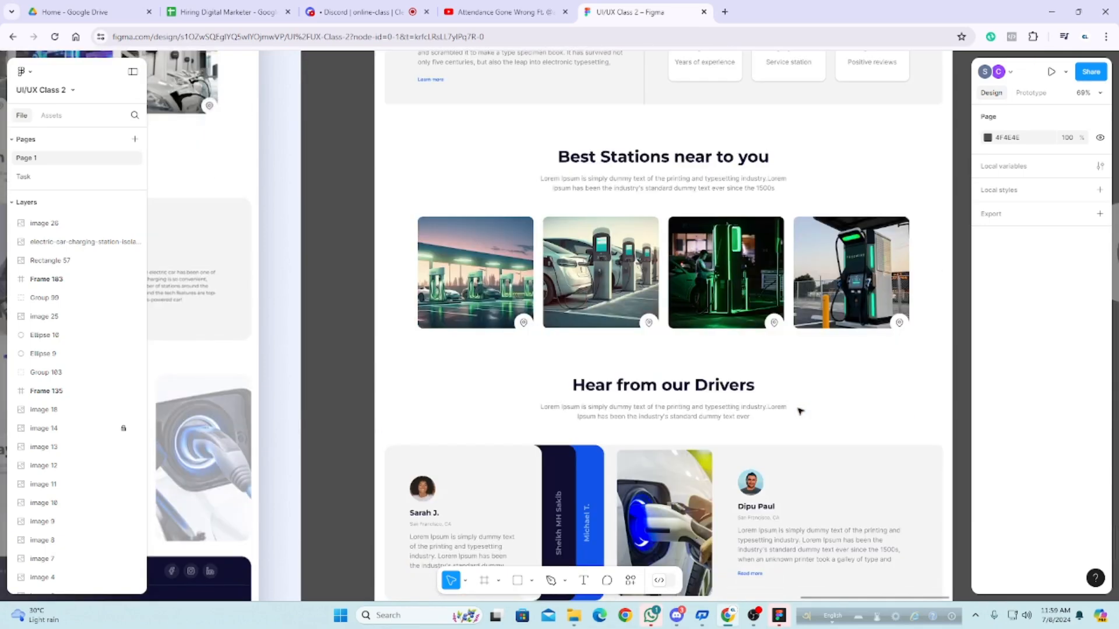
scroll(800, 411, down, 3)
scroll(657, 402, up, 2)
scroll(657, 400, down, 3)
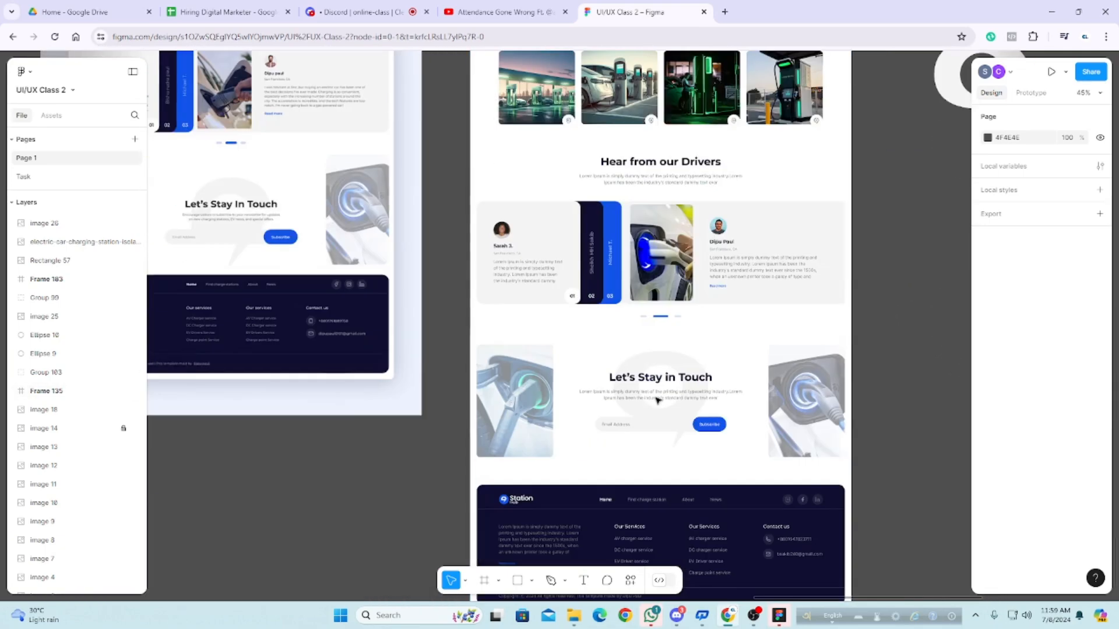
scroll(658, 400, down, 4)
scroll(634, 437, up, 3)
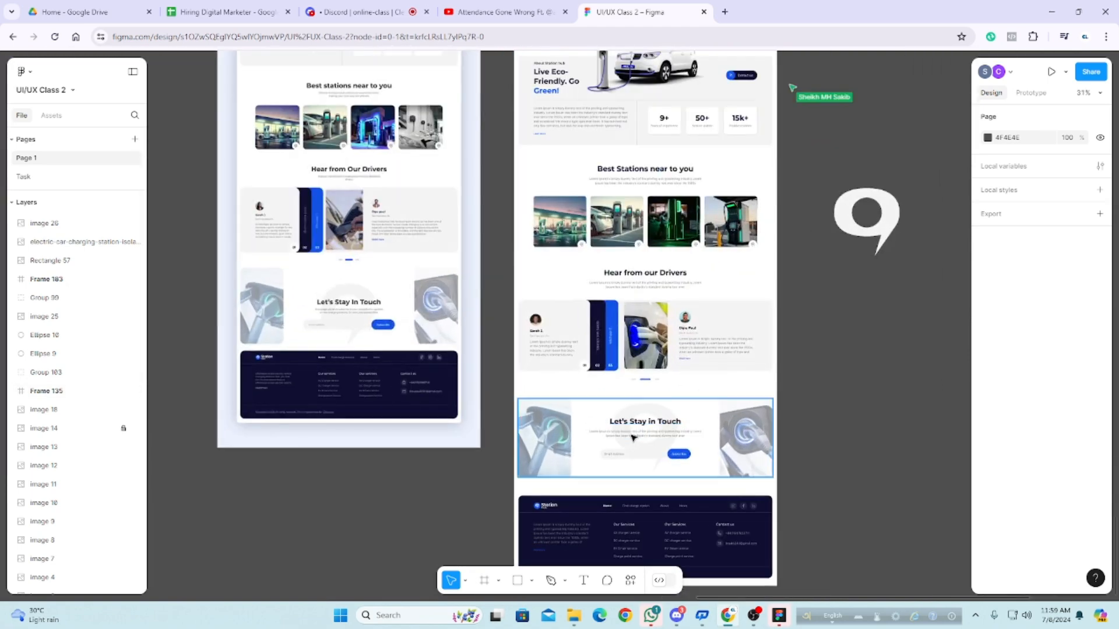
Step: Check the overall dimensions of Frame 135 beside the reference design, then clear the selection
scroll(866, 459, down, 3)
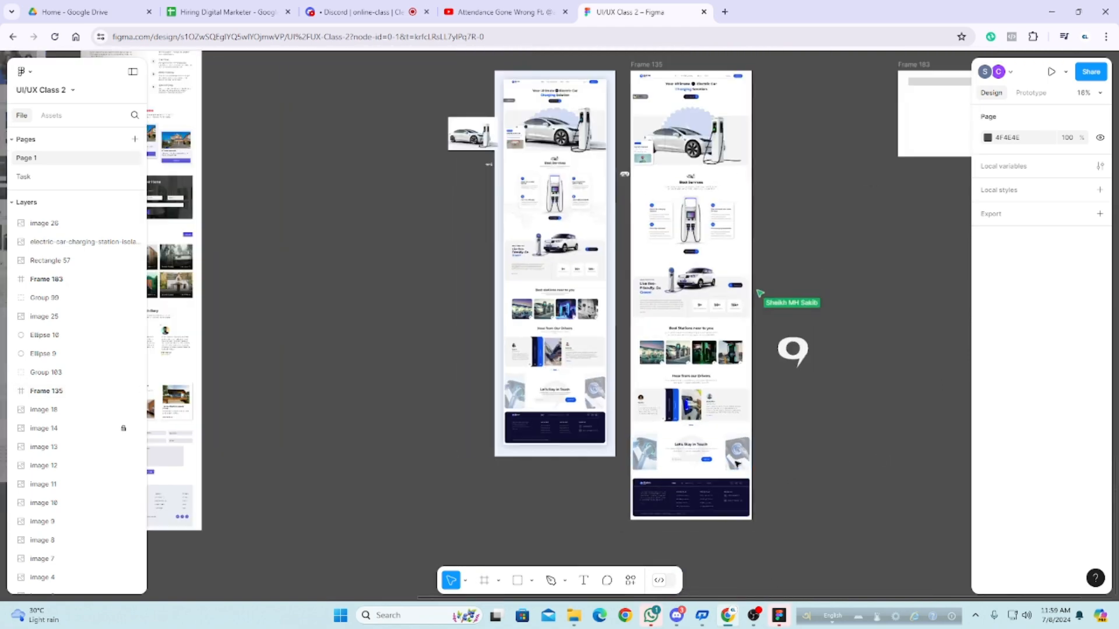
click(647, 64)
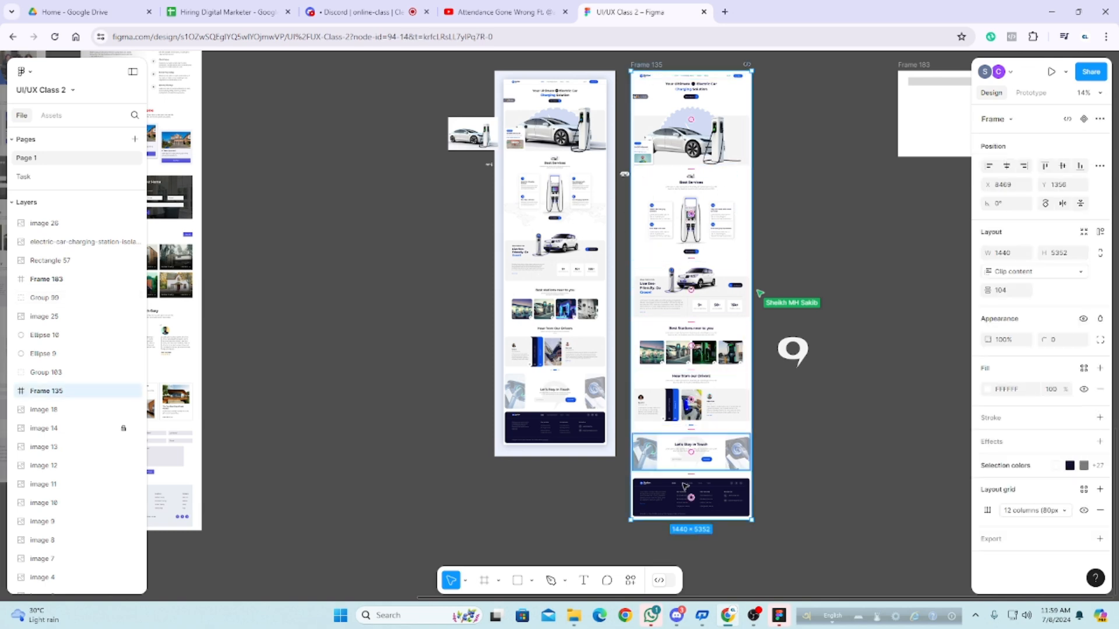
click(807, 202)
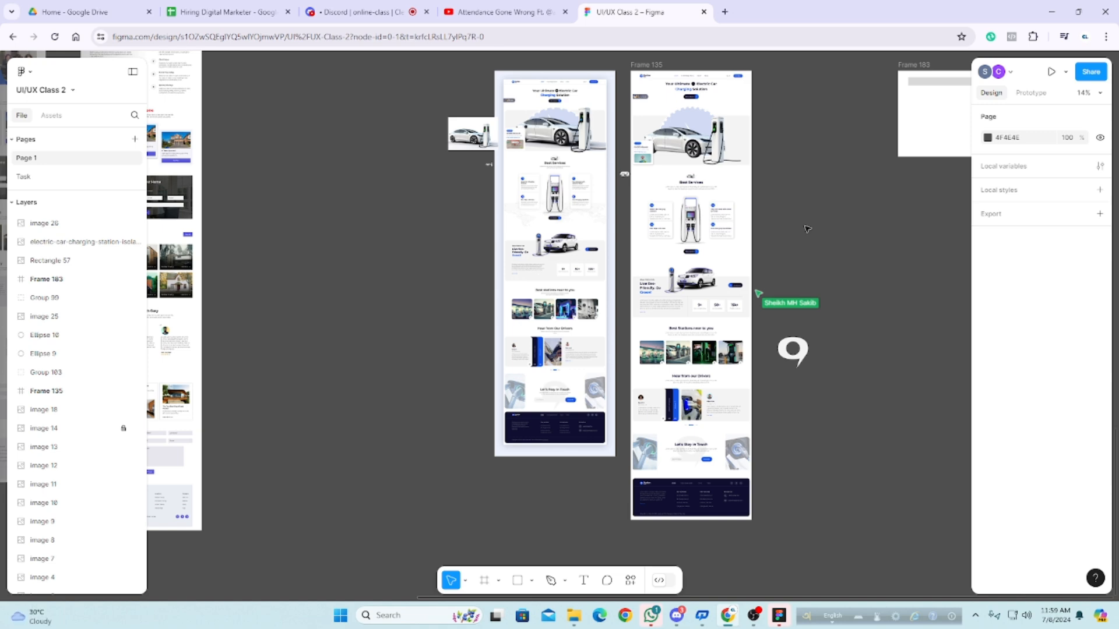
Step: Try widening the "9+ Years of experience" card to 244 in the recreated About Station hub section, and undo the resize
scroll(687, 192, up, 5)
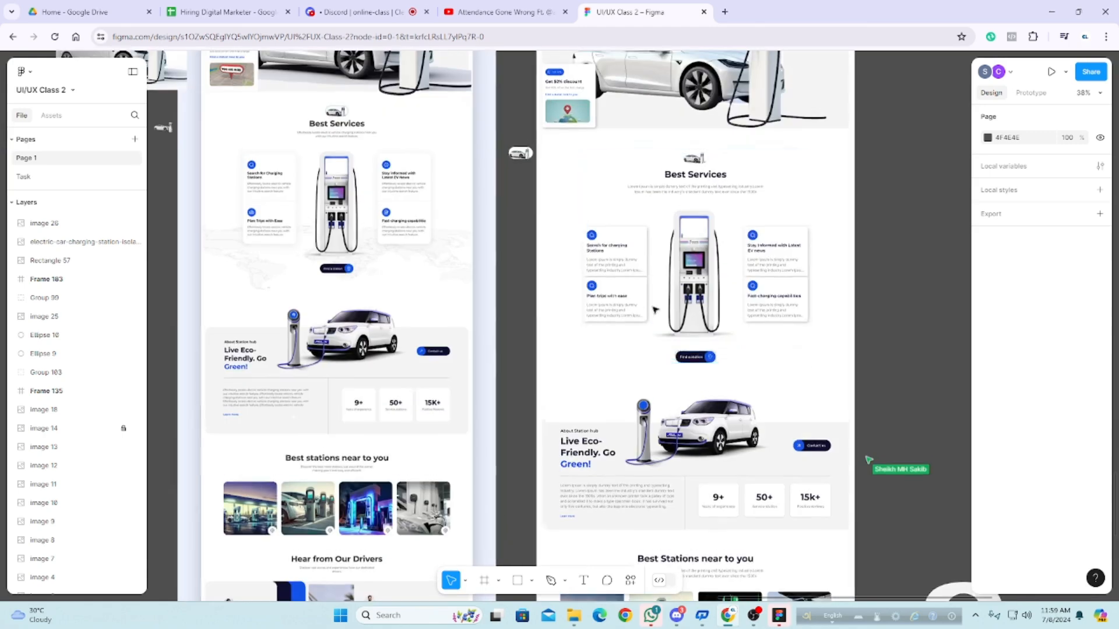
scroll(722, 388, down, 1)
scroll(751, 519, up, 3)
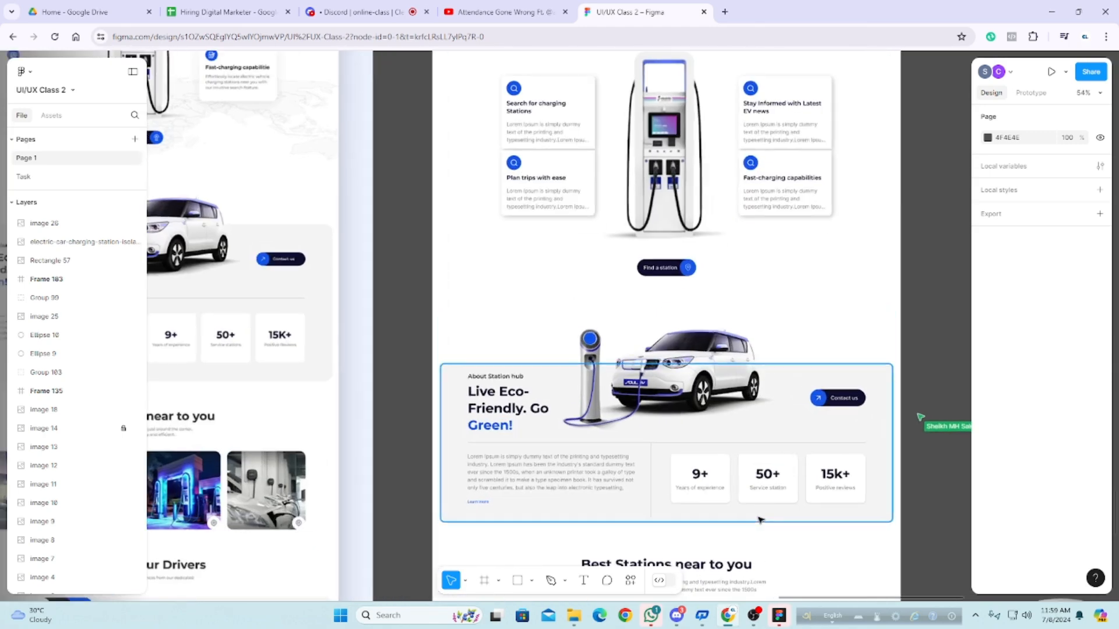
scroll(761, 475, down, 5)
scroll(649, 283, up, 1)
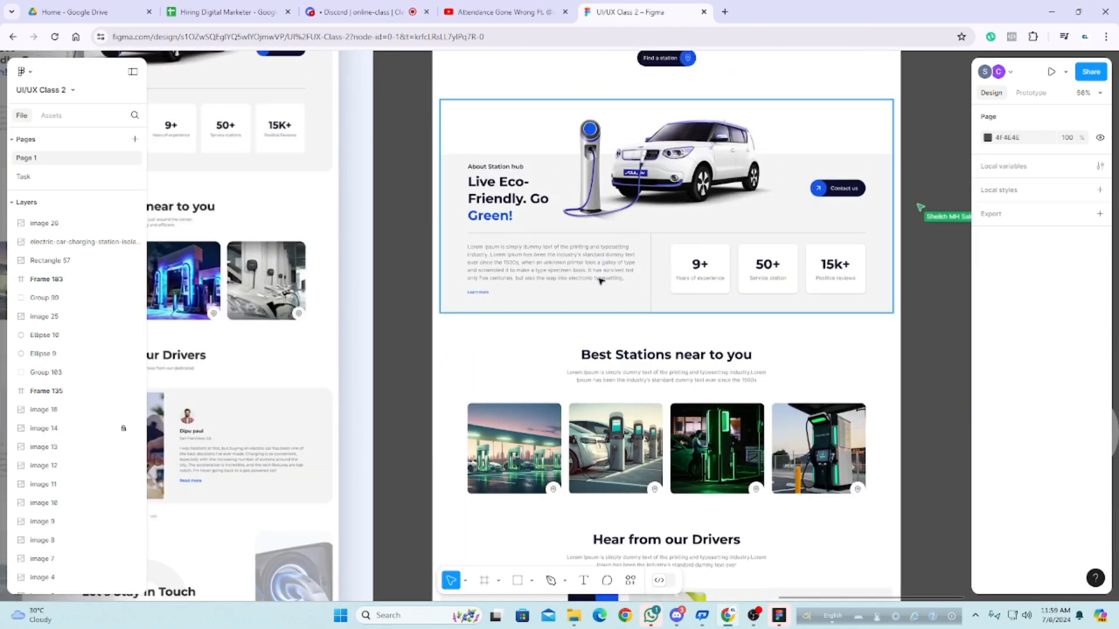
ctrl+click(709, 288)
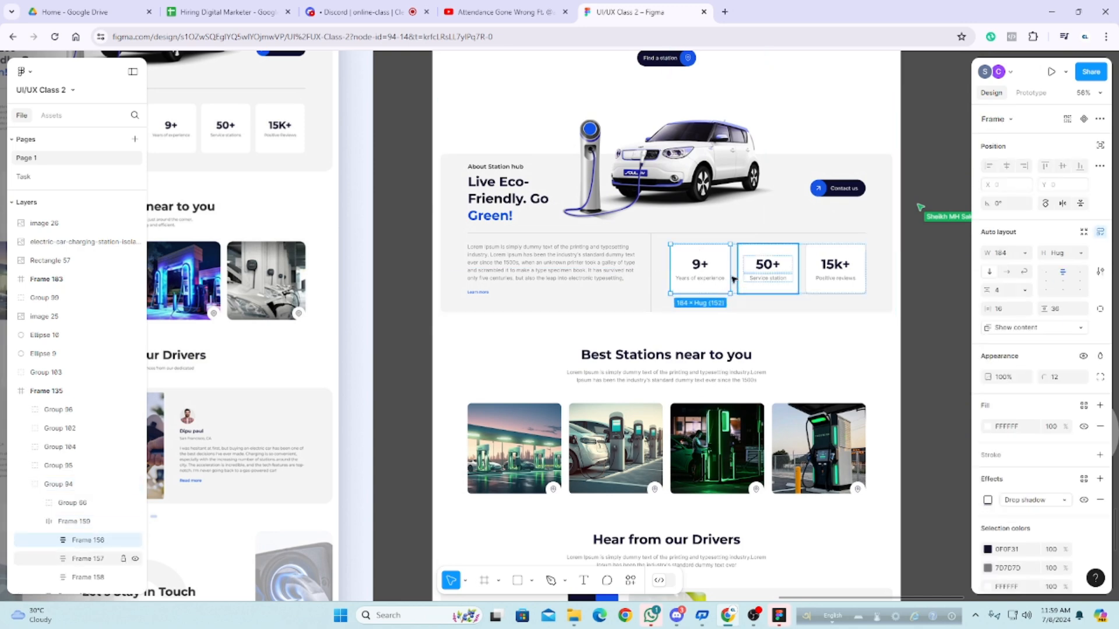
drag(730, 276, 742, 276)
key(ctrl+z)
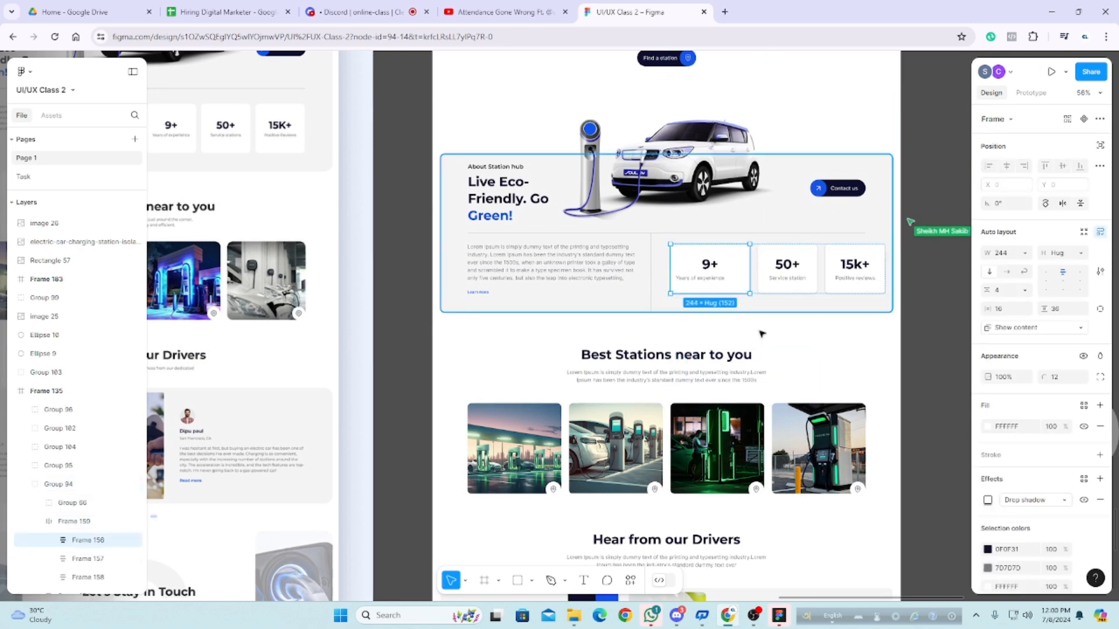
Step: Compare the location-pin badges on the station images in both designs and inspect the white circle on the first recreated image
scroll(806, 365, down, 3)
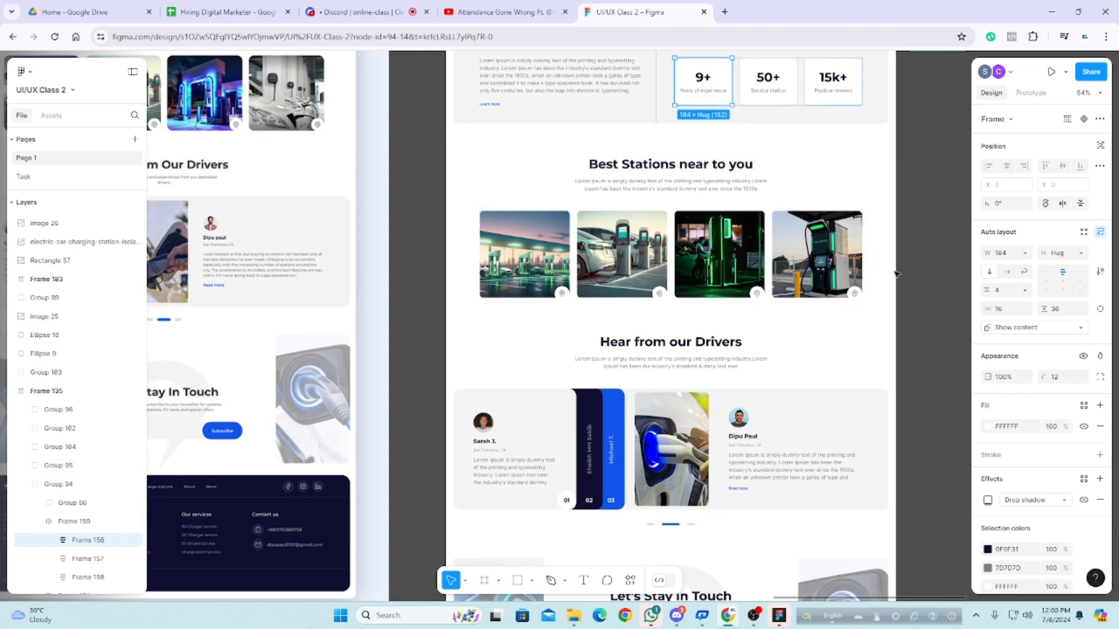
scroll(903, 335, down, 3)
scroll(804, 344, up, 4)
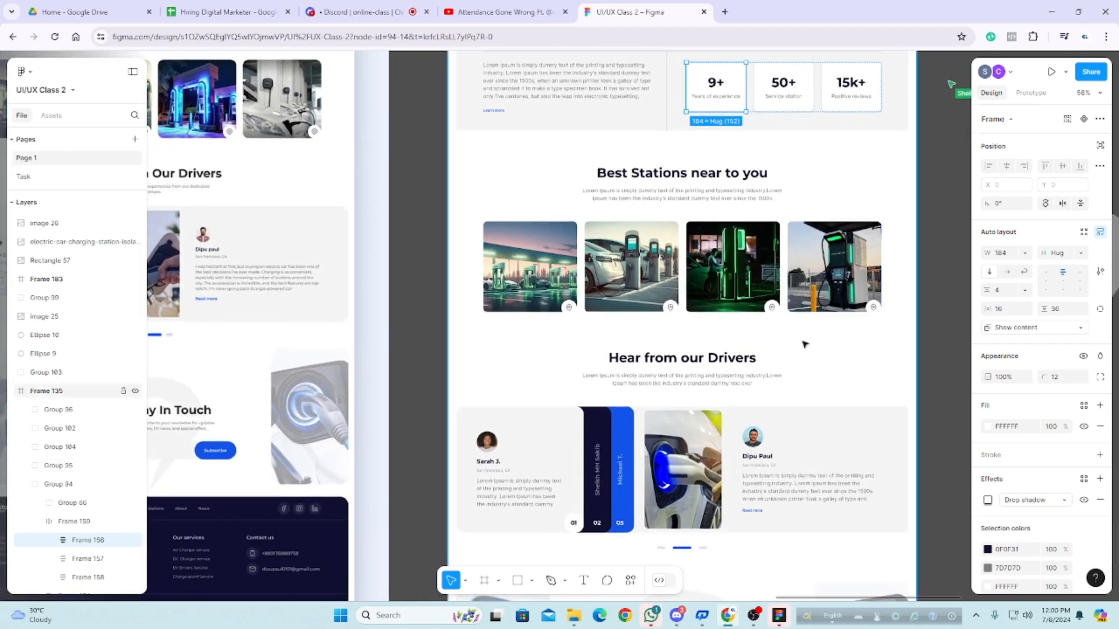
scroll(851, 396, down, 3)
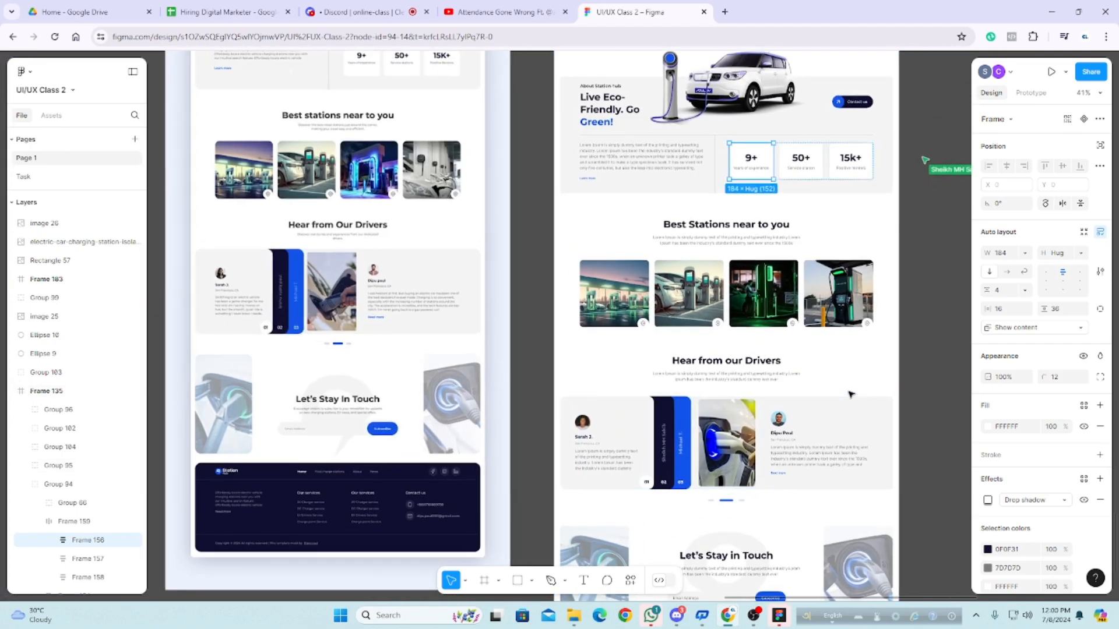
scroll(489, 249, up, 6)
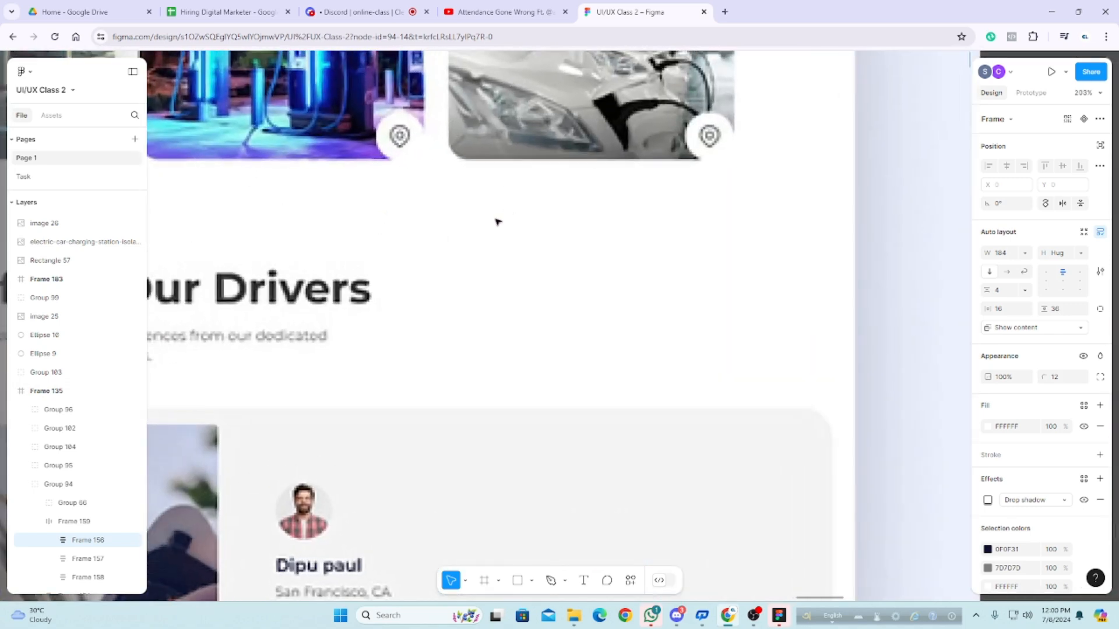
scroll(362, 297, down, 3)
scroll(361, 297, down, 3)
scroll(897, 463, up, 8)
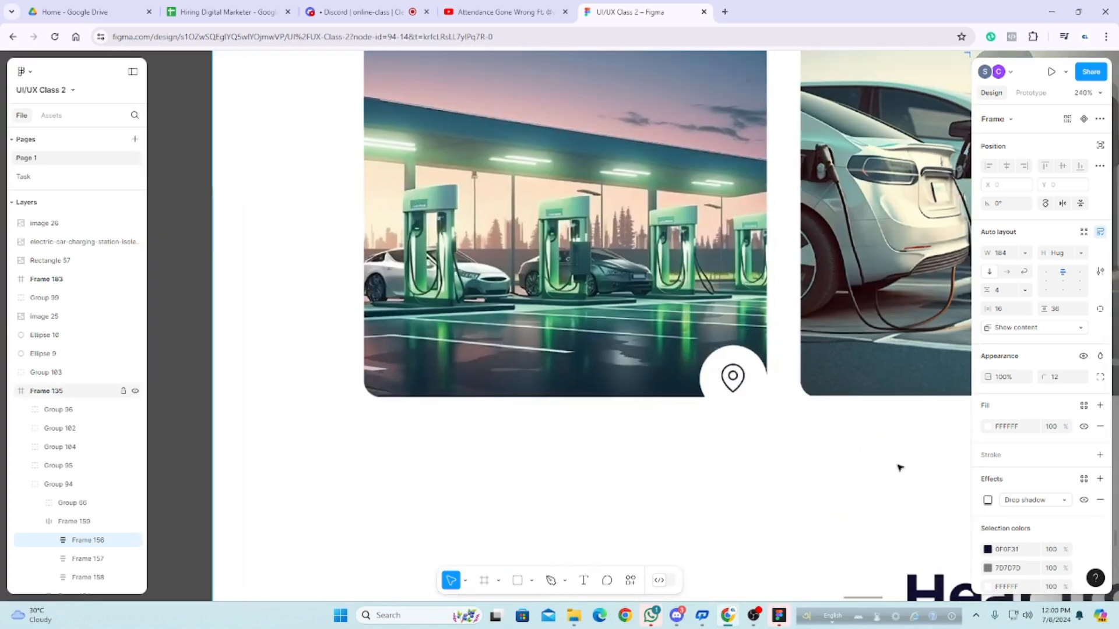
scroll(781, 431, up, 6)
ctrl+click(757, 350)
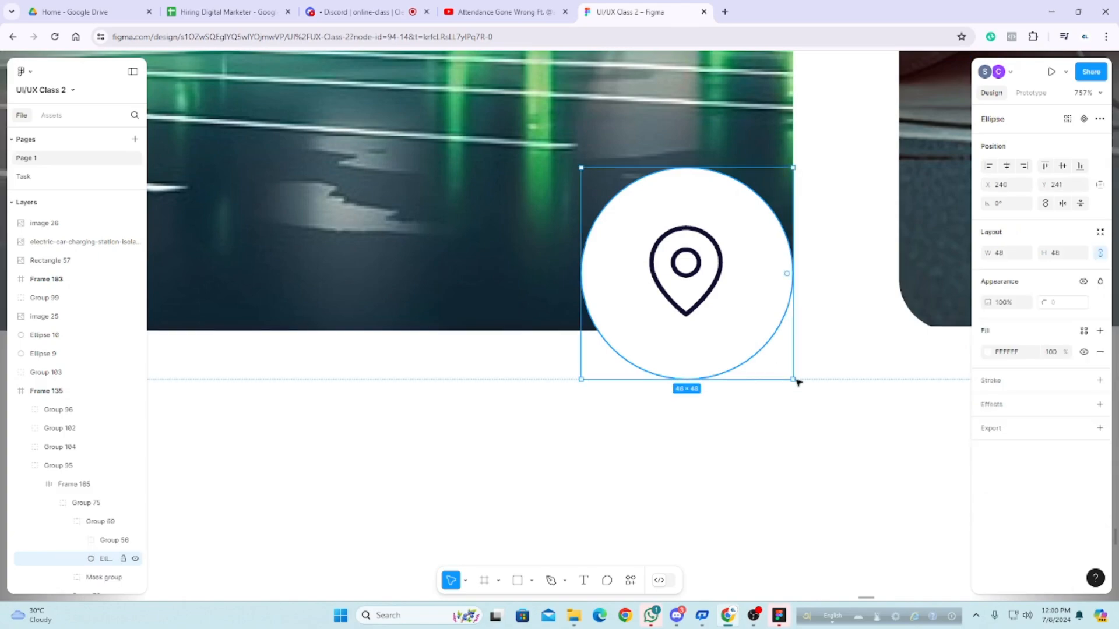
scroll(815, 408, down, 3)
click(822, 446)
Step: Compare the station image rows and driver testimonial sections of the reference design and the recreated page
scroll(806, 458, down, 6)
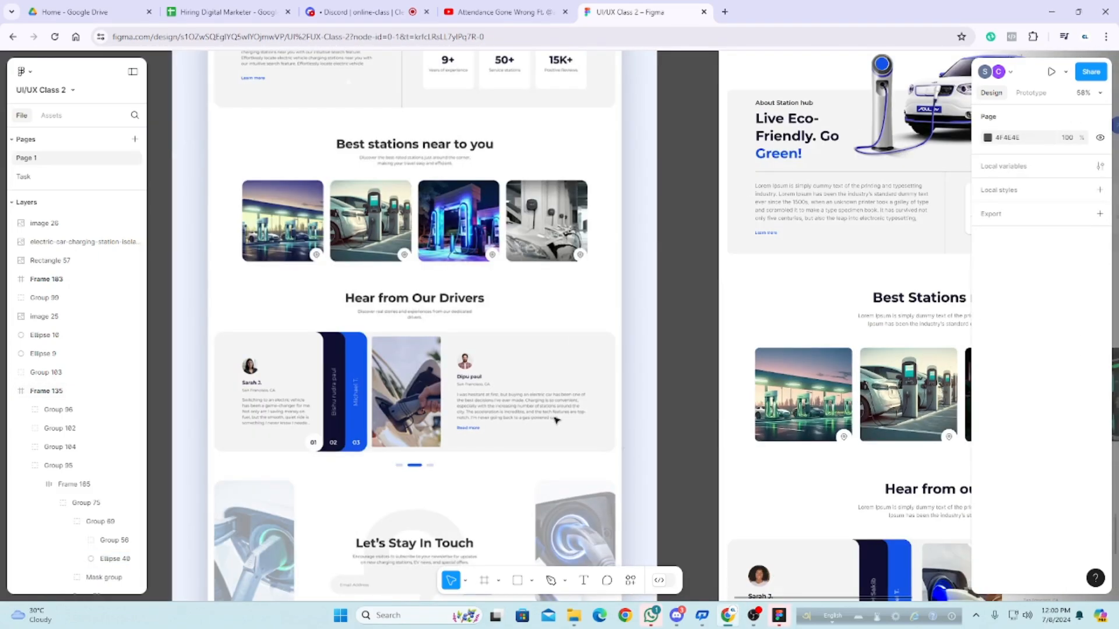
scroll(242, 260, up, 2)
scroll(412, 300, down, 4)
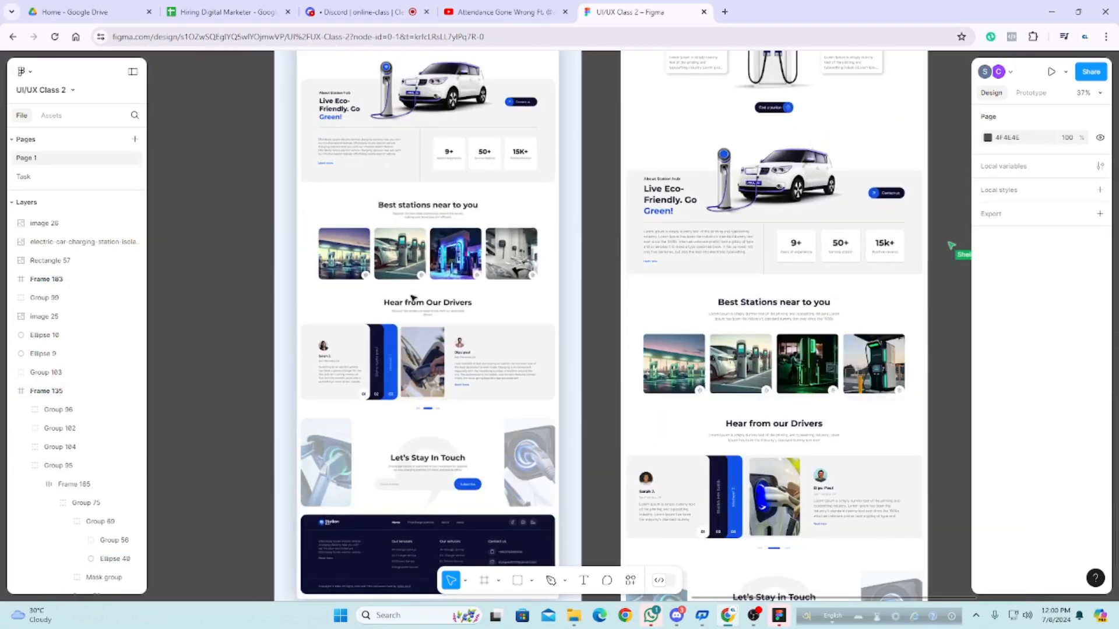
scroll(356, 219, up, 1)
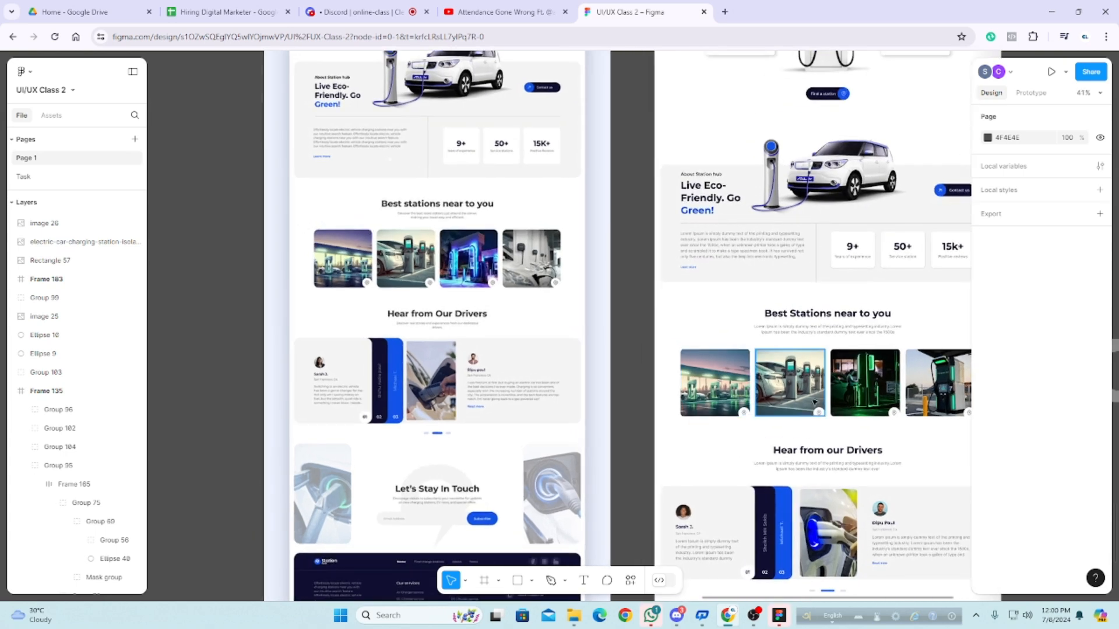
scroll(697, 386, down, 1)
scroll(698, 385, down, 1)
scroll(751, 389, up, 3)
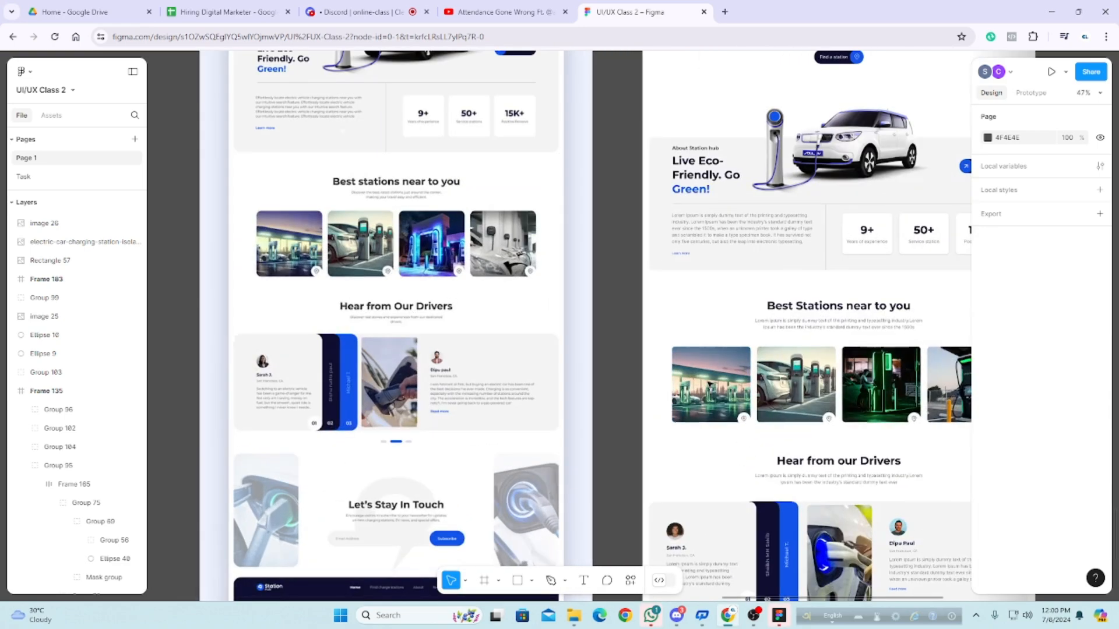
scroll(756, 390, down, 3)
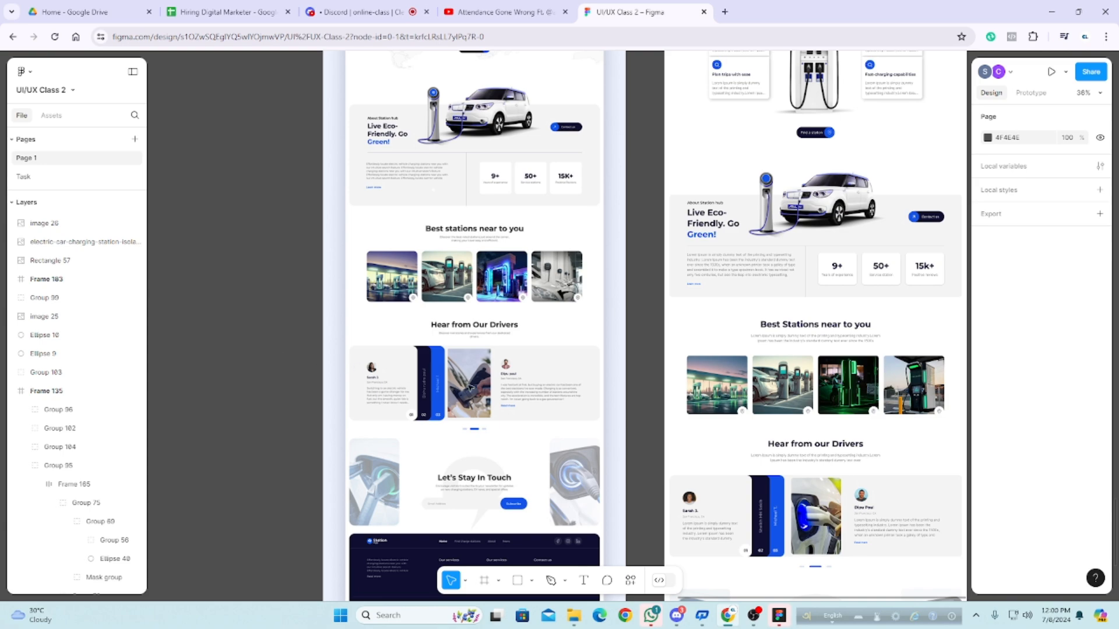
Step: Examine the charging photo and stacked driver cards in the reference's "Hear from Our Drivers" section
scroll(470, 387, up, 1)
scroll(462, 386, up, 10)
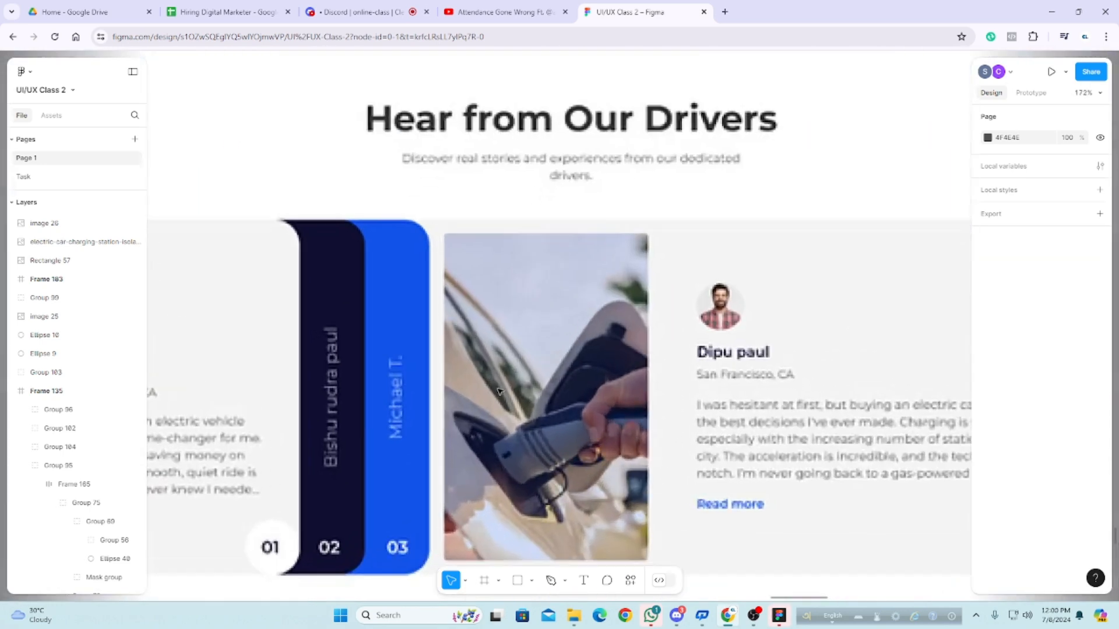
scroll(522, 320, down, 1)
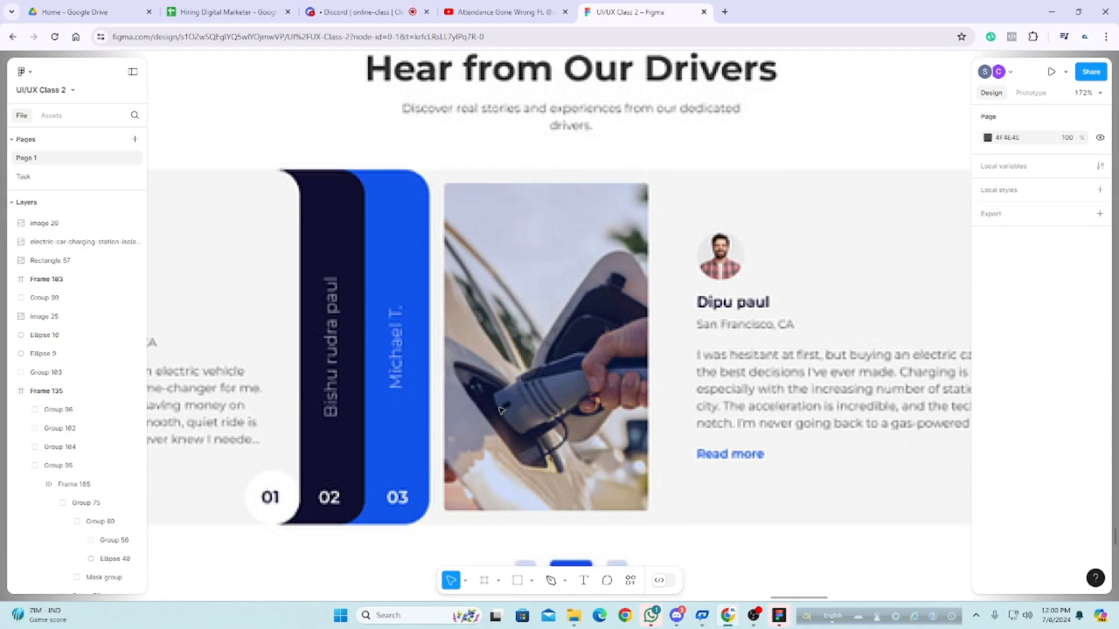
scroll(682, 380, down, 5)
scroll(641, 397, up, 3)
scroll(612, 402, down, 4)
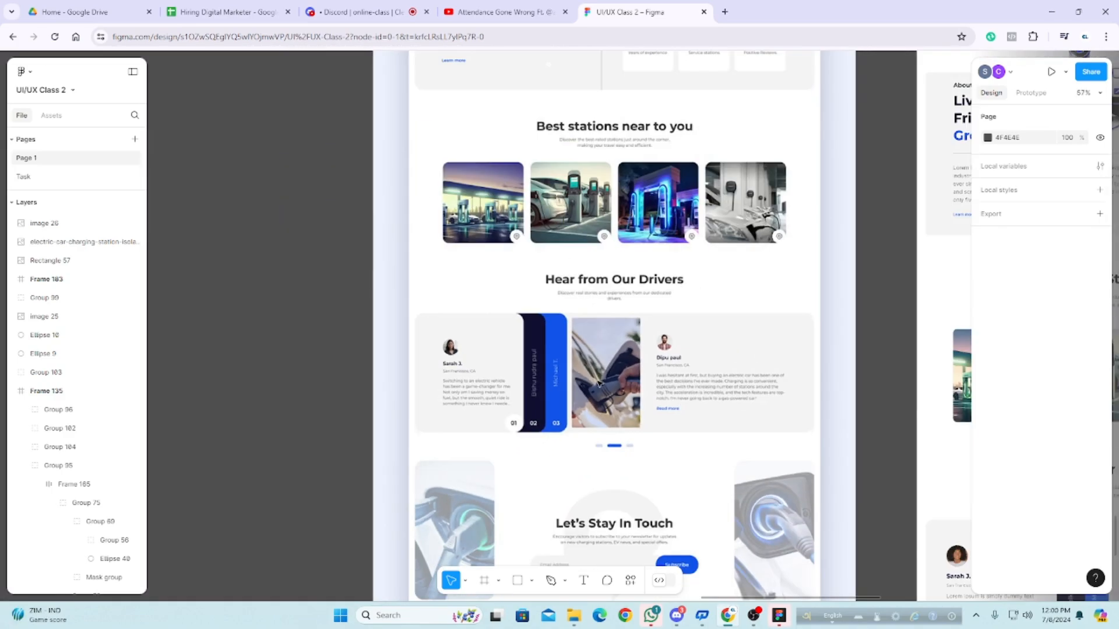
scroll(587, 409, up, 1)
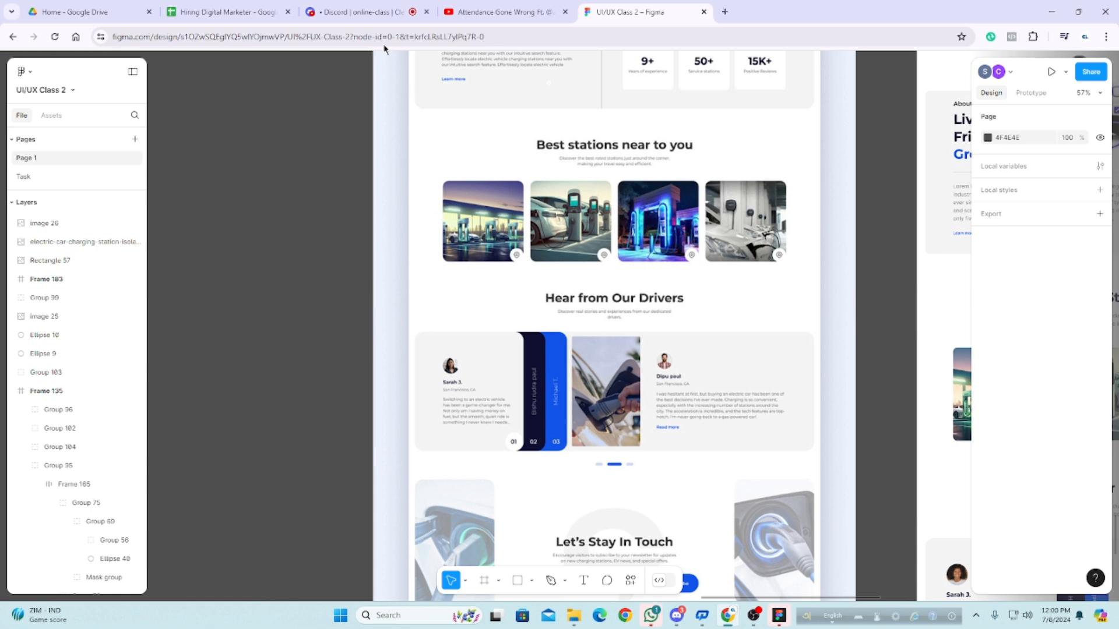
Step: Switch to Discord, share the entire screen in the online-class call, and return to the Figma design
click(360, 15)
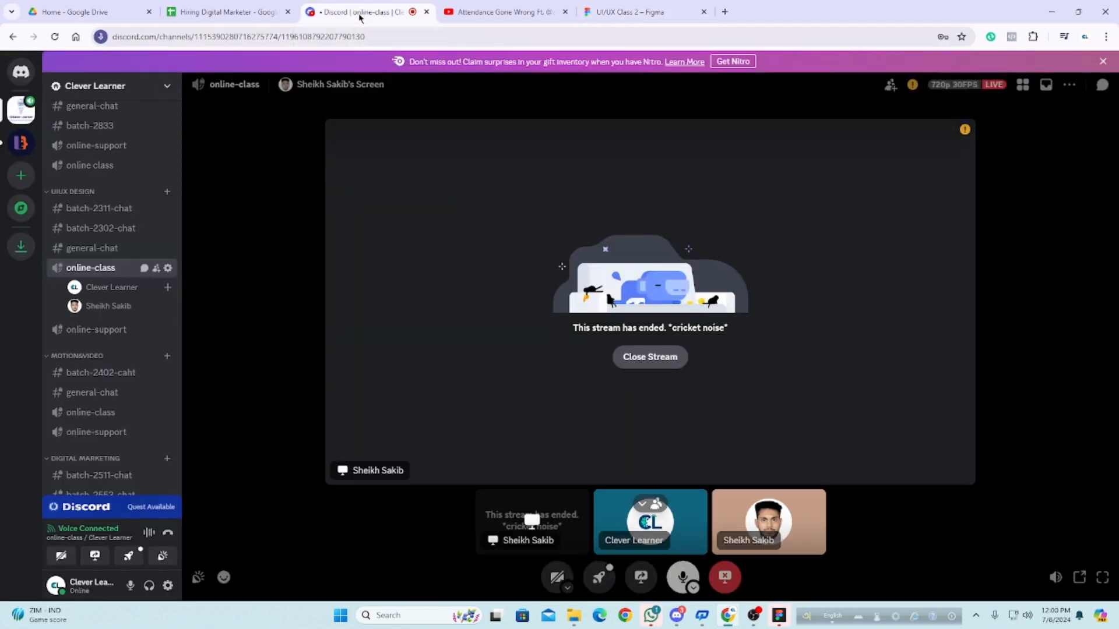
click(640, 577)
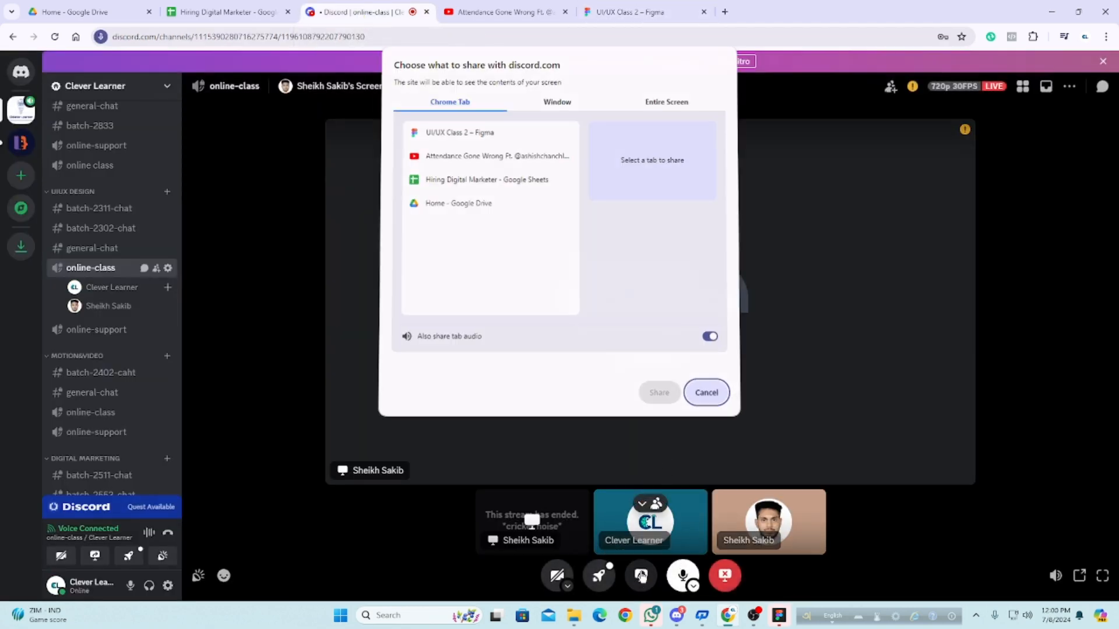
click(614, 107)
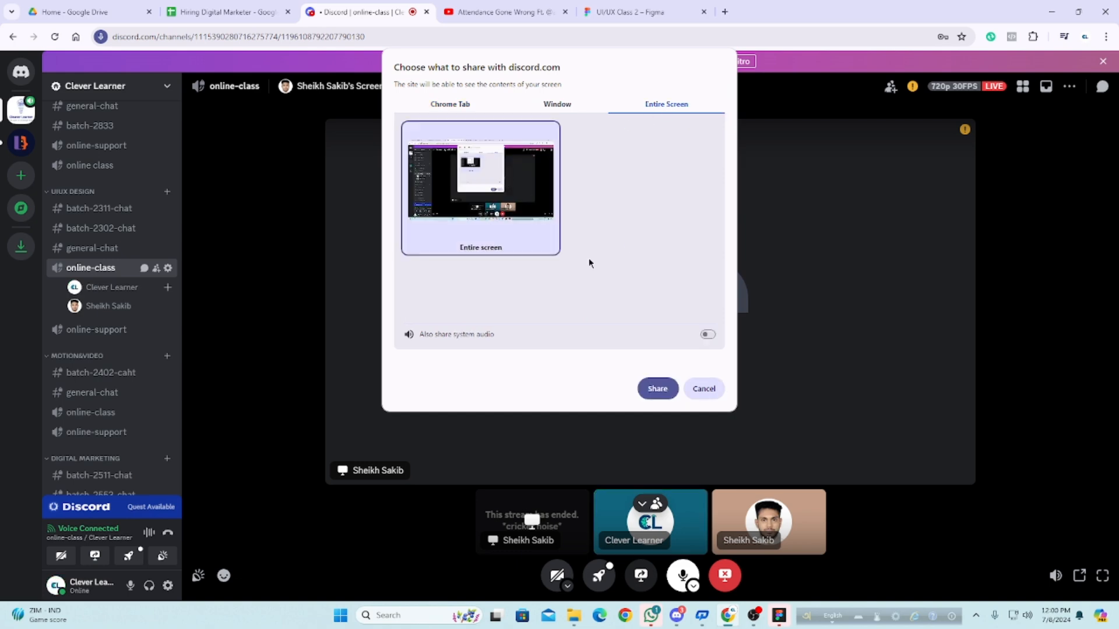
click(658, 389)
key(ctrl+5)
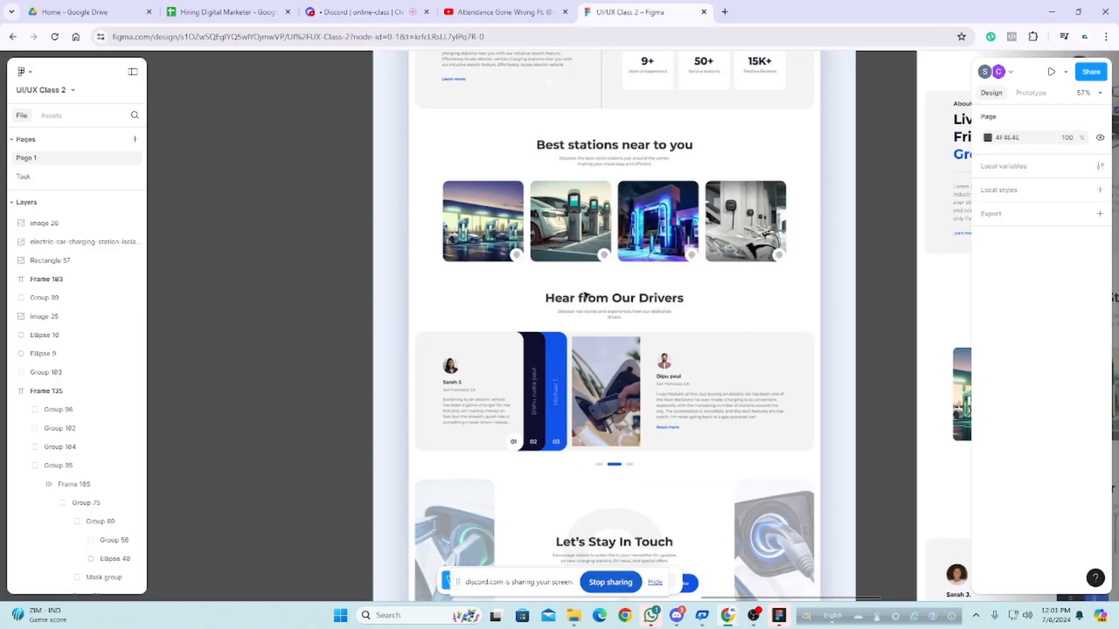
Step: Capture a screenshot of the charging photo in the reference's "Hear from Our Drivers" section
scroll(622, 416, up, 1)
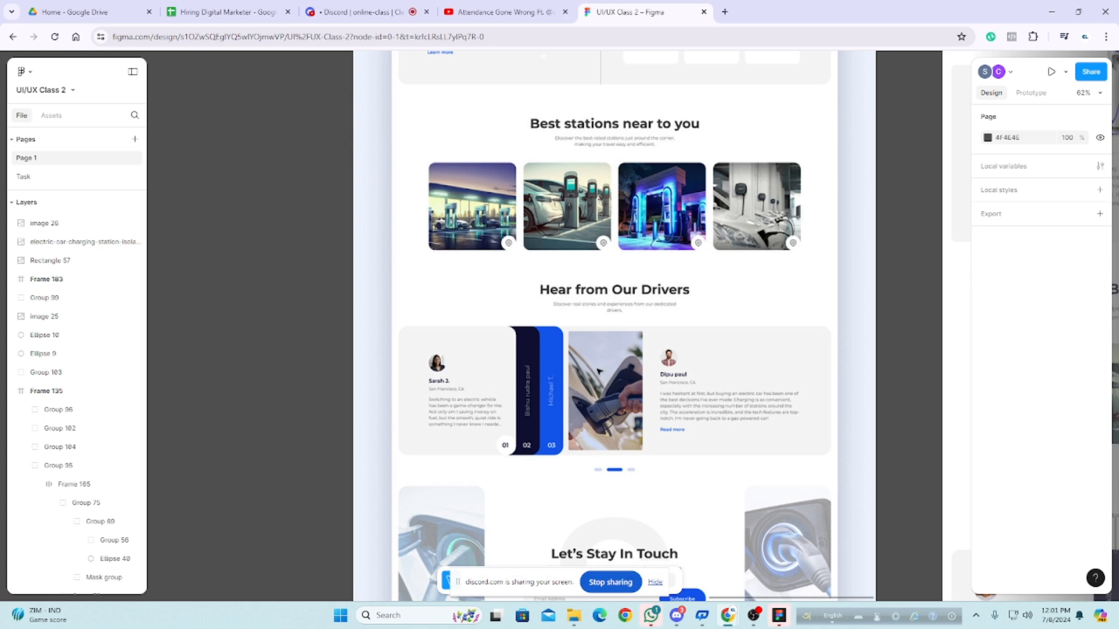
scroll(614, 376, up, 3)
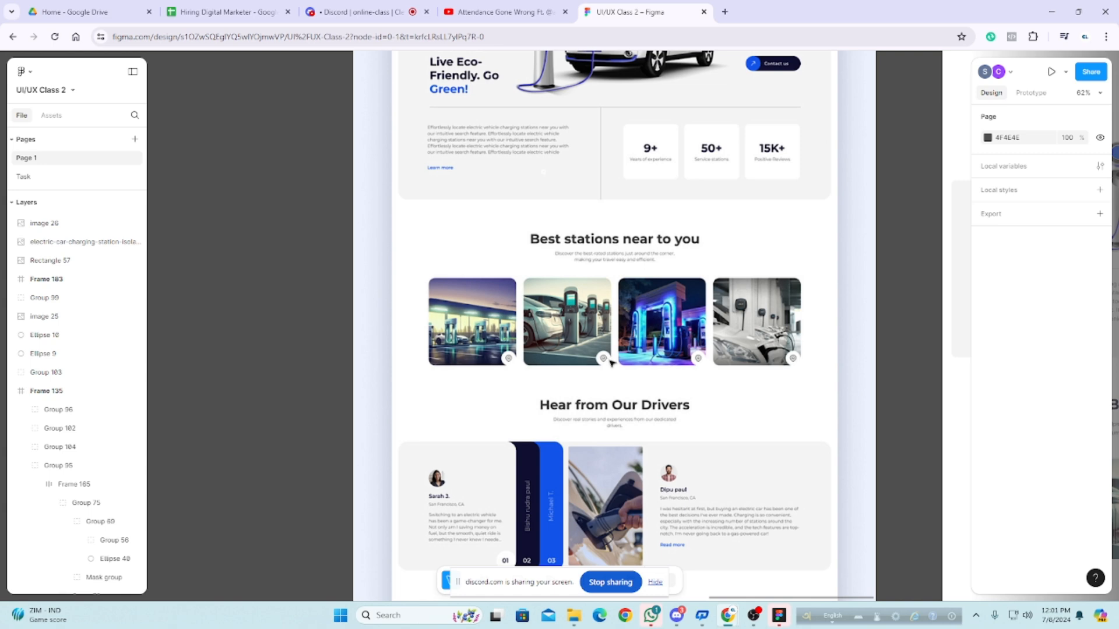
scroll(614, 366, down, 1)
scroll(619, 468, up, 3)
scroll(574, 452, down, 2)
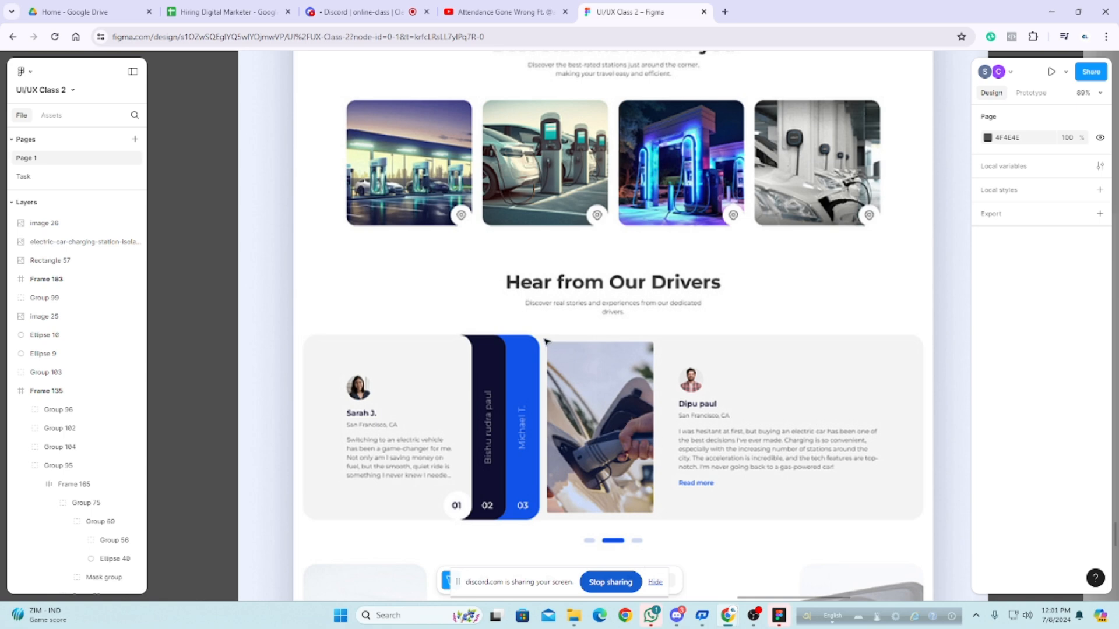
key(super+shift+s)
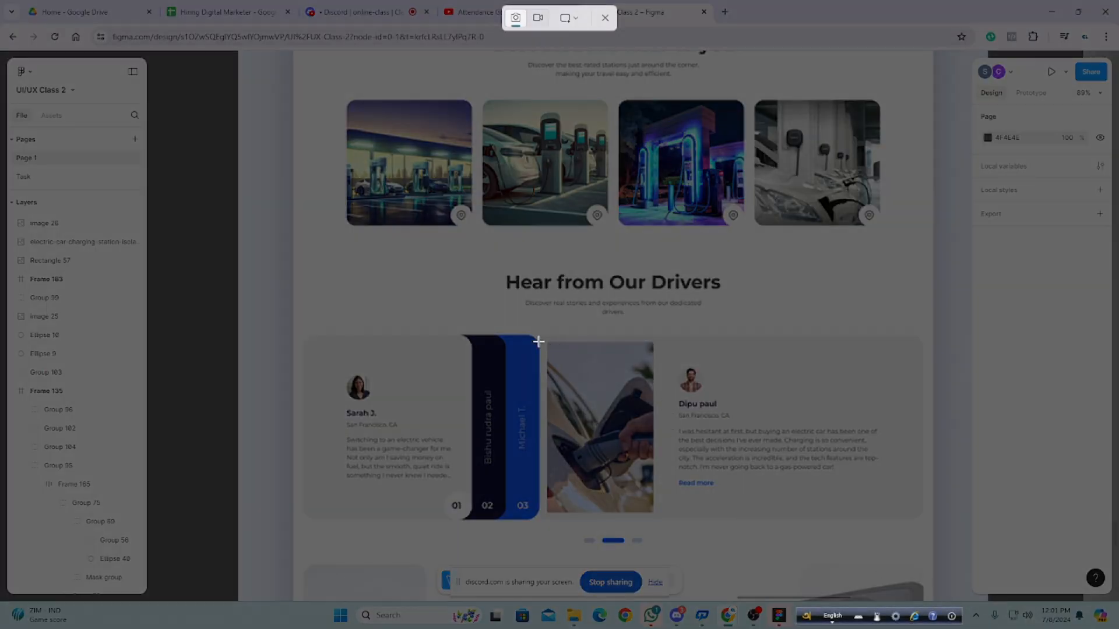
drag(545, 339, 655, 516)
Step: Open Google Images in a new browser tab and run a reverse image search with the captured charging photo
click(725, 11)
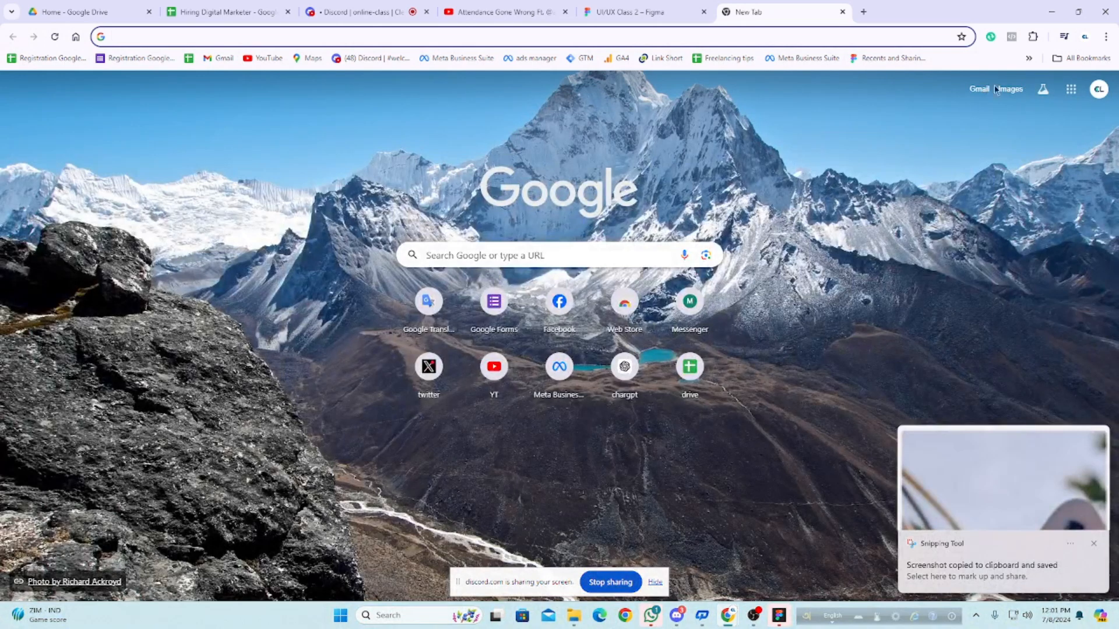
click(1011, 89)
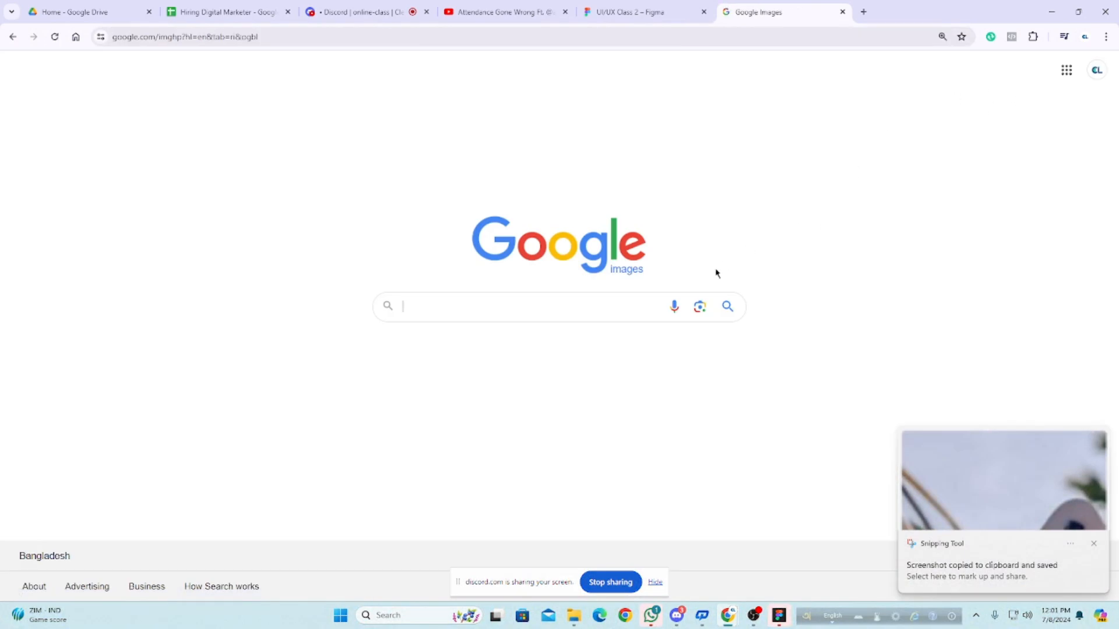
click(697, 309)
key(ctrl+v)
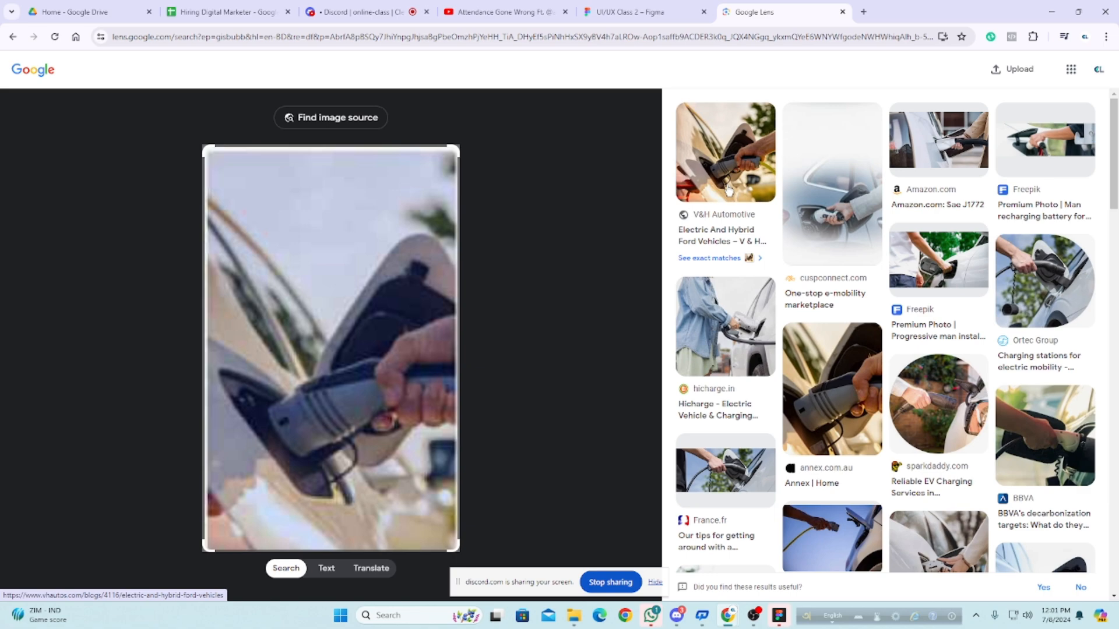
Step: Check the Google Lens matches for the charging photo against the two designs in Figma
click(645, 9)
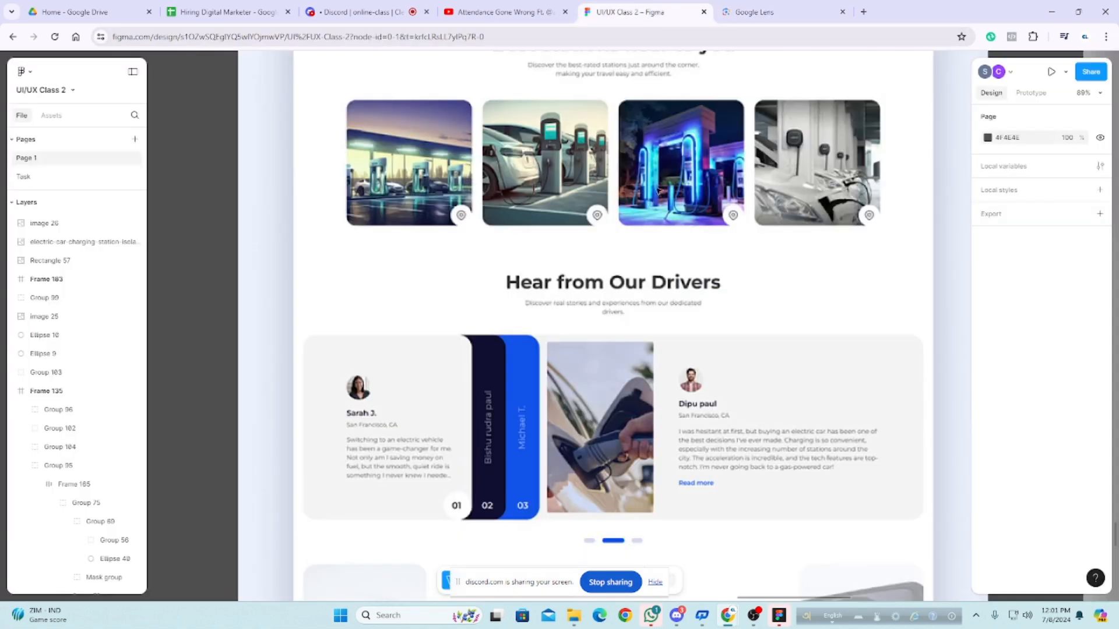
scroll(500, 349, down, 5)
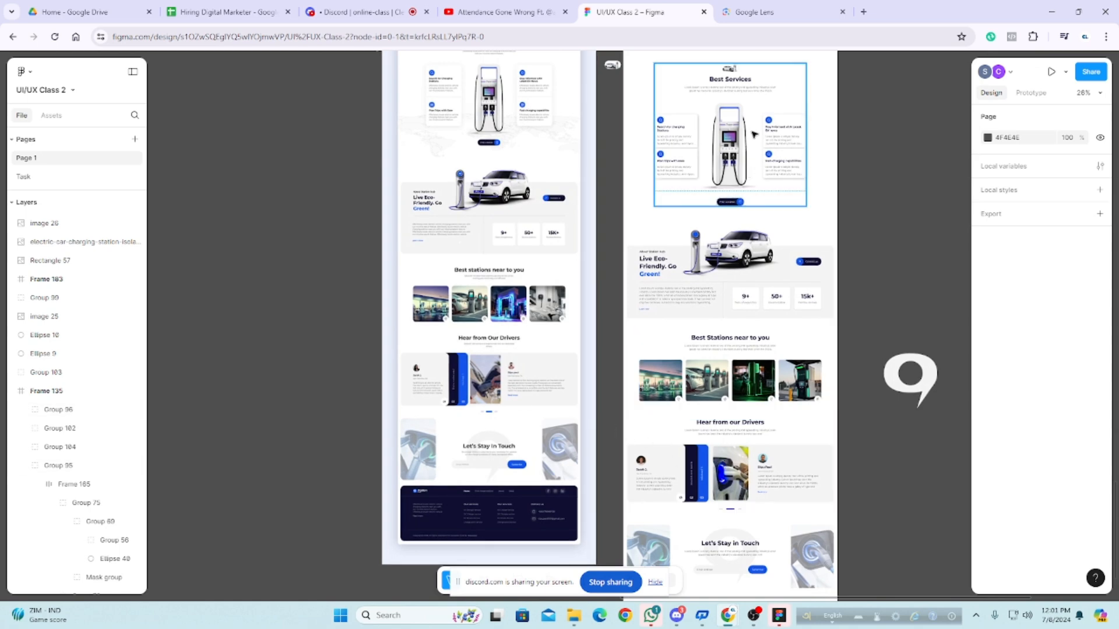
click(740, 13)
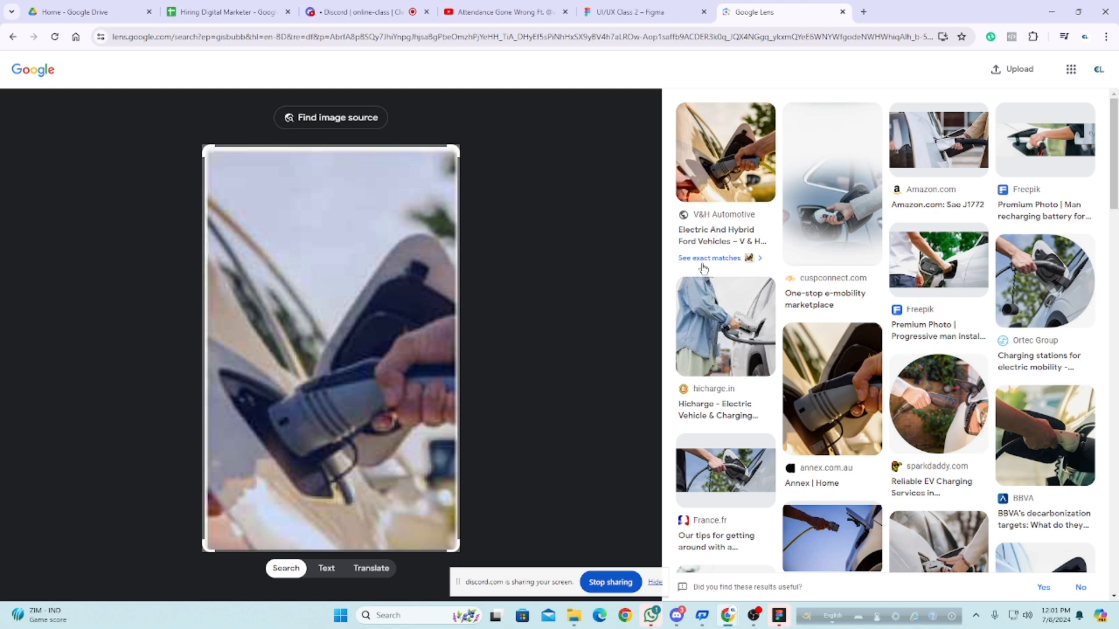
click(632, 11)
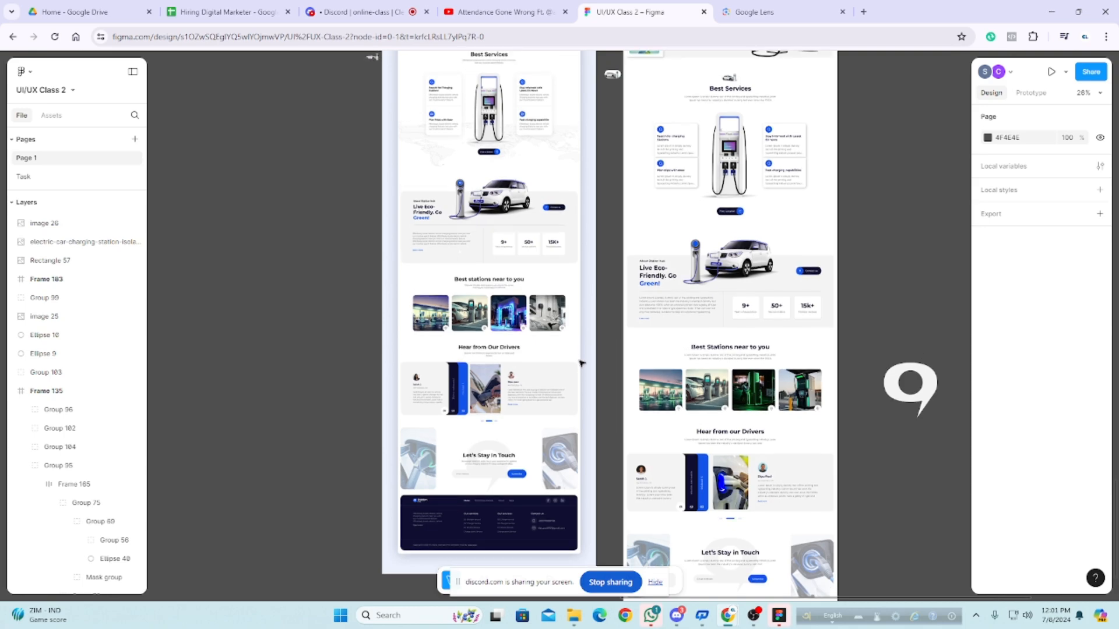
click(722, 11)
click(641, 11)
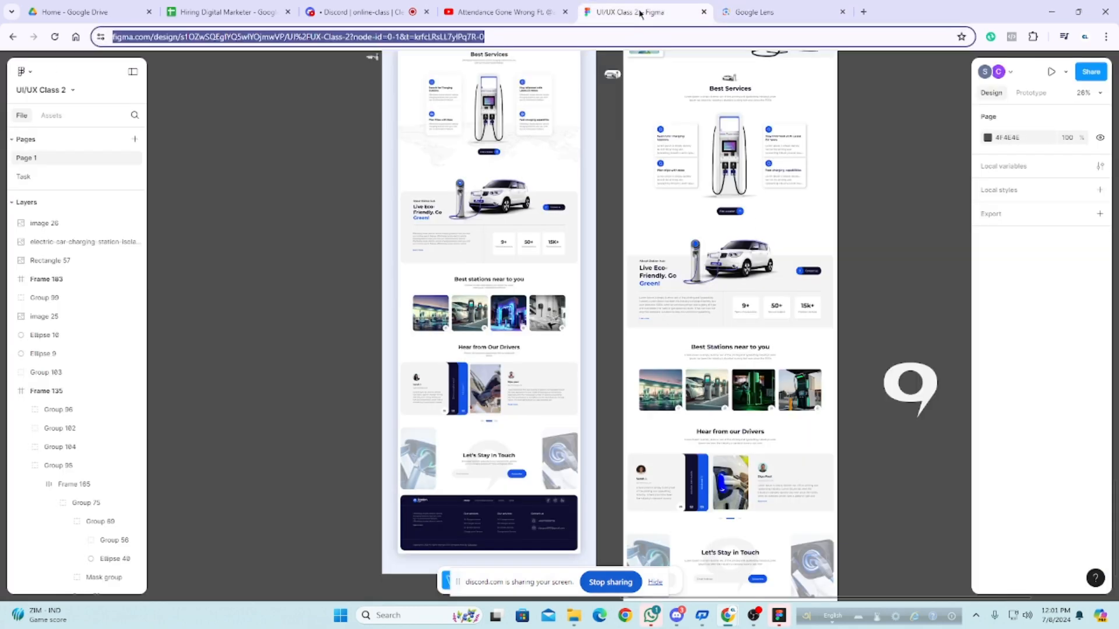
Step: Compare the layout from the About Station hub section down to the footer in both designs
scroll(524, 390, up, 3)
scroll(545, 389, up, 1)
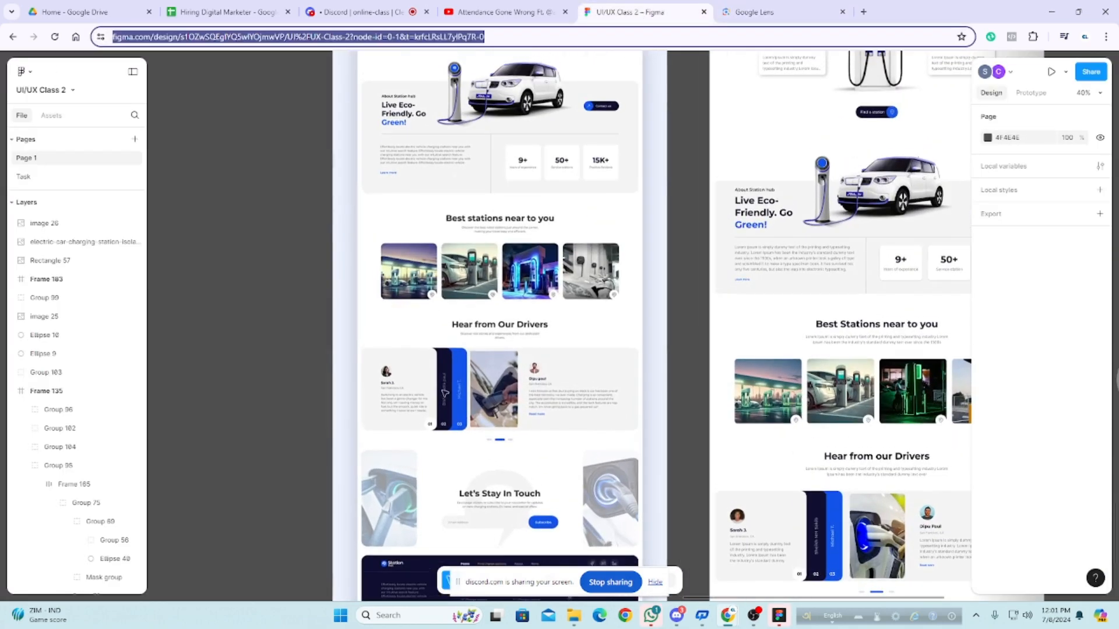
scroll(462, 352, up, 2)
scroll(339, 404, down, 2)
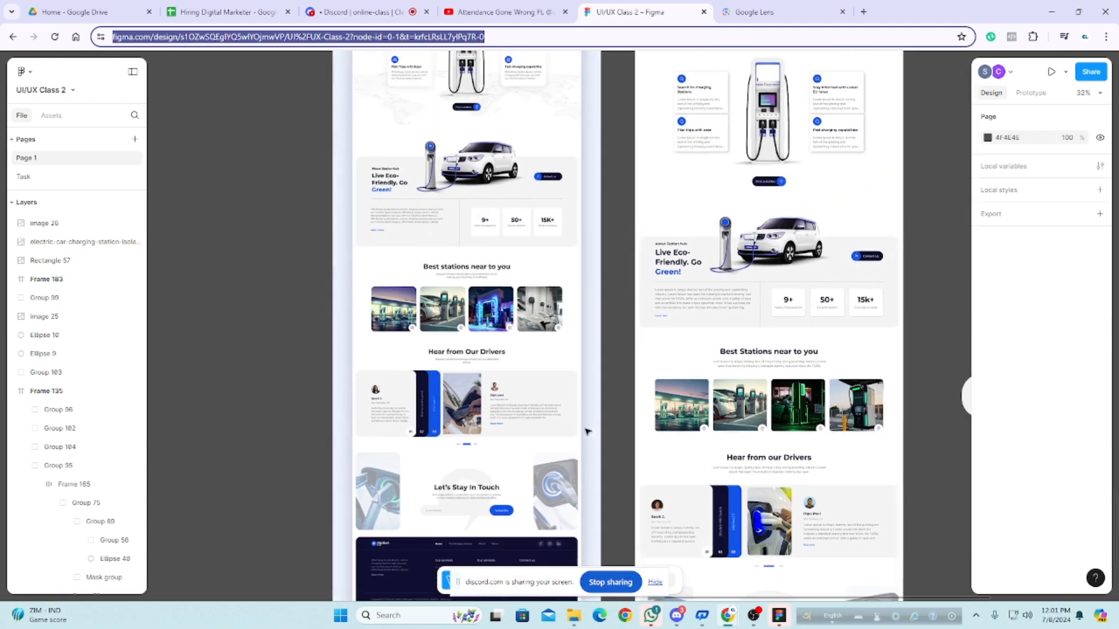
scroll(555, 300, down, 2)
scroll(582, 292, up, 2)
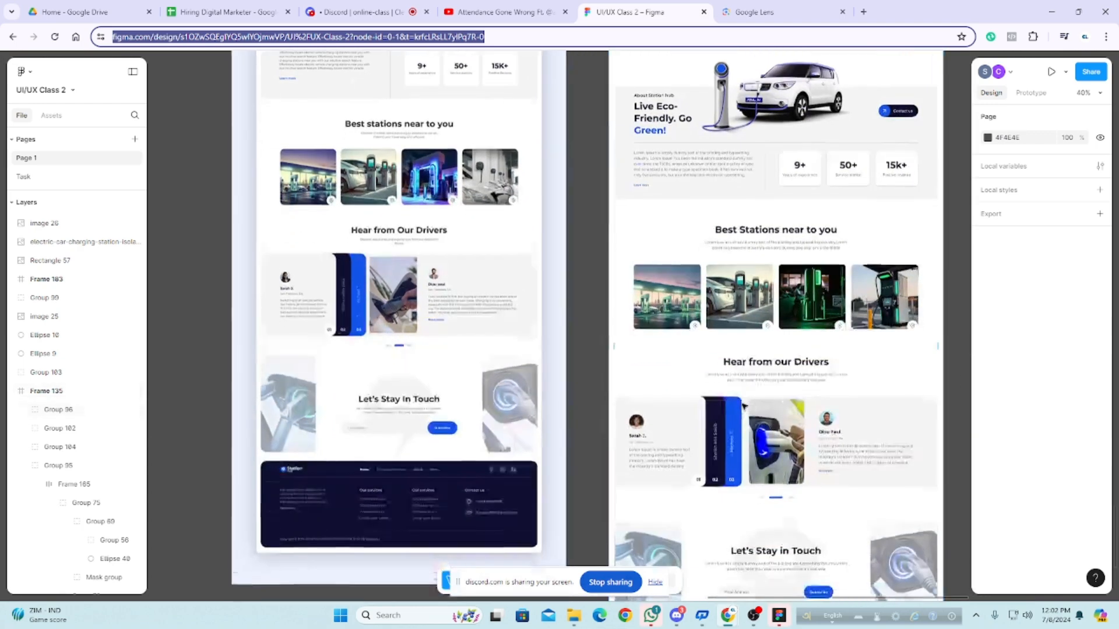
scroll(641, 286, up, 2)
scroll(642, 286, down, 1)
scroll(496, 359, up, 2)
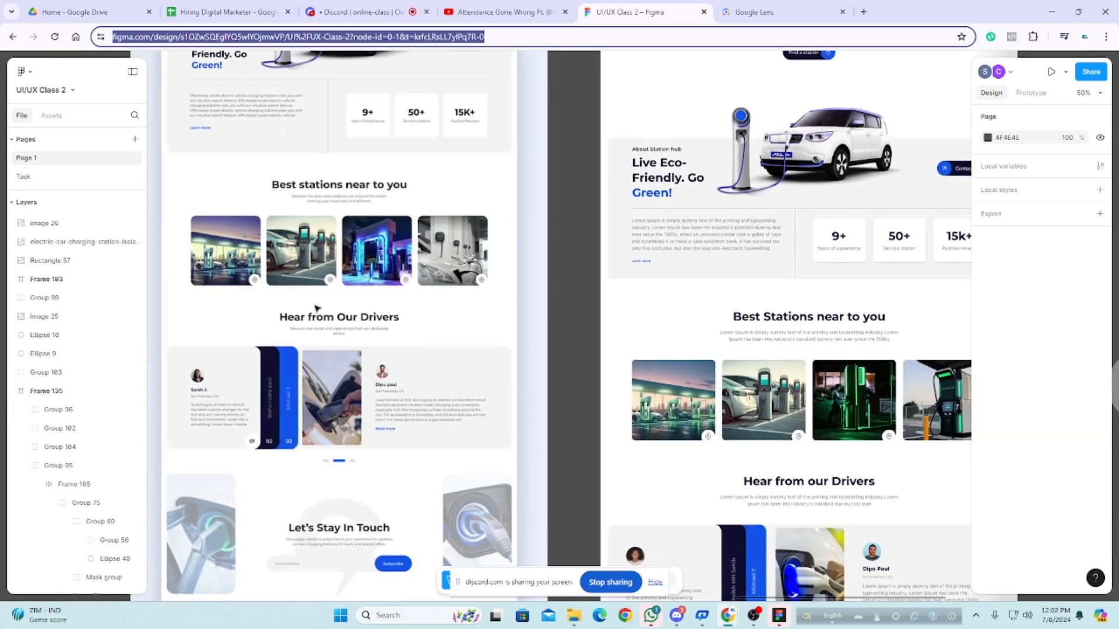
Step: Compare the location-pin badge on the first station image in the reference with the one in the recreated page
scroll(421, 336, up, 6)
scroll(704, 392, down, 3)
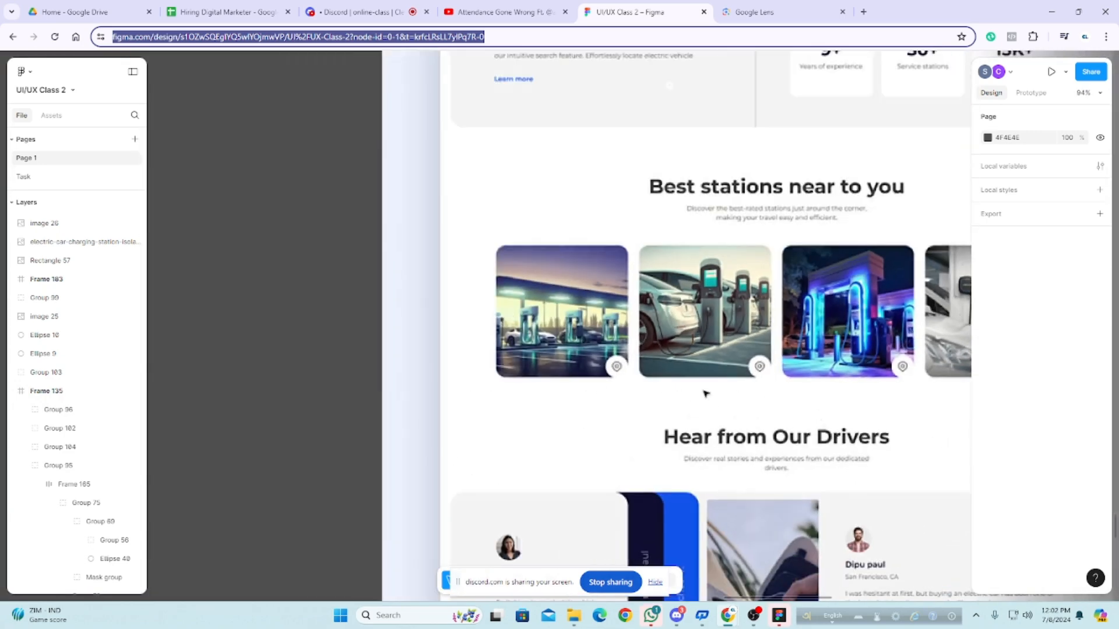
scroll(482, 348, up, 6)
scroll(466, 347, down, 1)
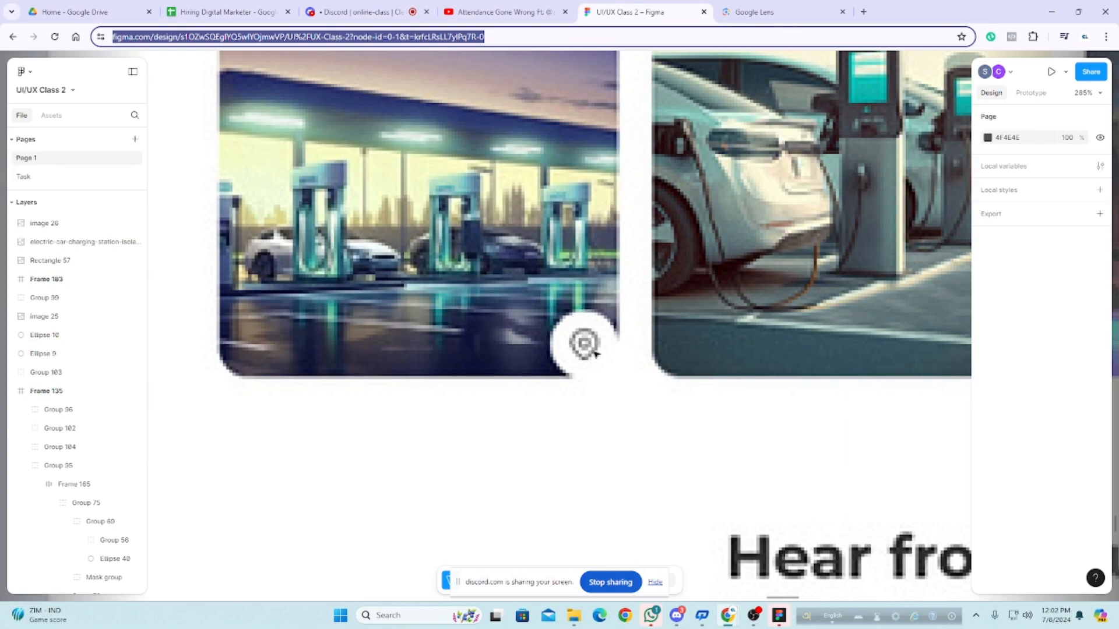
scroll(595, 353, up, 5)
scroll(535, 399, down, 5)
scroll(552, 387, up, 2)
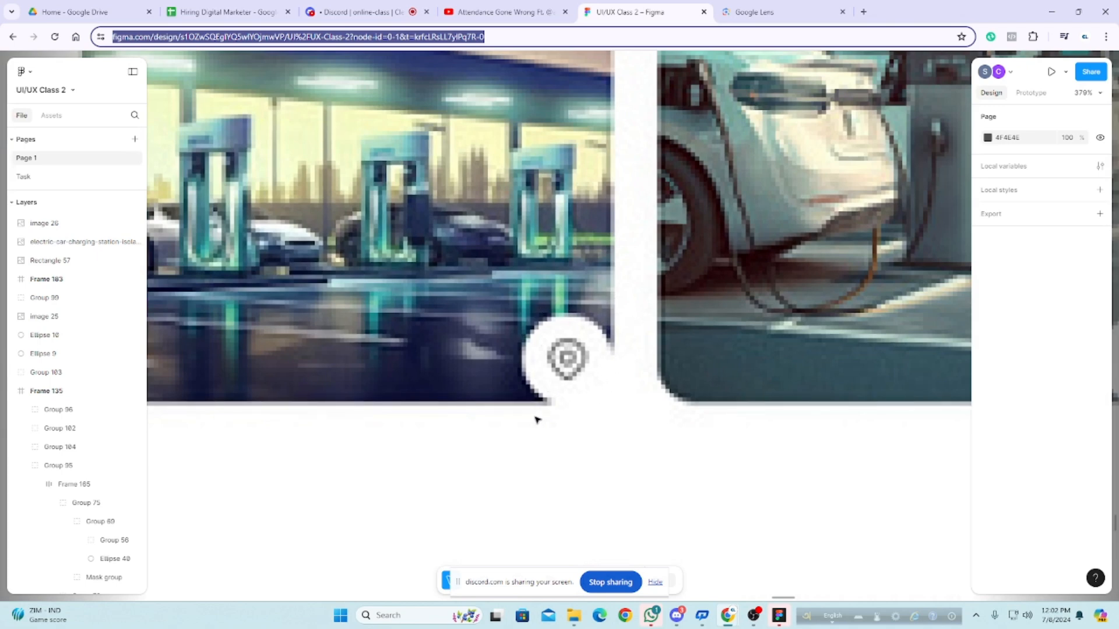
scroll(525, 345, down, 6)
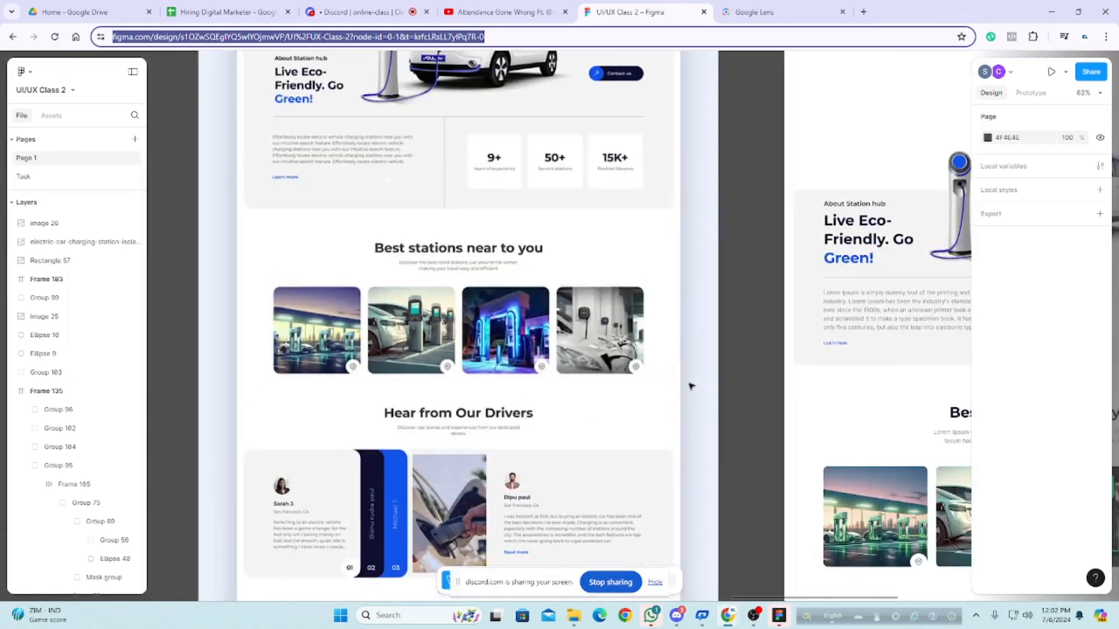
scroll(366, 383, down, 3)
scroll(366, 383, down, 5)
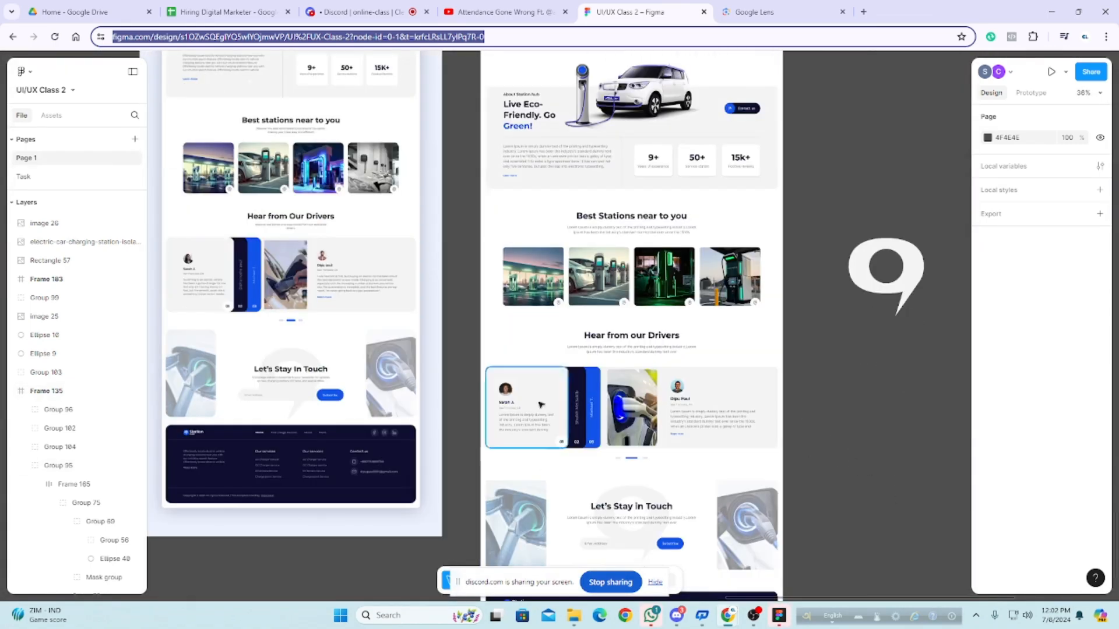
scroll(506, 298, up, 4)
scroll(507, 298, up, 3)
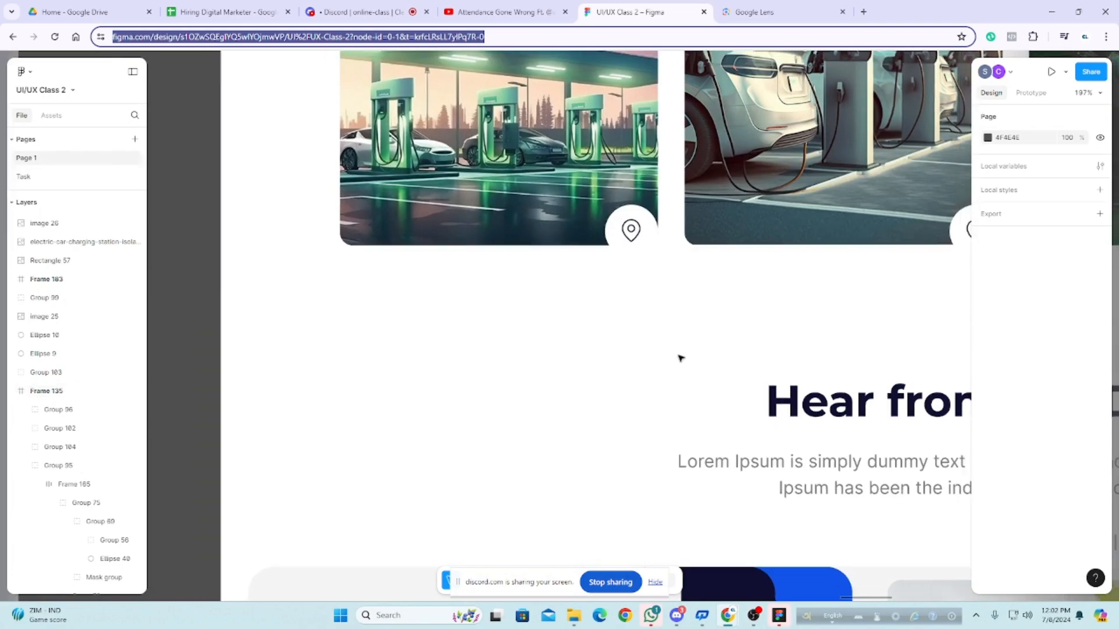
Step: Compare the station and driver sections of both designs, and inspect the white circle behind the first station image's location pin in the recreated page
scroll(641, 327, down, 2)
scroll(651, 314, down, 3)
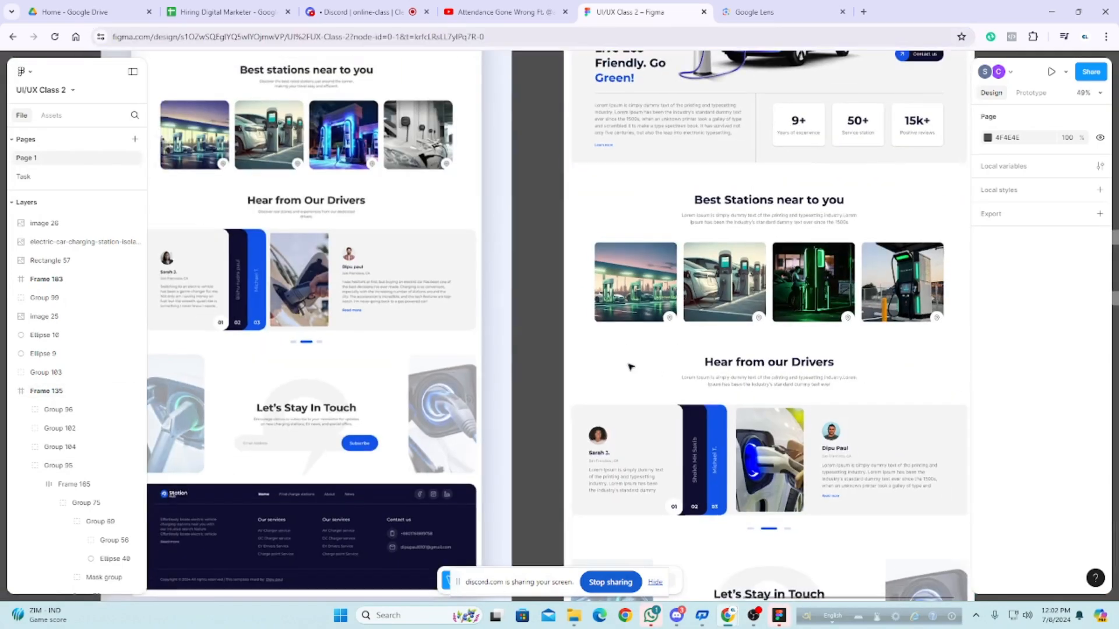
scroll(664, 379, up, 1)
scroll(664, 379, down, 1)
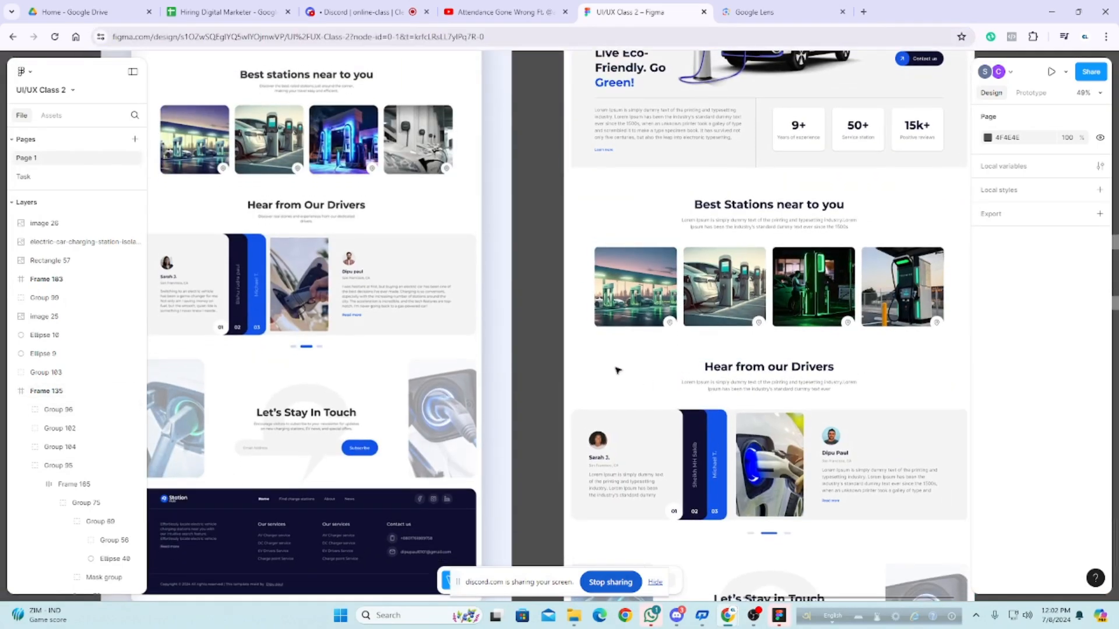
scroll(617, 370, down, 2)
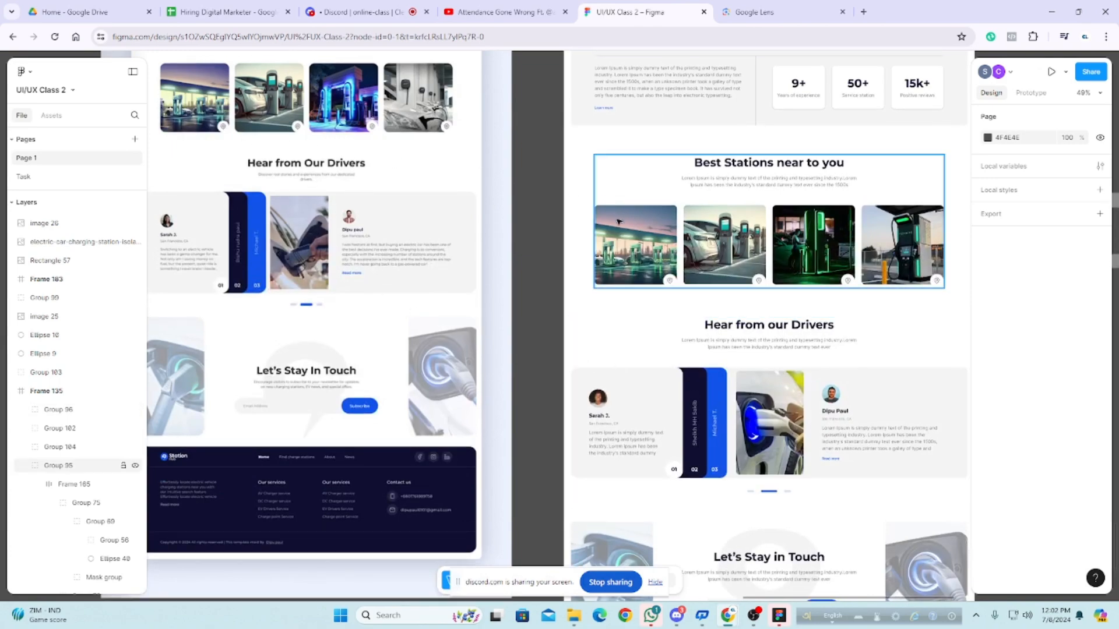
scroll(700, 273, up, 5)
scroll(614, 288, up, 5)
click(571, 349)
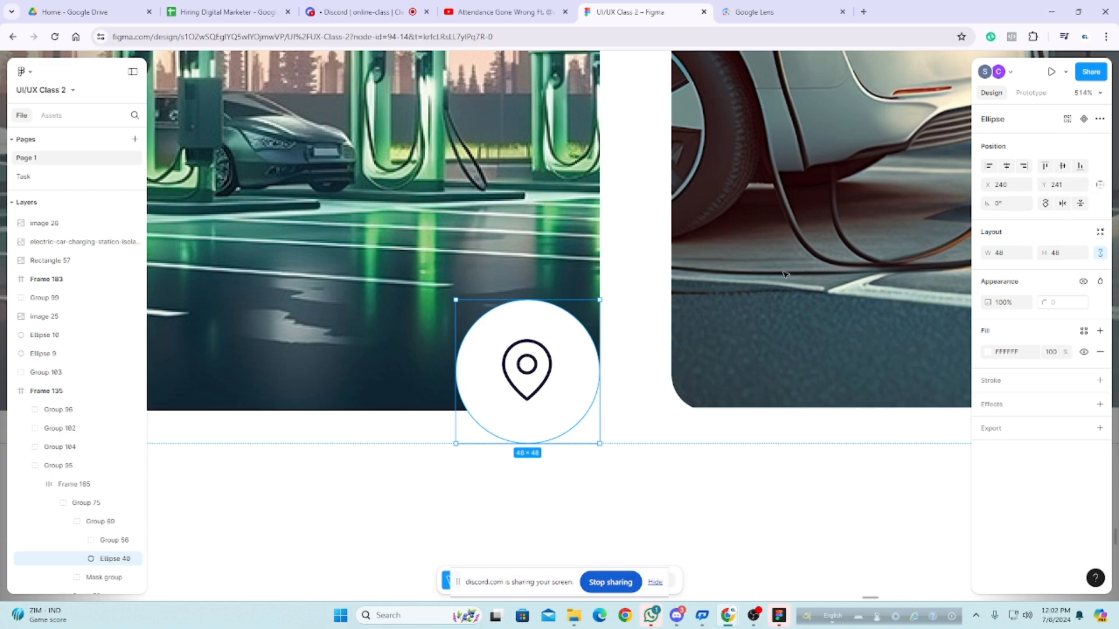
Step: Examine the numbered 01 circle on the first testimonial card in the reference and compare it with the recreated page
scroll(761, 400, down, 5)
click(487, 411)
scroll(871, 418, up, 3)
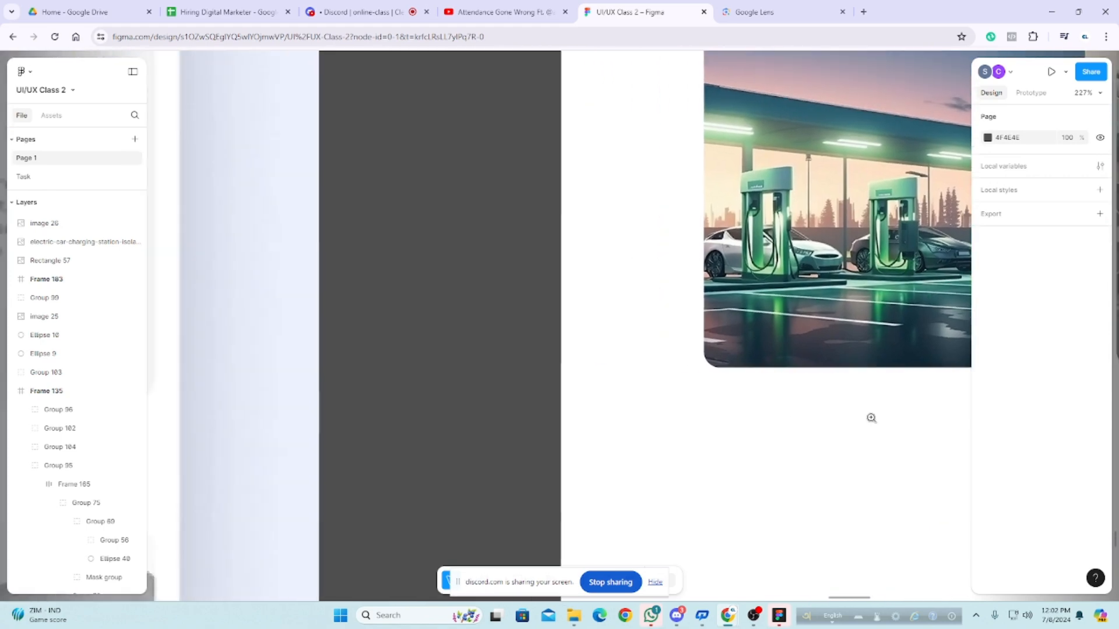
scroll(871, 418, down, 3)
scroll(641, 408, left, 5)
scroll(547, 390, up, 3)
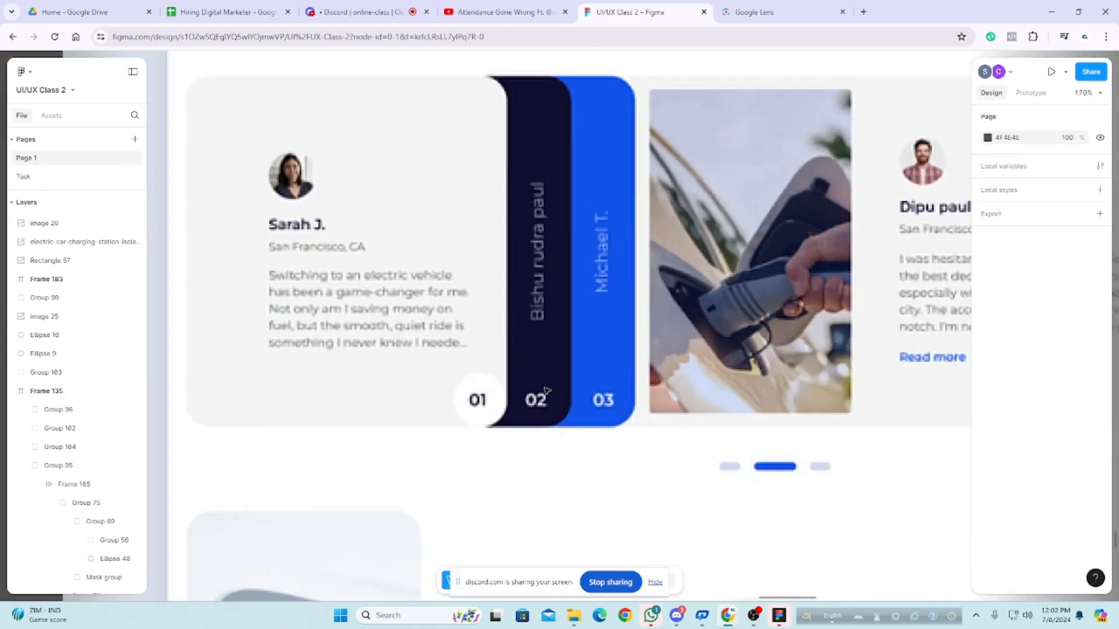
scroll(546, 390, up, 1)
scroll(549, 417, down, 2)
scroll(442, 420, up, 2)
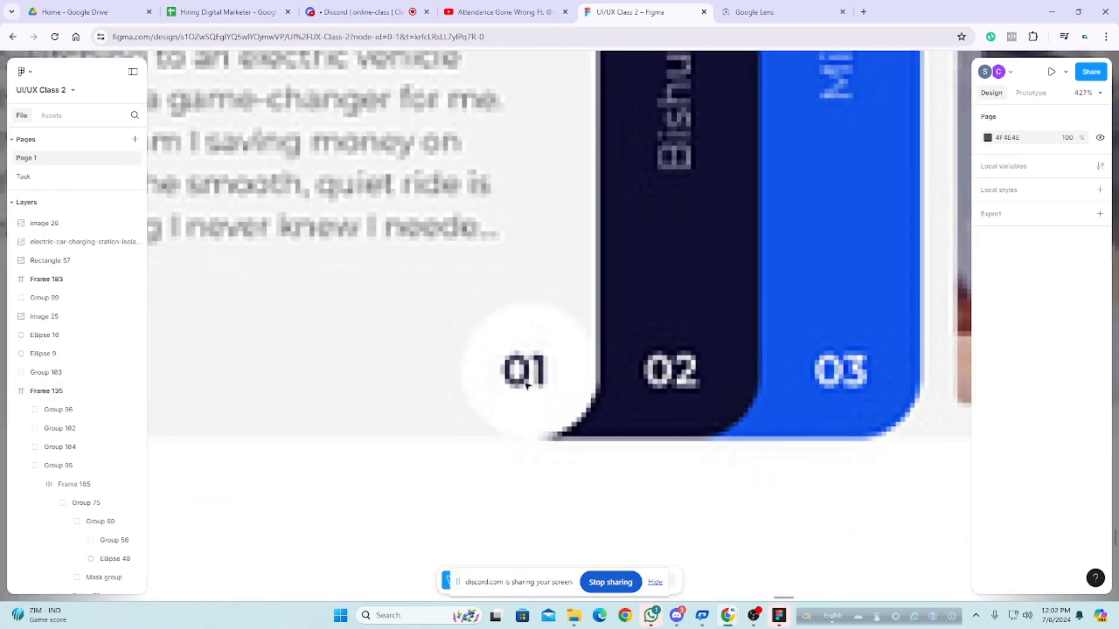
scroll(462, 381, down, 6)
scroll(408, 362, down, 3)
scroll(565, 362, up, 8)
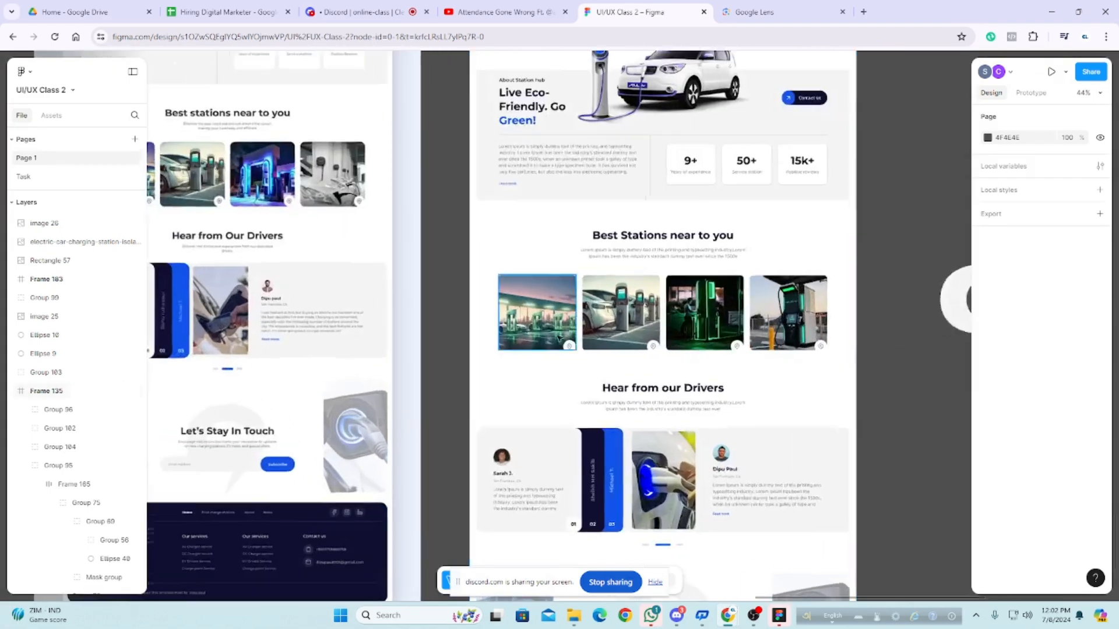
Step: Try to change the arc sweep of the white circle behind the first station image's location pin to about -89.4%
click(631, 364)
scroll(621, 359, up, 3)
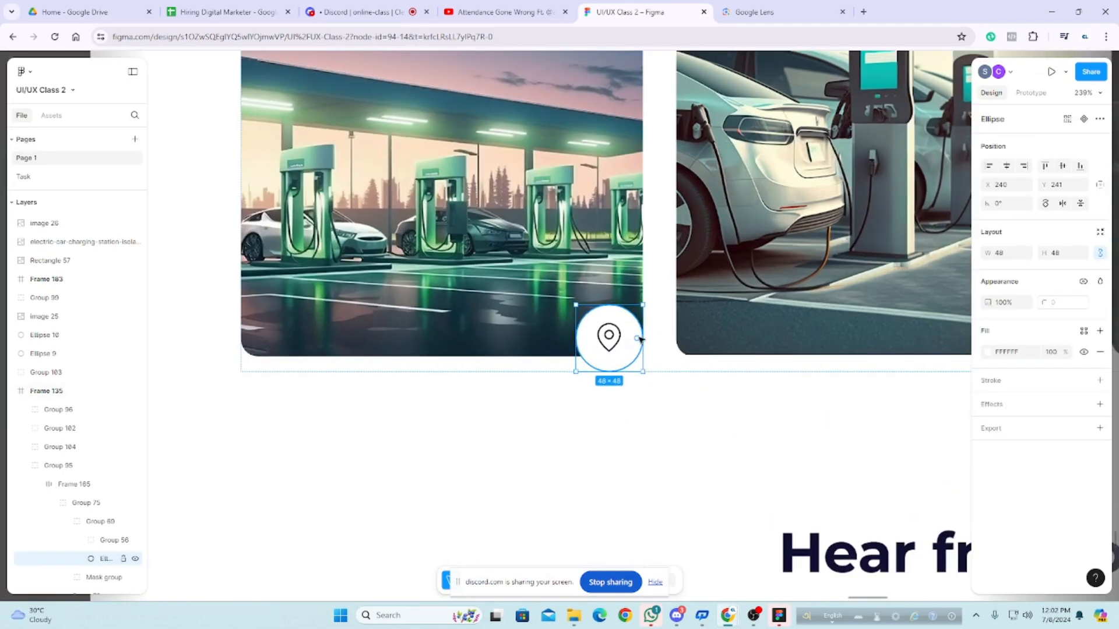
drag(641, 339, 659, 379)
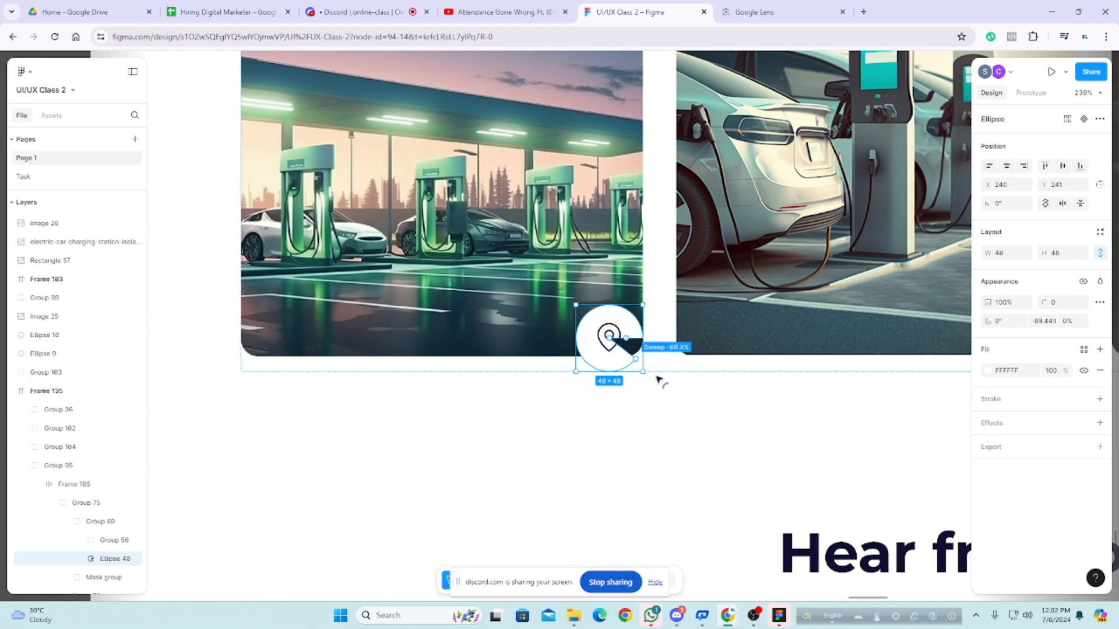
scroll(839, 457, down, 2)
click(839, 458)
Step: Compare the Hear from Our Drivers testimonial section in the reference with the recreated page
scroll(839, 457, down, 8)
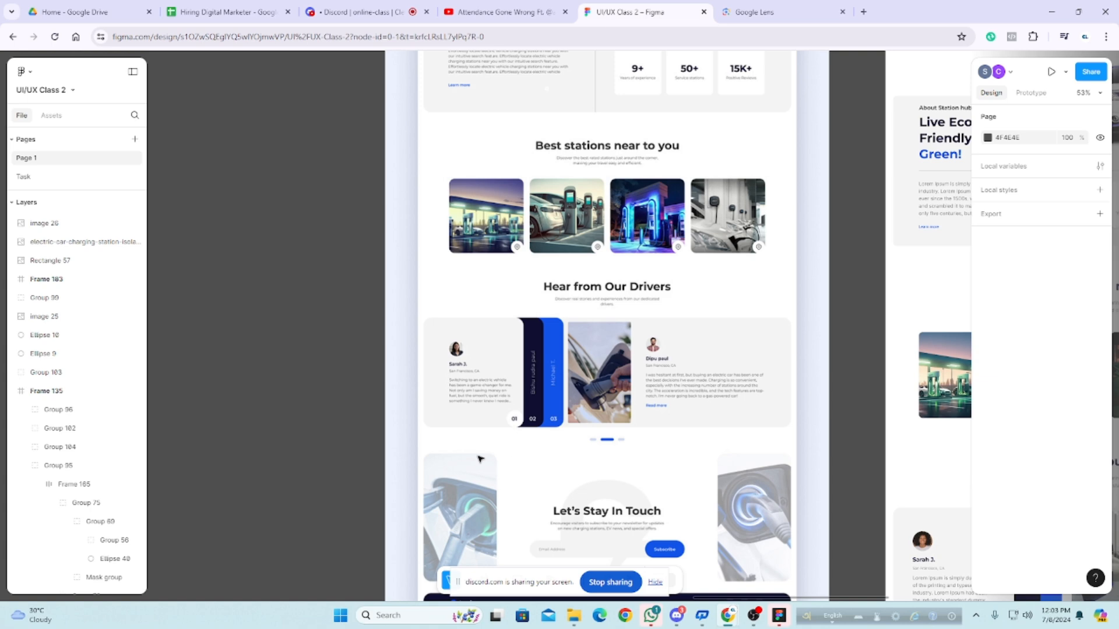
scroll(495, 425, up, 5)
ctrl+scroll(492, 427, down, 10)
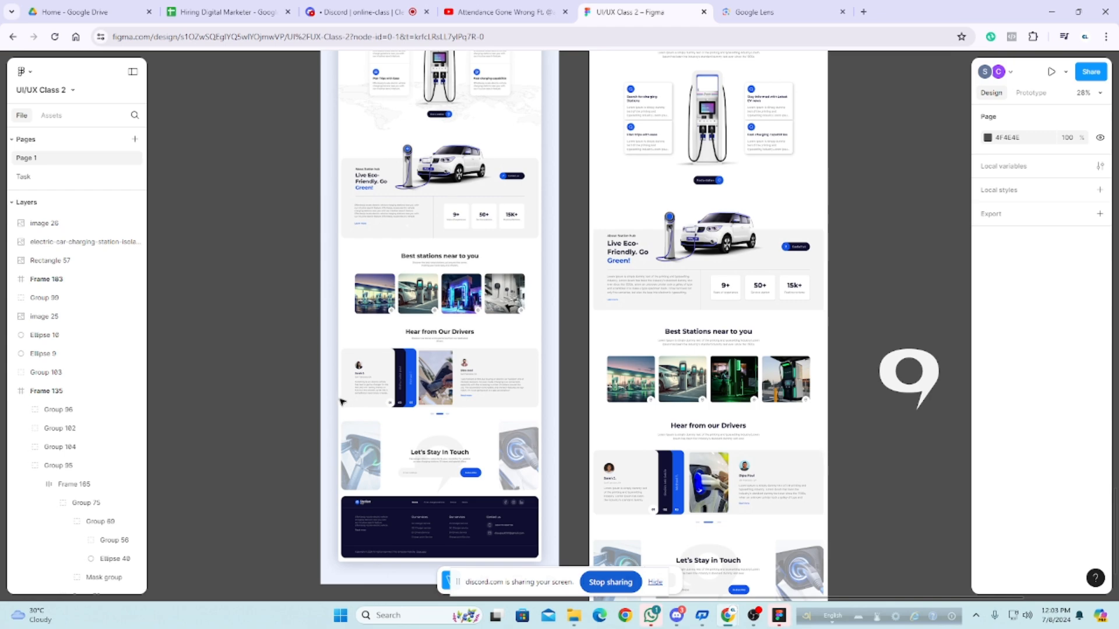
ctrl+scroll(343, 402, up, 9)
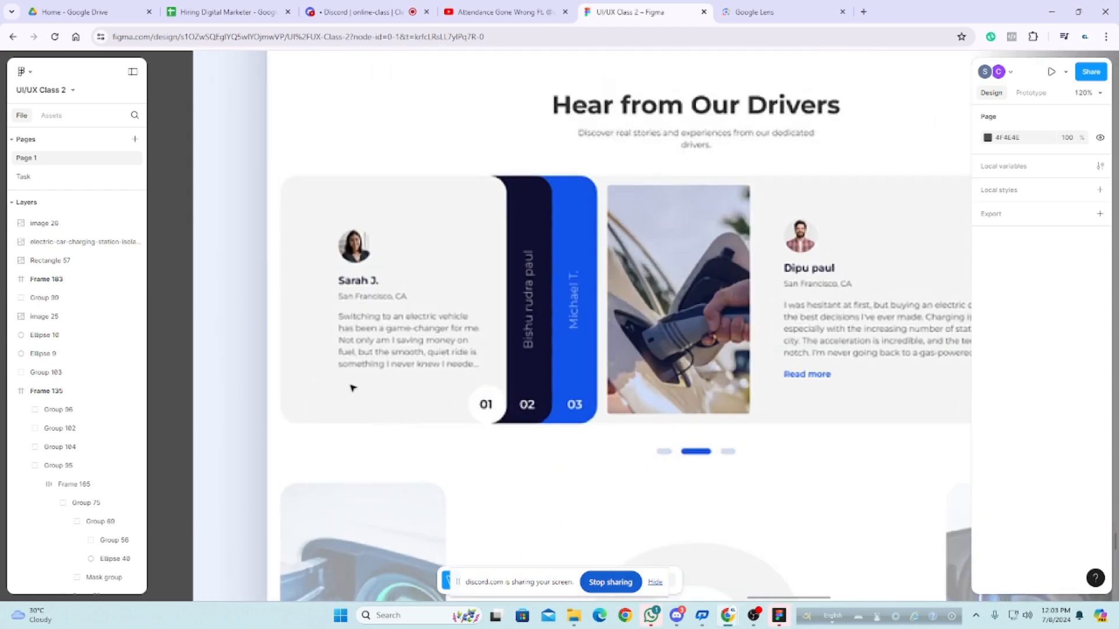
ctrl+scroll(352, 387, down, 8)
ctrl+scroll(885, 418, up, 3)
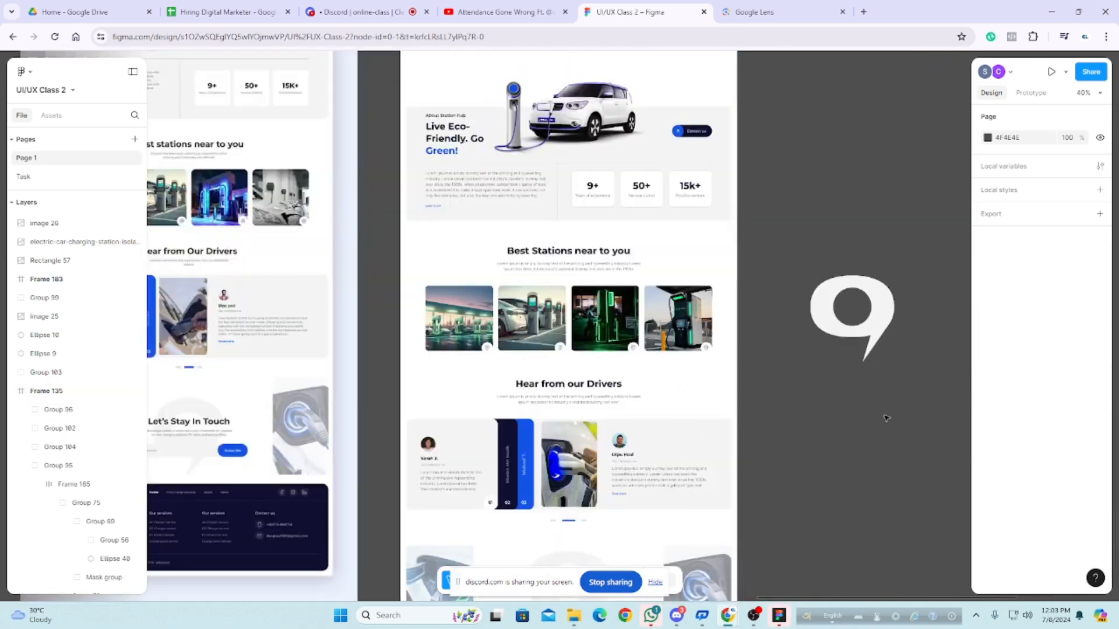
ctrl+scroll(885, 418, up, 3)
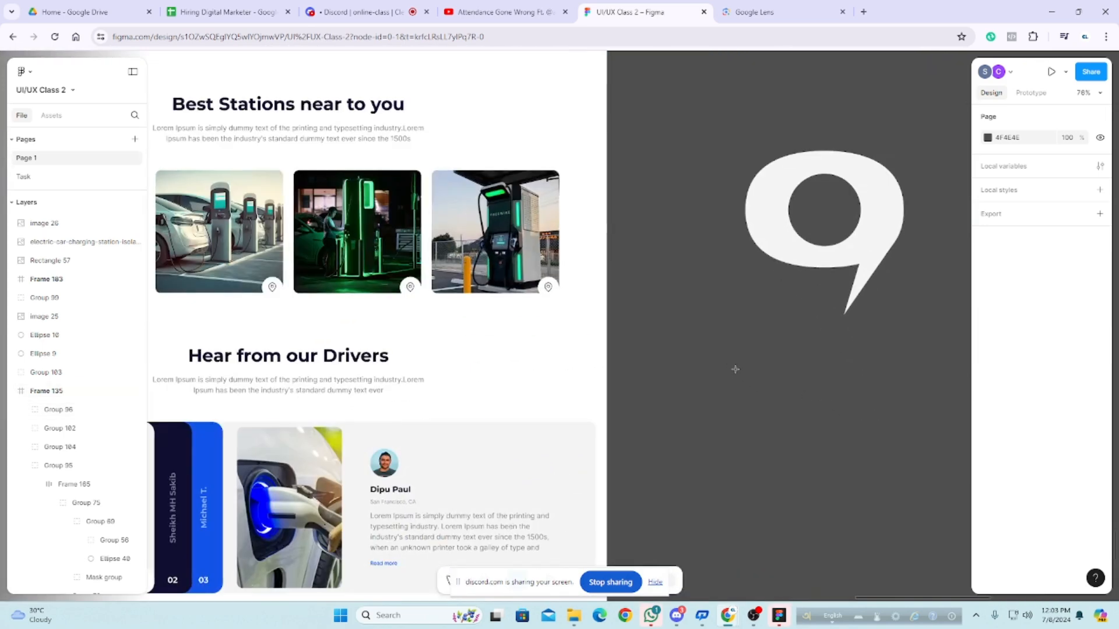
Step: Draw a square about 107 × 107 below the speech-bubble shape beside the recreated page, and flip it vertically
drag(729, 360, 776, 408)
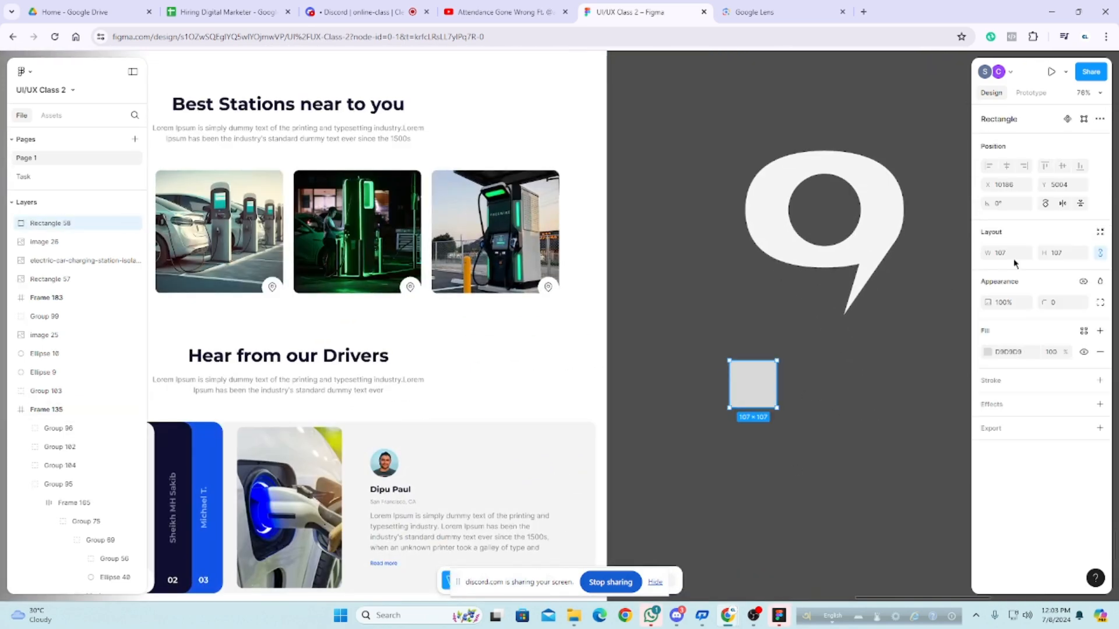
click(1081, 204)
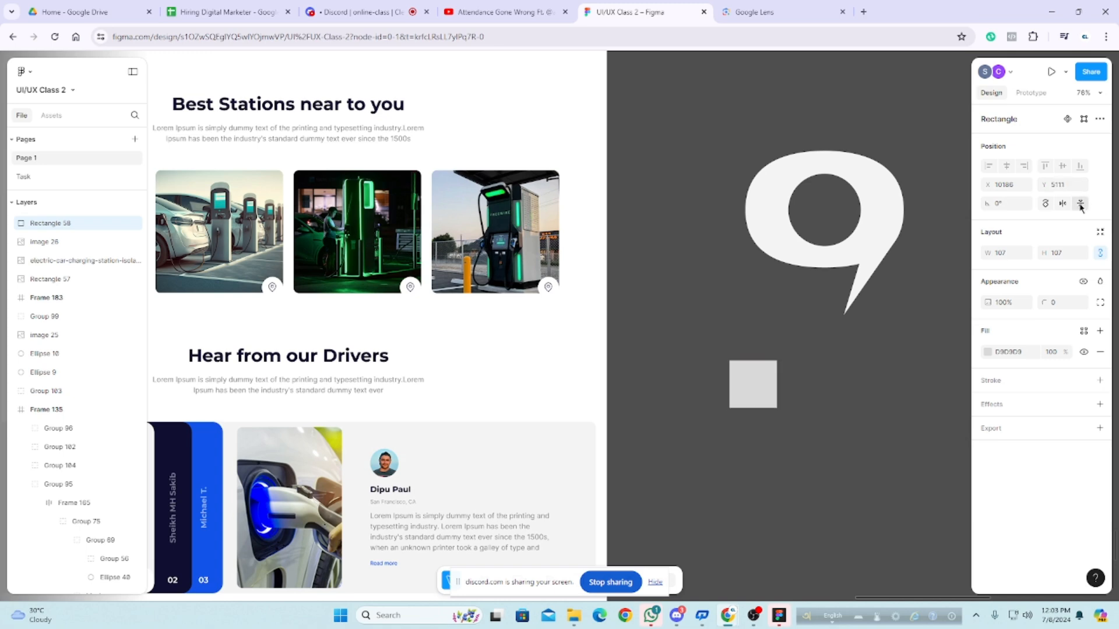
click(905, 388)
click(763, 385)
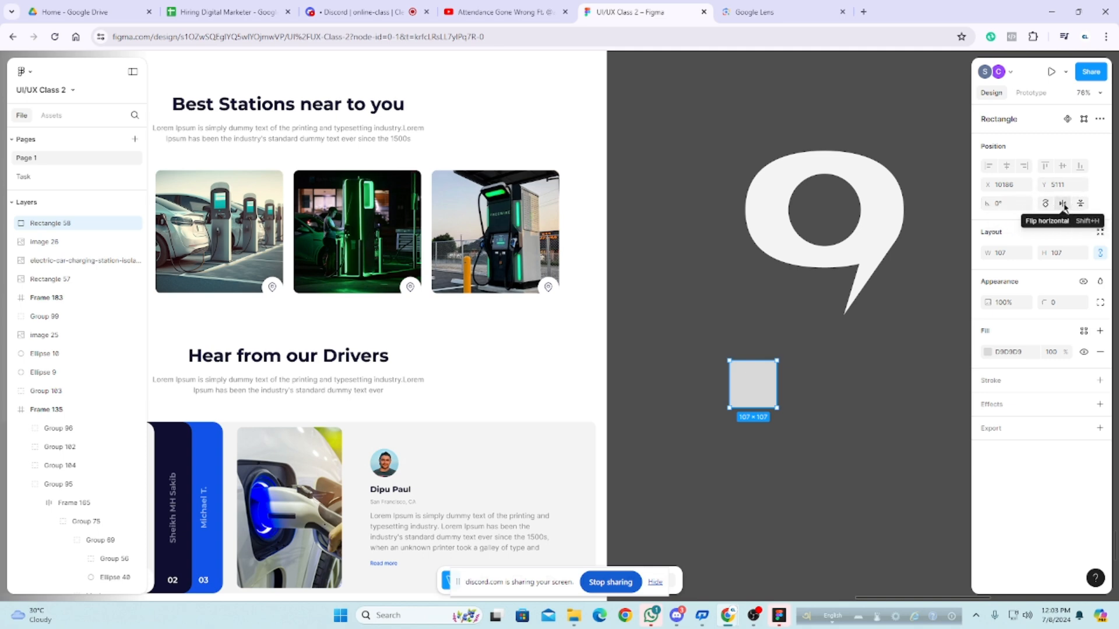
Step: View the square's individual corner radius and corner smoothing settings
click(1061, 304)
click(1100, 303)
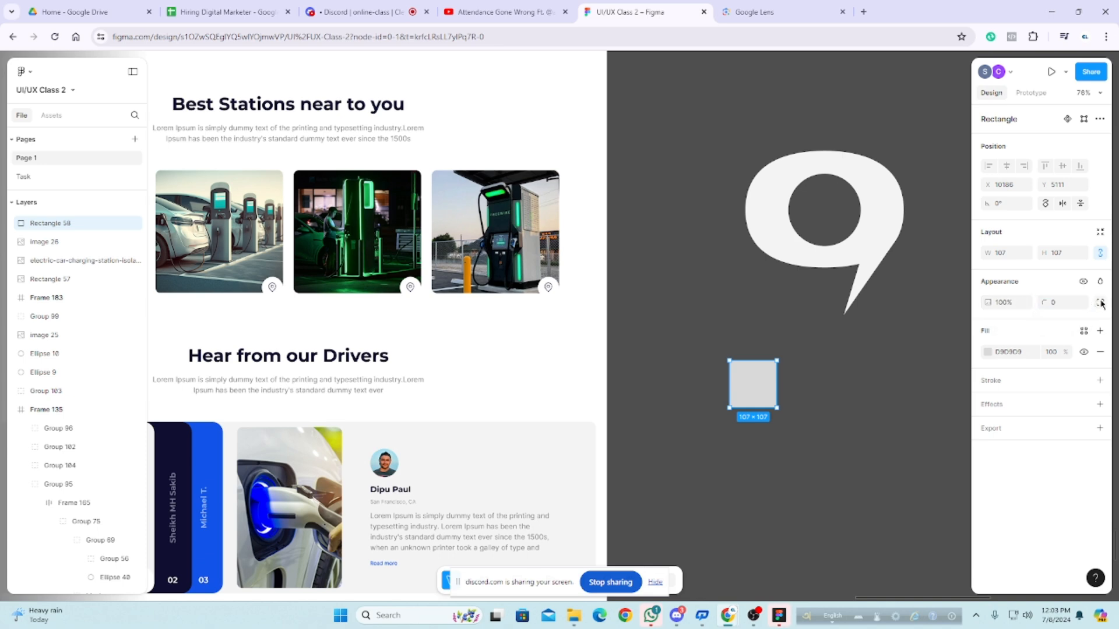
mouse_move(845, 394)
mouse_down()
mouse_move(904, 393)
mouse_move(846, 392)
mouse_up()
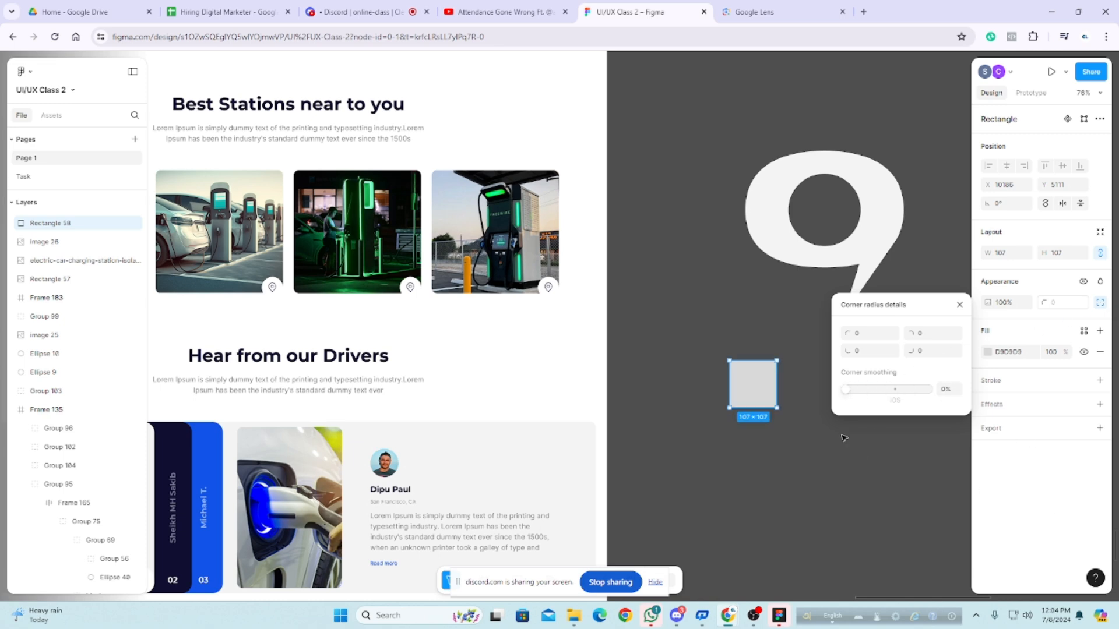
click(844, 467)
click(766, 380)
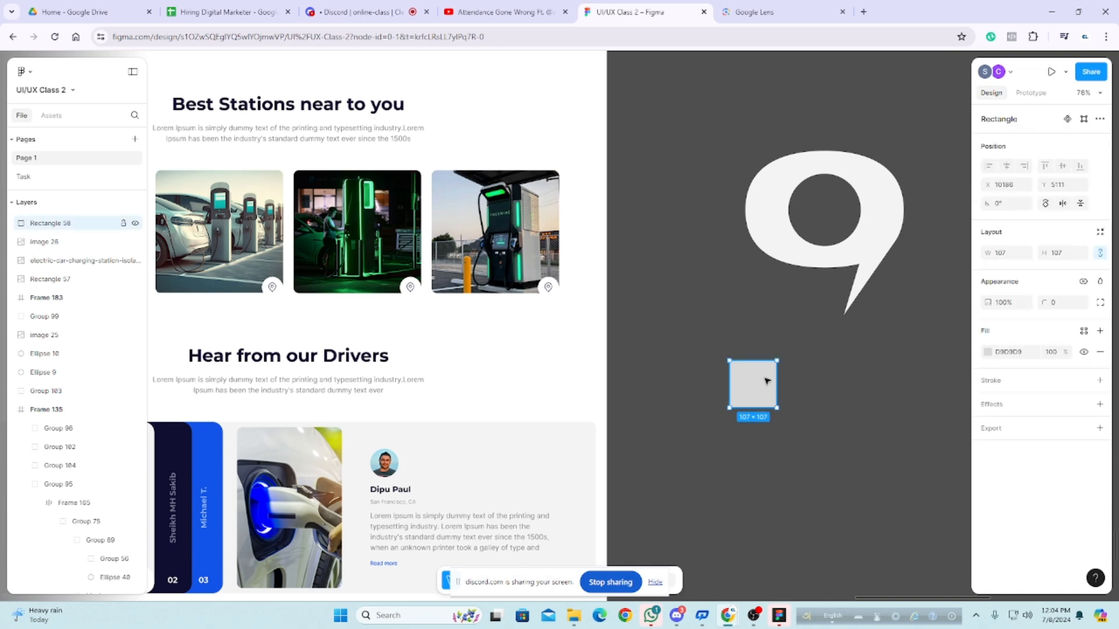
Step: Round the square's corners to a radius of 53.5 so it forms a full circle
scroll(767, 380, up, 6)
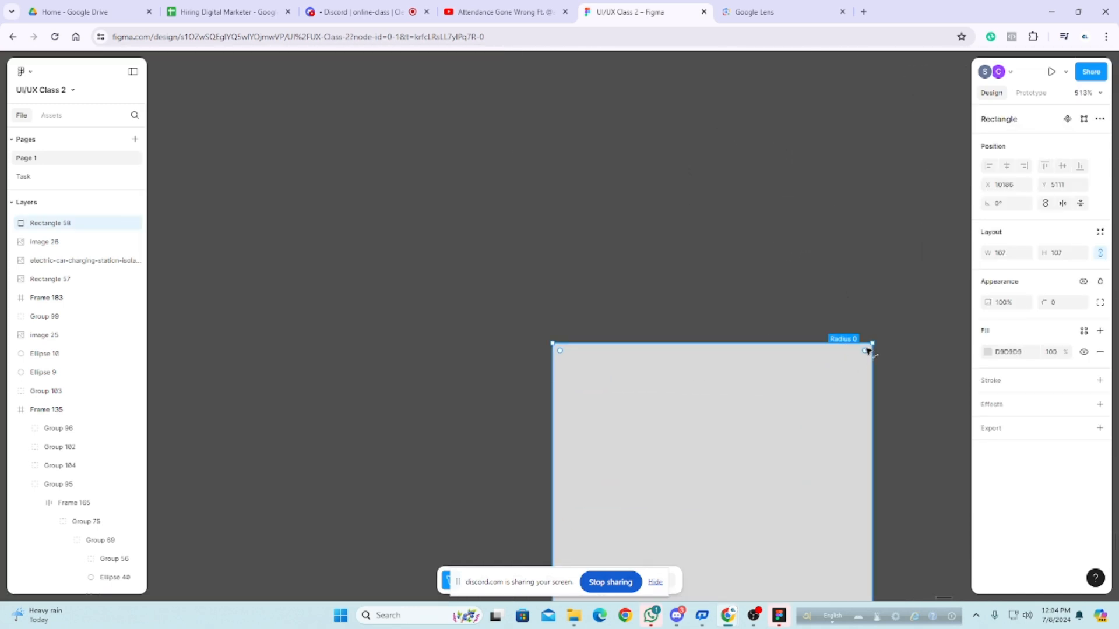
drag(865, 350, 713, 505)
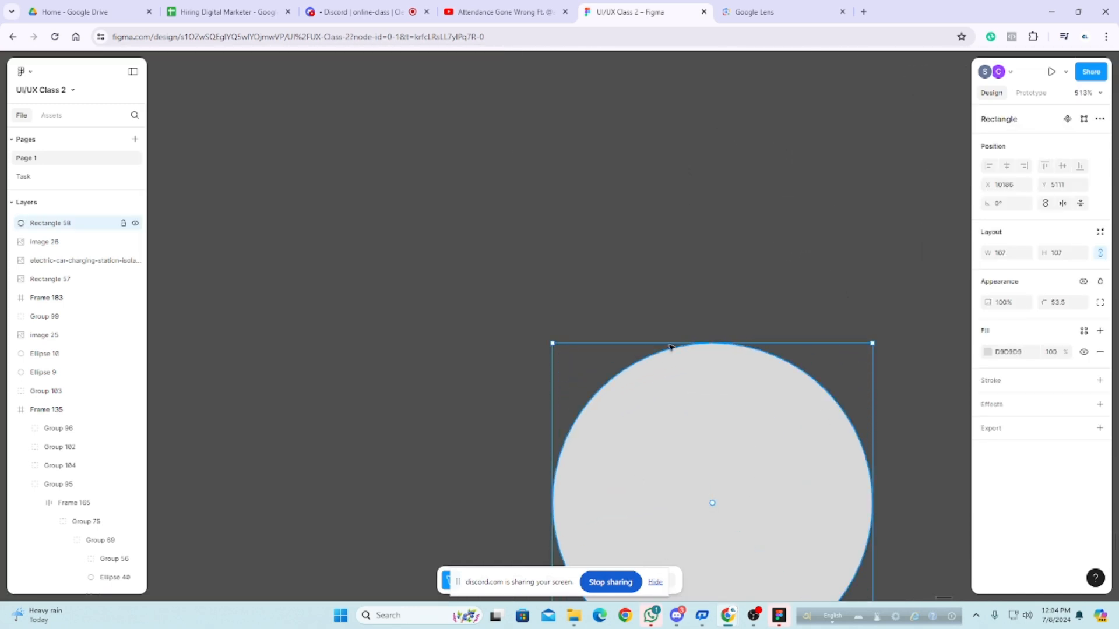
scroll(746, 330, down, 5)
click(907, 426)
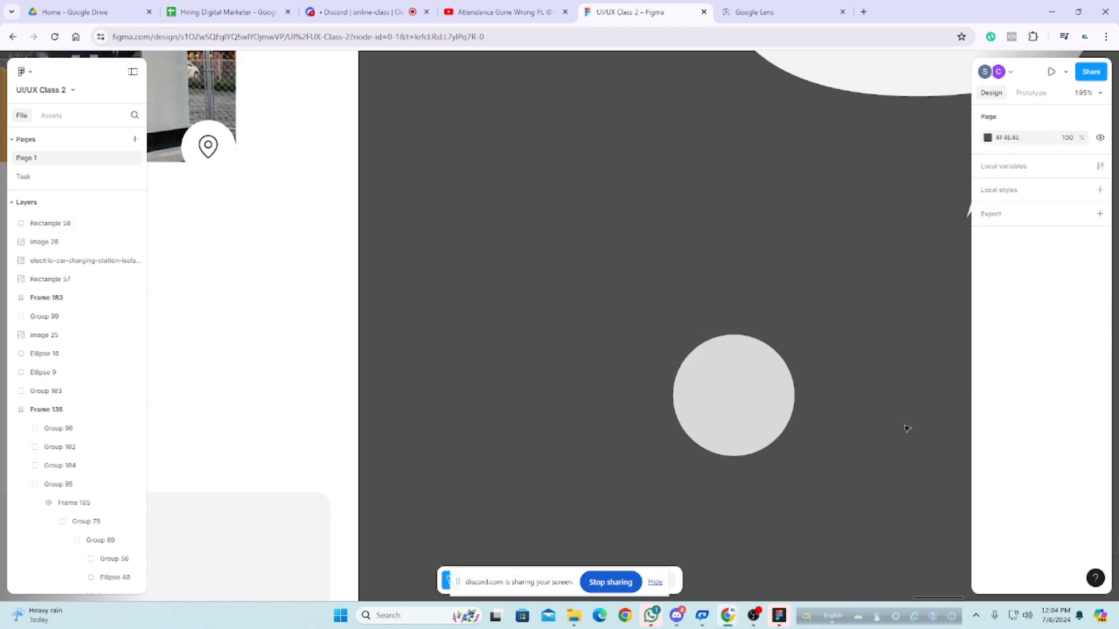
Step: Enlarge the rounded shape to about 436 × 436 and increase its corner radius to 218 to form a circle
click(756, 417)
scroll(737, 387, down, 5)
drag(737, 386, 731, 519)
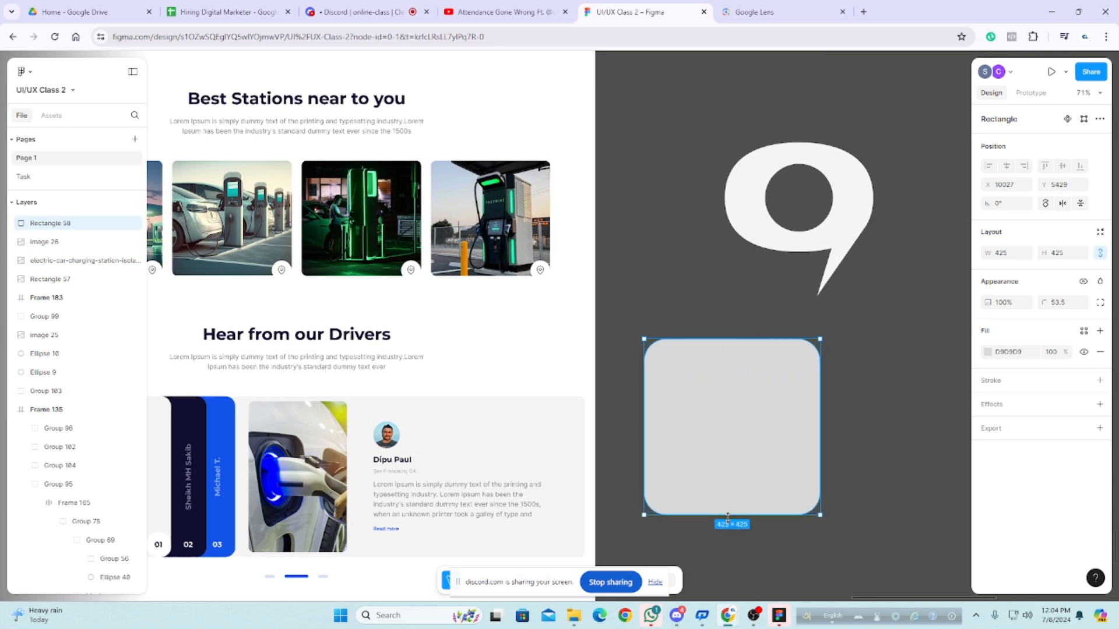
click(856, 526)
click(749, 452)
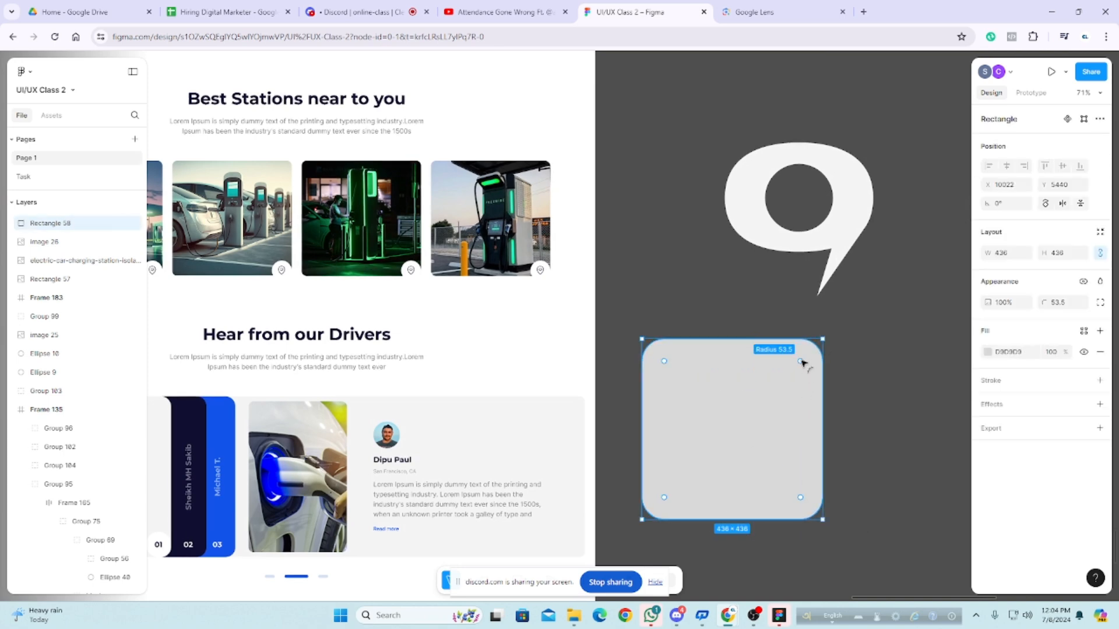
drag(800, 360, 714, 414)
click(876, 404)
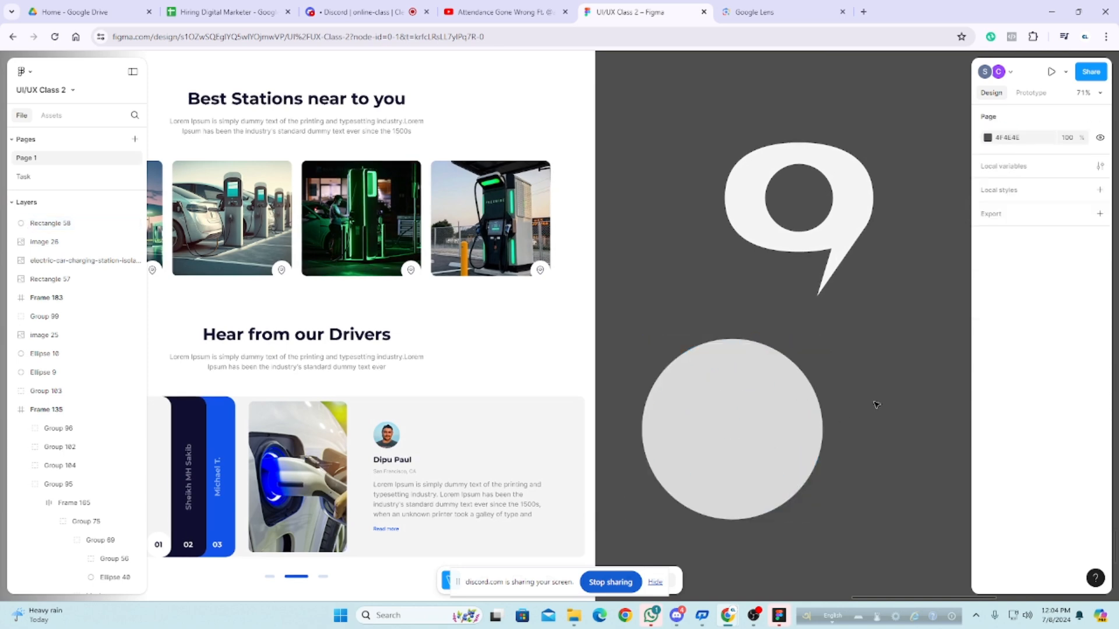
Step: Try to bend a corner point of the rounded shape in vector edit mode
click(761, 426)
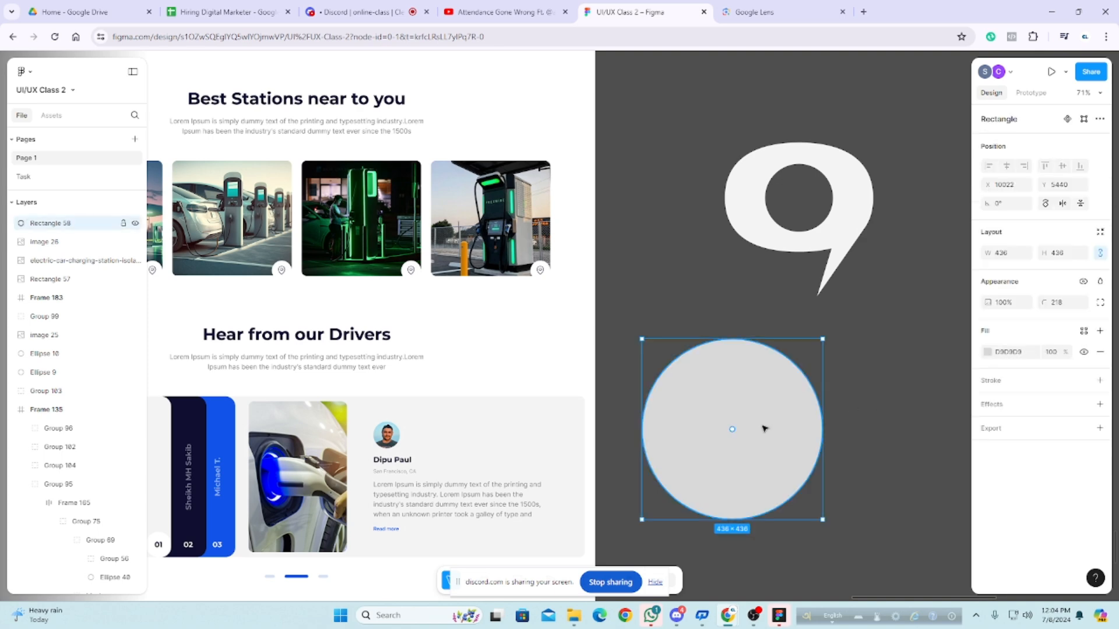
double_click(787, 425)
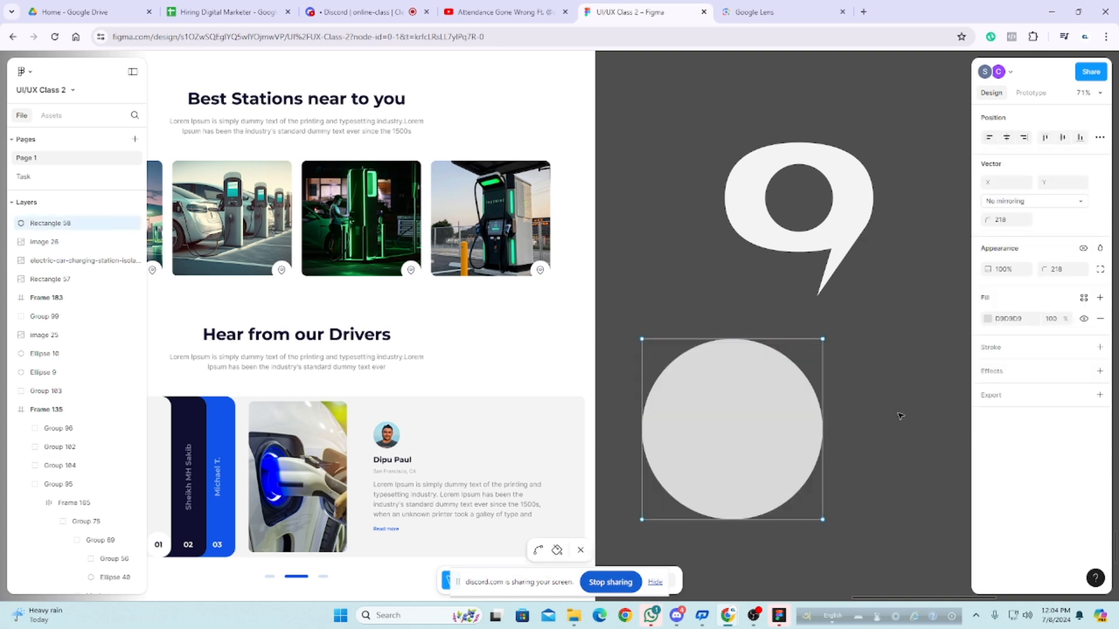
key(Escape)
double_click(787, 391)
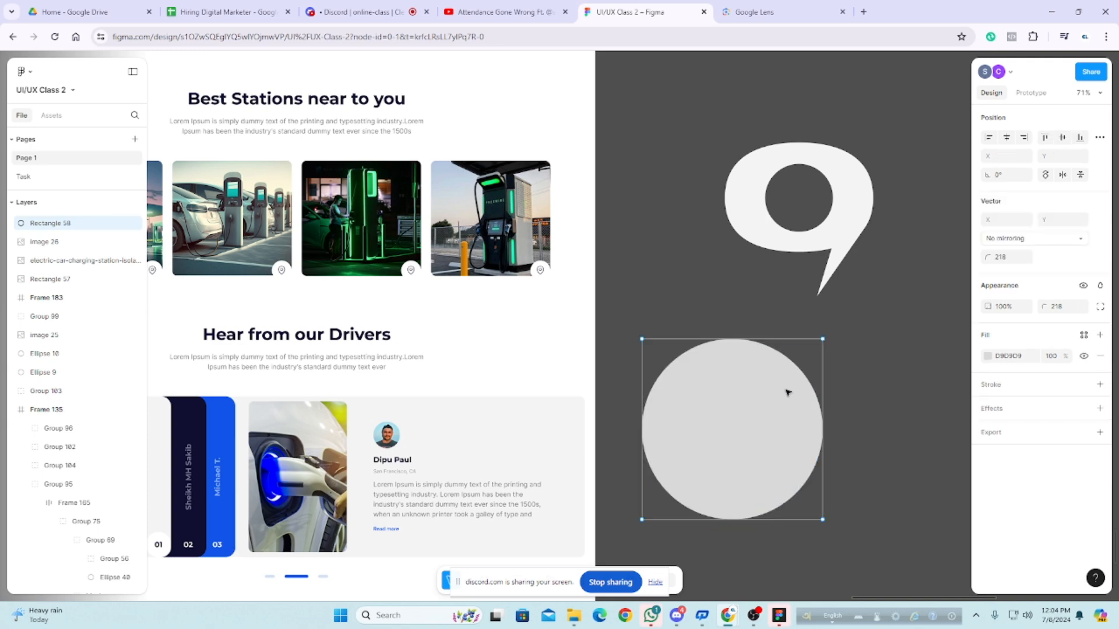
drag(822, 338, 738, 408)
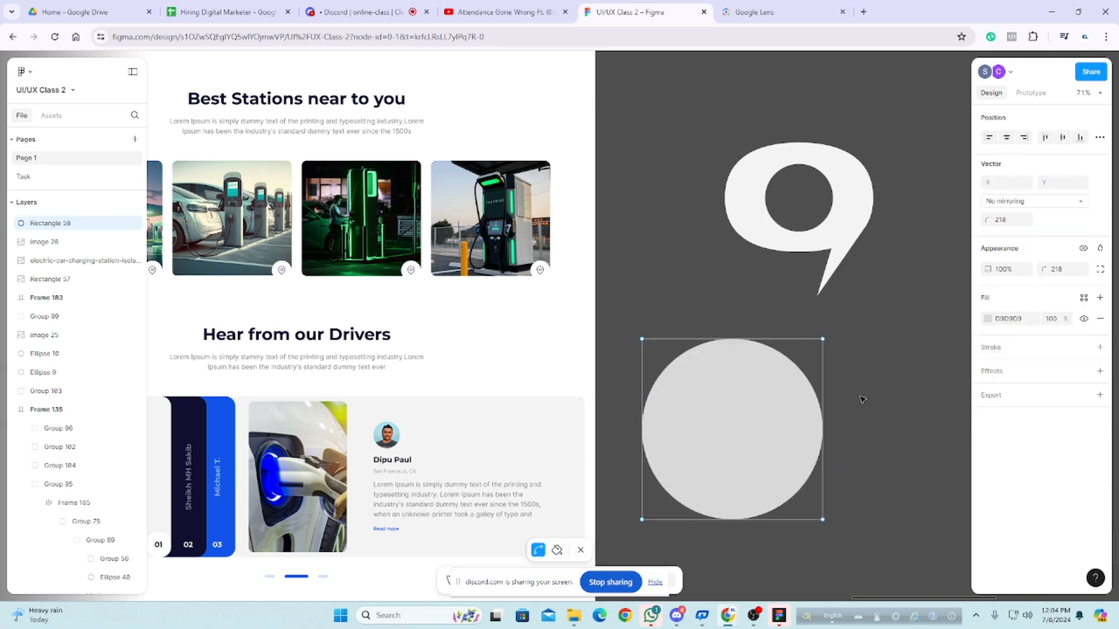
key(Escape)
key(Escape)
Step: Delete the demonstration circle beside the recreated page
scroll(819, 419, down, 5)
click(819, 419)
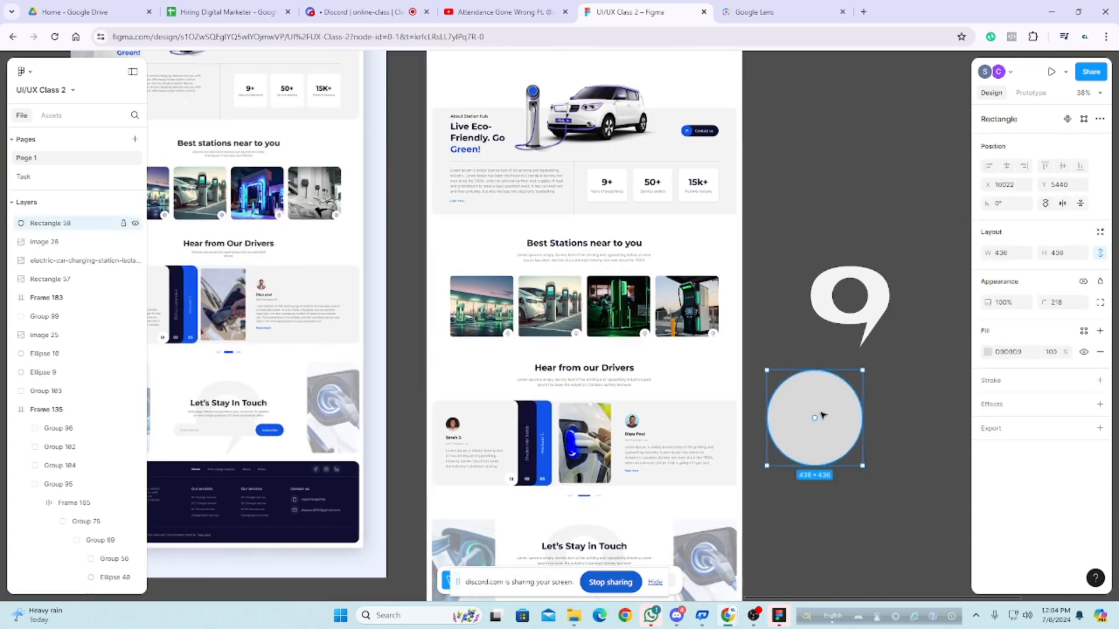
key(Delete)
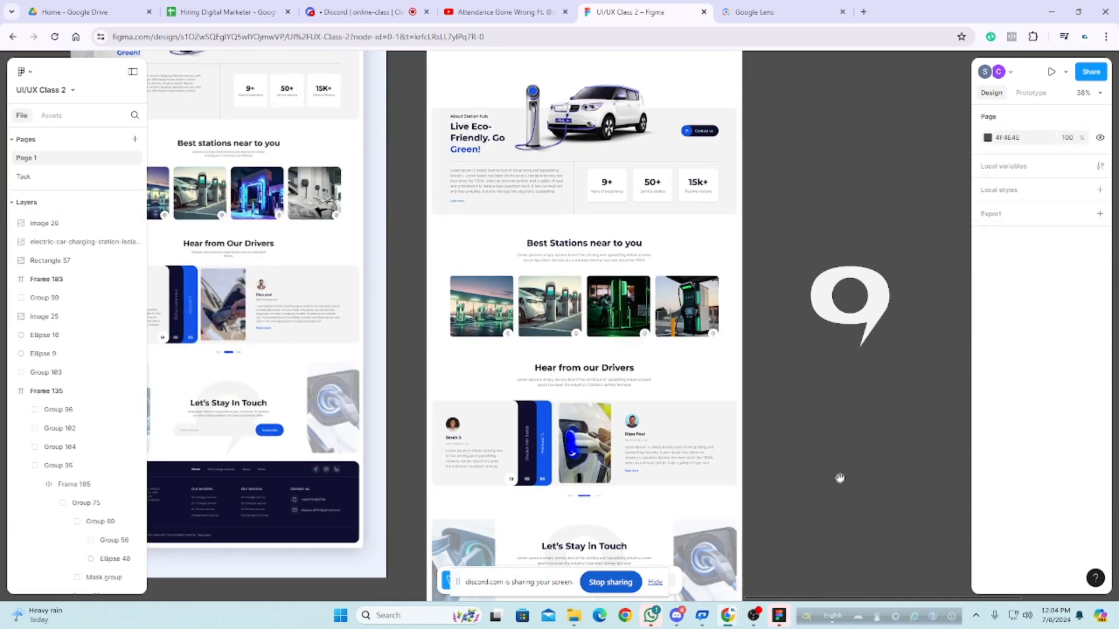
Step: Compare the testimonial and Let's Stay in Touch sections of the recreated page with the reference
scroll(839, 477, down, 3)
scroll(633, 366, up, 3)
scroll(632, 365, down, 3)
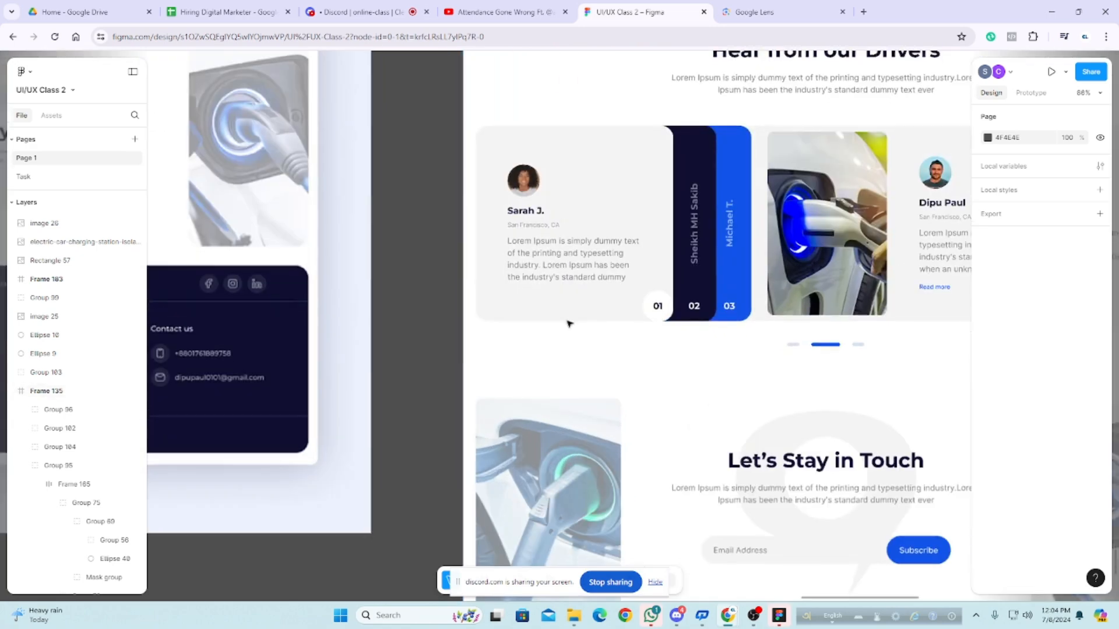
scroll(606, 437, down, 2)
scroll(874, 472, up, 2)
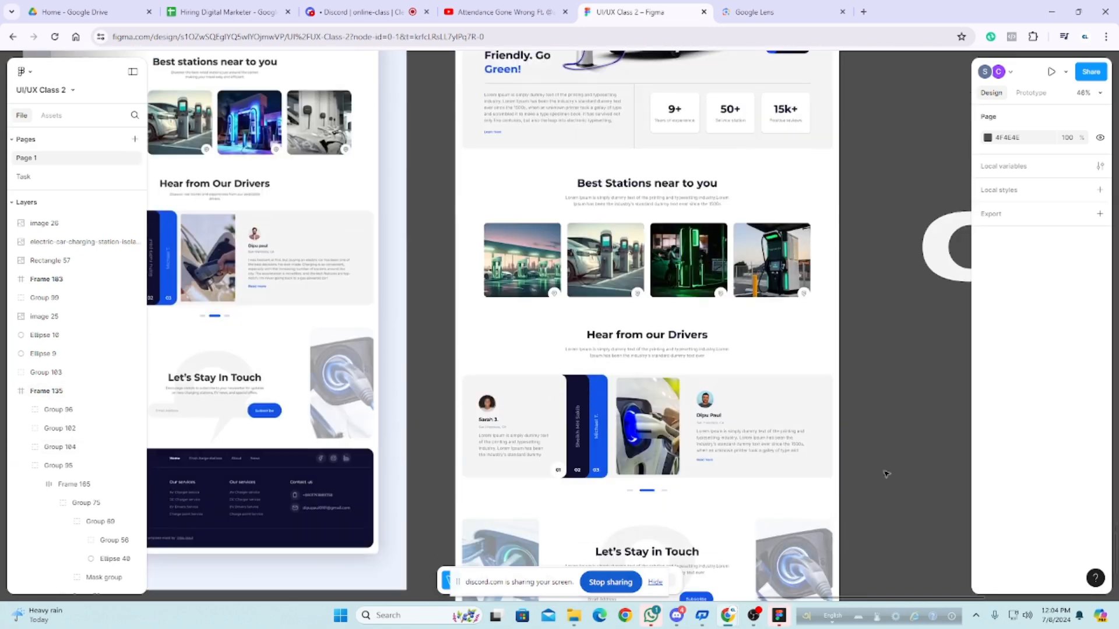
Step: Examine the vertical spacing between the testimonial, Let's Stay in Touch and footer sections on both pages
scroll(874, 471, down, 3)
scroll(748, 450, up, 2)
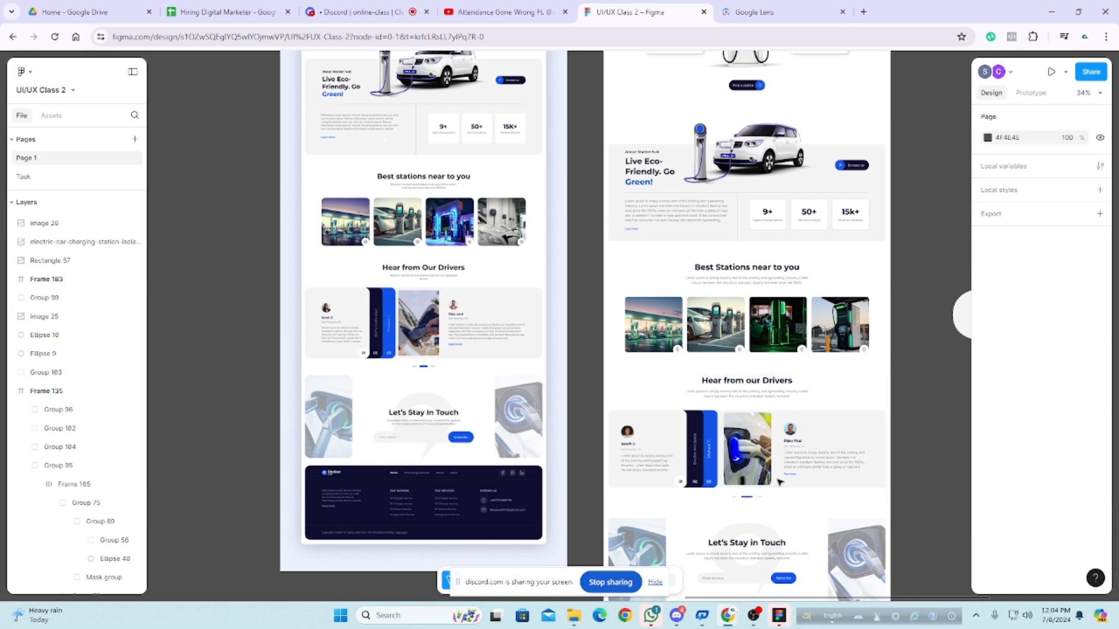
click(770, 454)
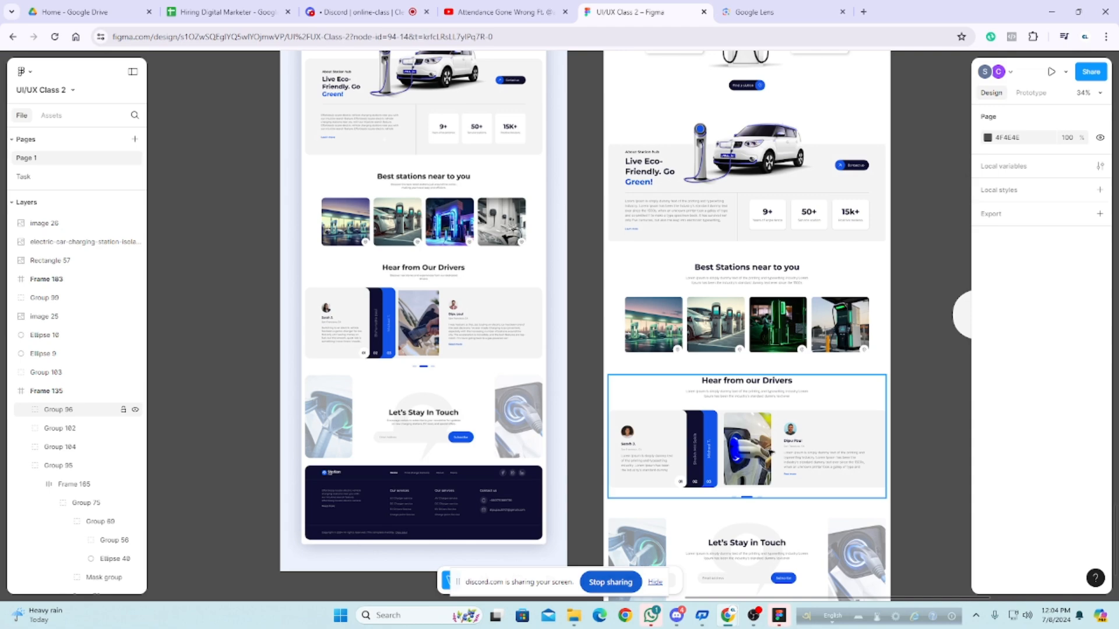
scroll(926, 470, down, 3)
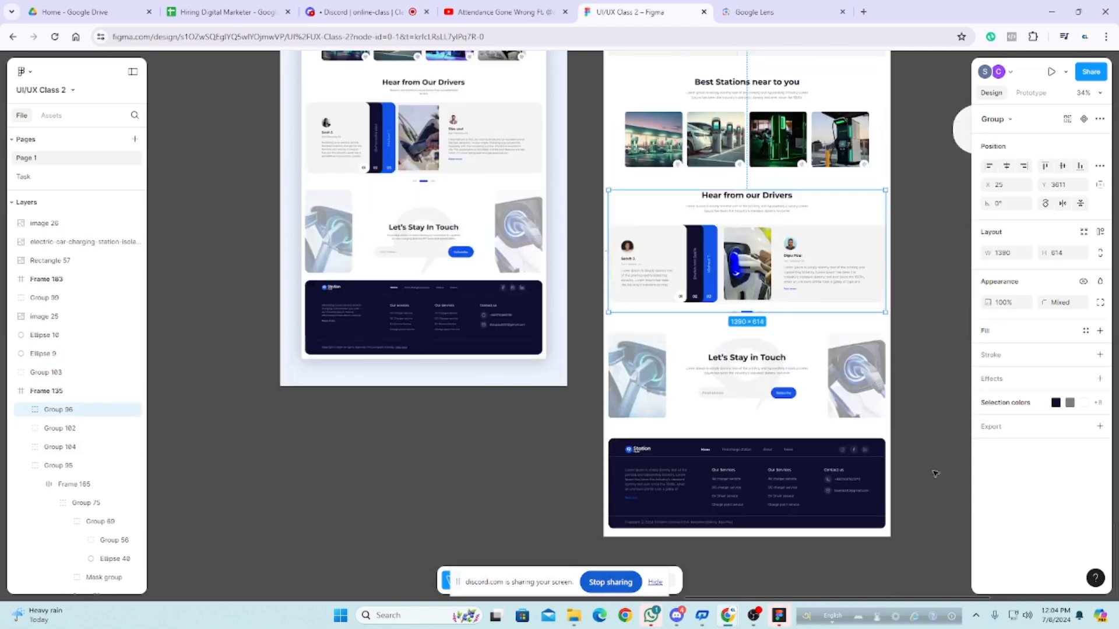
click(934, 473)
ctrl+scroll(603, 345, up, 2)
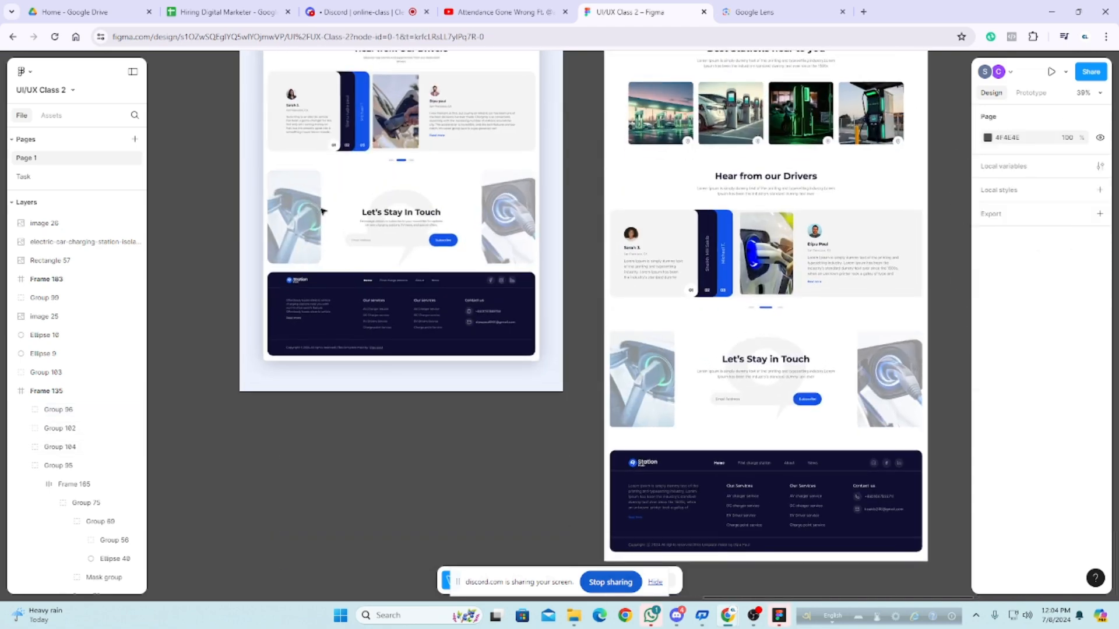
ctrl+scroll(282, 147, up, 4)
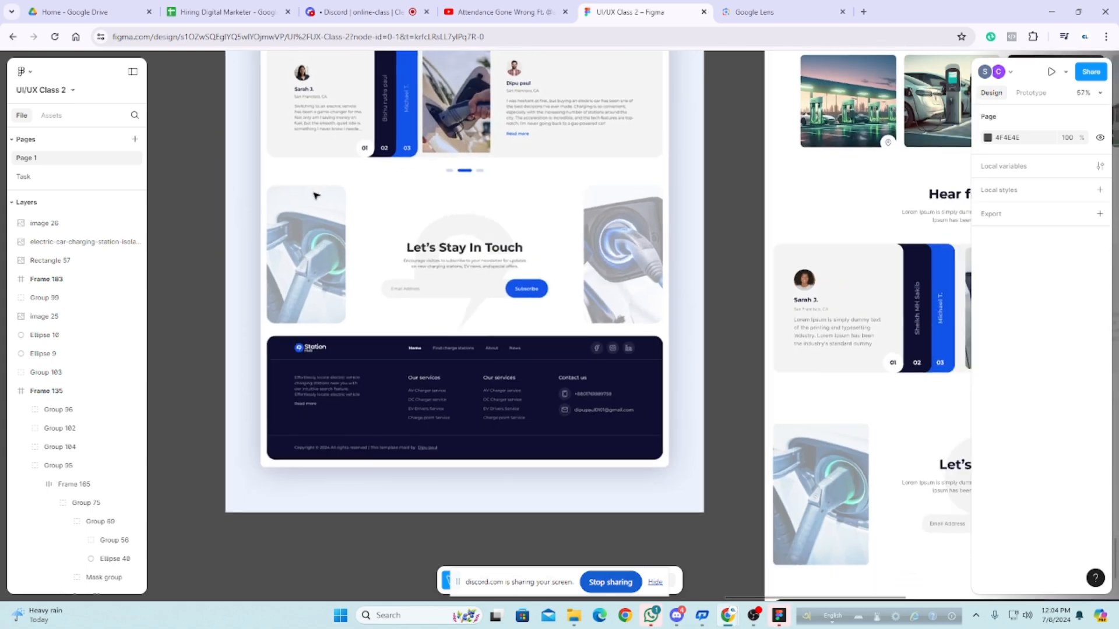
scroll(269, 258, down, 2)
ctrl+scroll(620, 345, down, 2)
ctrl+scroll(378, 223, up, 5)
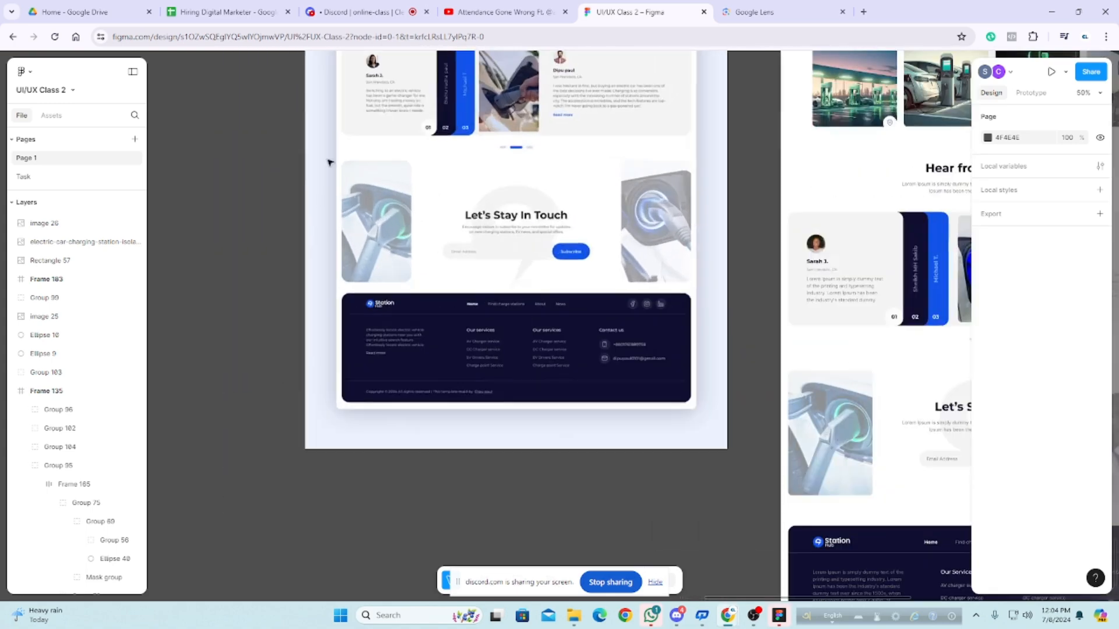
ctrl+scroll(379, 223, up, 1)
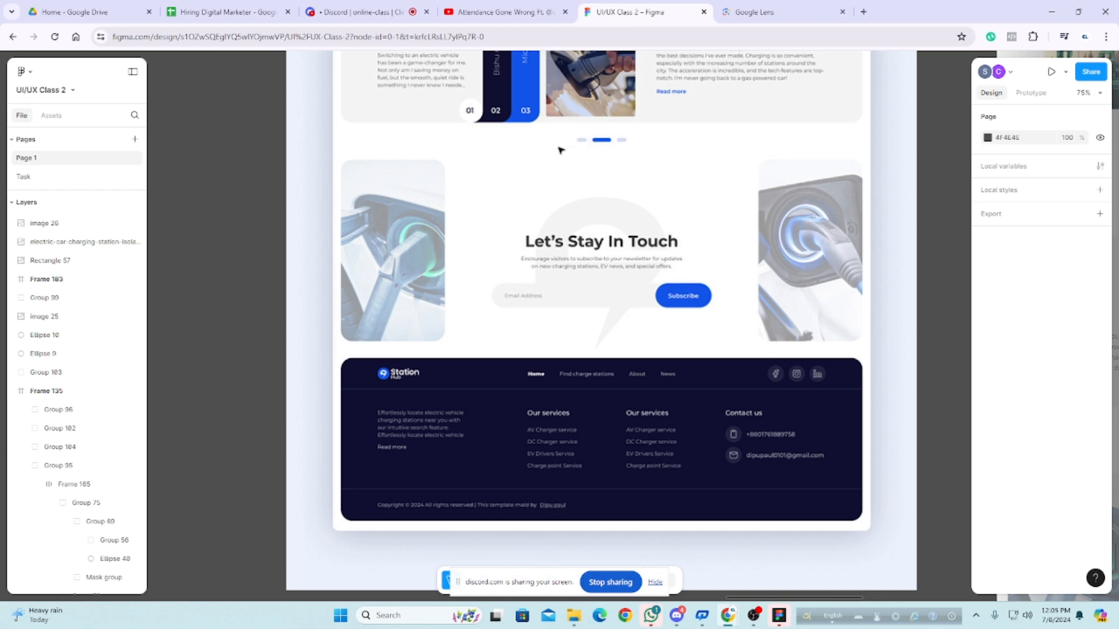
scroll(555, 152, down, 5)
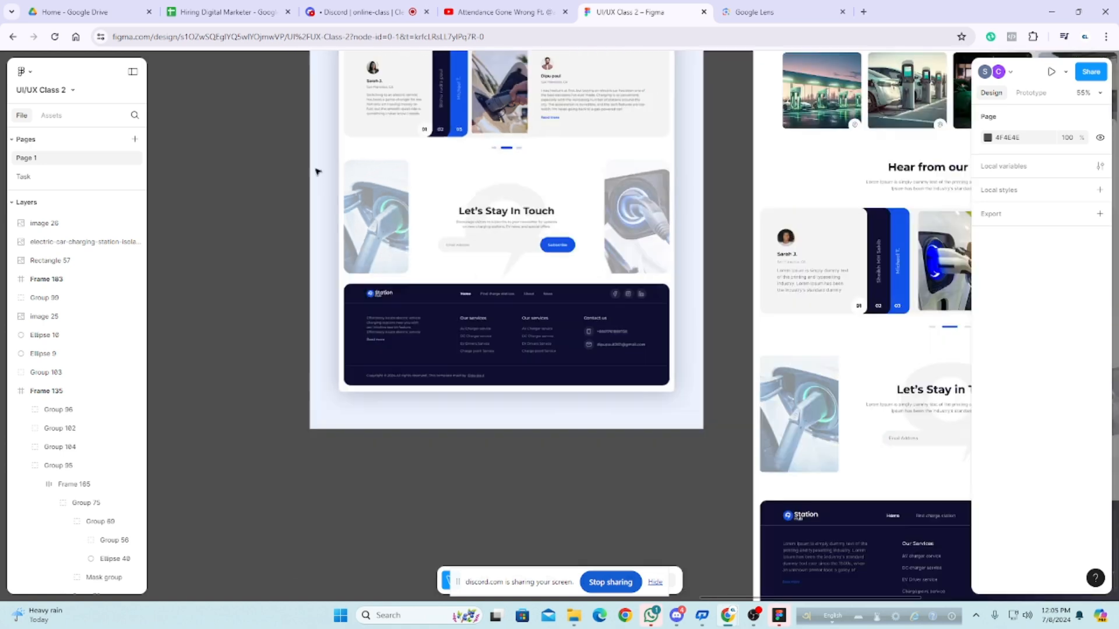
scroll(796, 214, up, 5)
click(795, 215)
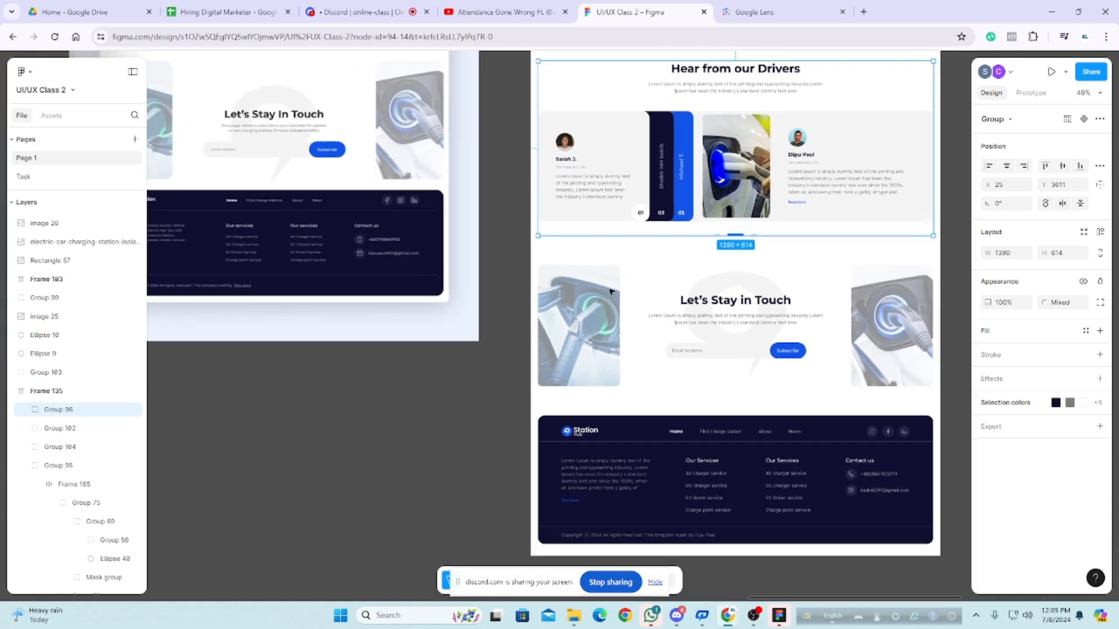
scroll(594, 293, down, 3)
click(460, 383)
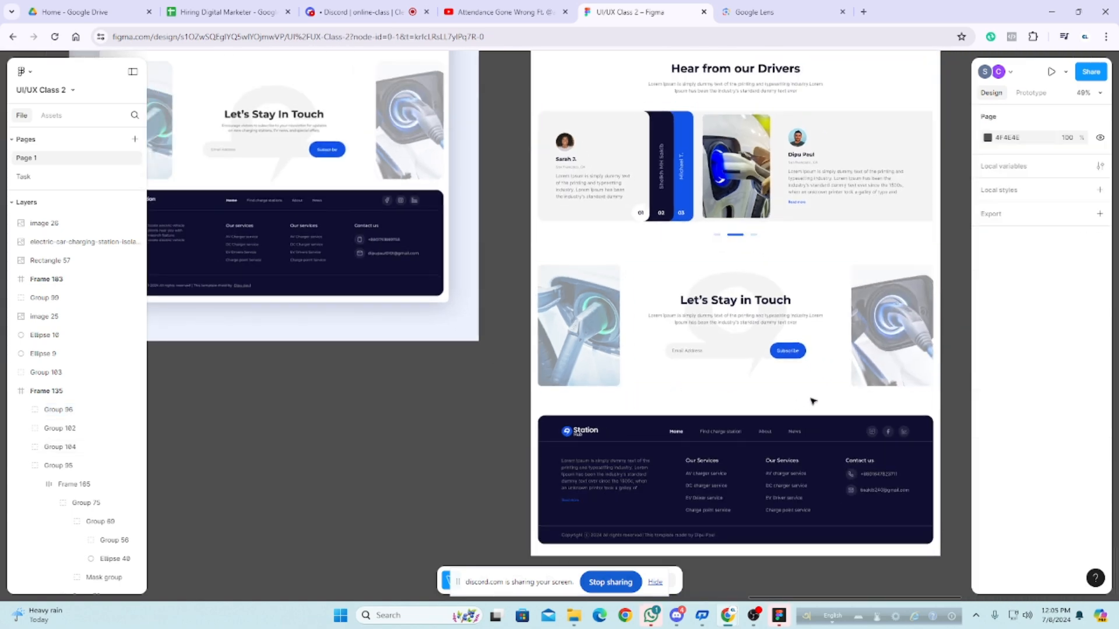
Step: Stretch the Let's Stay in Touch group of the recreated page to a height of 556, narrowing the gaps around it
click(841, 360)
drag(808, 391, 808, 402)
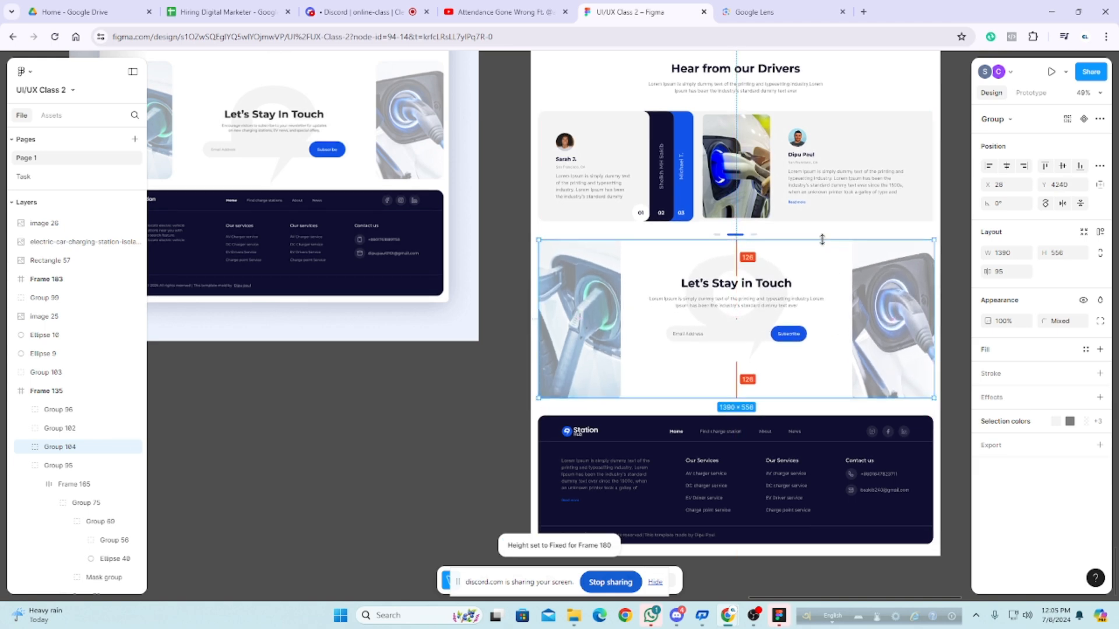
click(457, 375)
scroll(726, 389, down, 3)
scroll(727, 388, down, 2)
scroll(877, 384, up, 1)
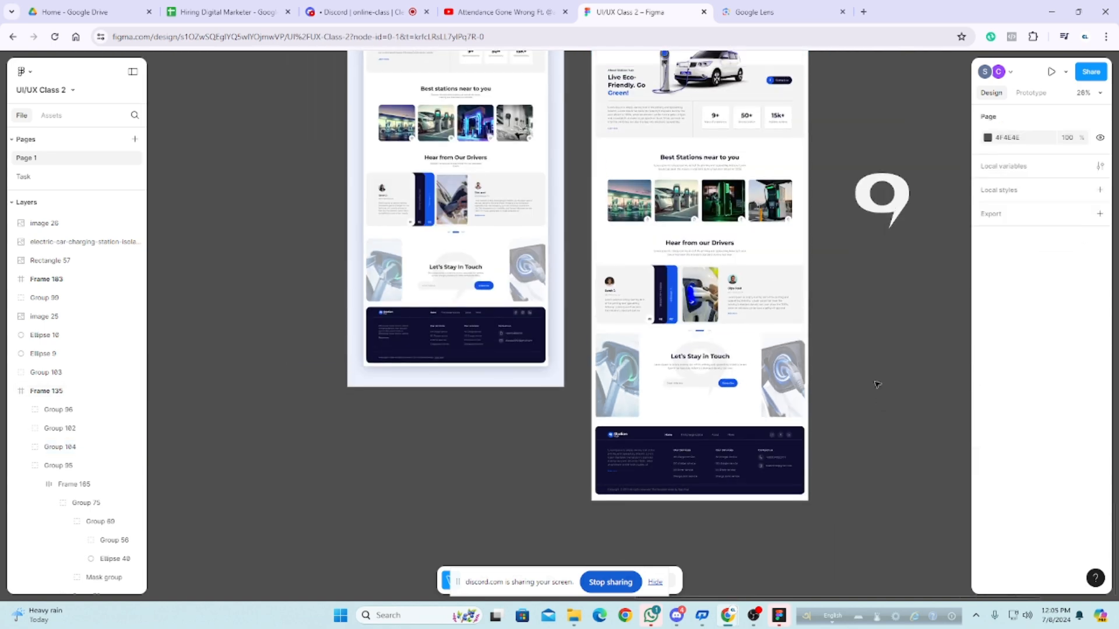
scroll(592, 362, up, 2)
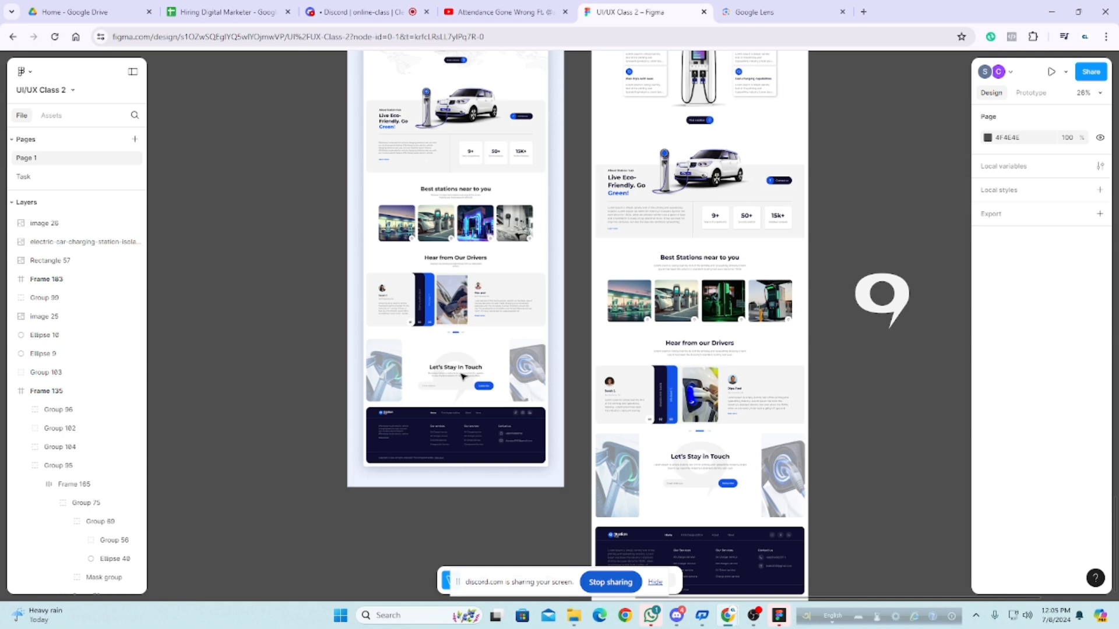
Step: Undo the height change to the Let's Stay in Touch group
key(ctrl+z)
key(ctrl+z)
key(ctrl+z)
key(ctrl+z)
key(ctrl+z)
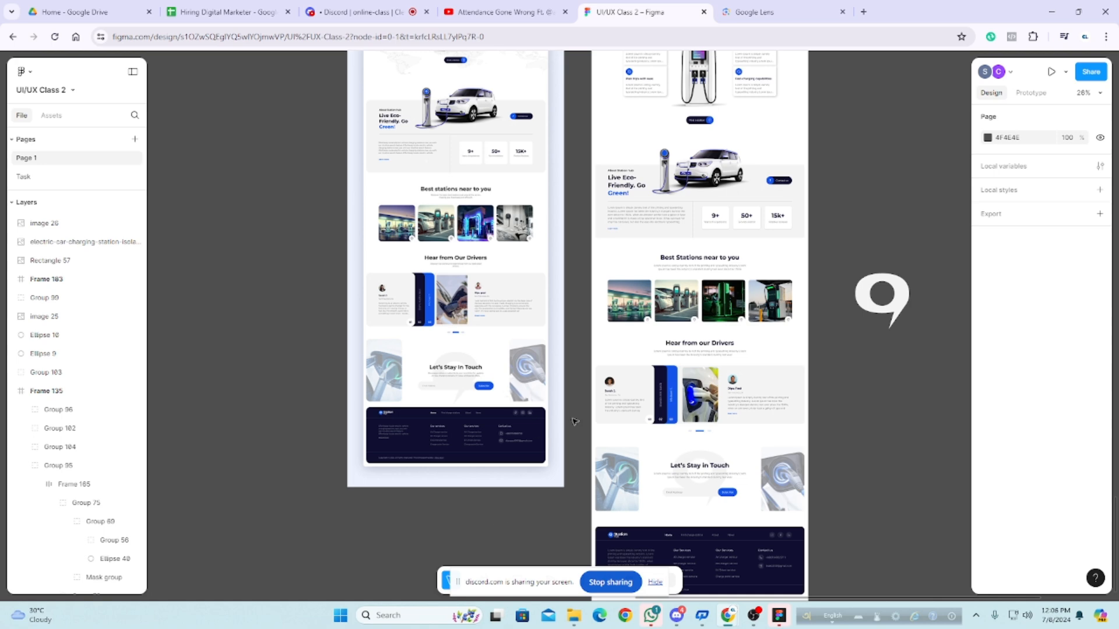
Step: Measure the gap between the hero heading row and the car image group on the recreated page
scroll(571, 417, down, 1)
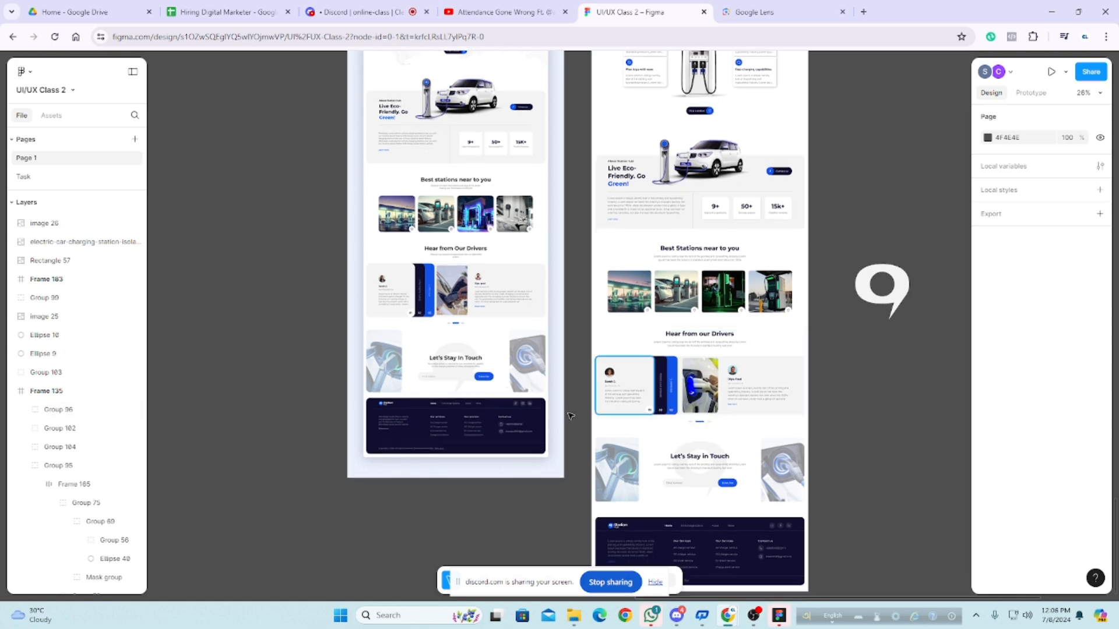
scroll(706, 357, down, 5)
scroll(707, 407, up, 8)
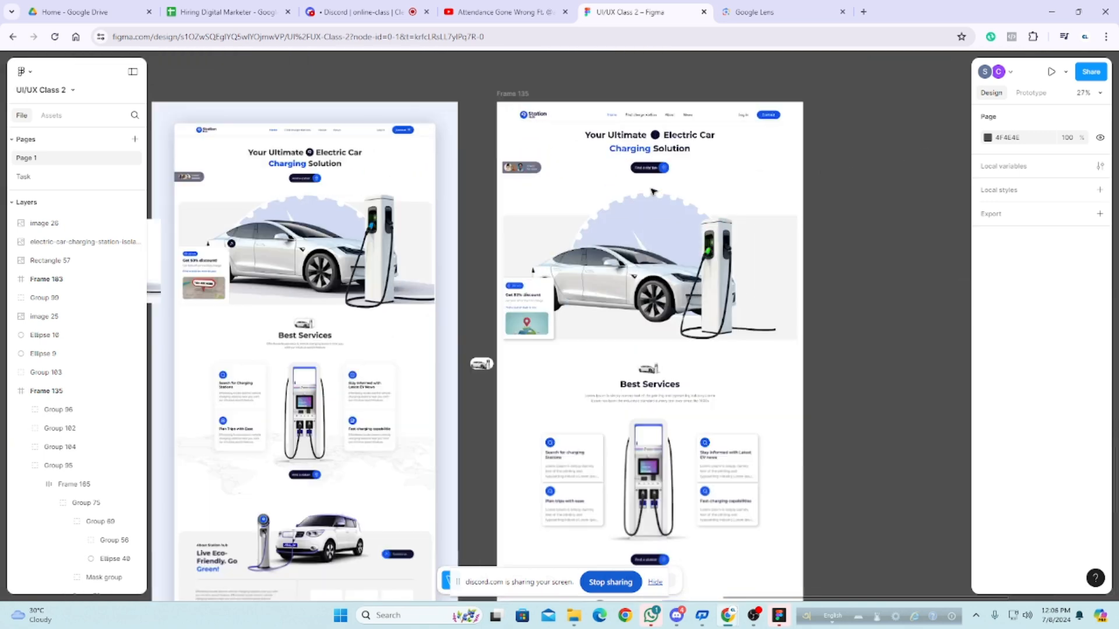
scroll(653, 192, up, 2)
click(667, 273)
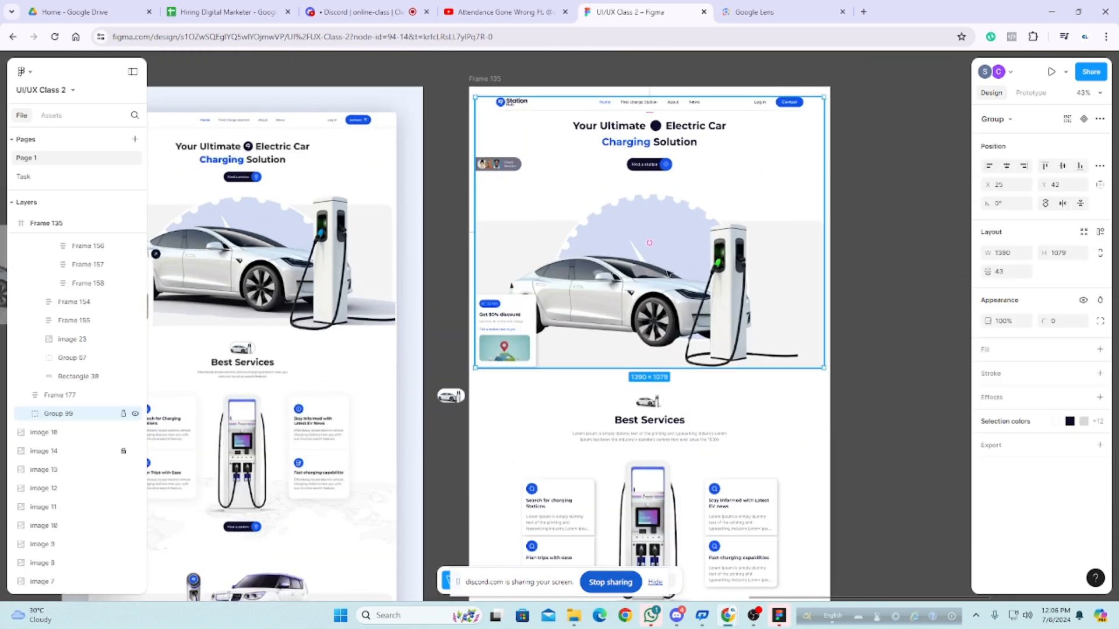
click(667, 274)
key(alt)
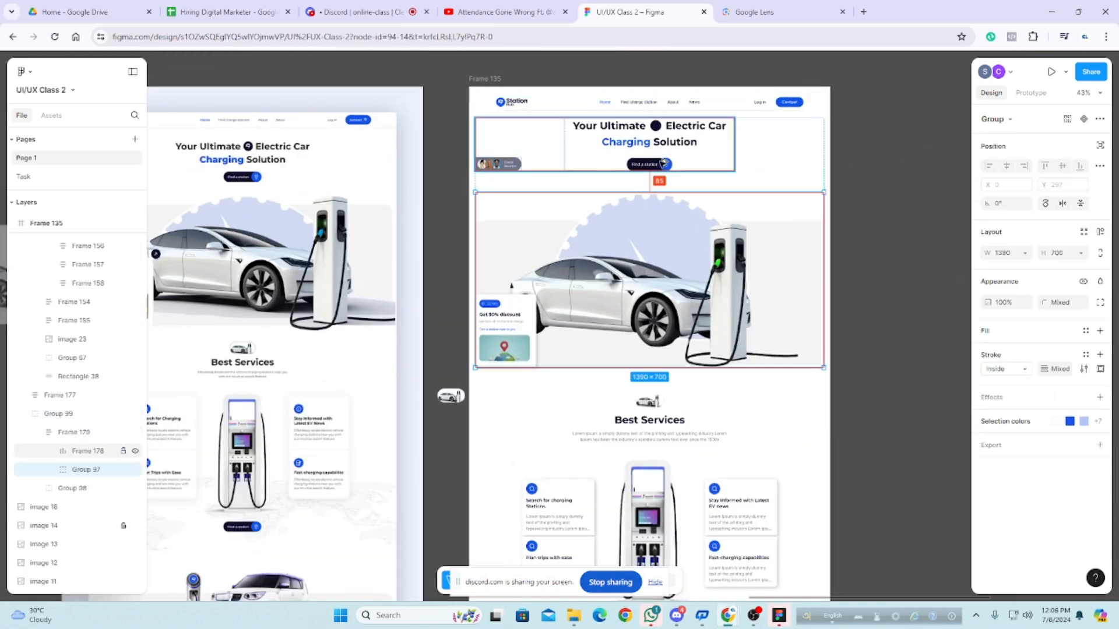
Step: Measure the spacing from Best Services to the hero section, and recheck the gap between the car image and heading
scroll(647, 292, down, 1)
click(644, 393)
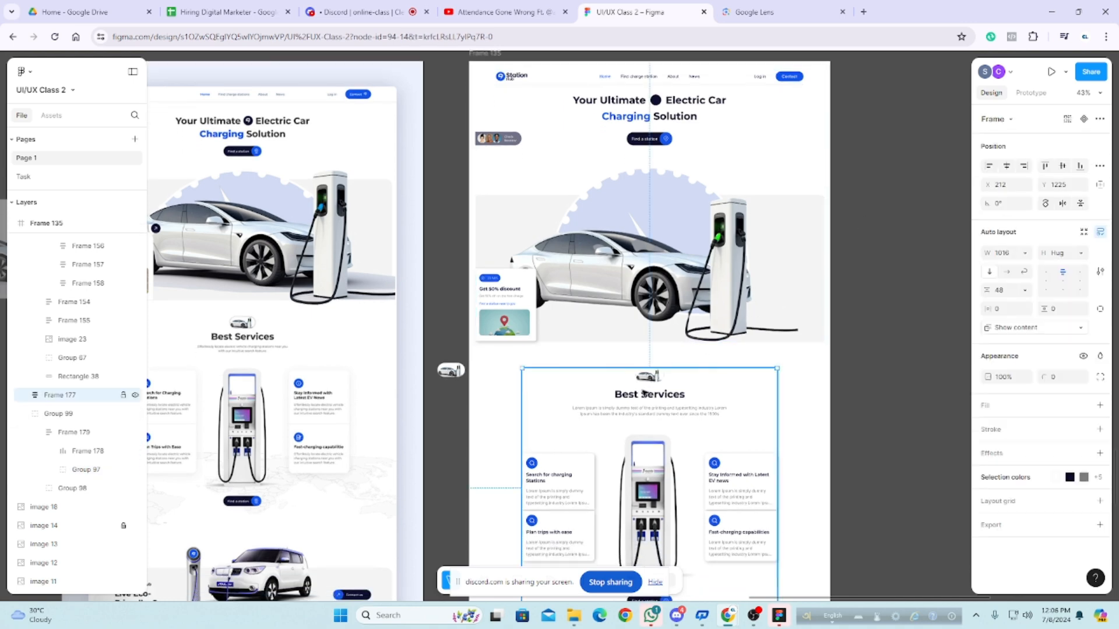
key(alt)
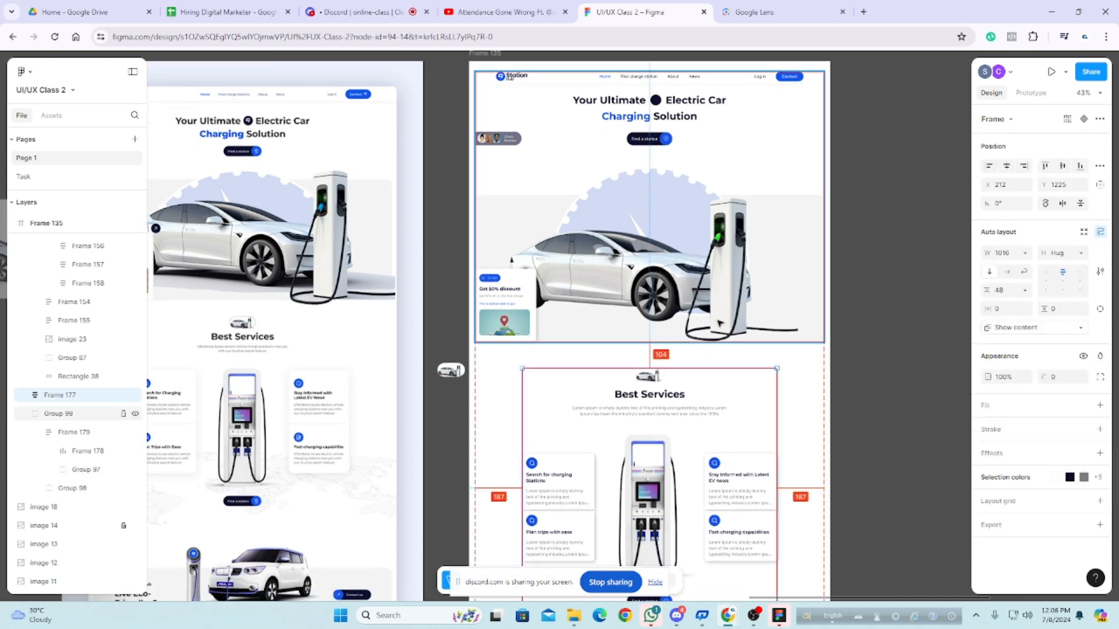
click(665, 238)
click(661, 238)
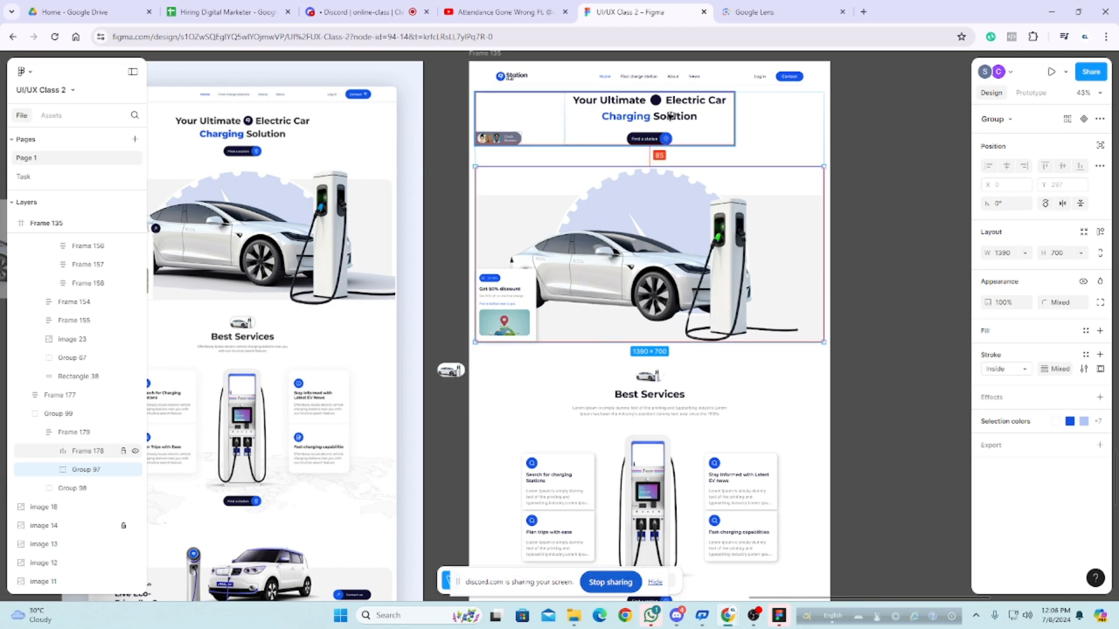
click(867, 240)
Step: Compare the Best Services, About Station hub and Best Stations sections of the reference with the recreated page
scroll(868, 239, down, 2)
scroll(837, 361, down, 3)
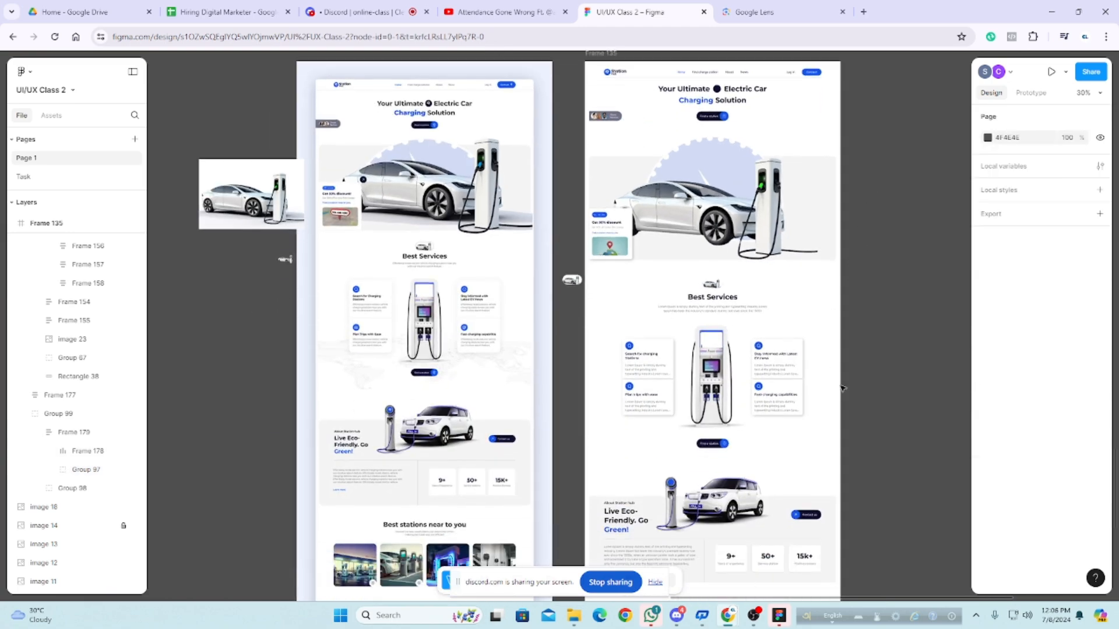
scroll(528, 364, up, 3)
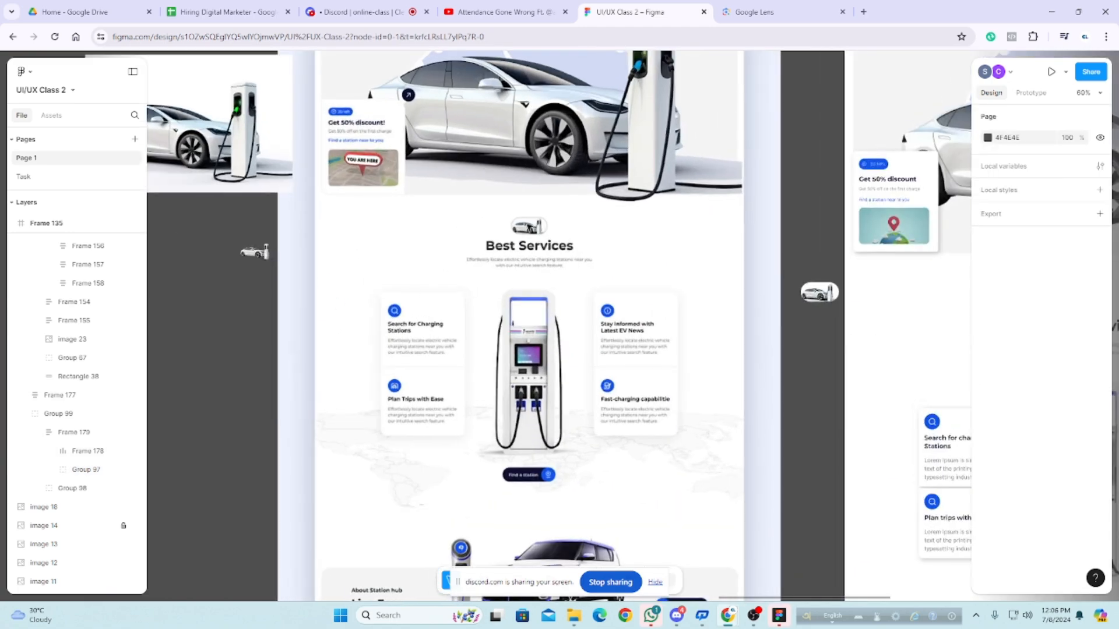
scroll(530, 192, down, 1)
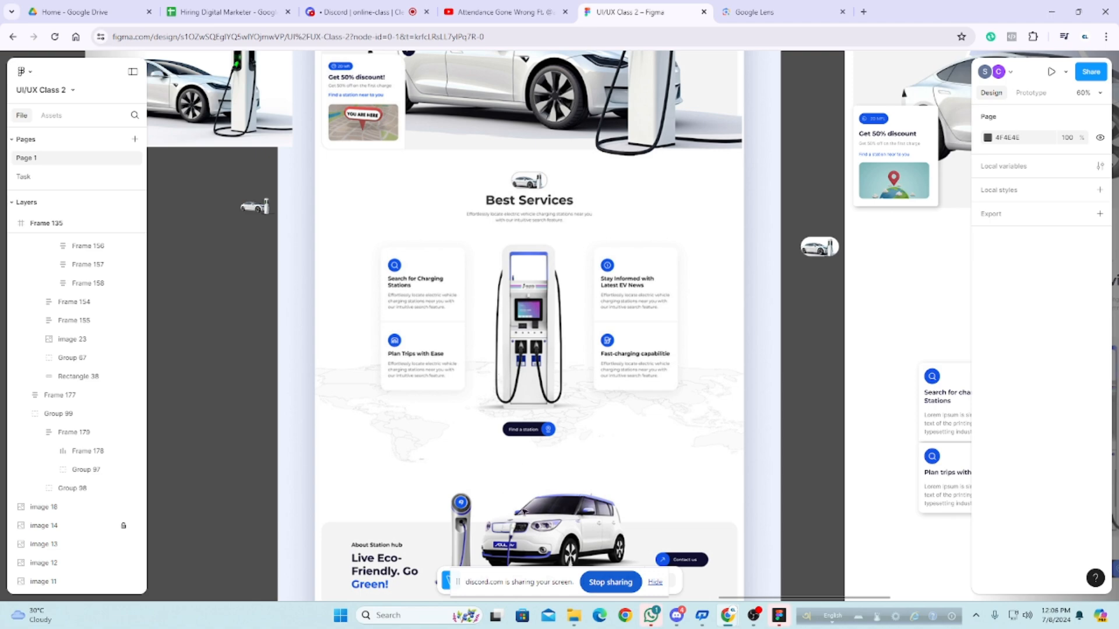
scroll(344, 352, down, 5)
scroll(452, 379, up, 5)
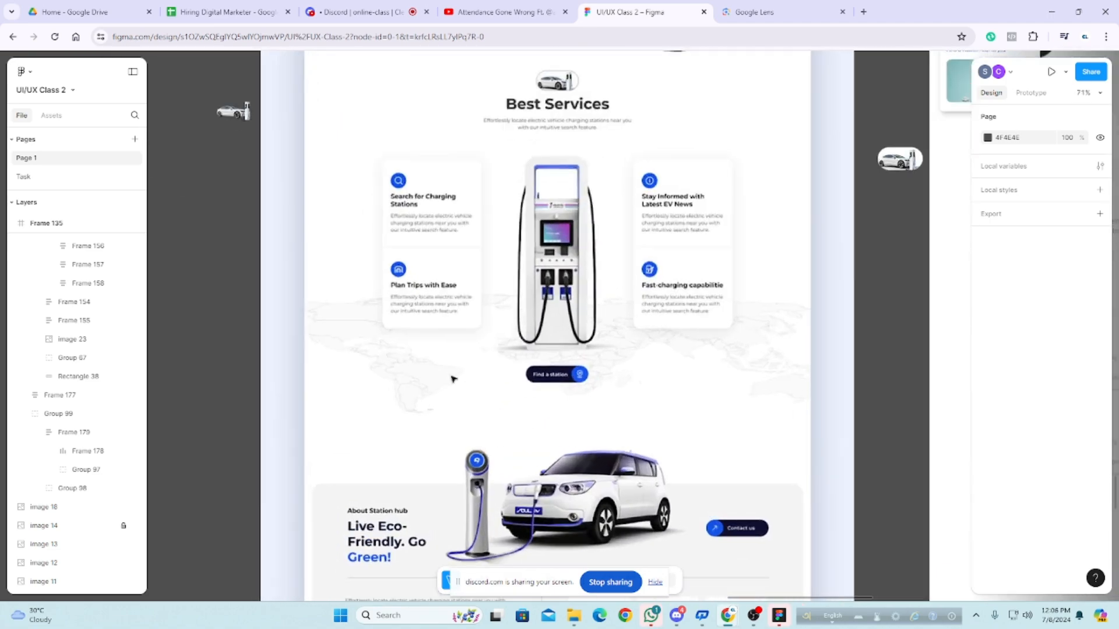
scroll(357, 338, down, 5)
scroll(356, 338, down, 5)
scroll(429, 278, up, 3)
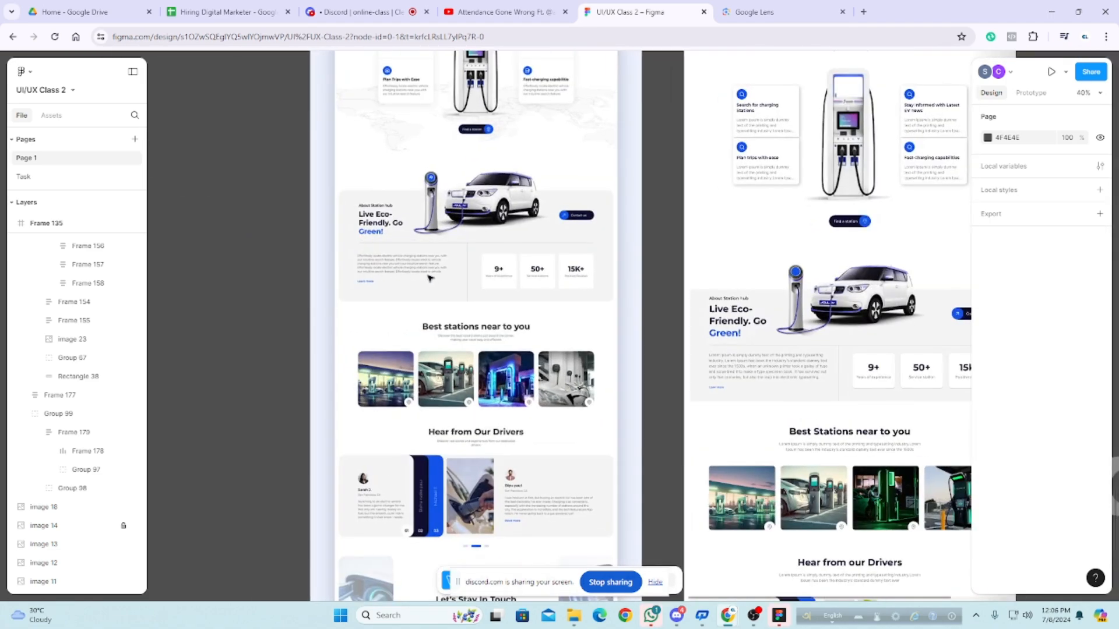
scroll(446, 513, down, 2)
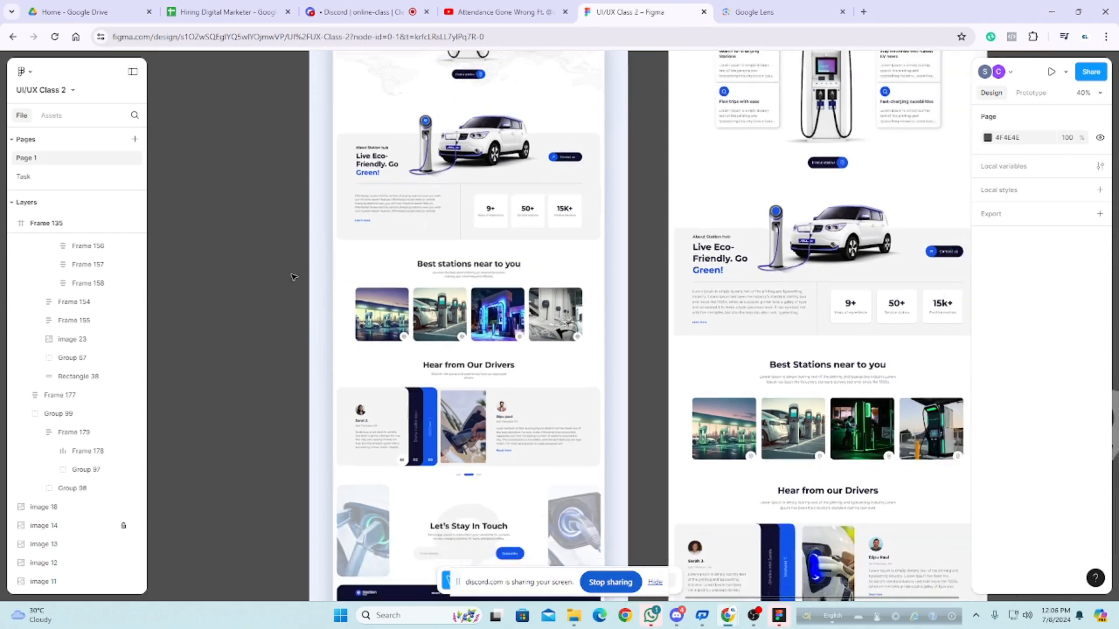
Step: Look over all the designs on the canvas and return to the recreated page's lower sections and footer
scroll(557, 446, down, 5)
scroll(558, 446, down, 1)
scroll(557, 446, down, 5)
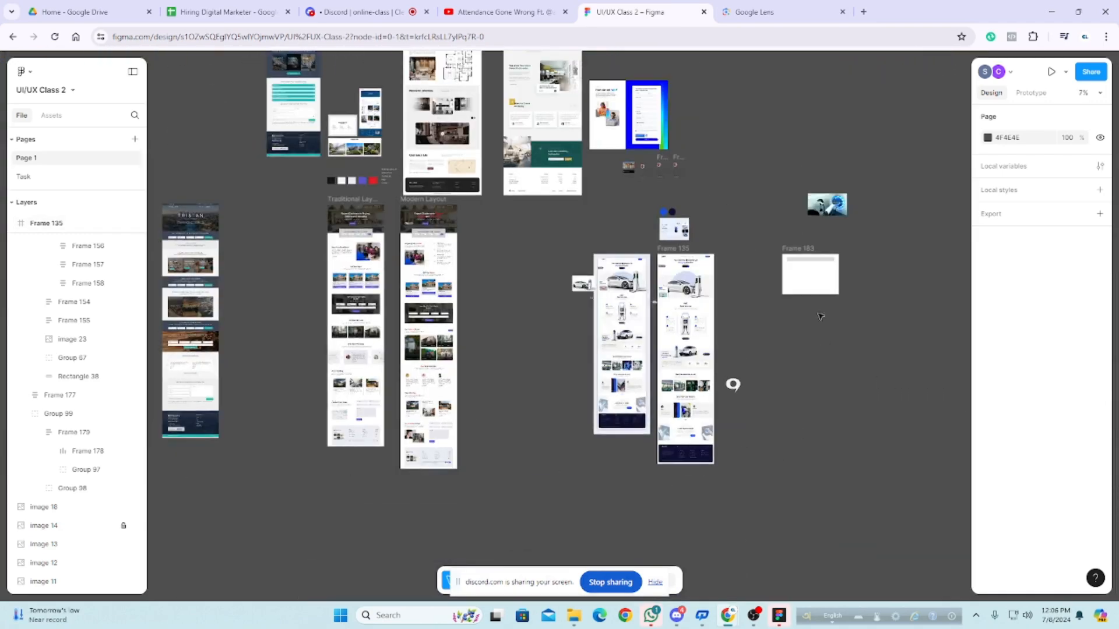
scroll(769, 441, up, 4)
scroll(729, 419, up, 2)
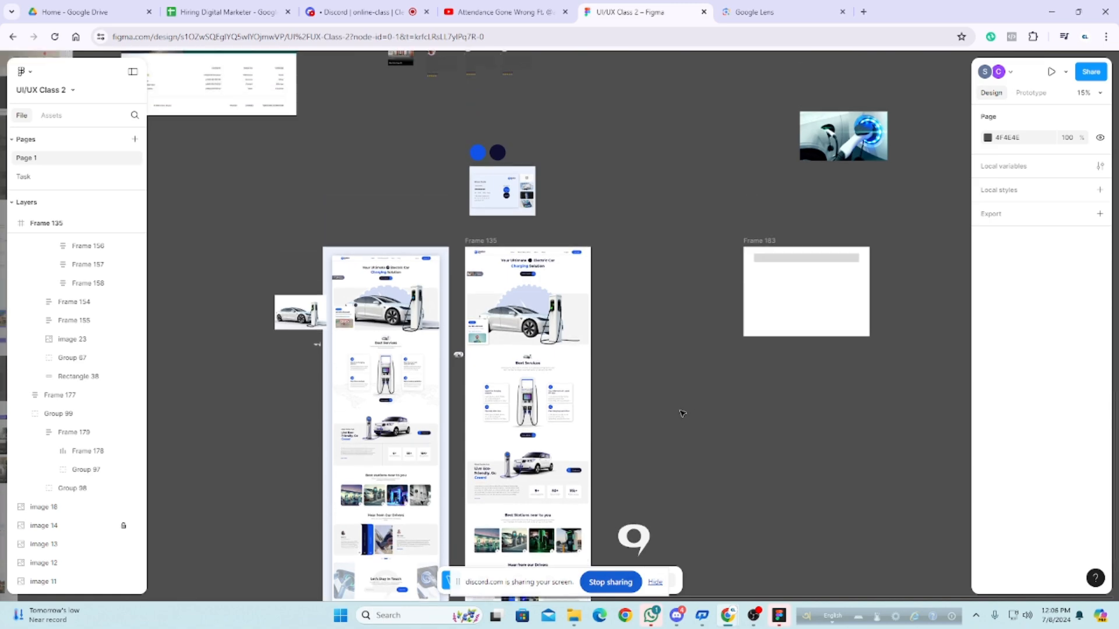
scroll(822, 417, down, 3)
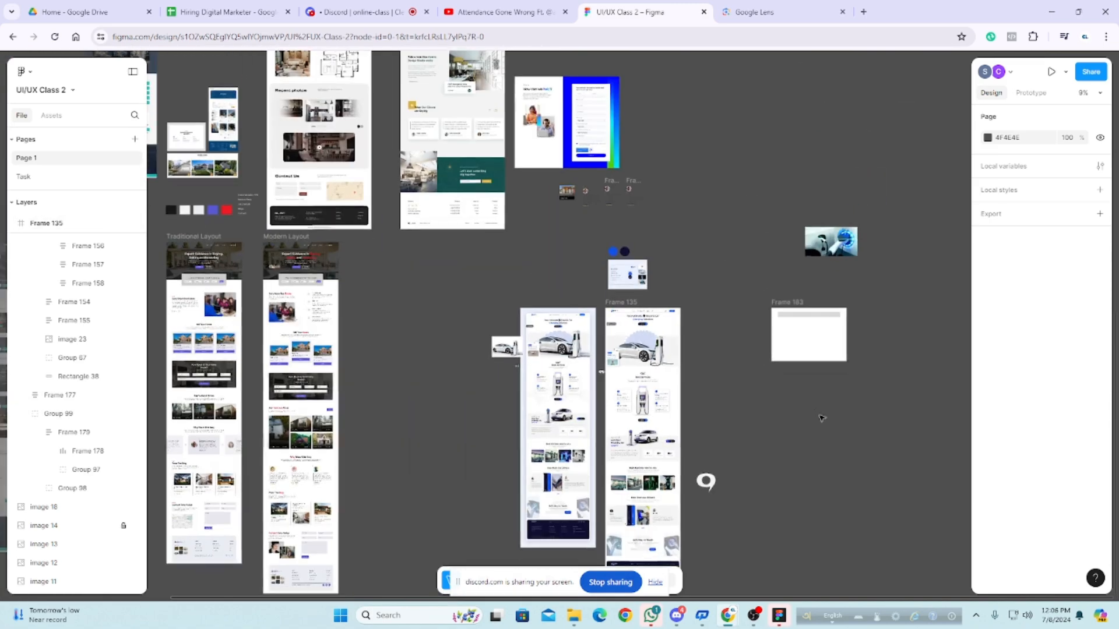
scroll(835, 413, down, 2)
scroll(821, 417, up, 5)
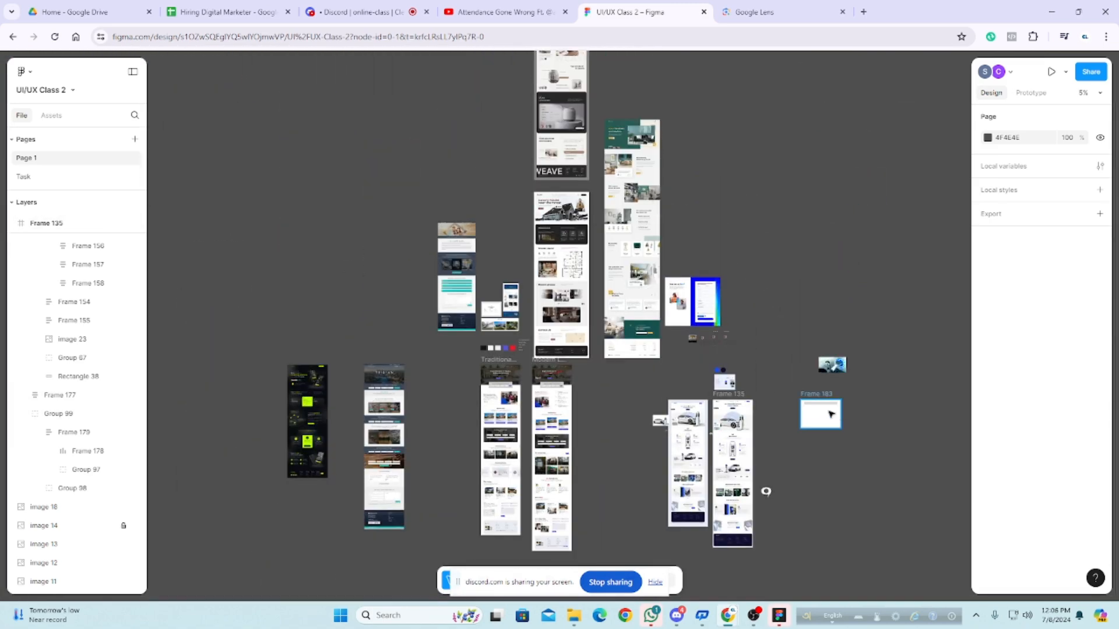
scroll(818, 418, up, 1)
scroll(789, 437, down, 5)
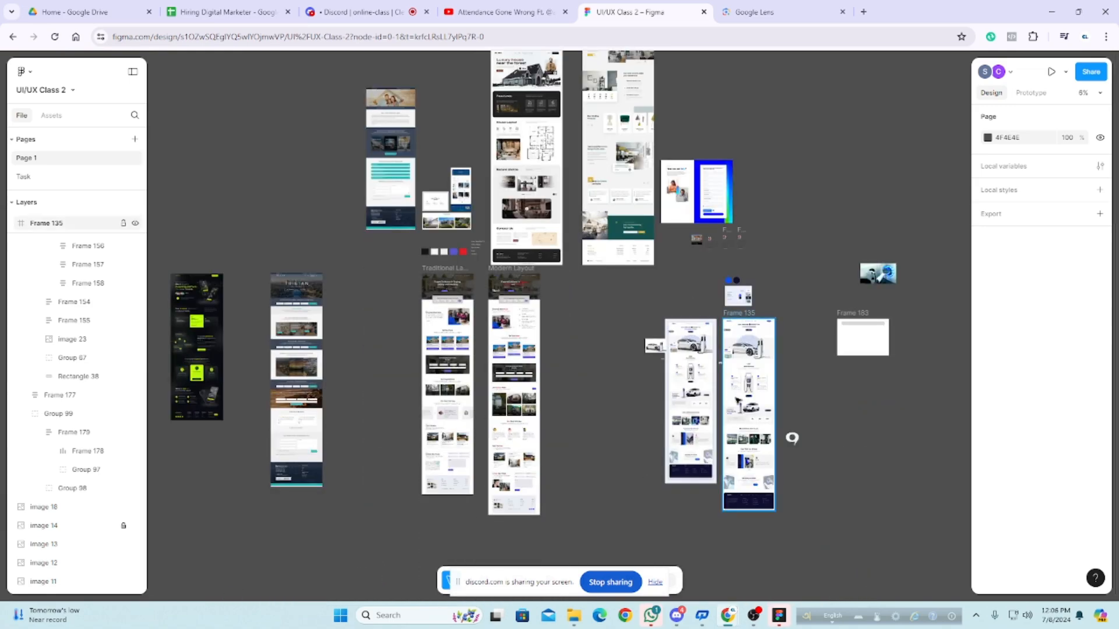
scroll(721, 400, up, 4)
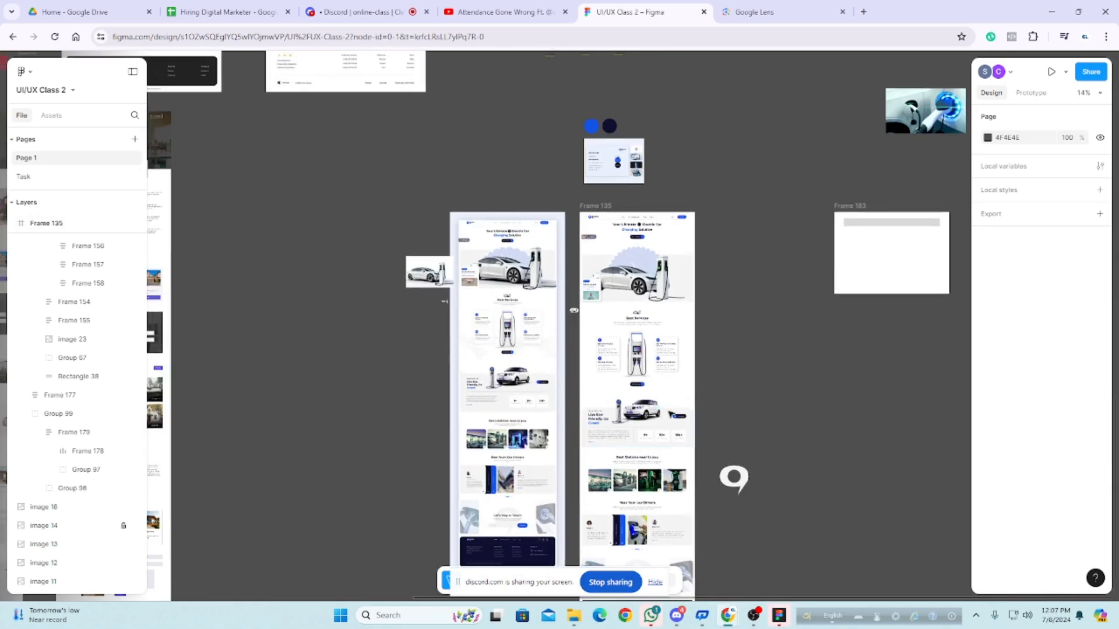
scroll(641, 408, down, 3)
scroll(600, 402, up, 2)
scroll(600, 402, down, 4)
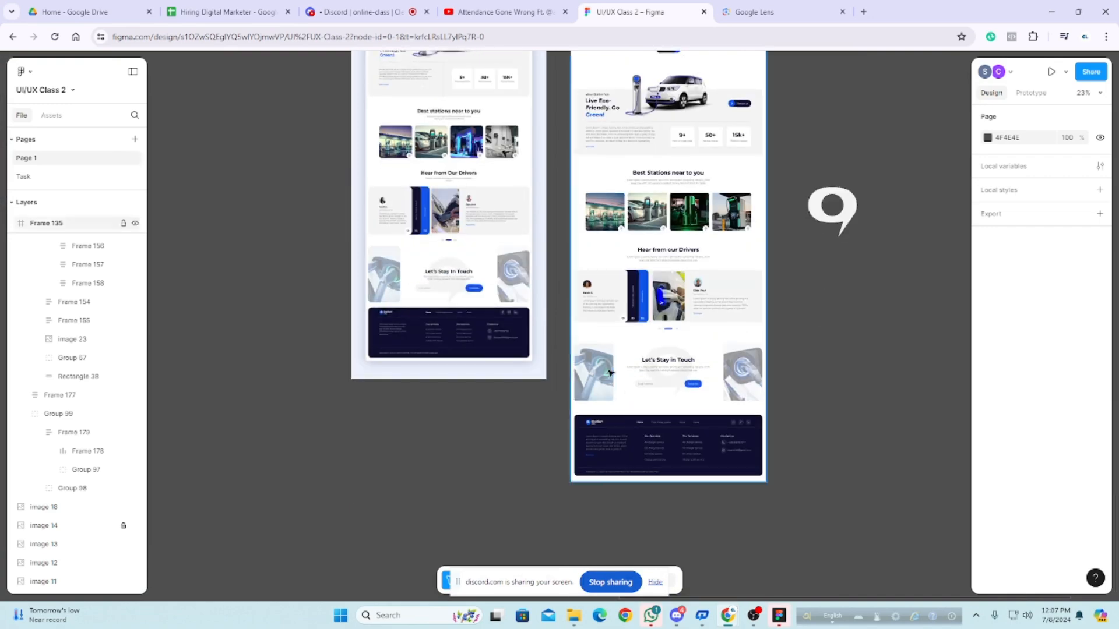
scroll(612, 385, up, 4)
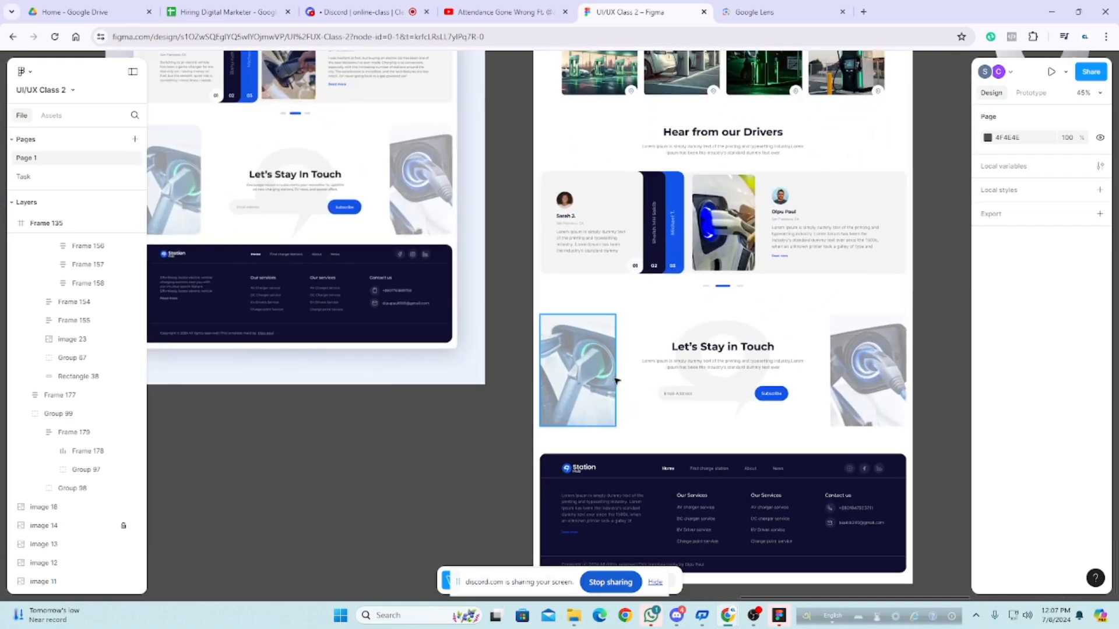
Step: Look over the recreated charging page's lower sections, and compare the Traditional Layout and Modern Layout real estate pages
scroll(746, 419, down, 1)
scroll(746, 419, up, 3)
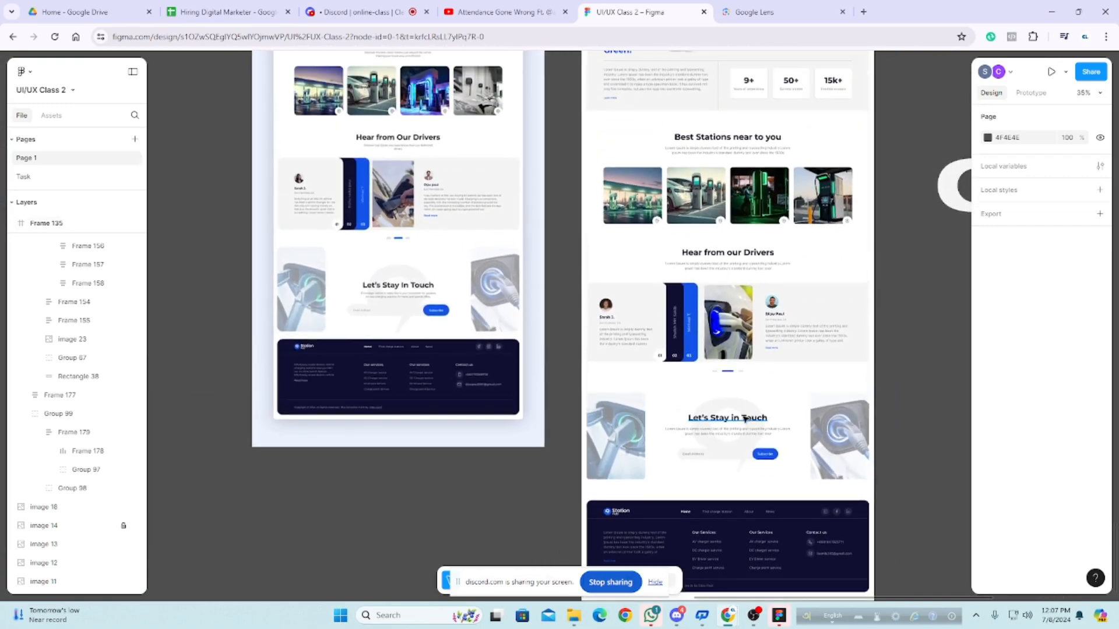
scroll(746, 418, down, 5)
scroll(769, 349, down, 5)
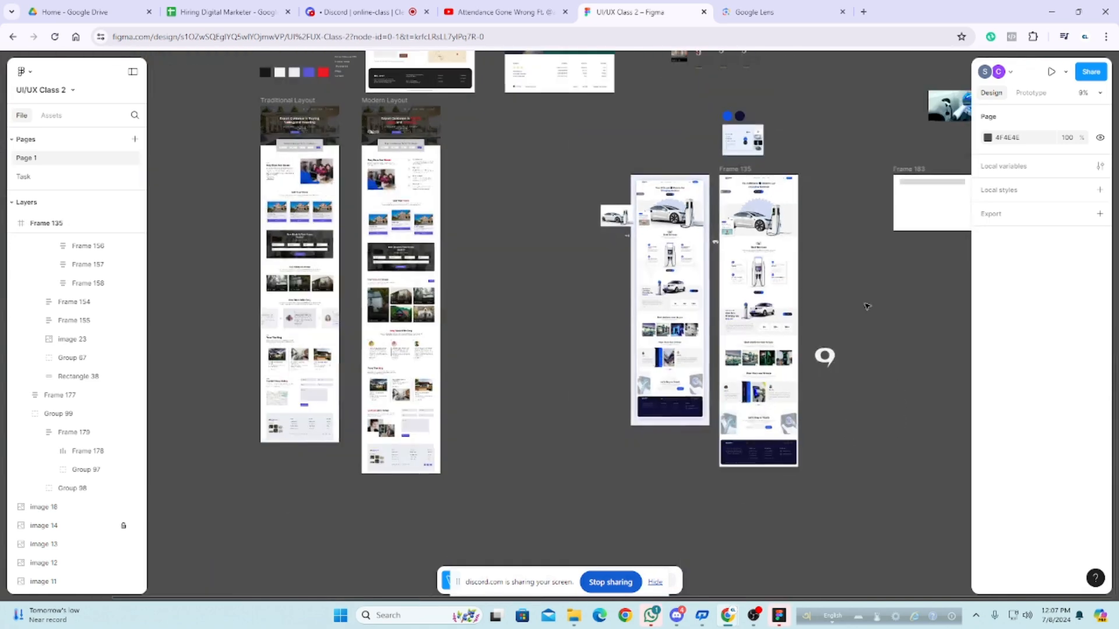
scroll(365, 136, up, 10)
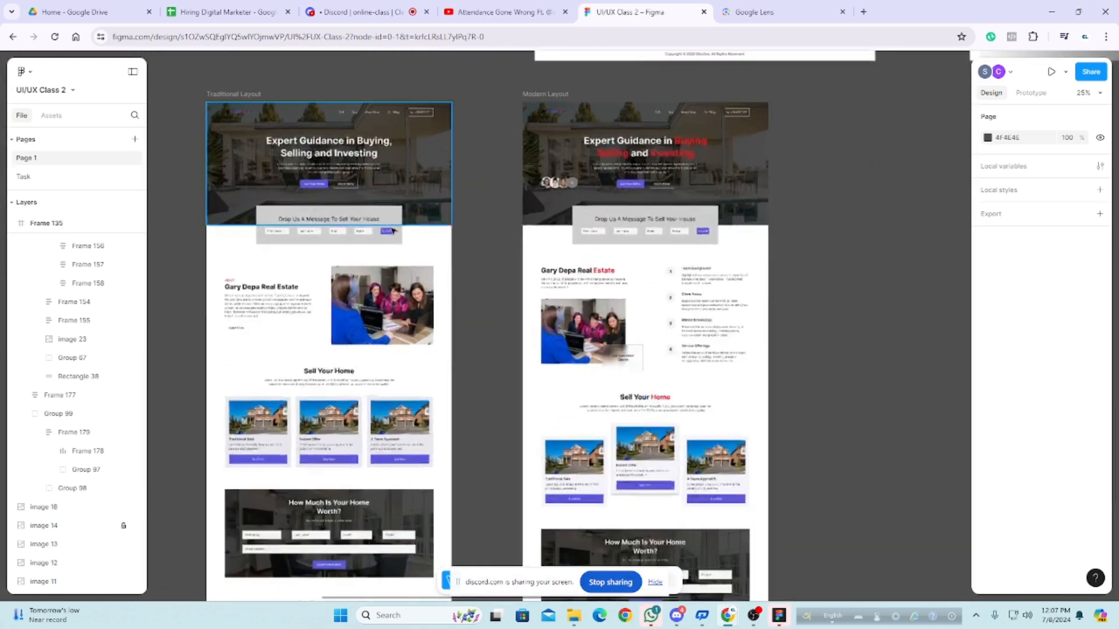
scroll(789, 290, down, 5)
scroll(809, 314, down, 3)
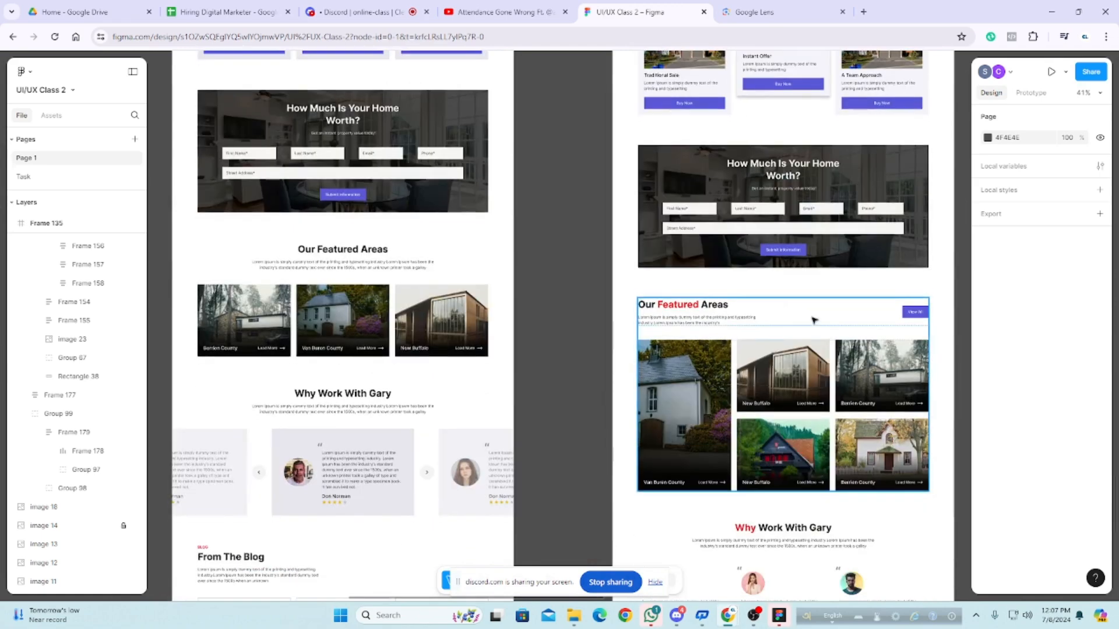
scroll(795, 323, up, 4)
Step: Select the Sell Your Home card group in Modern Layout and inspect the raised Instant Offer card's auto layout settings
click(778, 321)
click(777, 322)
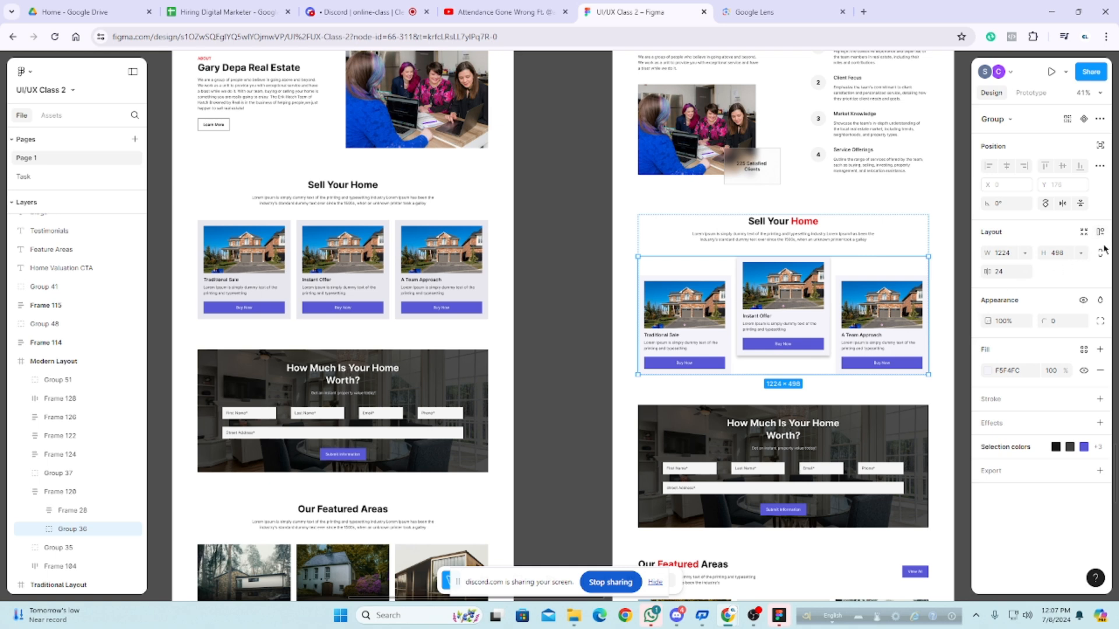
click(1082, 350)
click(1082, 349)
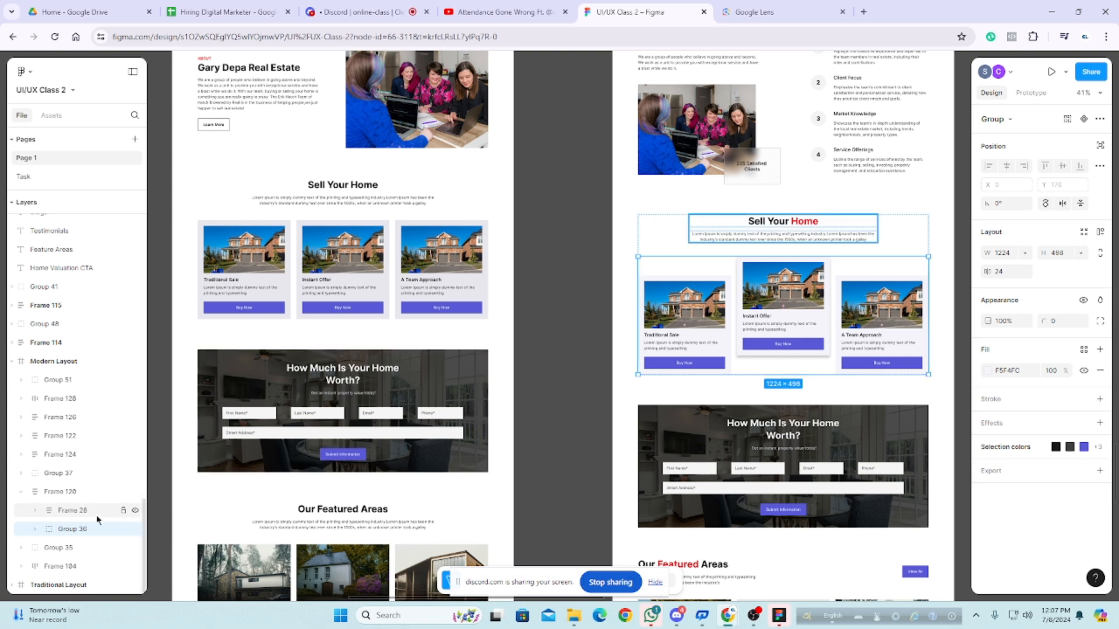
click(768, 336)
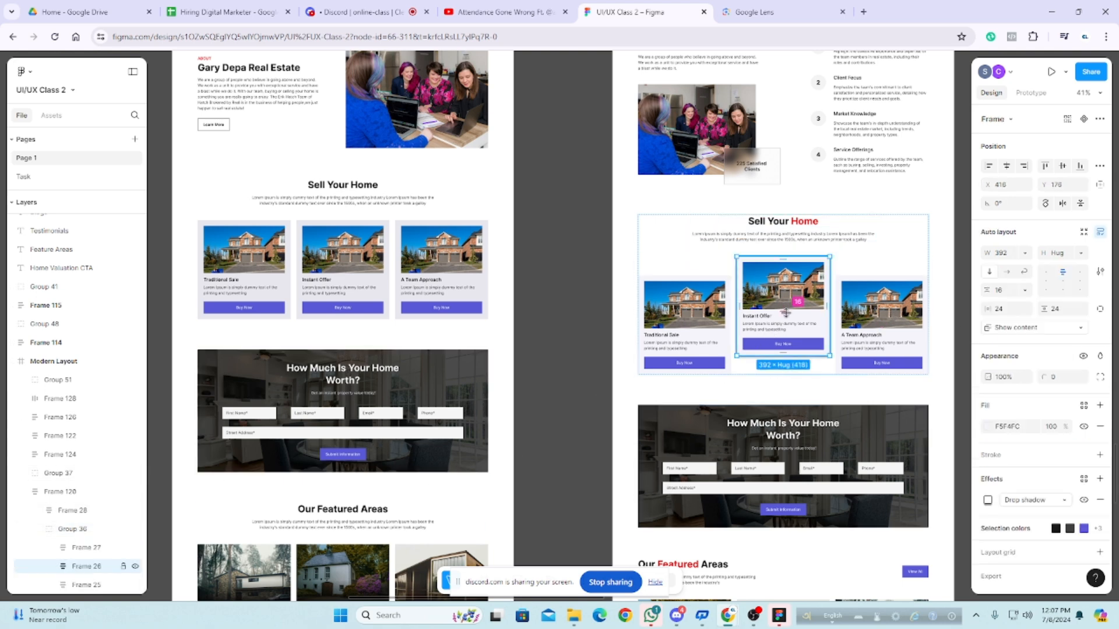
drag(786, 326, 783, 337)
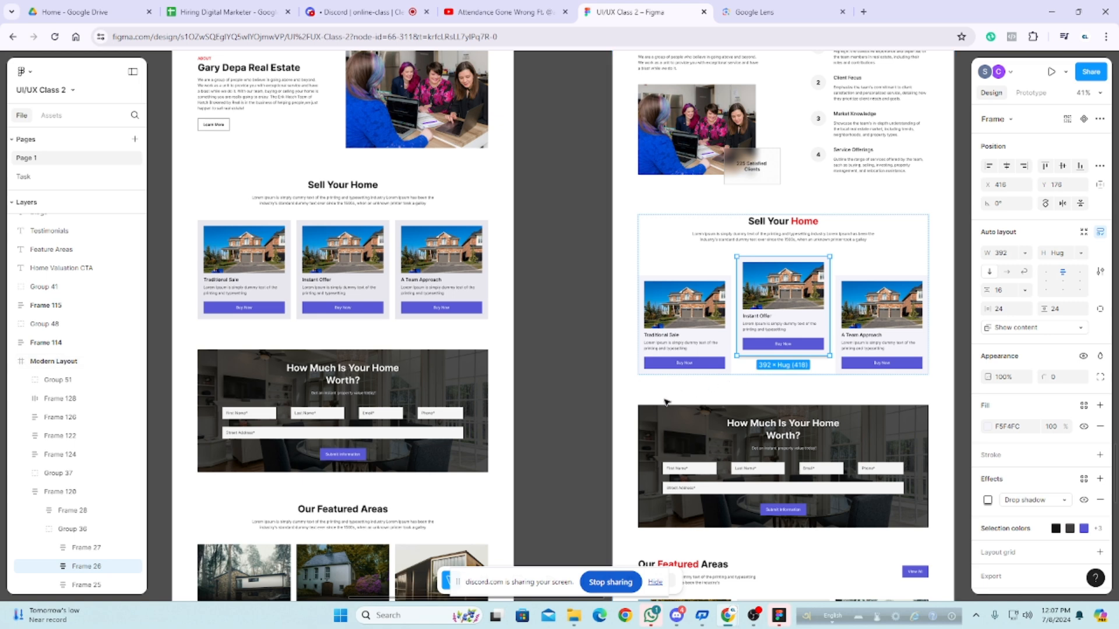
Step: Try ungrouping the three Sell Your Home cards and setting their auto layout direction to horizontal, and undo both changes
click(716, 343)
click(716, 344)
key(shift+a)
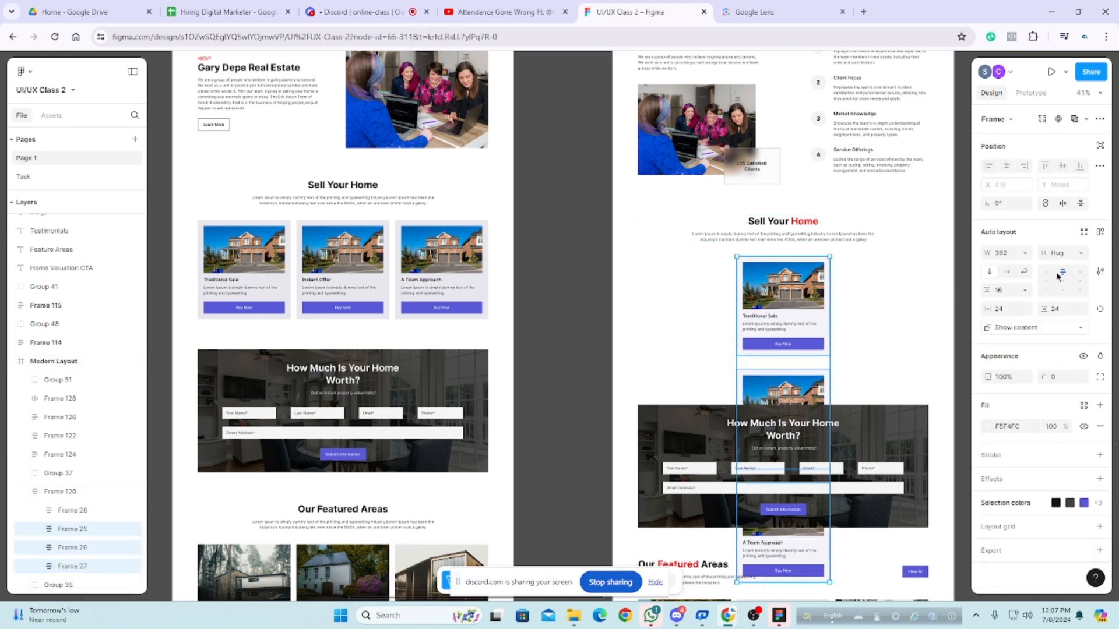
click(1006, 272)
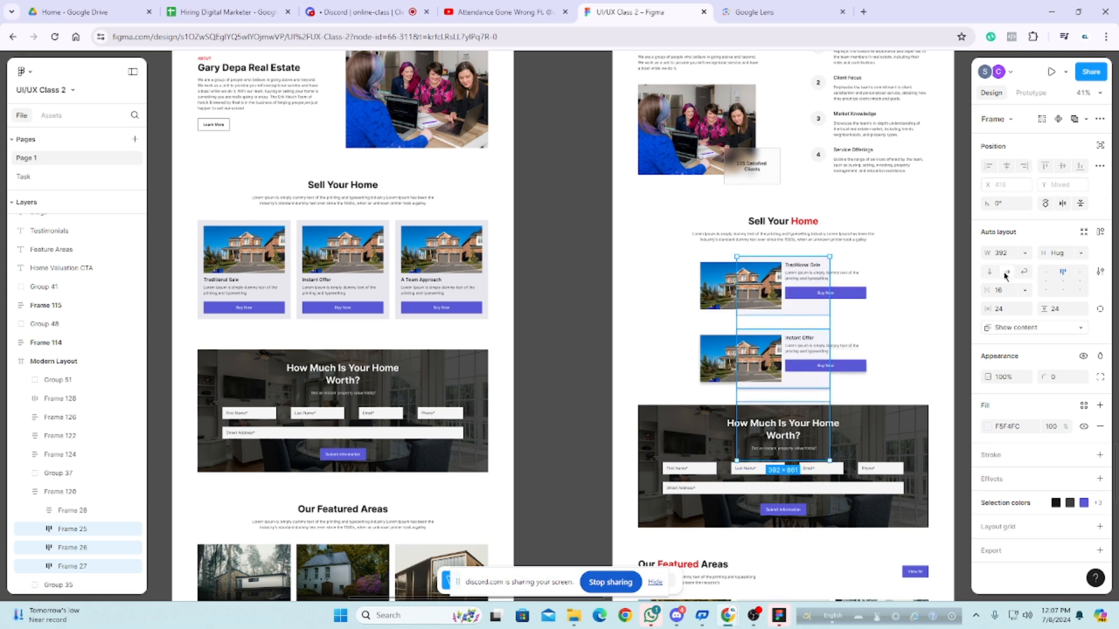
key(ctrl+z)
key(ctrl+z)
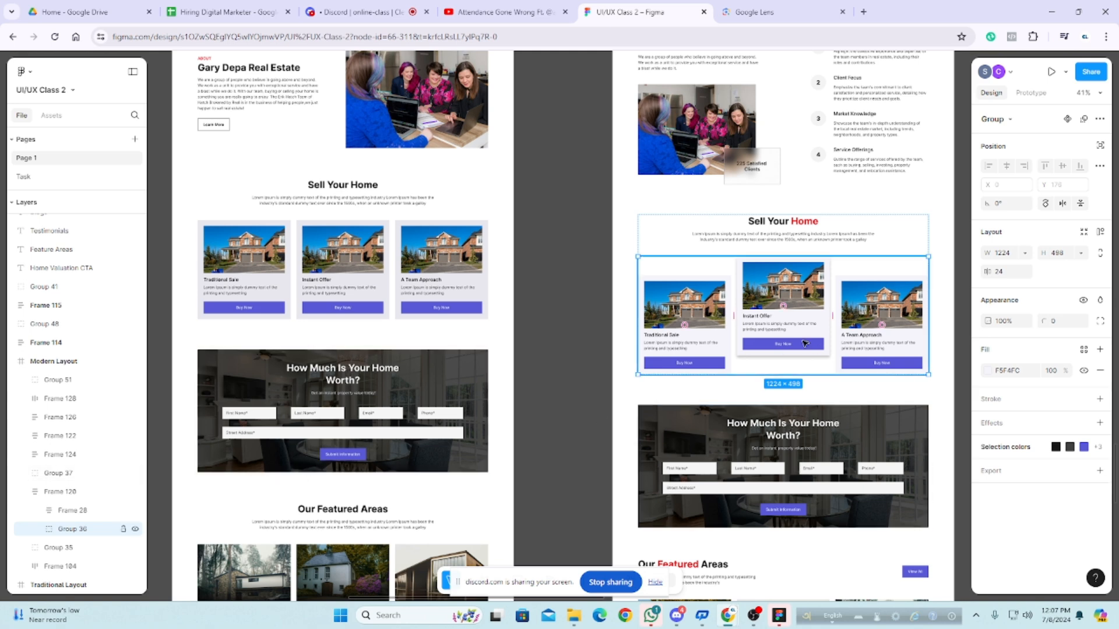
Step: Try to move the raised Instant Offer card down within the Sell Your Home row, and clear the selection
double_click(794, 342)
drag(811, 321, 812, 334)
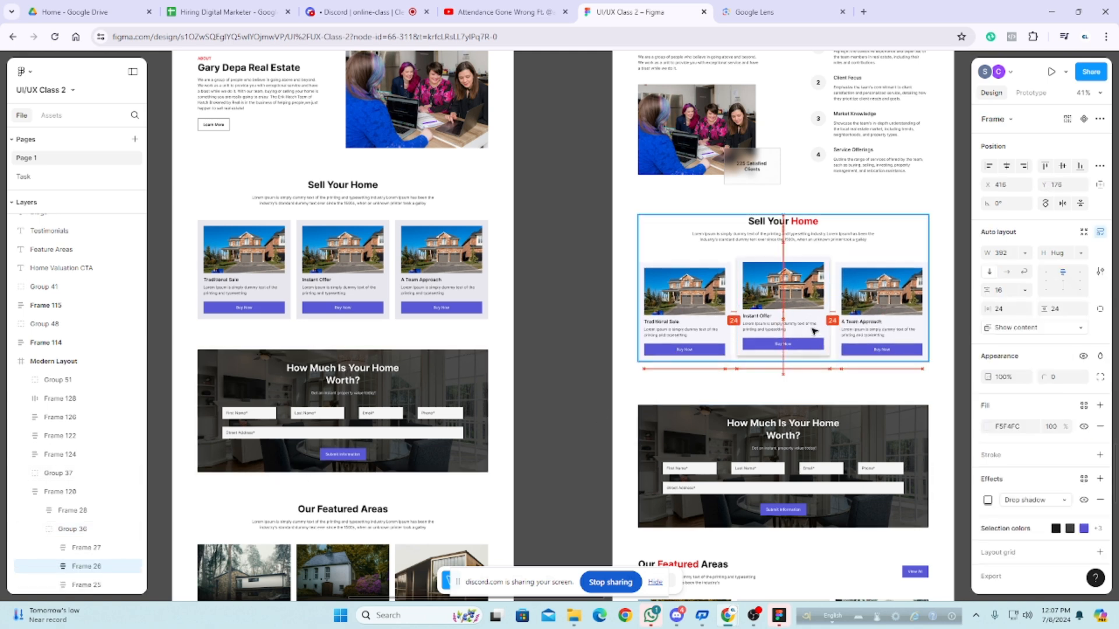
scroll(589, 315, down, 5)
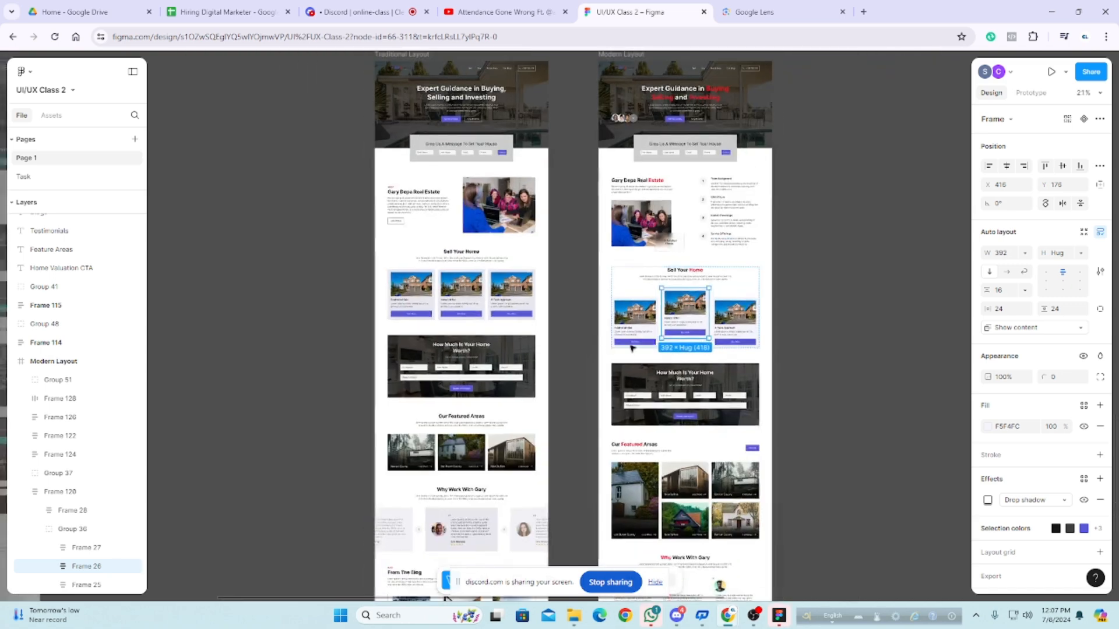
key(Escape)
key(Escape)
key(Escape)
Step: Select the whole Modern Layout frame and view its full length beside Traditional Layout
scroll(627, 354, down, 3)
scroll(627, 354, down, 1)
drag(777, 379, 746, 371)
click(597, 198)
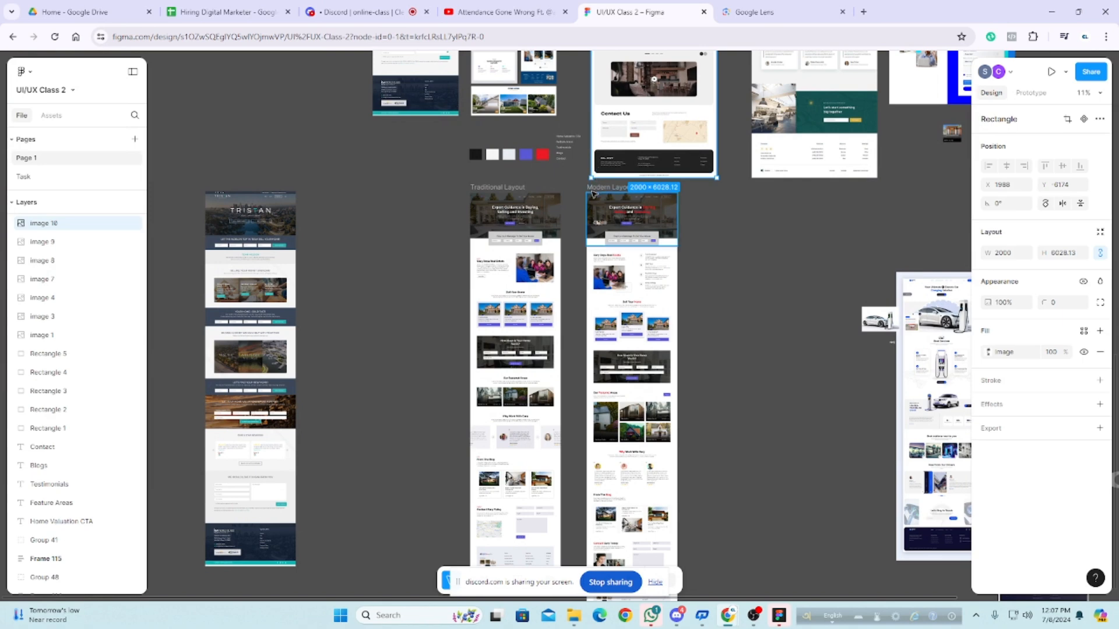
click(593, 188)
scroll(562, 372, down, 4)
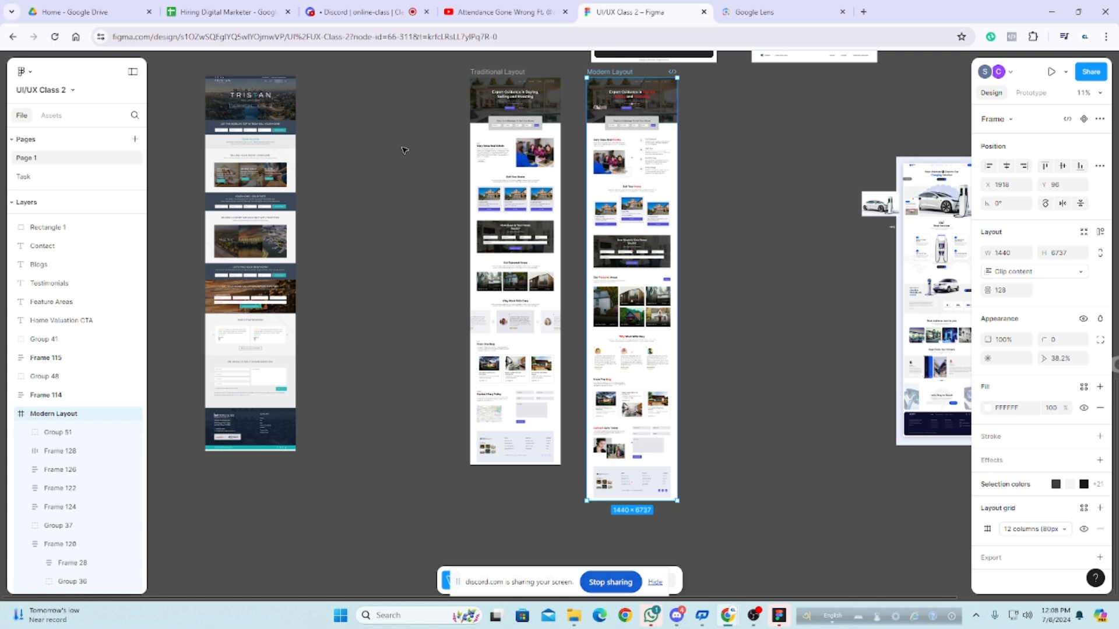
Step: Check the online-class voice channel in Discord and return to the overview of the UI/UX Class 2 canvas in Figma
click(357, 11)
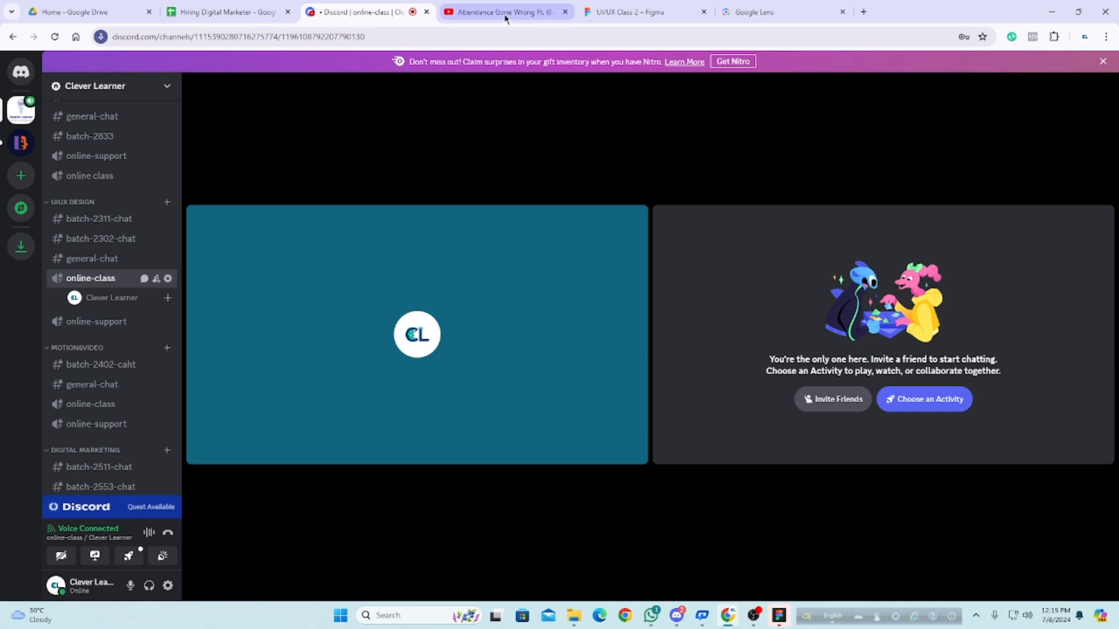
click(492, 12)
click(633, 10)
click(460, 333)
scroll(460, 332, down, 3)
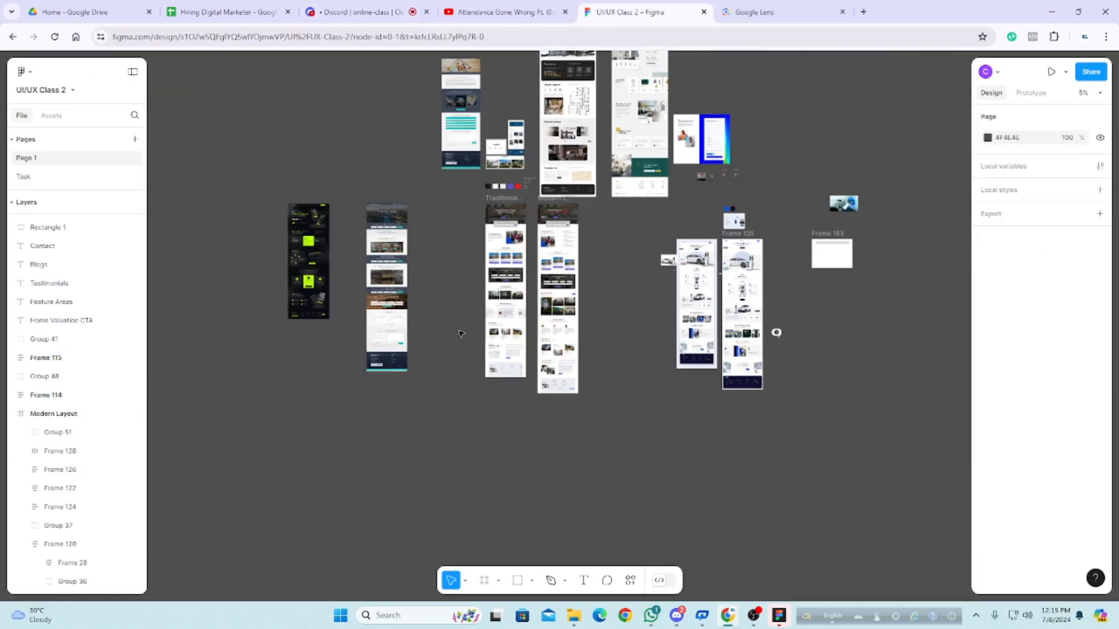
Step: Review the two real estate layouts, and compare the electric car charging reference with Frame 135
scroll(580, 298, up, 3)
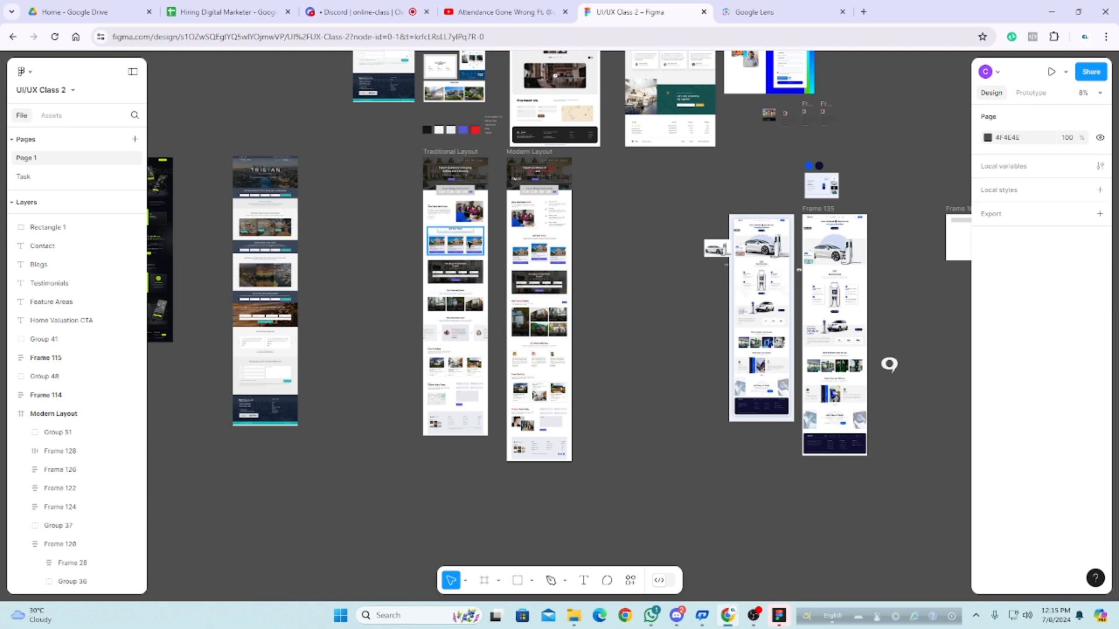
scroll(592, 227, up, 2)
scroll(534, 198, up, 1)
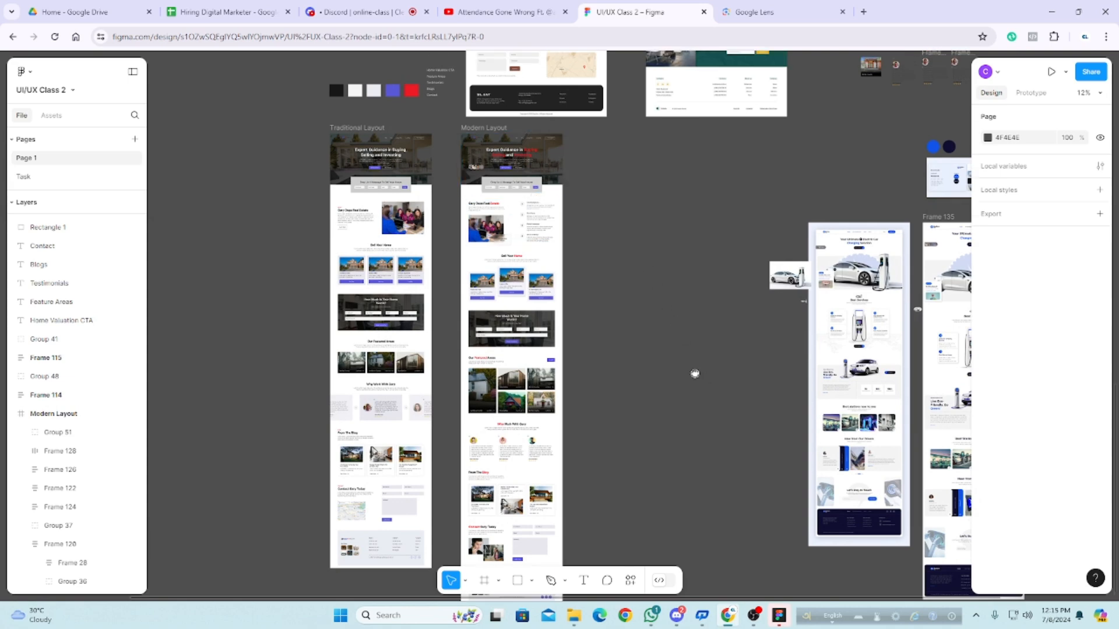
scroll(694, 374, right, 5)
scroll(786, 451, up, 3)
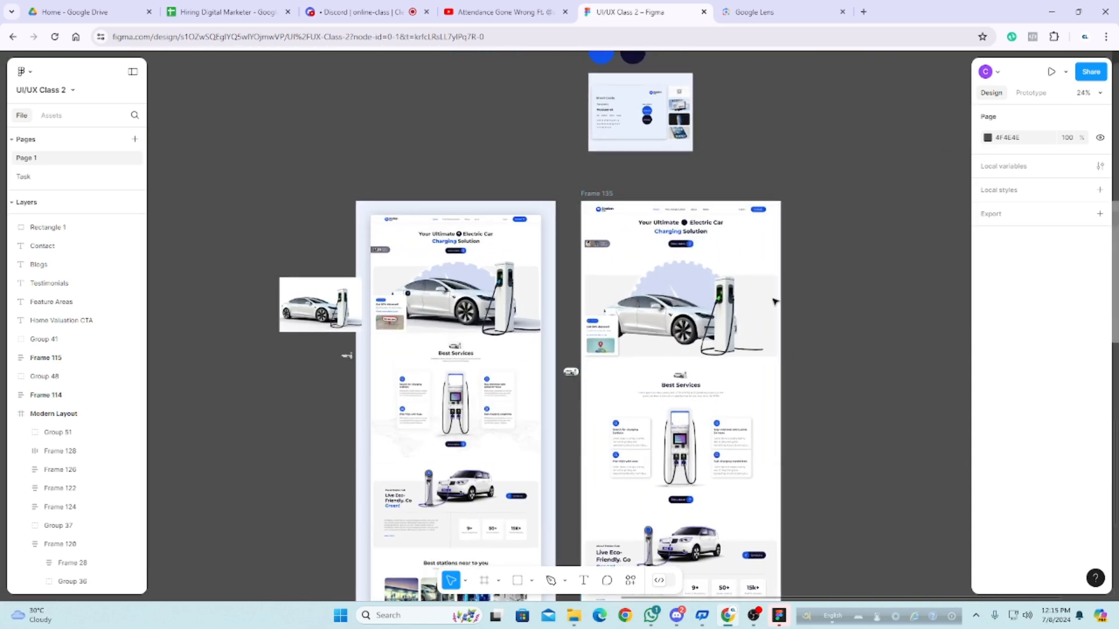
scroll(713, 361, down, 4)
scroll(551, 389, down, 3)
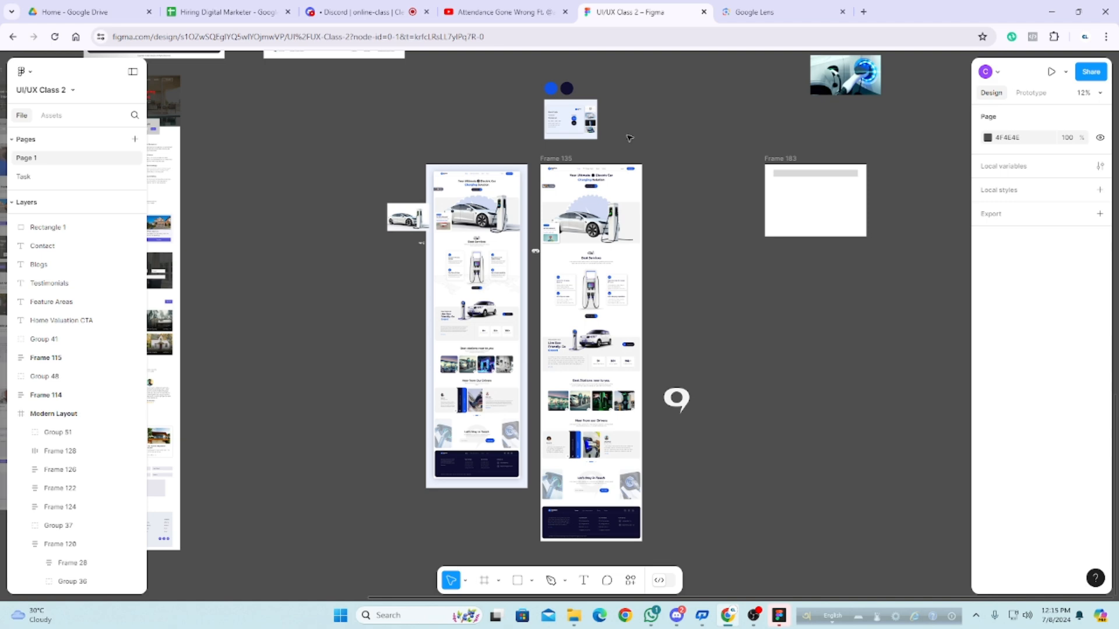
scroll(728, 343, down, 1)
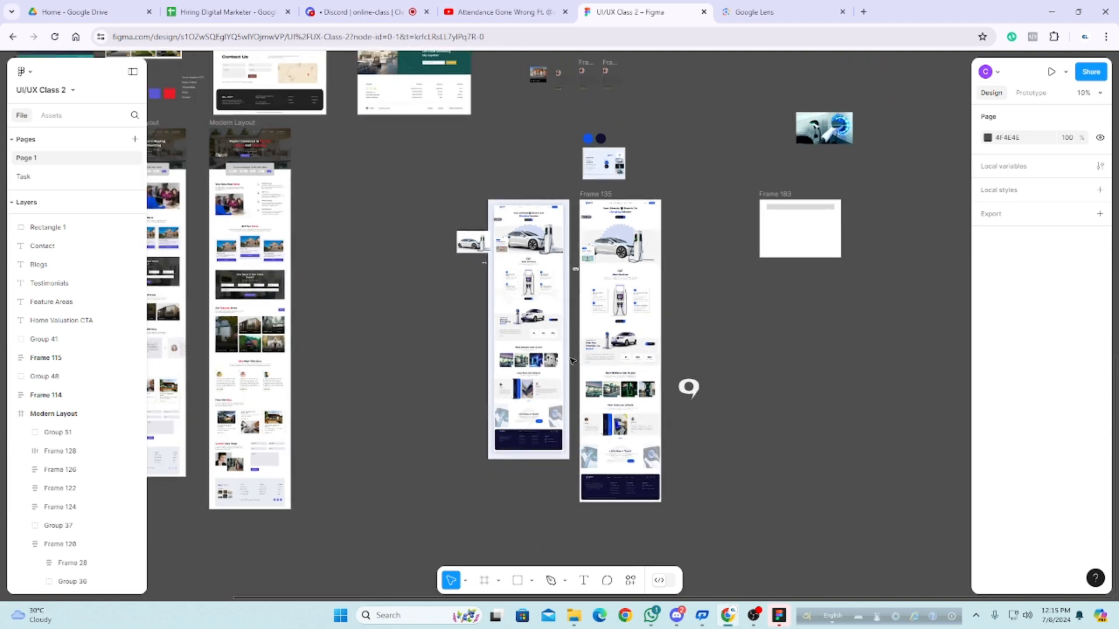
scroll(573, 361, left, 5)
Step: Select the Modern Layout frame to point out the redesigned real estate page, clearing the selection between looks
click(513, 138)
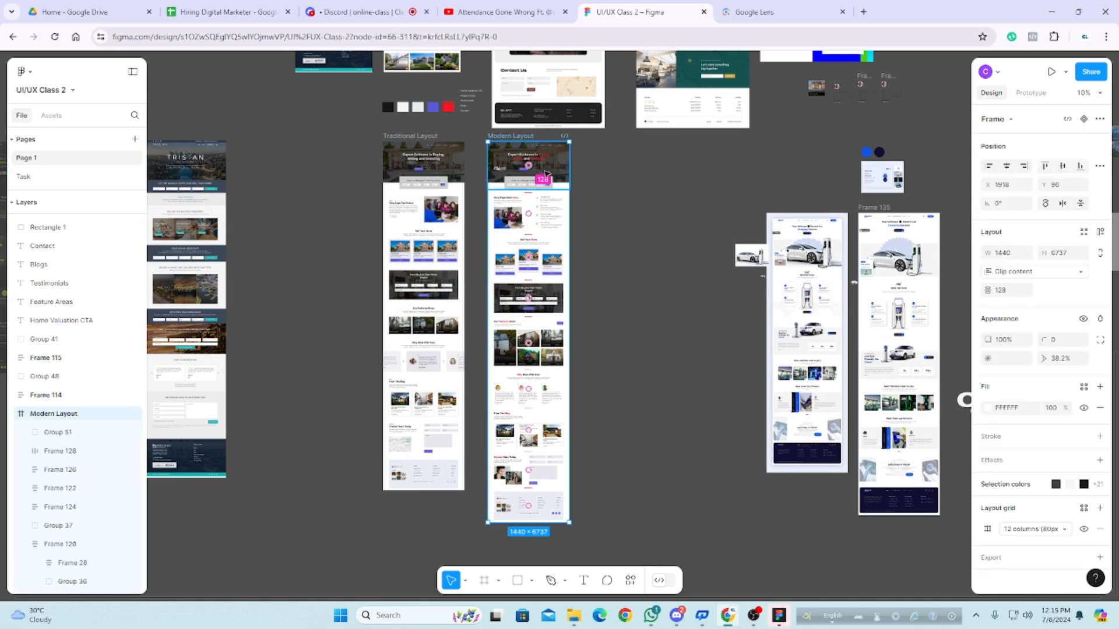
click(613, 179)
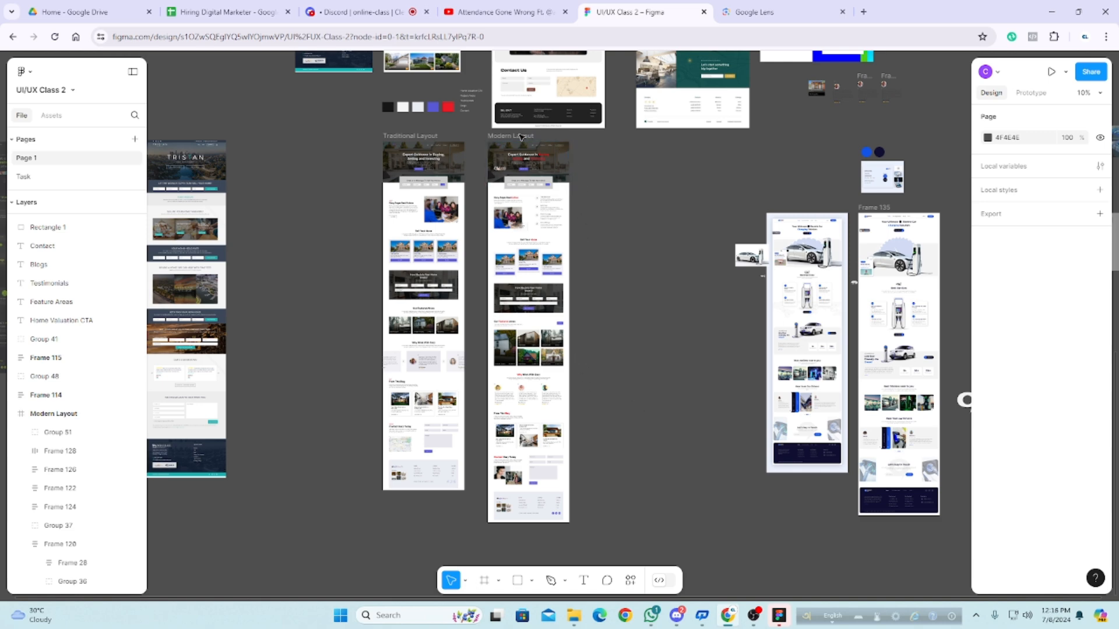
click(522, 136)
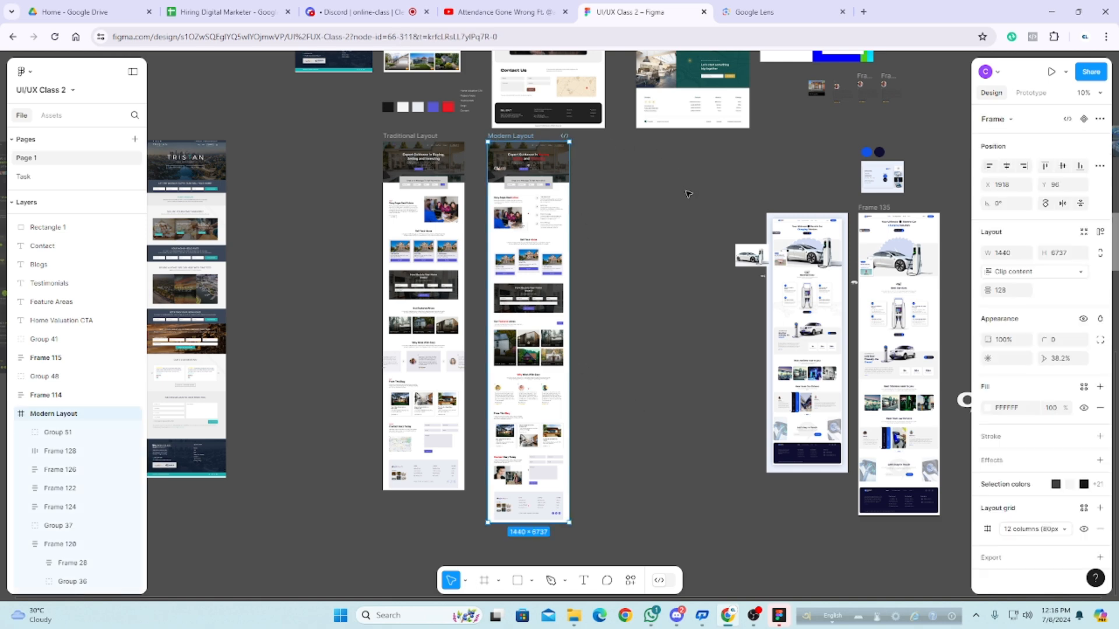
click(674, 205)
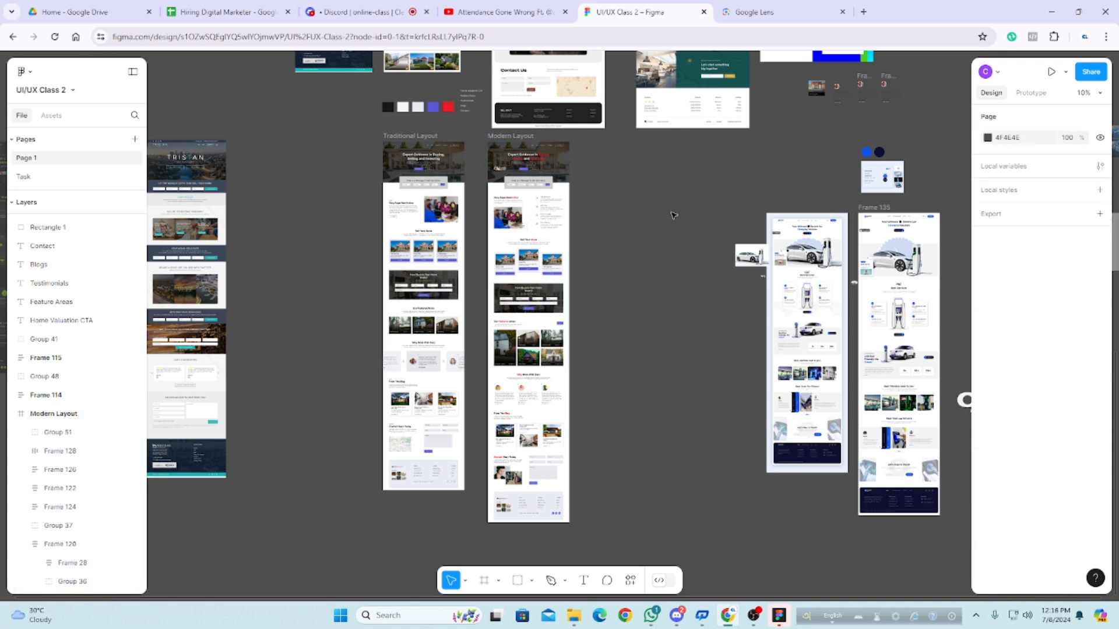
click(489, 138)
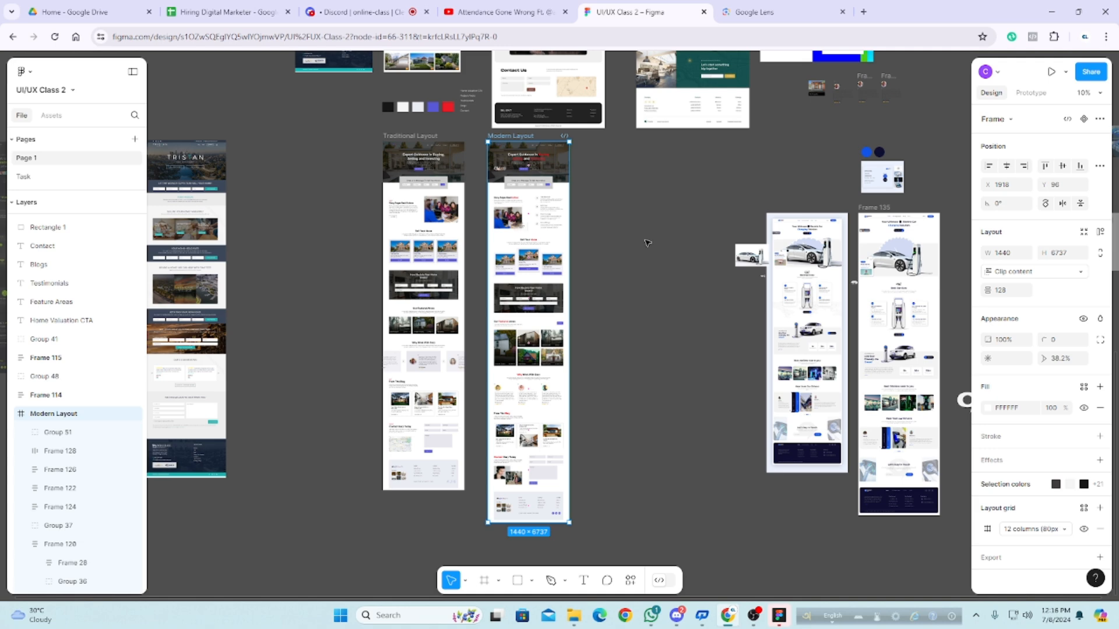
click(640, 233)
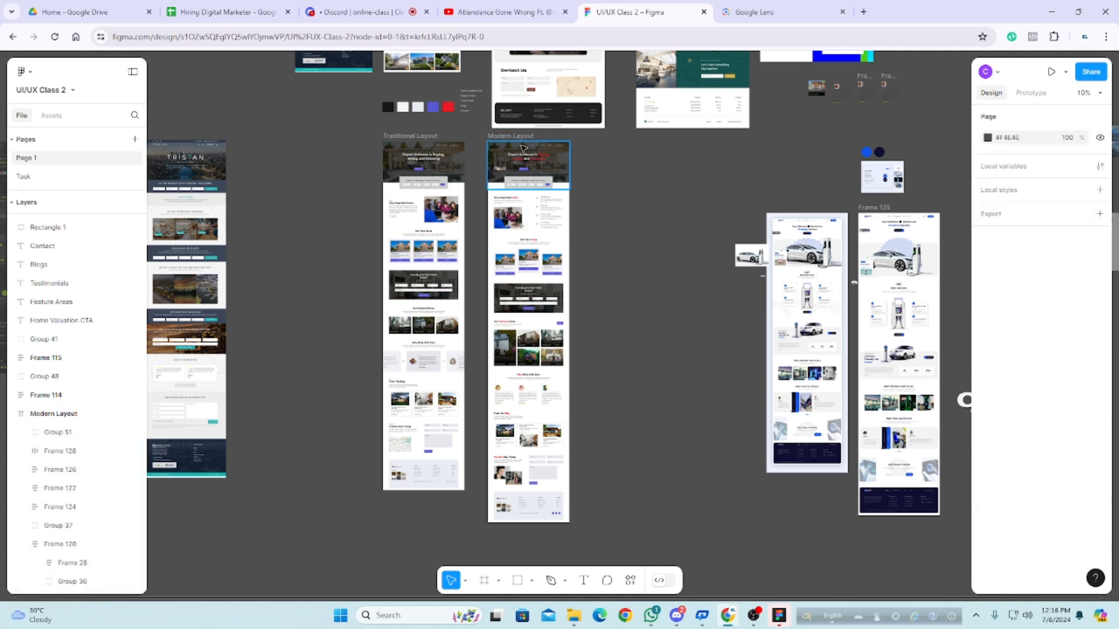
click(553, 158)
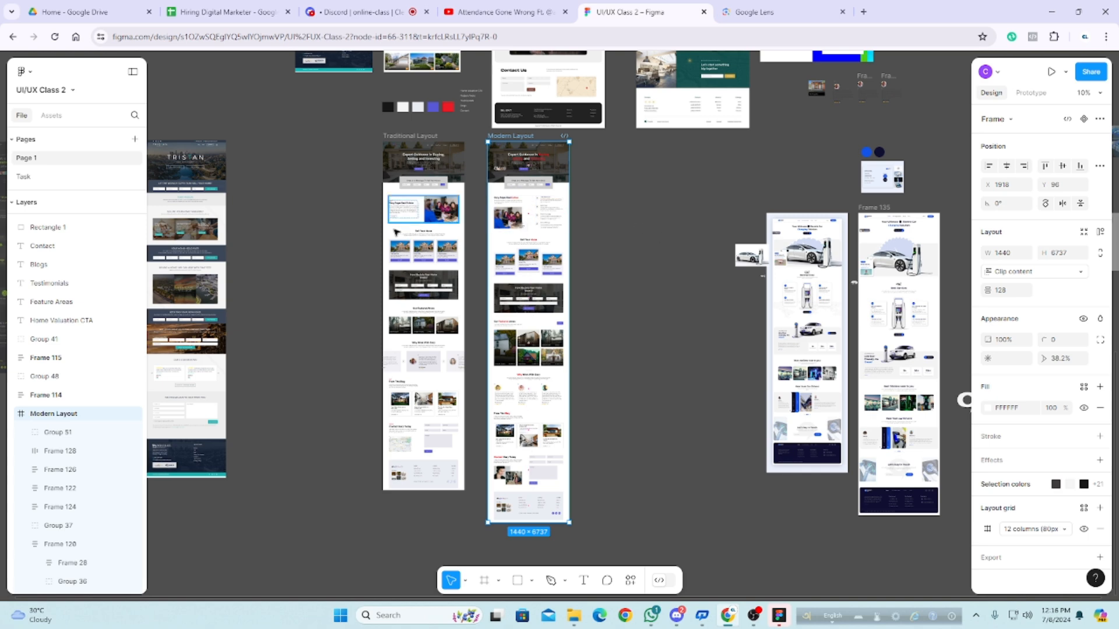
Step: Point out the original Tristan website screenshot beside the real estate layouts by selecting it, and clear the selection
click(291, 290)
drag(291, 289, 534, 314)
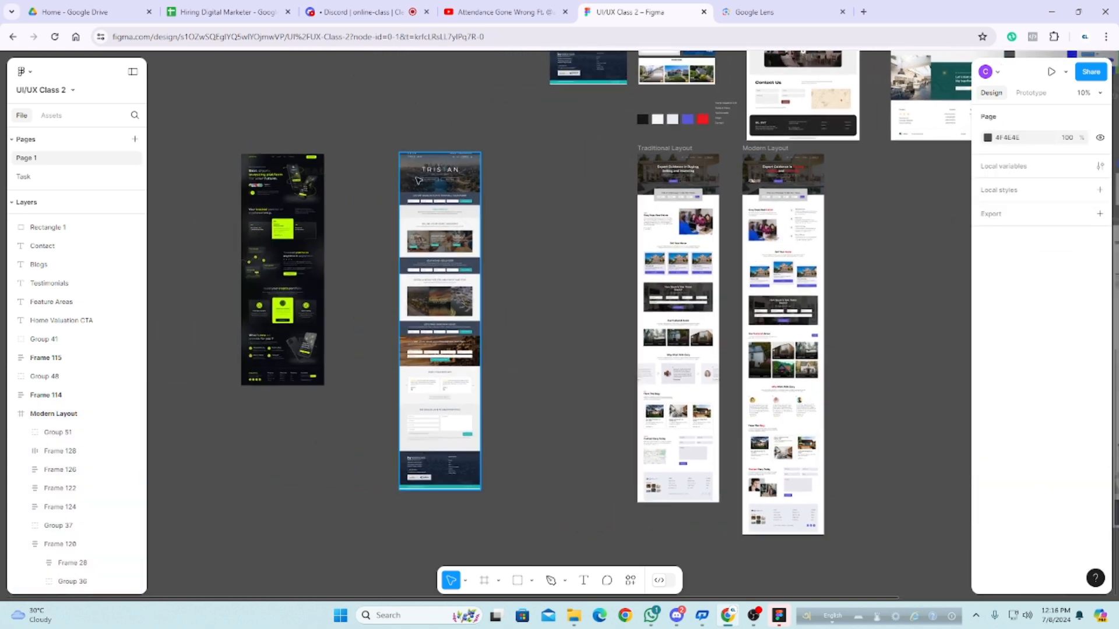
click(446, 336)
click(360, 313)
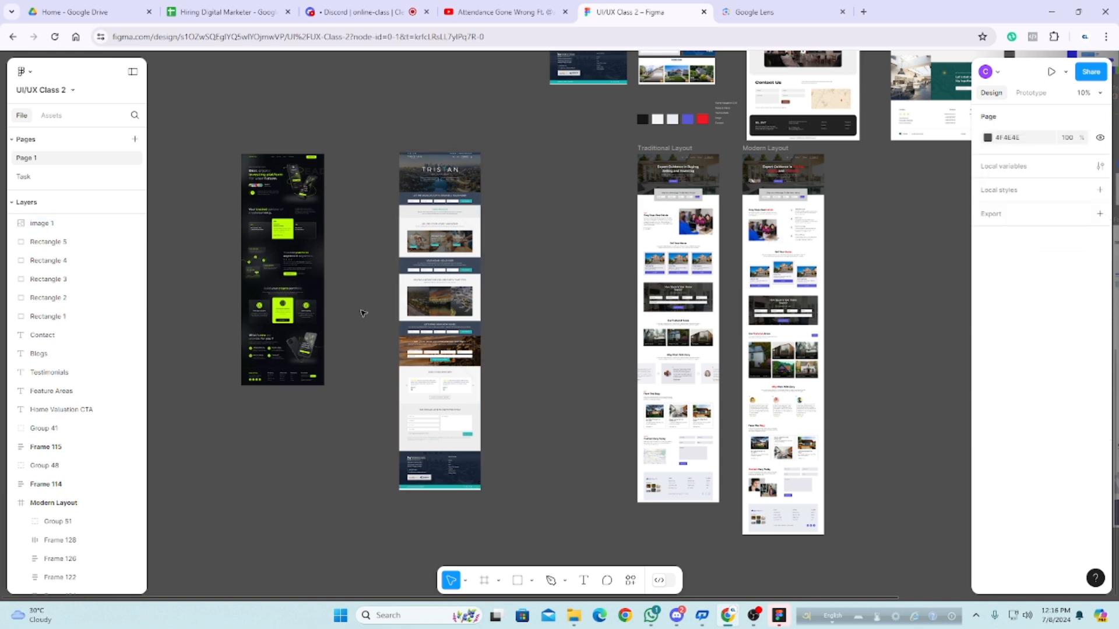
drag(582, 320, 436, 316)
click(316, 328)
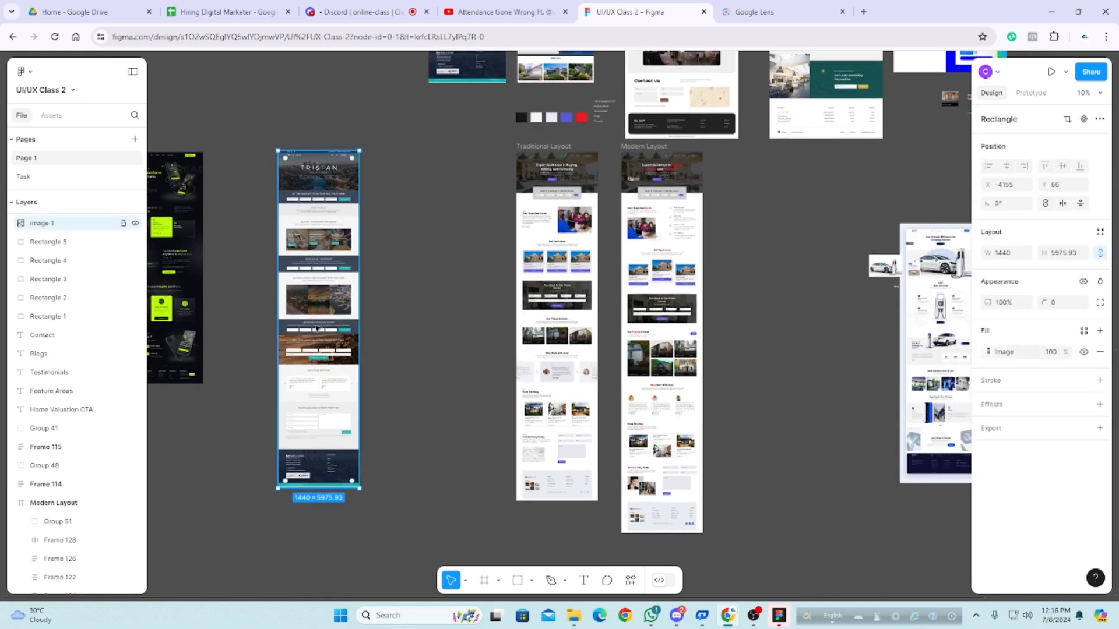
click(426, 319)
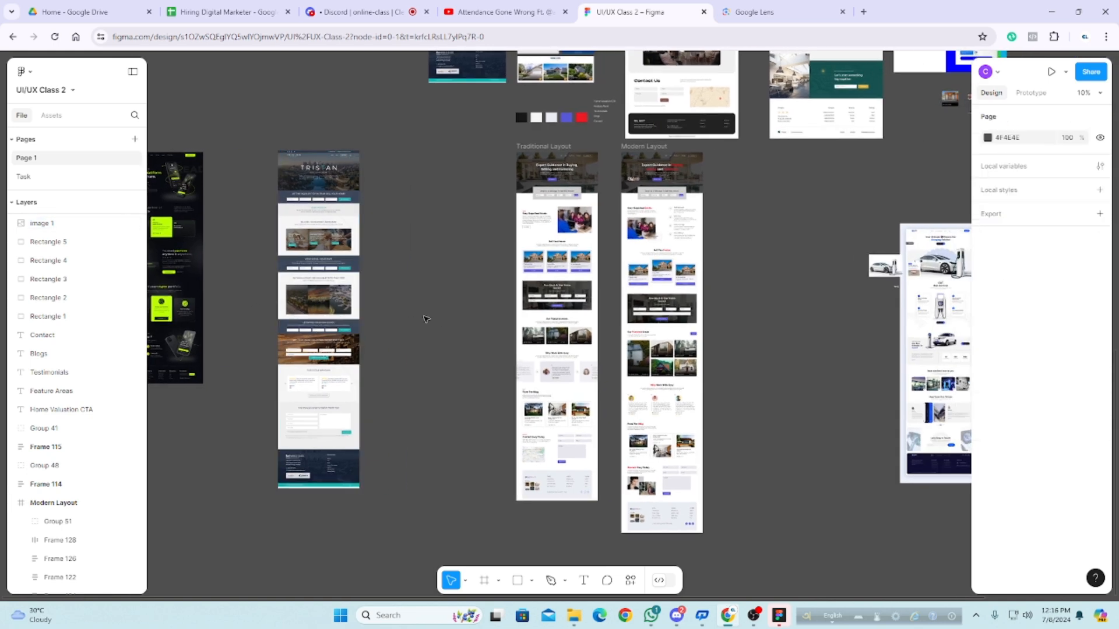
click(330, 338)
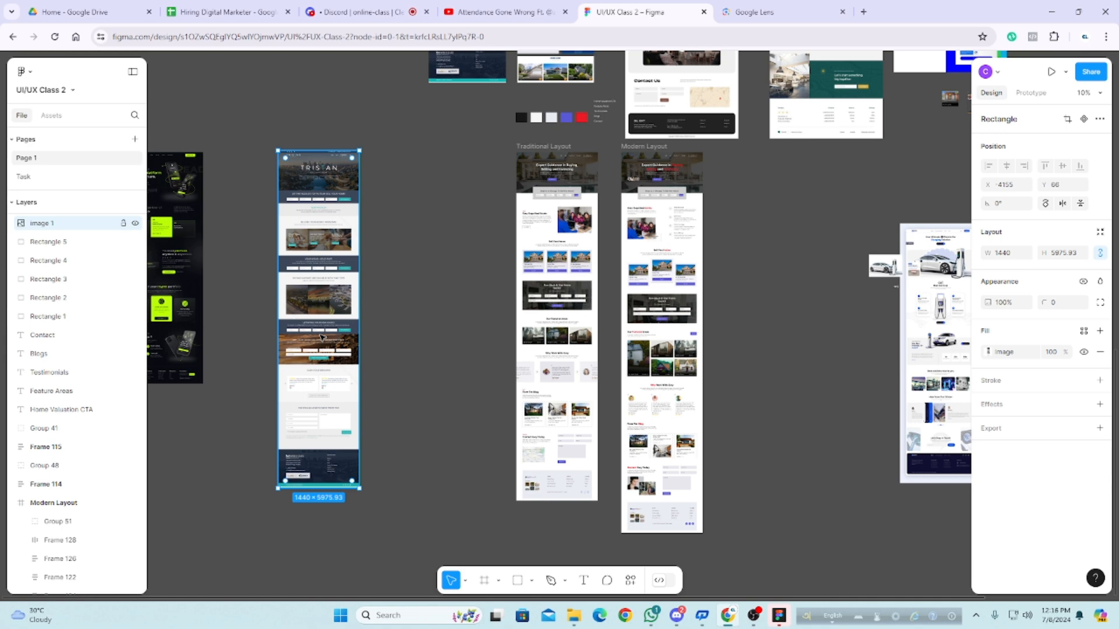
click(472, 346)
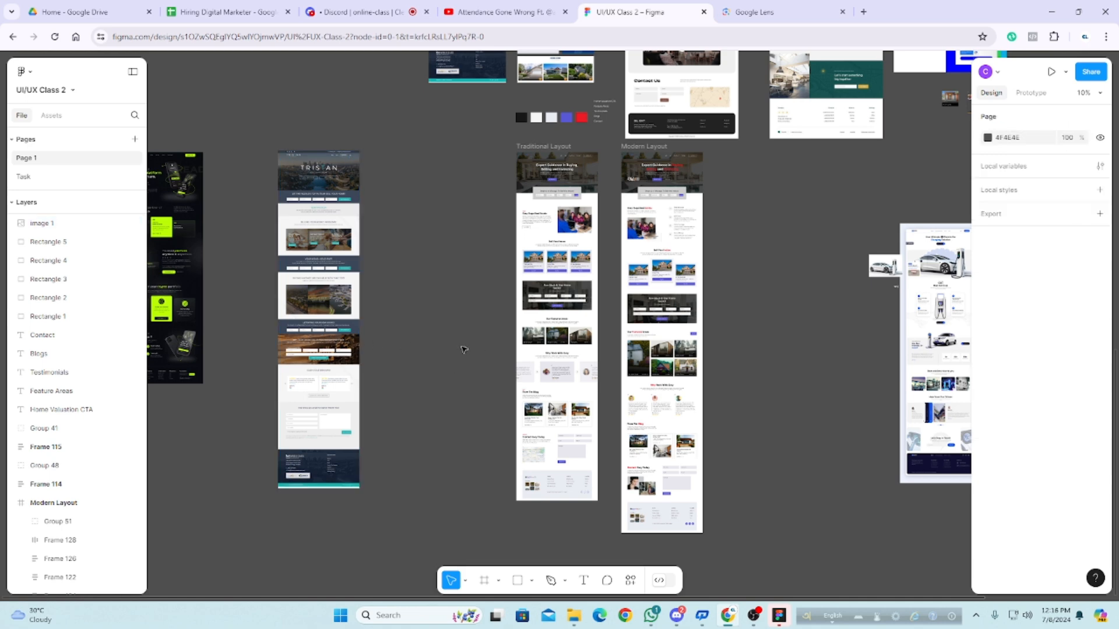
click(327, 394)
click(379, 389)
click(319, 411)
click(436, 320)
click(298, 339)
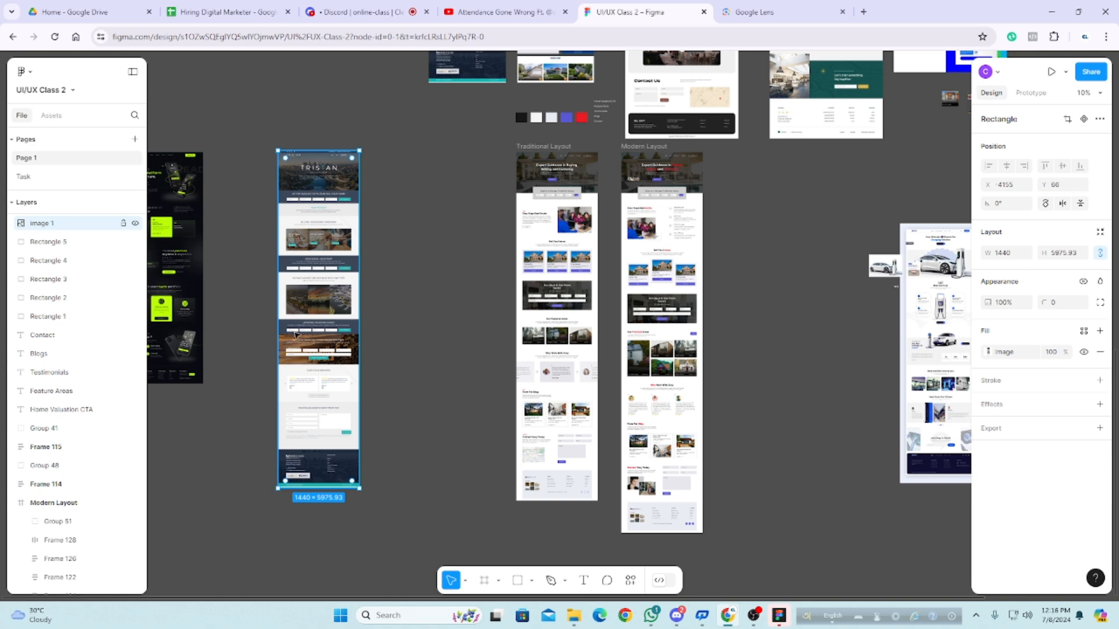
click(429, 324)
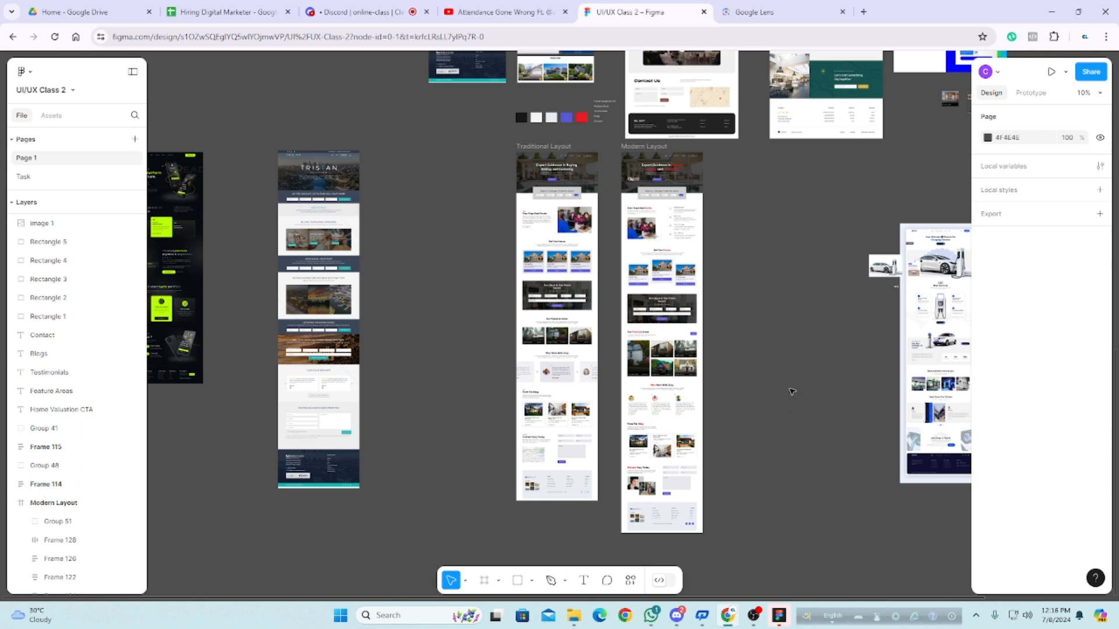
Step: Bring the electric car charging pages back into view and show the open windows for switching
scroll(791, 391, right, 7)
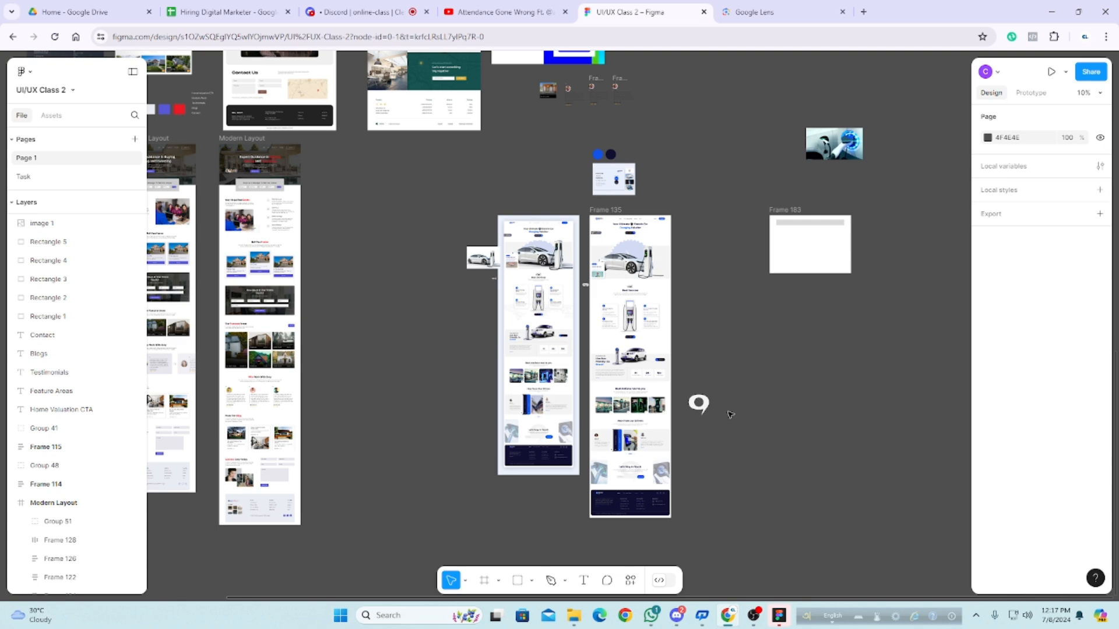
key(alt+Tab)
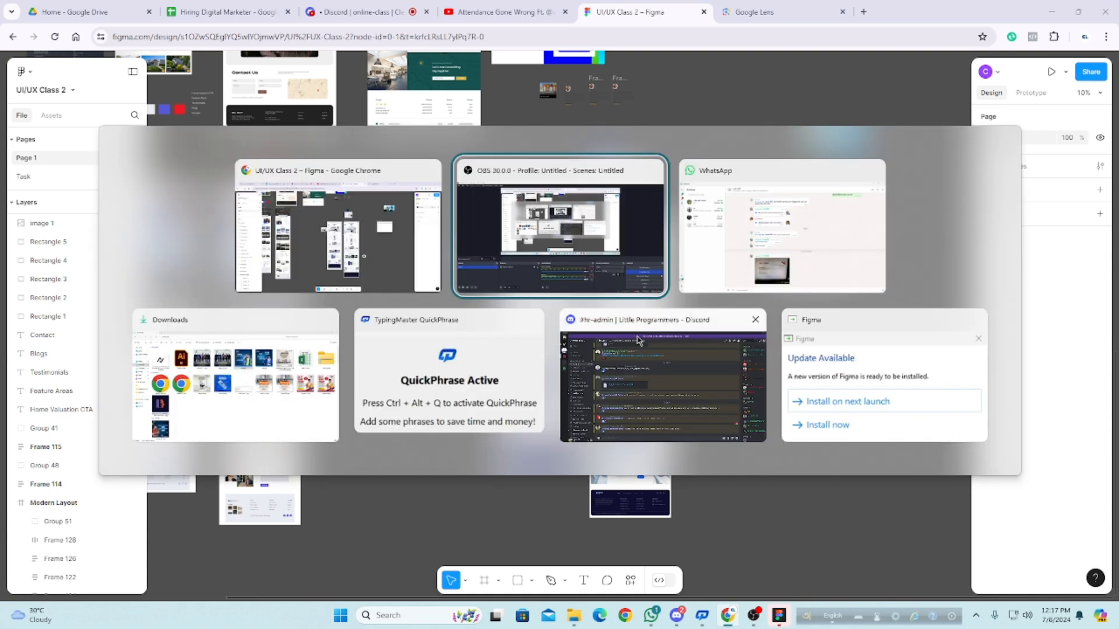